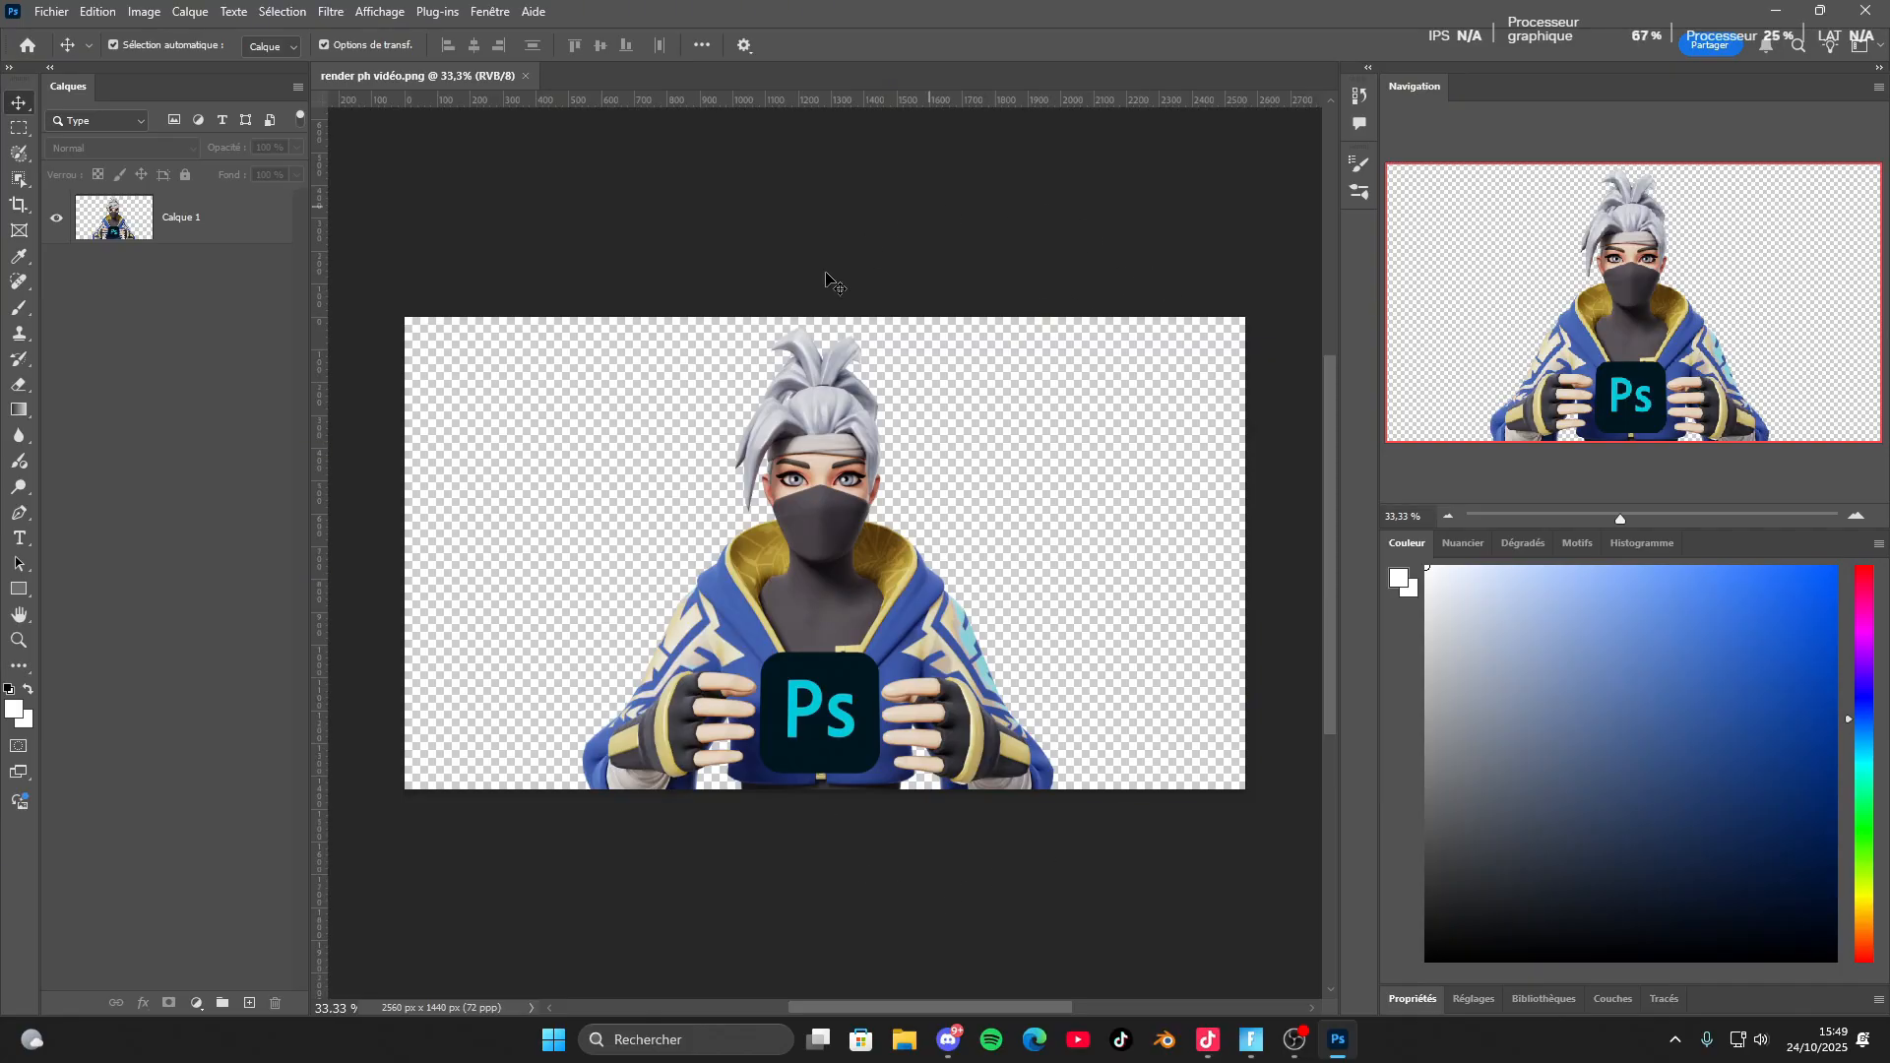
click(52, 10)
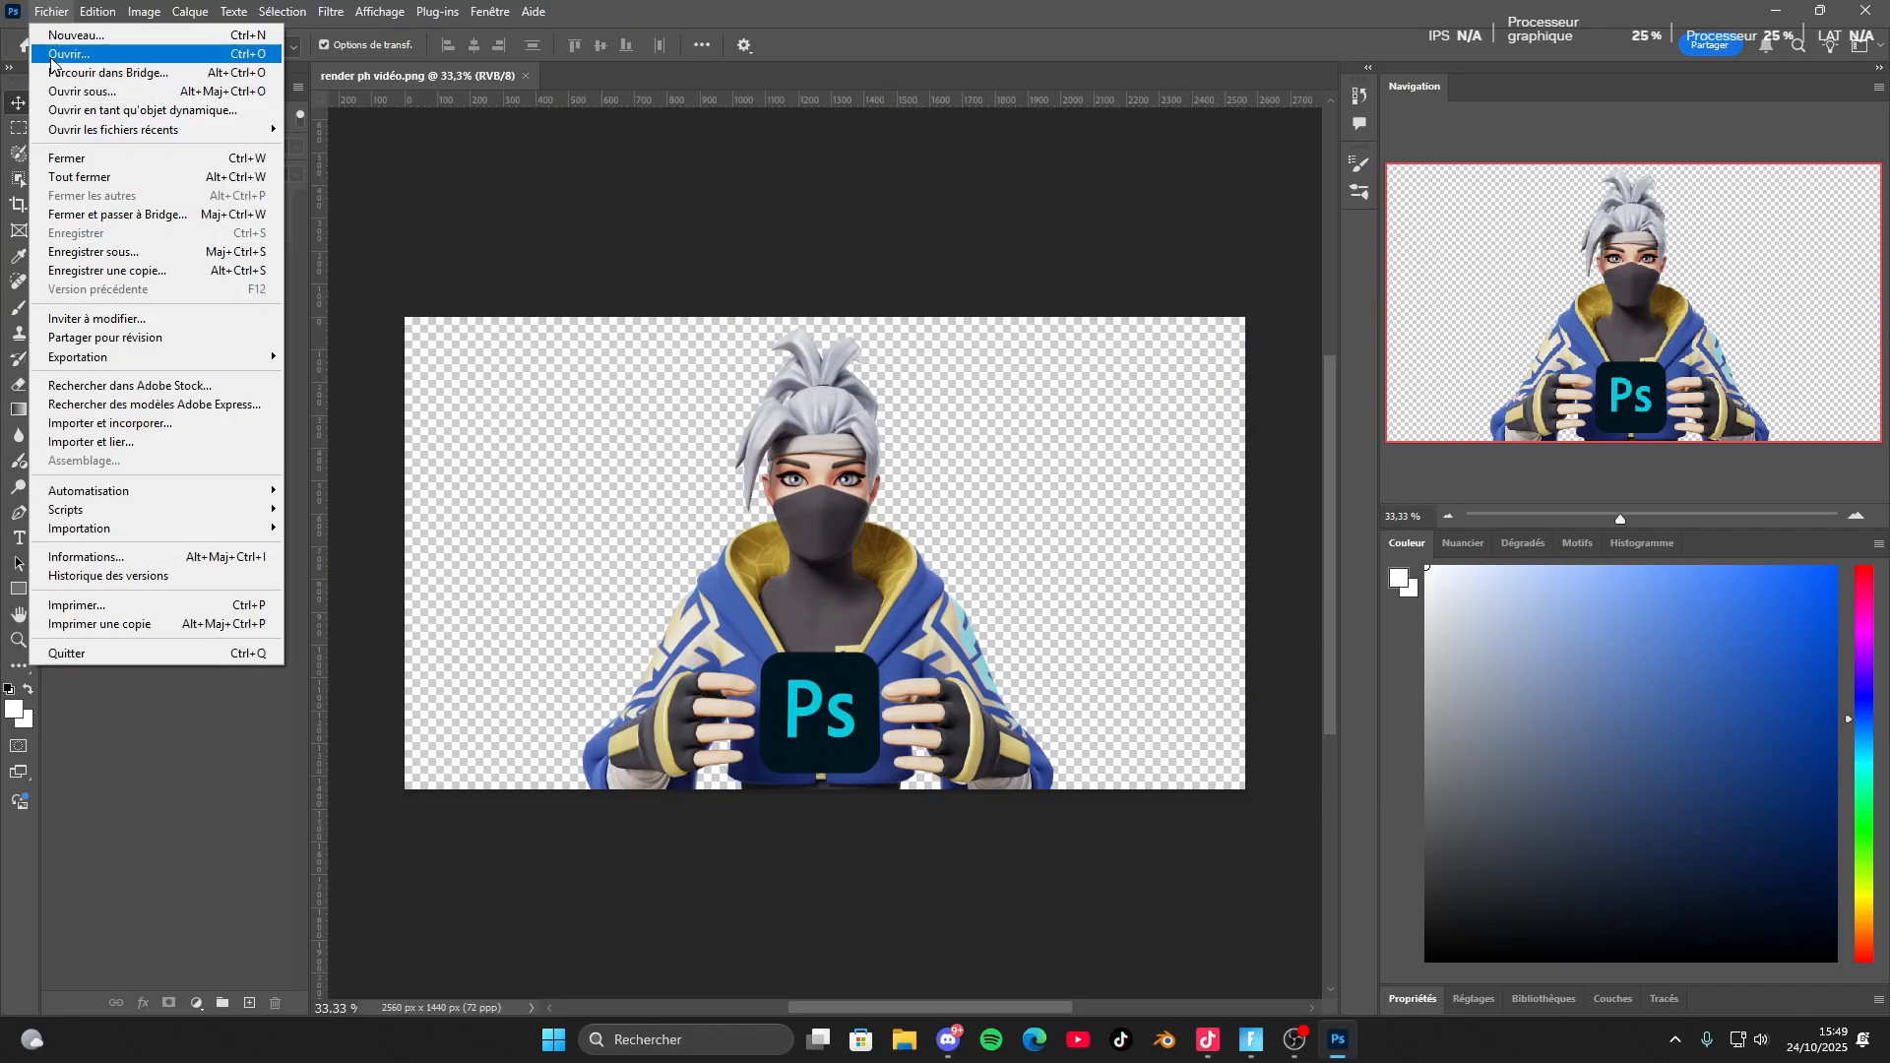
click(529, 360)
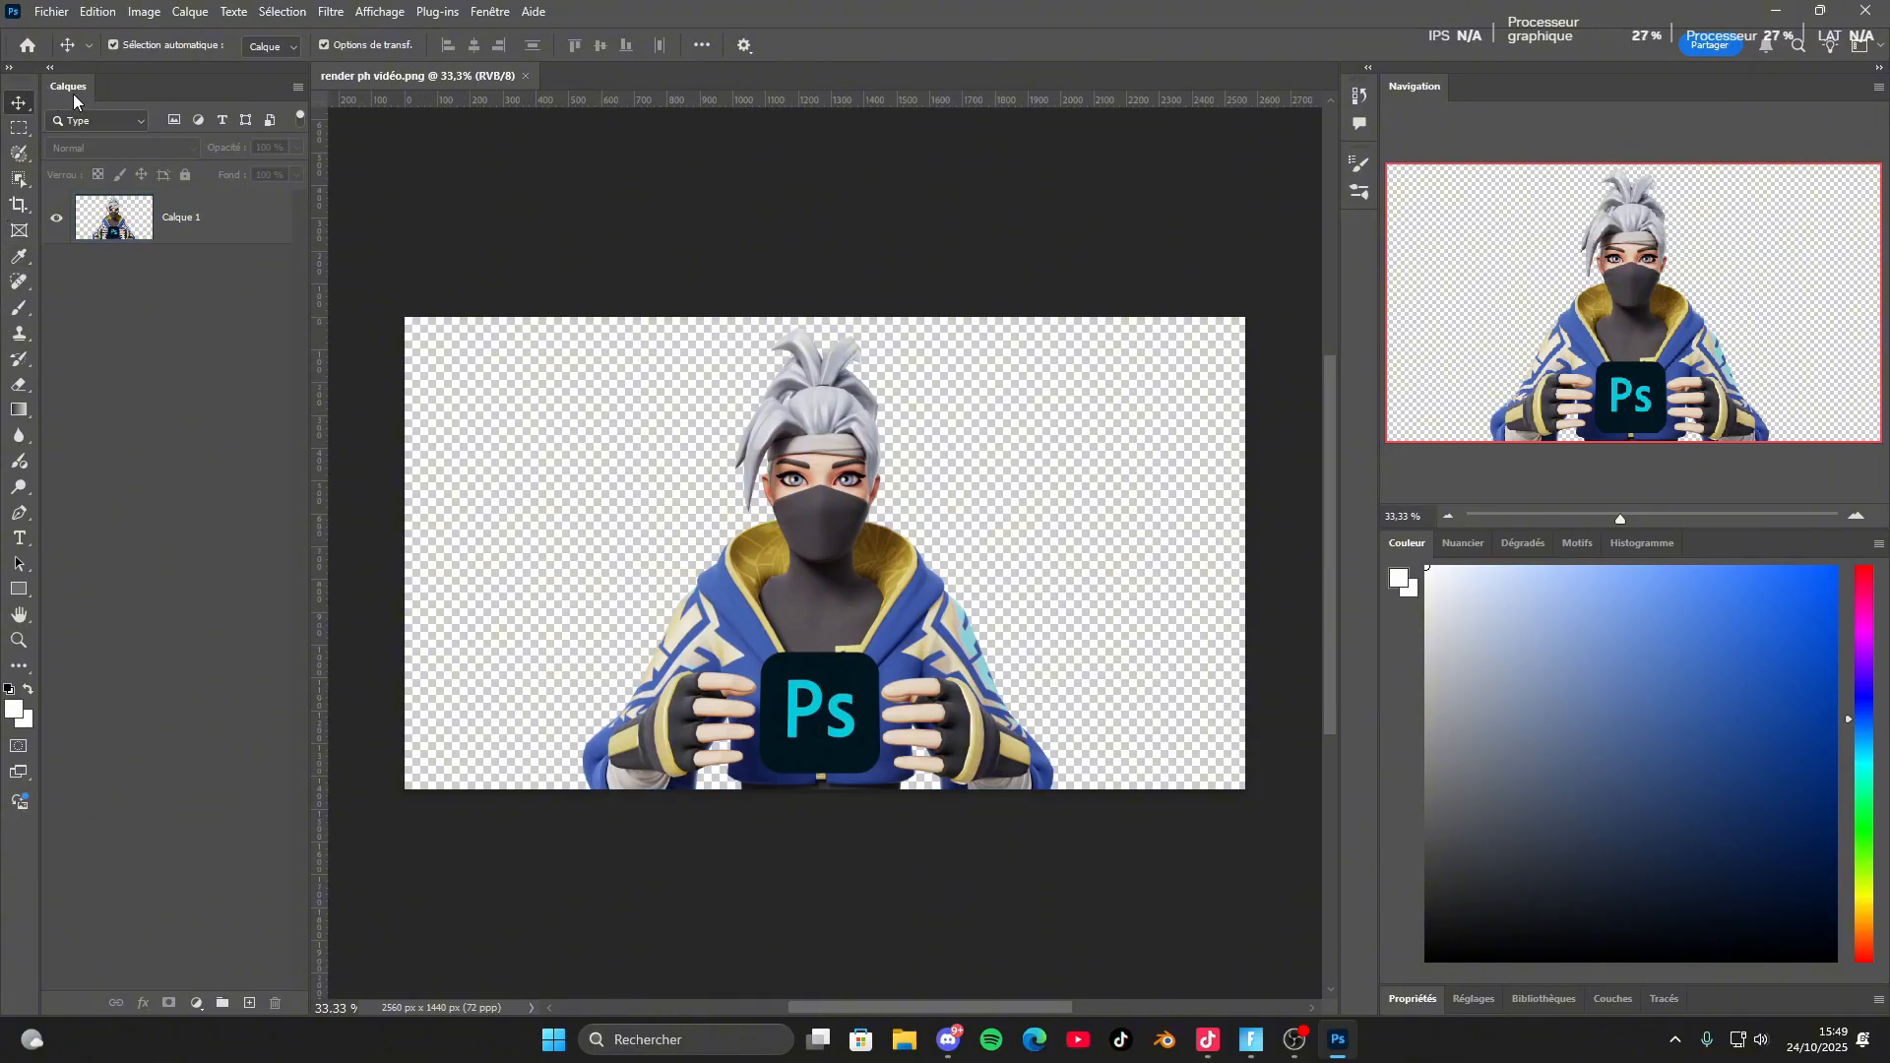
Expand the document properties so the canvas settings are displayed.
click(1455, 1002)
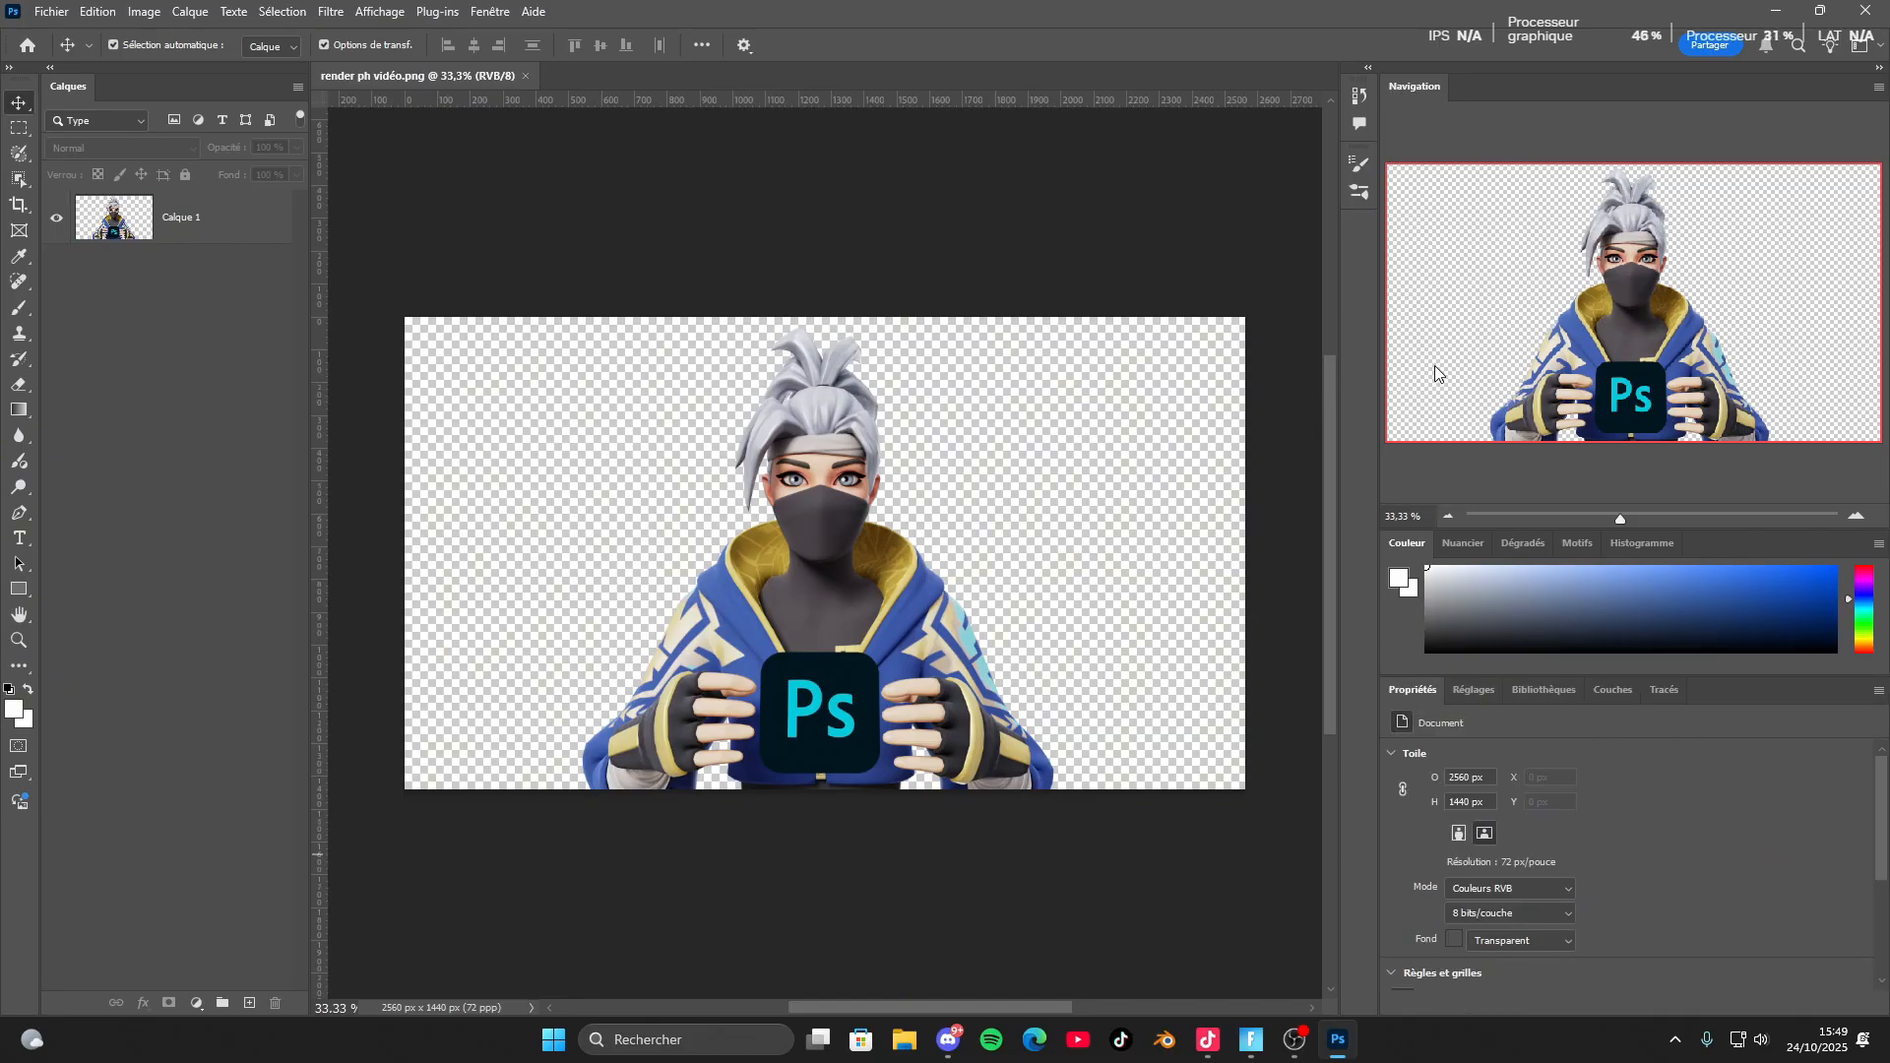
click(489, 11)
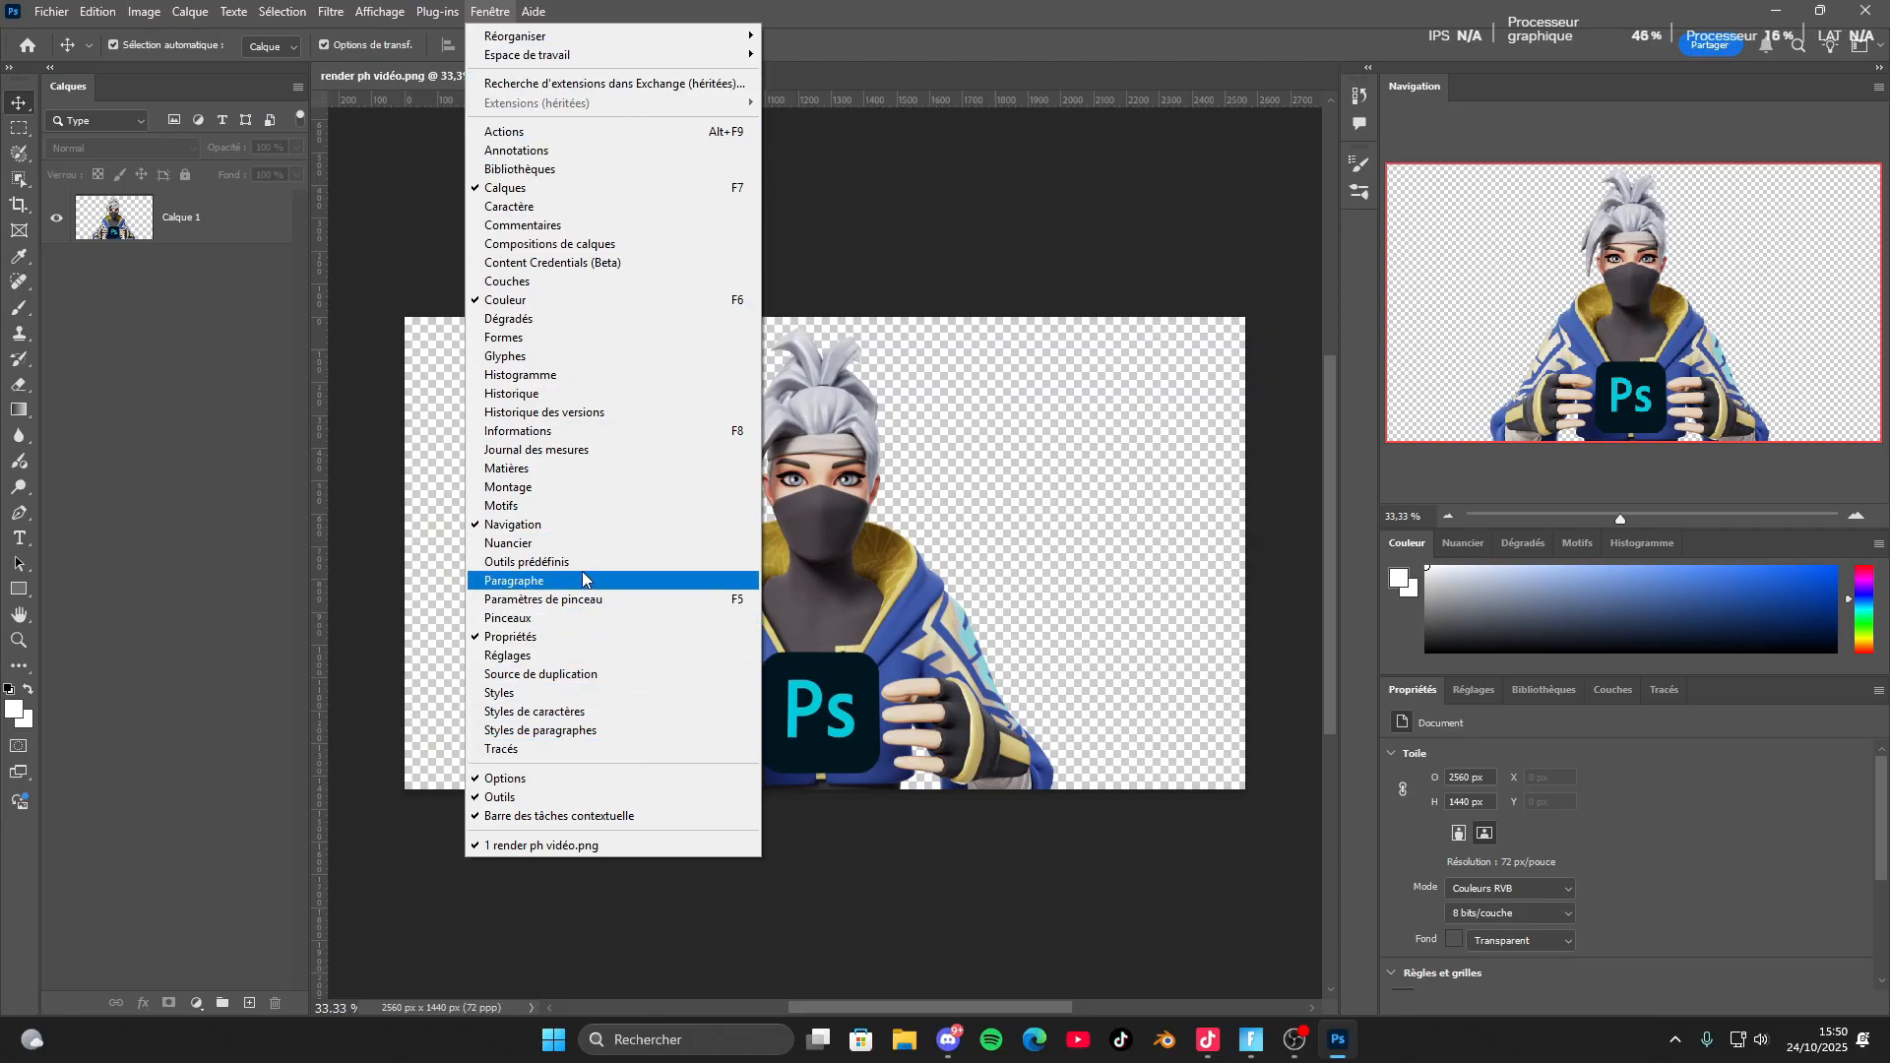
click(1582, 383)
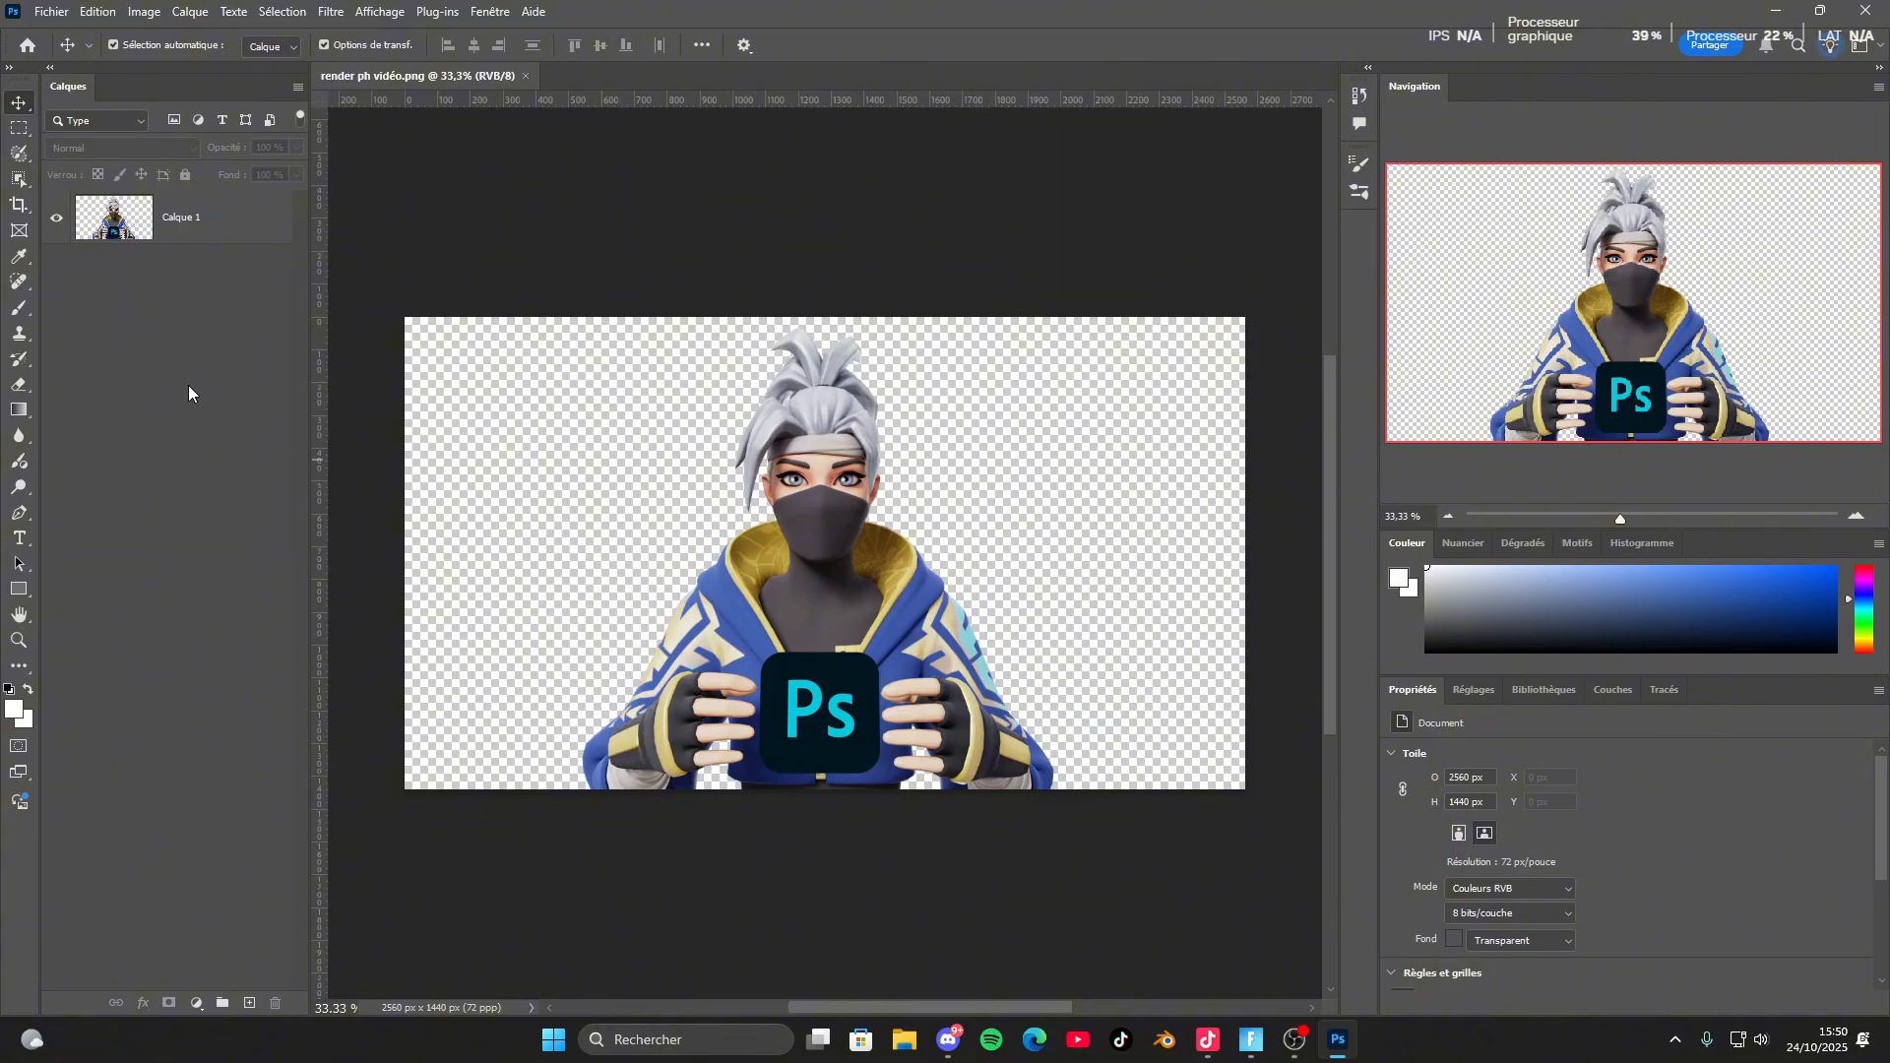
Add a Luminosité/Contraste adjustment layer above the character layer Calque 1, with brightness 31 and contrast 26.
click(222, 219)
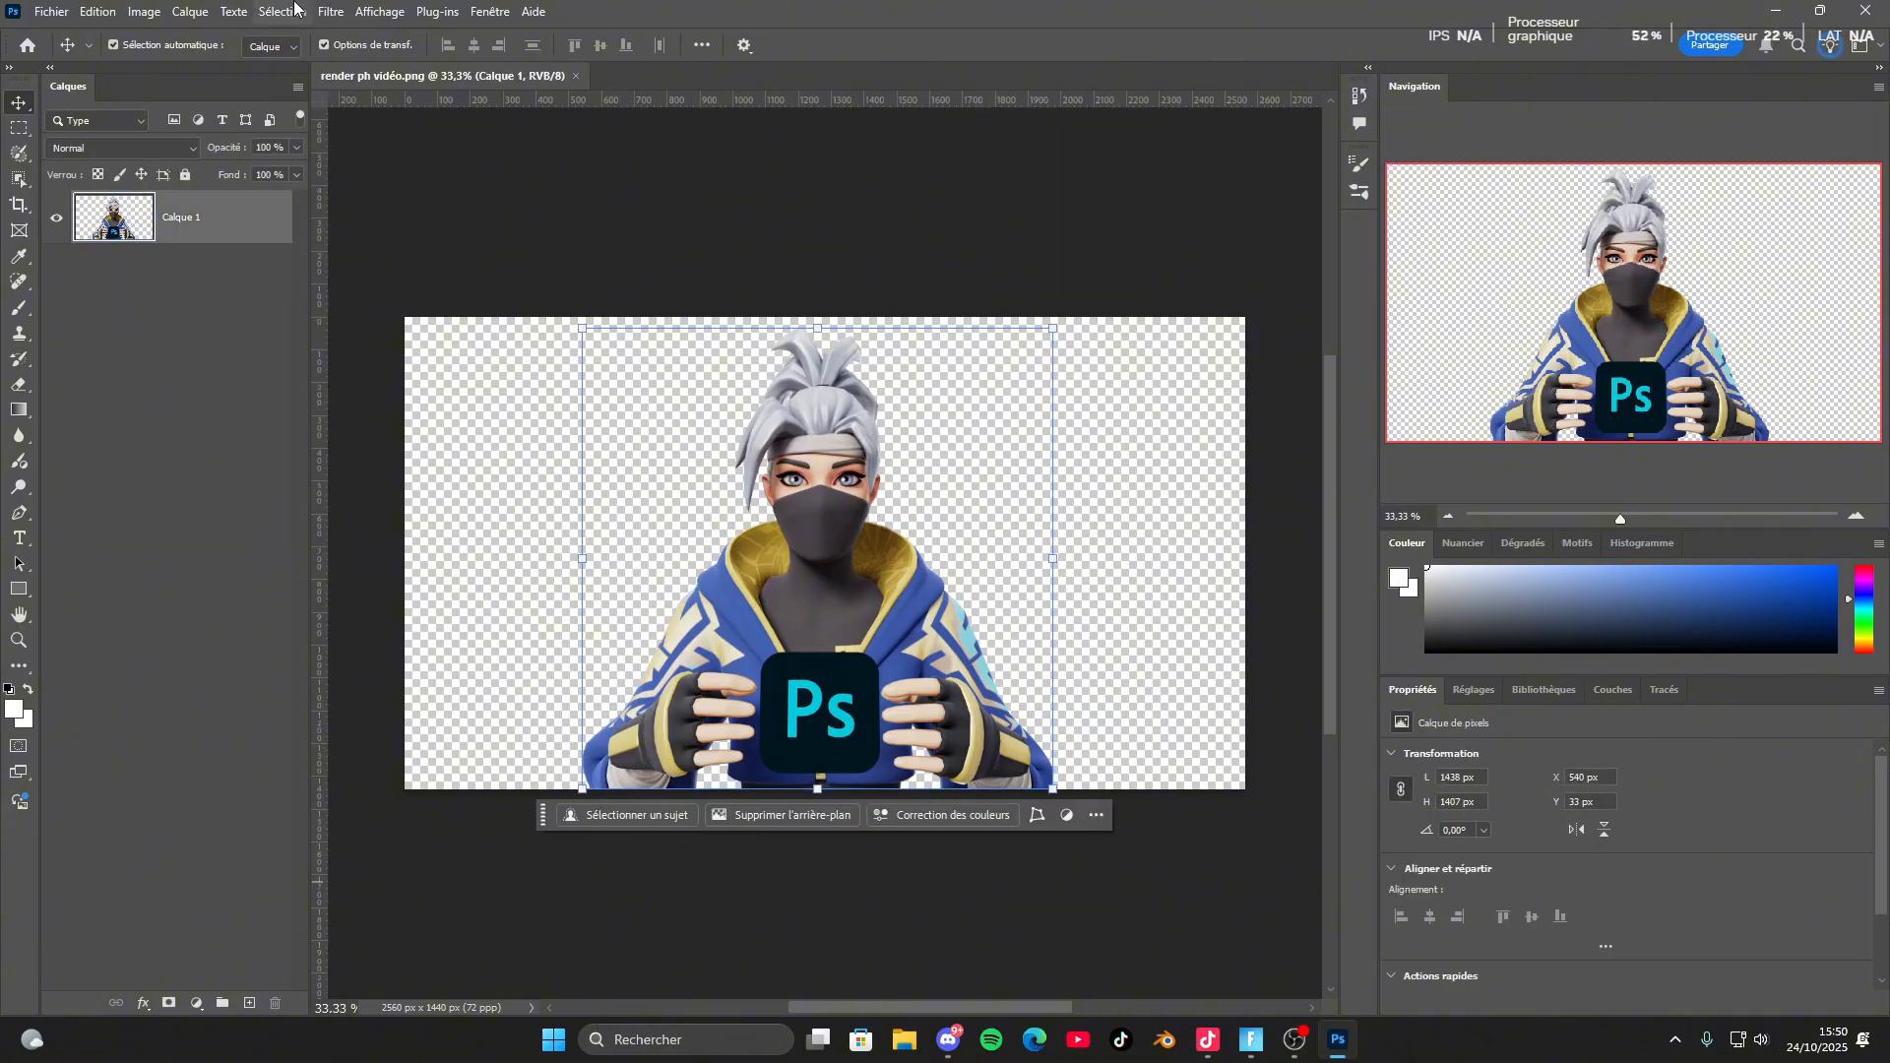
click(331, 11)
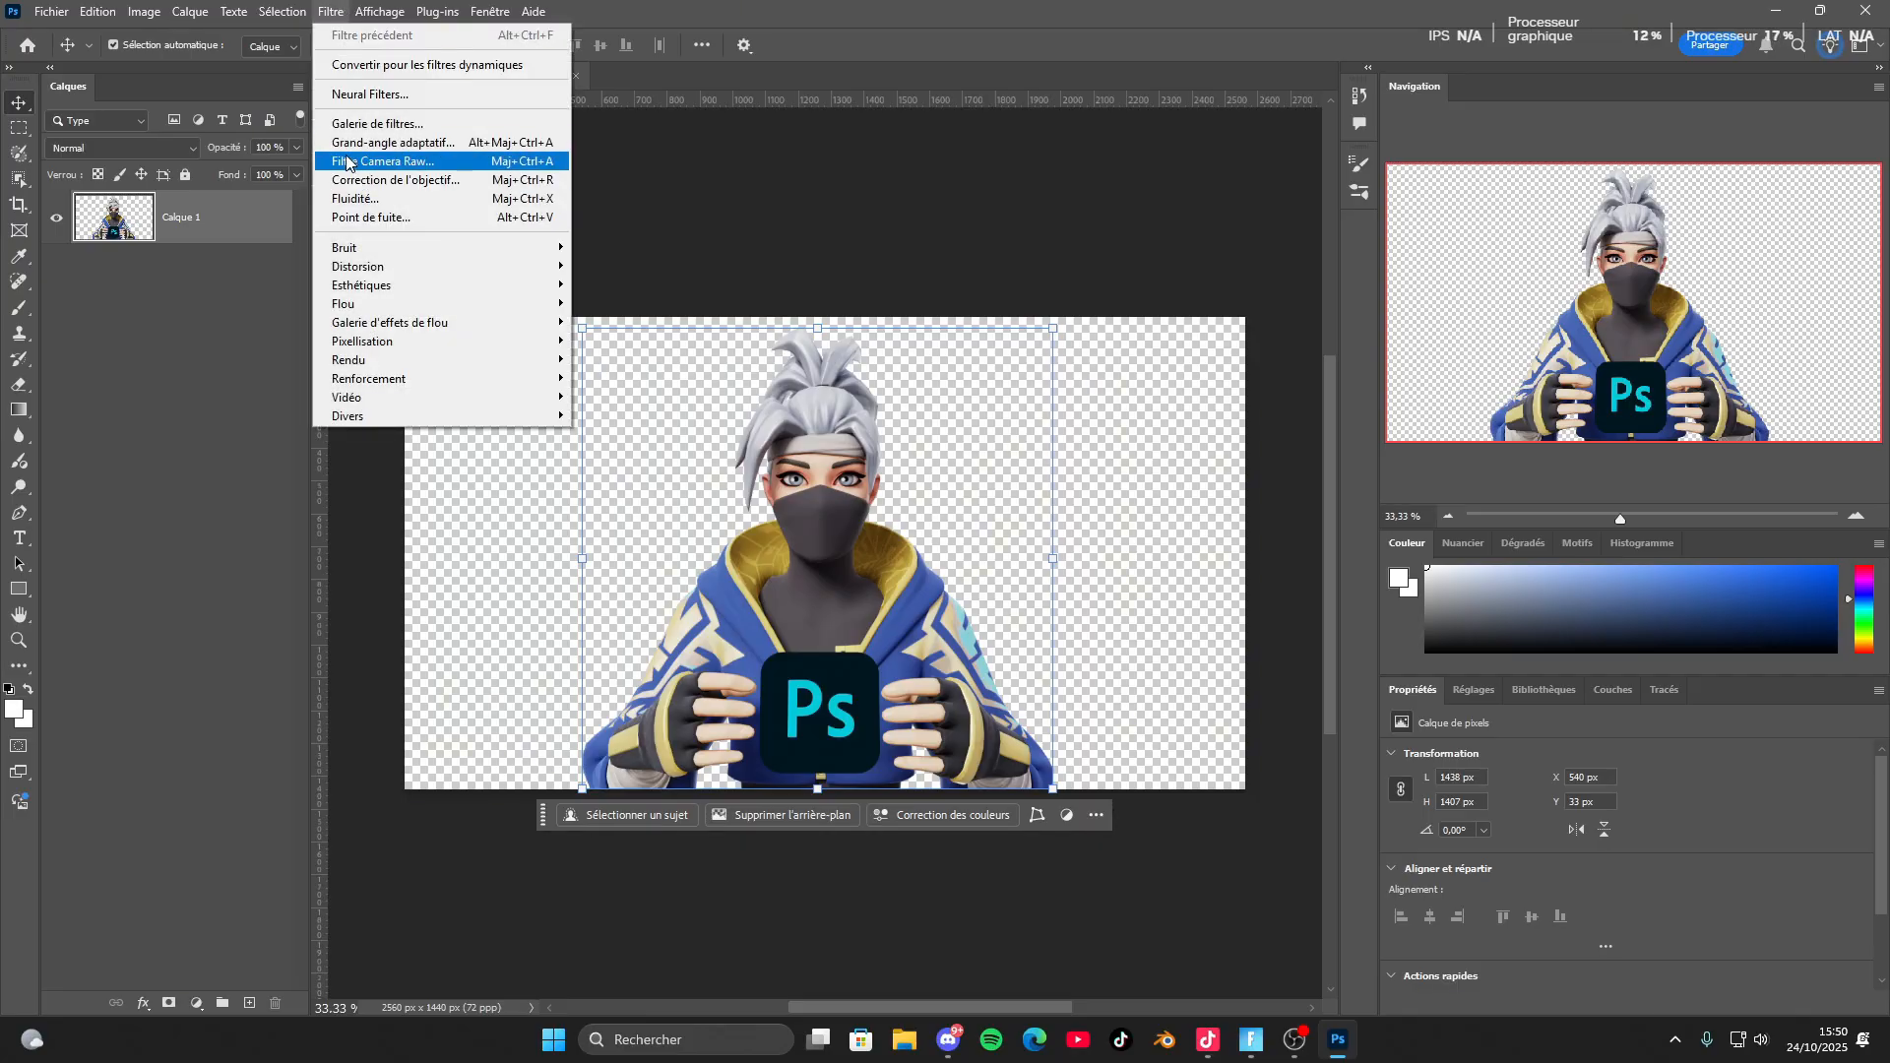
click(144, 524)
click(226, 217)
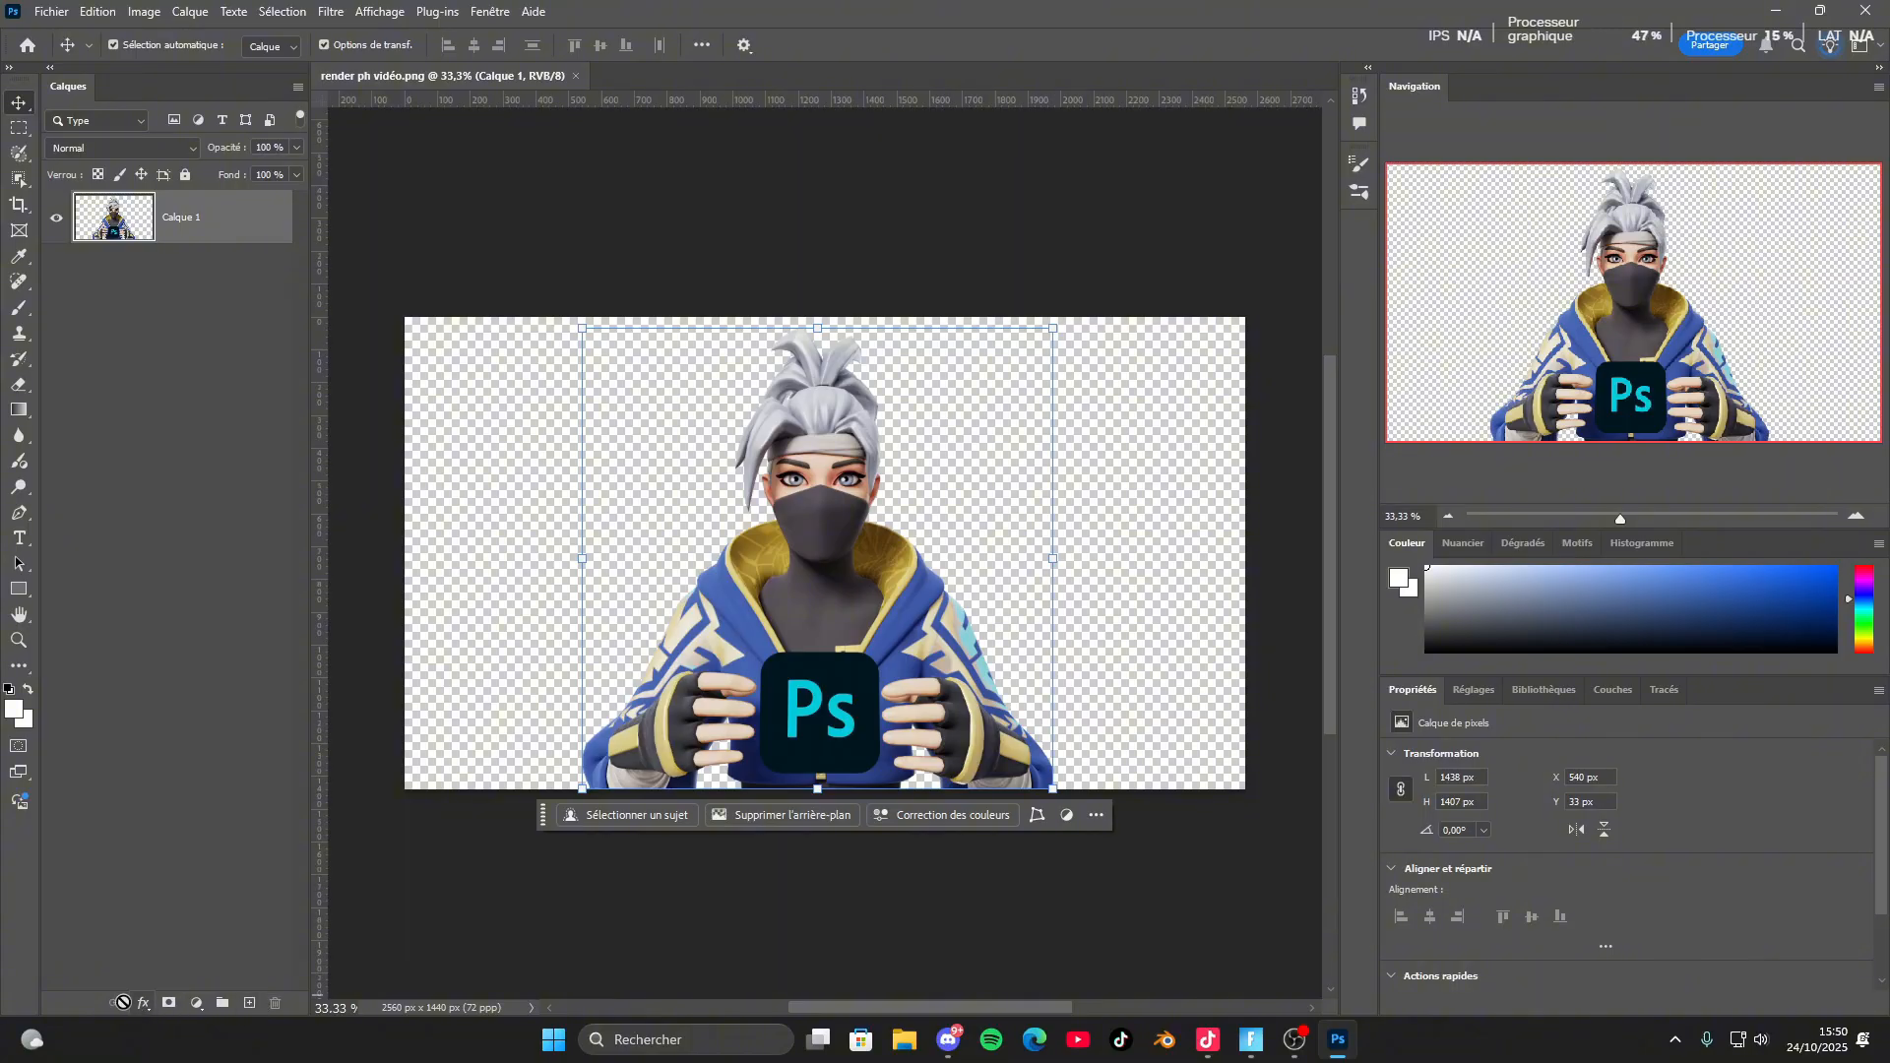
click(197, 1004)
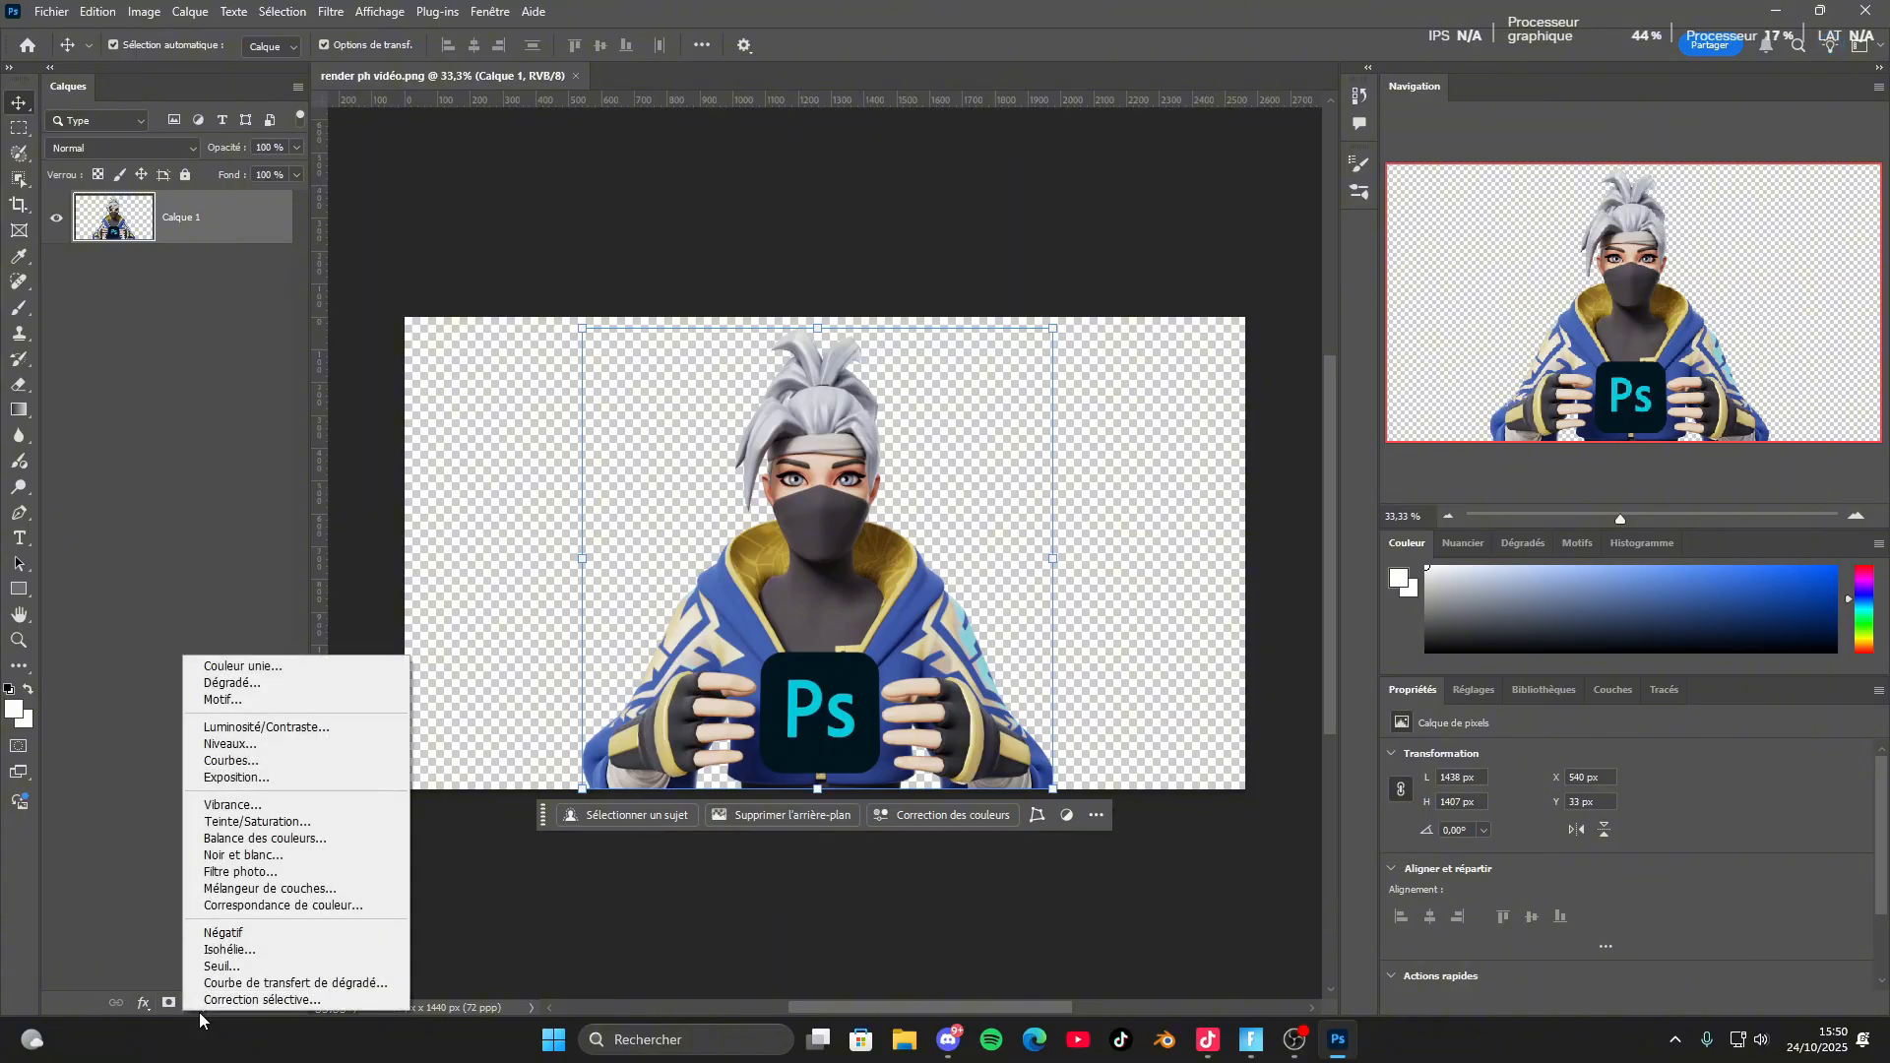
click(245, 736)
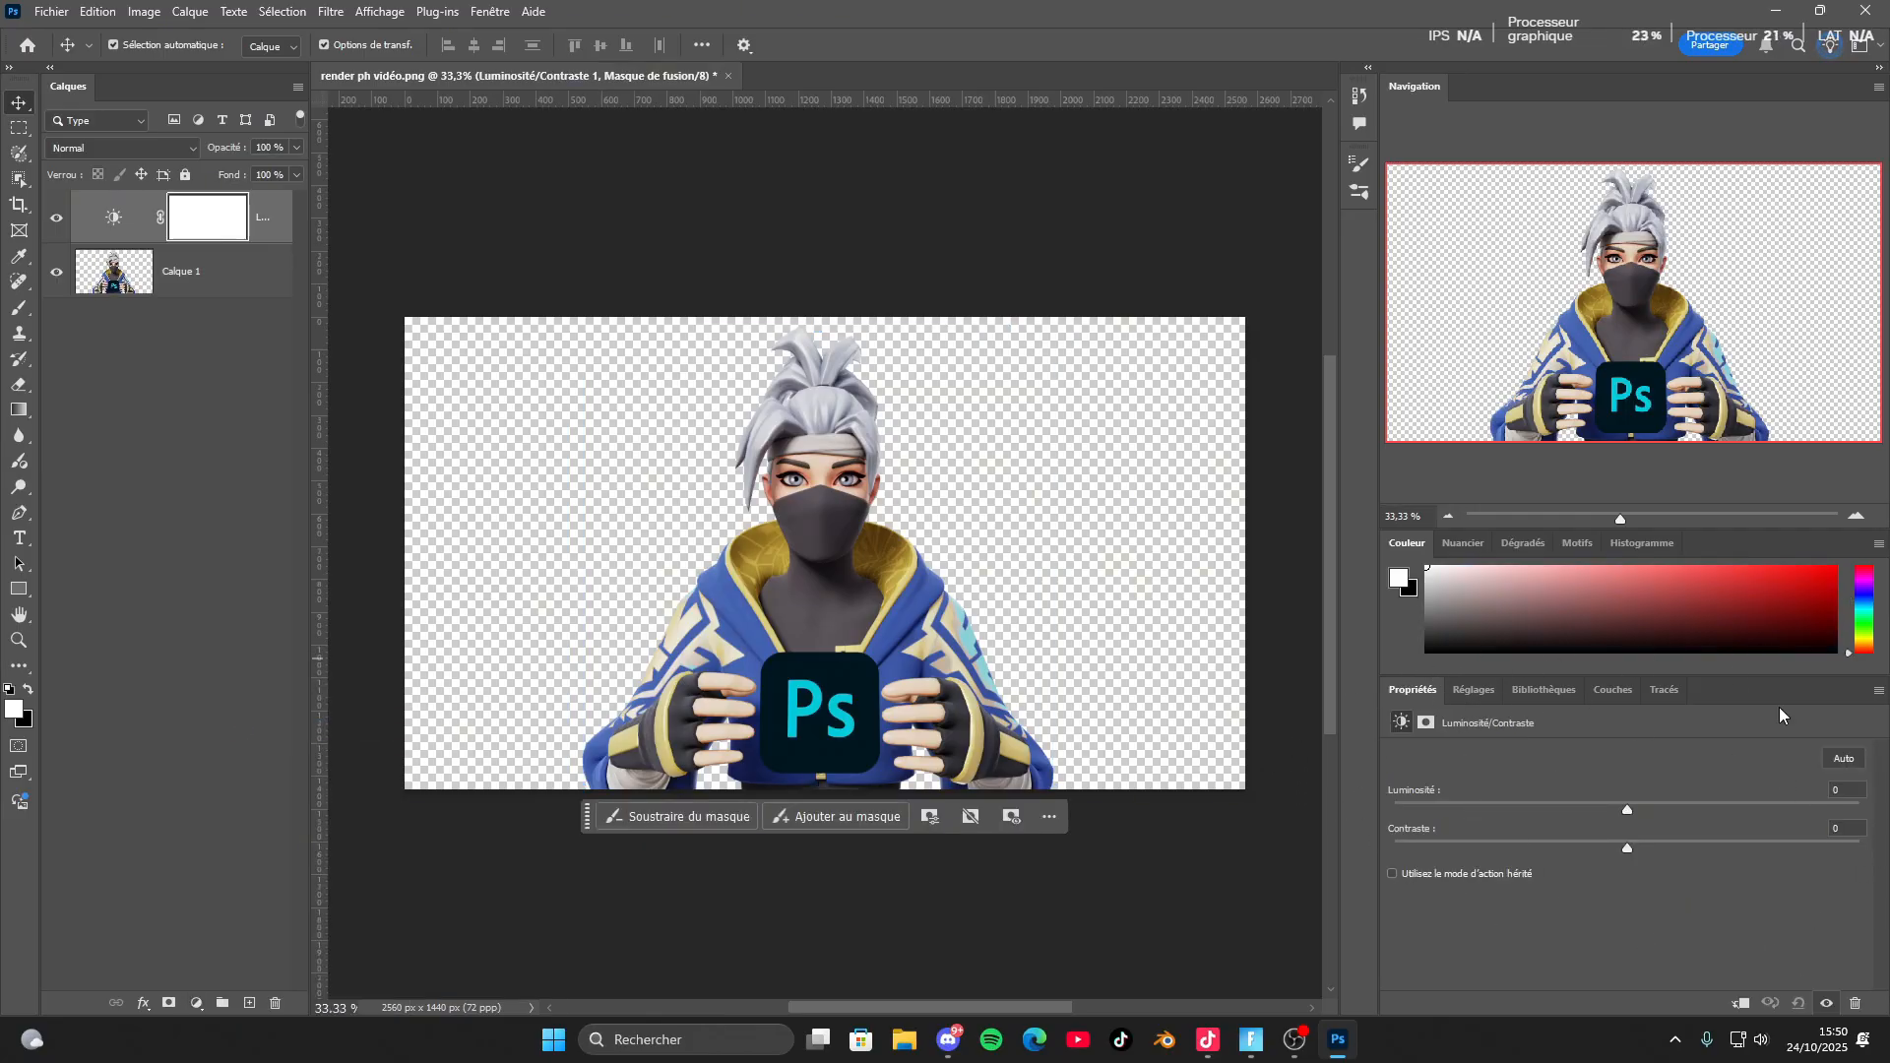
drag(1626, 805, 1557, 844)
drag(1408, 839, 1675, 794)
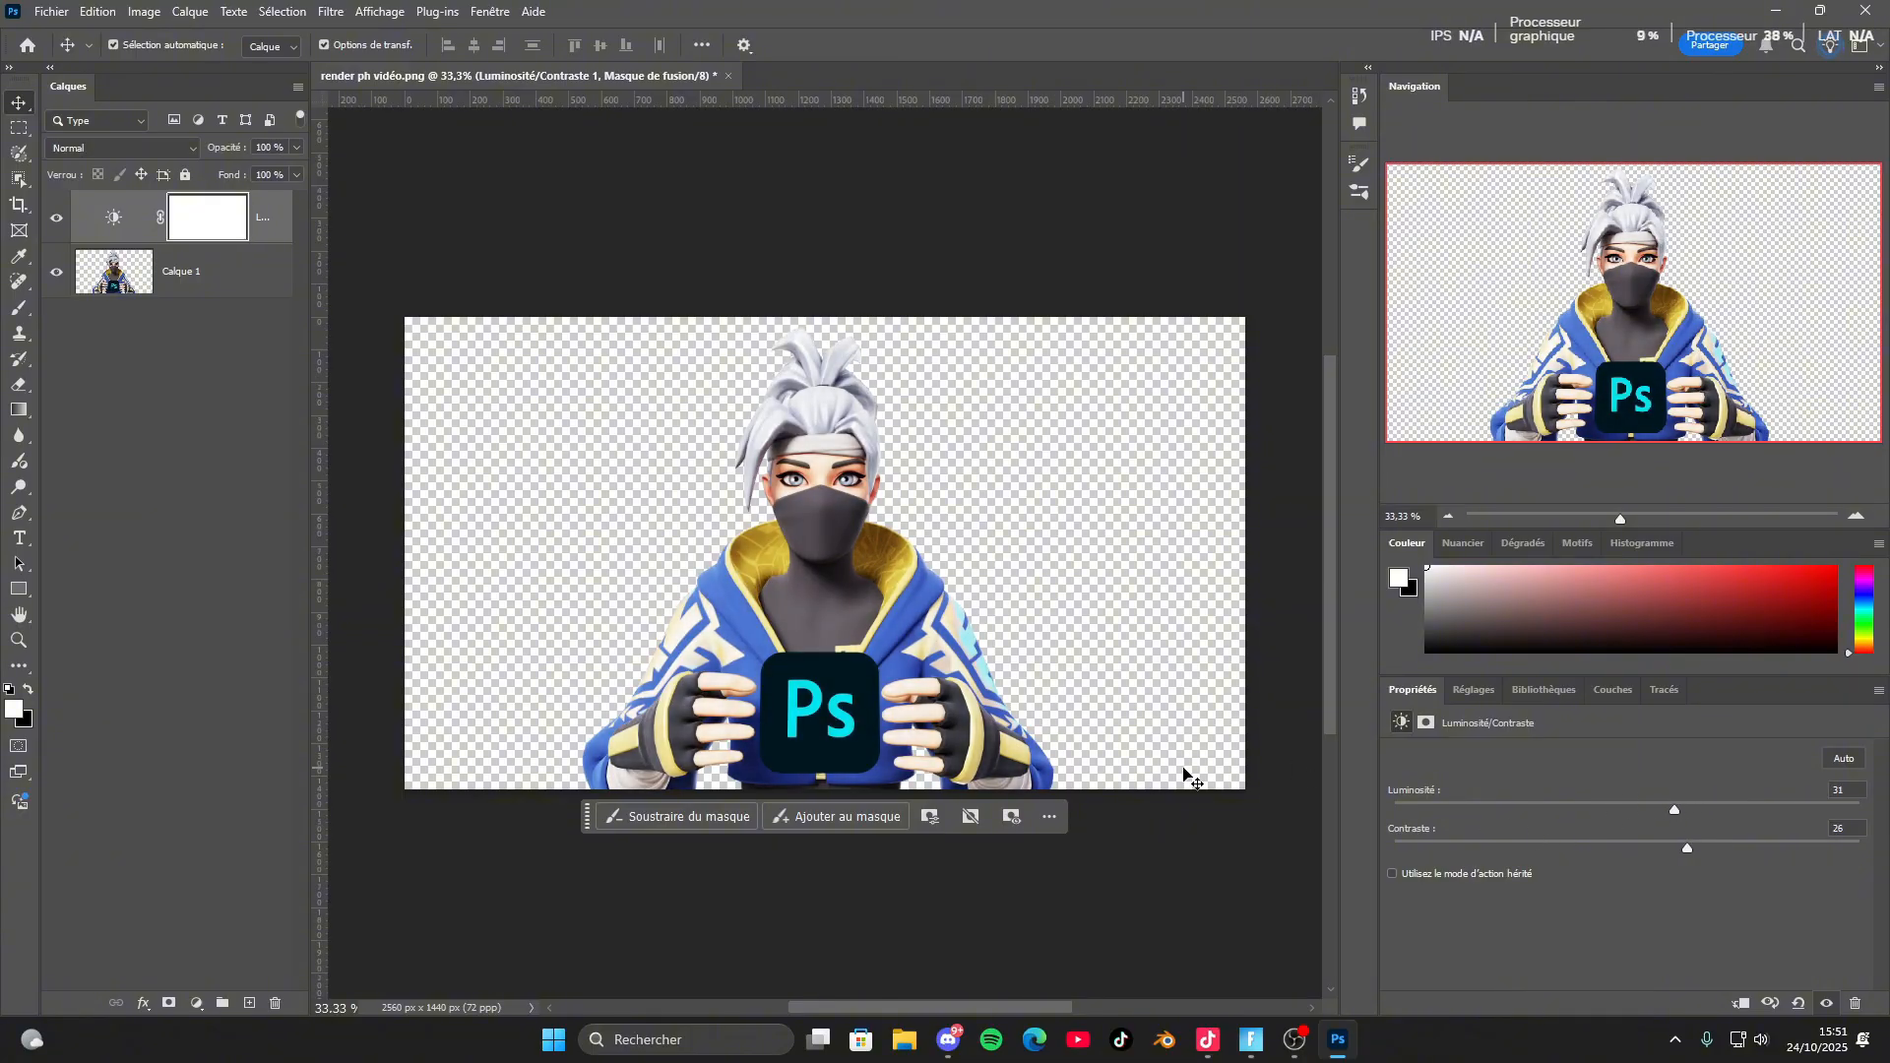
Add an Exposition adjustment layer on top of the layer stack with exposure set to +0,35.
click(197, 1004)
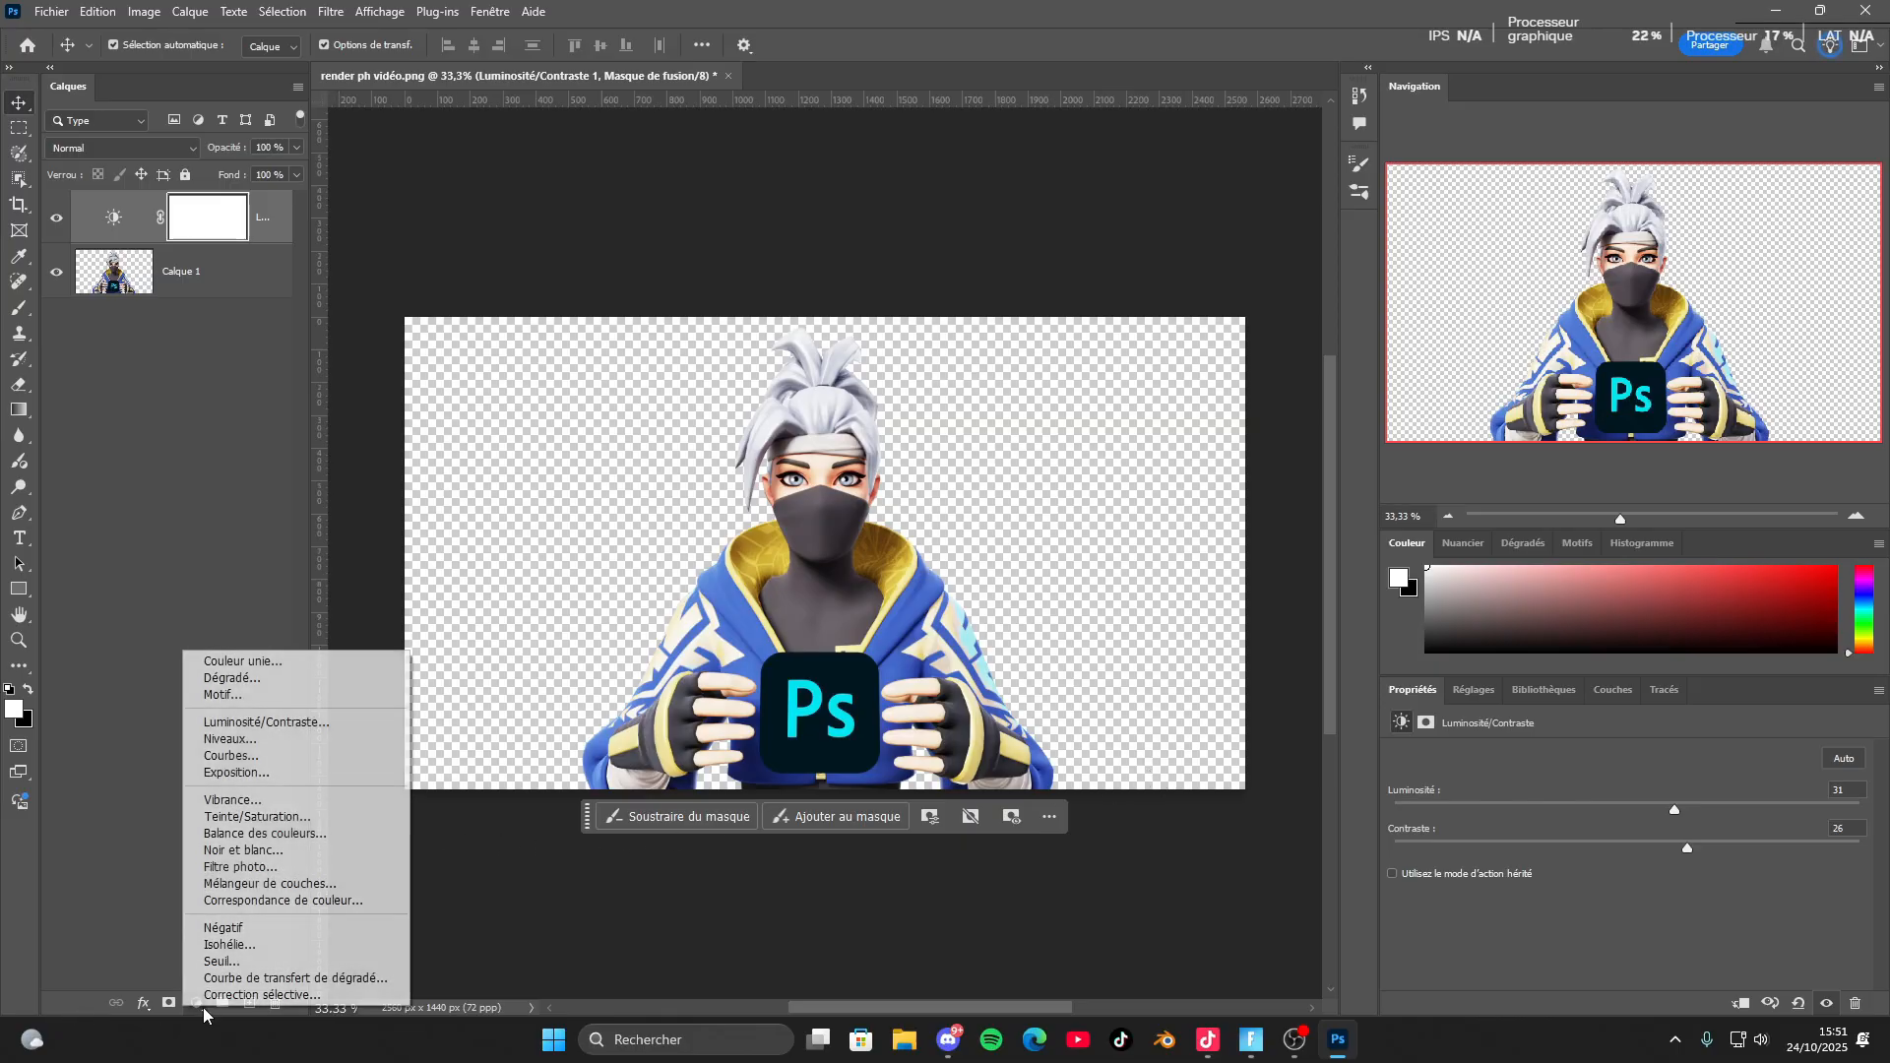
click(265, 776)
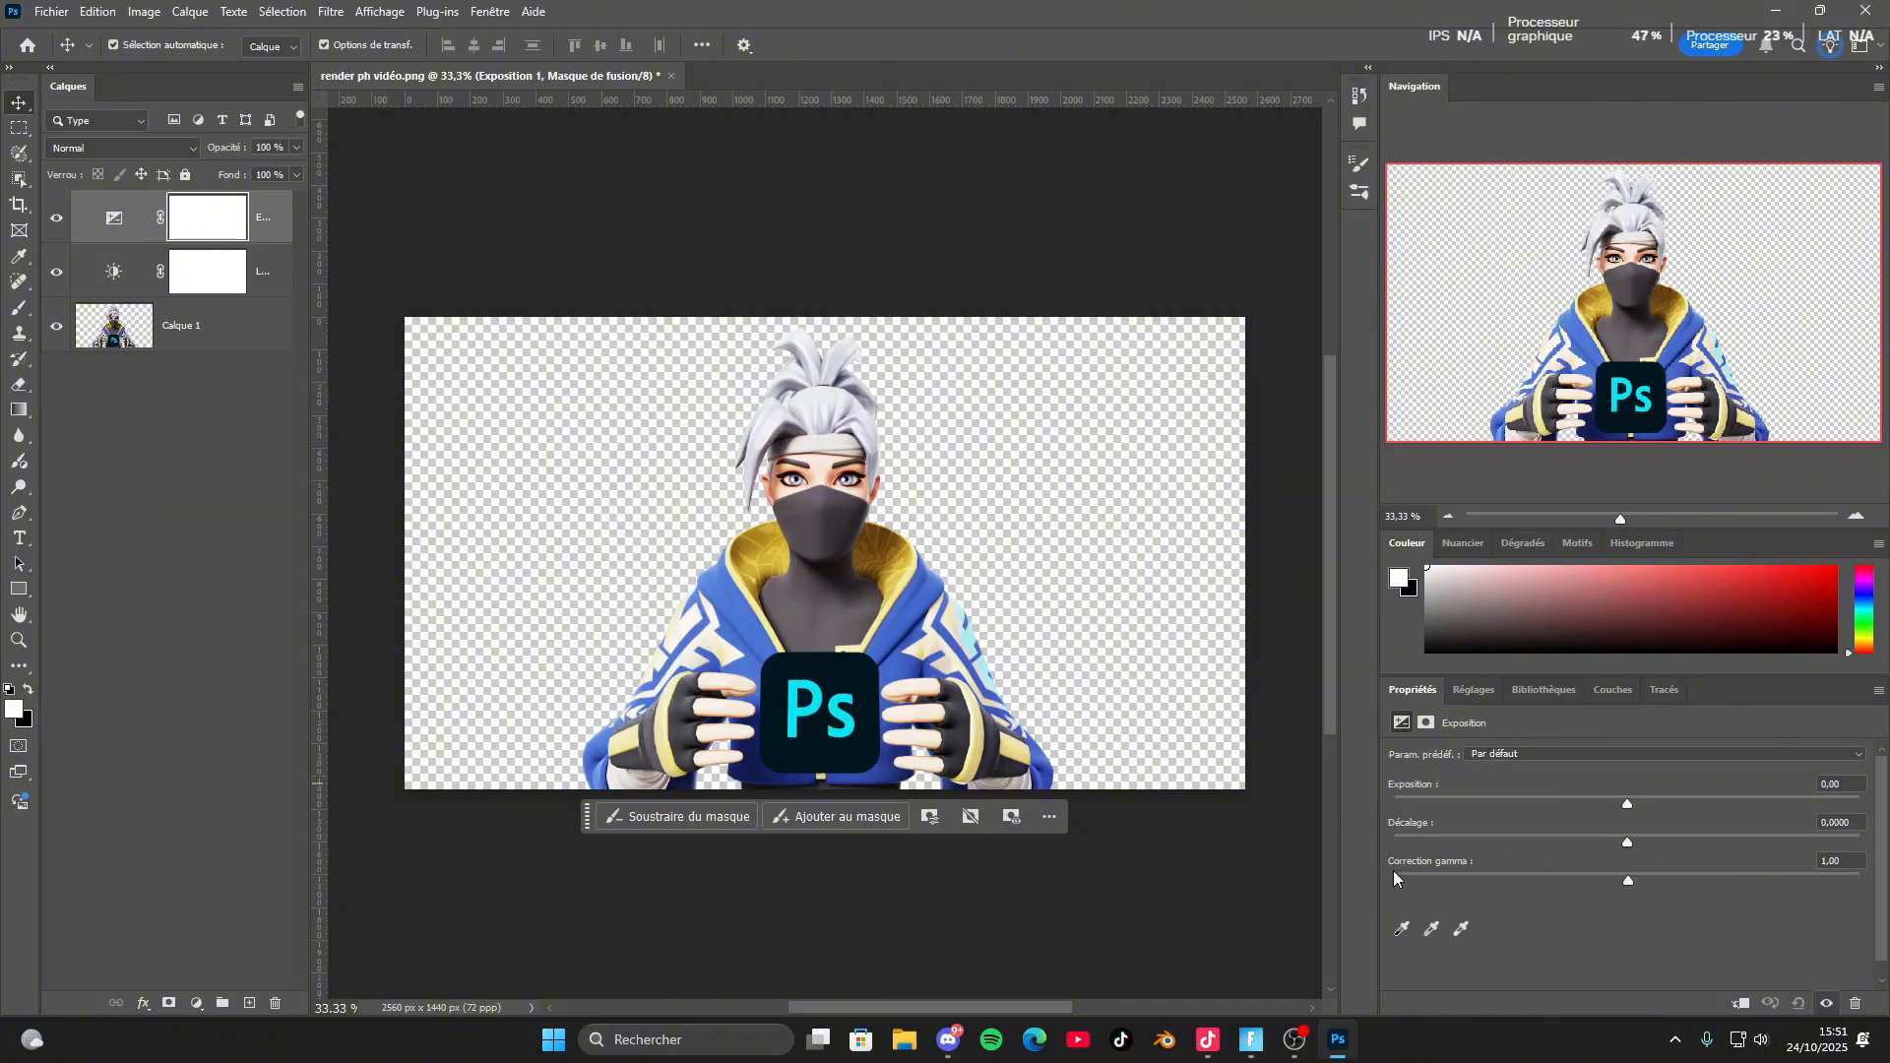
click(1632, 804)
drag(1632, 801, 1640, 764)
click(951, 726)
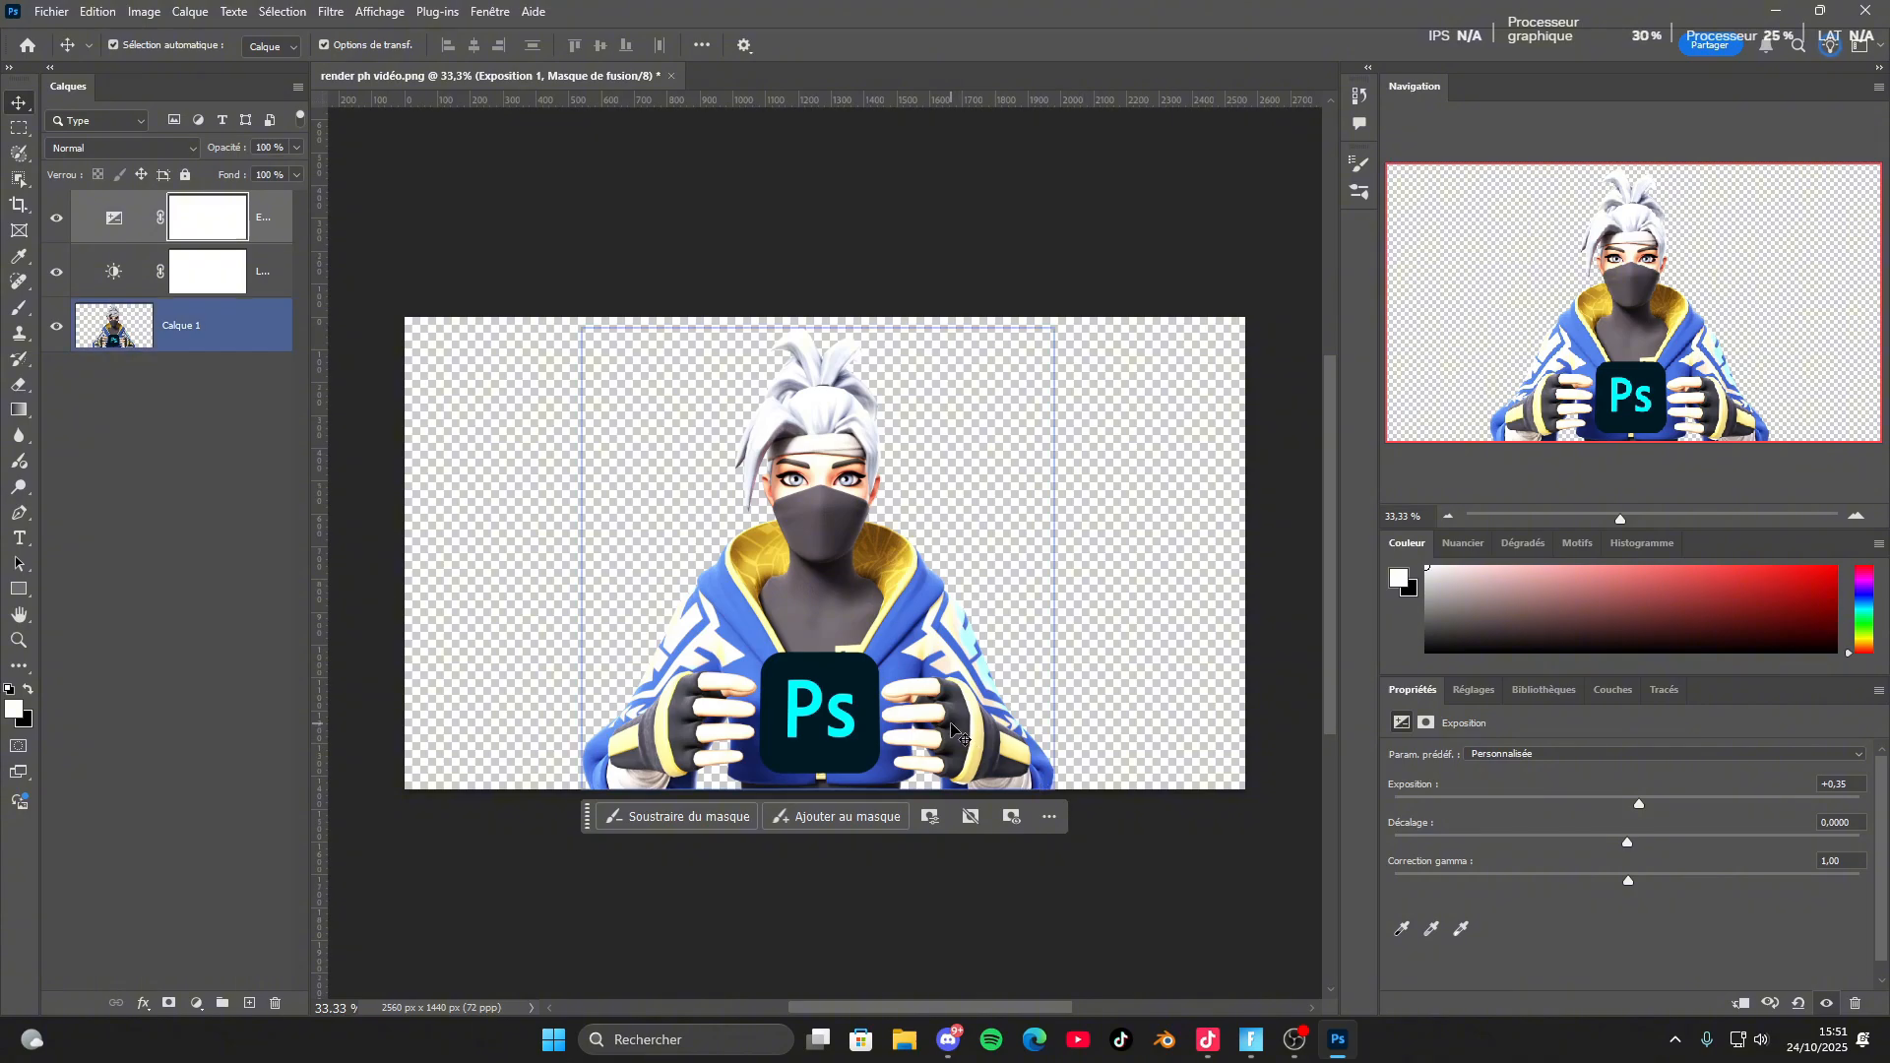
click(591, 584)
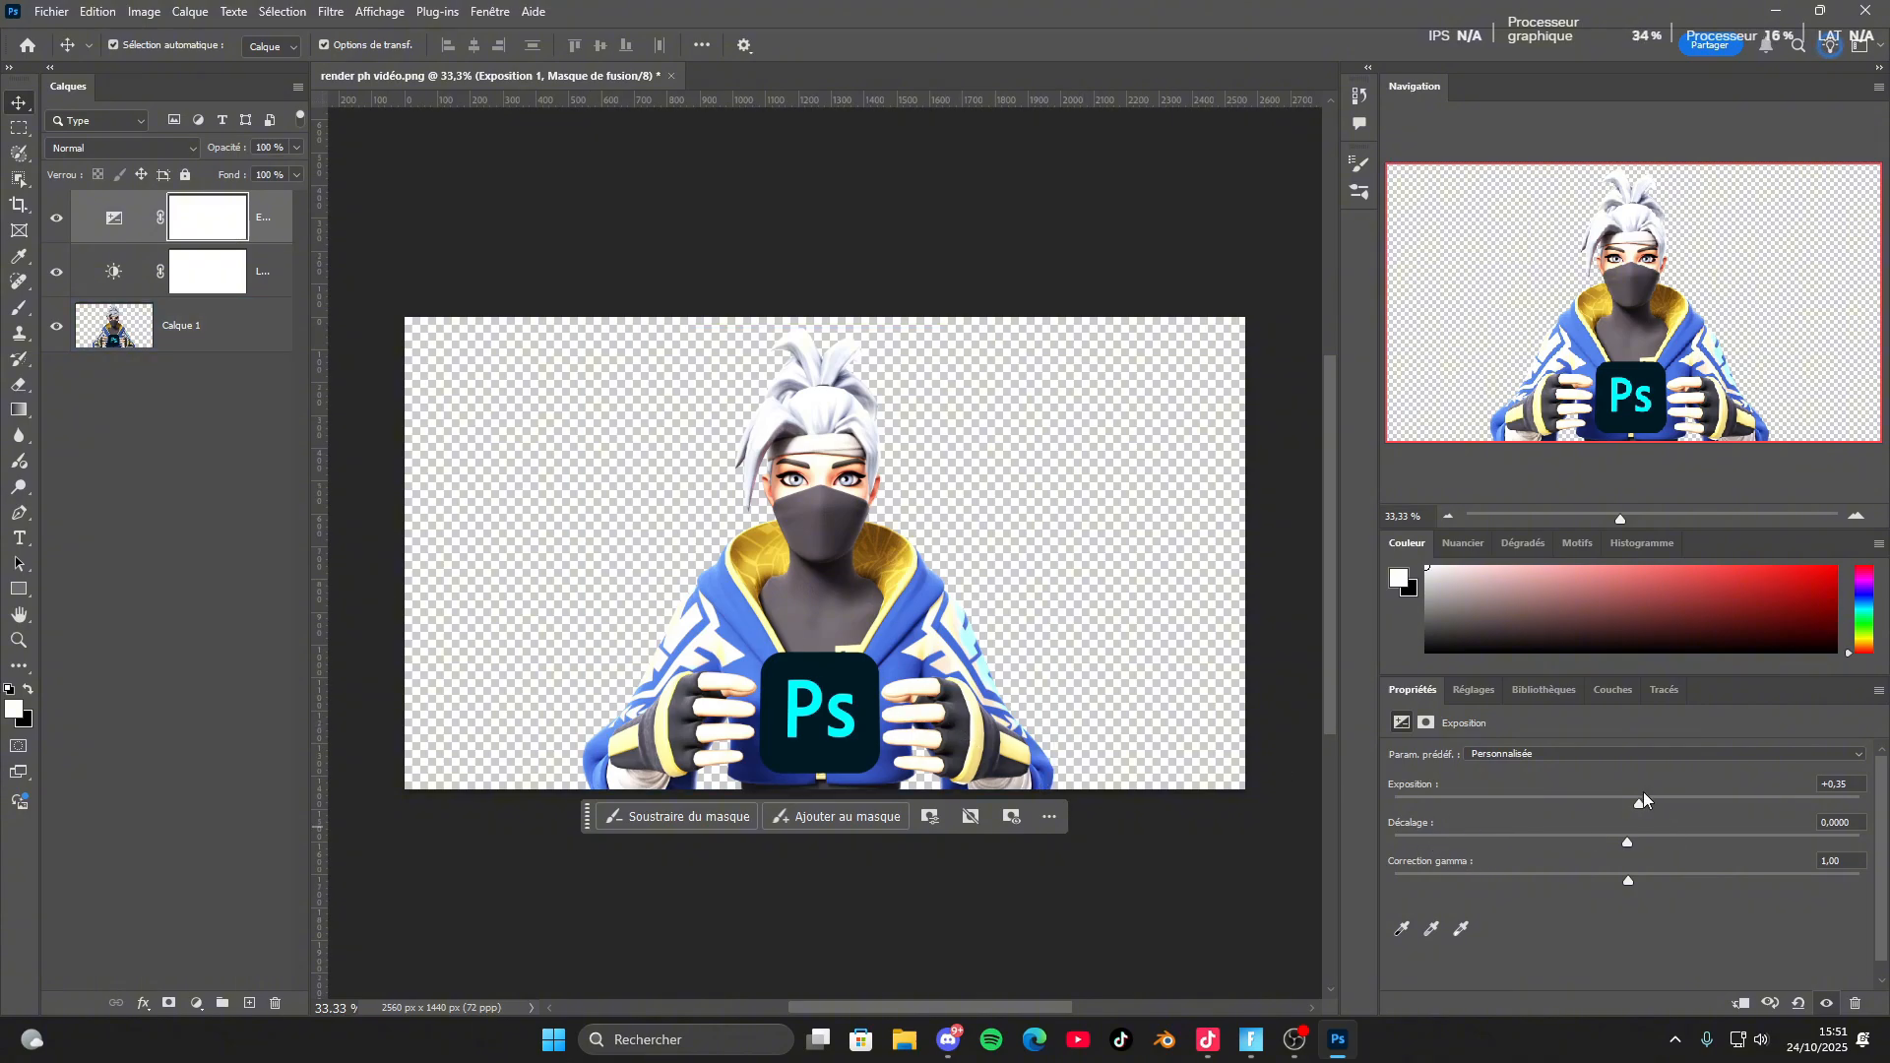
Add a Teinte/Saturation adjustment layer with hue +6, saturation +24 and lightness +5.
click(197, 1003)
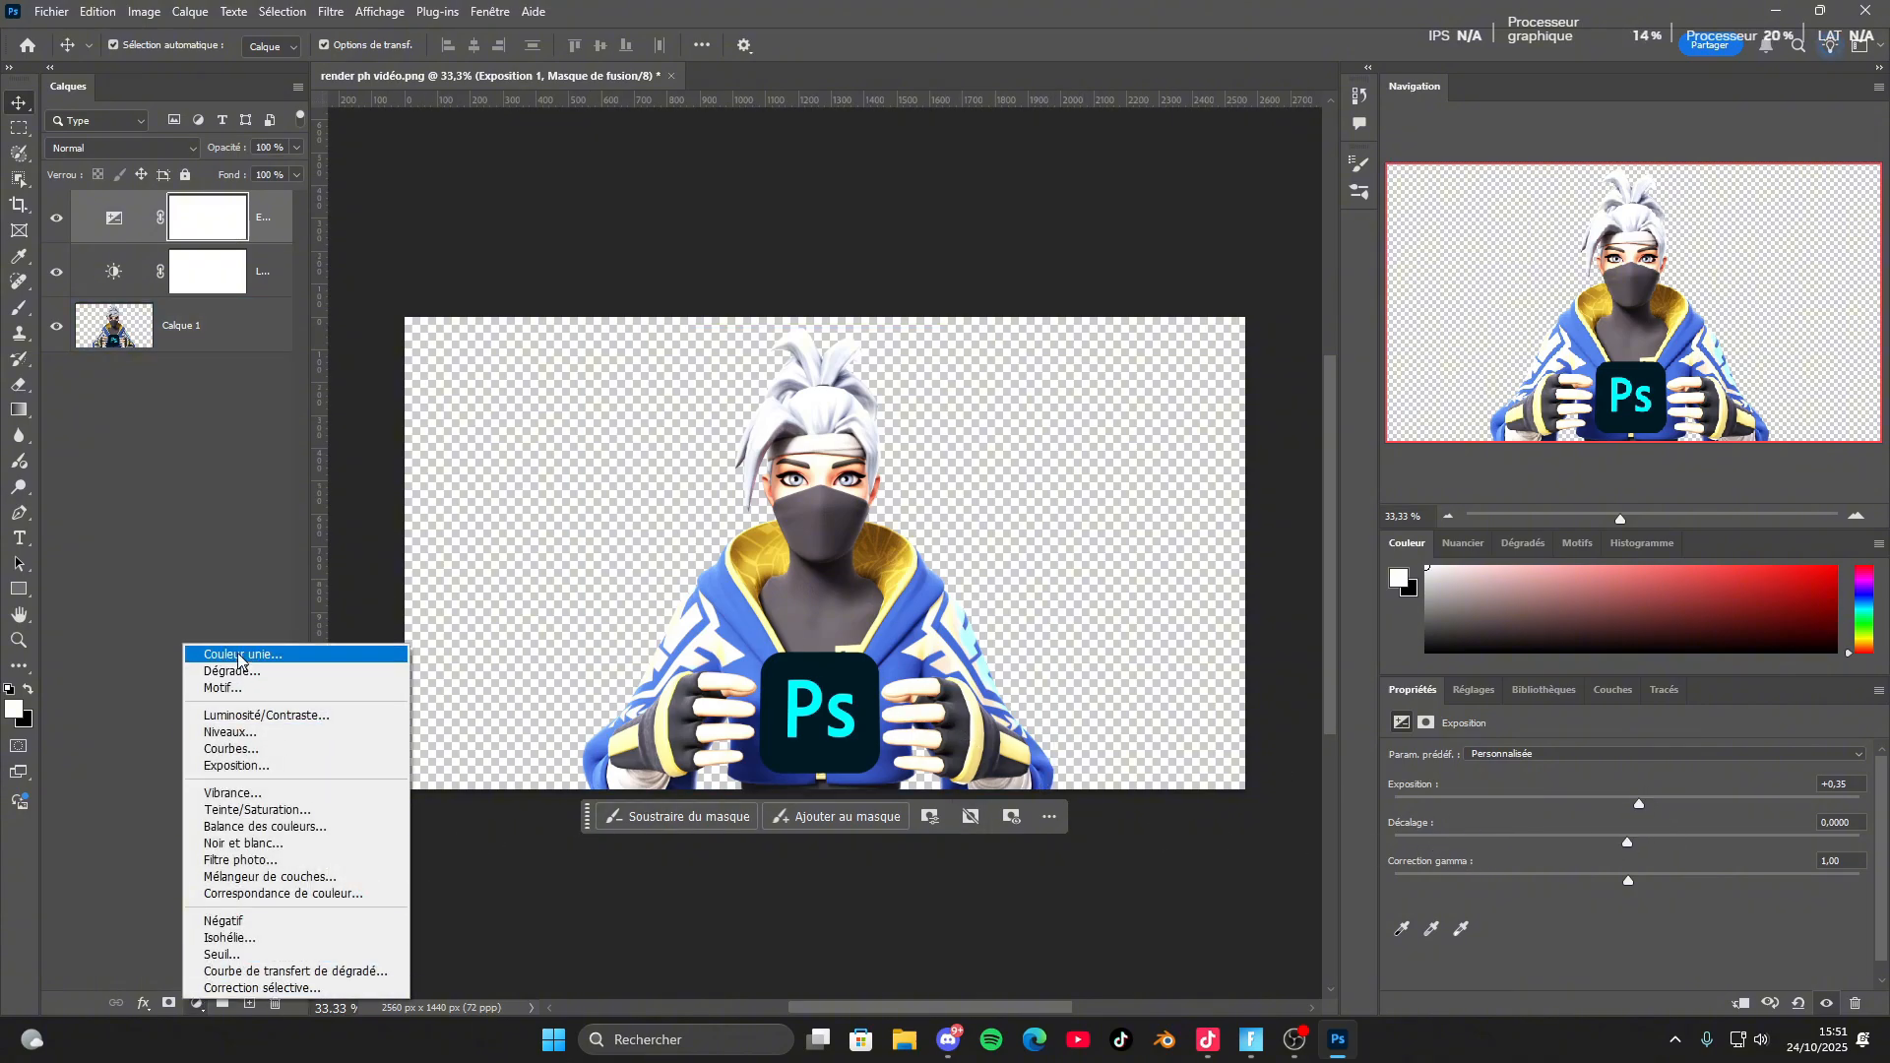
click(222, 810)
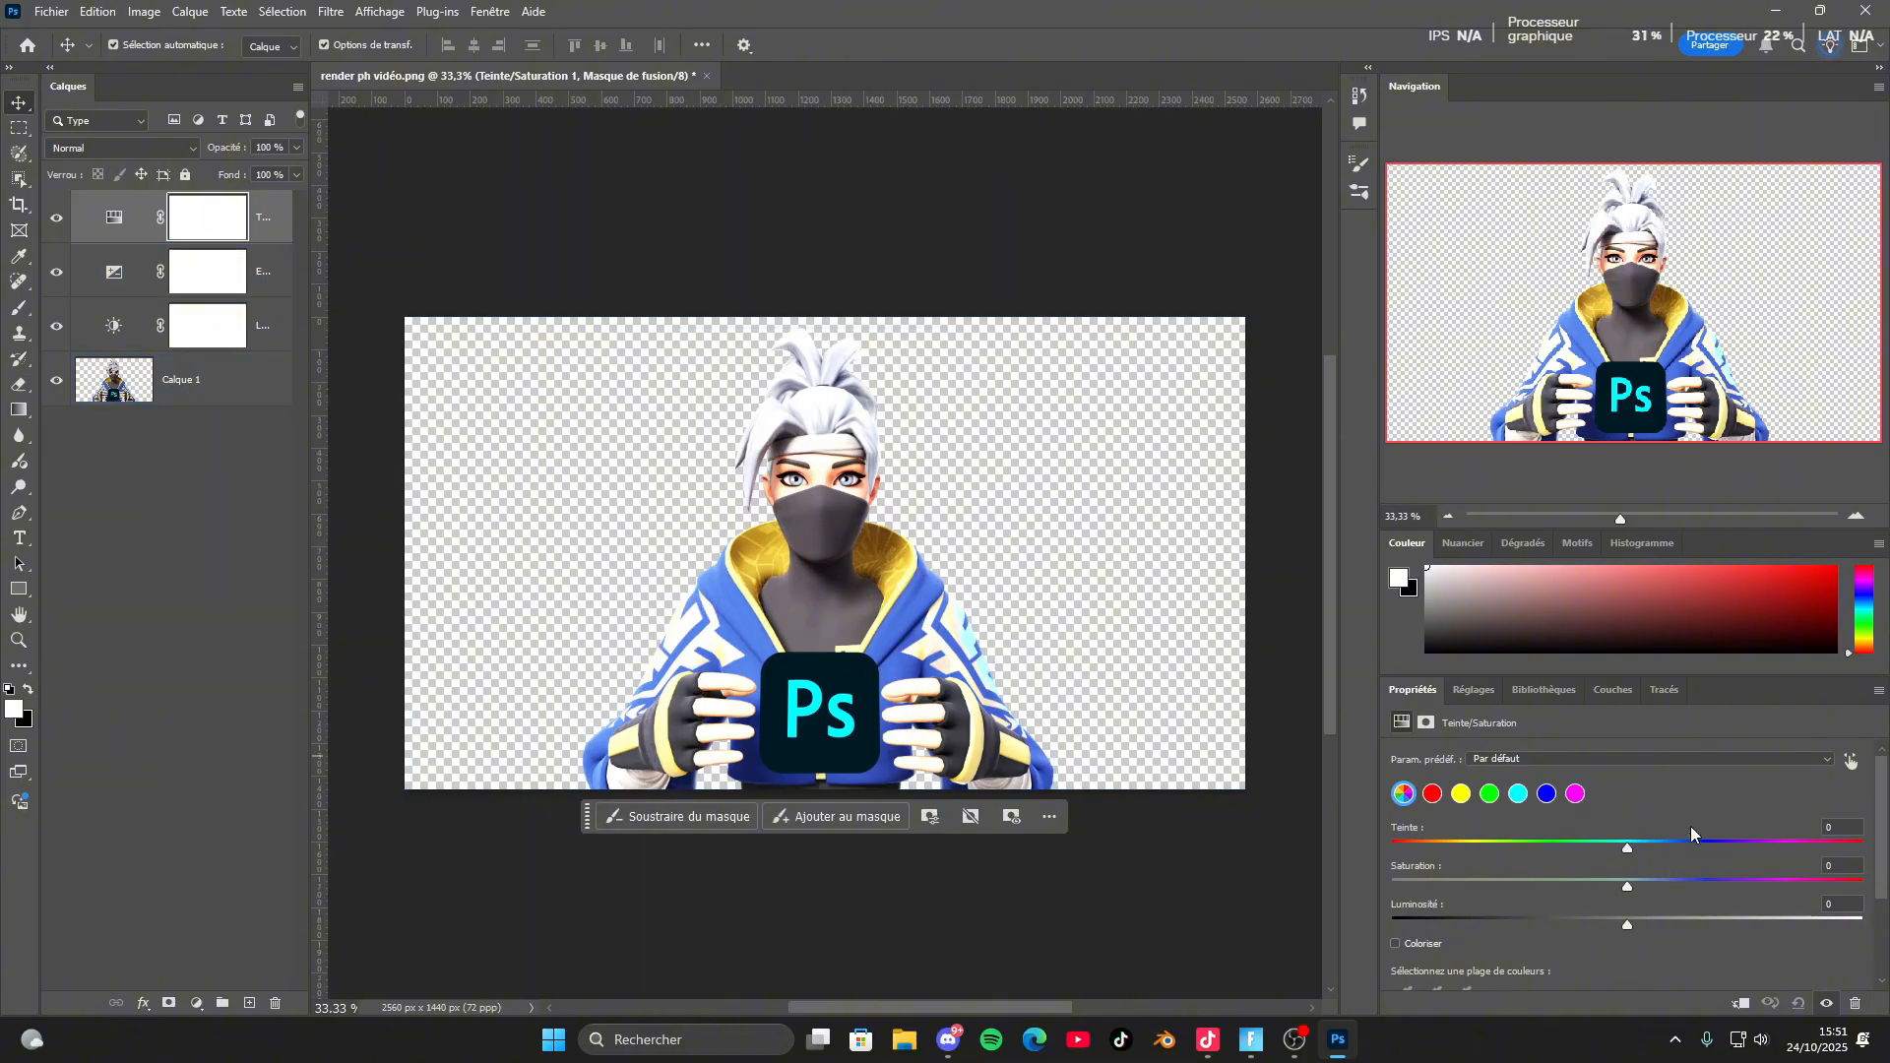
drag(1640, 841, 1634, 842)
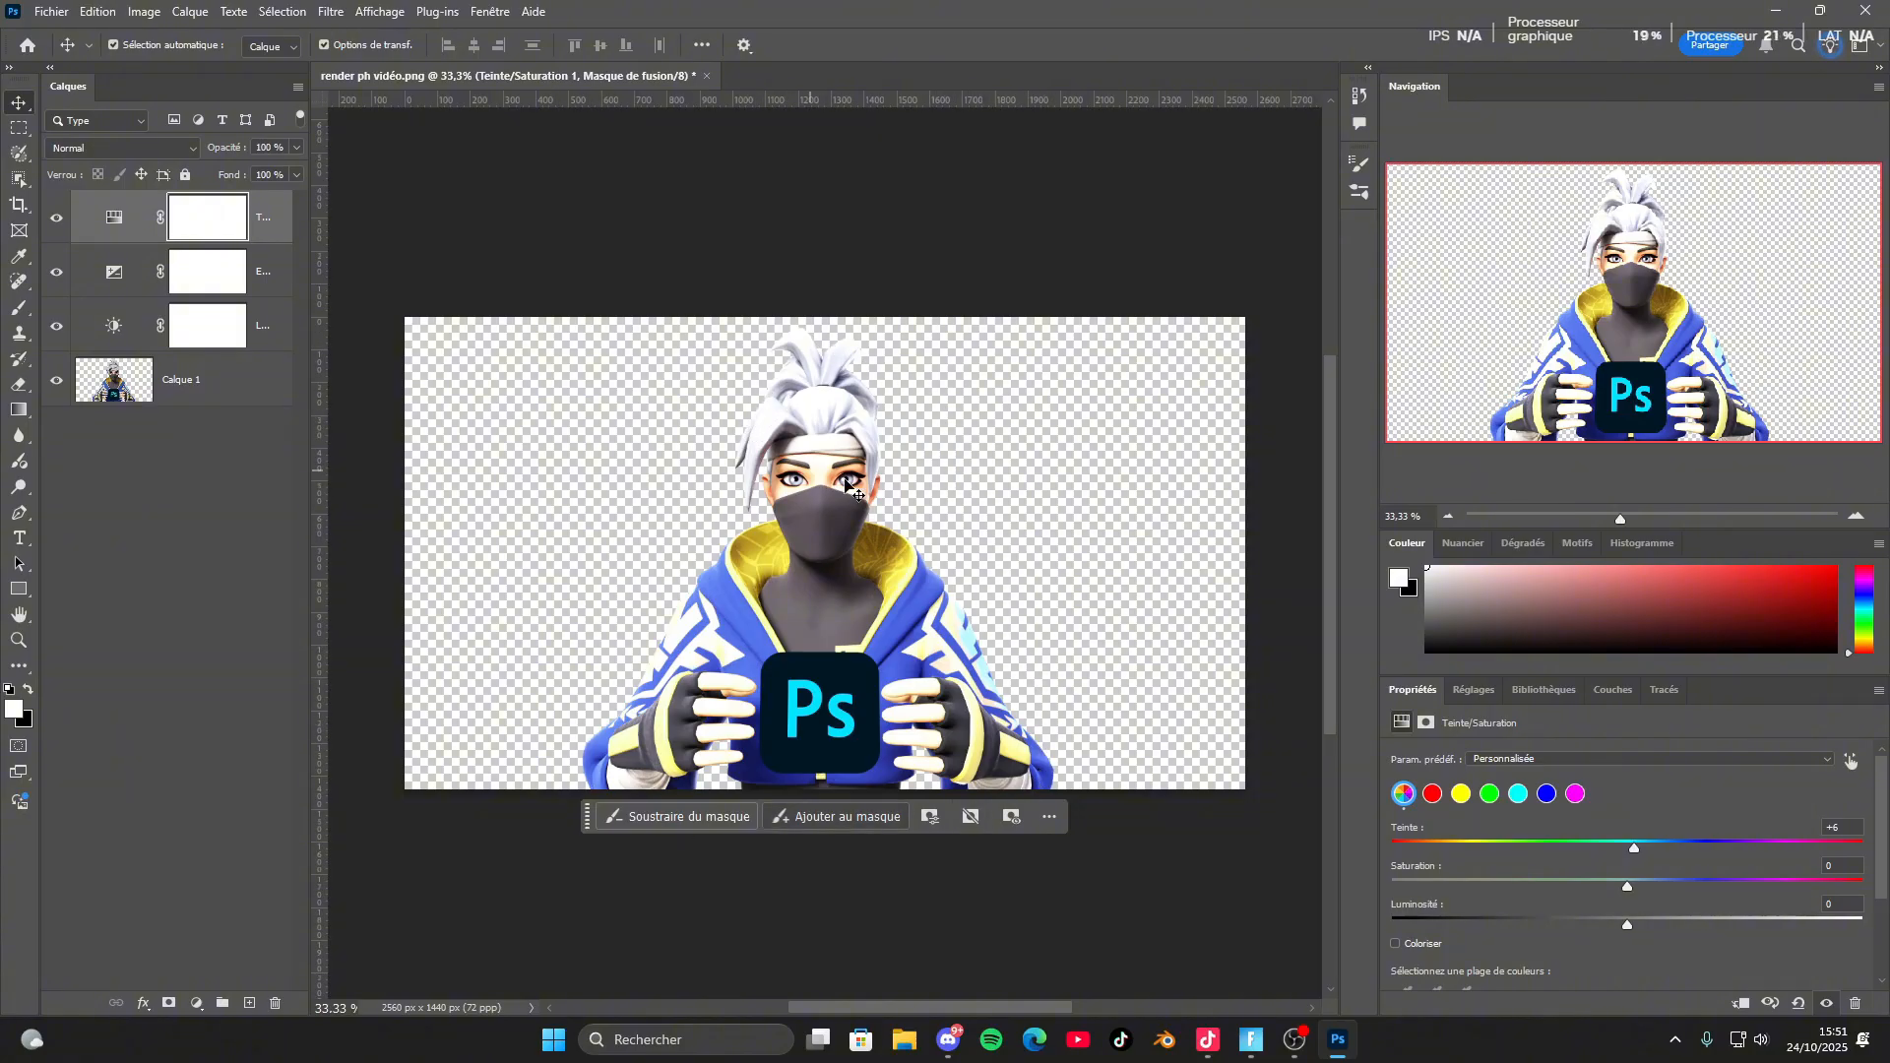
drag(1636, 882, 1639, 925)
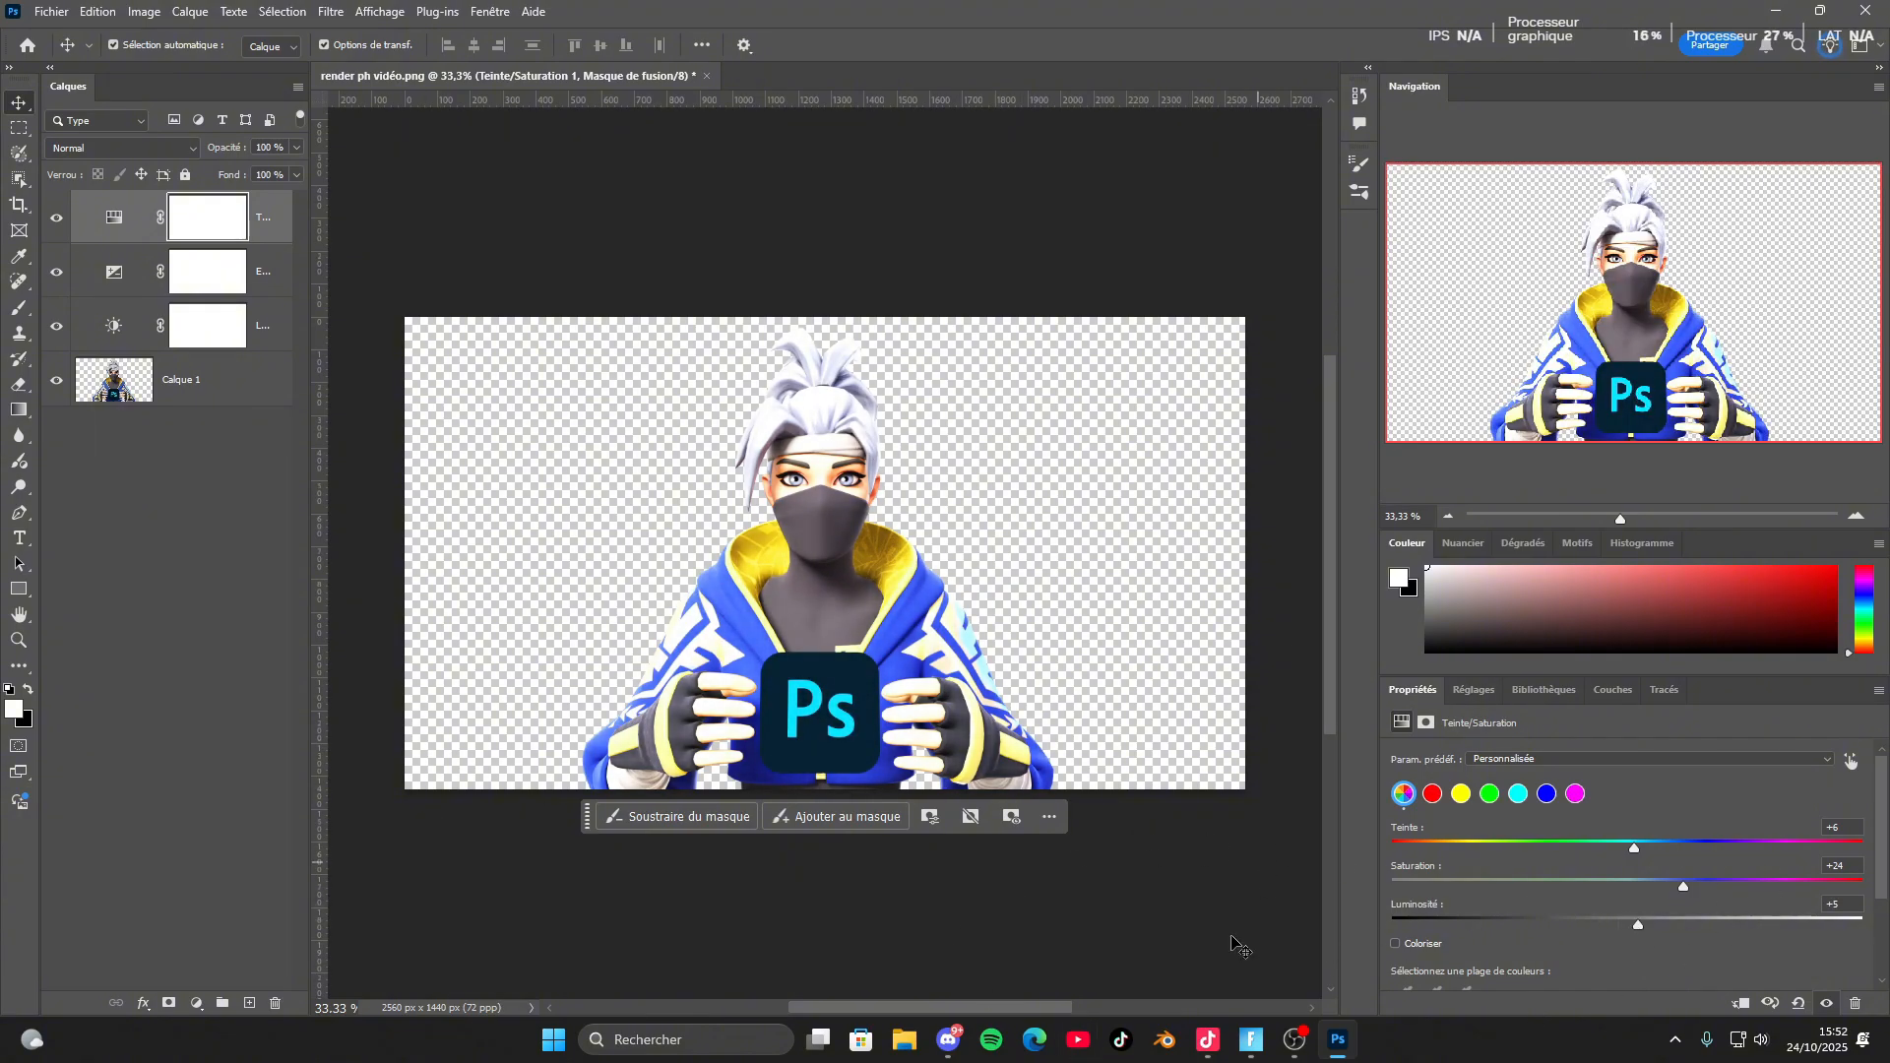
Add a Vibrance adjustment layer on top of the stack with vibrance -5 and saturation +25.
click(197, 1003)
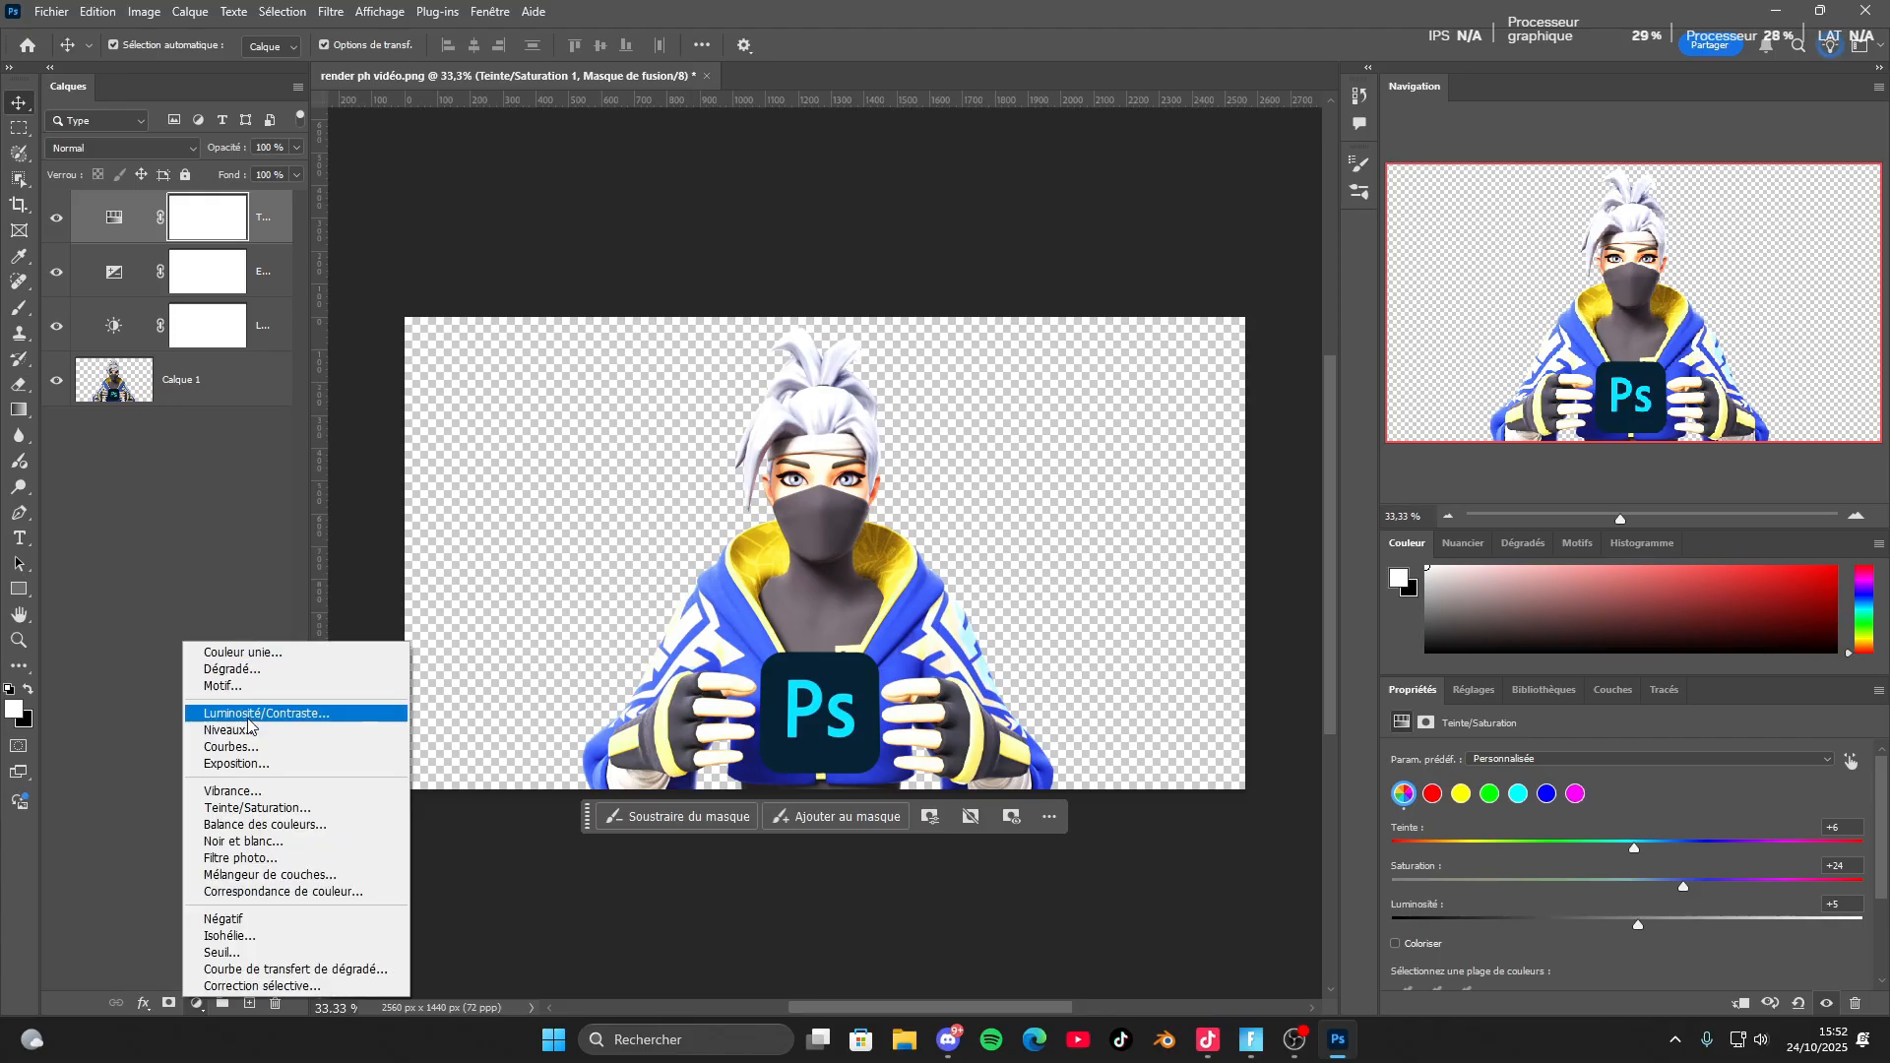
click(232, 790)
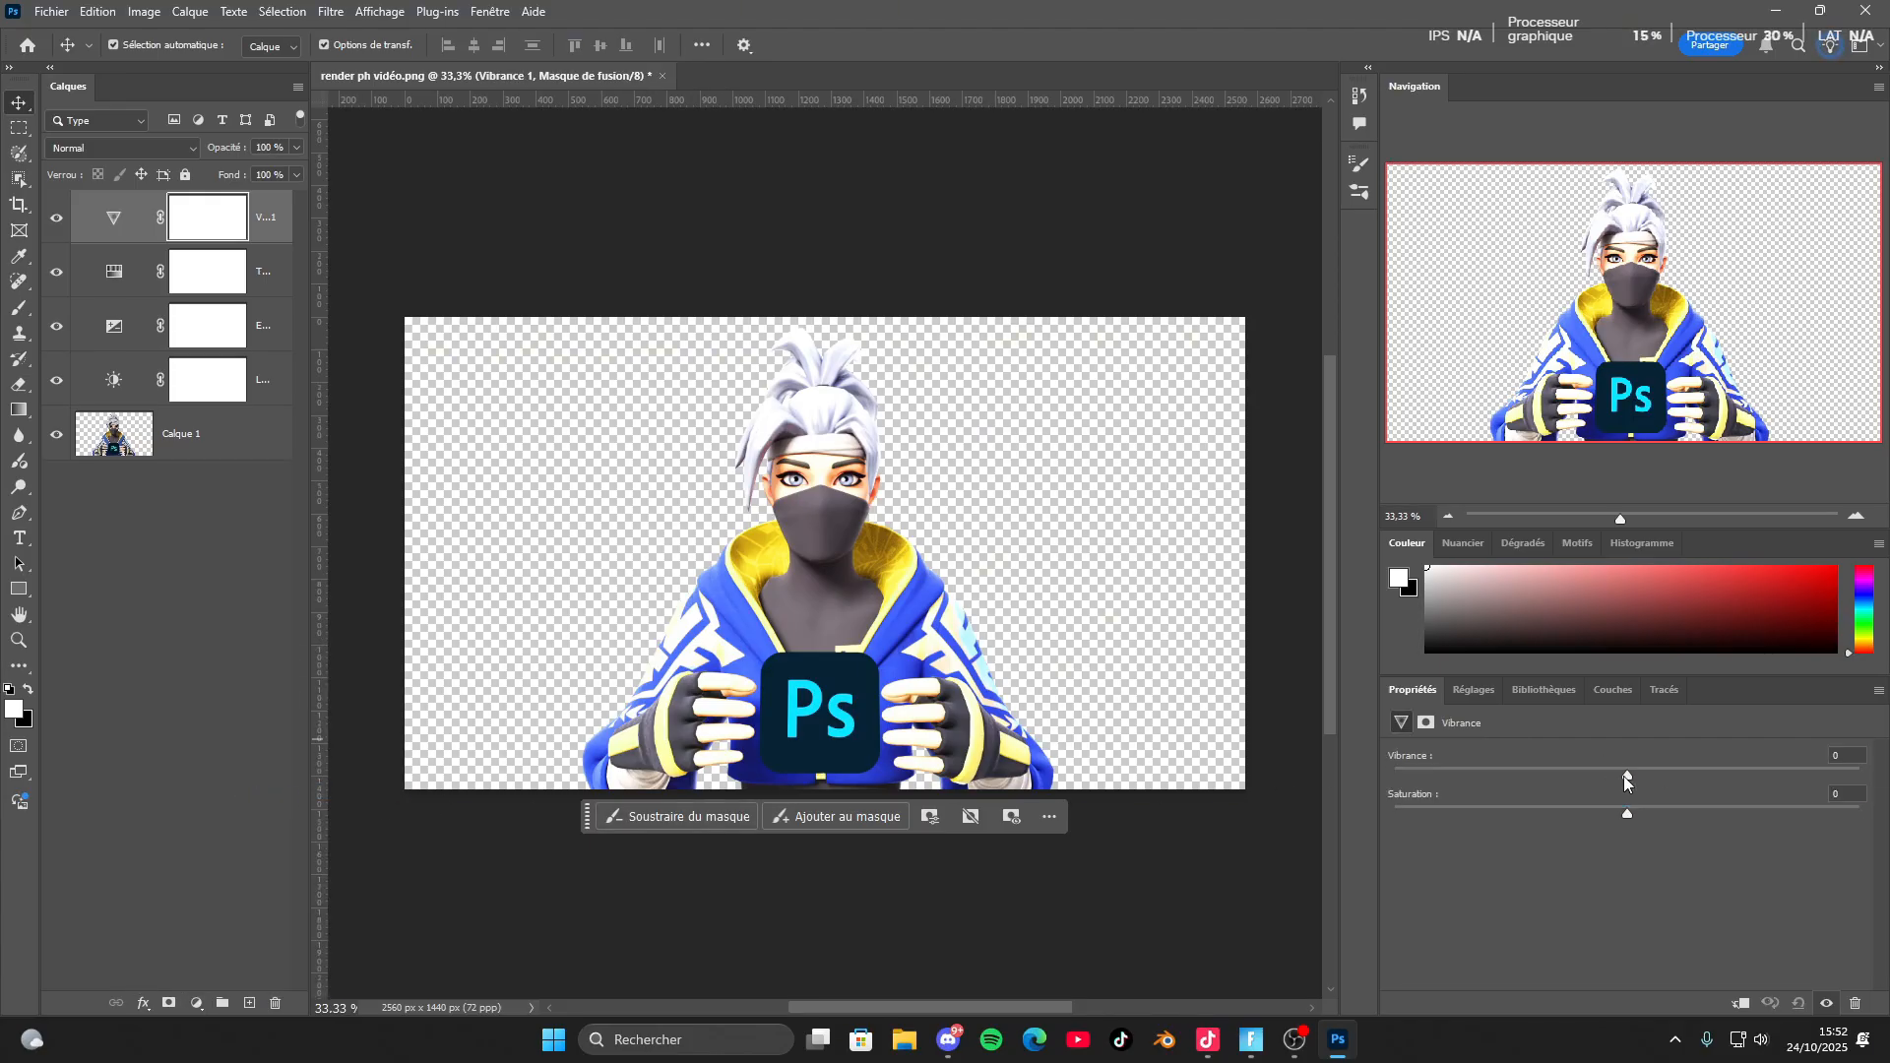
drag(1626, 776, 1705, 736)
mouse_move(1659, 810)
mouse_down()
mouse_move(1575, 816)
mouse_move(1660, 807)
mouse_up()
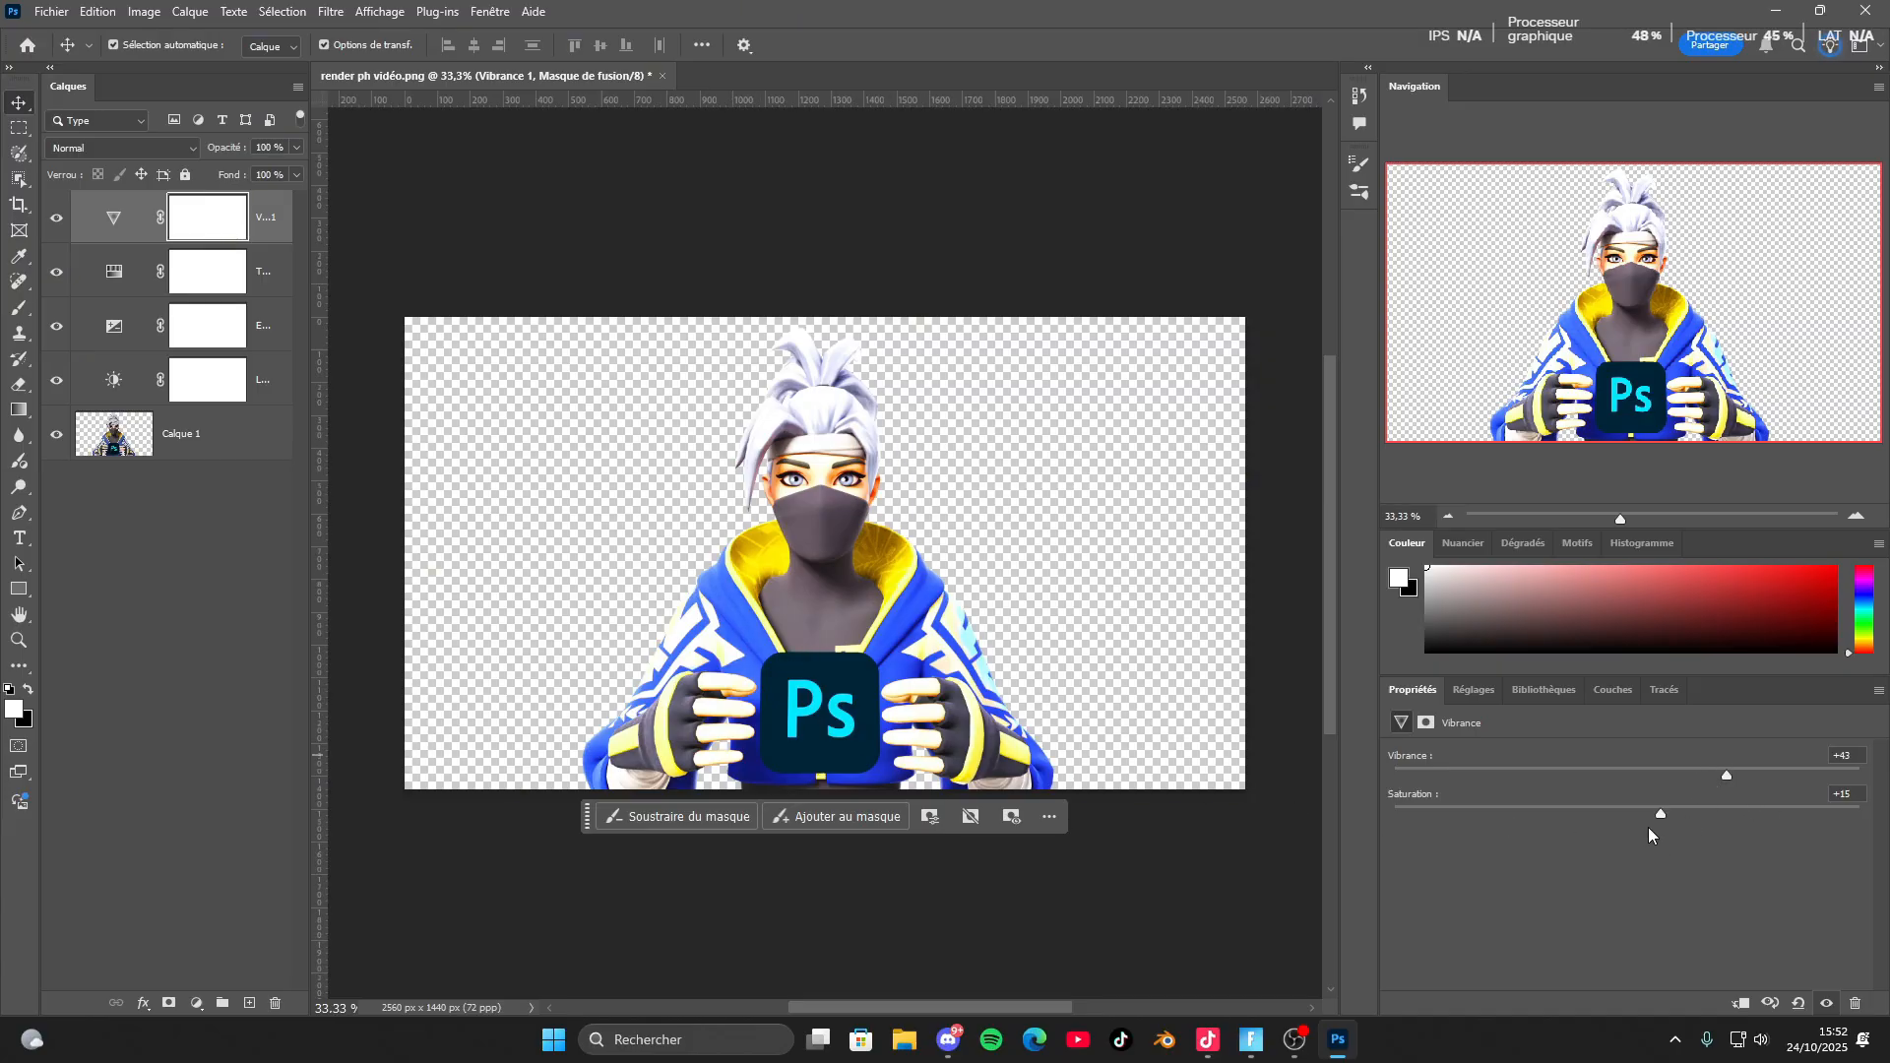
drag(1656, 811, 1666, 813)
drag(1711, 772, 1680, 814)
drag(1648, 813, 1625, 777)
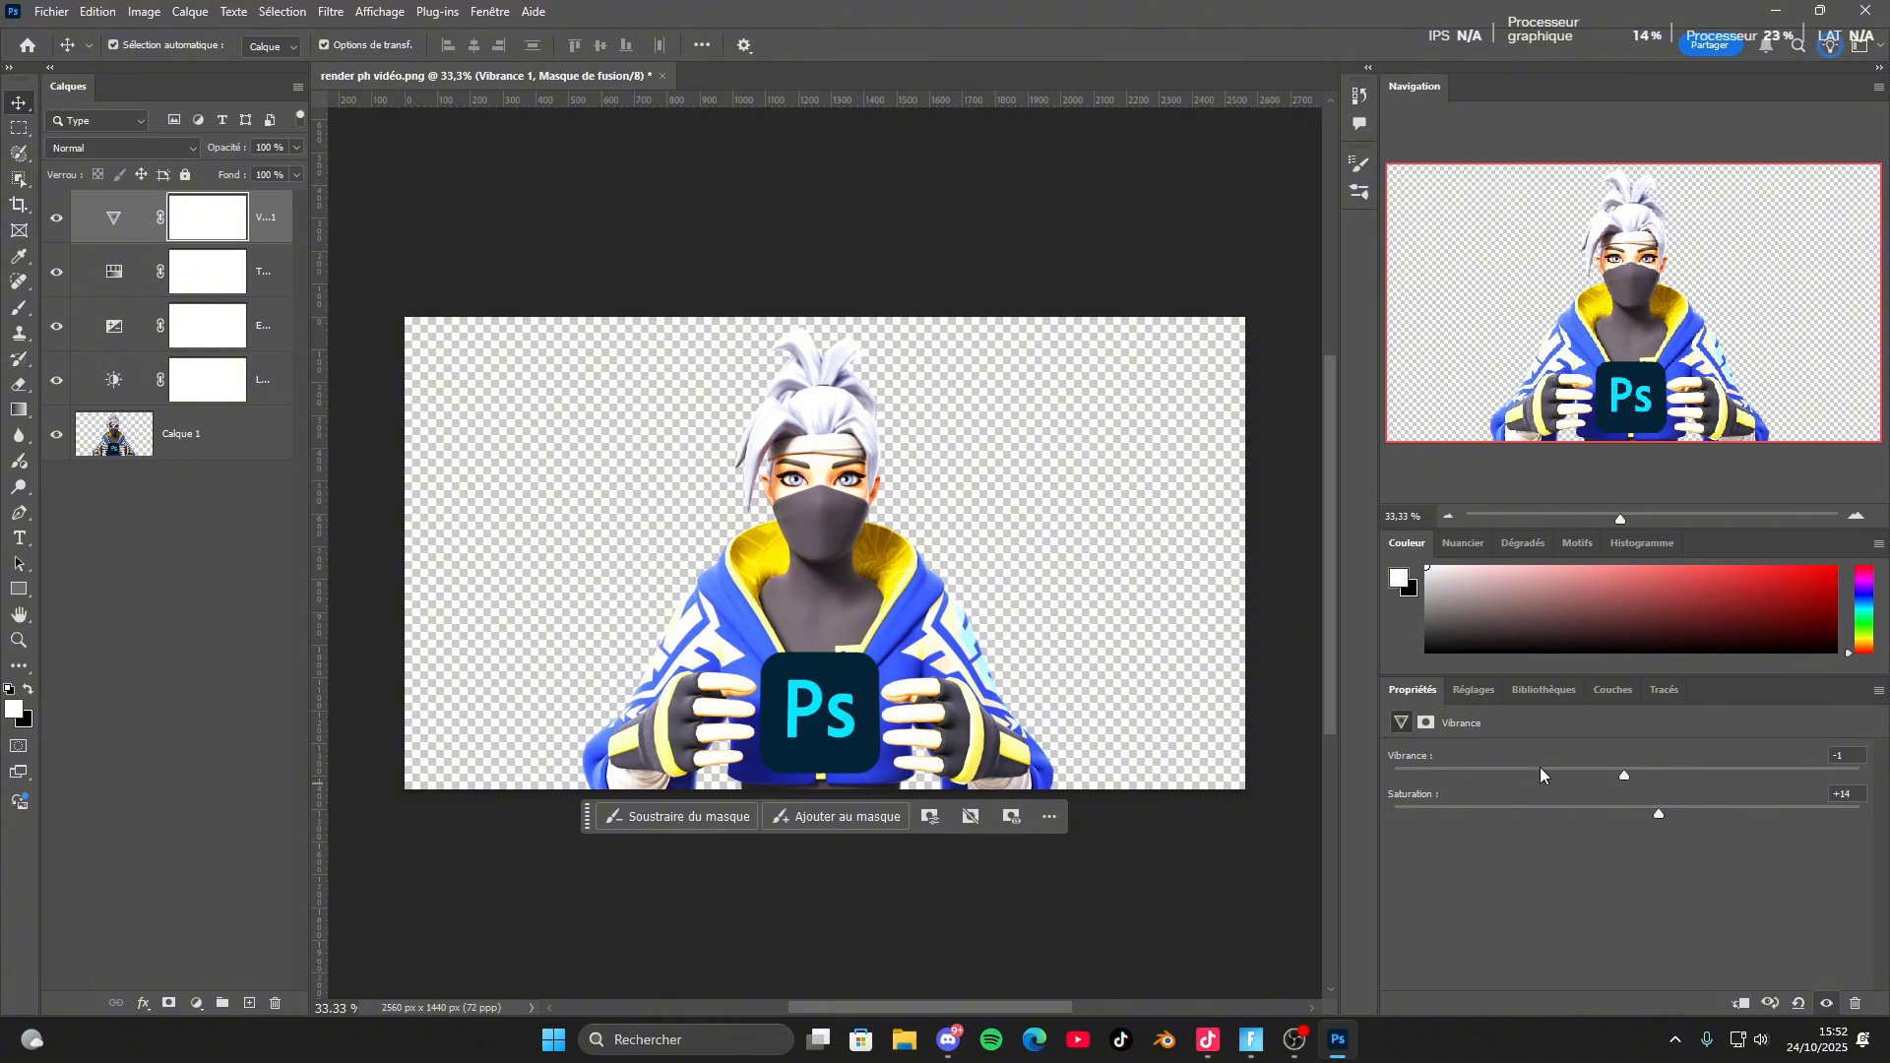
drag(1663, 809, 1599, 771)
drag(1688, 815, 1686, 815)
click(806, 459)
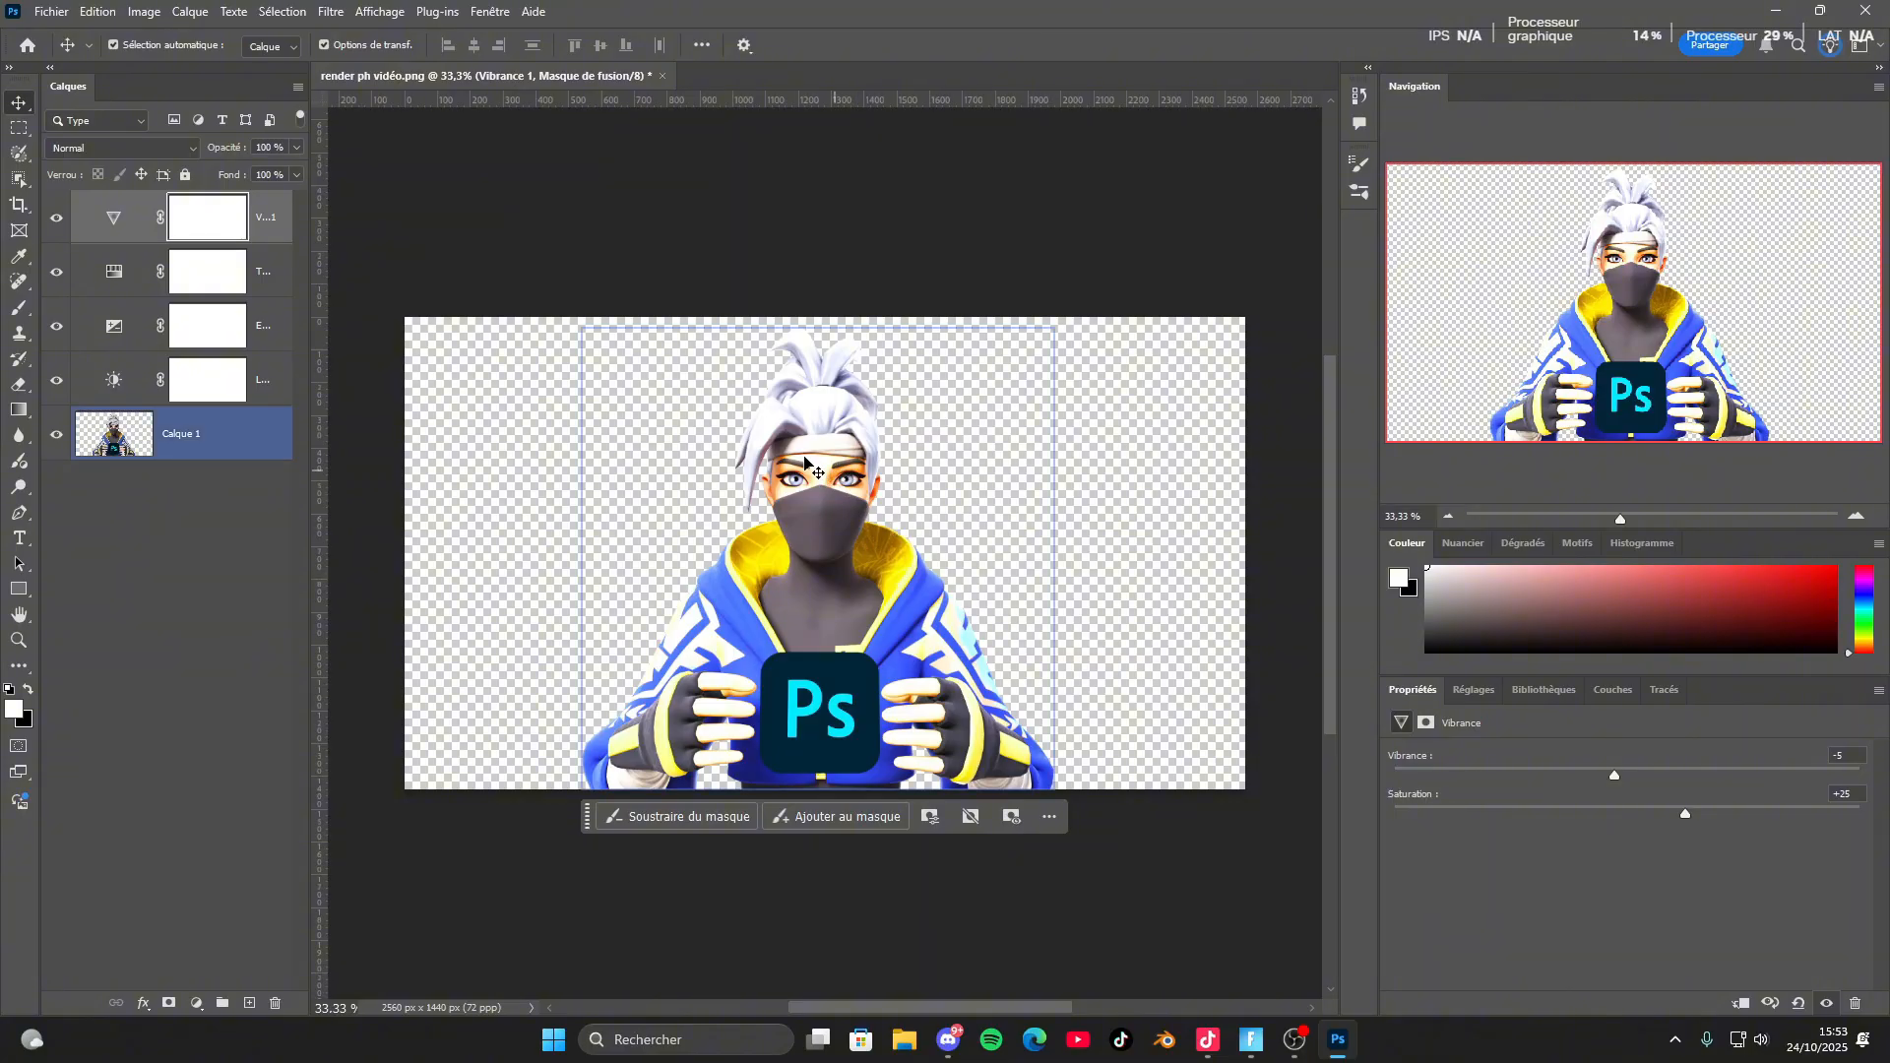
click(689, 345)
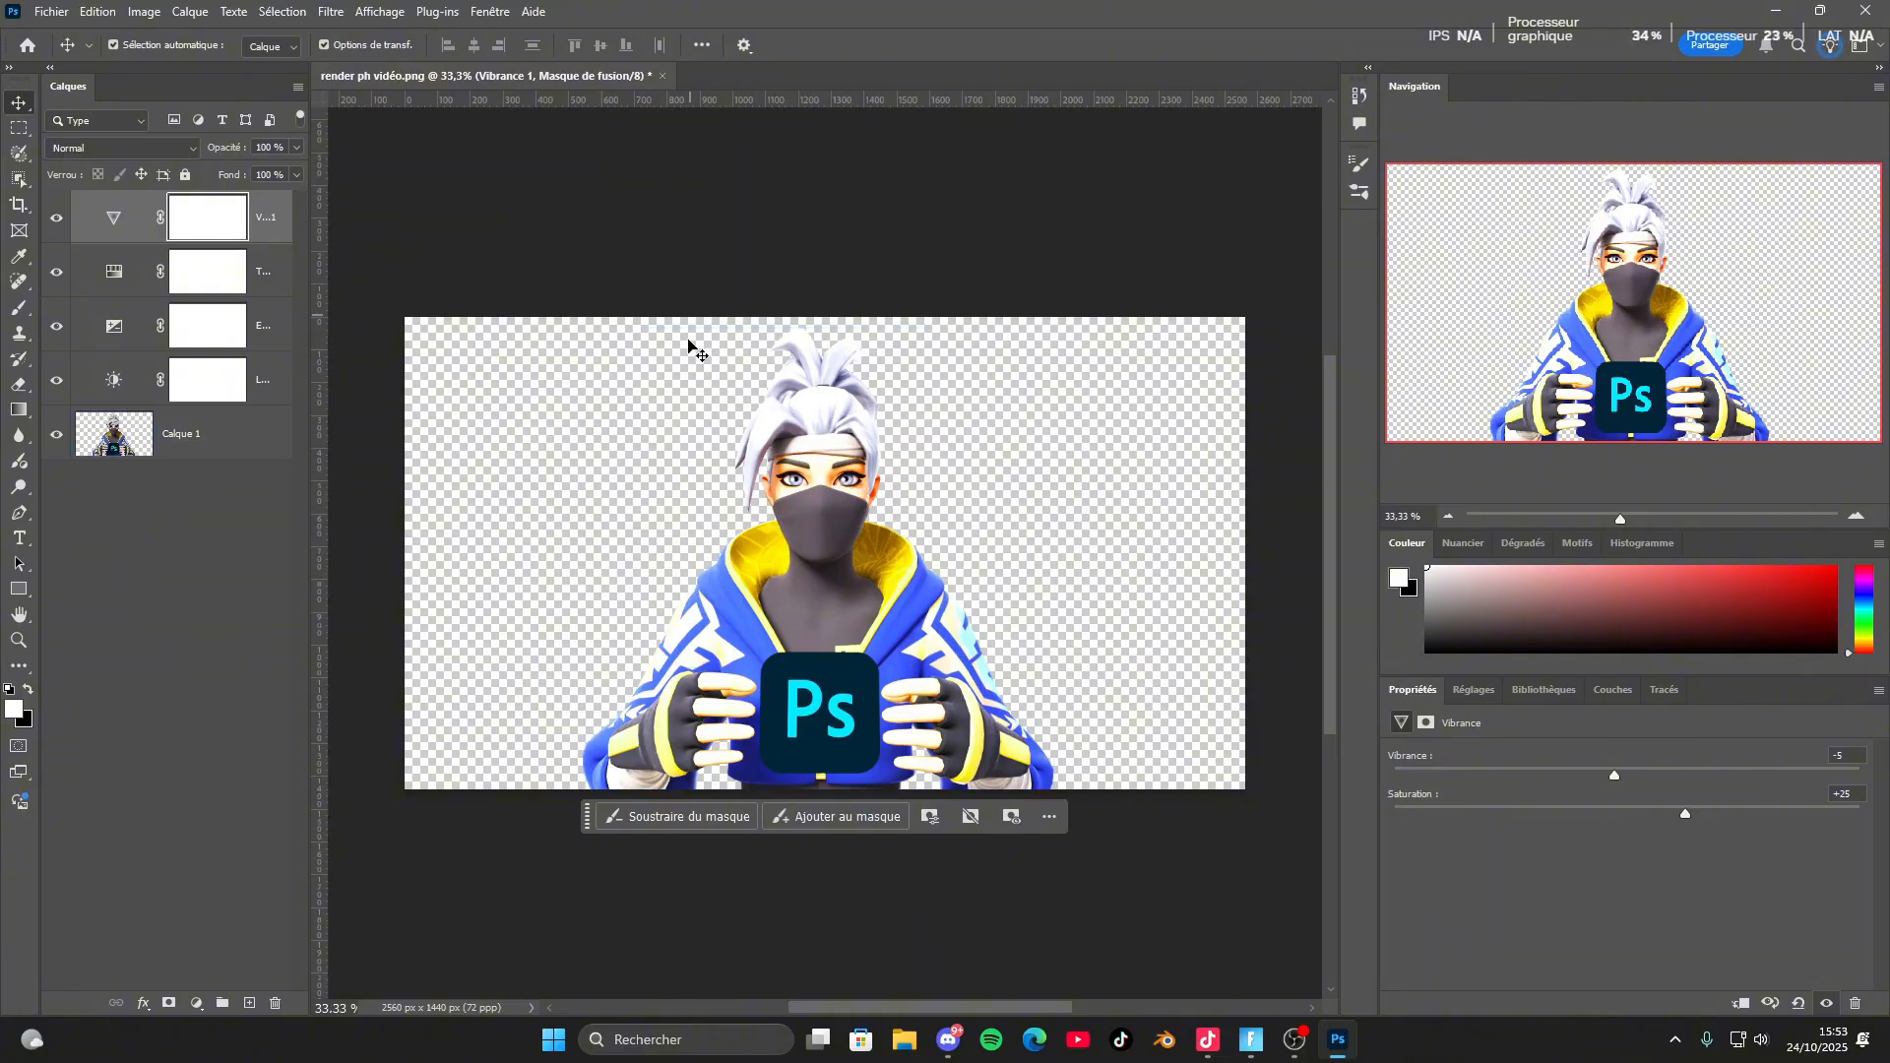
click(182, 433)
click(182, 379)
click(182, 271)
click(183, 433)
click(182, 325)
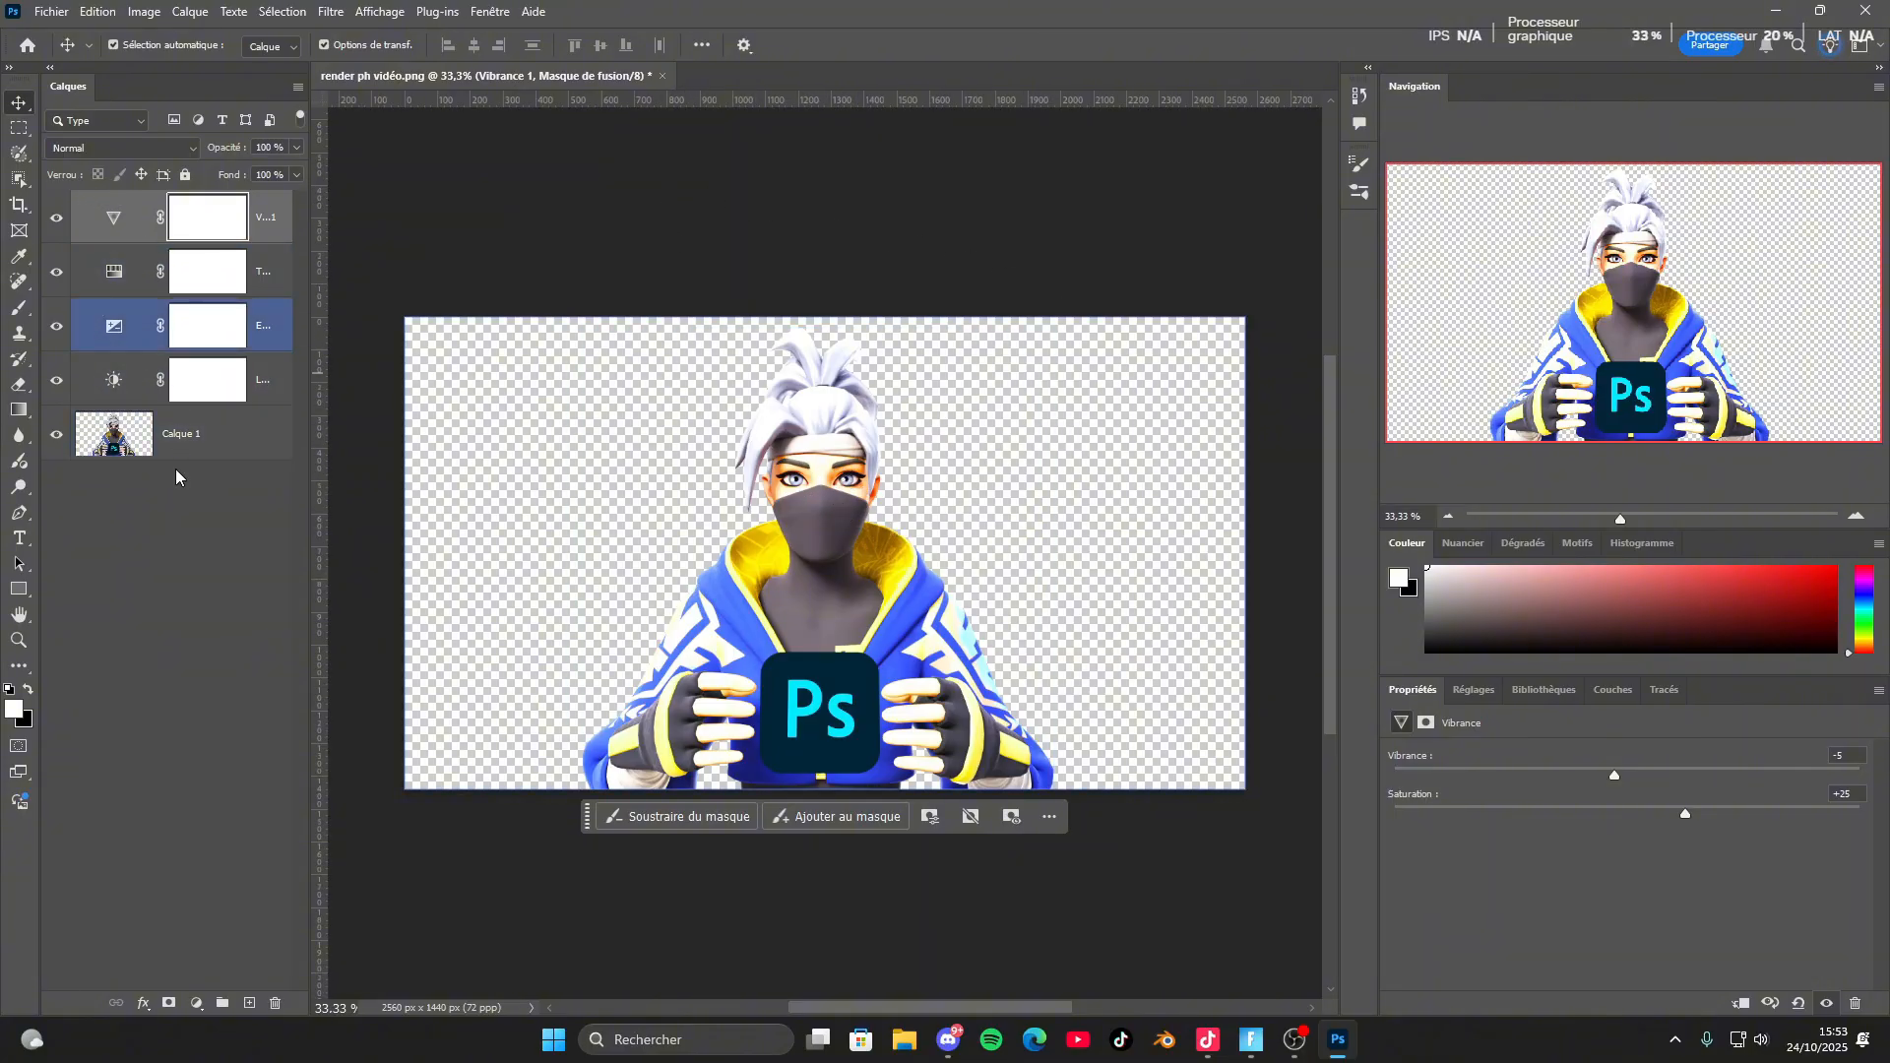
click(197, 1004)
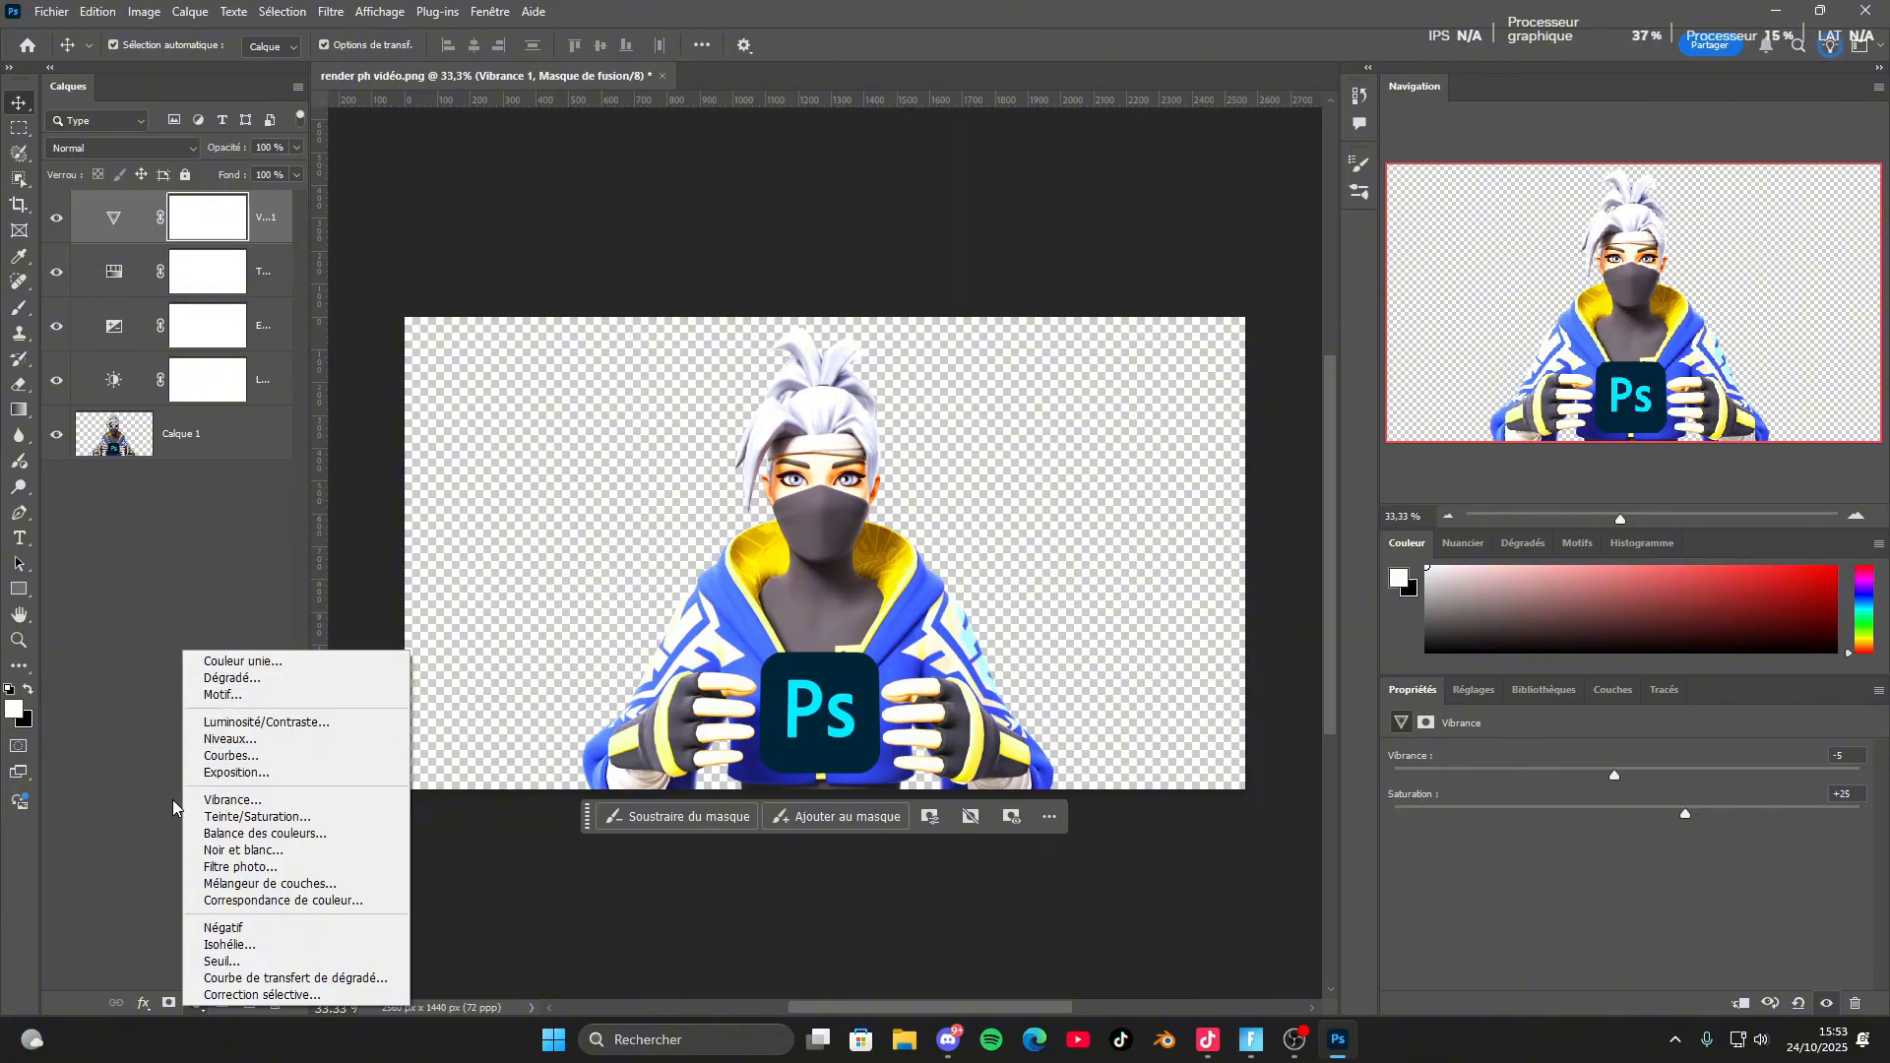
click(98, 636)
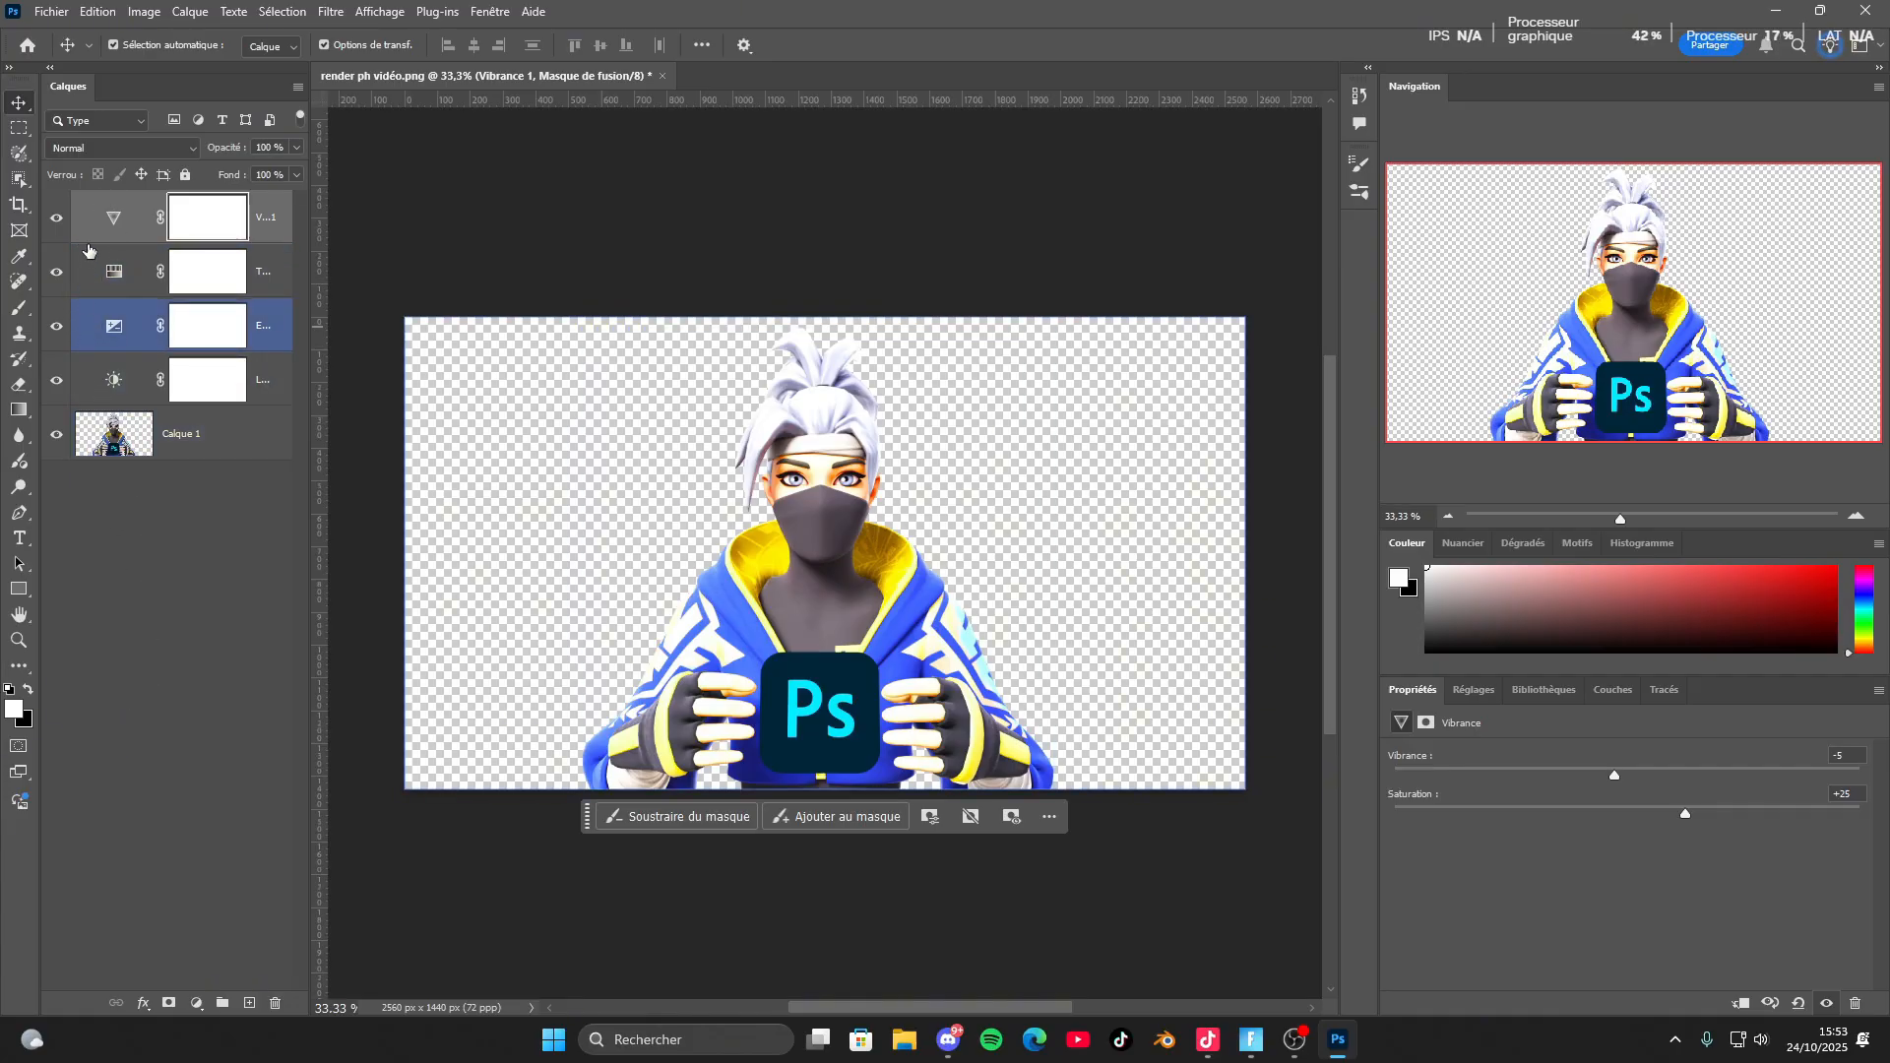
Clip the Vibrance, Teinte/Saturation, Exposition and Luminosité/Contraste adjustment layers to Calque 1 as clipping masks.
drag(133, 300, 113, 236)
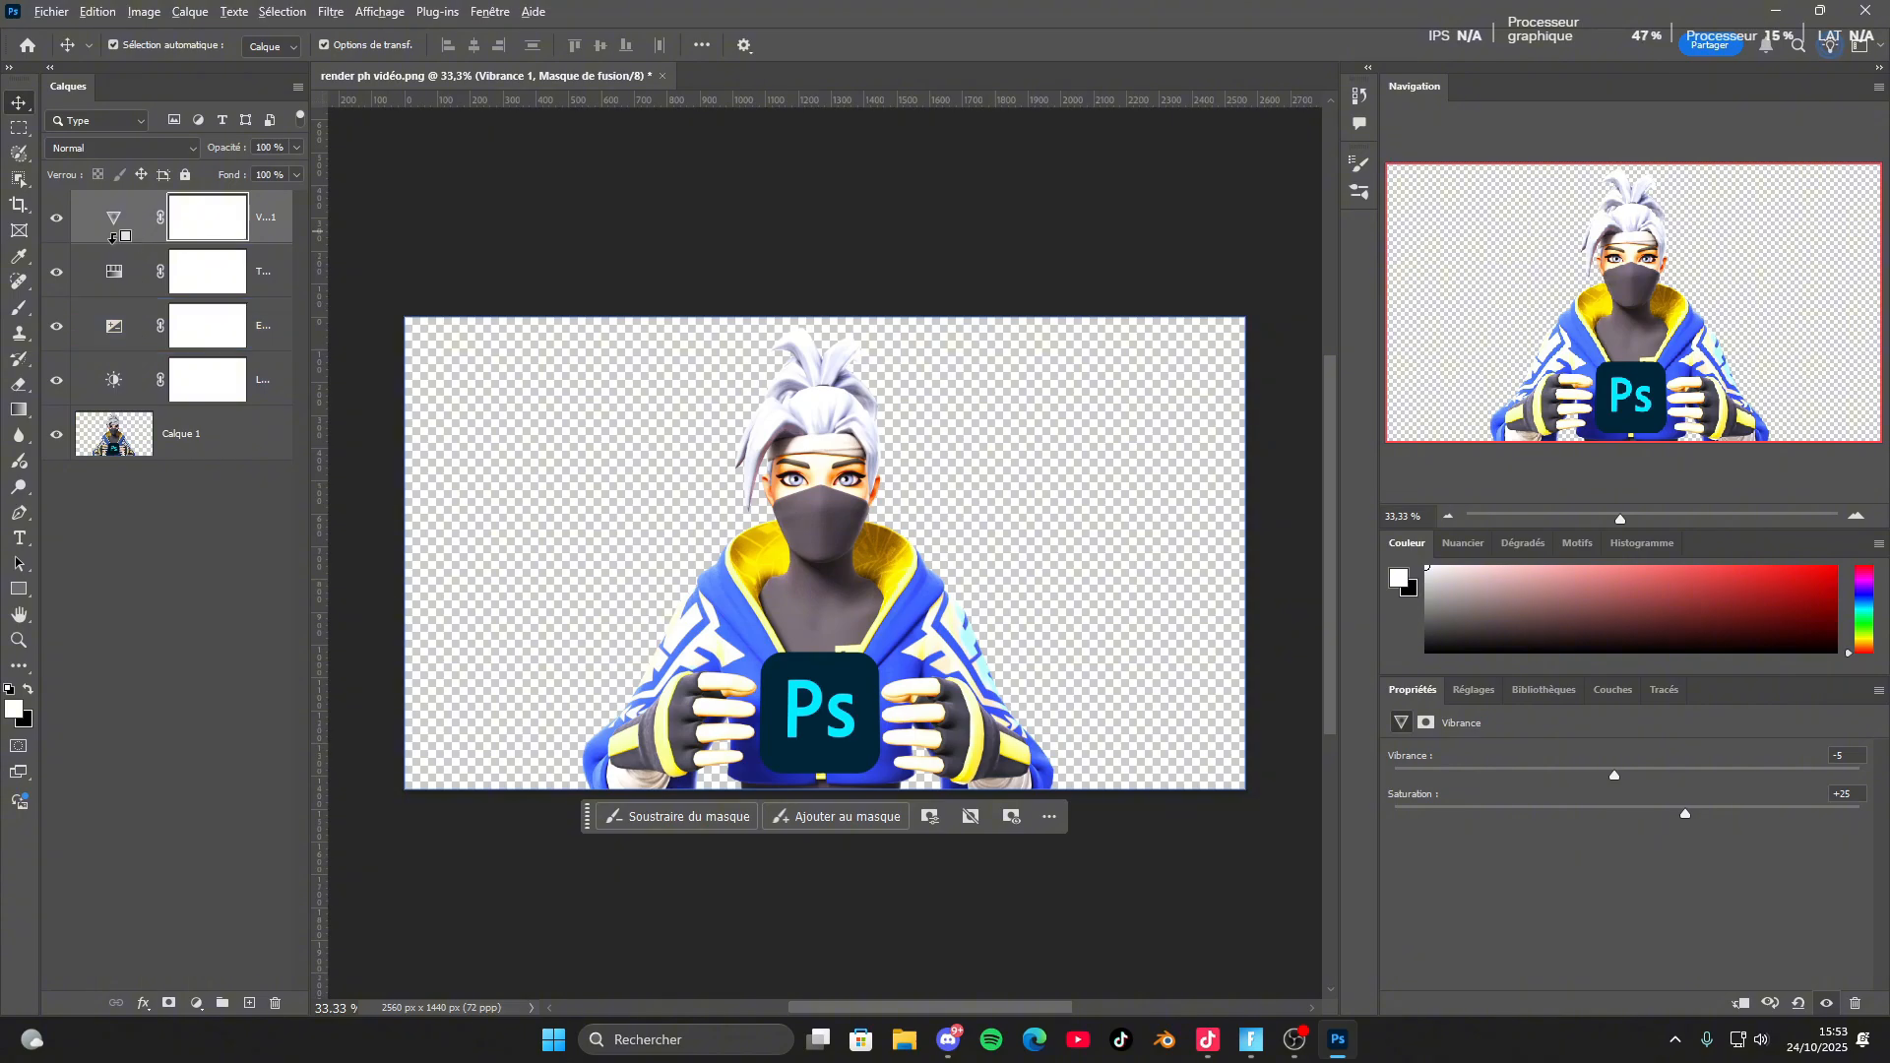
alt+click(112, 237)
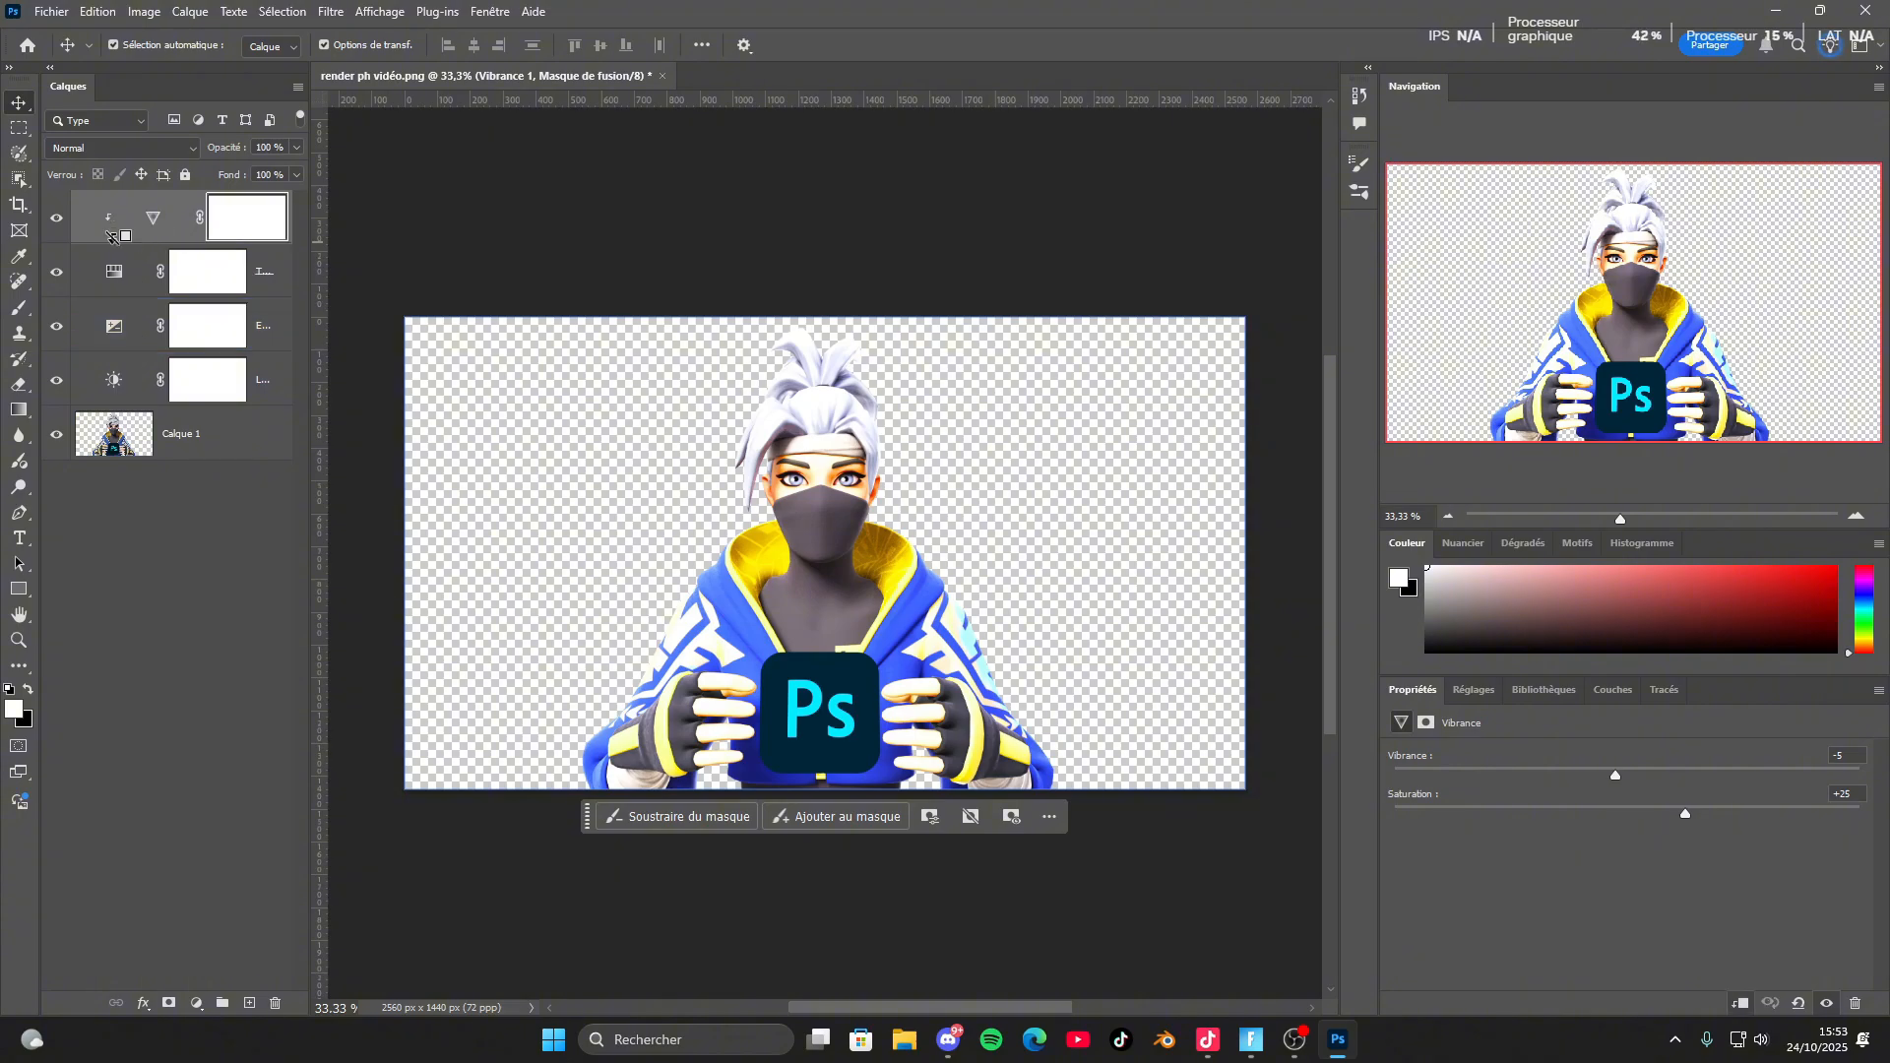
alt+click(133, 296)
alt+click(135, 351)
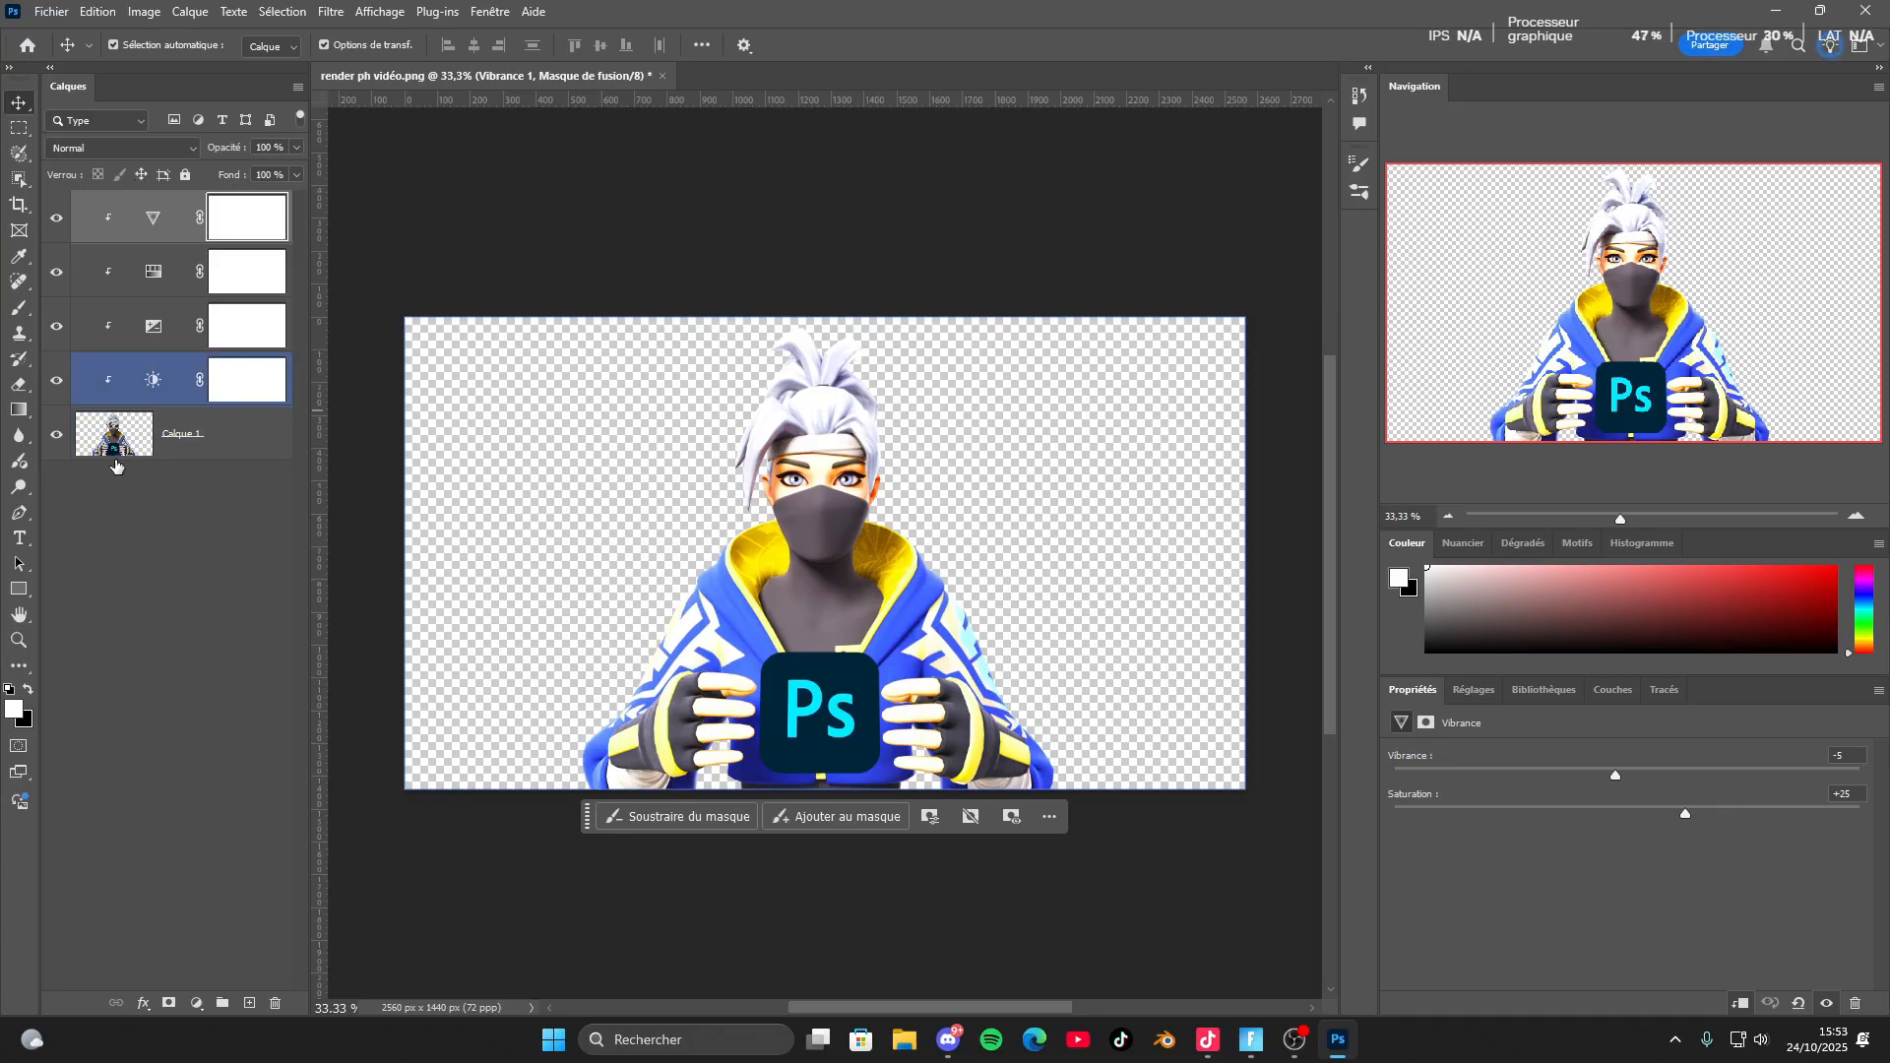
alt+click(125, 407)
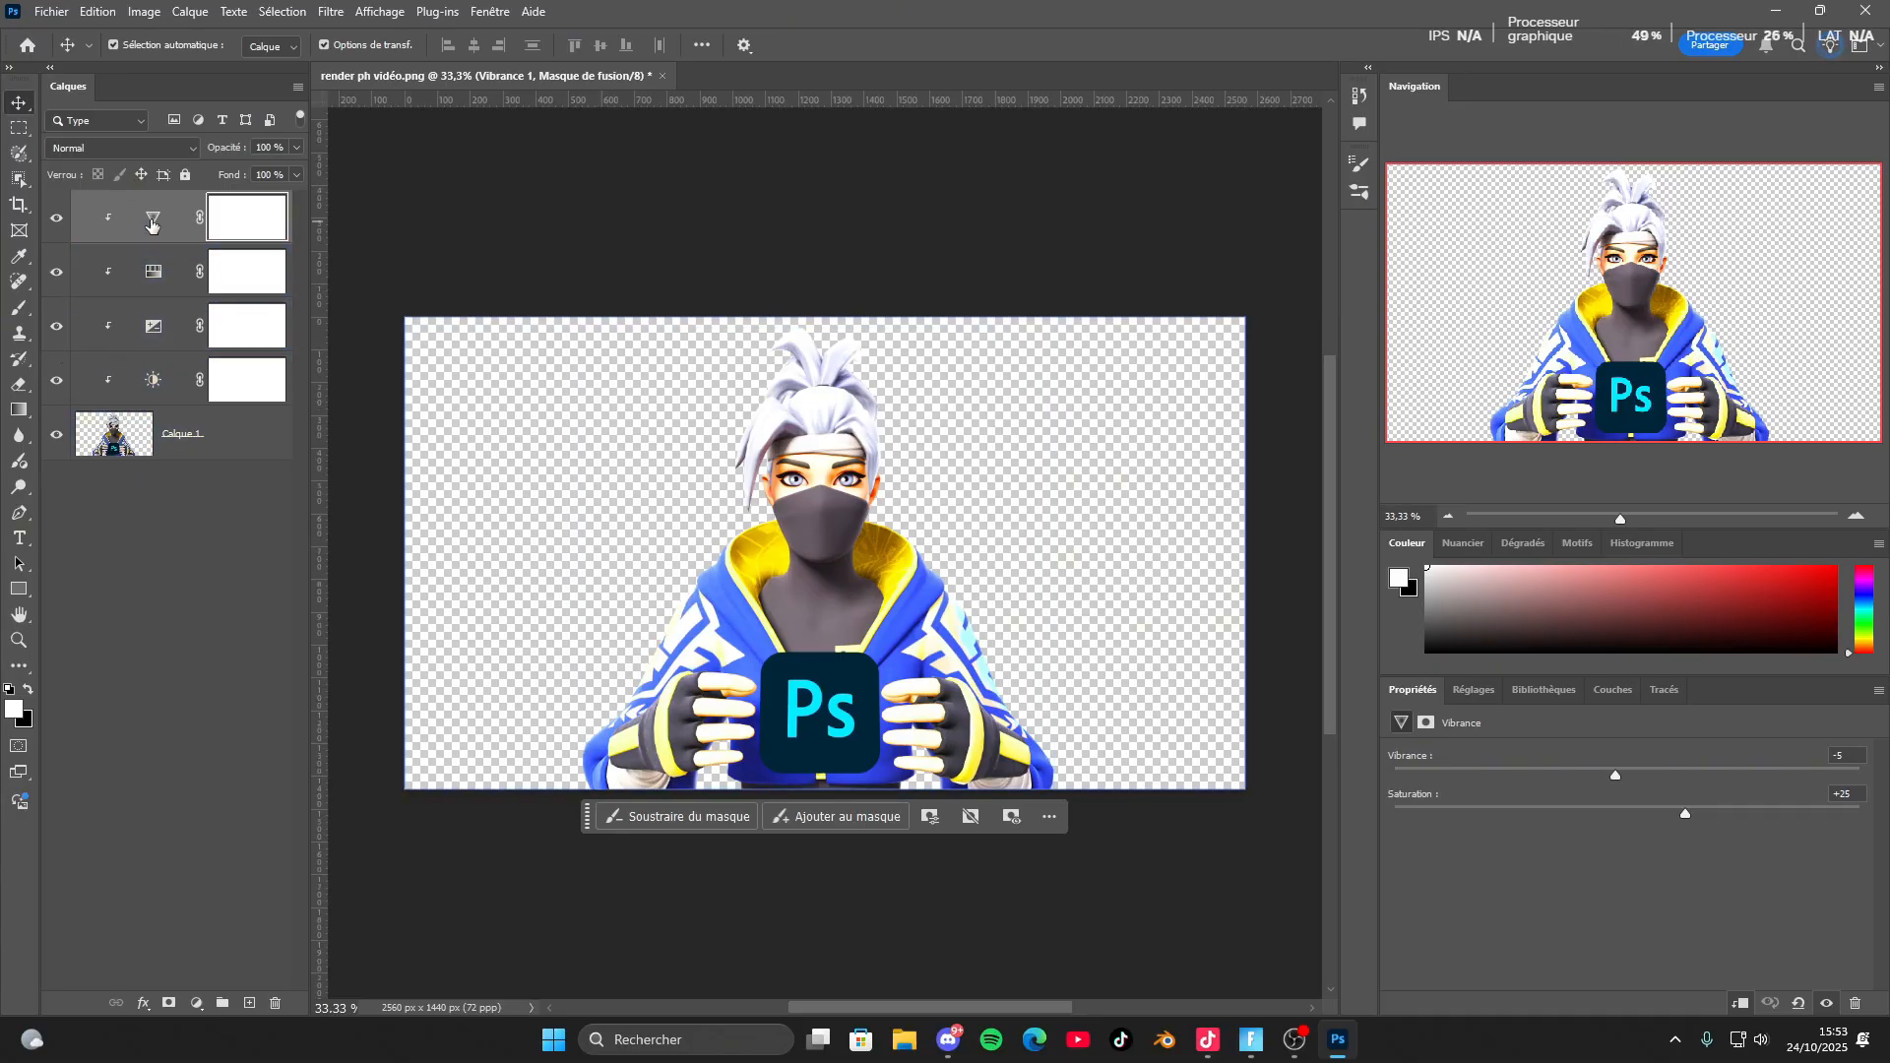
Create a new empty layer directly above Calque 1, inside its clipping group.
click(180, 442)
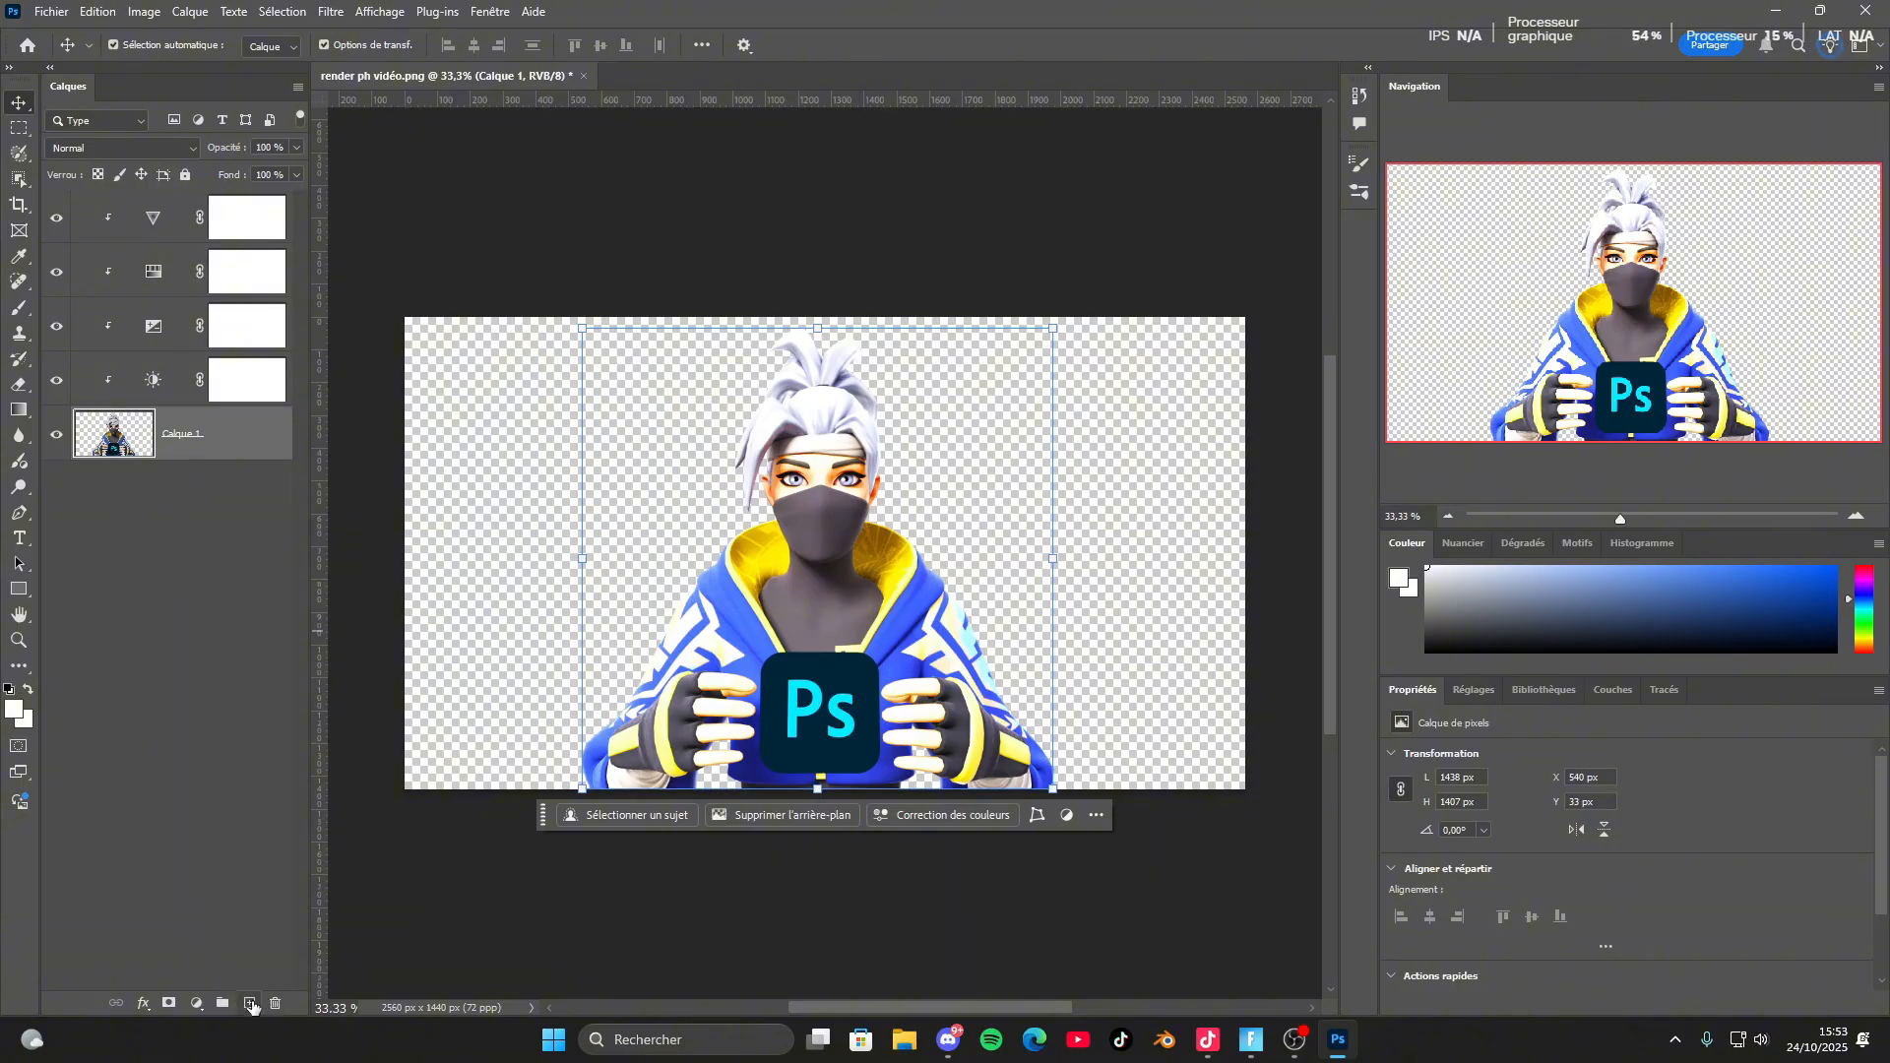
click(258, 1004)
drag(154, 414, 116, 172)
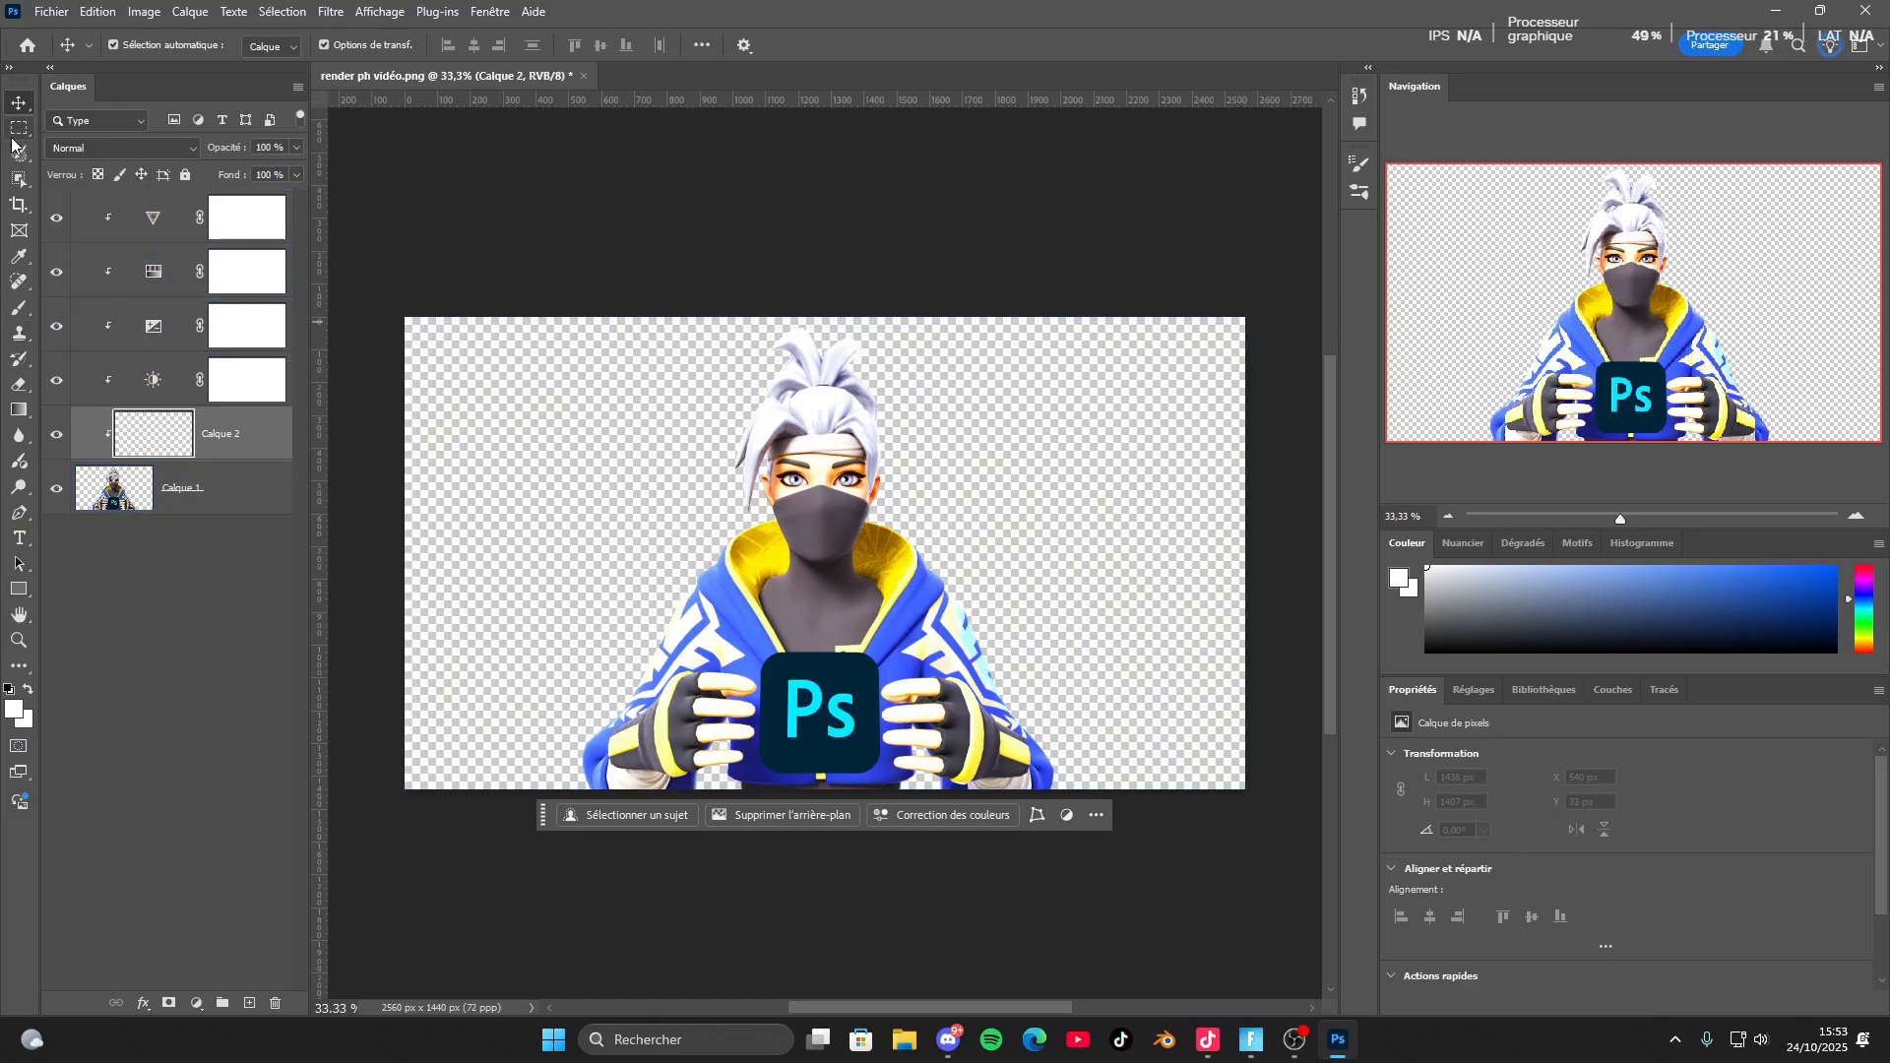
Paint white over the character's face, torso and hands on Calque 2 with a soft round brush of 628 px.
click(20, 309)
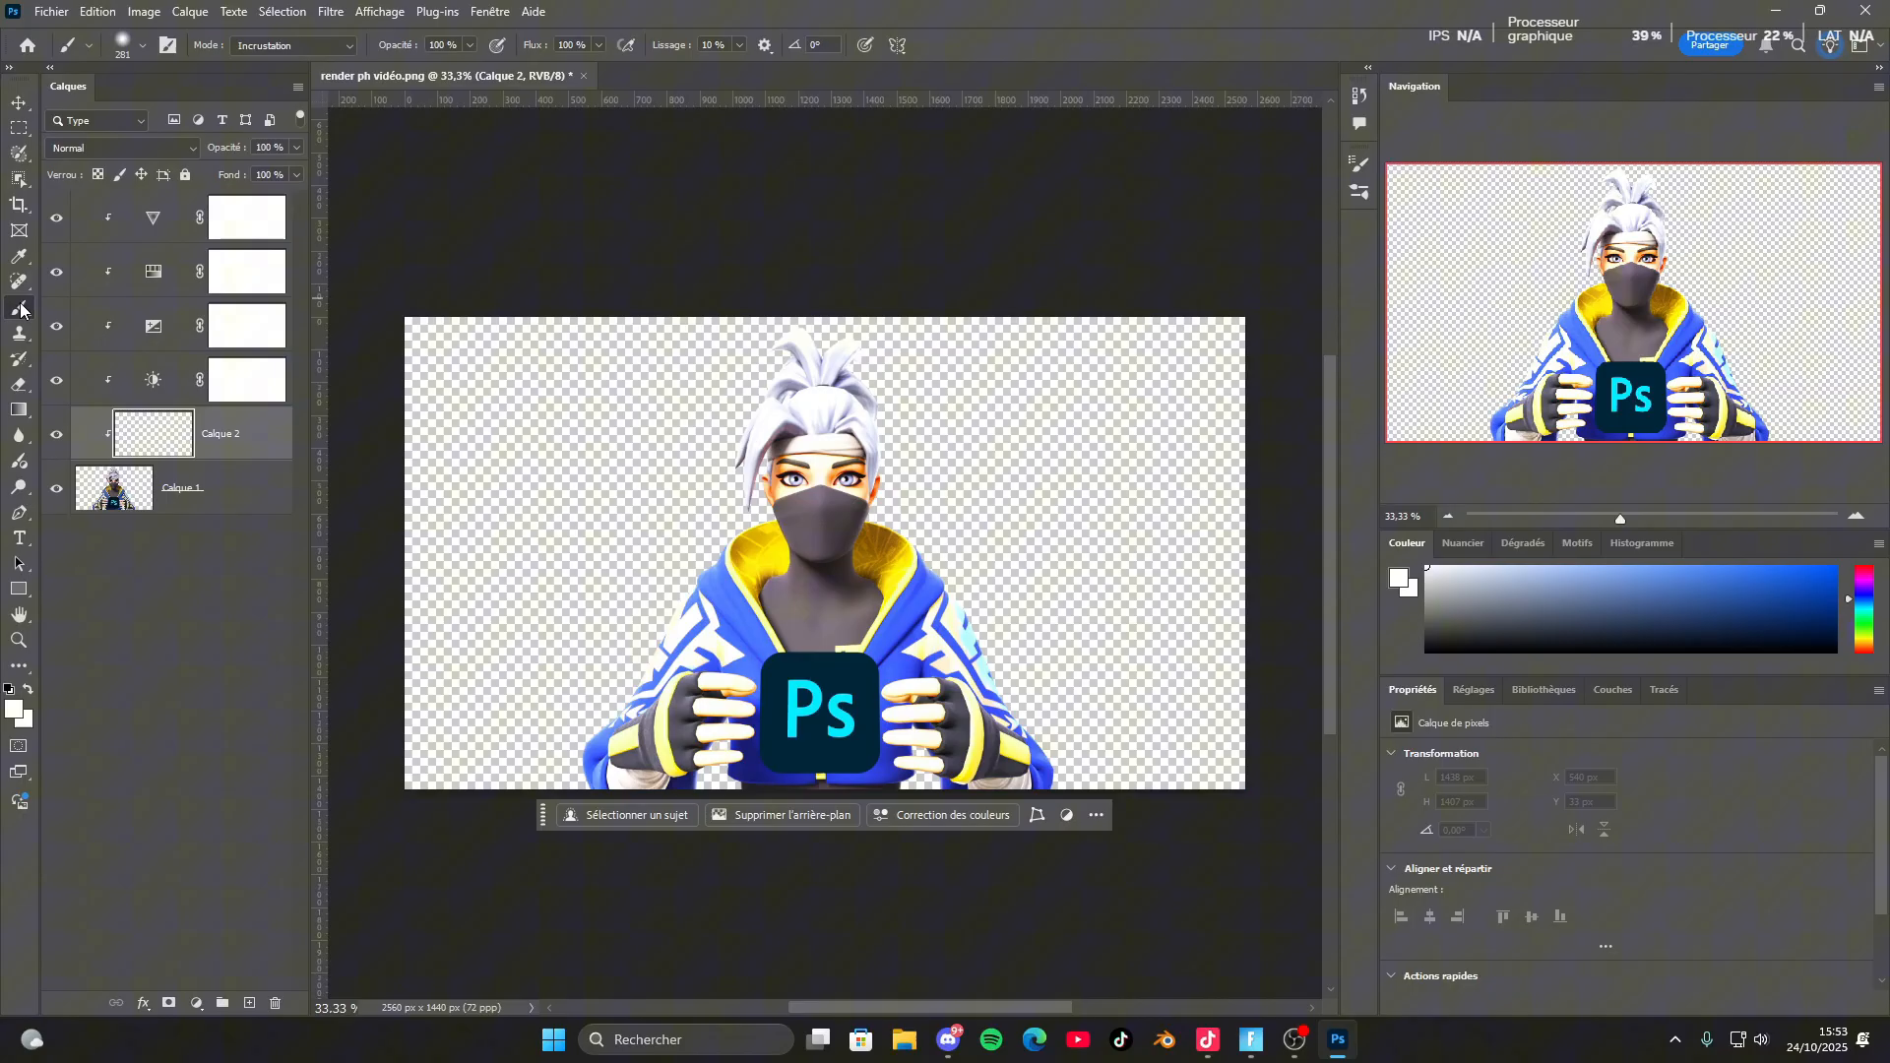
click(136, 50)
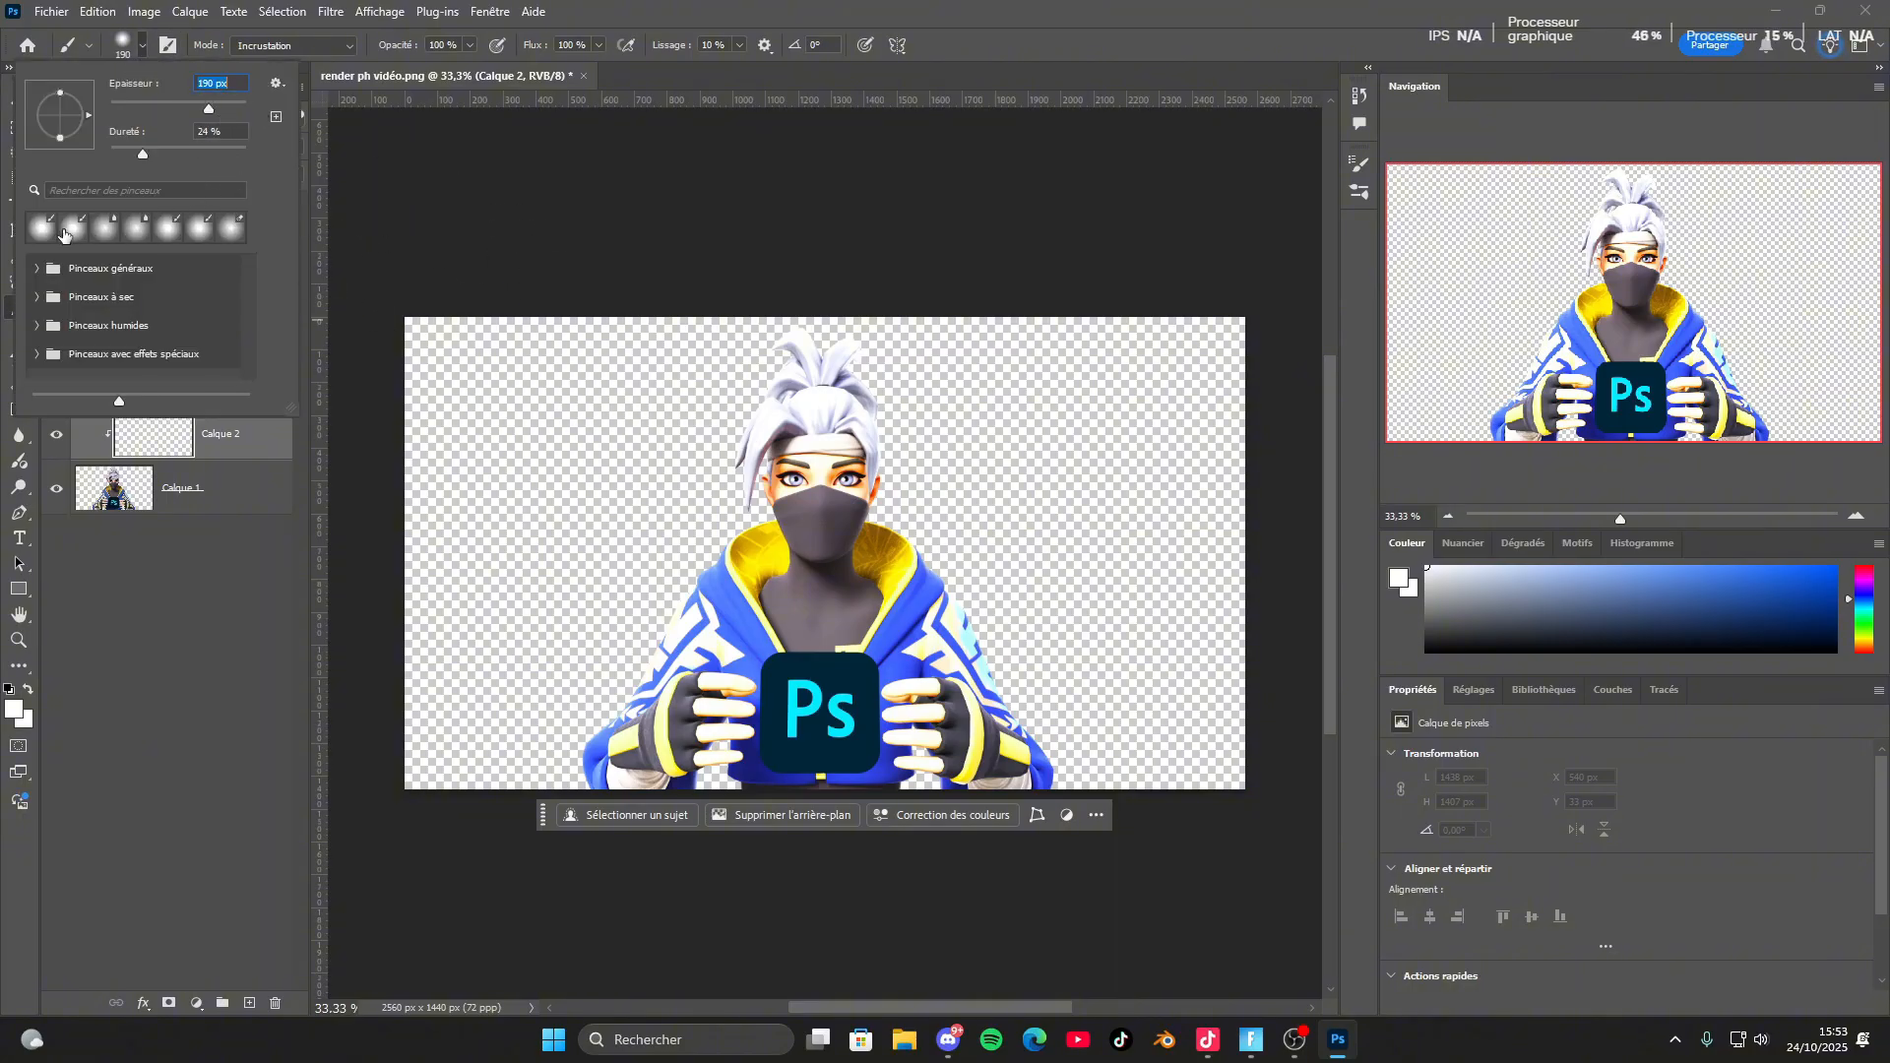
click(41, 227)
click(397, 161)
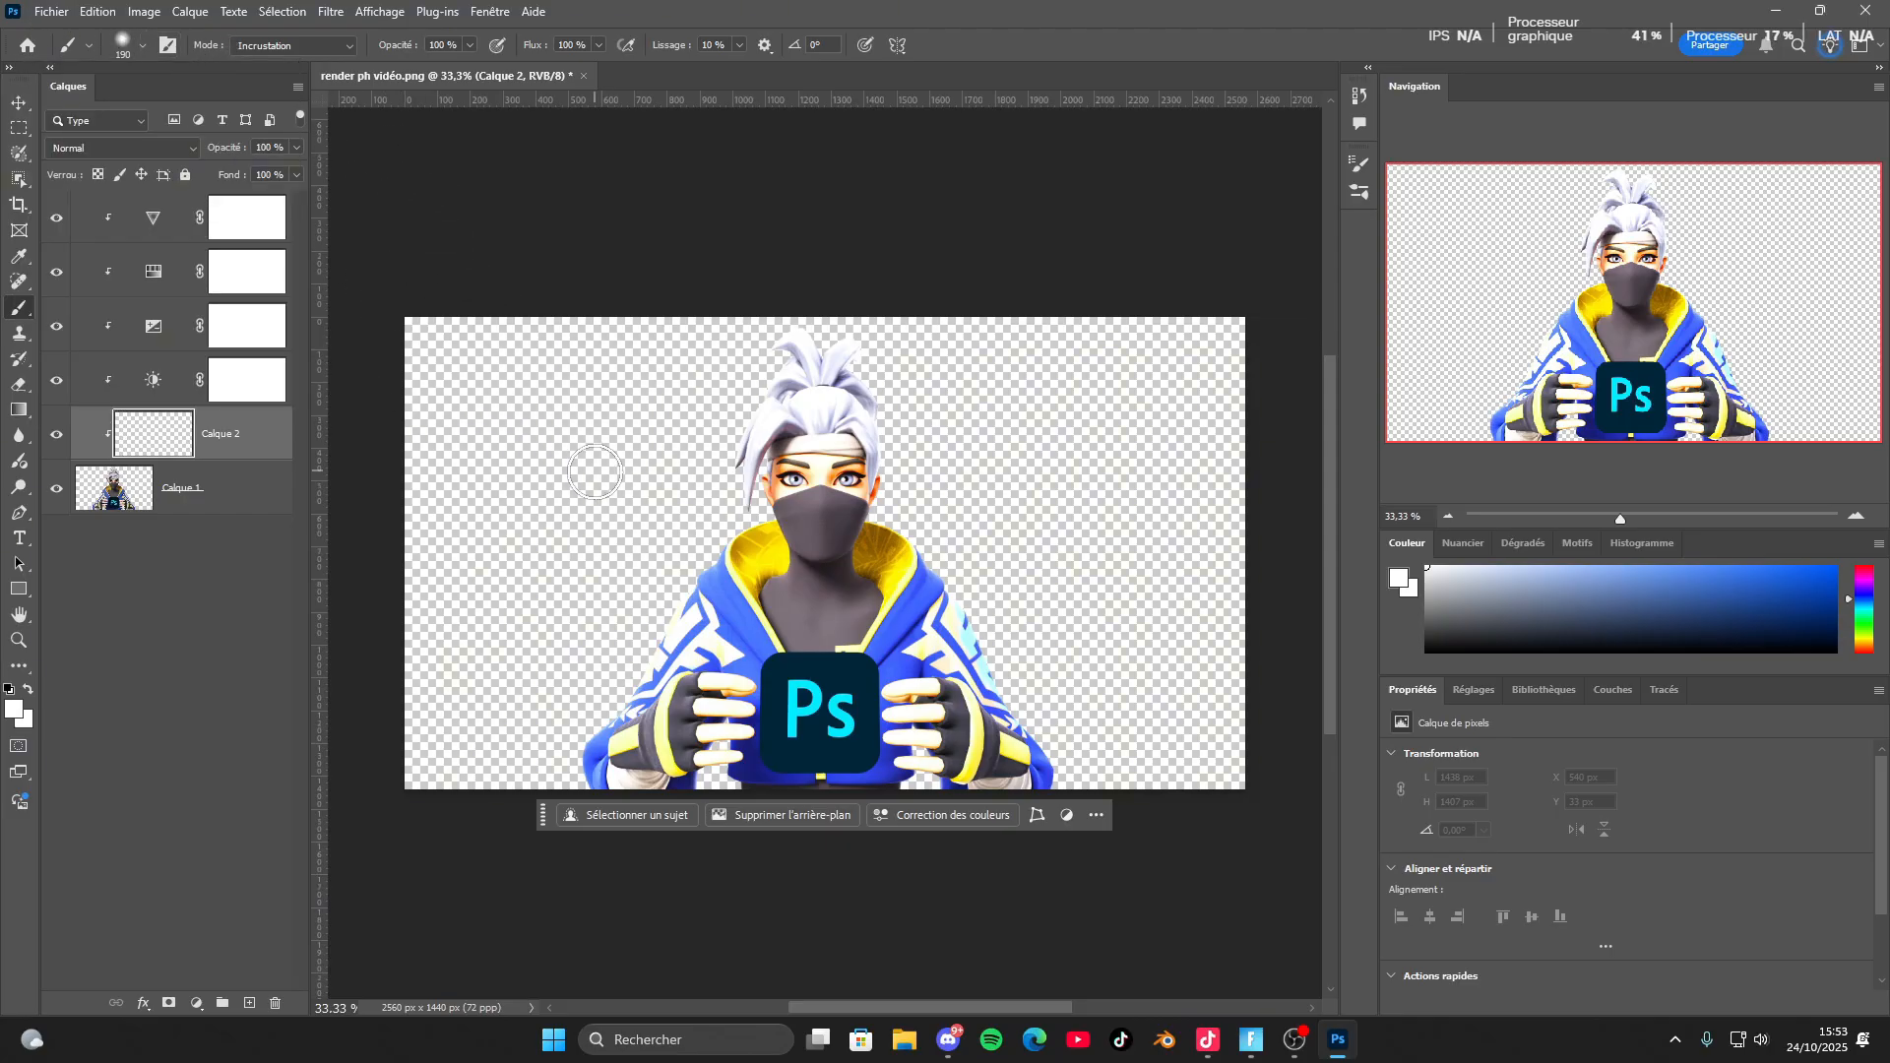
mouse_move(593, 451)
mouse_down()
mouse_move(727, 459)
mouse_move(652, 476)
mouse_move(718, 498)
mouse_move(690, 501)
mouse_up()
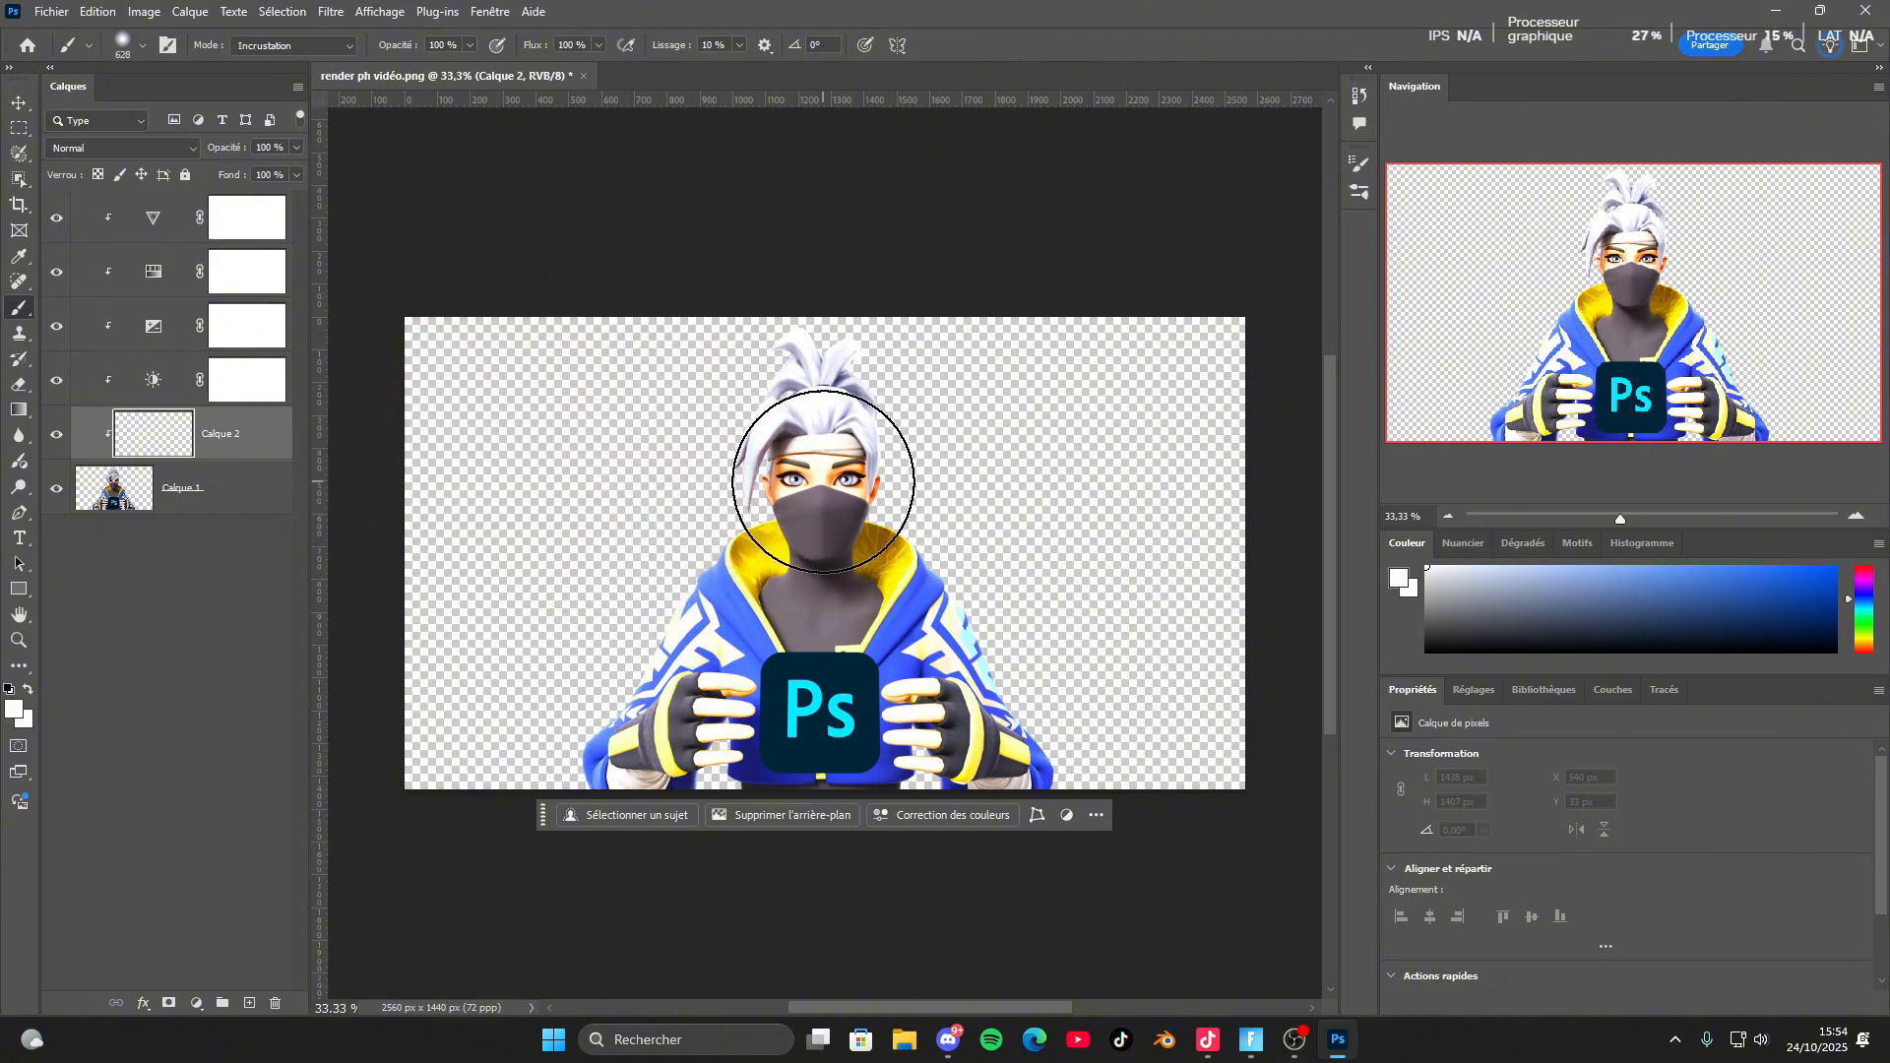
drag(784, 482, 827, 414)
mouse_move(741, 682)
mouse_down()
mouse_move(908, 716)
mouse_move(739, 709)
mouse_up()
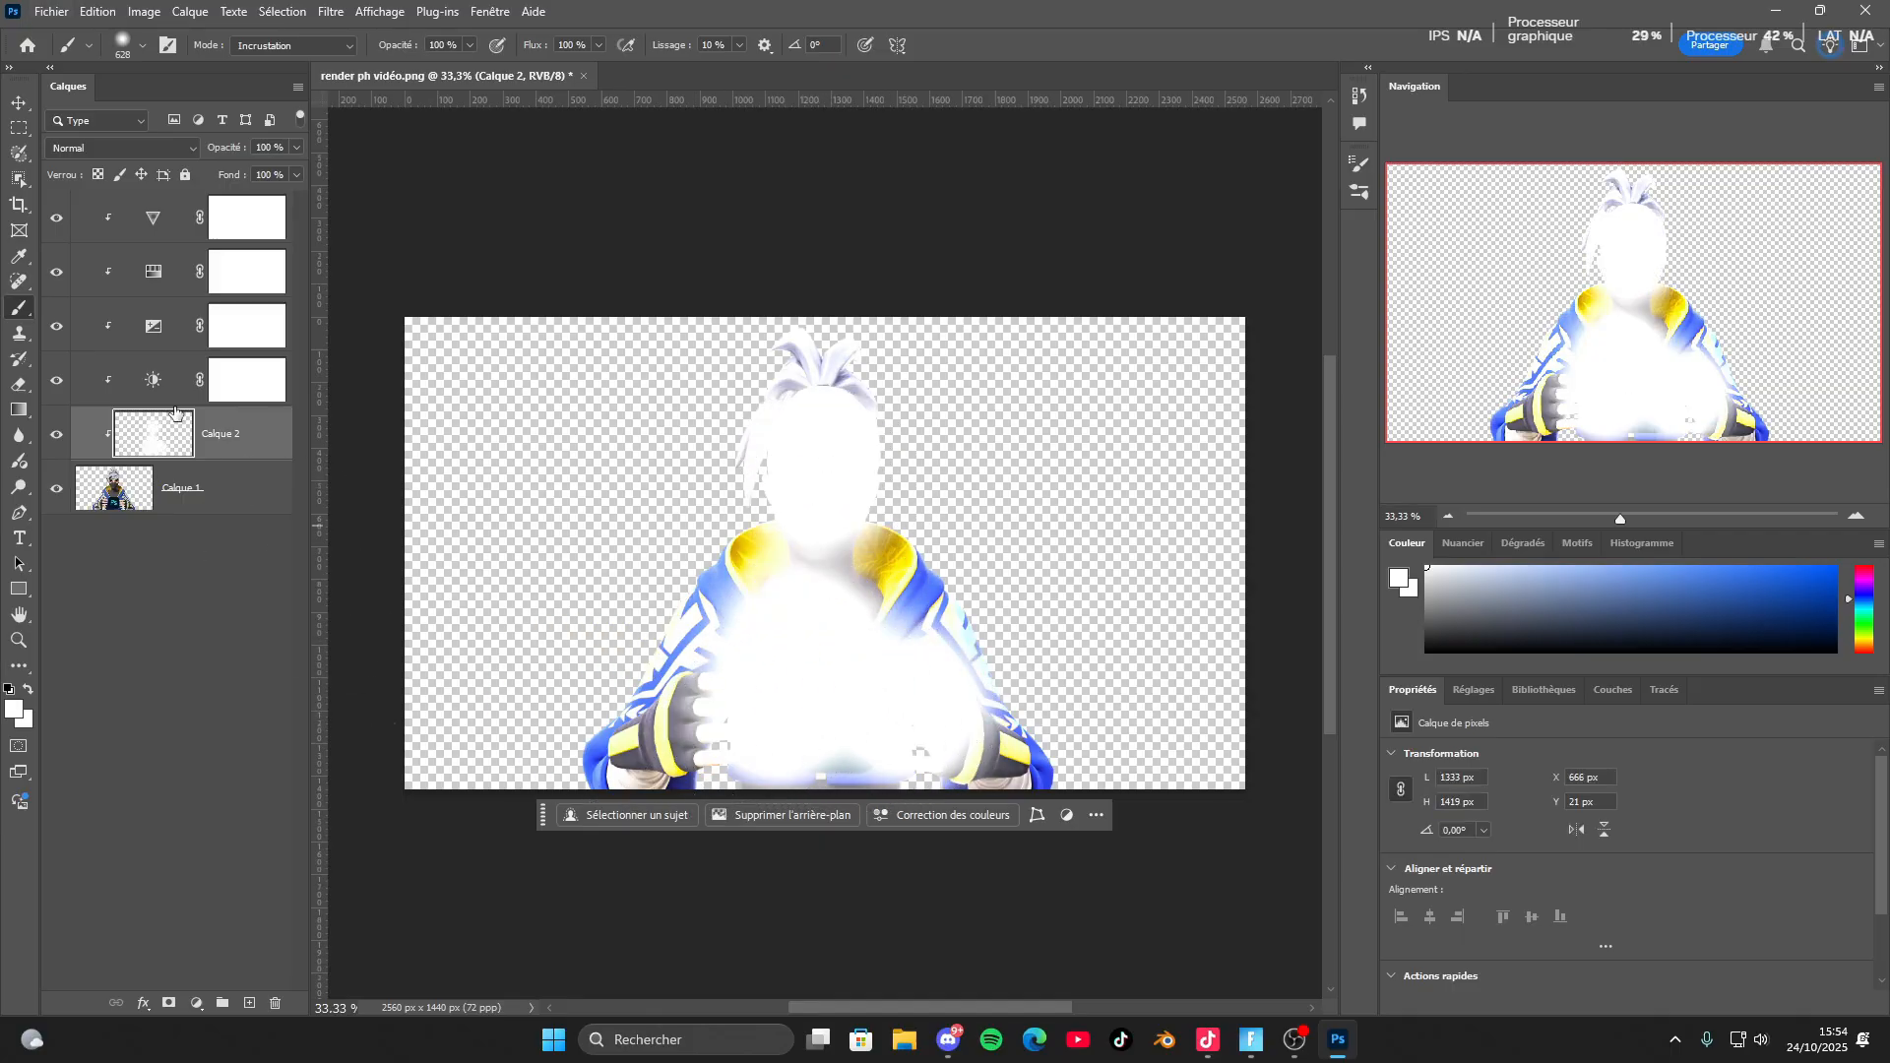
Set Calque 2's blend mode to Incrustation, with opacity 13% and fill 32%.
click(116, 153)
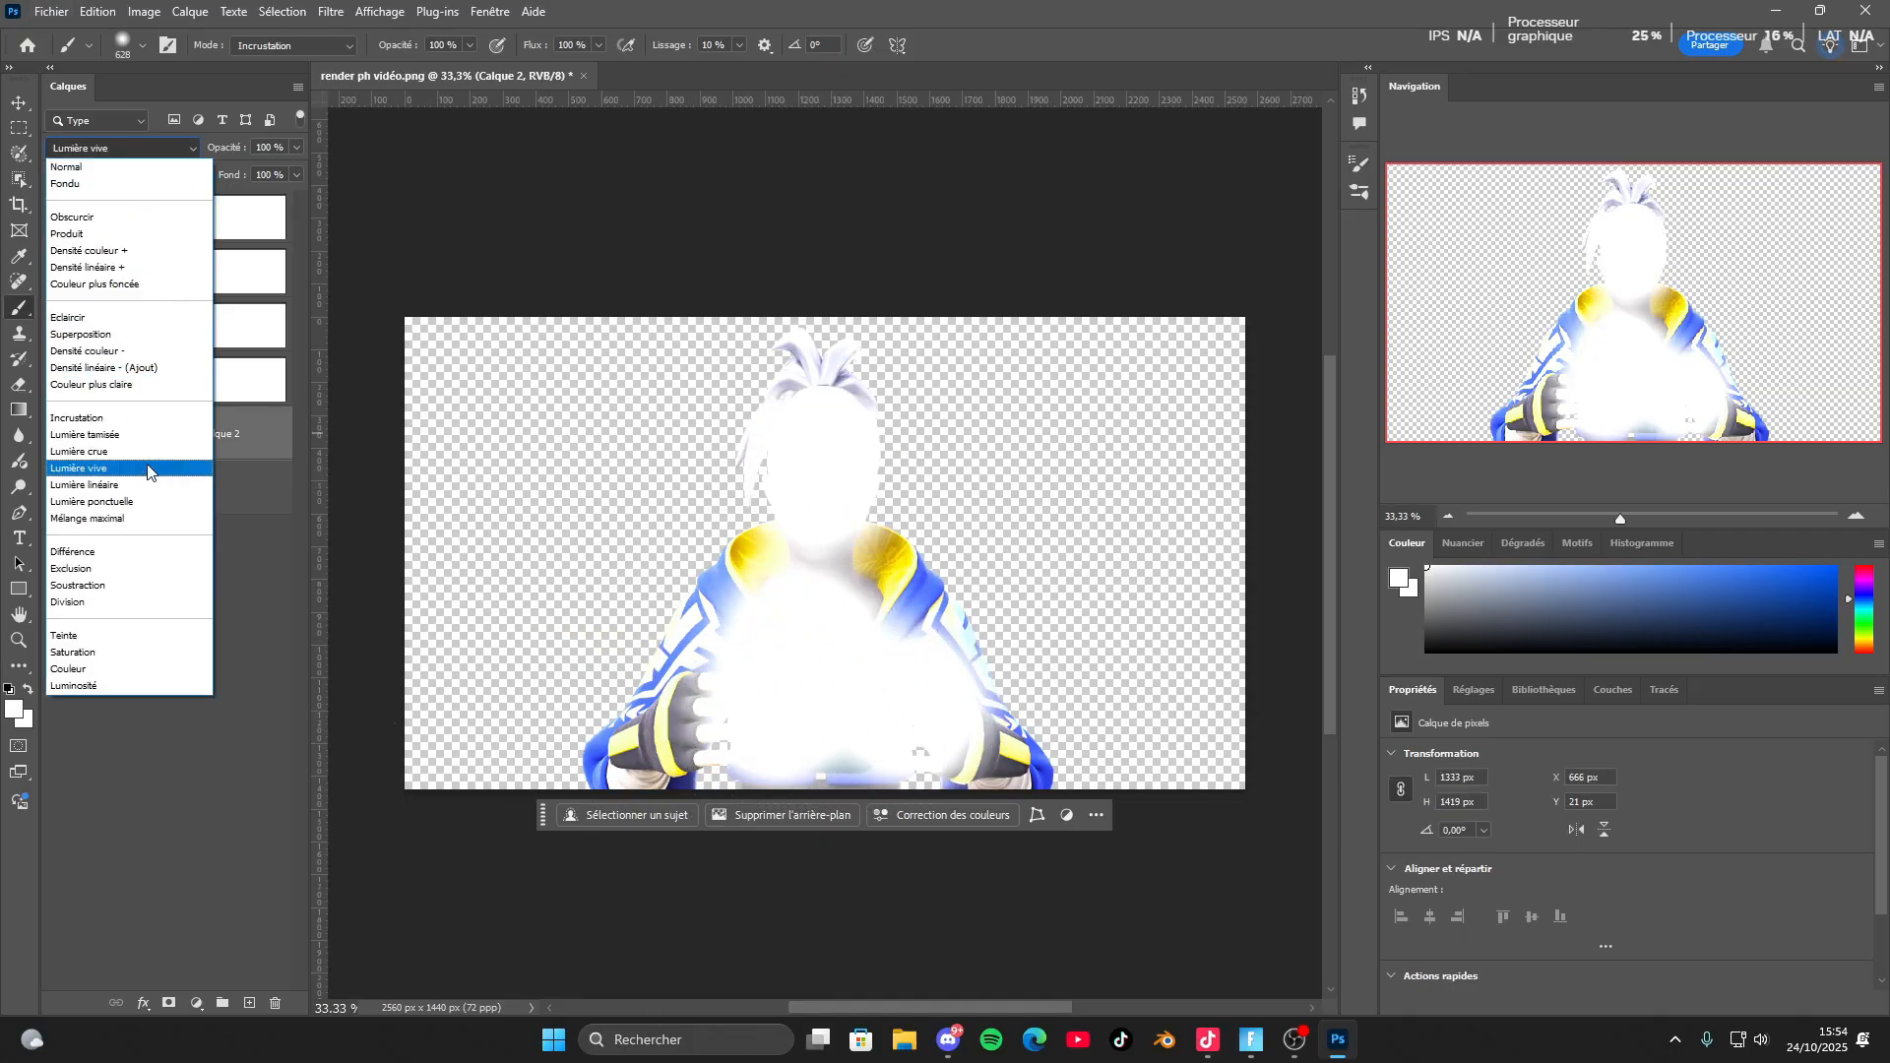
click(92, 419)
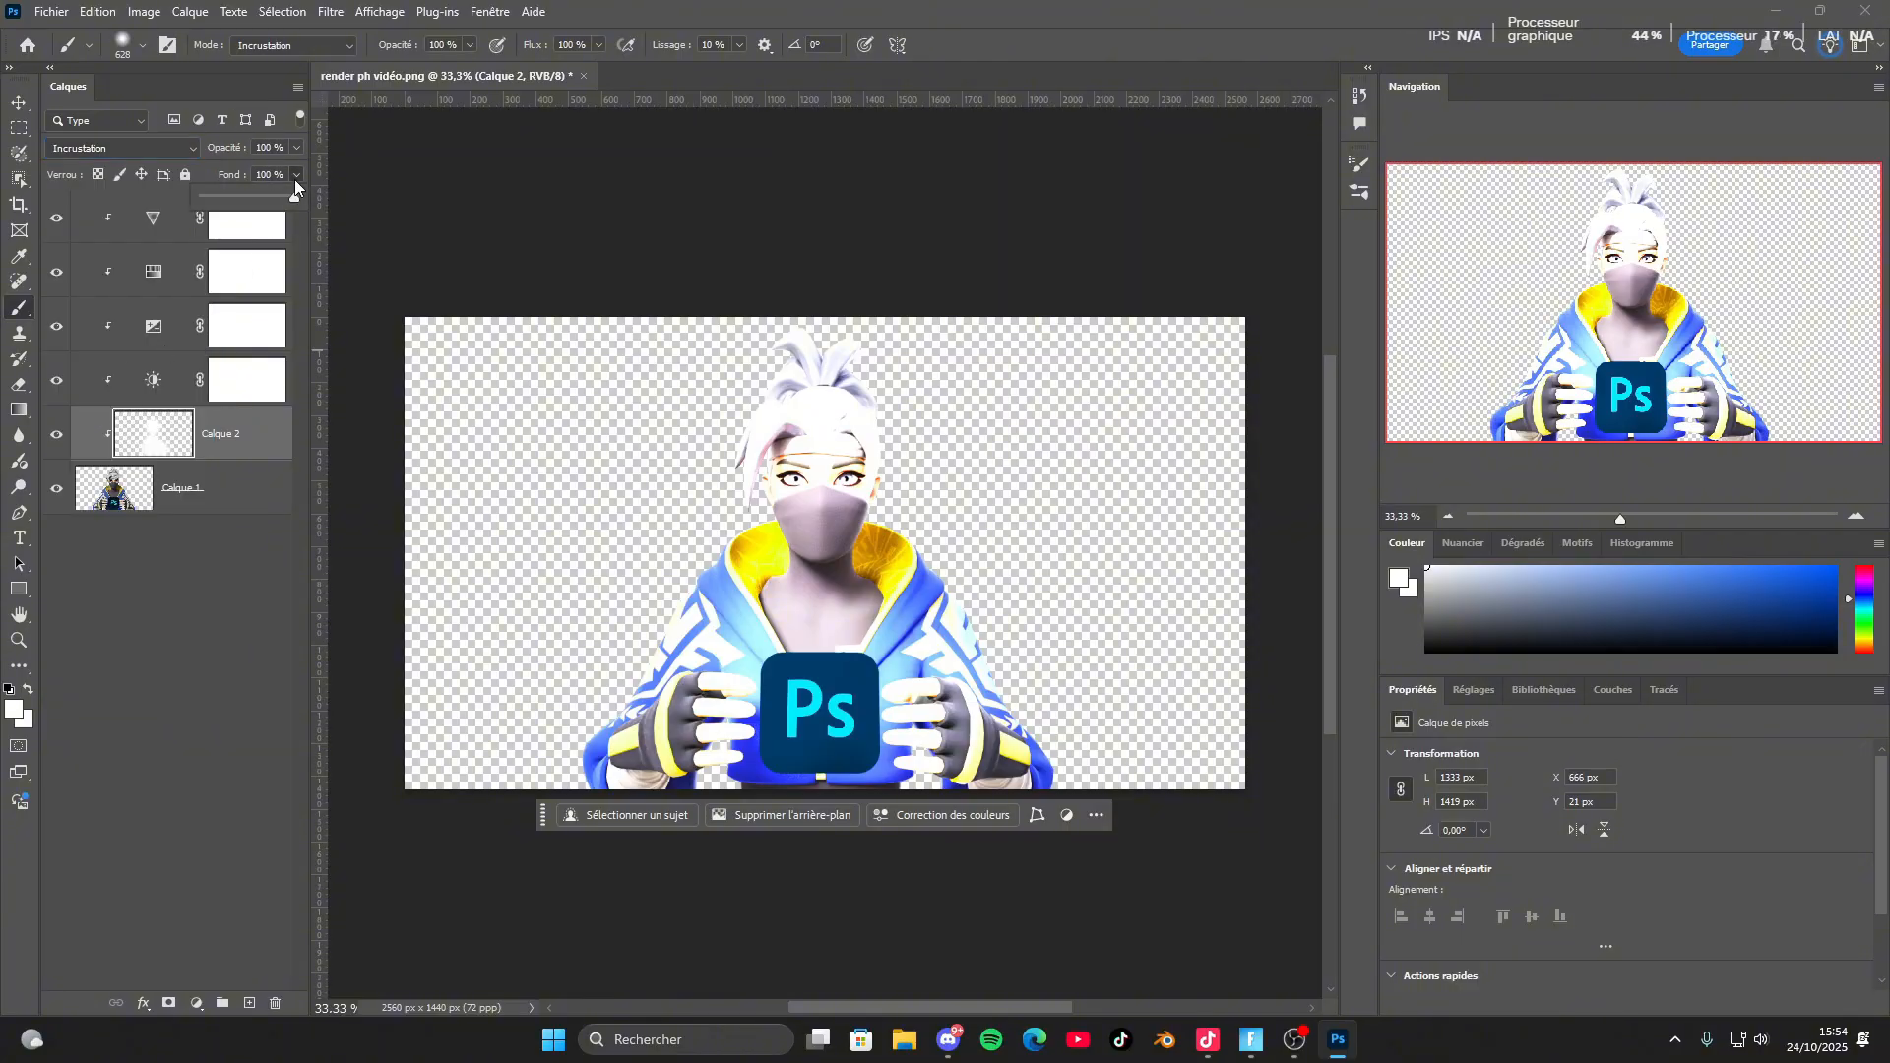
drag(295, 179, 242, 170)
click(296, 148)
click(297, 175)
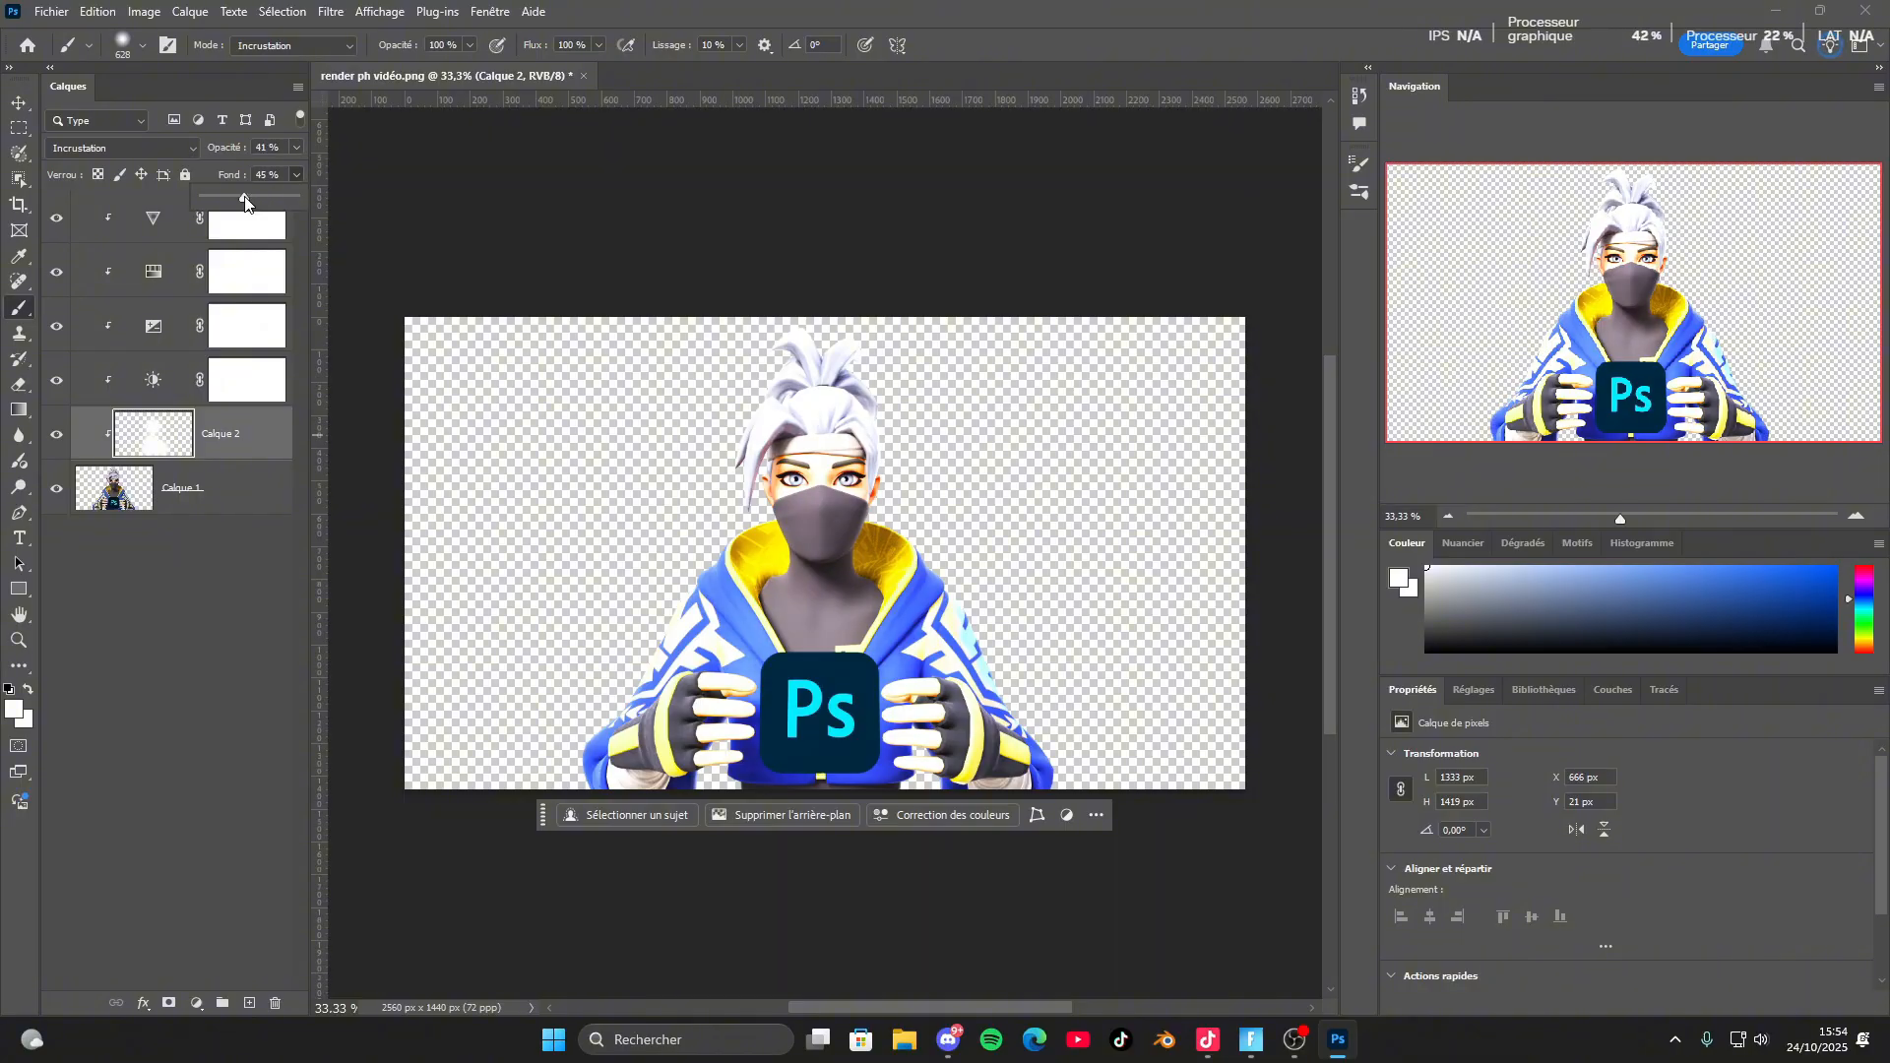
click(295, 148)
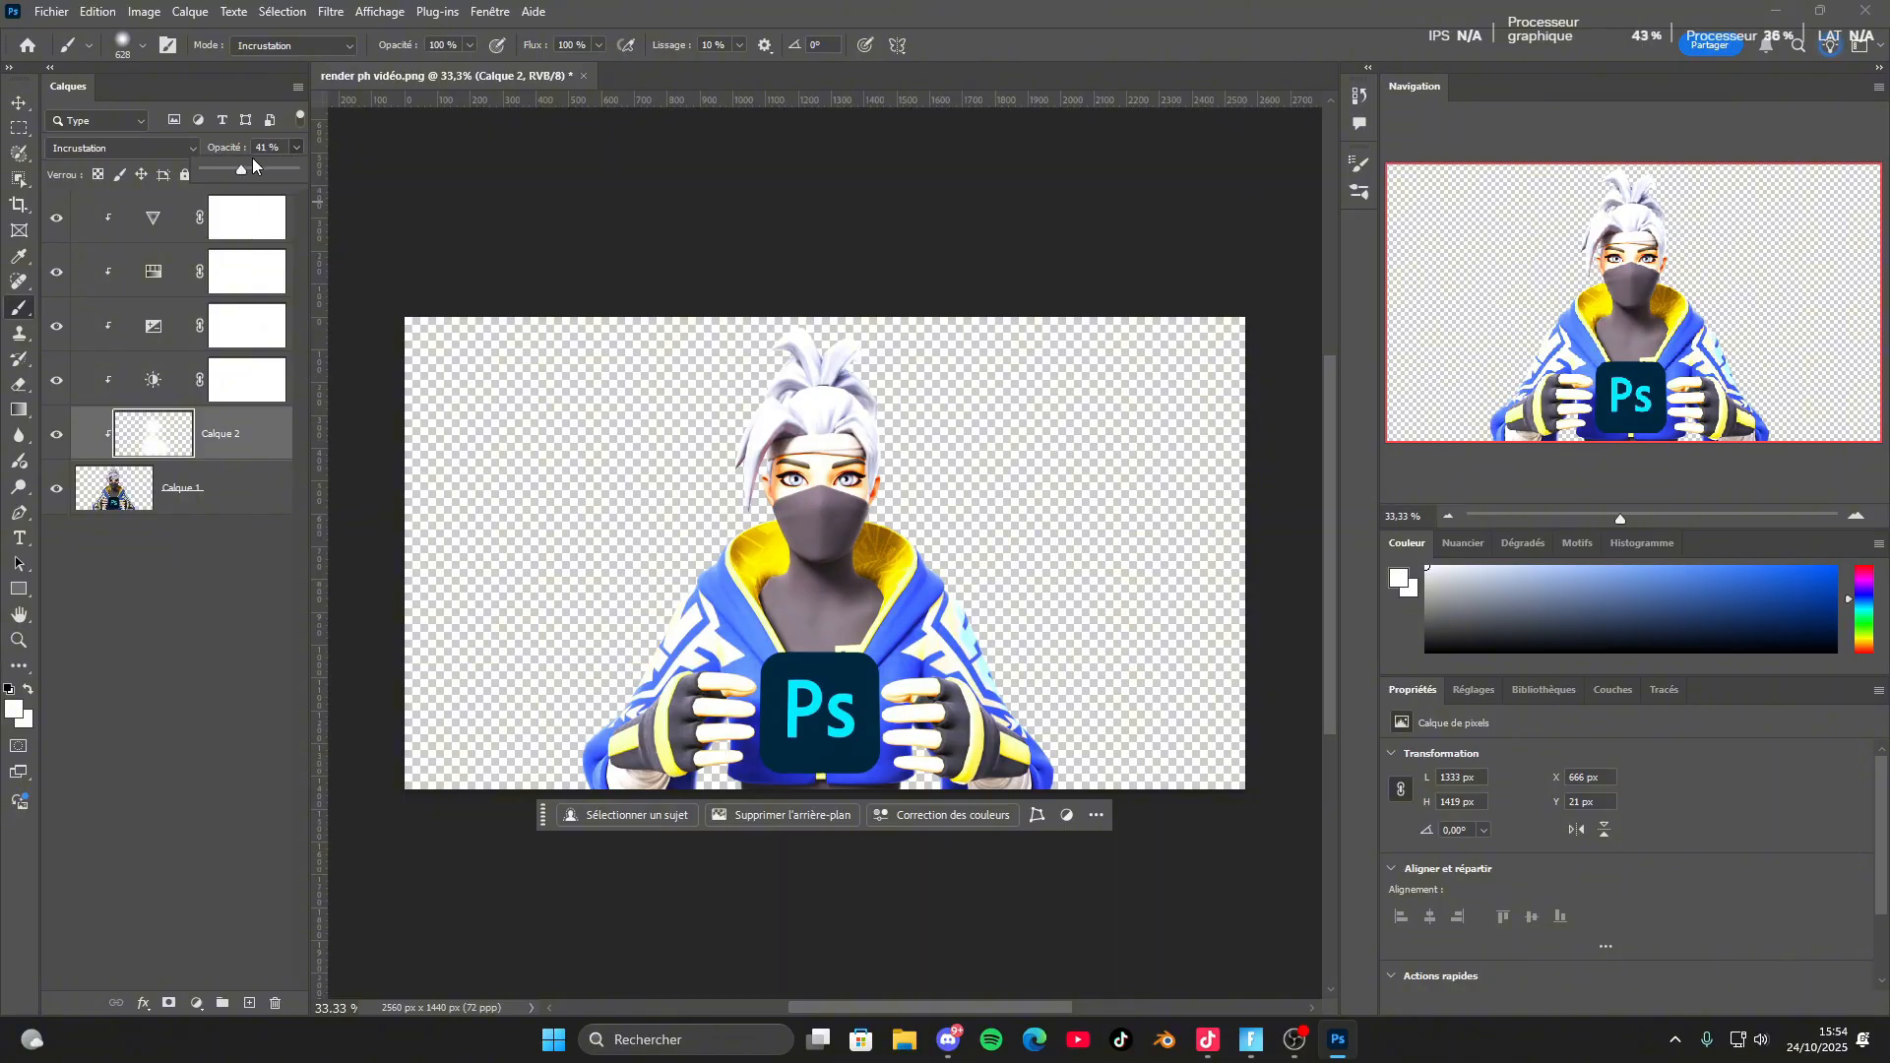
click(85, 434)
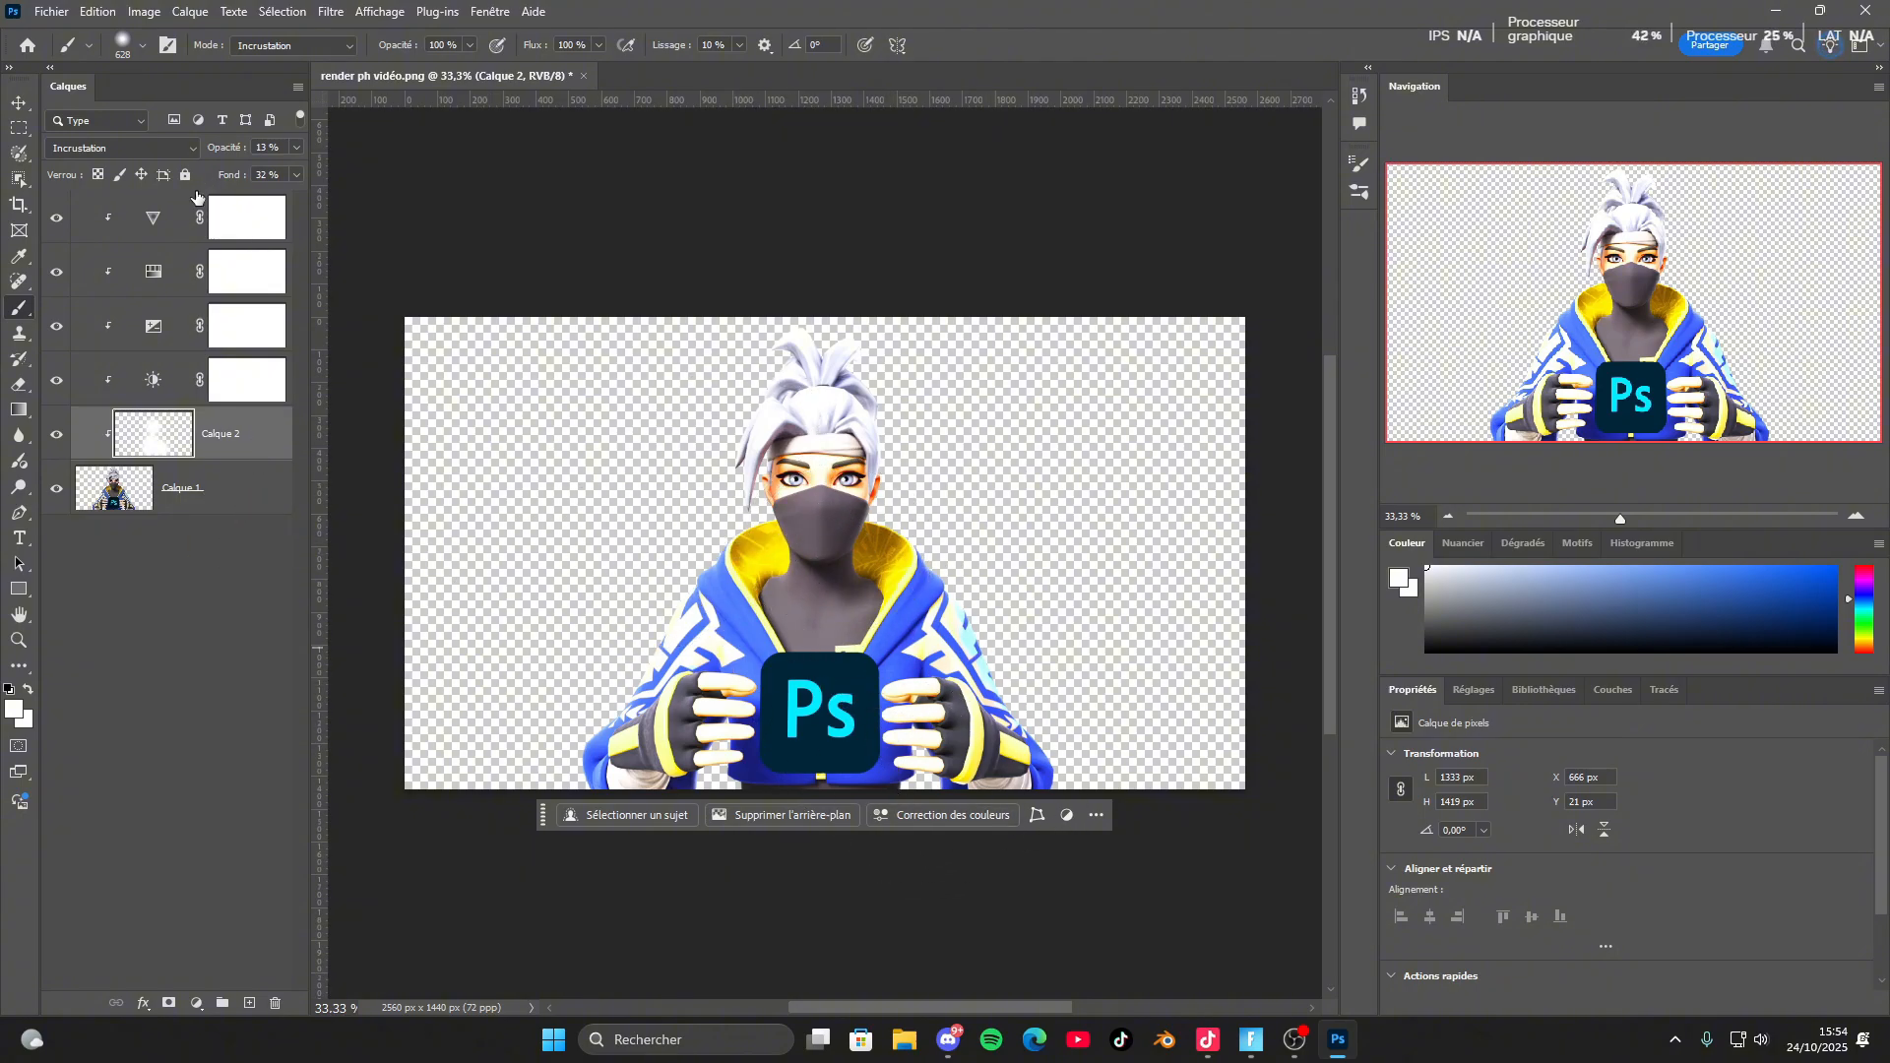
Place the linked Fortnite landscape image, enlarged to cover the whole canvas, and move its layer beneath Calque 1.
click(169, 225)
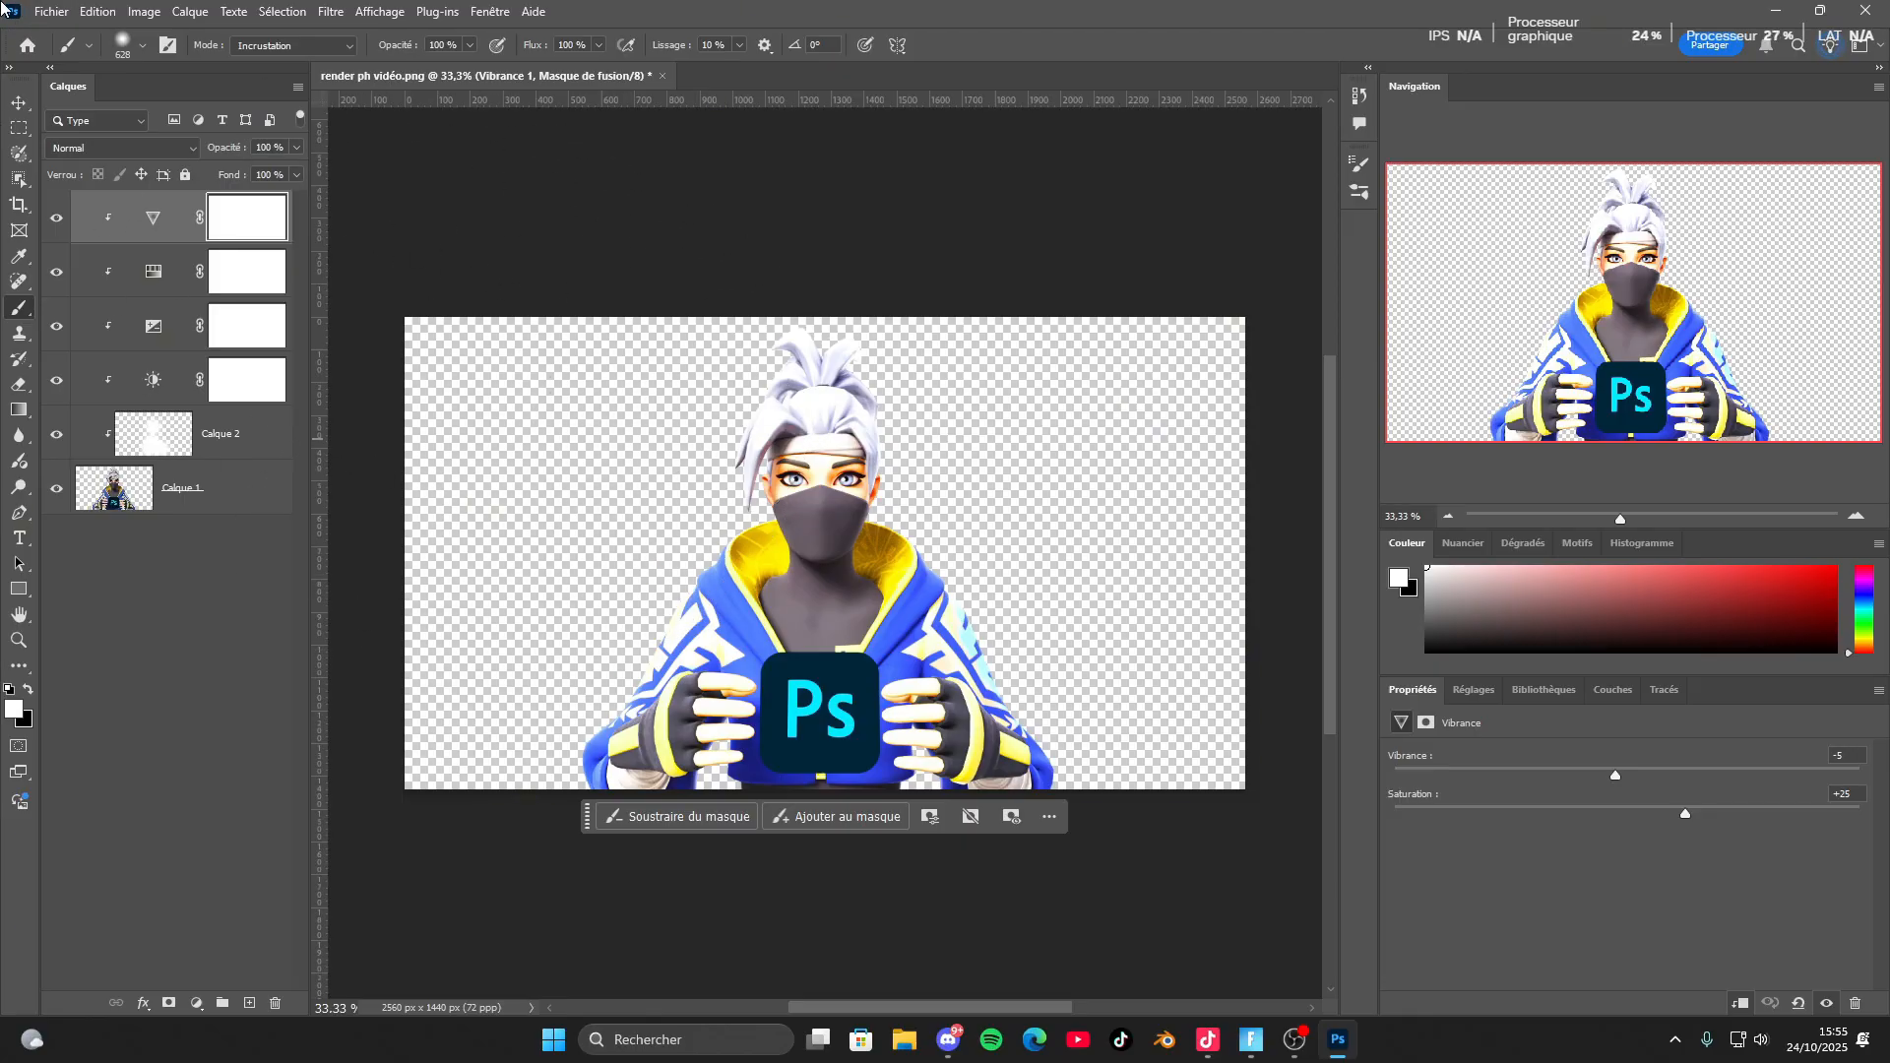
click(51, 11)
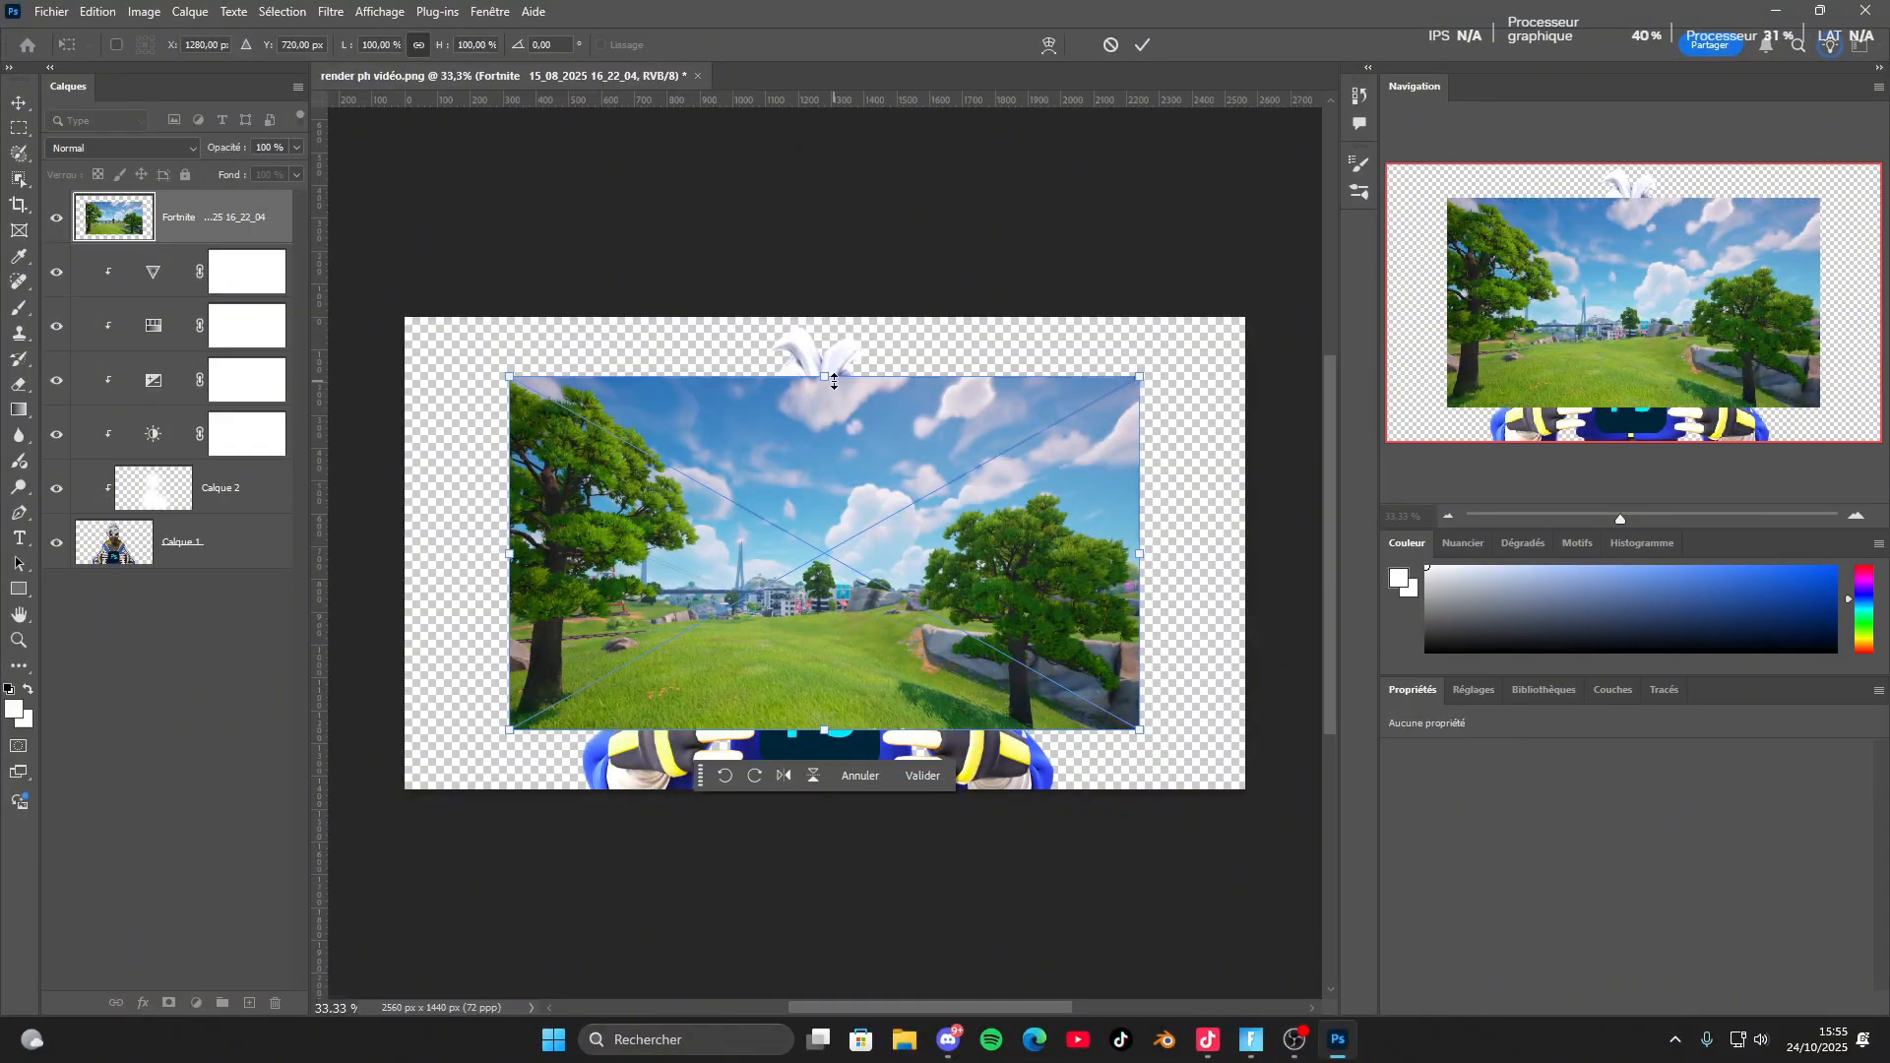
drag(830, 373, 826, 89)
drag(786, 167, 794, 437)
drag(937, 656, 907, 353)
mouse_move(885, 541)
mouse_down()
mouse_move(890, 443)
mouse_move(888, 557)
mouse_move(865, 553)
mouse_move(890, 559)
mouse_move(870, 552)
mouse_up()
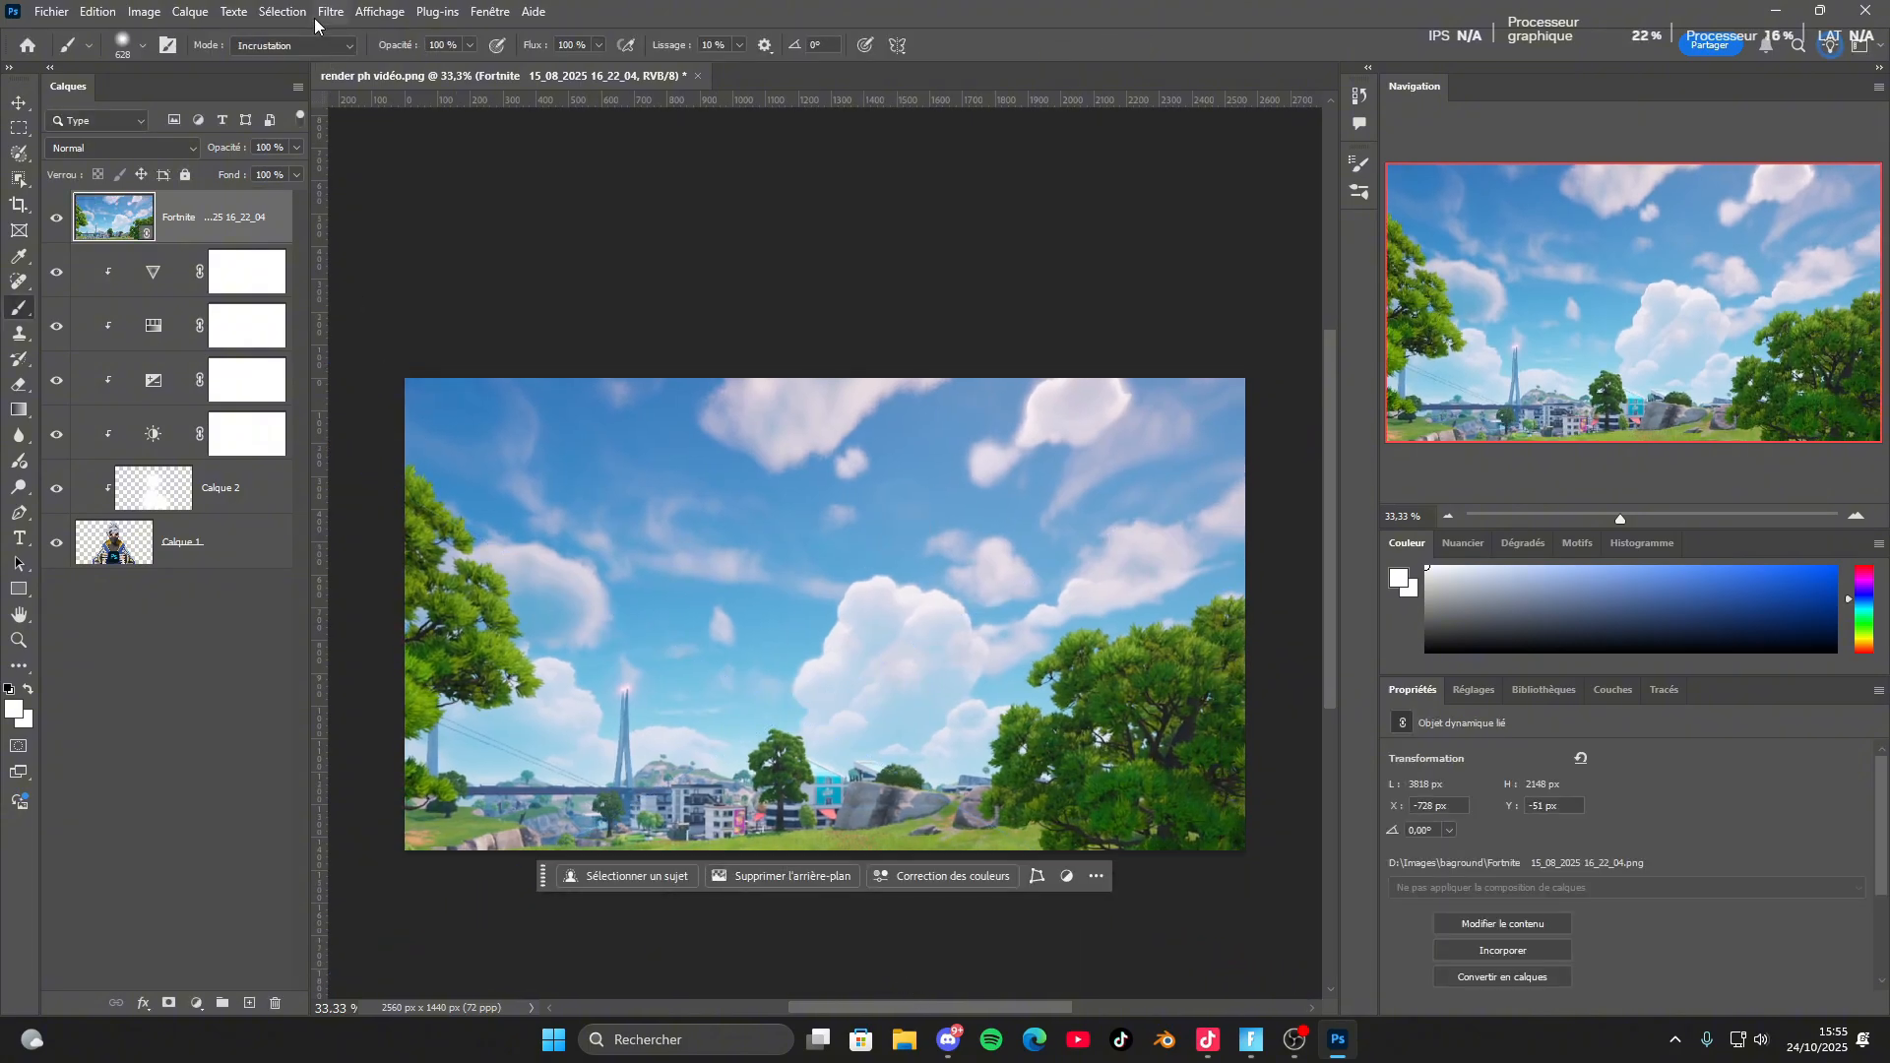
drag(226, 216, 254, 563)
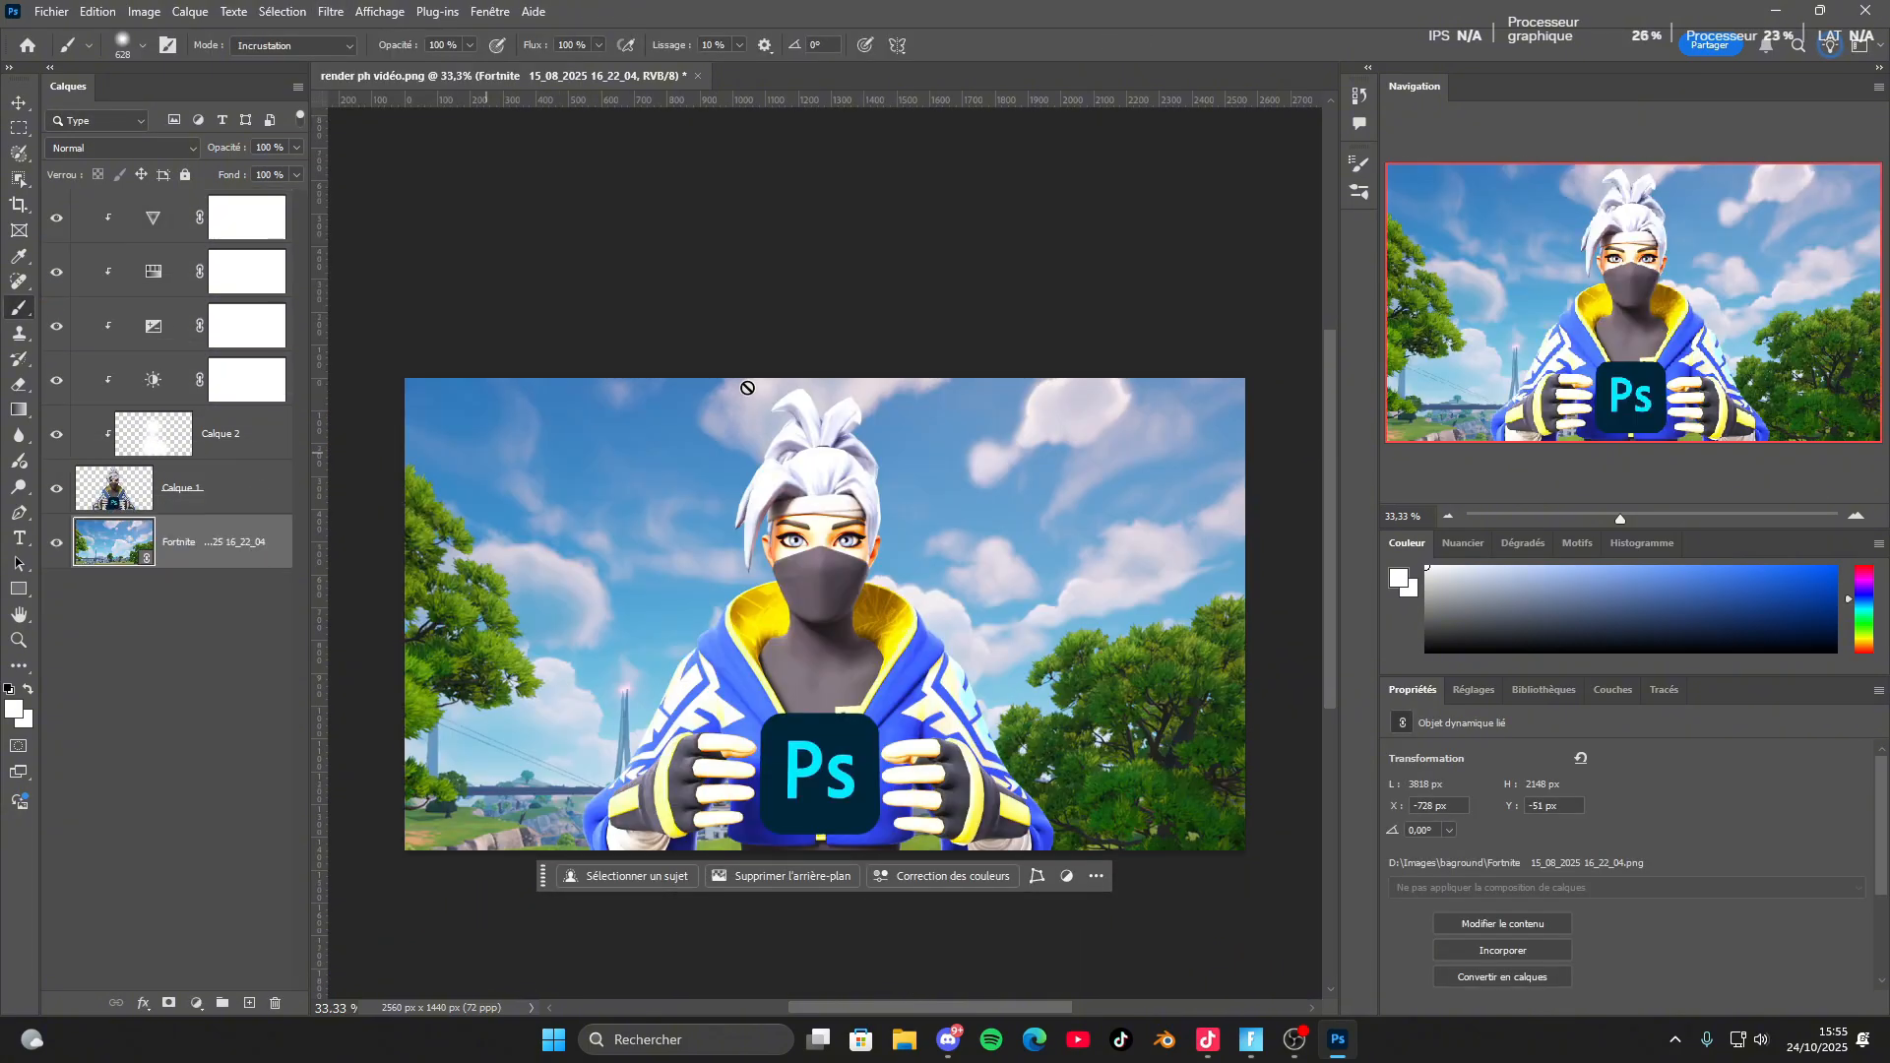
click(142, 224)
click(169, 275)
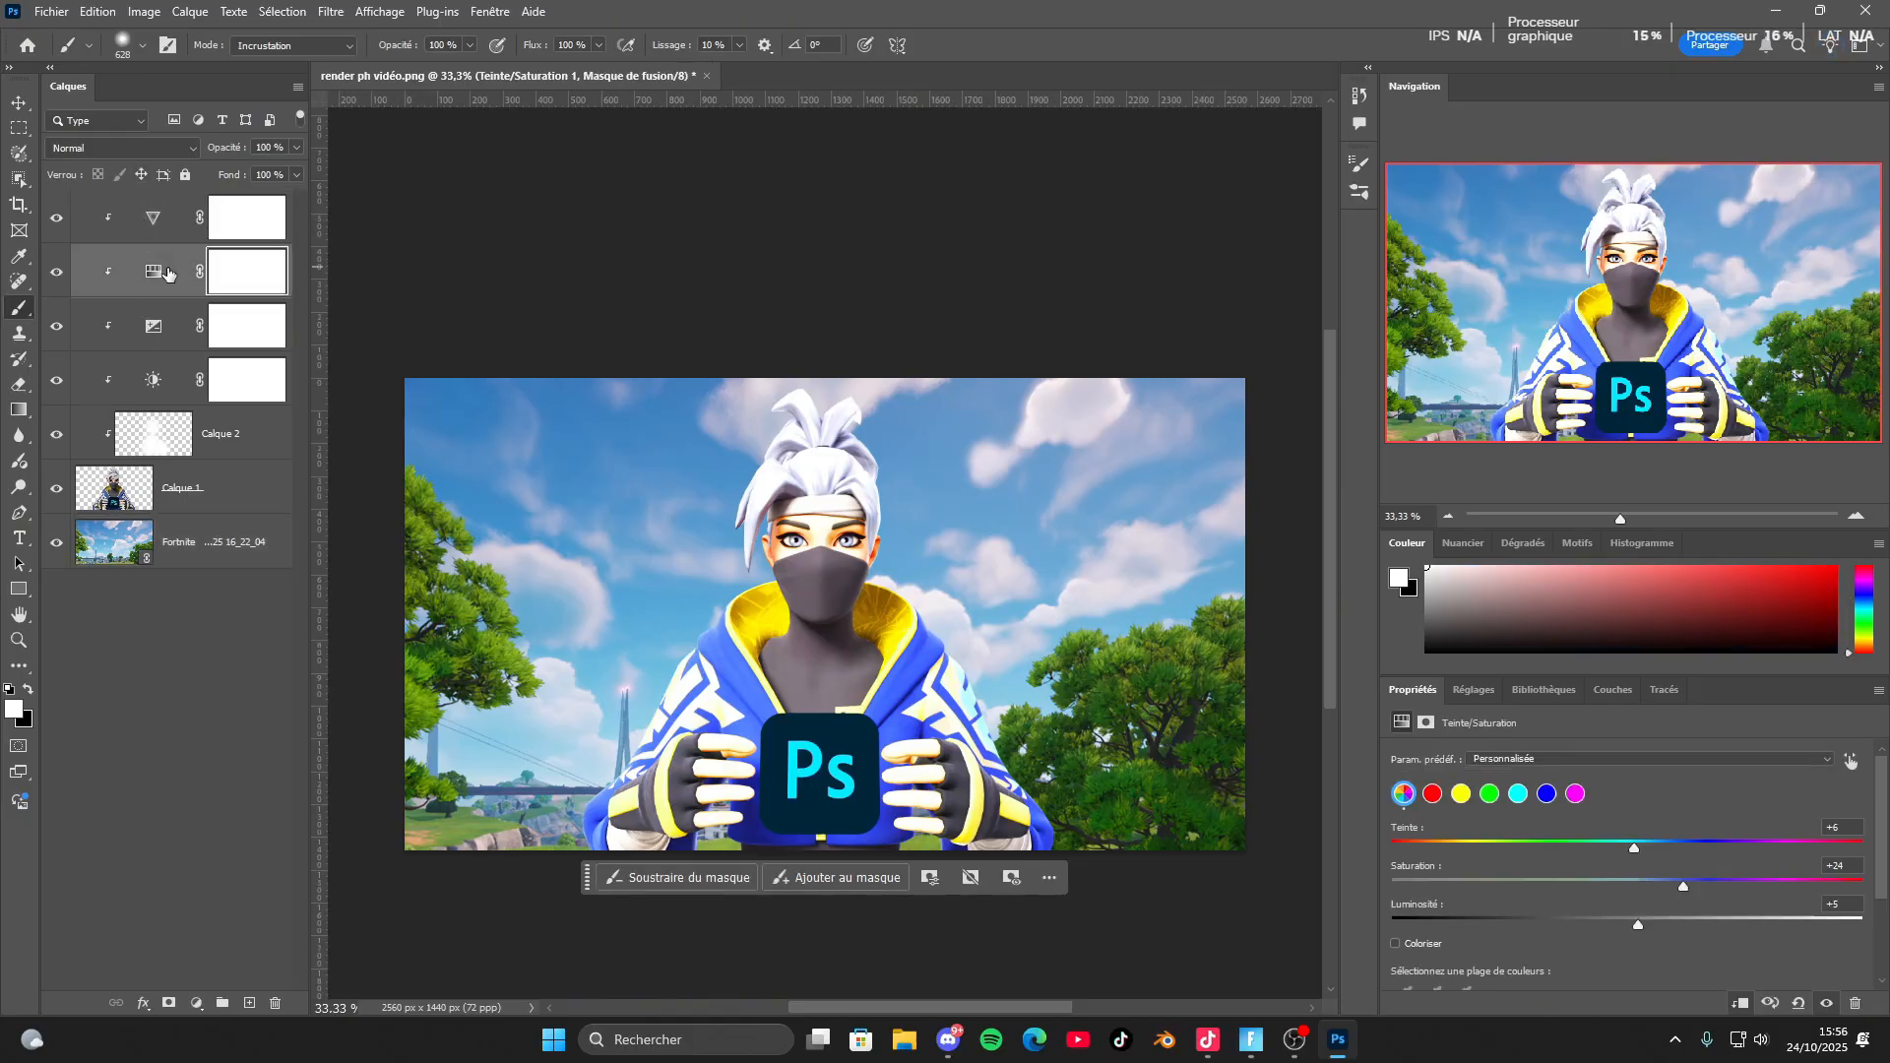
click(175, 319)
Start a Camera Raw filter on the Fortnite background layer and set vibrance to +49 and saturation to +4.
click(183, 555)
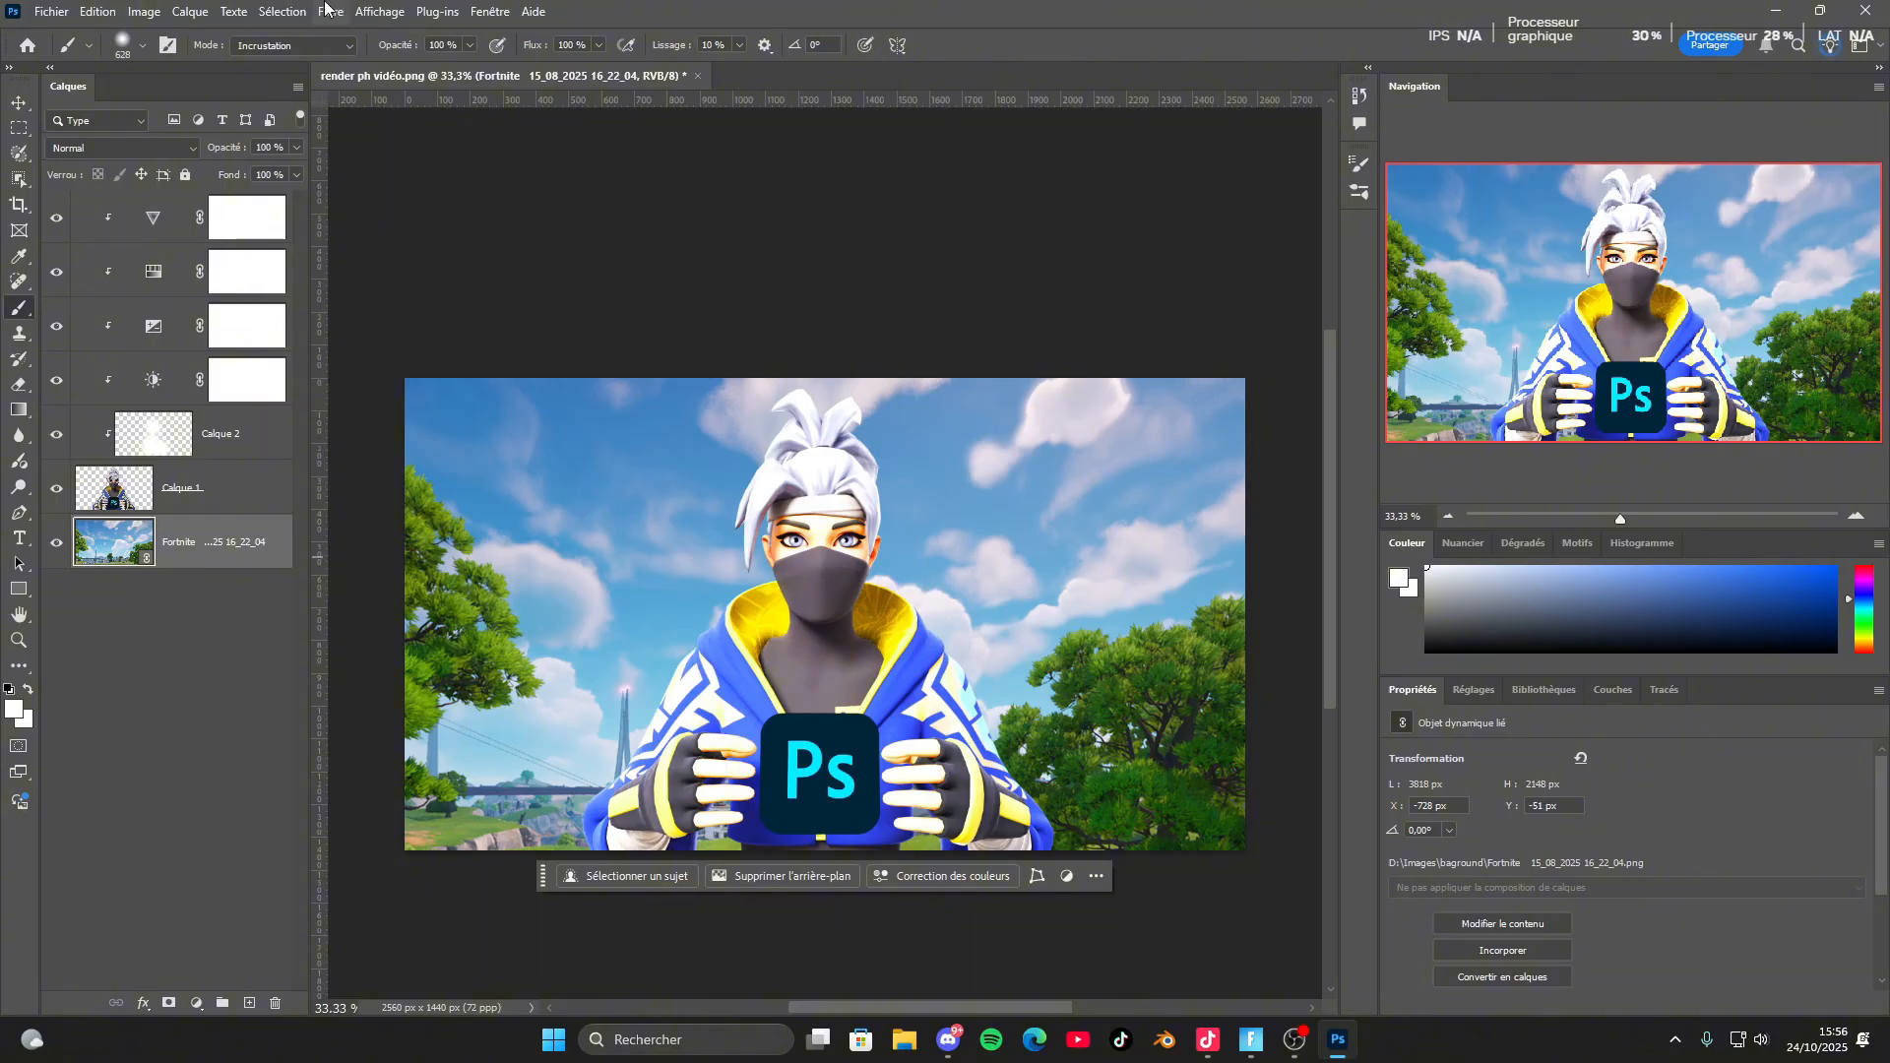
click(331, 11)
click(366, 165)
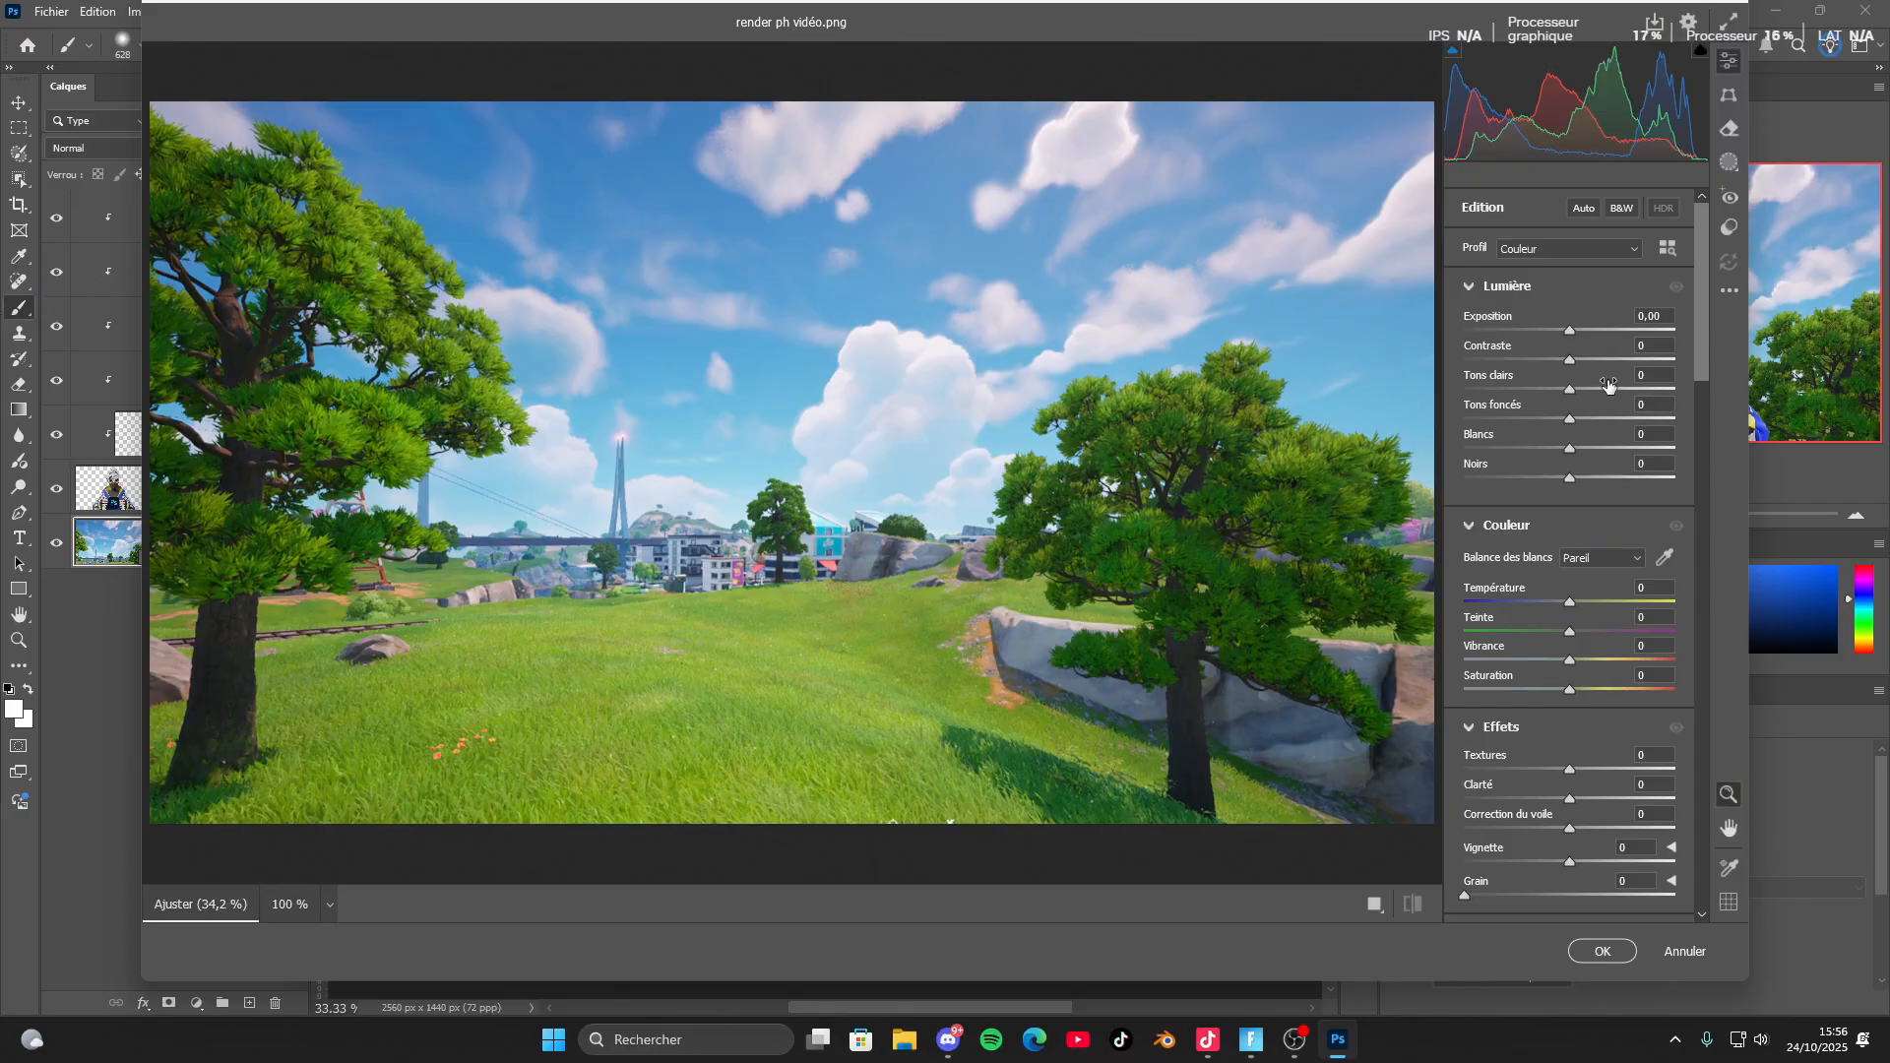
scroll(1512, 416, down, 15)
scroll(1528, 504, up, 10)
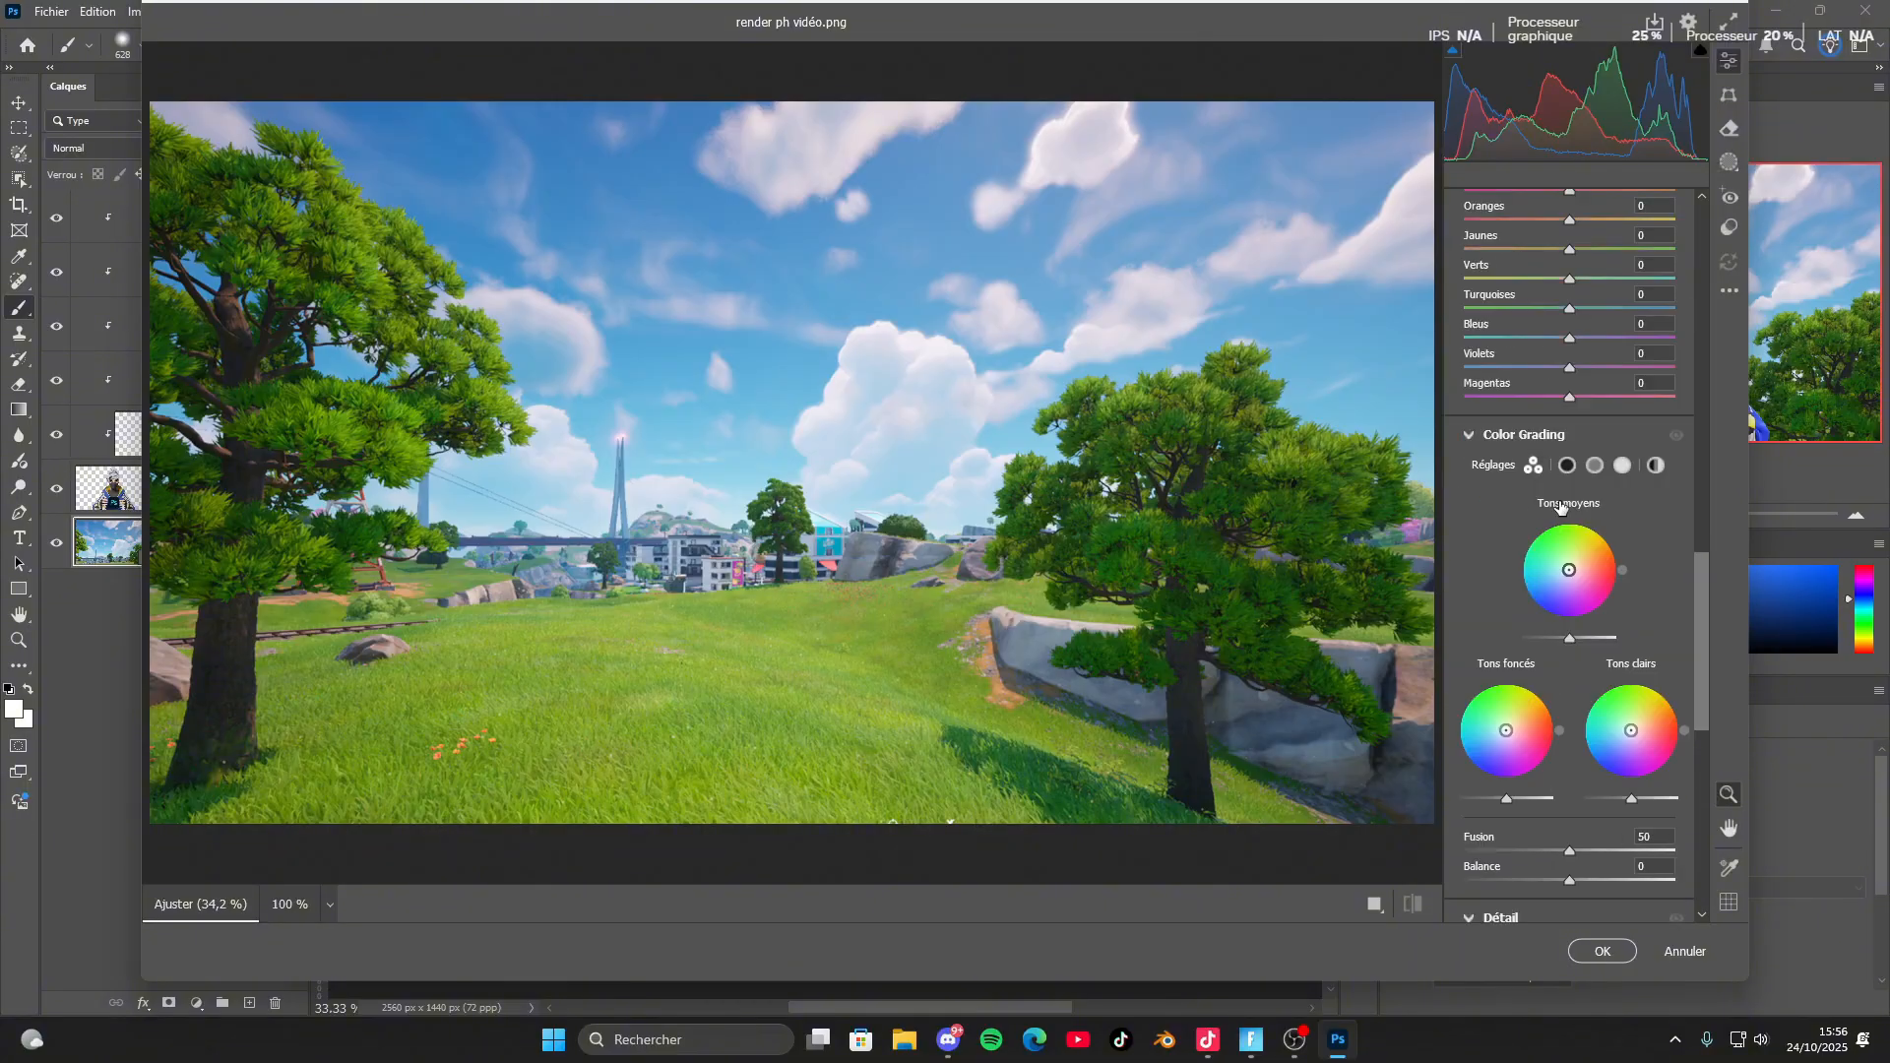
scroll(1588, 512, up, 3)
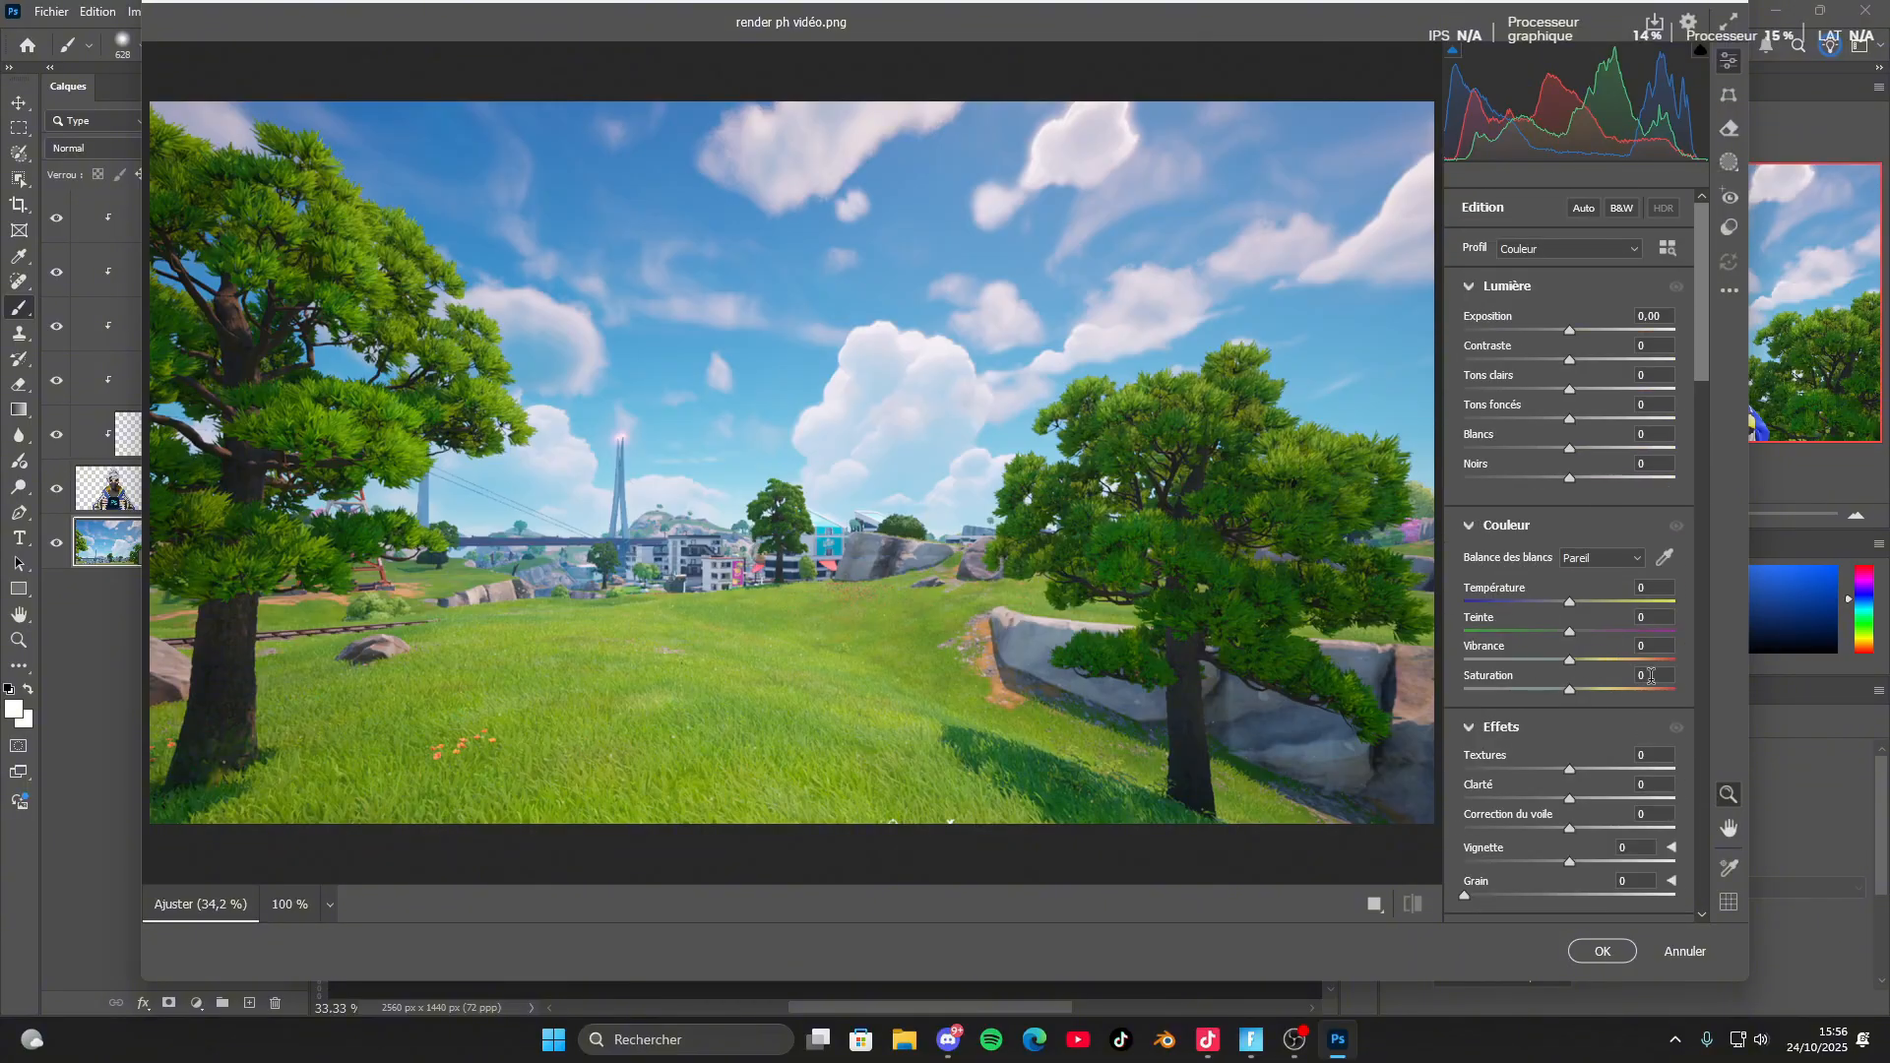
mouse_move(1603, 662)
mouse_down()
mouse_move(1646, 658)
mouse_move(1567, 689)
mouse_move(1577, 659)
mouse_move(1617, 665)
mouse_up()
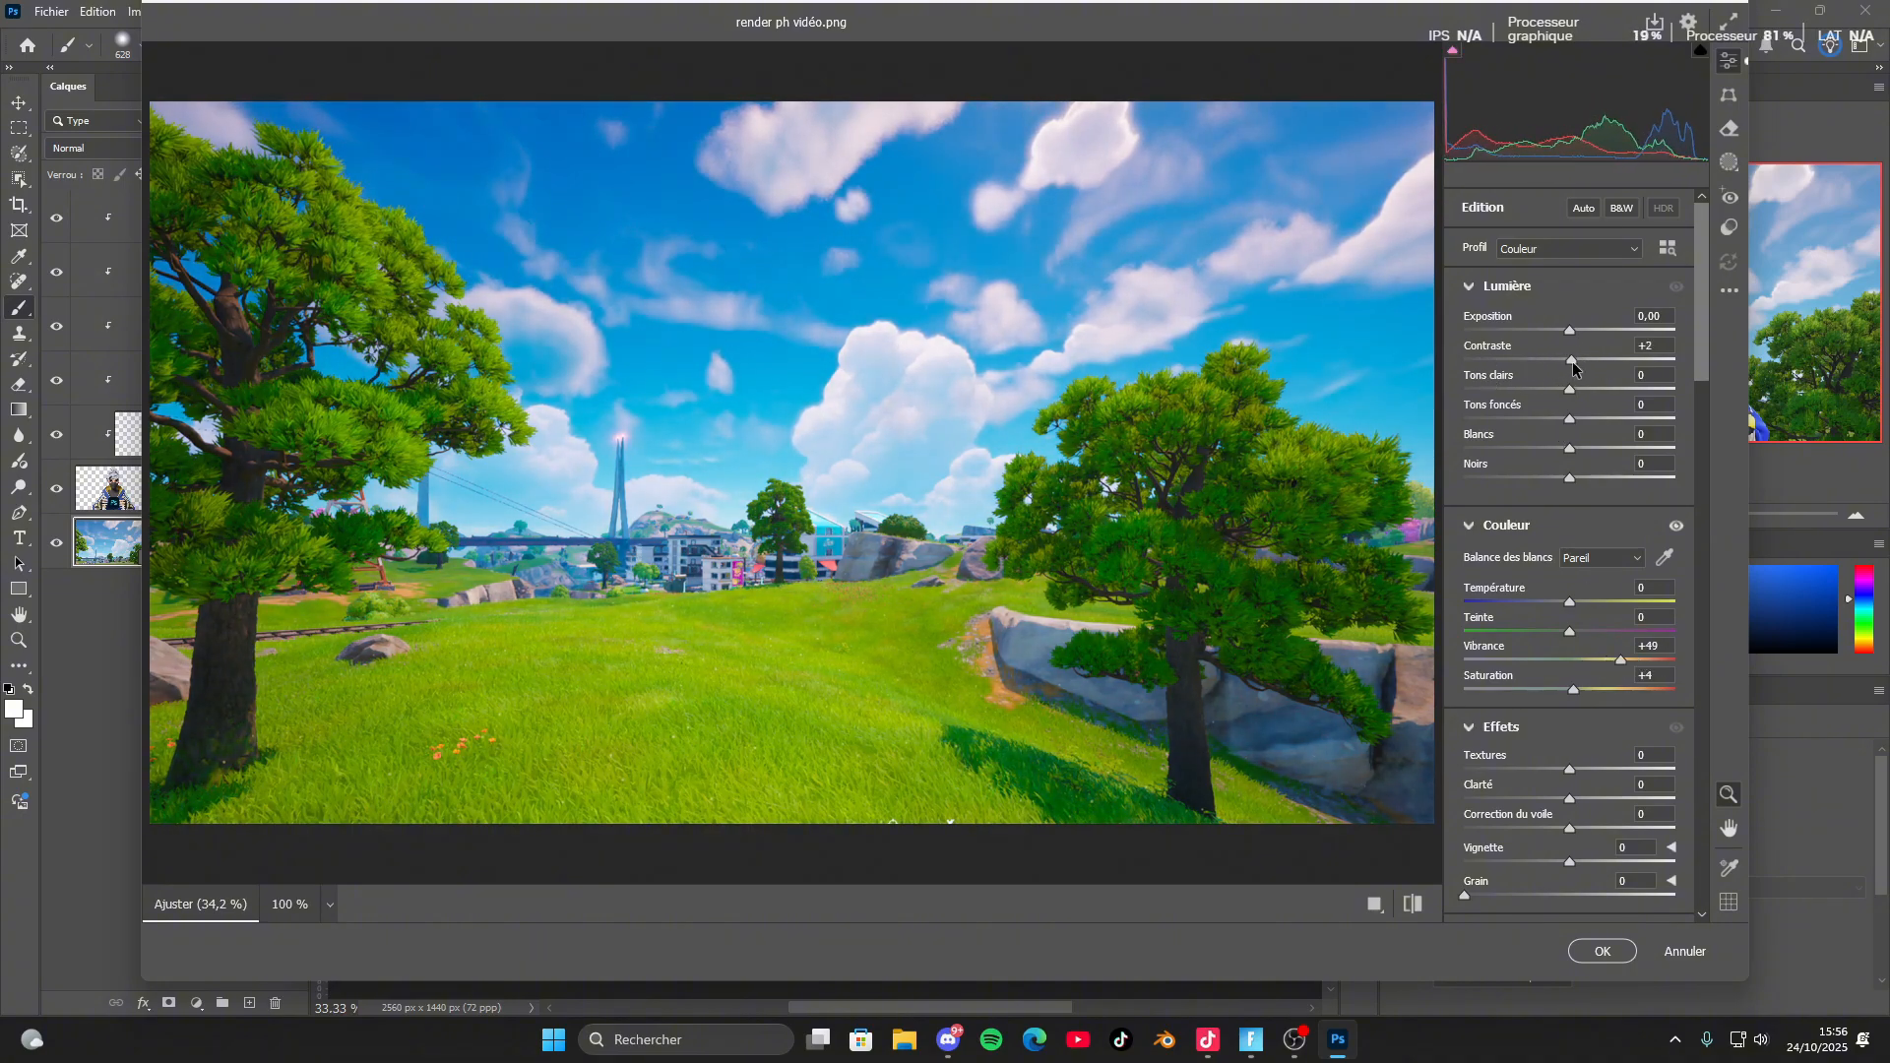
Adjust the background's light settings to contrast -17, highlights (Tons clairs) +32, whites +47 and blacks -36.
mouse_move(1572, 366)
mouse_down()
mouse_move(1523, 368)
mouse_move(1553, 358)
mouse_up()
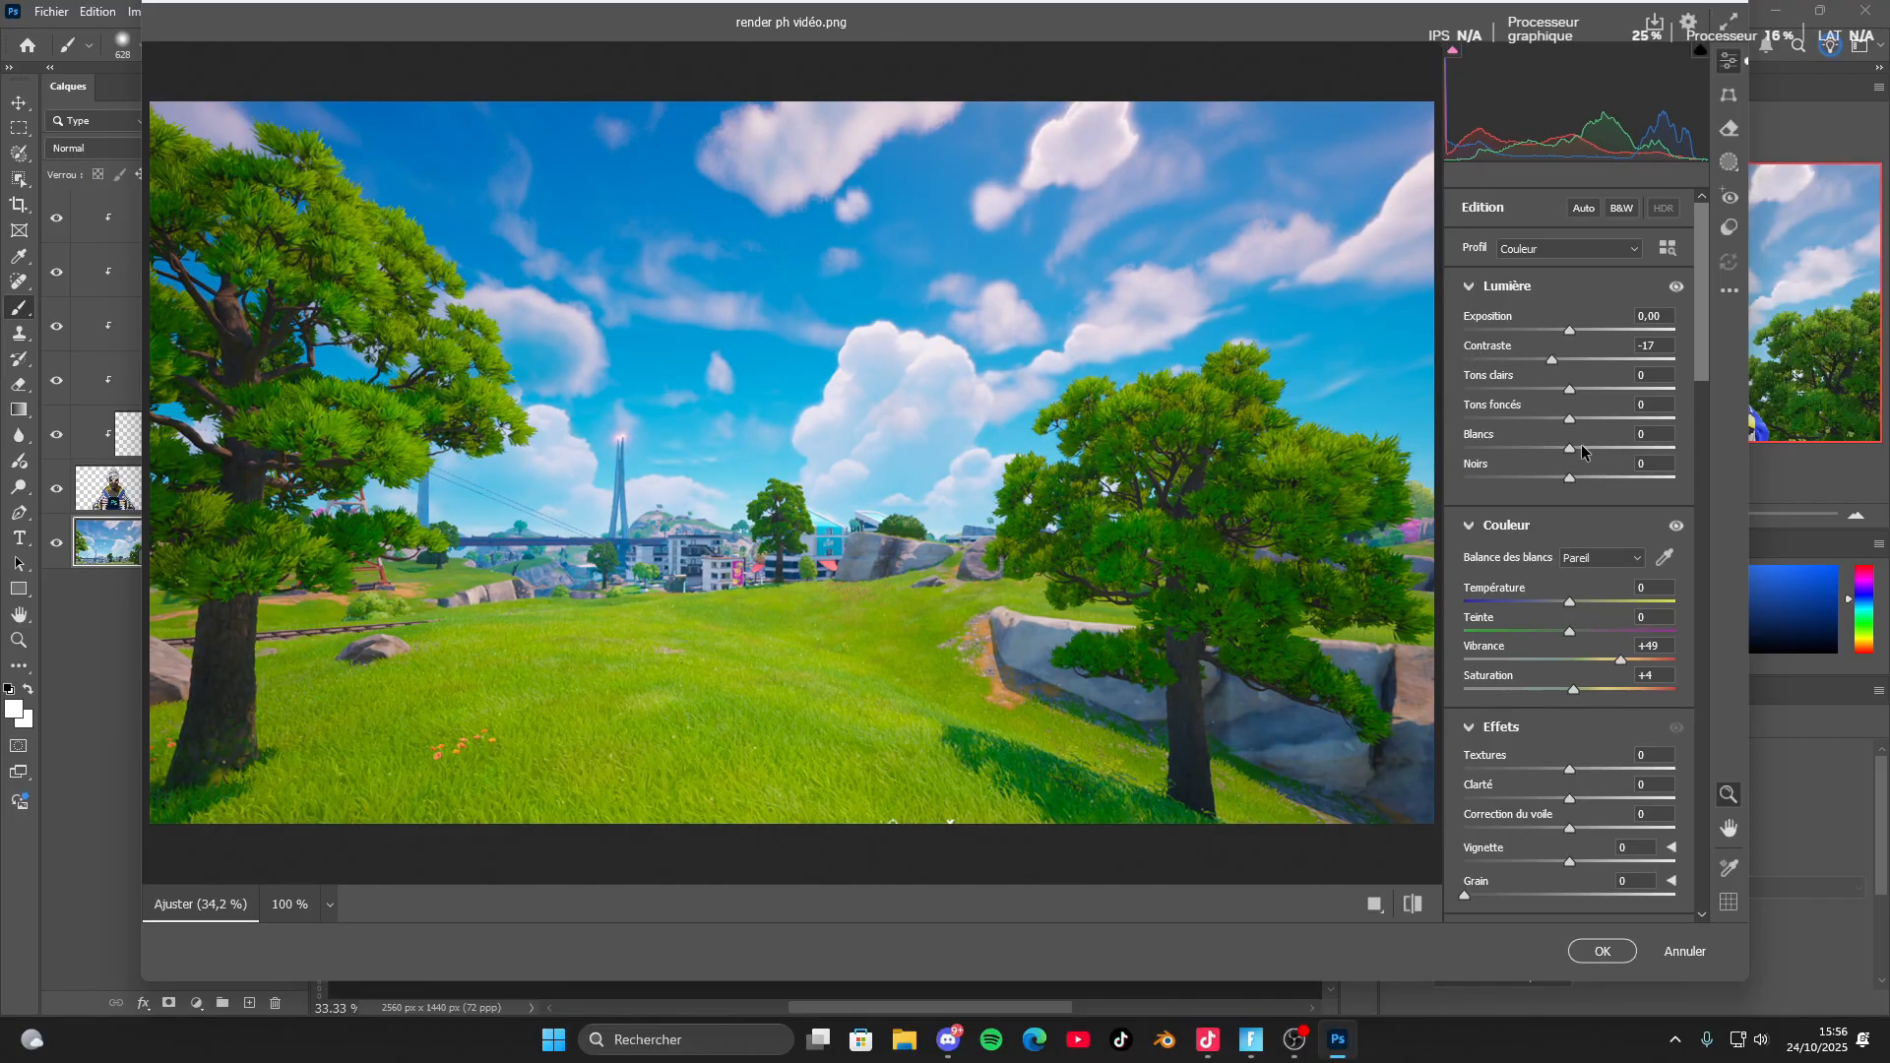
drag(1582, 452, 1531, 482)
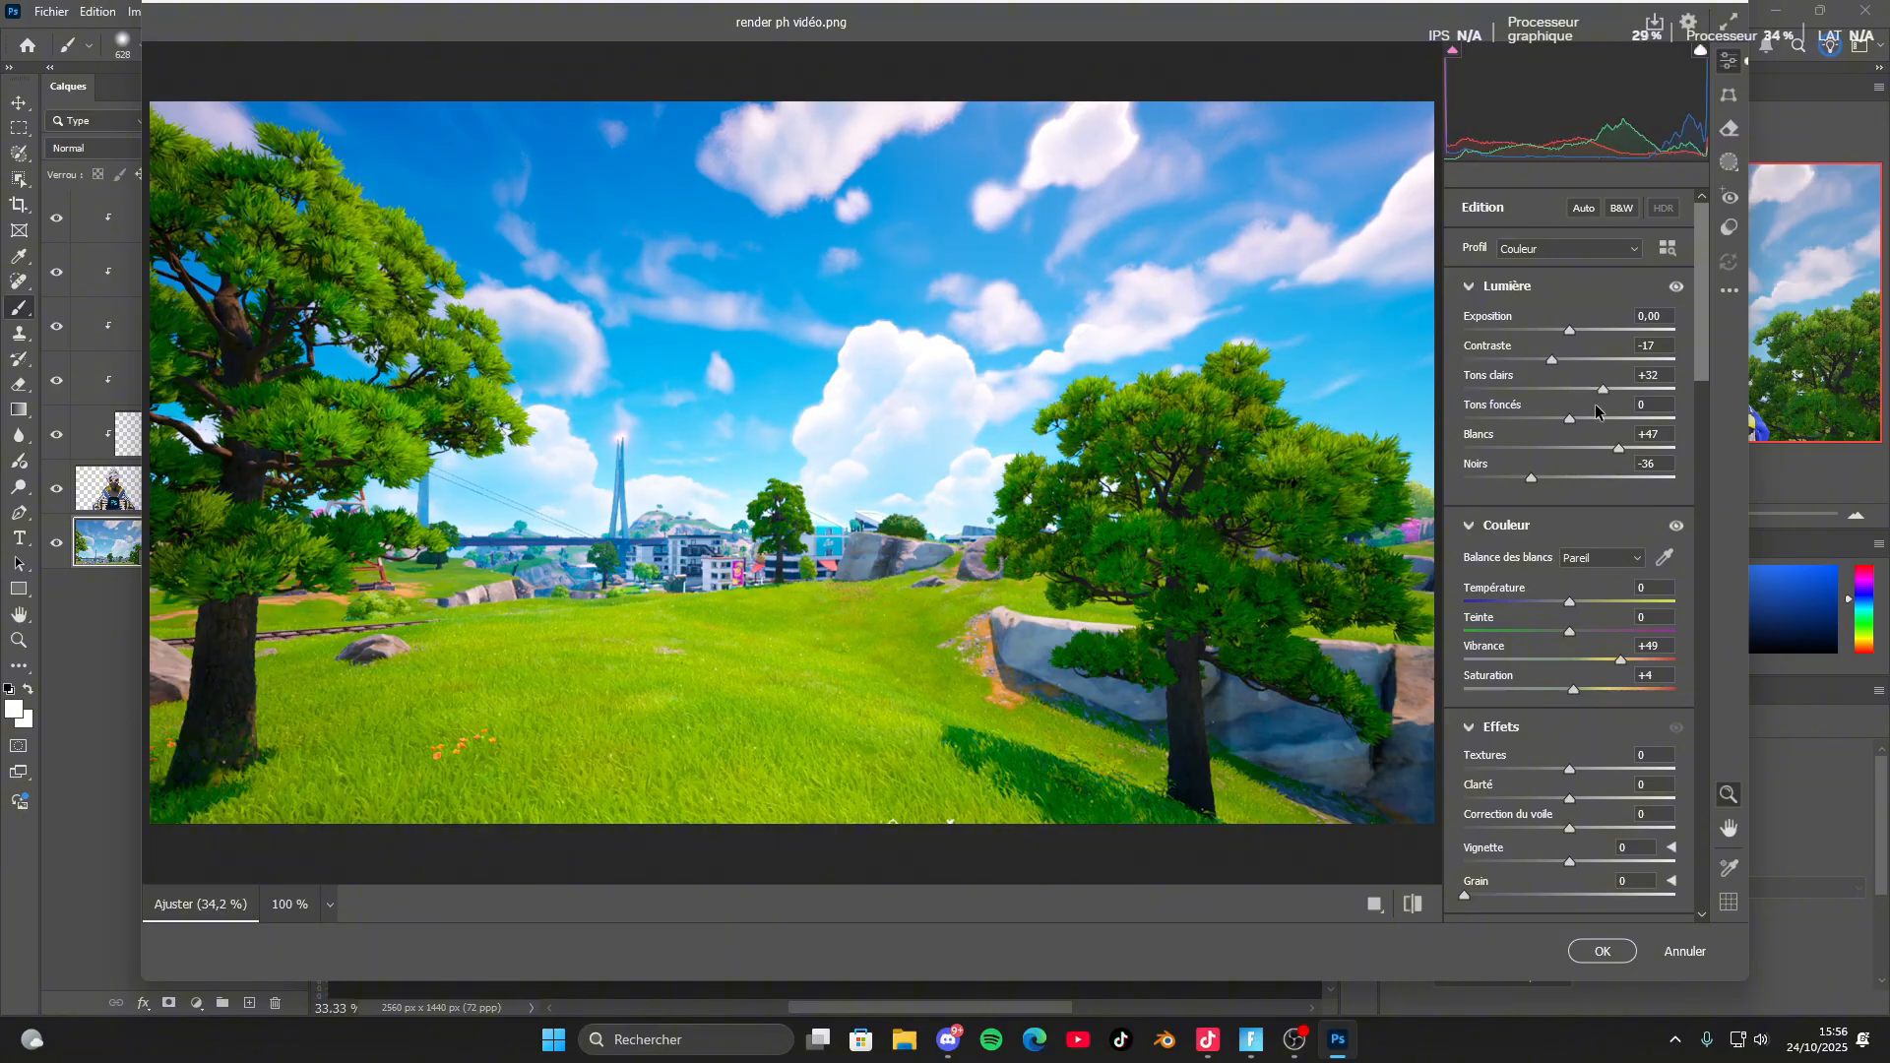
drag(1572, 391, 1615, 435)
Set the background's Camera Raw effects to texture +14 and vignette +18.
scroll(1617, 441, down, 3)
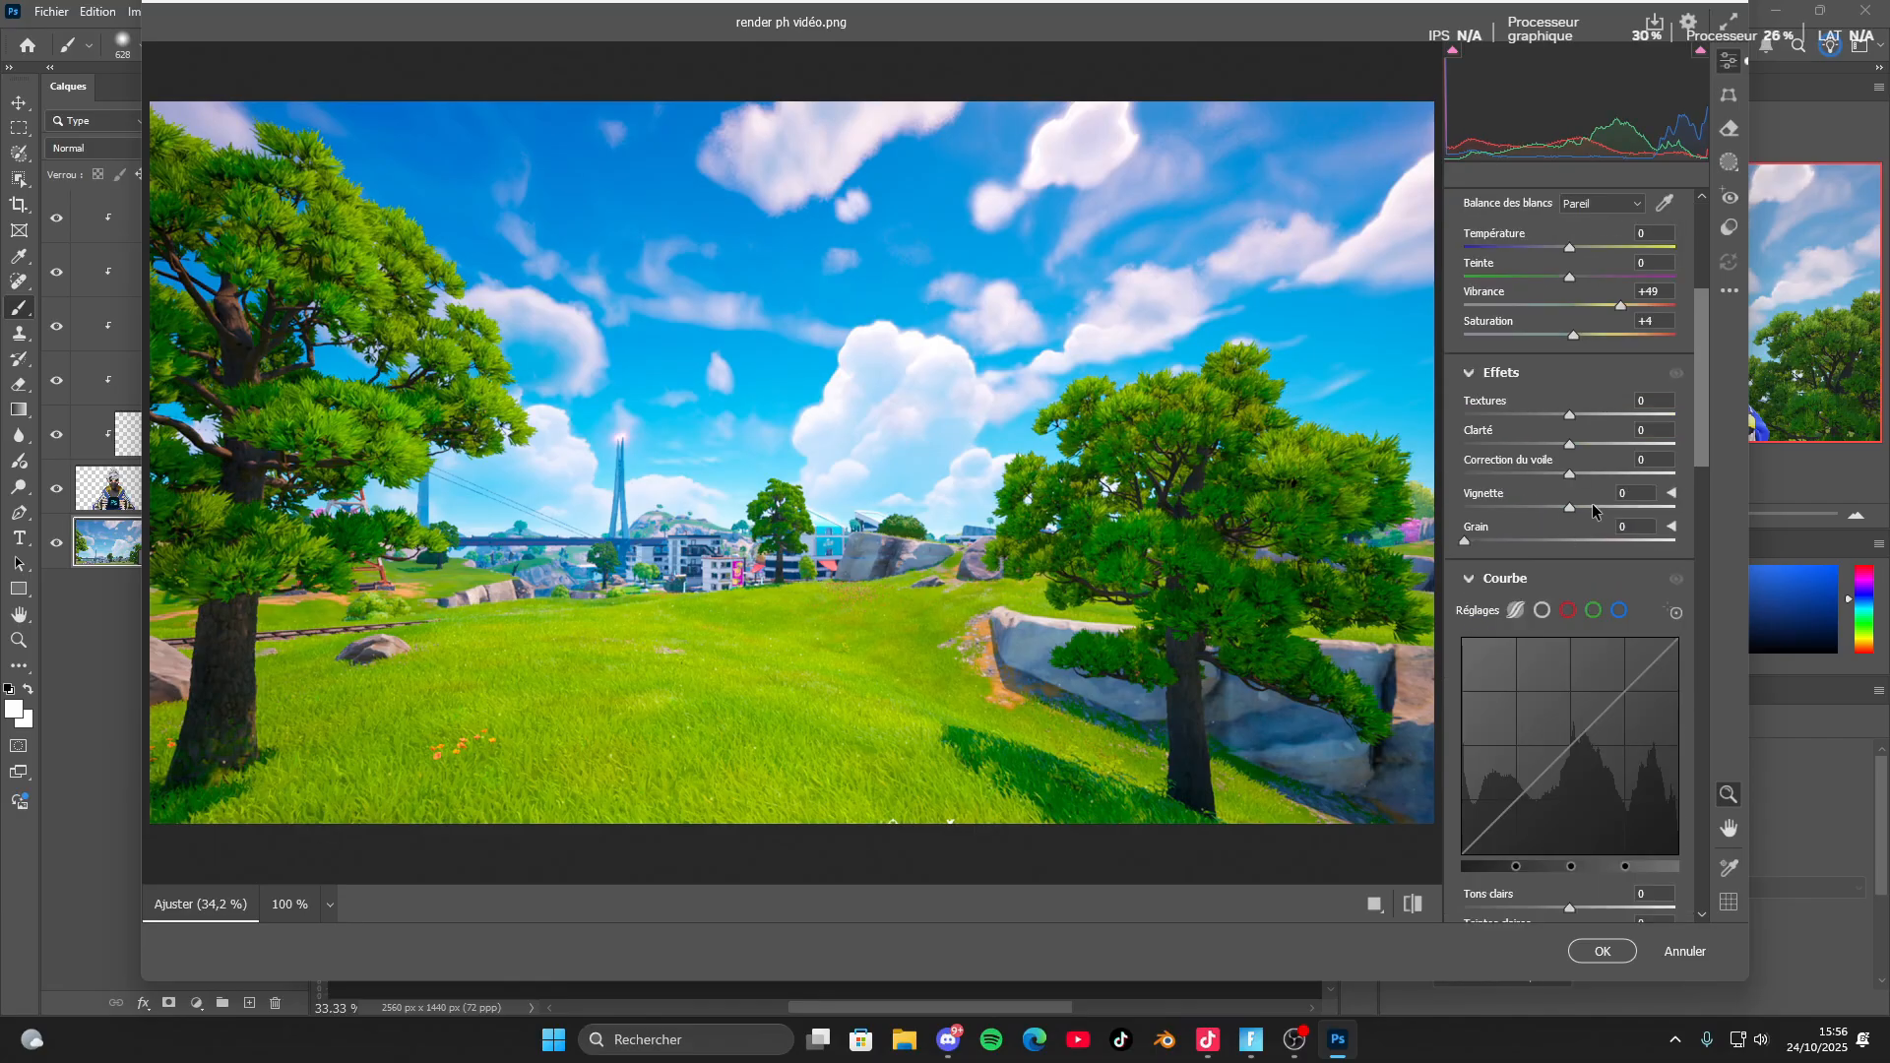
click(1585, 415)
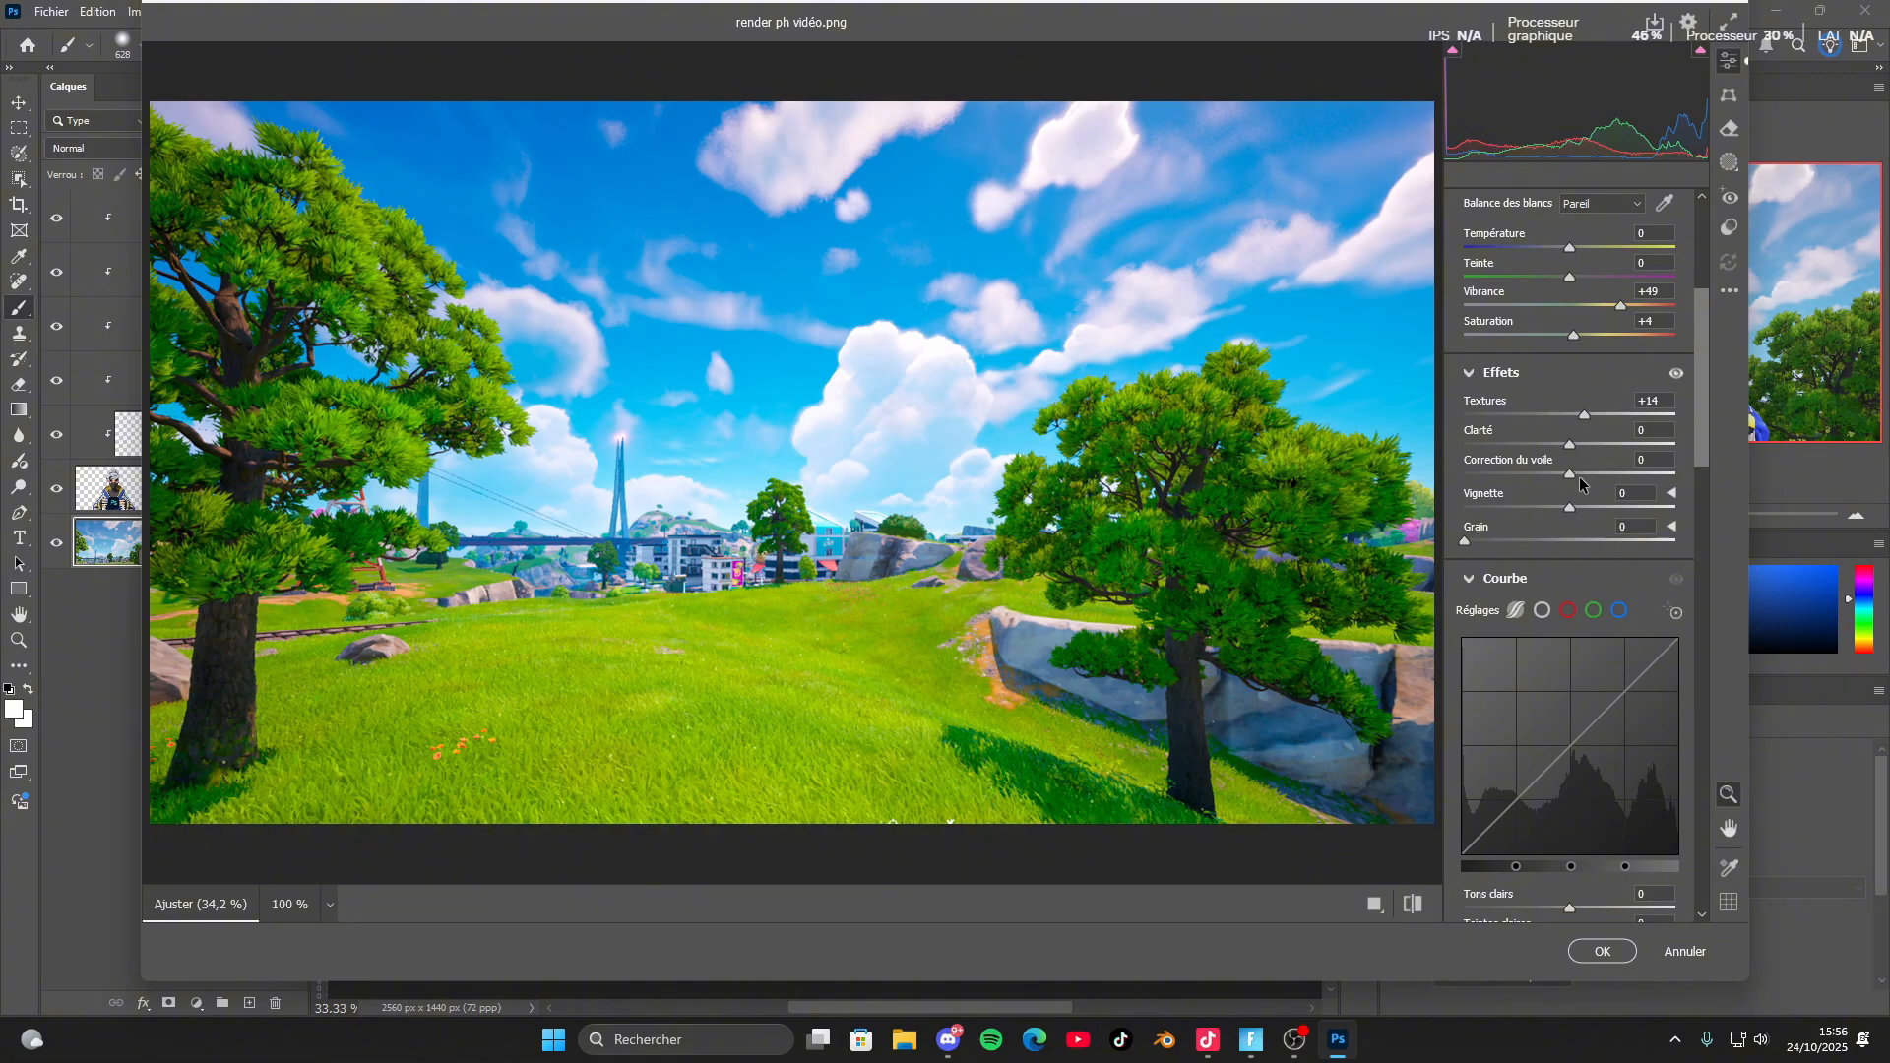
drag(1571, 507, 1587, 507)
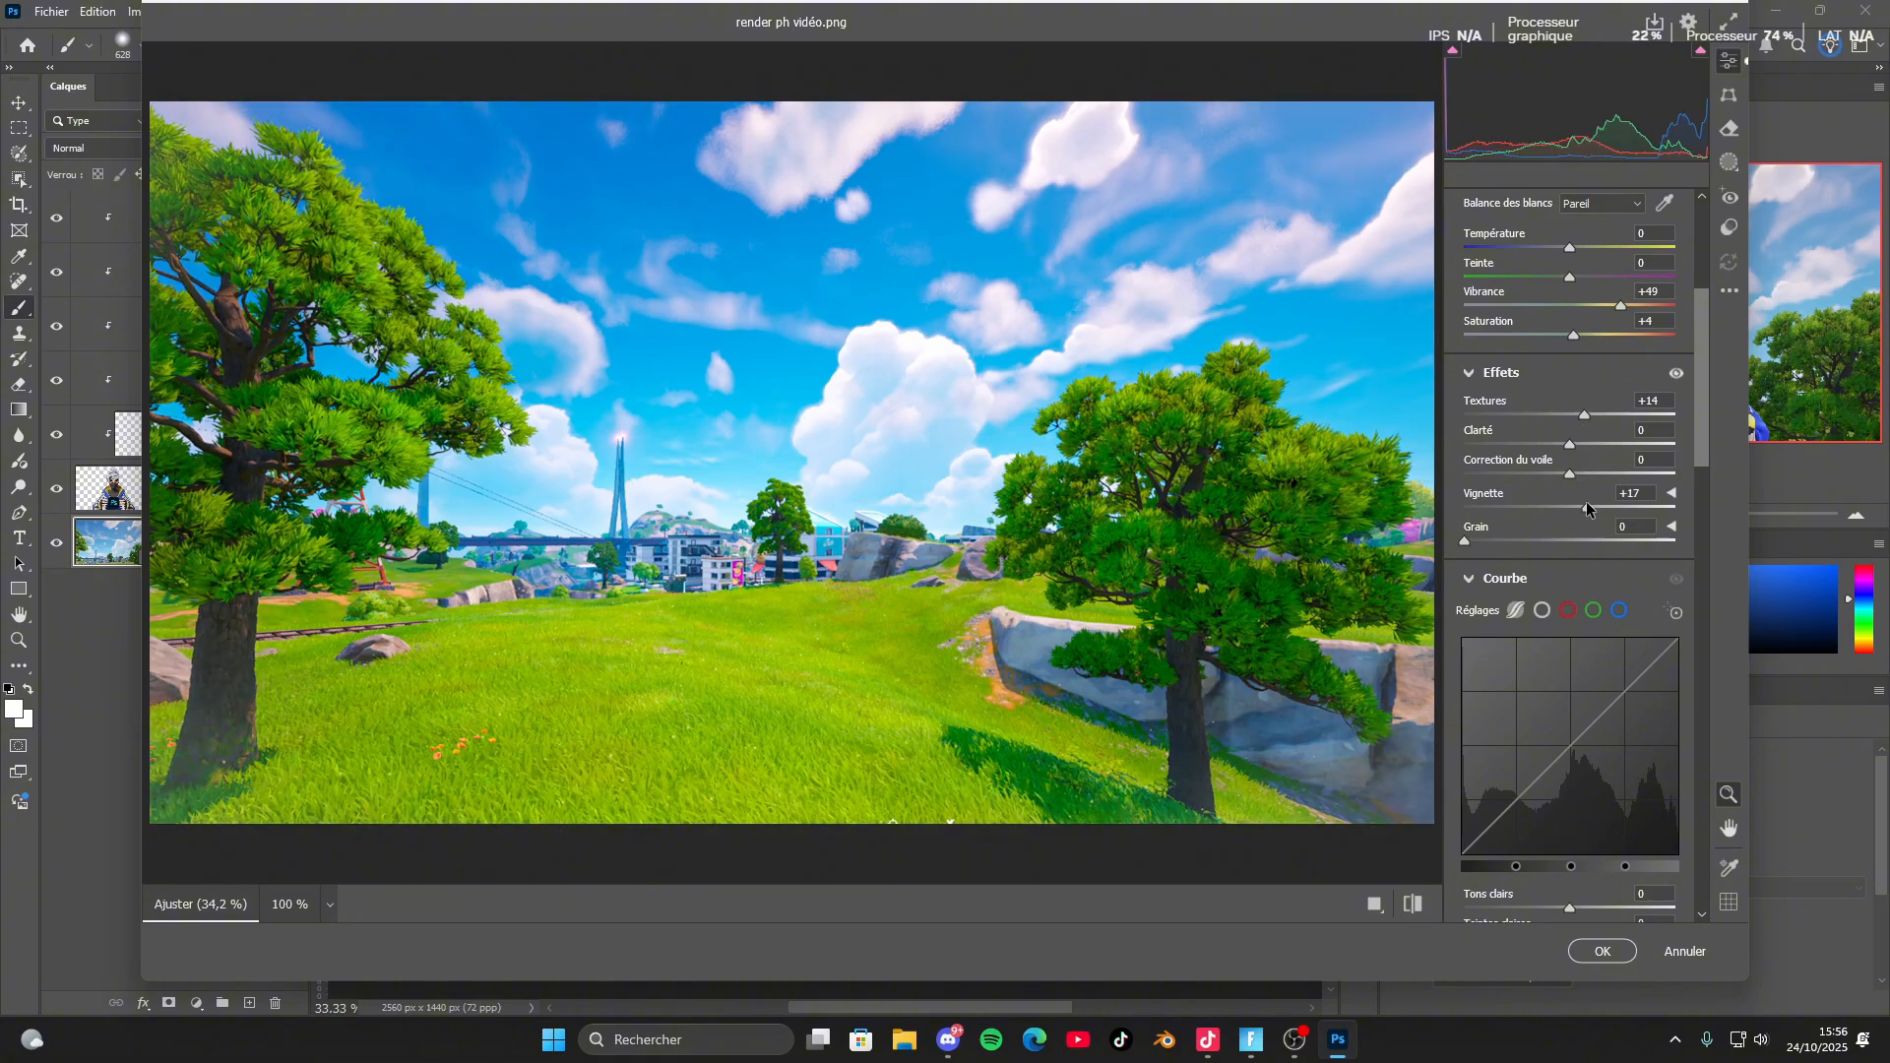
drag(1585, 506, 1587, 506)
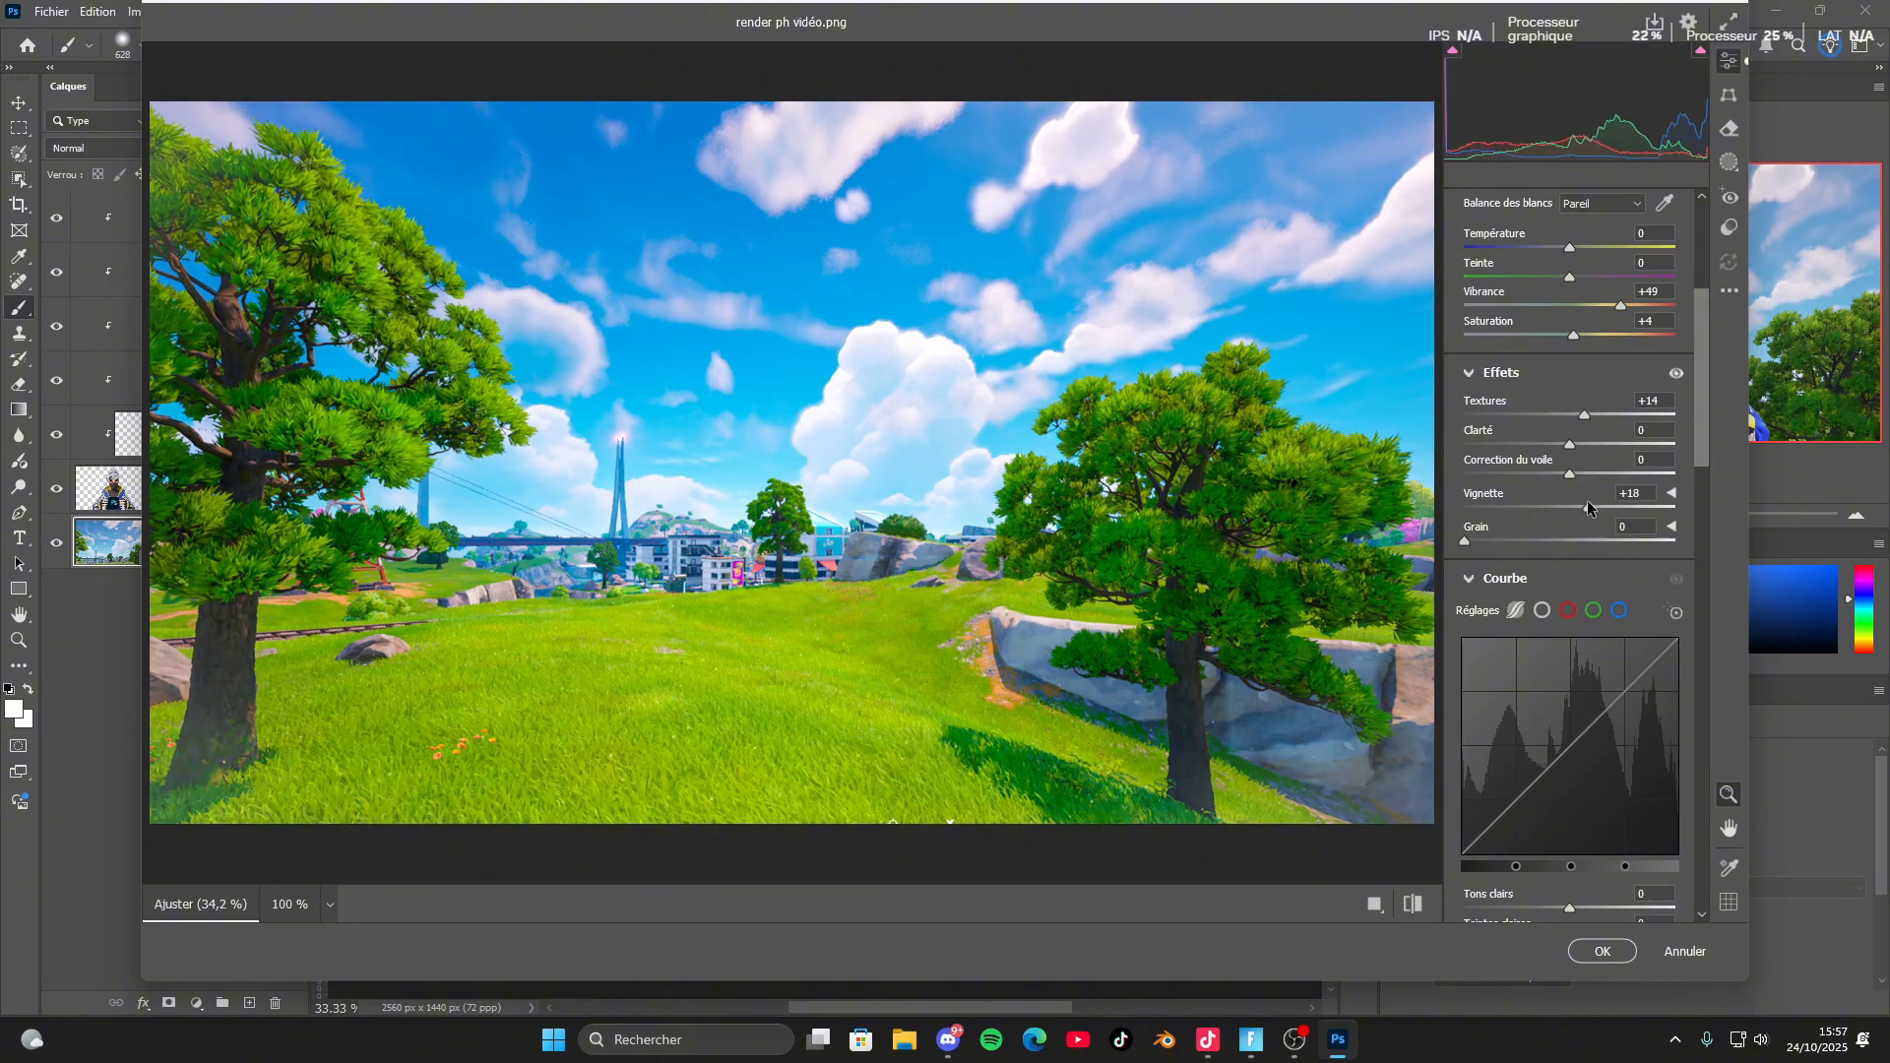
Set the optics vignette to +13 and apply the Camera Raw filter to the background.
scroll(1587, 500, down, 2)
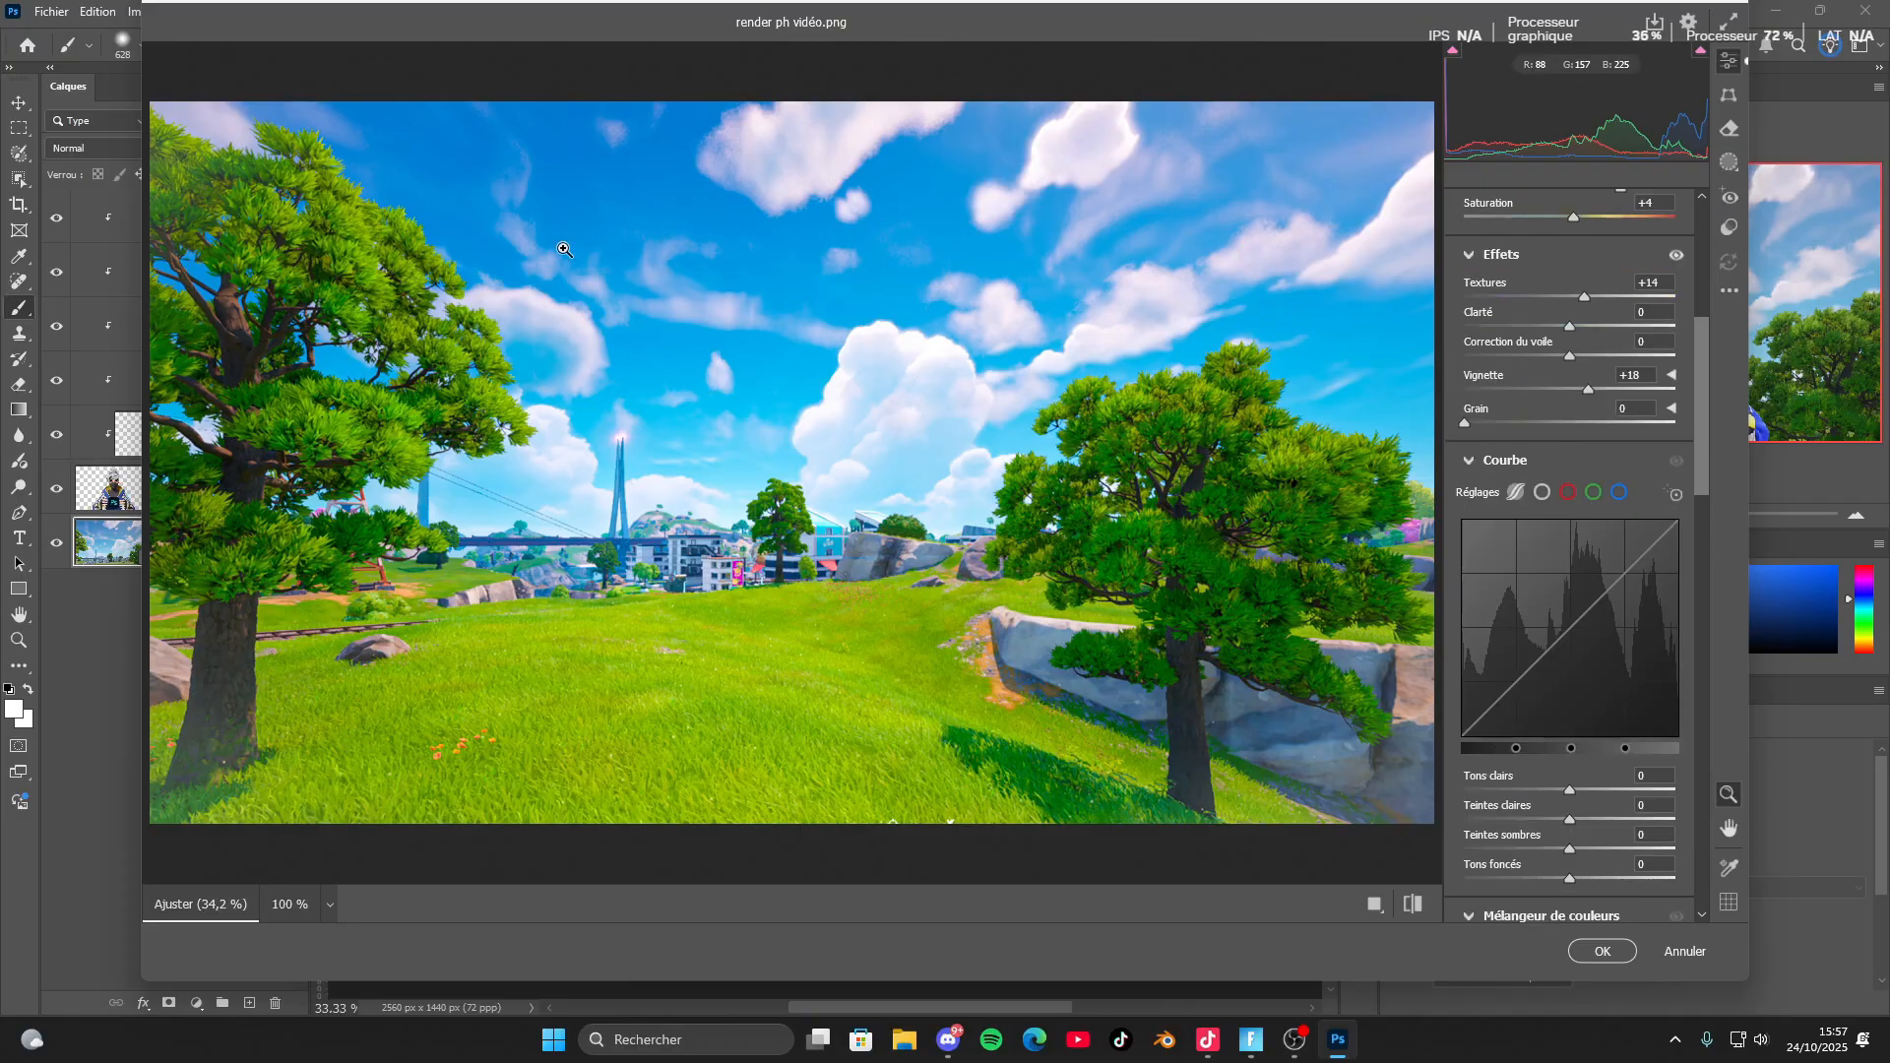
scroll(1619, 490, down, 10)
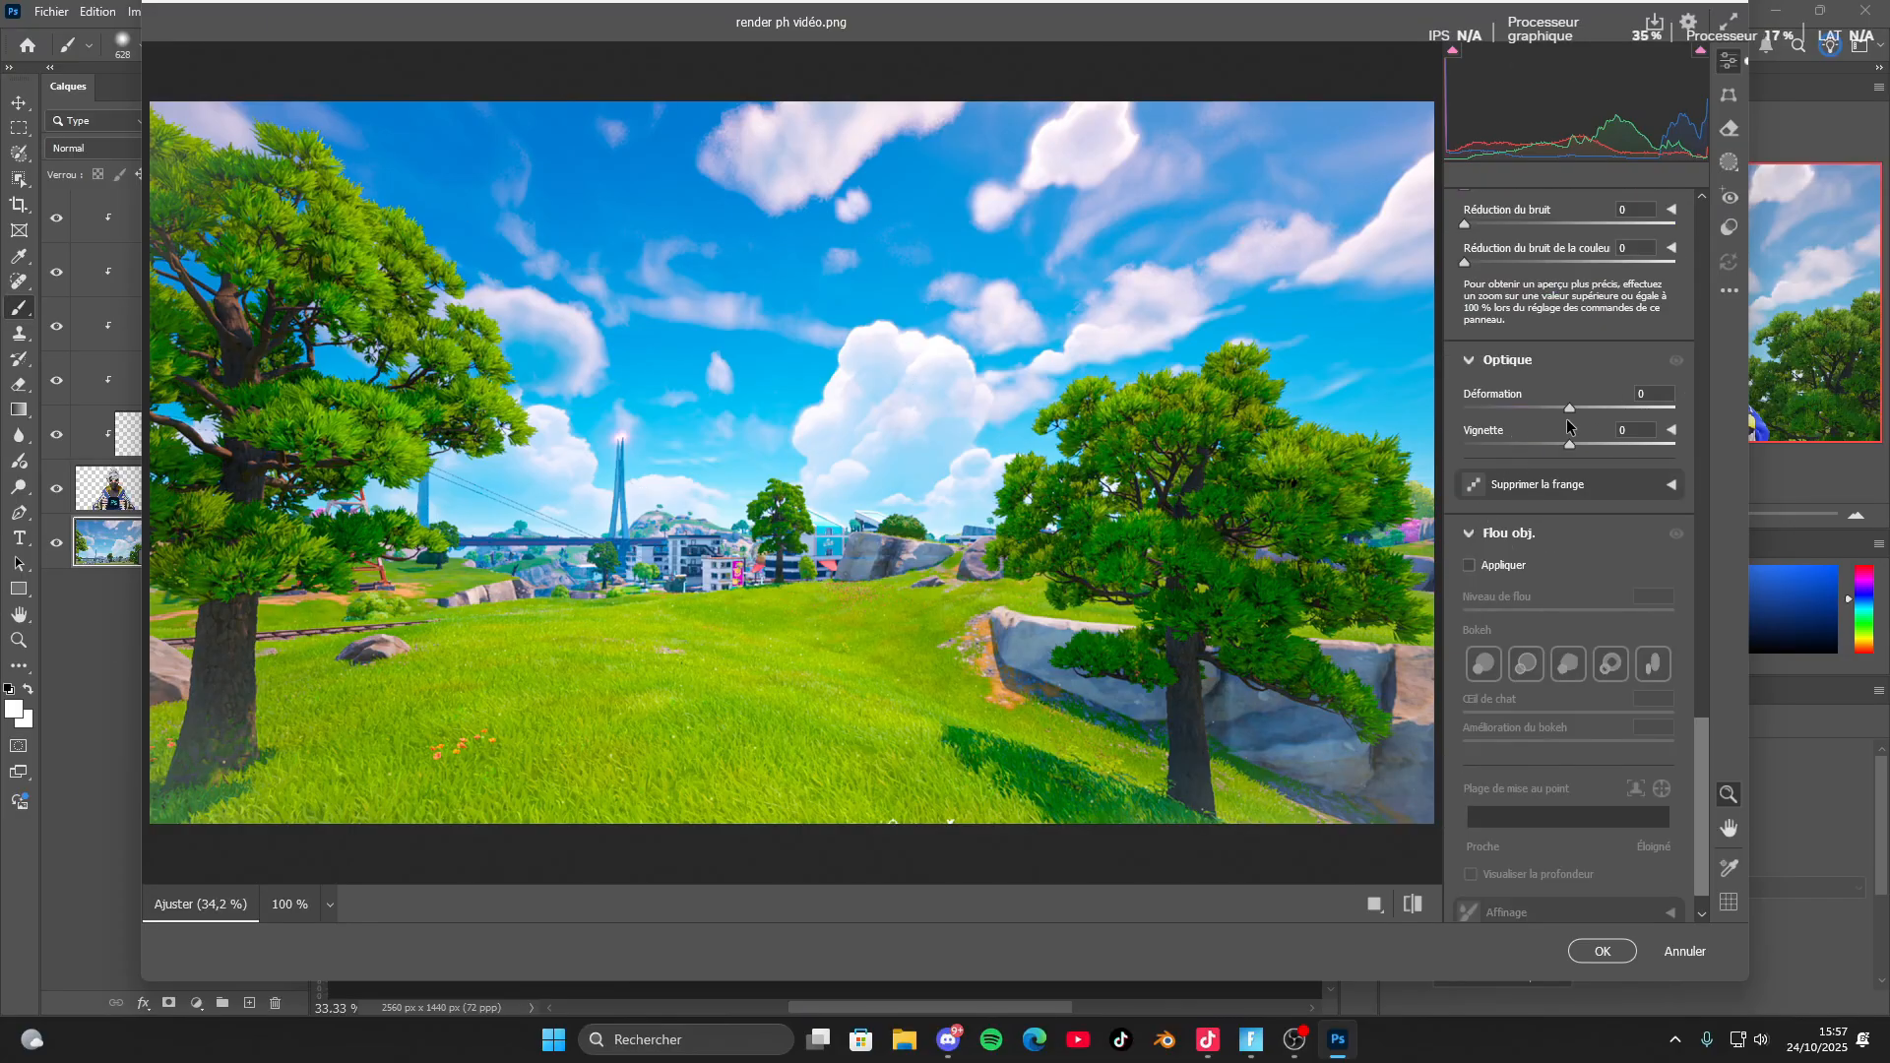
mouse_move(1575, 441)
mouse_down()
mouse_move(1603, 441)
mouse_move(1585, 453)
mouse_up()
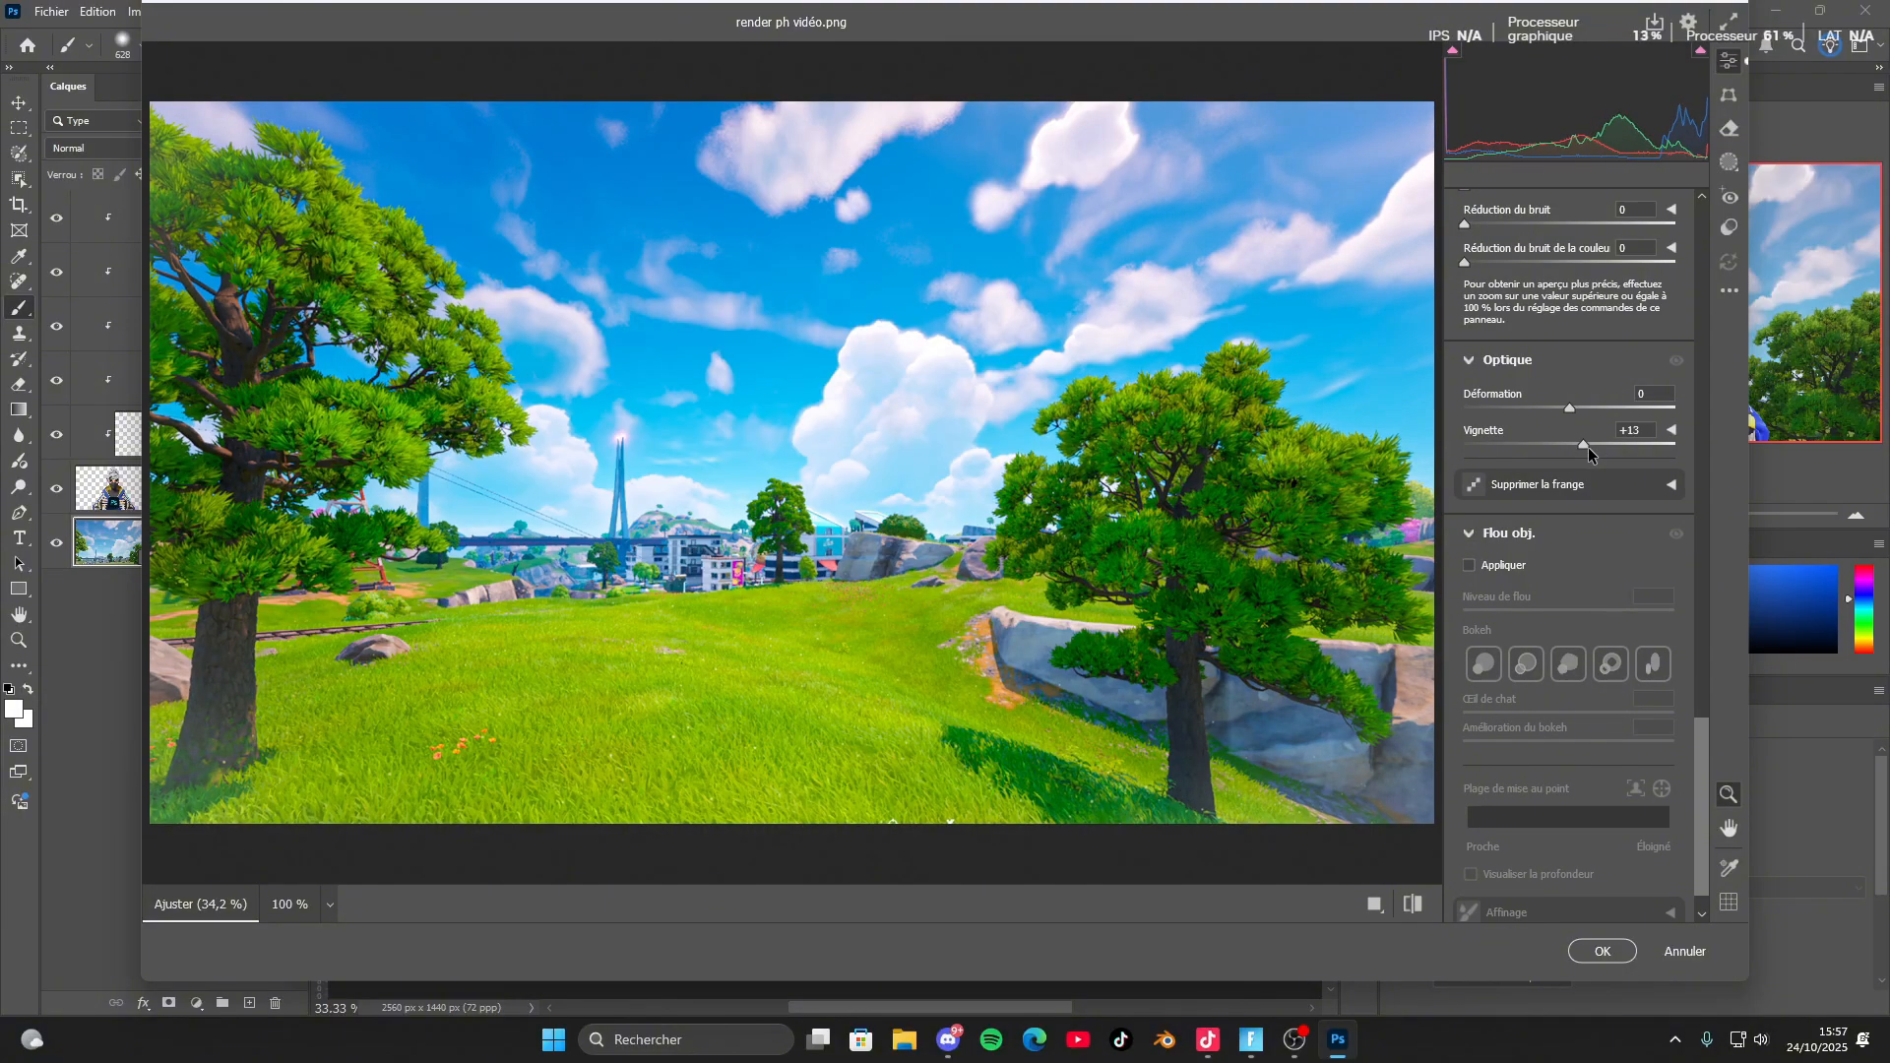
click(1602, 951)
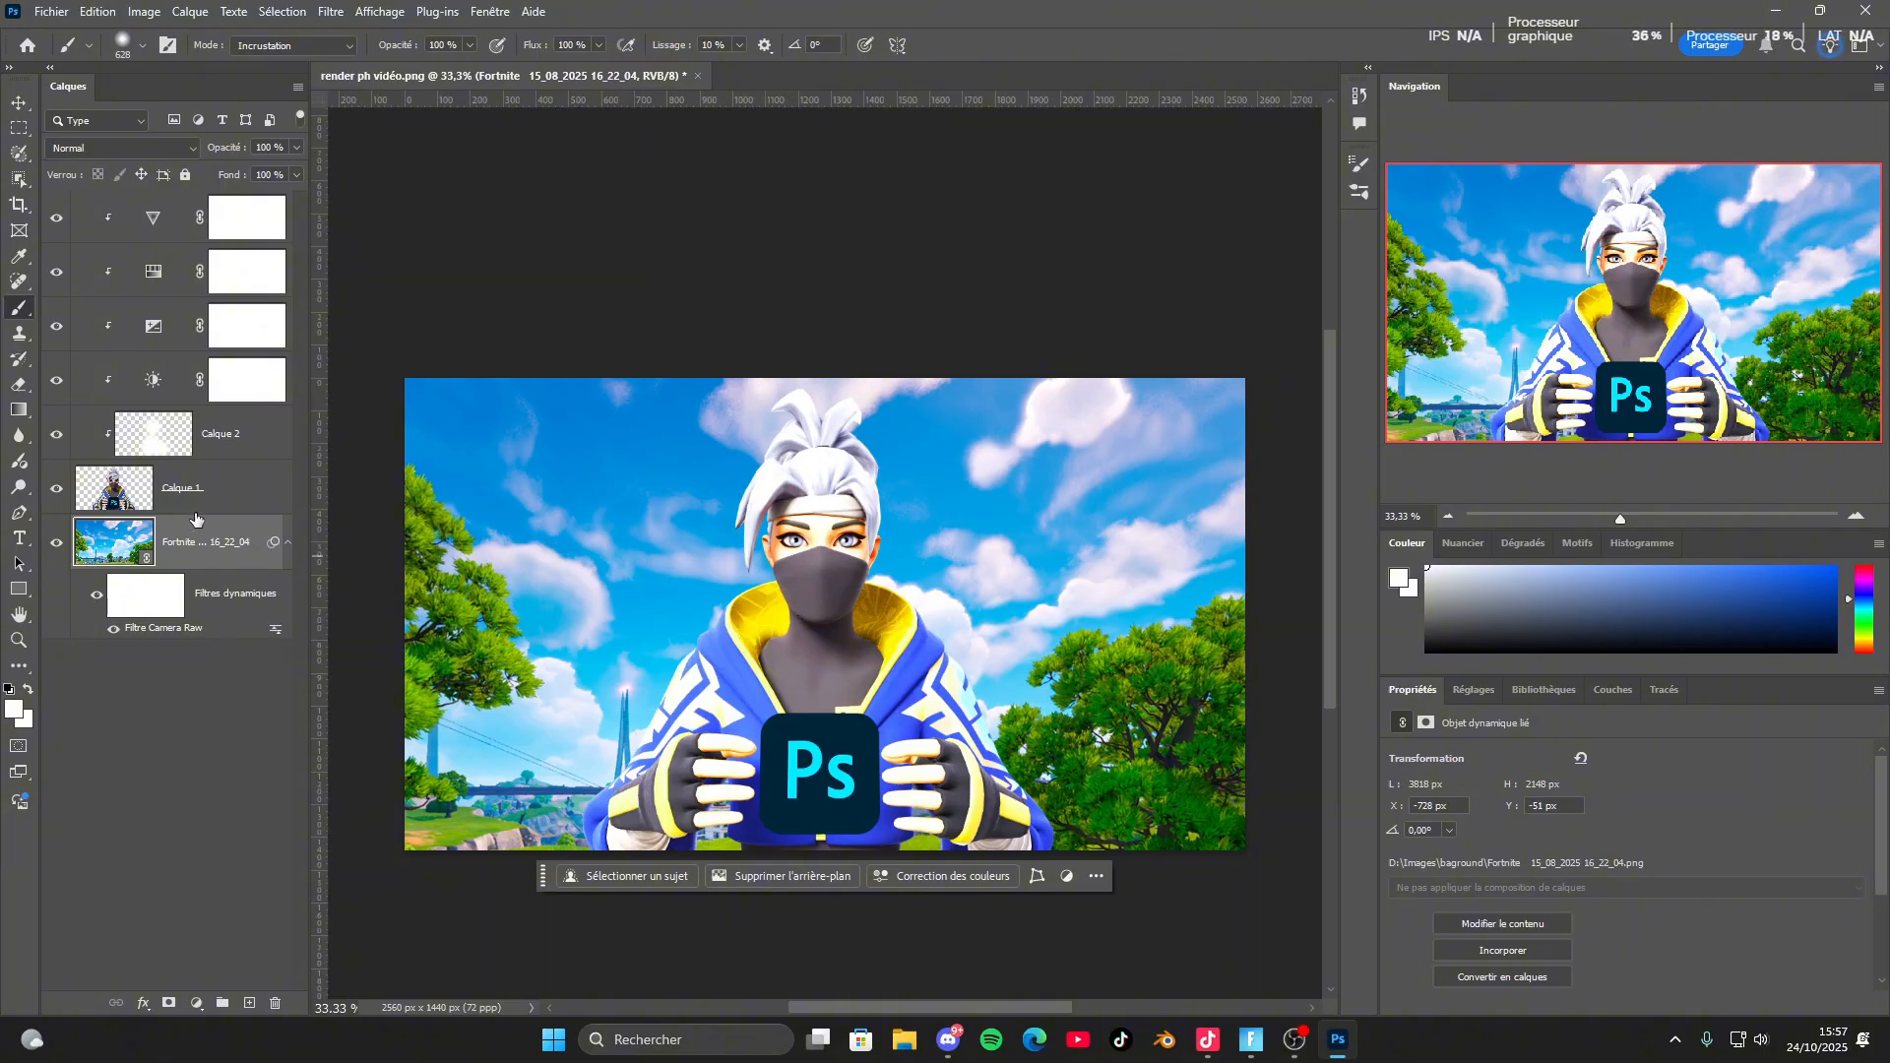
Apply a Camera Raw filter to Calque 1 with vibrance +15 and slightly increased saturation.
click(176, 490)
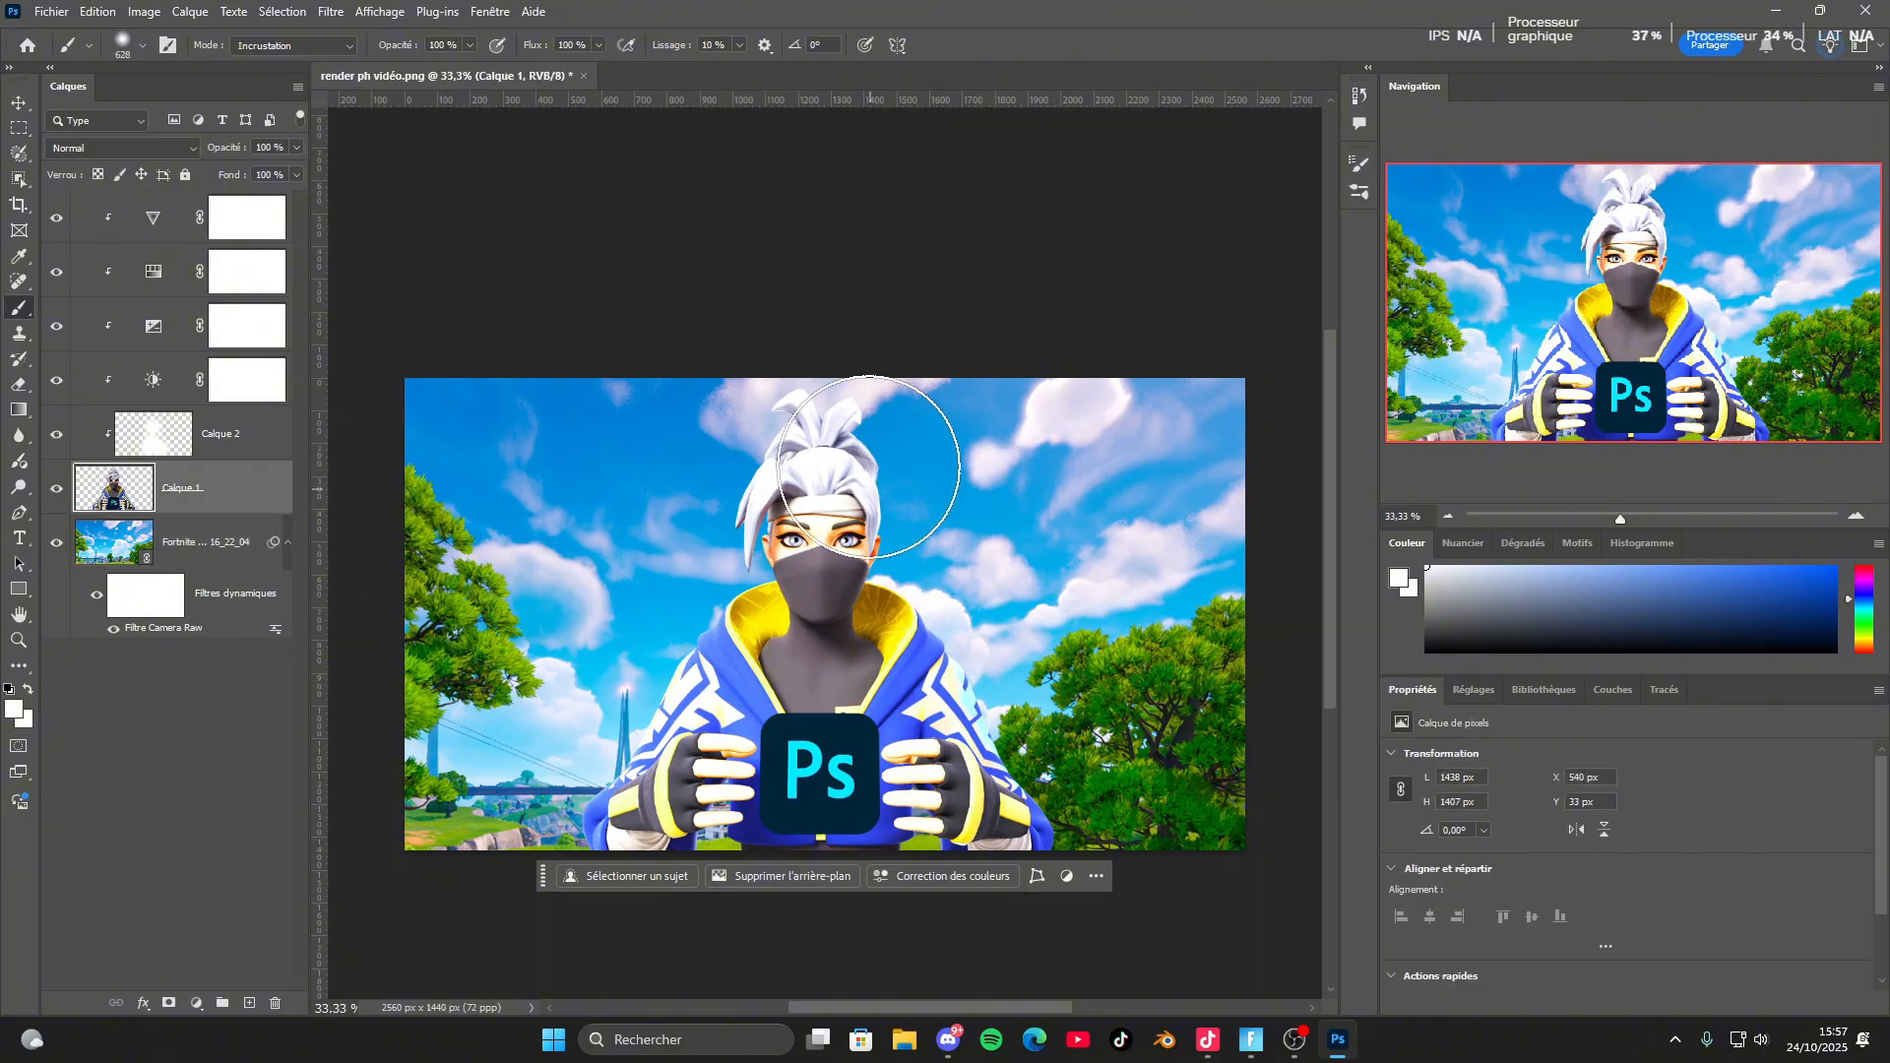
click(331, 10)
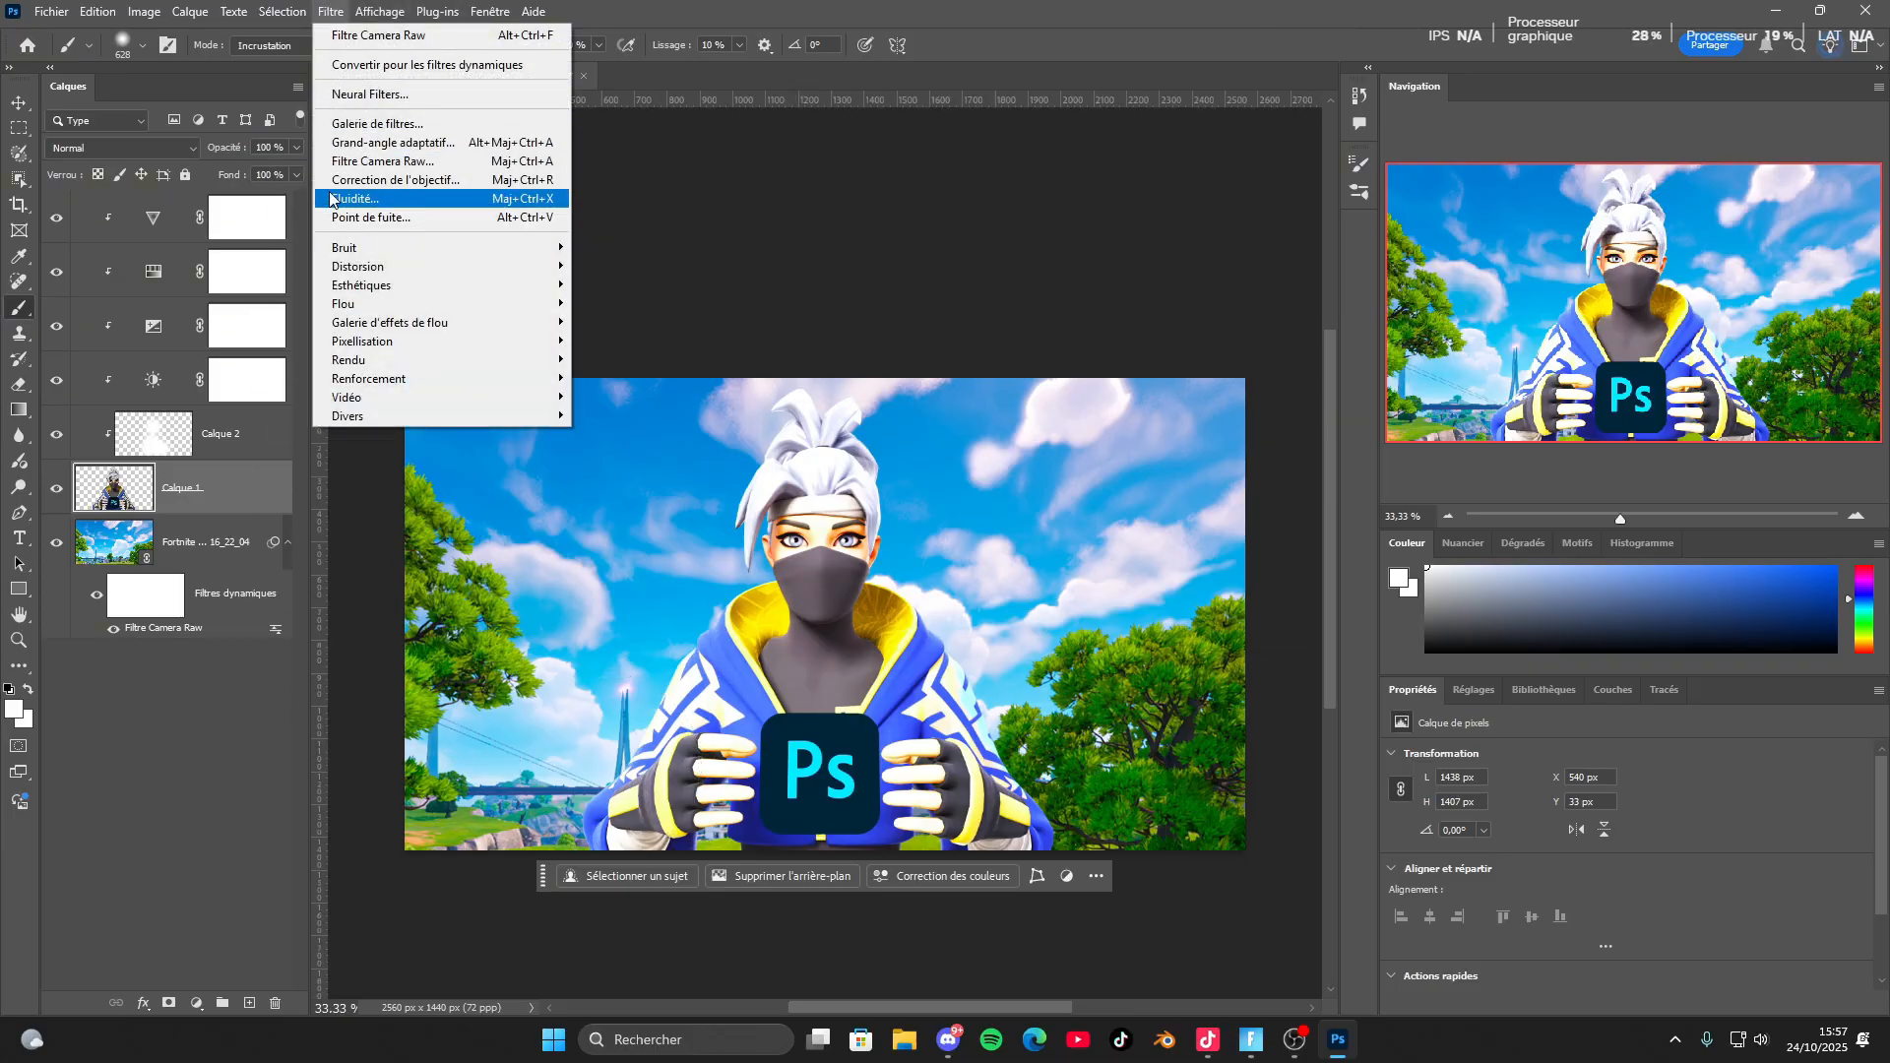
click(339, 164)
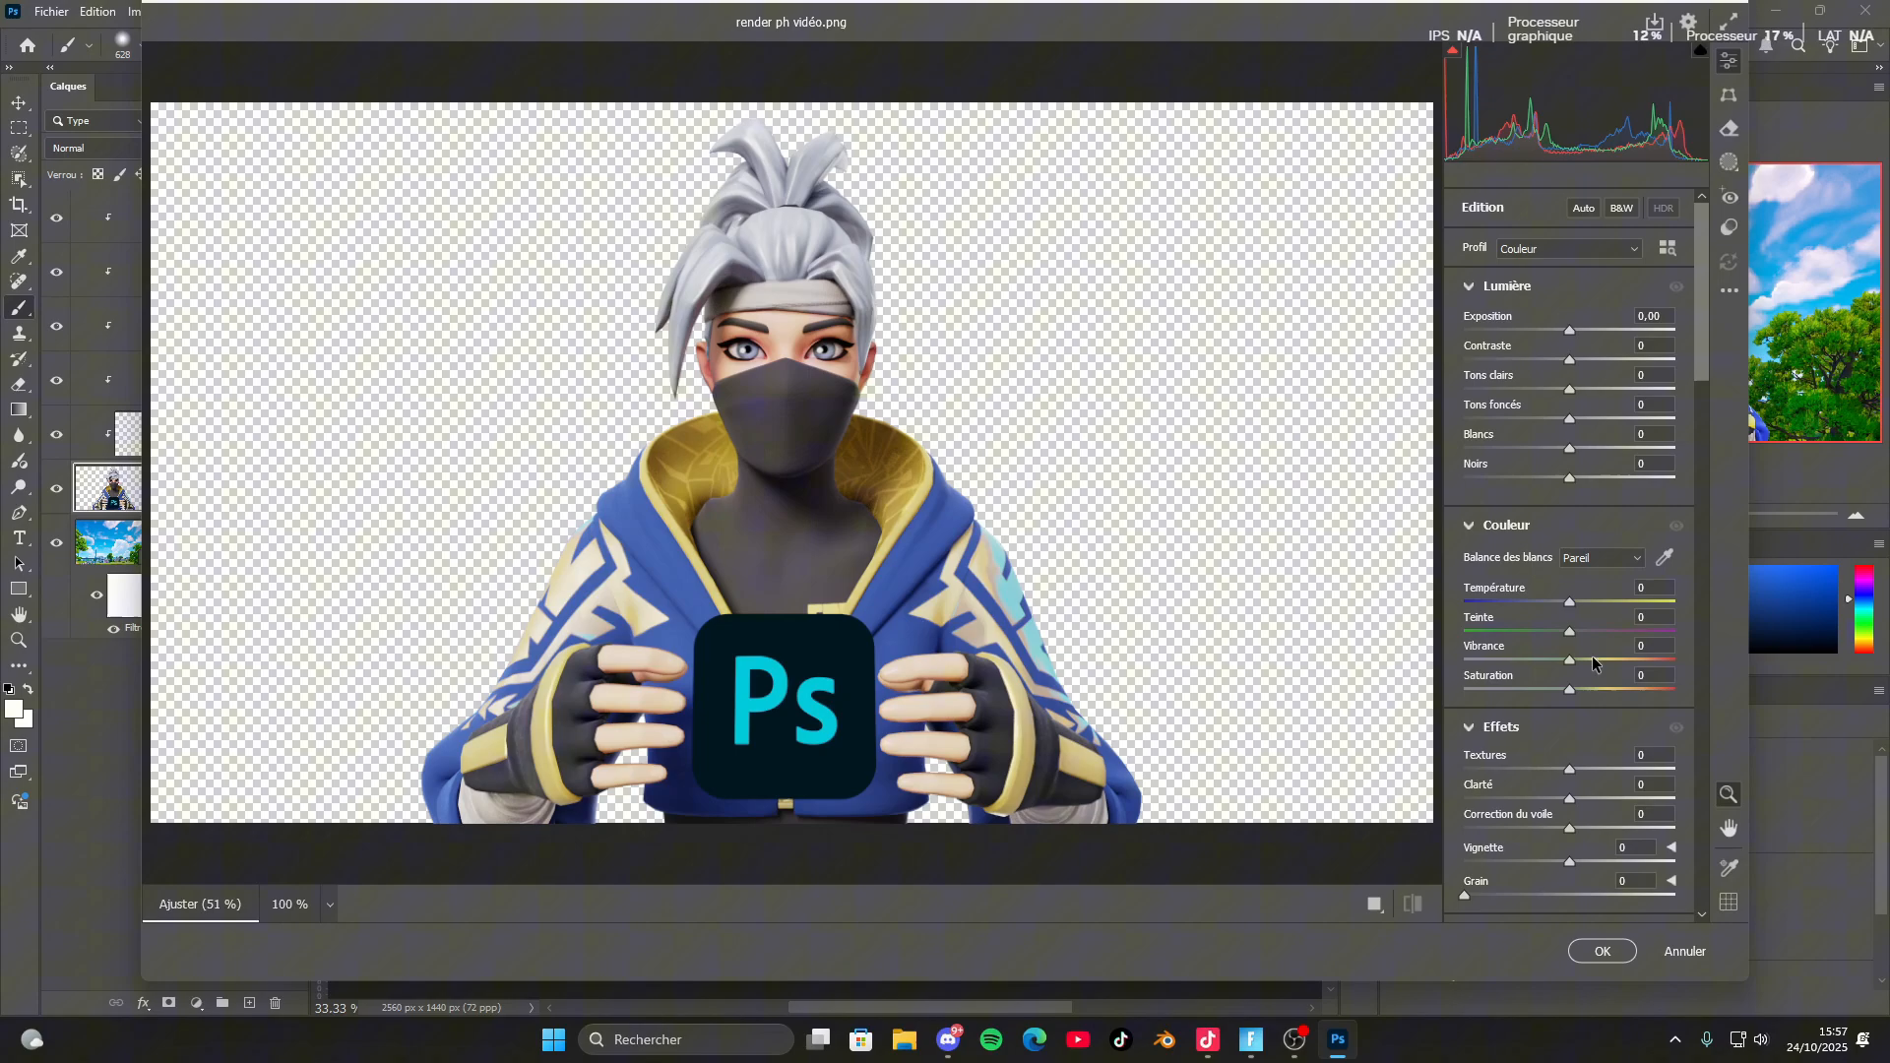
click(1585, 659)
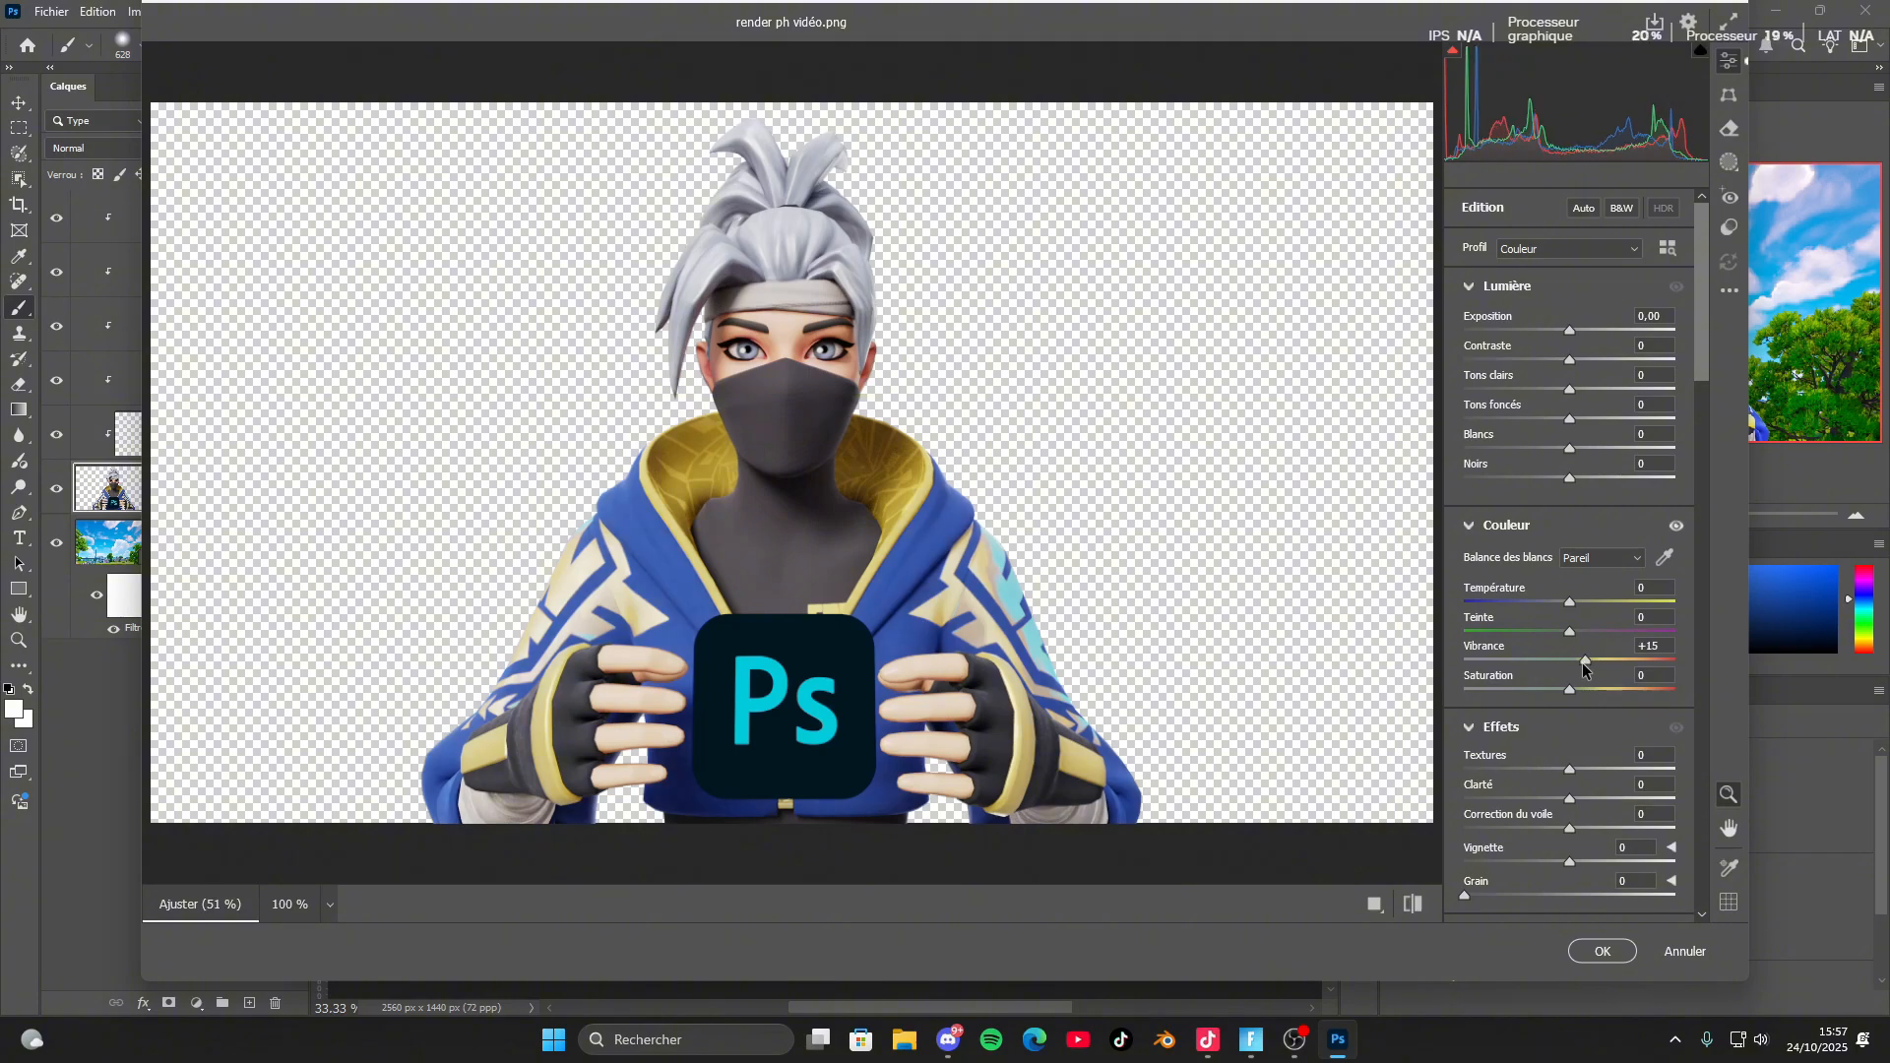
click(1586, 689)
click(1603, 951)
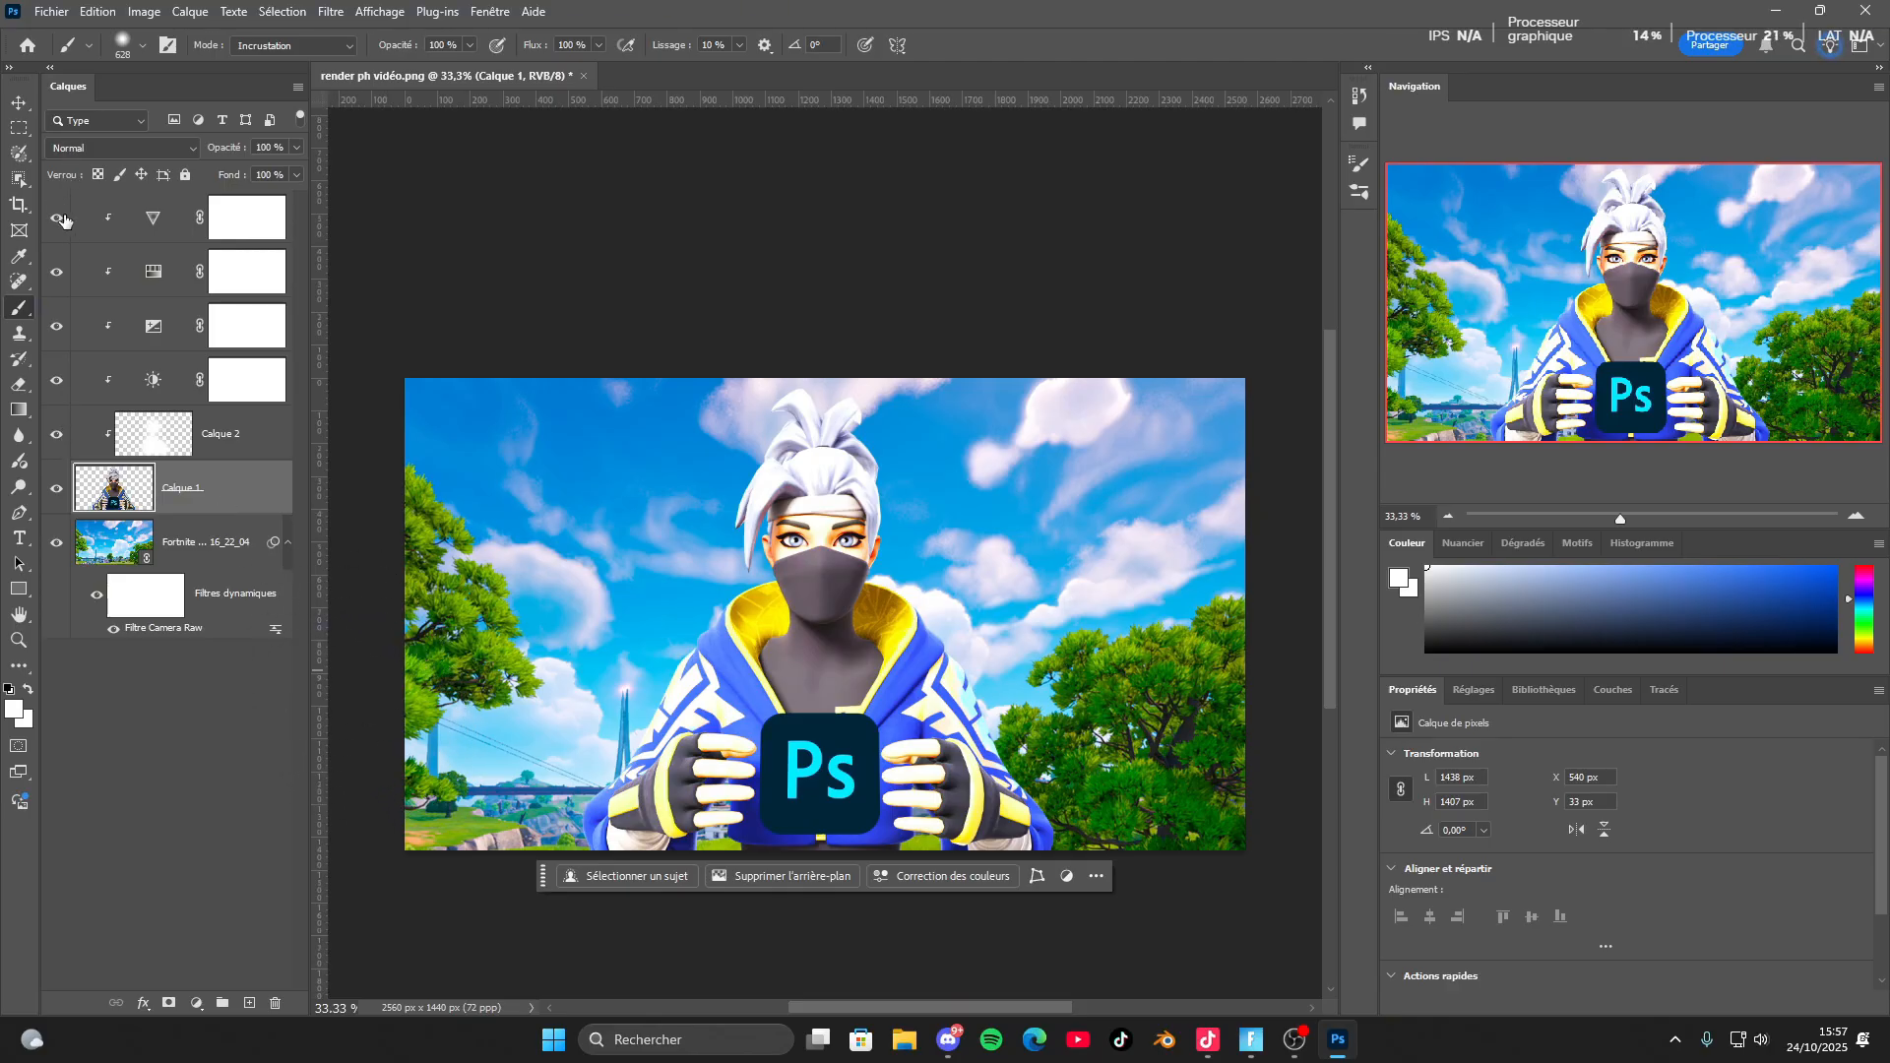
Compare the character with and without the clipped Luminosité/Contraste adjustment, and reduce that adjustment's brightness slightly.
click(56, 380)
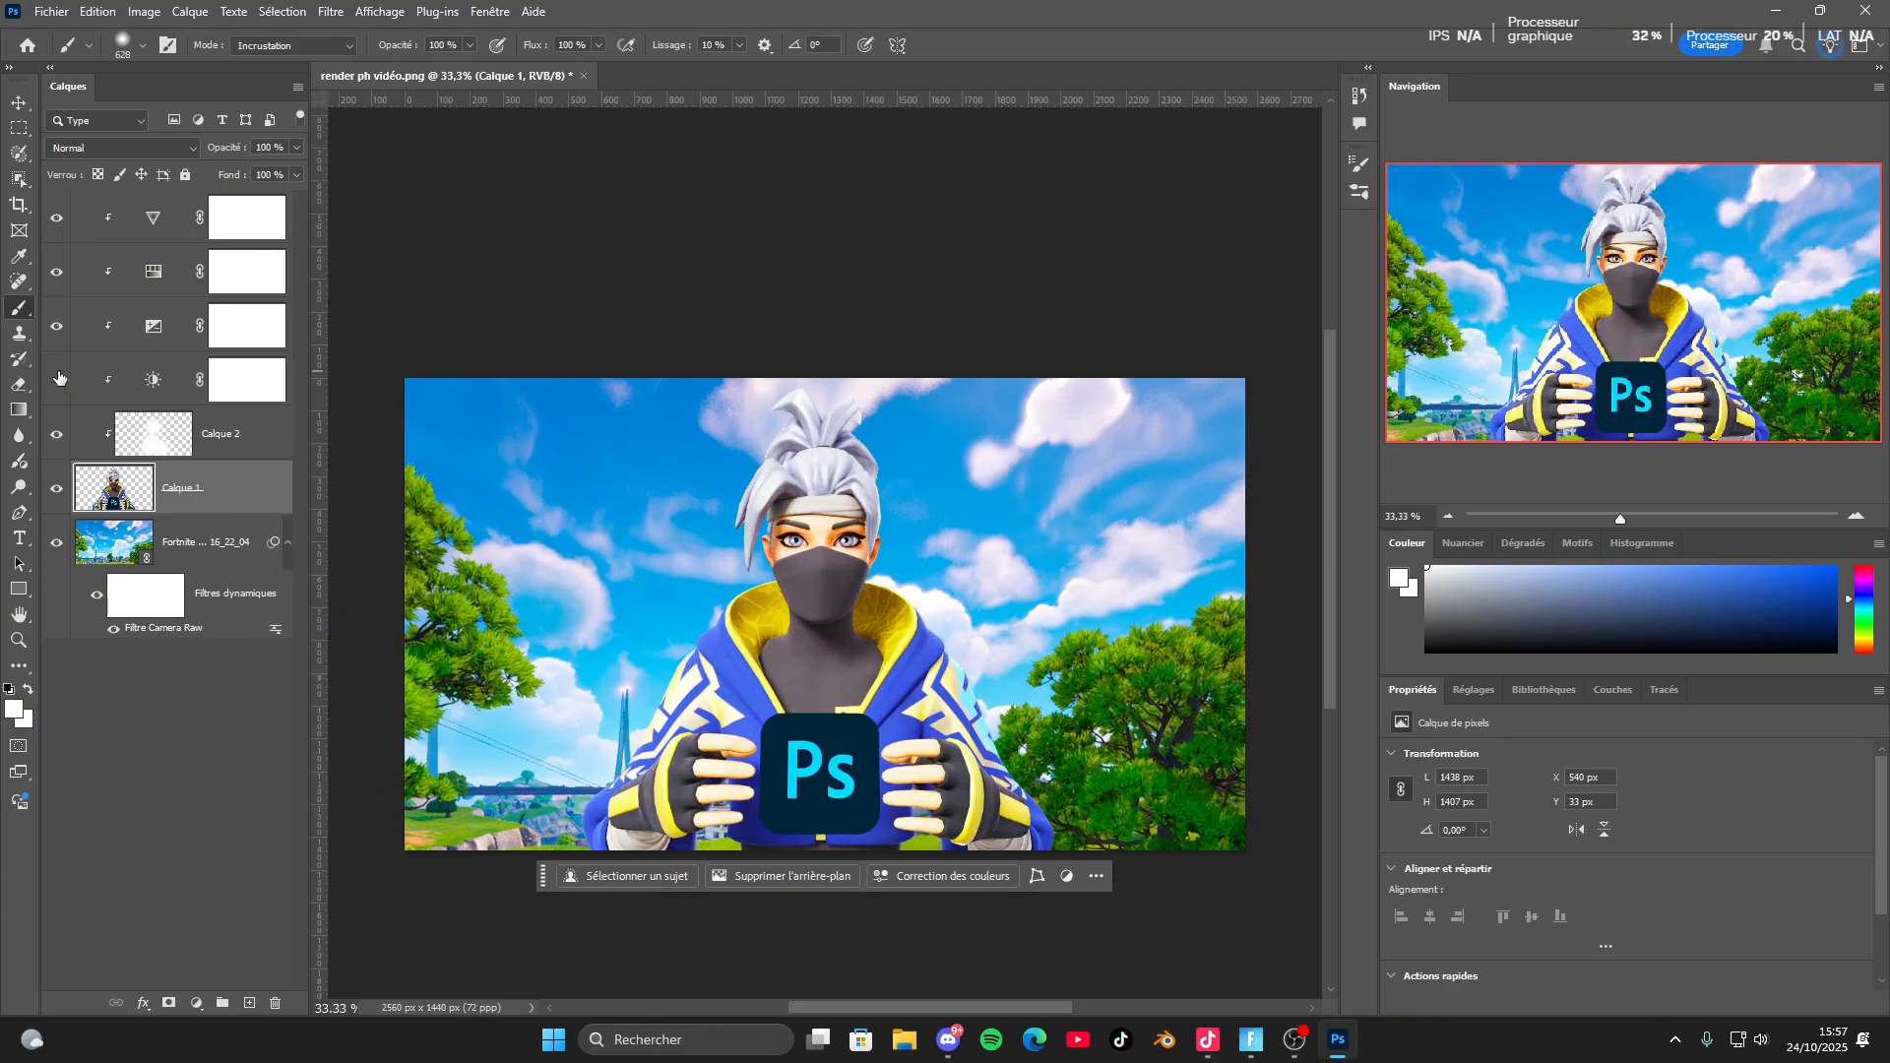
click(88, 391)
click(56, 383)
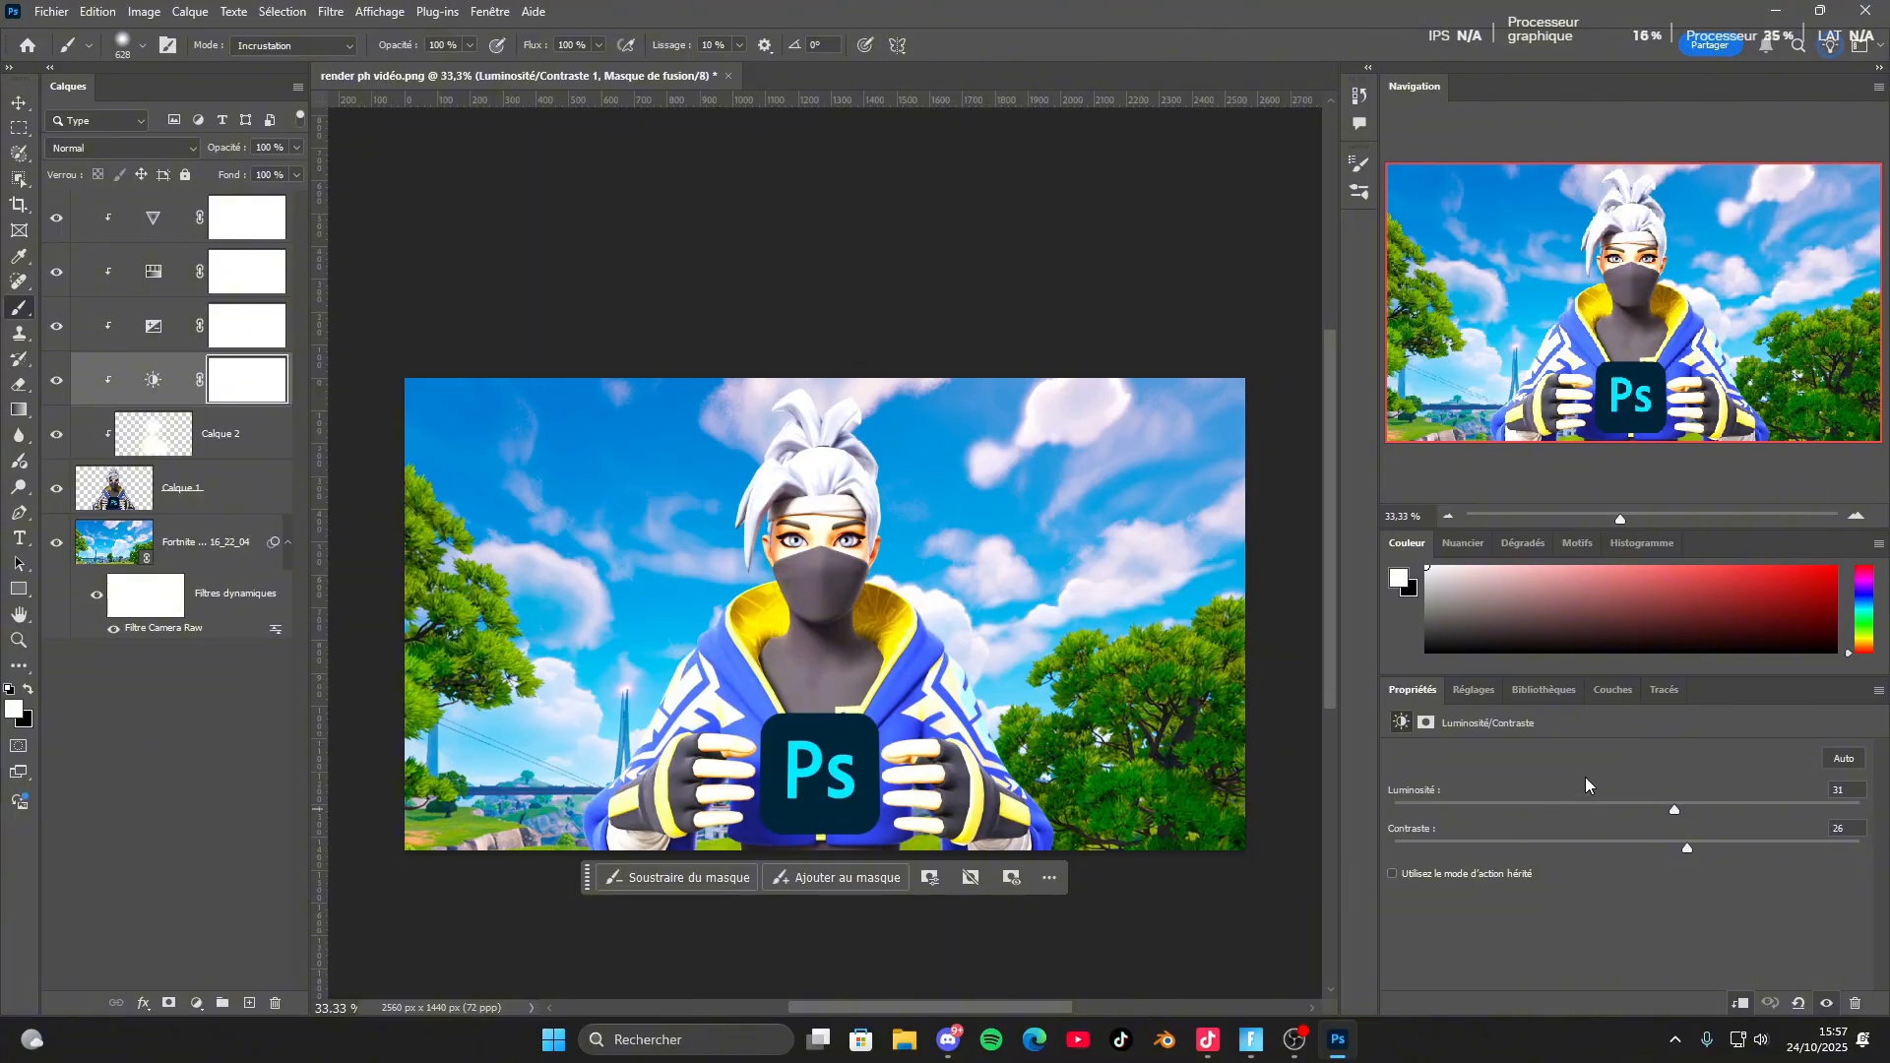
mouse_move(1668, 807)
mouse_down()
mouse_move(1521, 812)
mouse_move(1618, 815)
mouse_move(1571, 848)
mouse_move(1660, 849)
mouse_move(1581, 805)
mouse_move(1633, 802)
mouse_up()
click(126, 343)
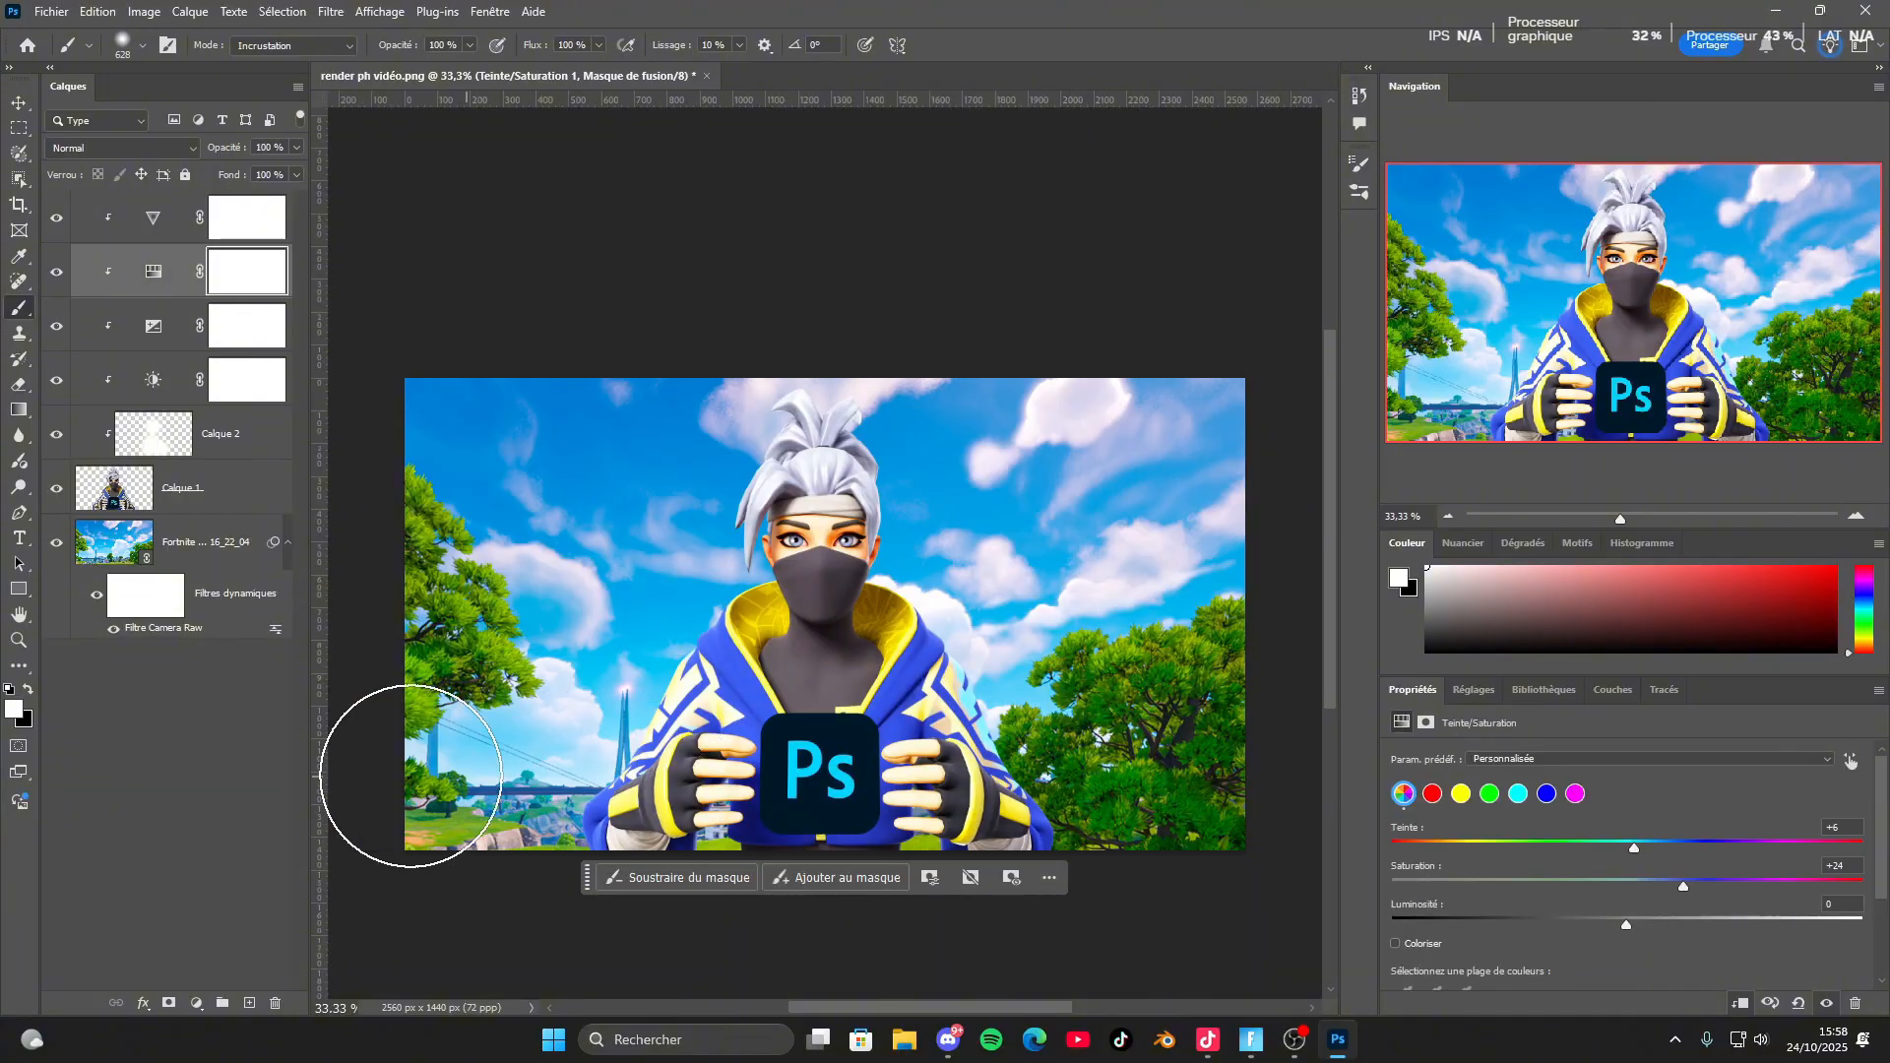
Rasterize the Fortnite background smart object by attempting a Blur tool stroke on it.
click(187, 539)
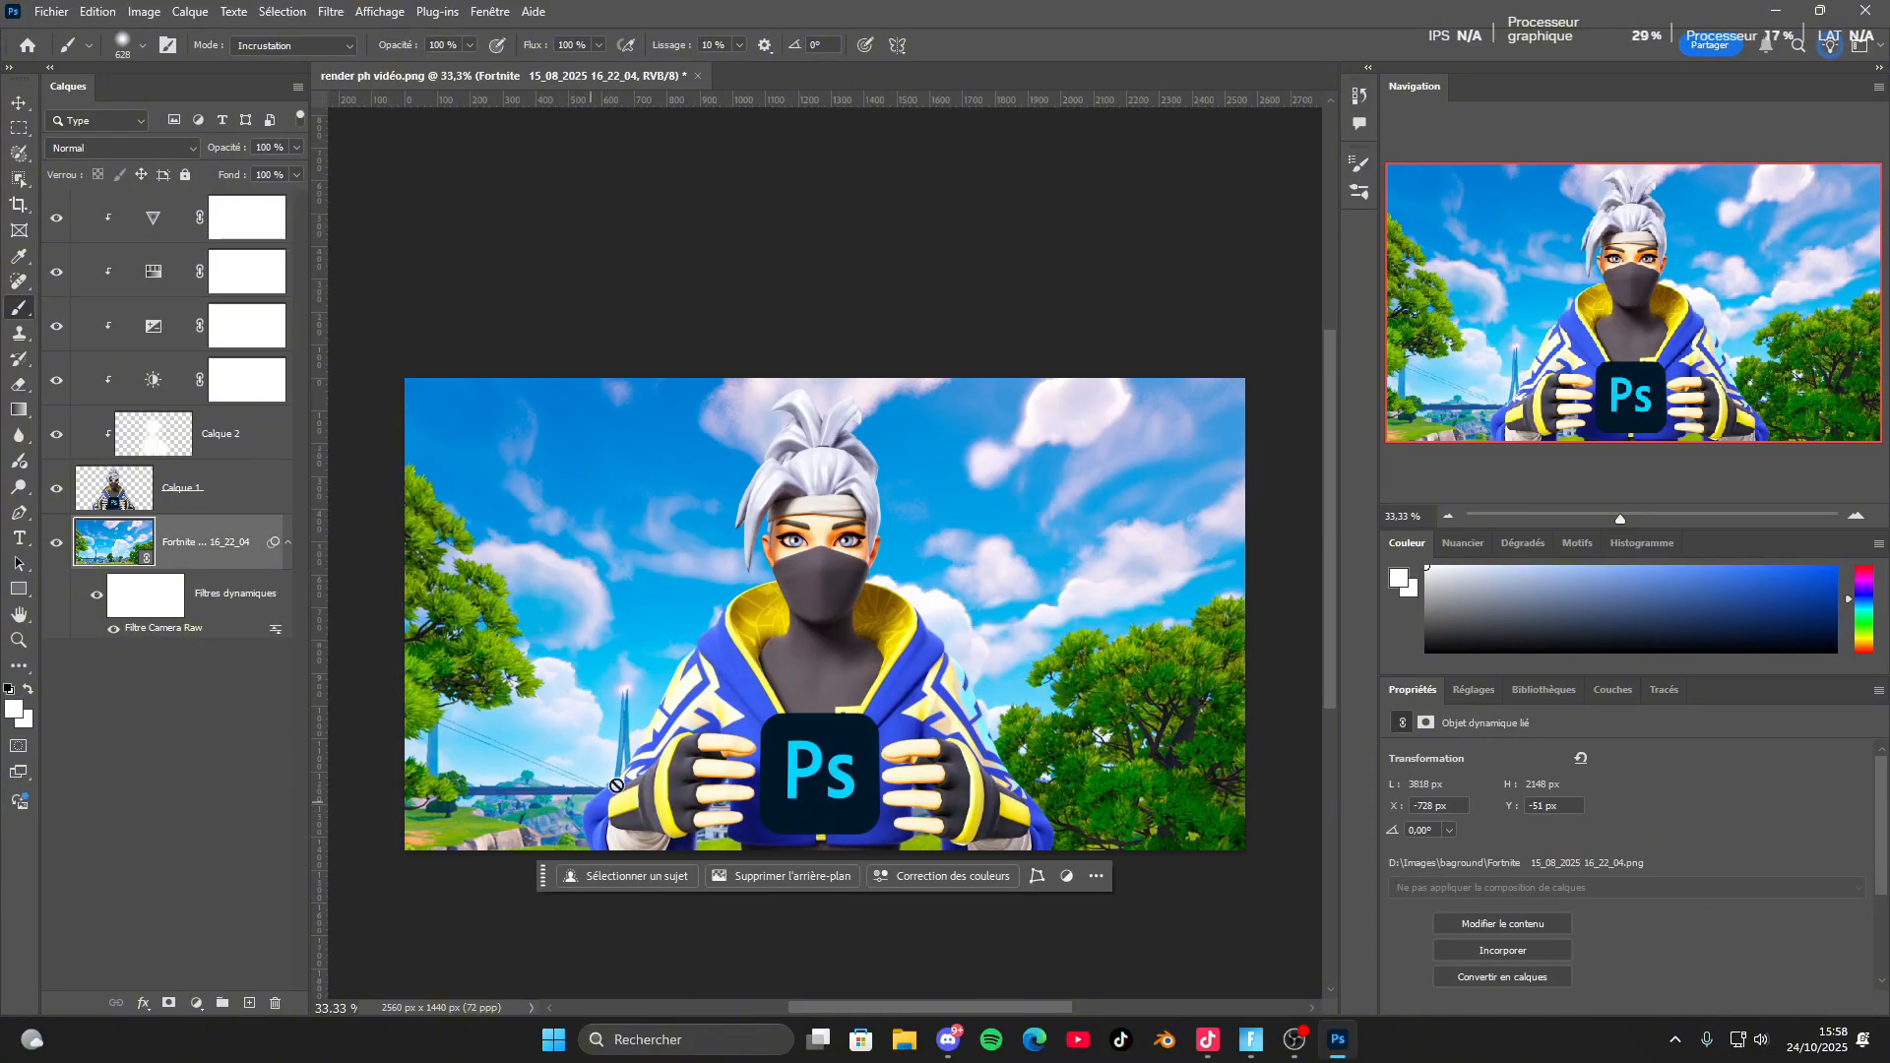
click(20, 436)
click(496, 532)
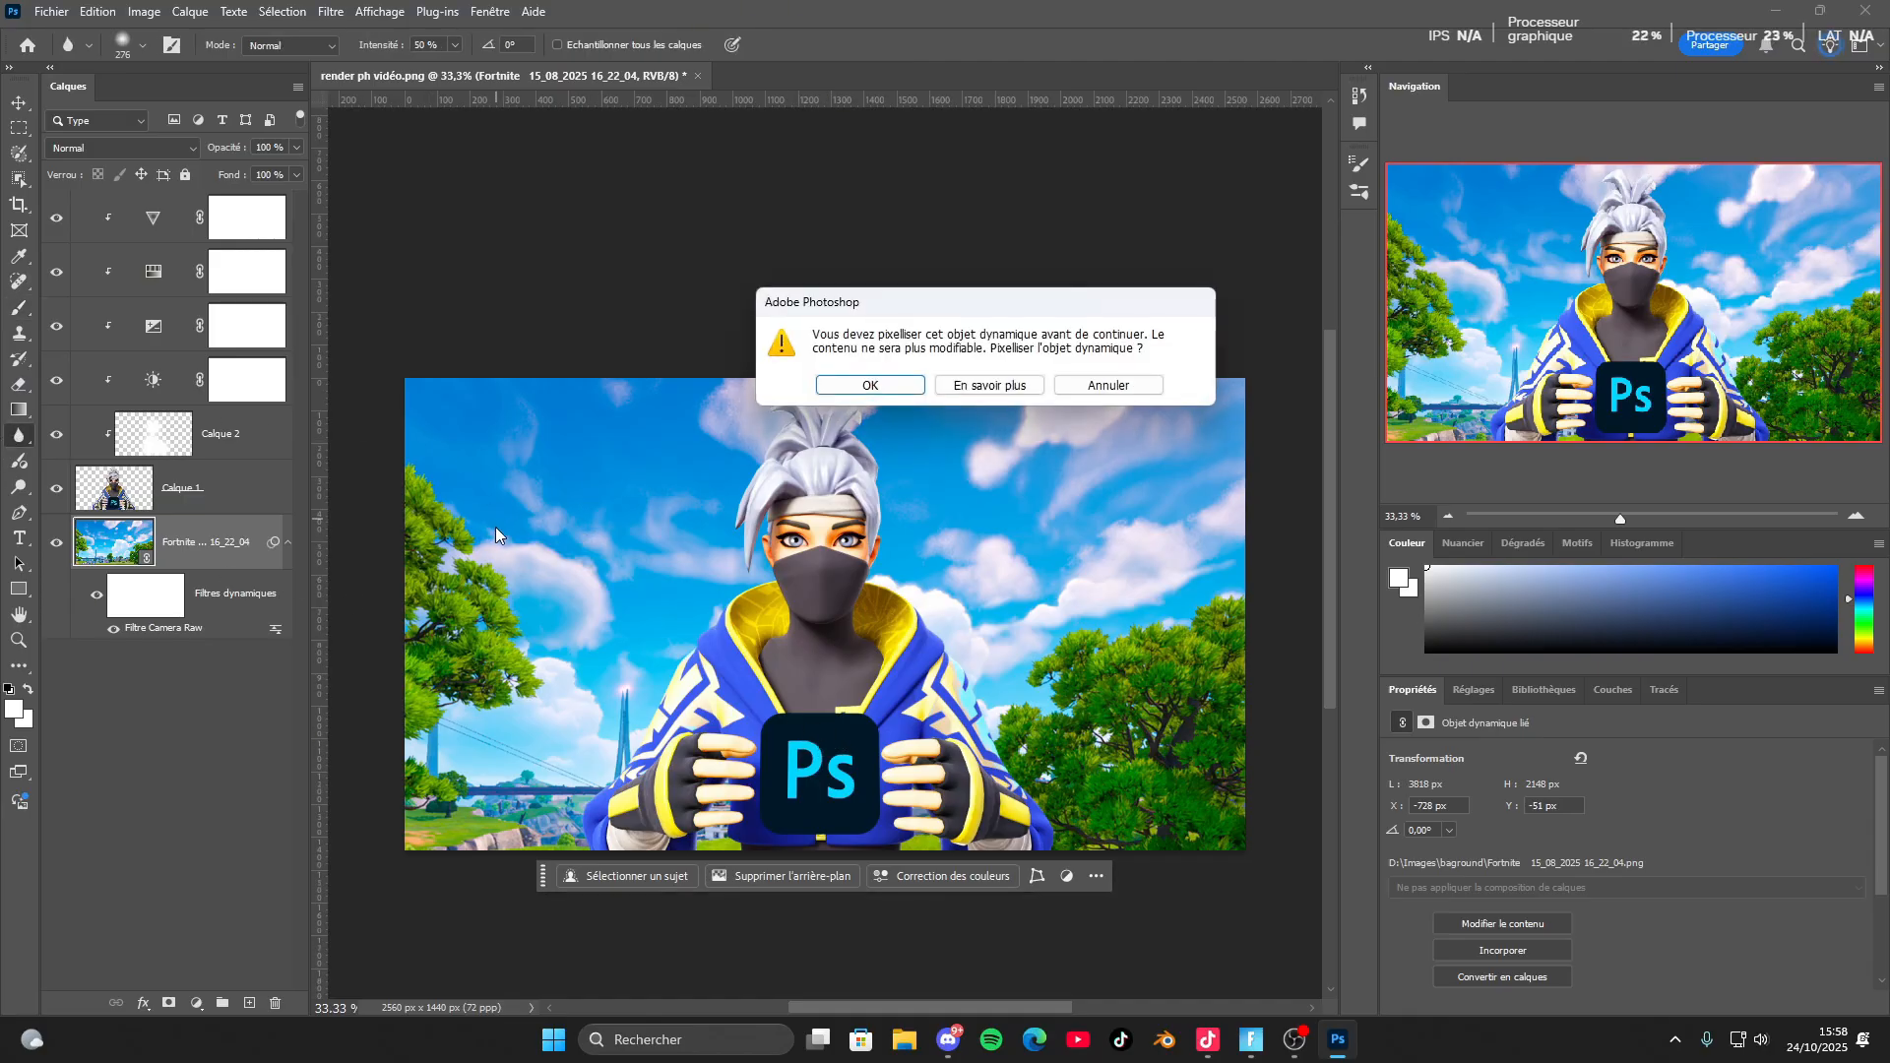
click(847, 389)
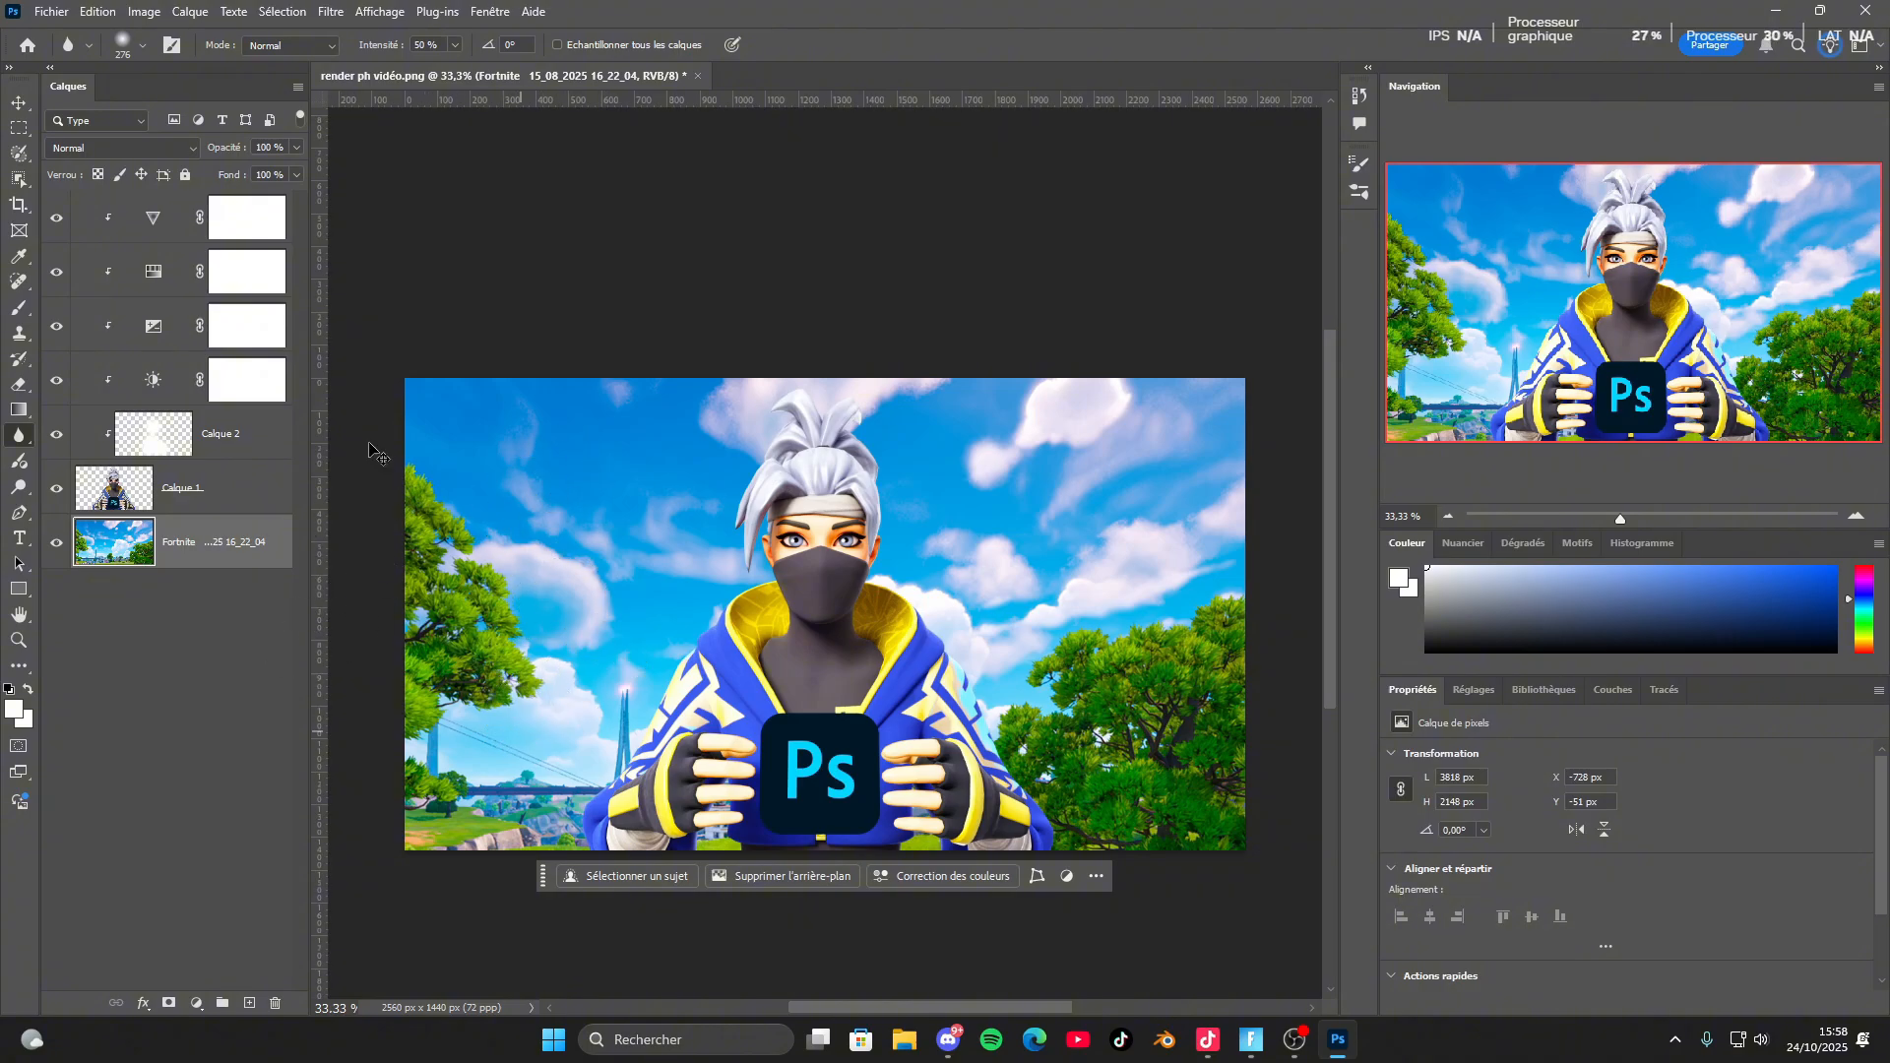
Apply a directional blur (Flou directionnel) to the background layer with angle 20° and distance 12 pixels.
click(333, 11)
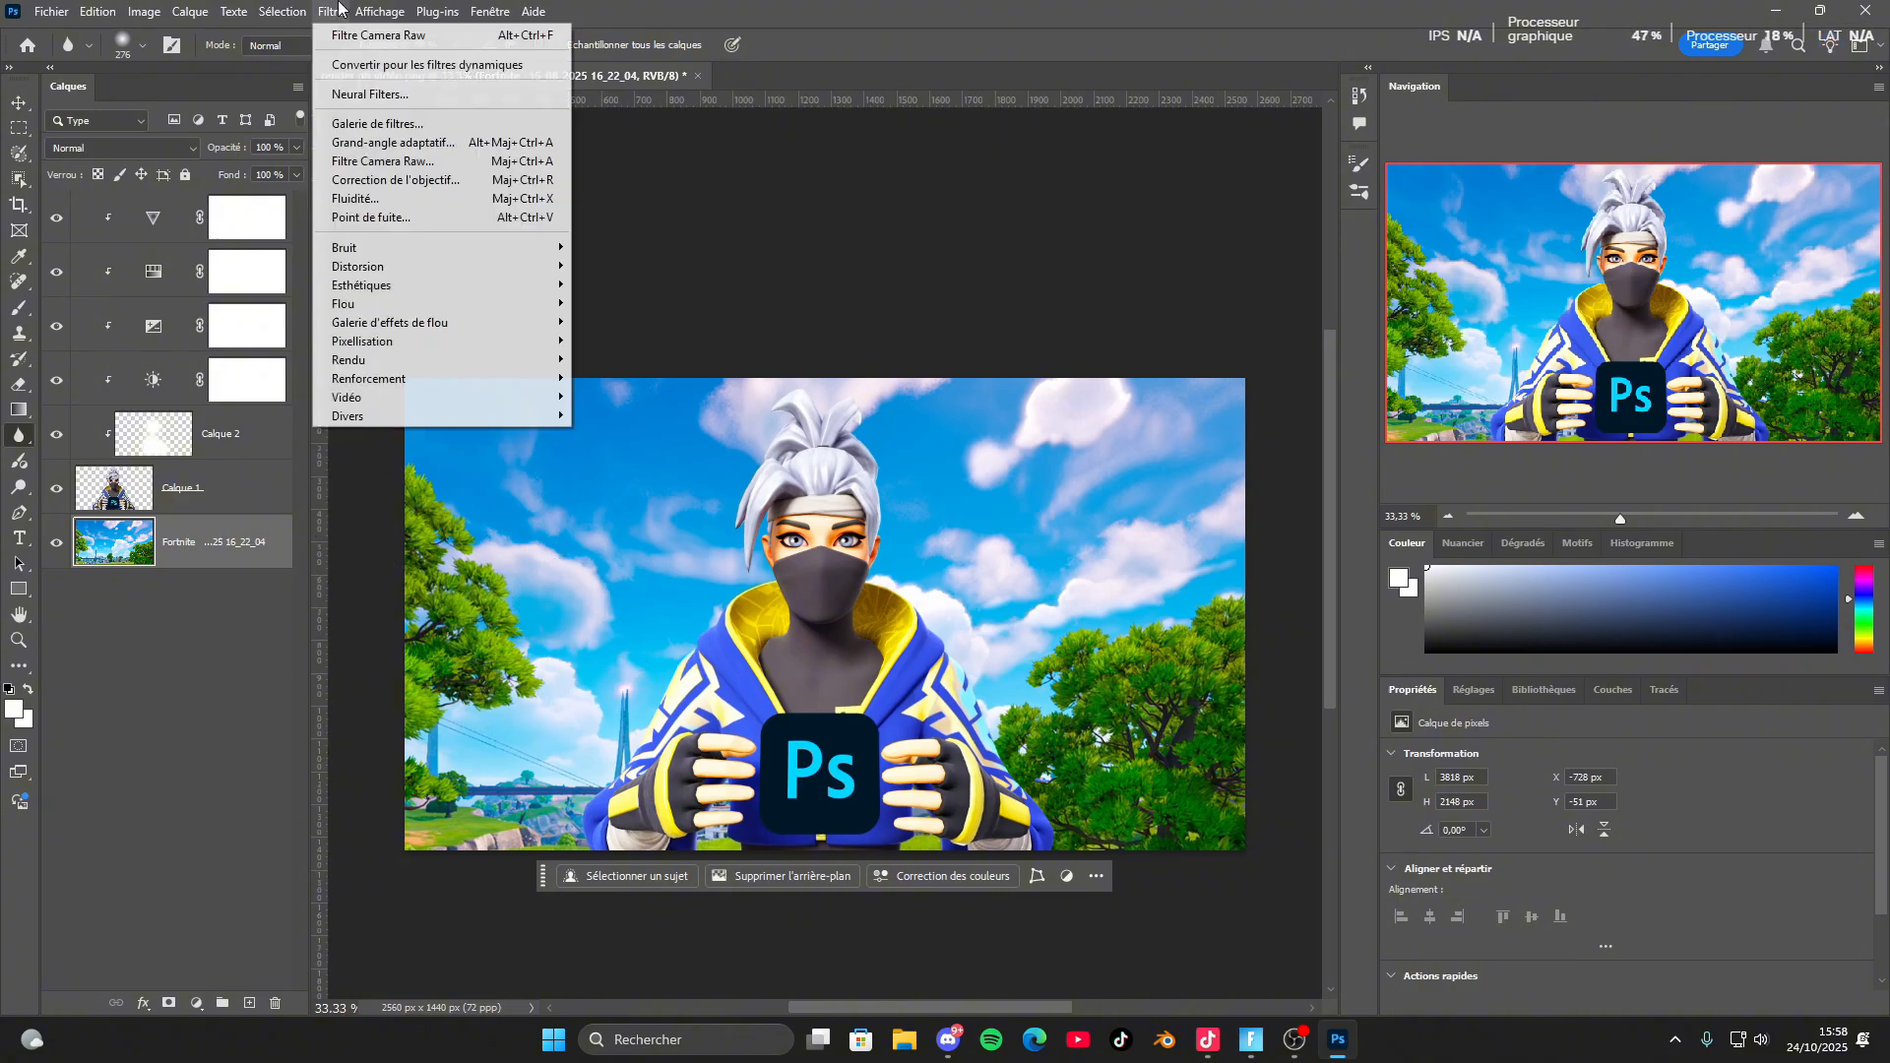
mouse_move(473, 303)
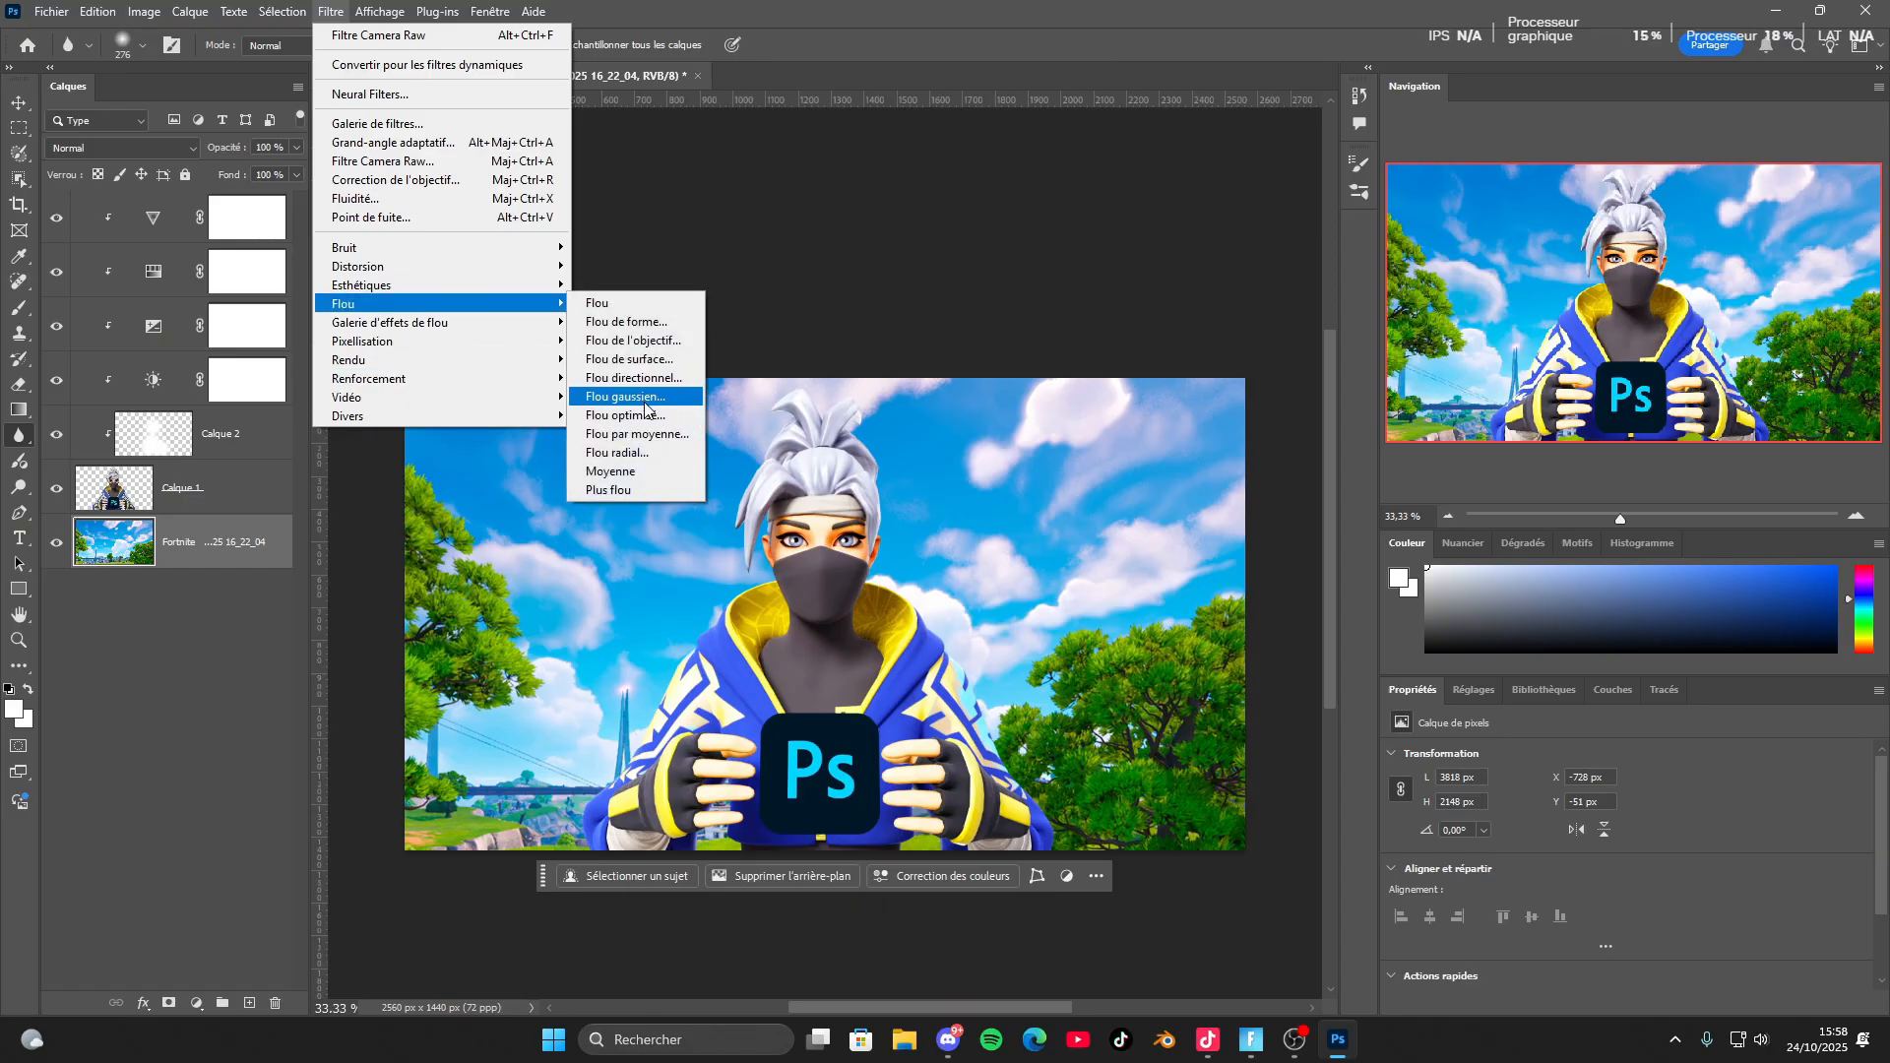
click(631, 378)
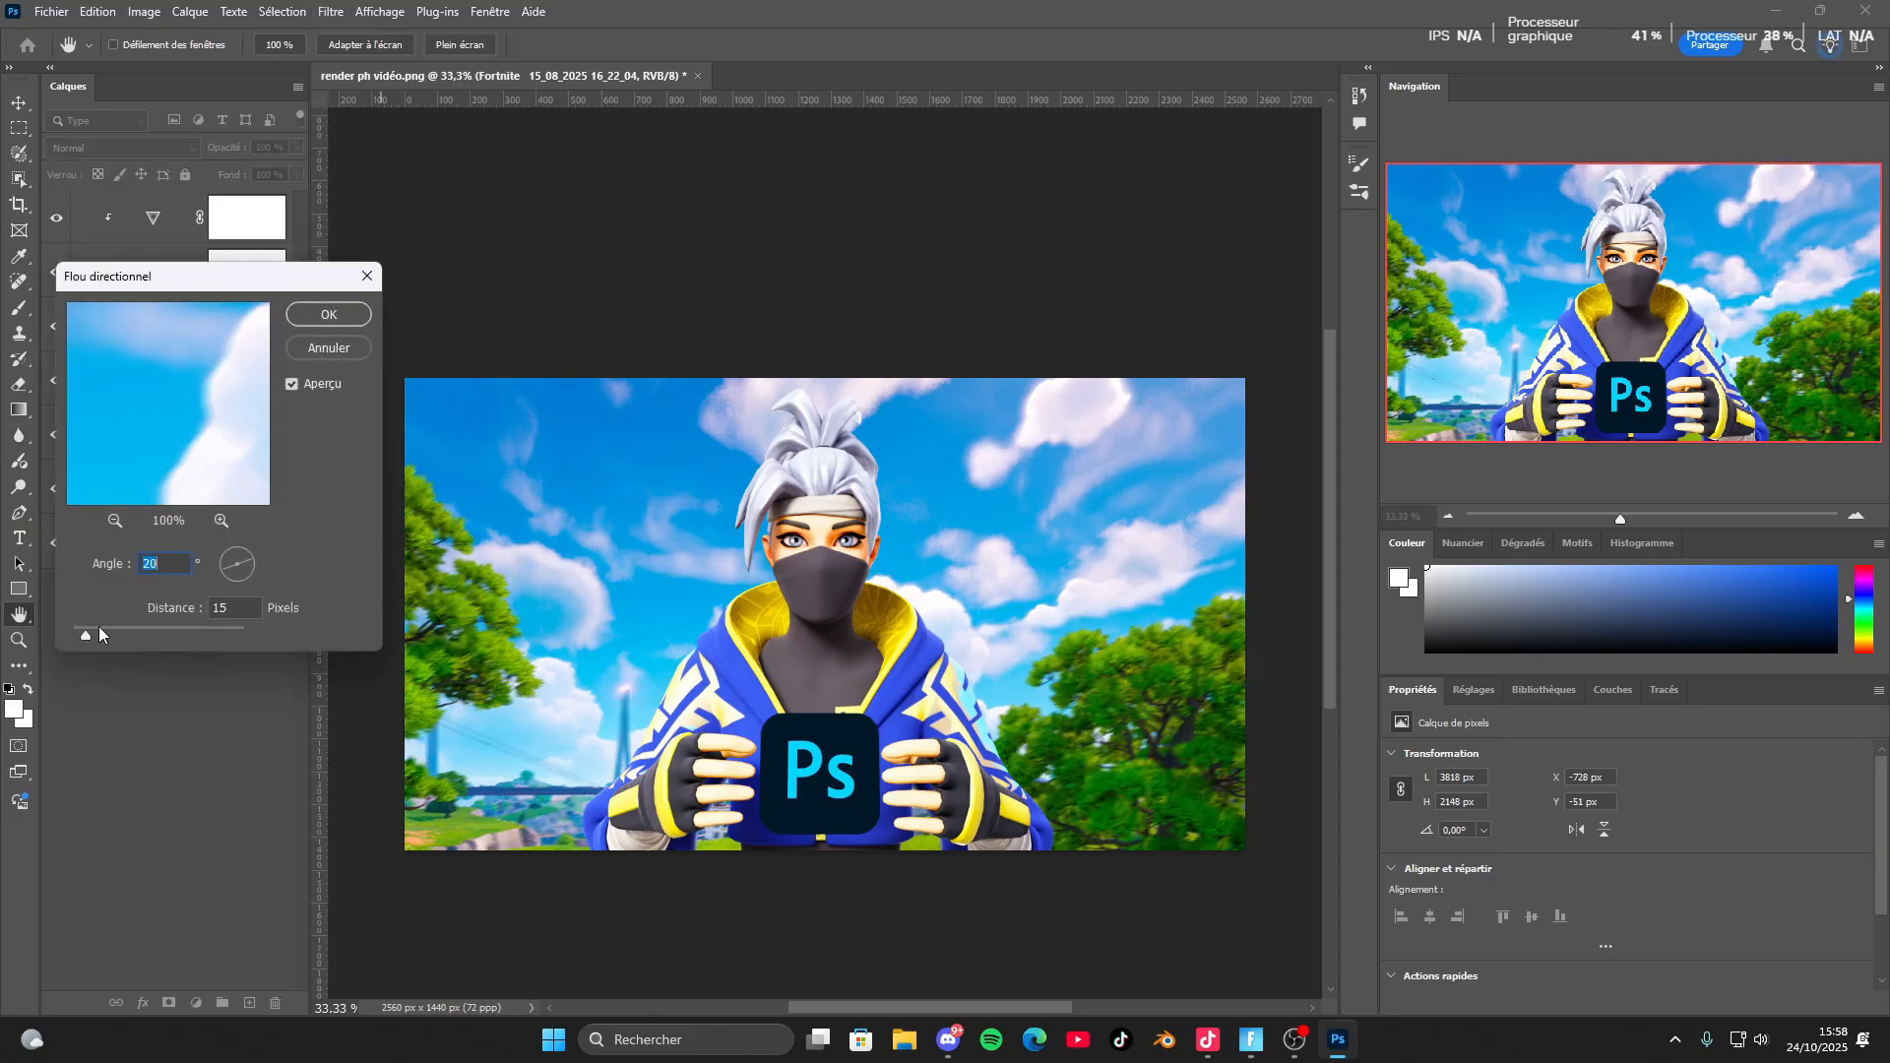
drag(85, 631, 117, 631)
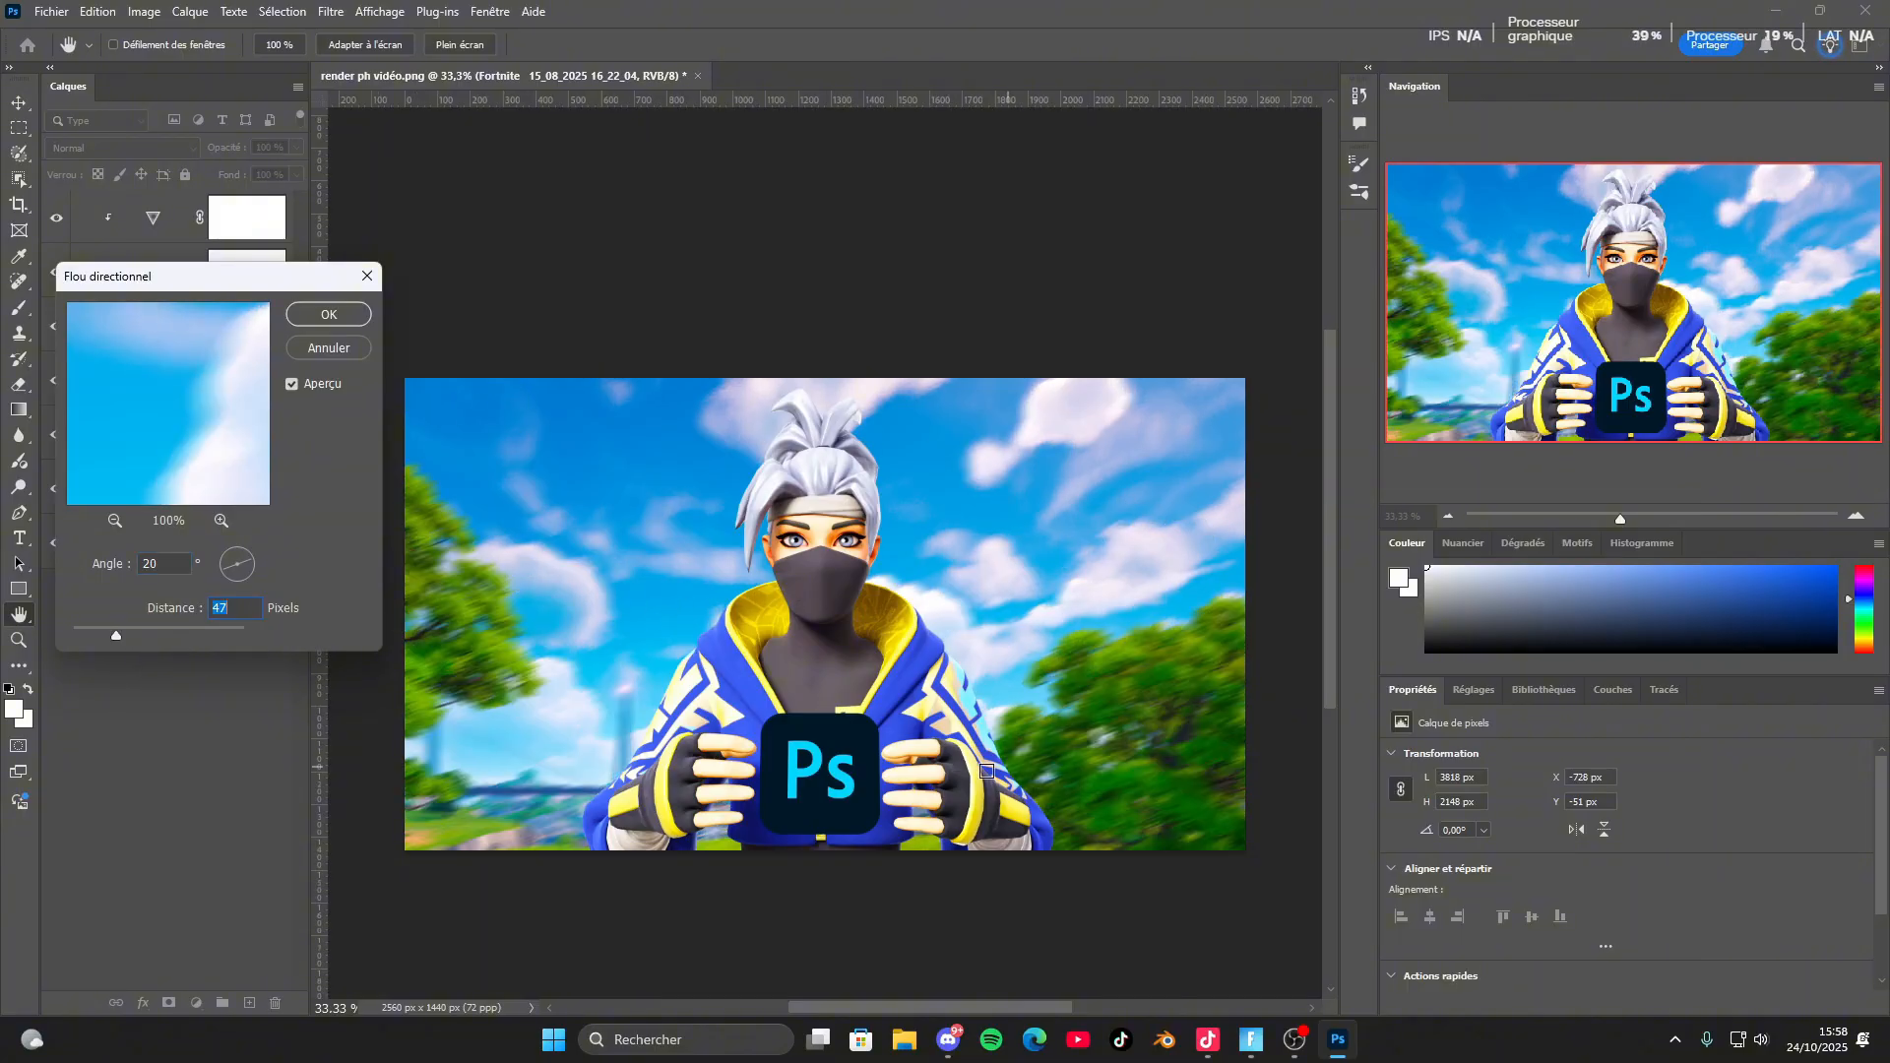
click(96, 631)
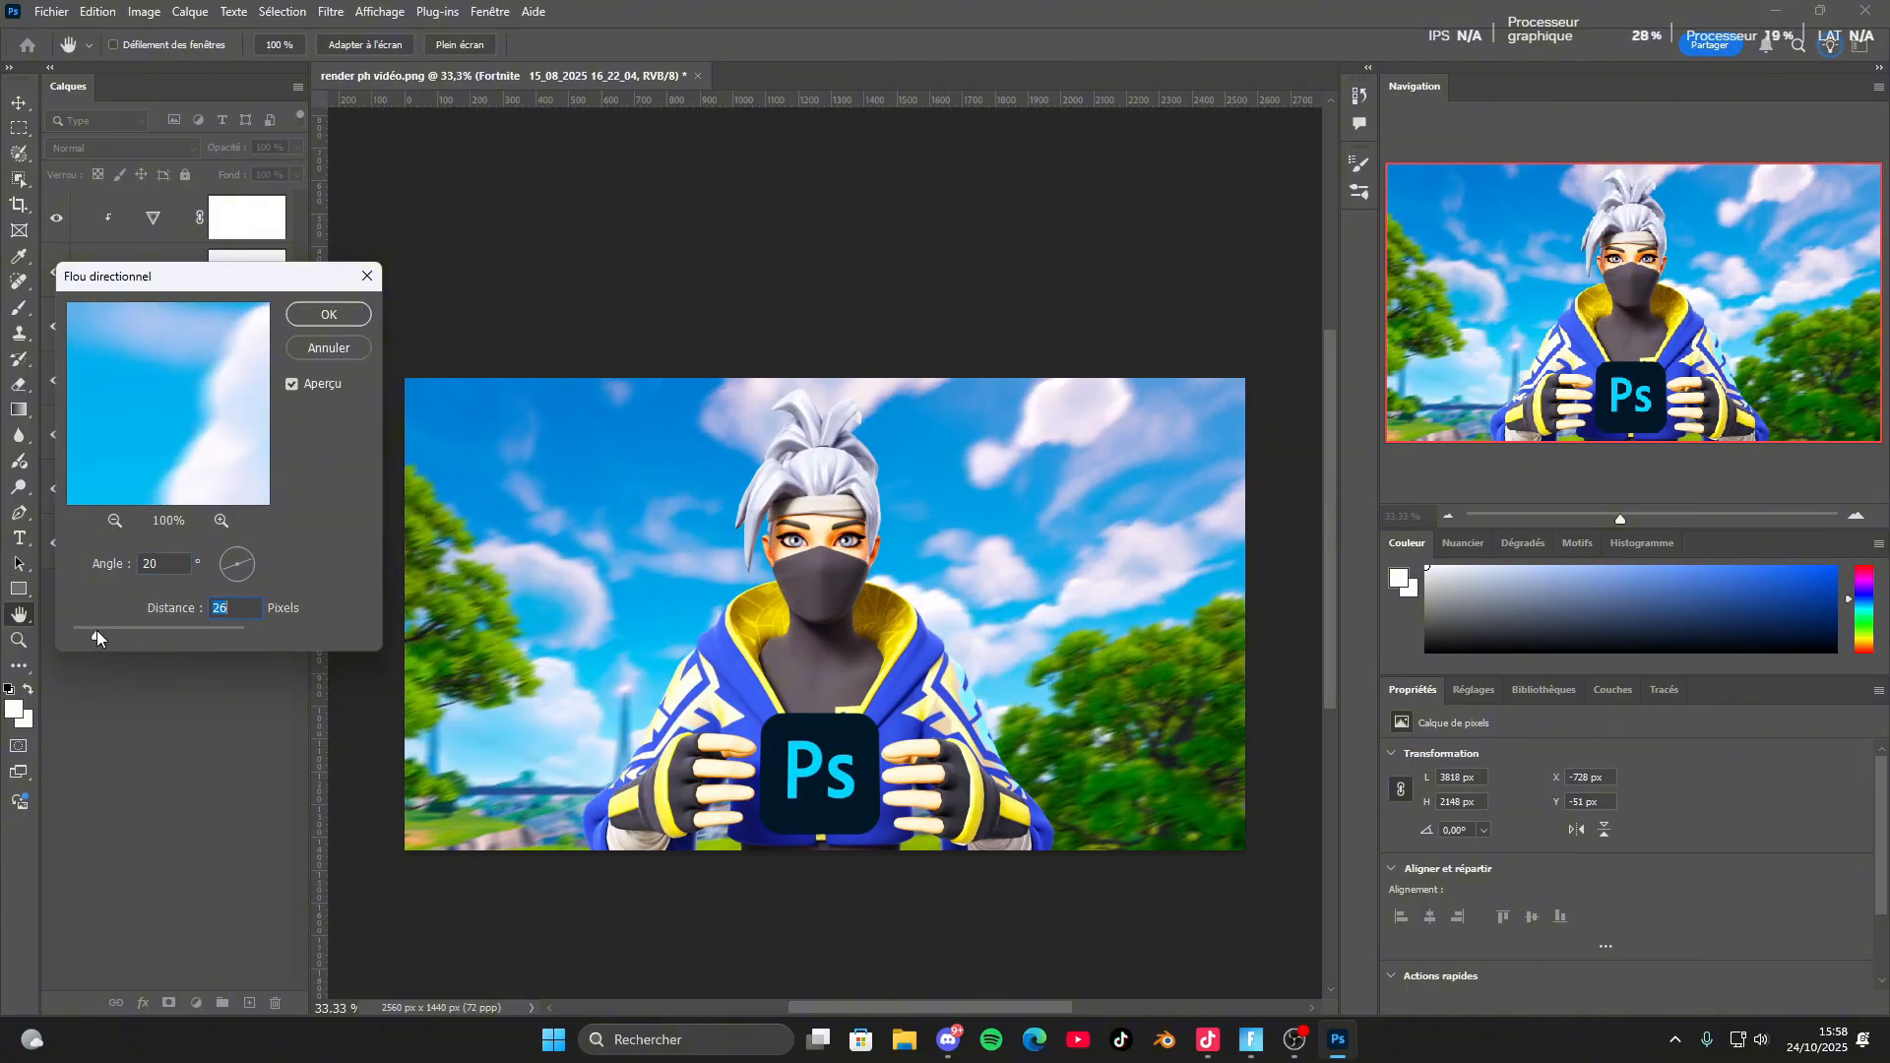
drag(97, 630, 84, 630)
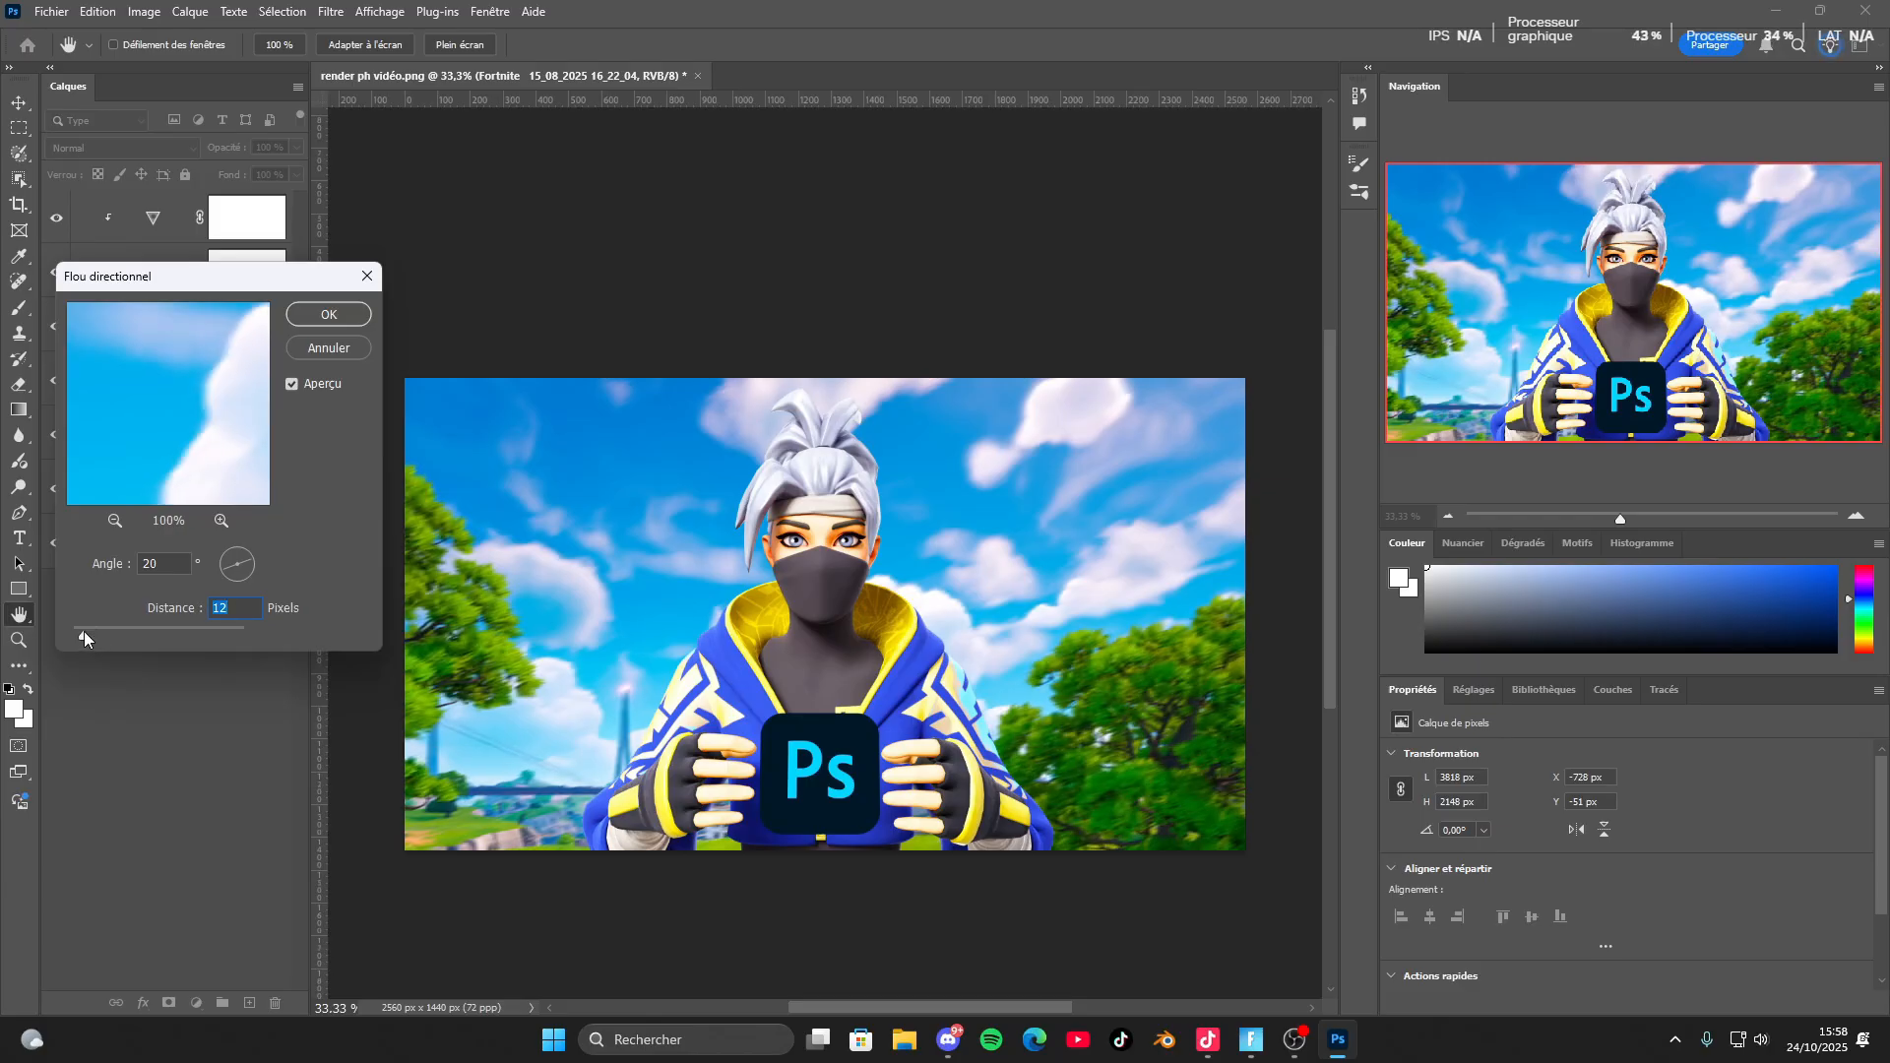
click(329, 314)
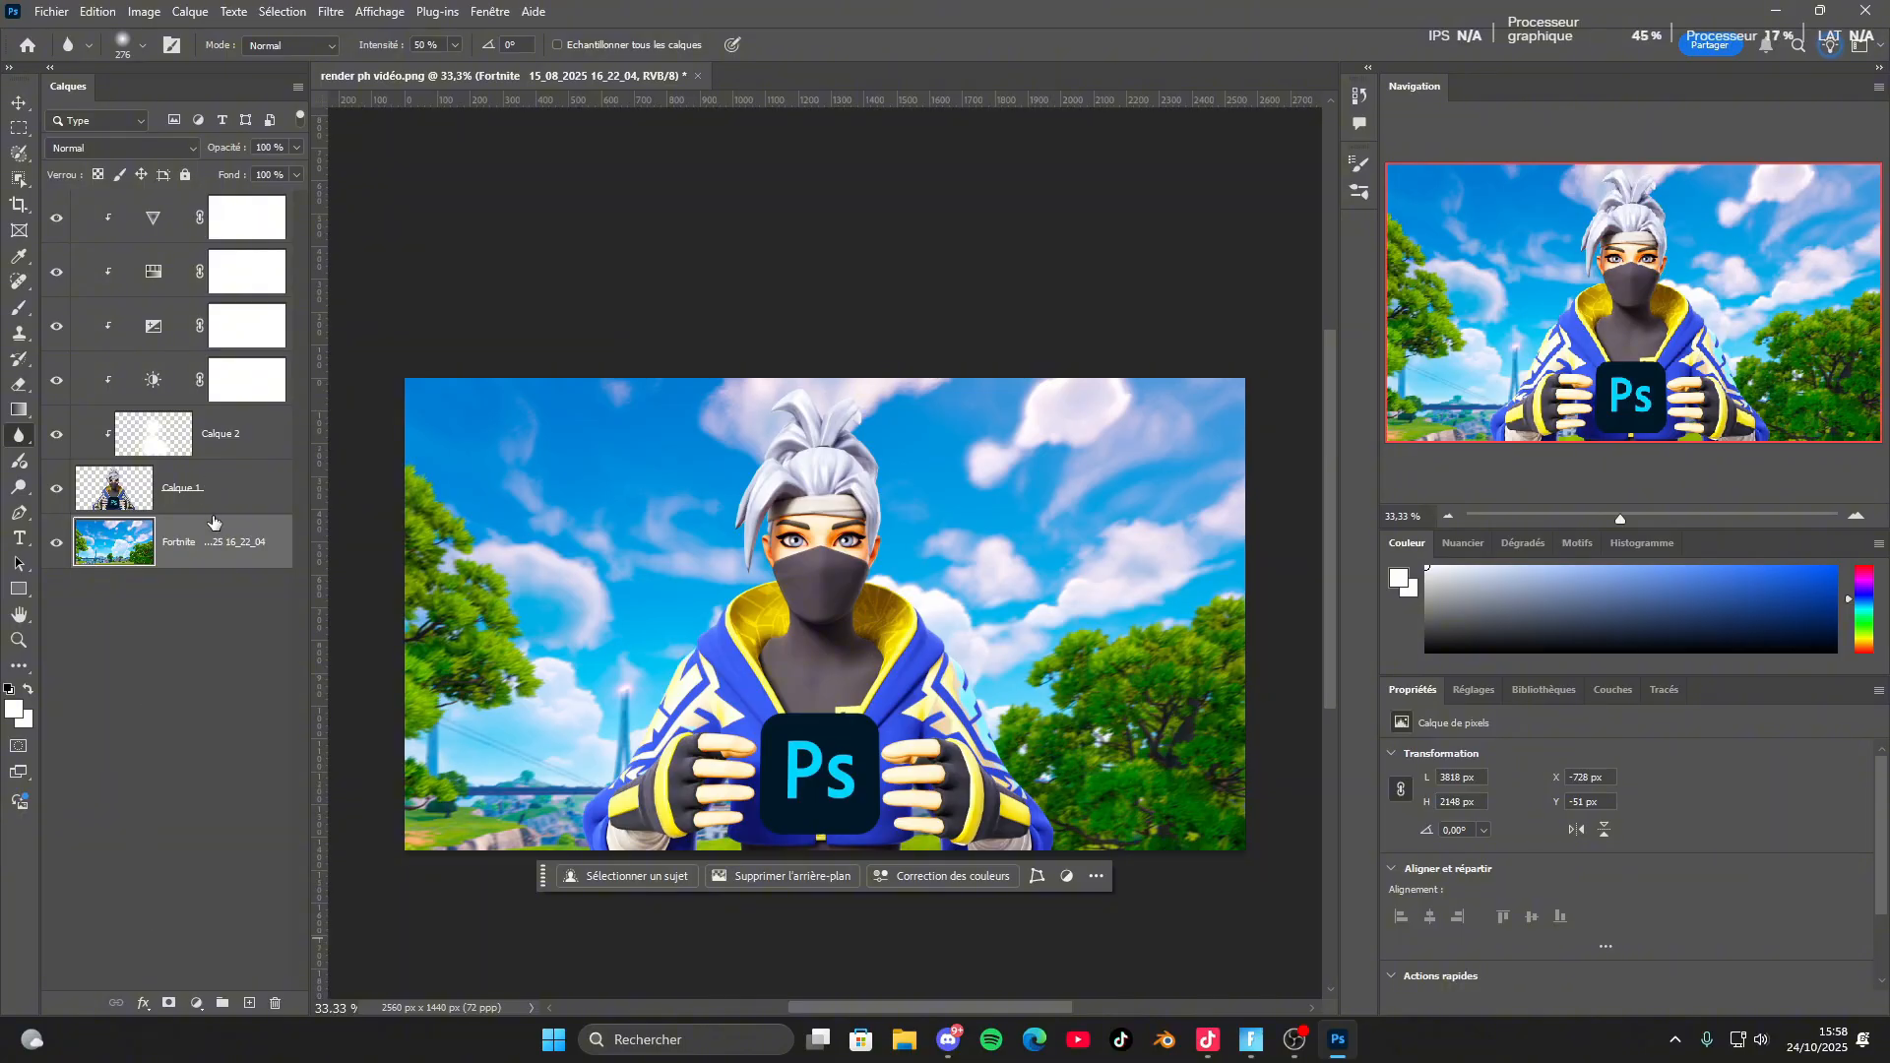
Add the white text TUTO in Burbank Big Condensed Black, 150 pt, between the background and the character.
click(19, 538)
click(713, 569)
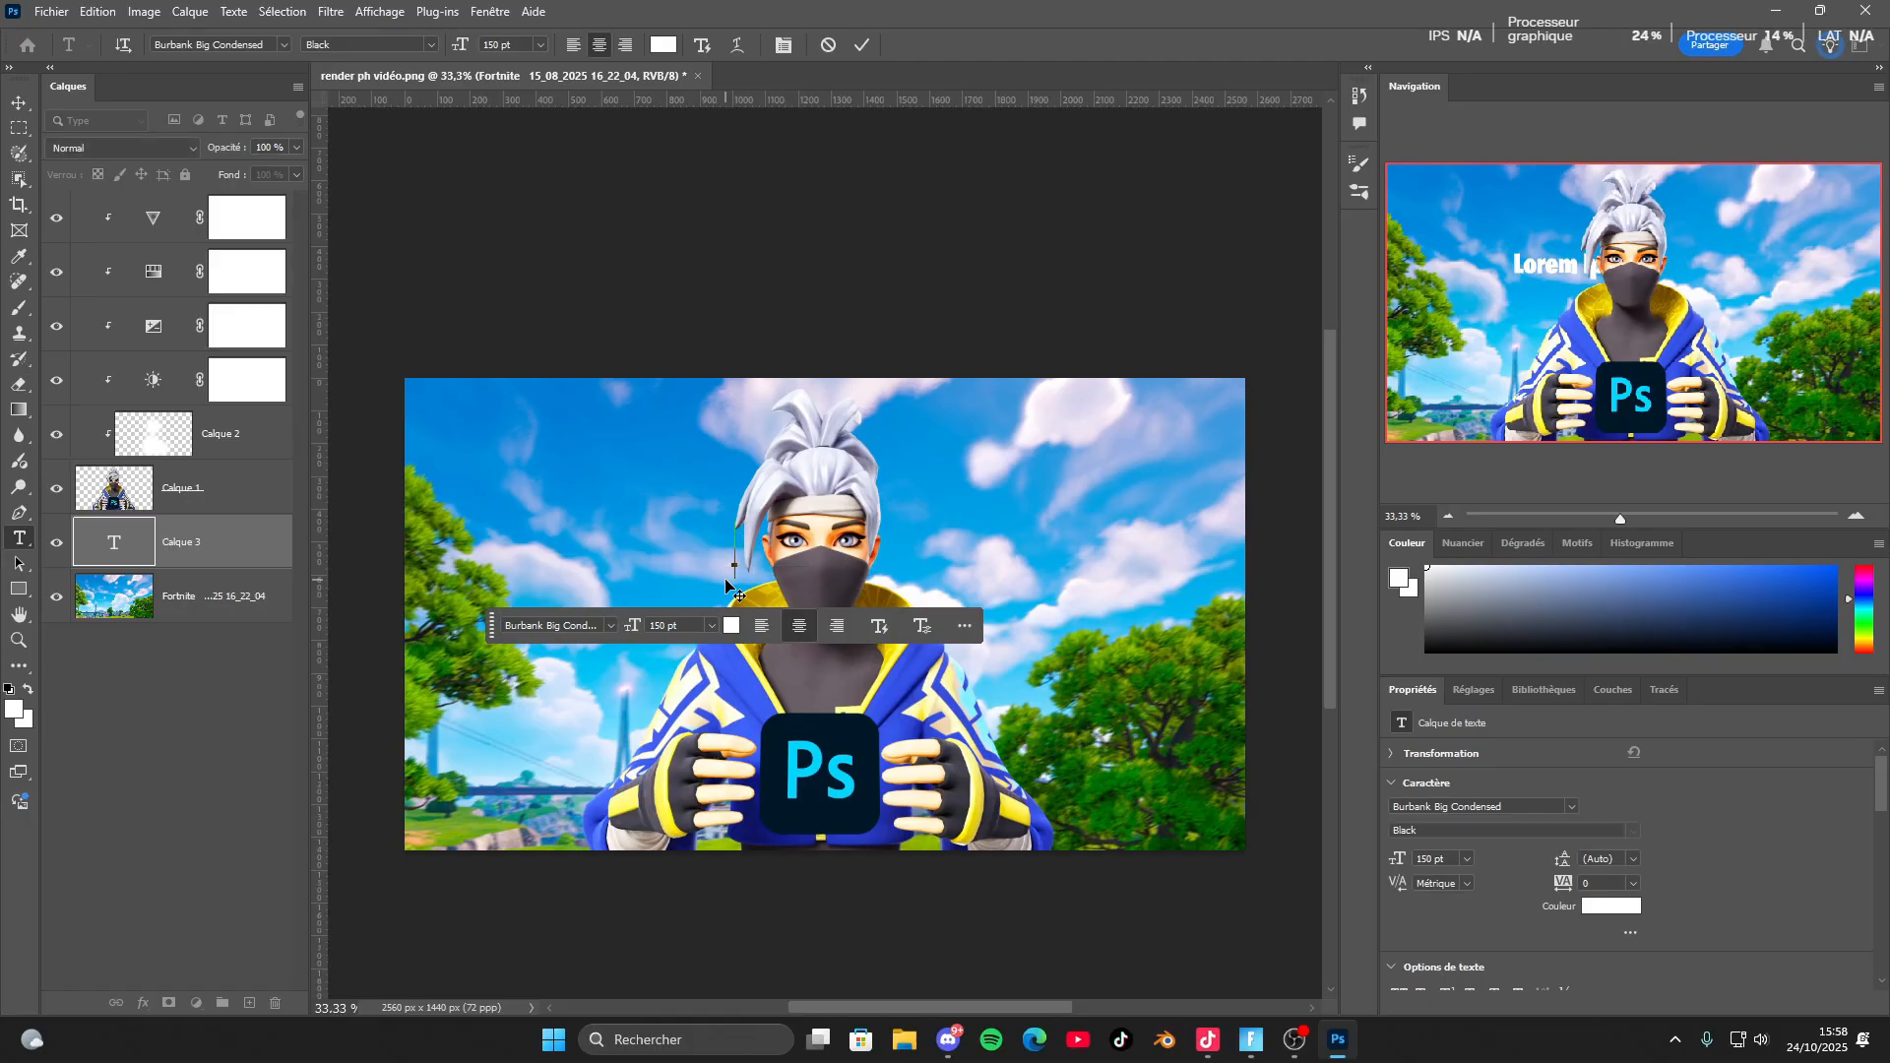
text(TUT)
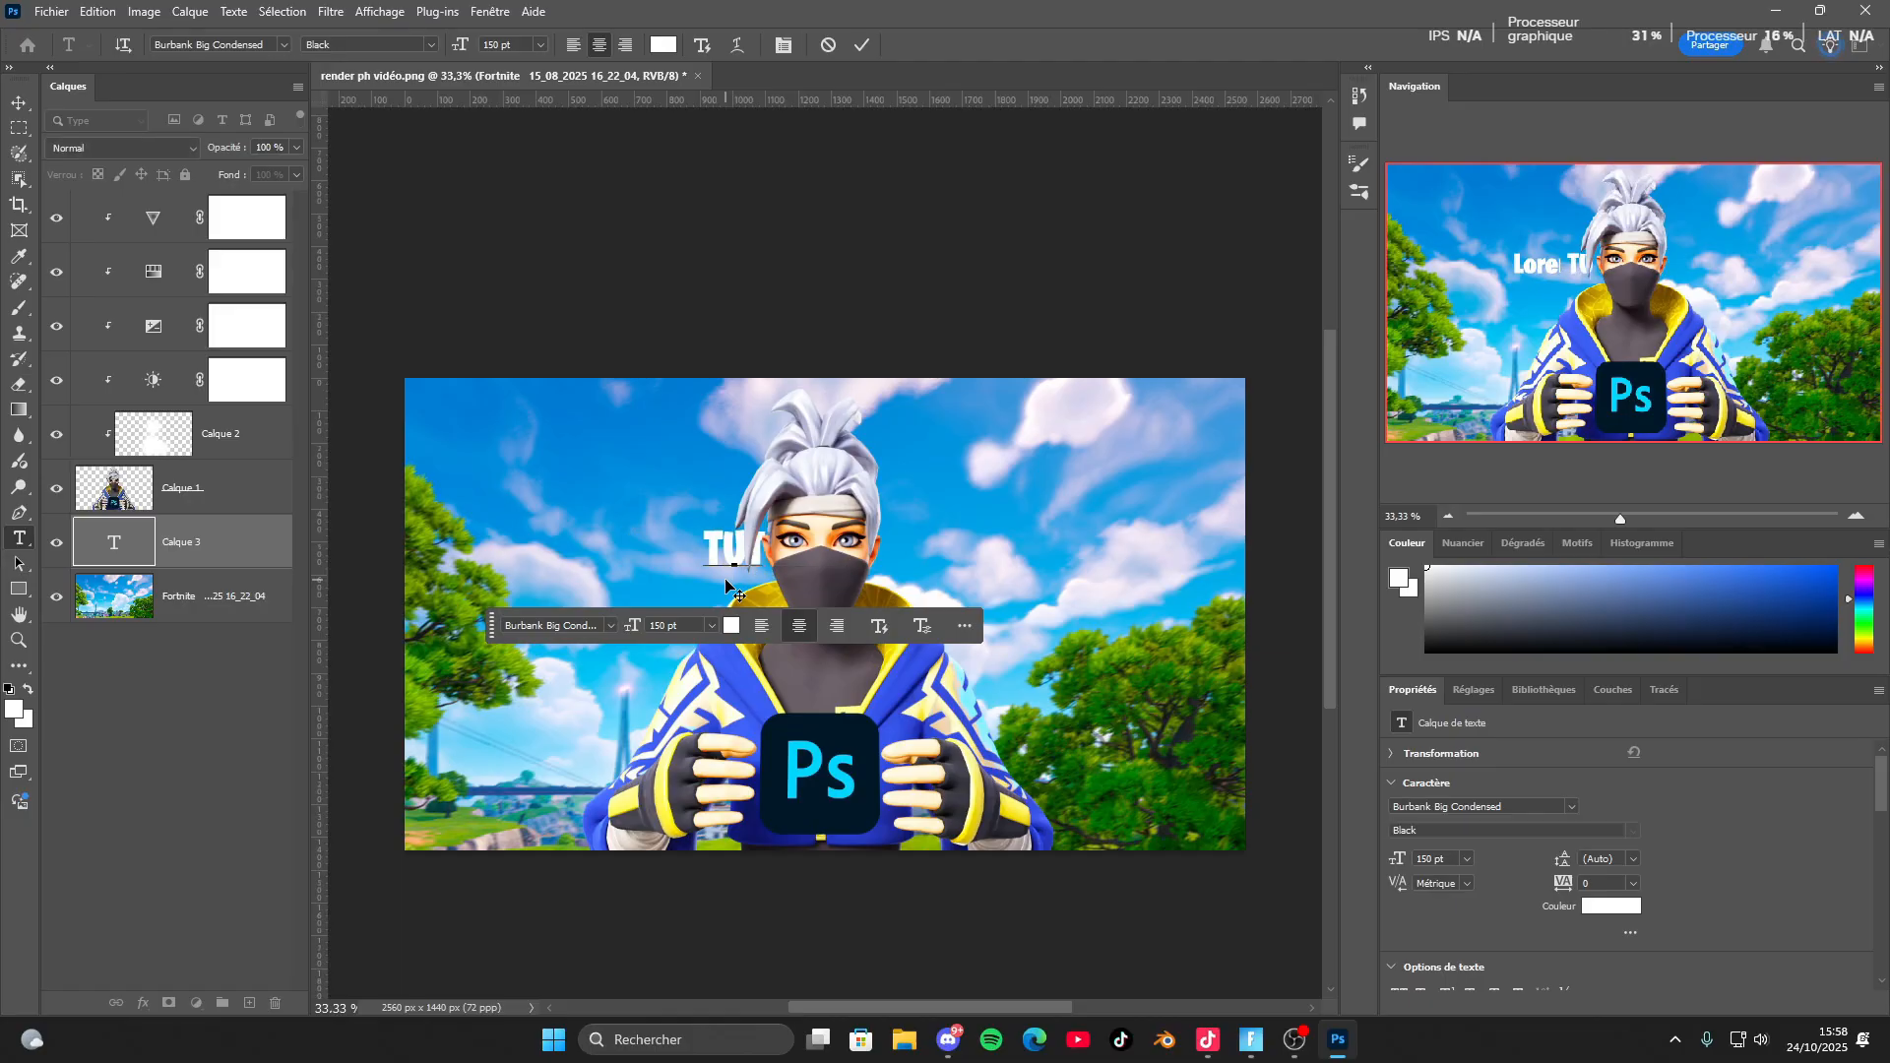
text(O)
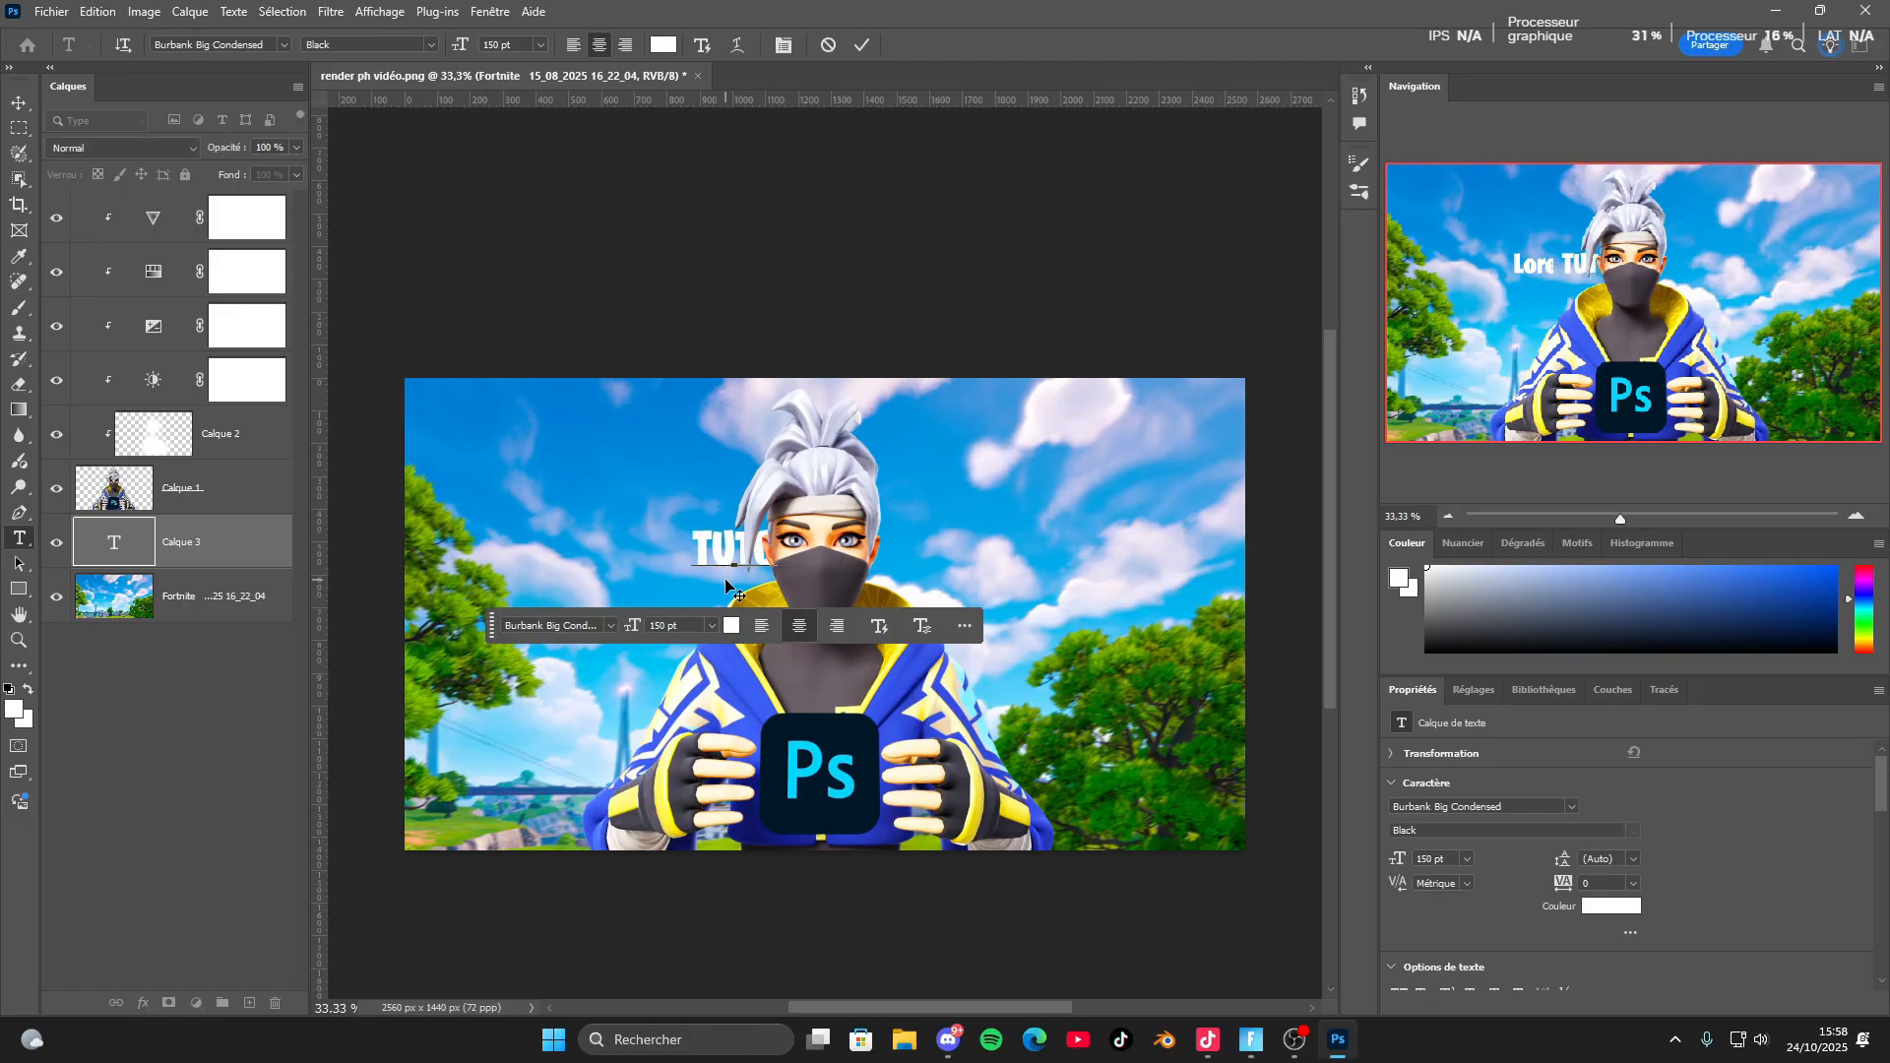
click(862, 44)
Scale the TUTO text to about 657% and centre it behind the character's head.
click(17, 104)
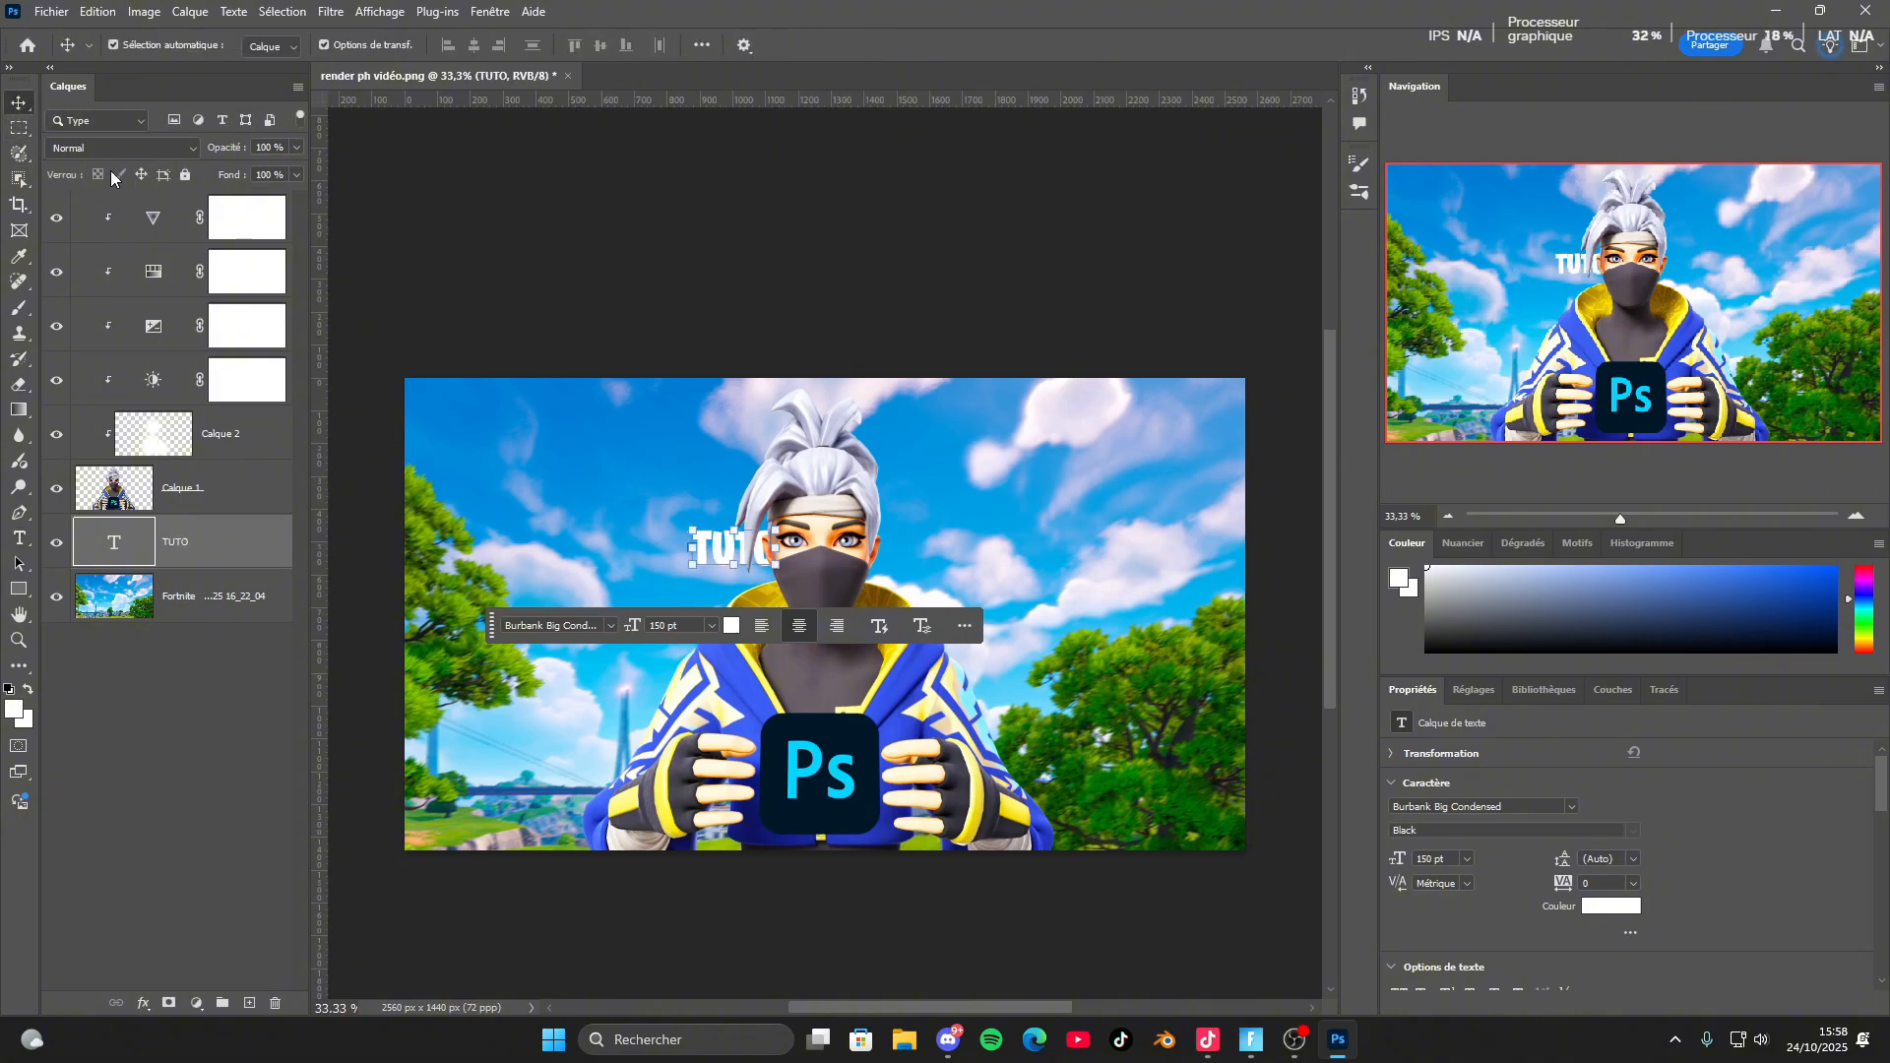
drag(739, 537, 871, 441)
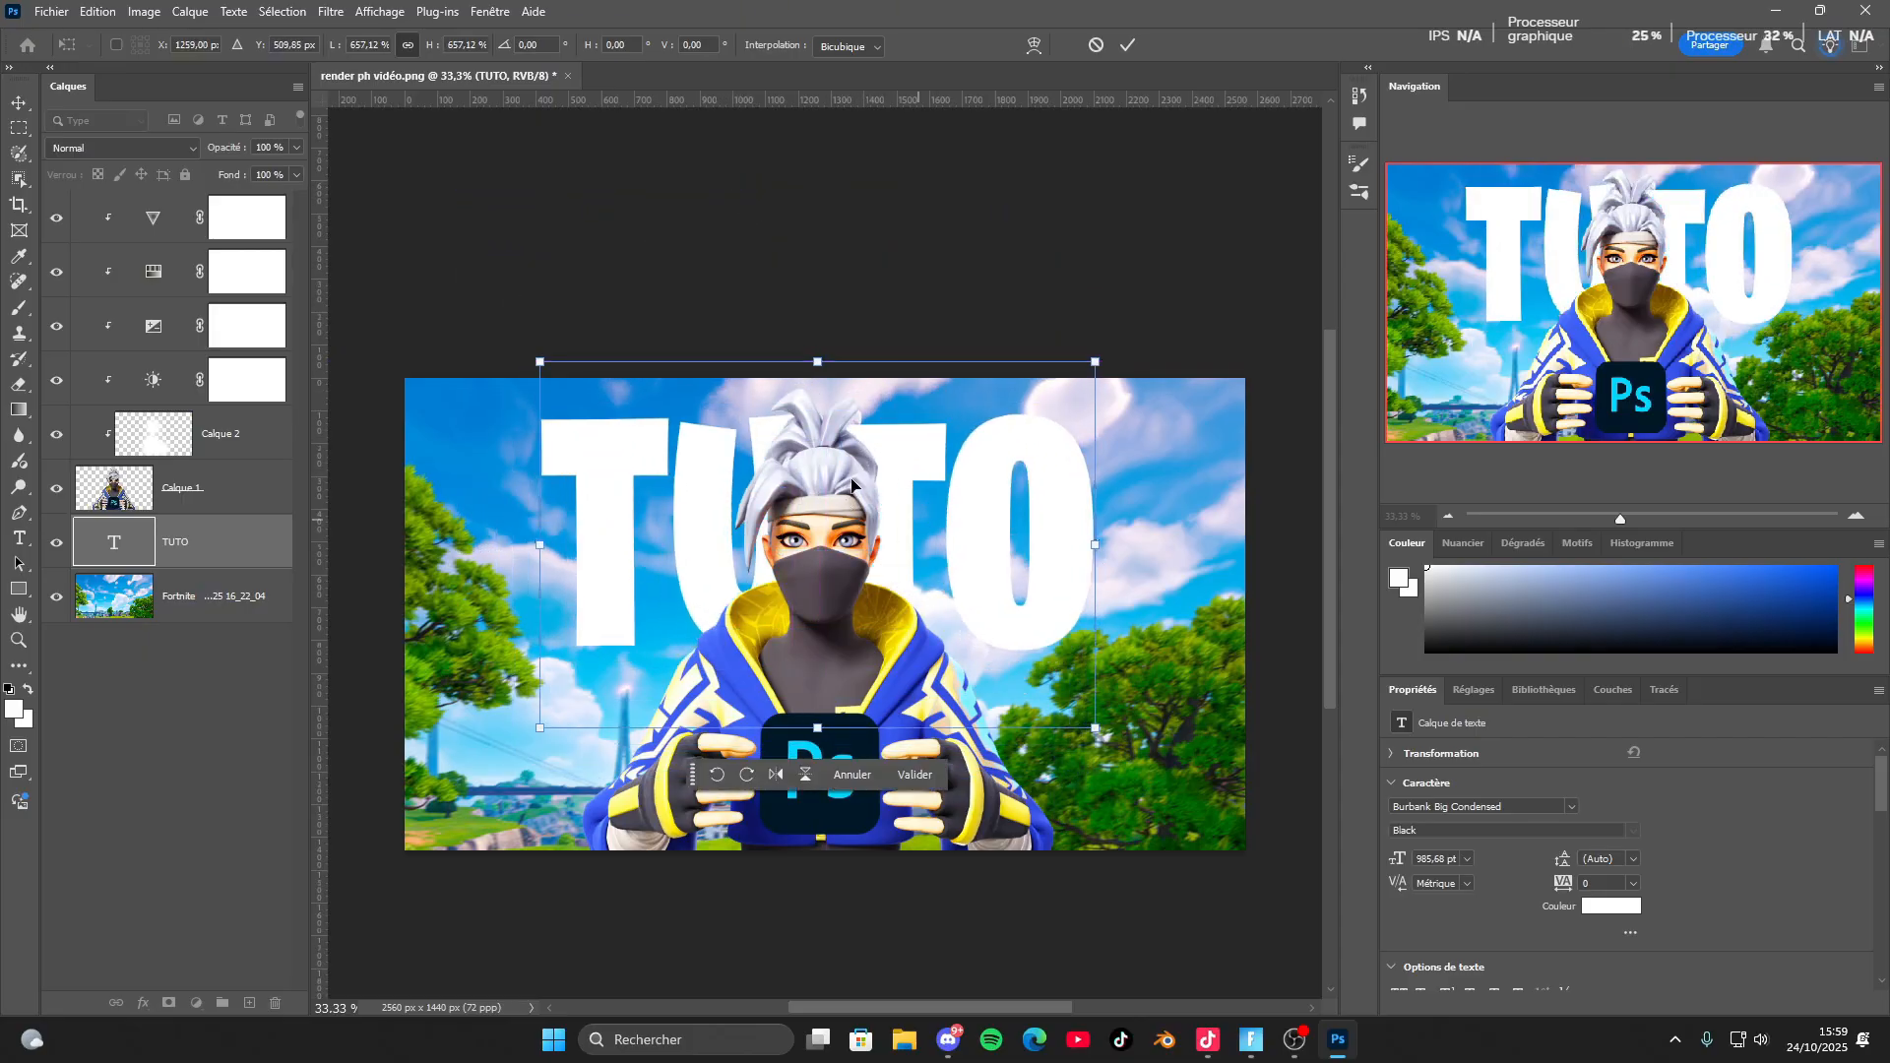
click(913, 778)
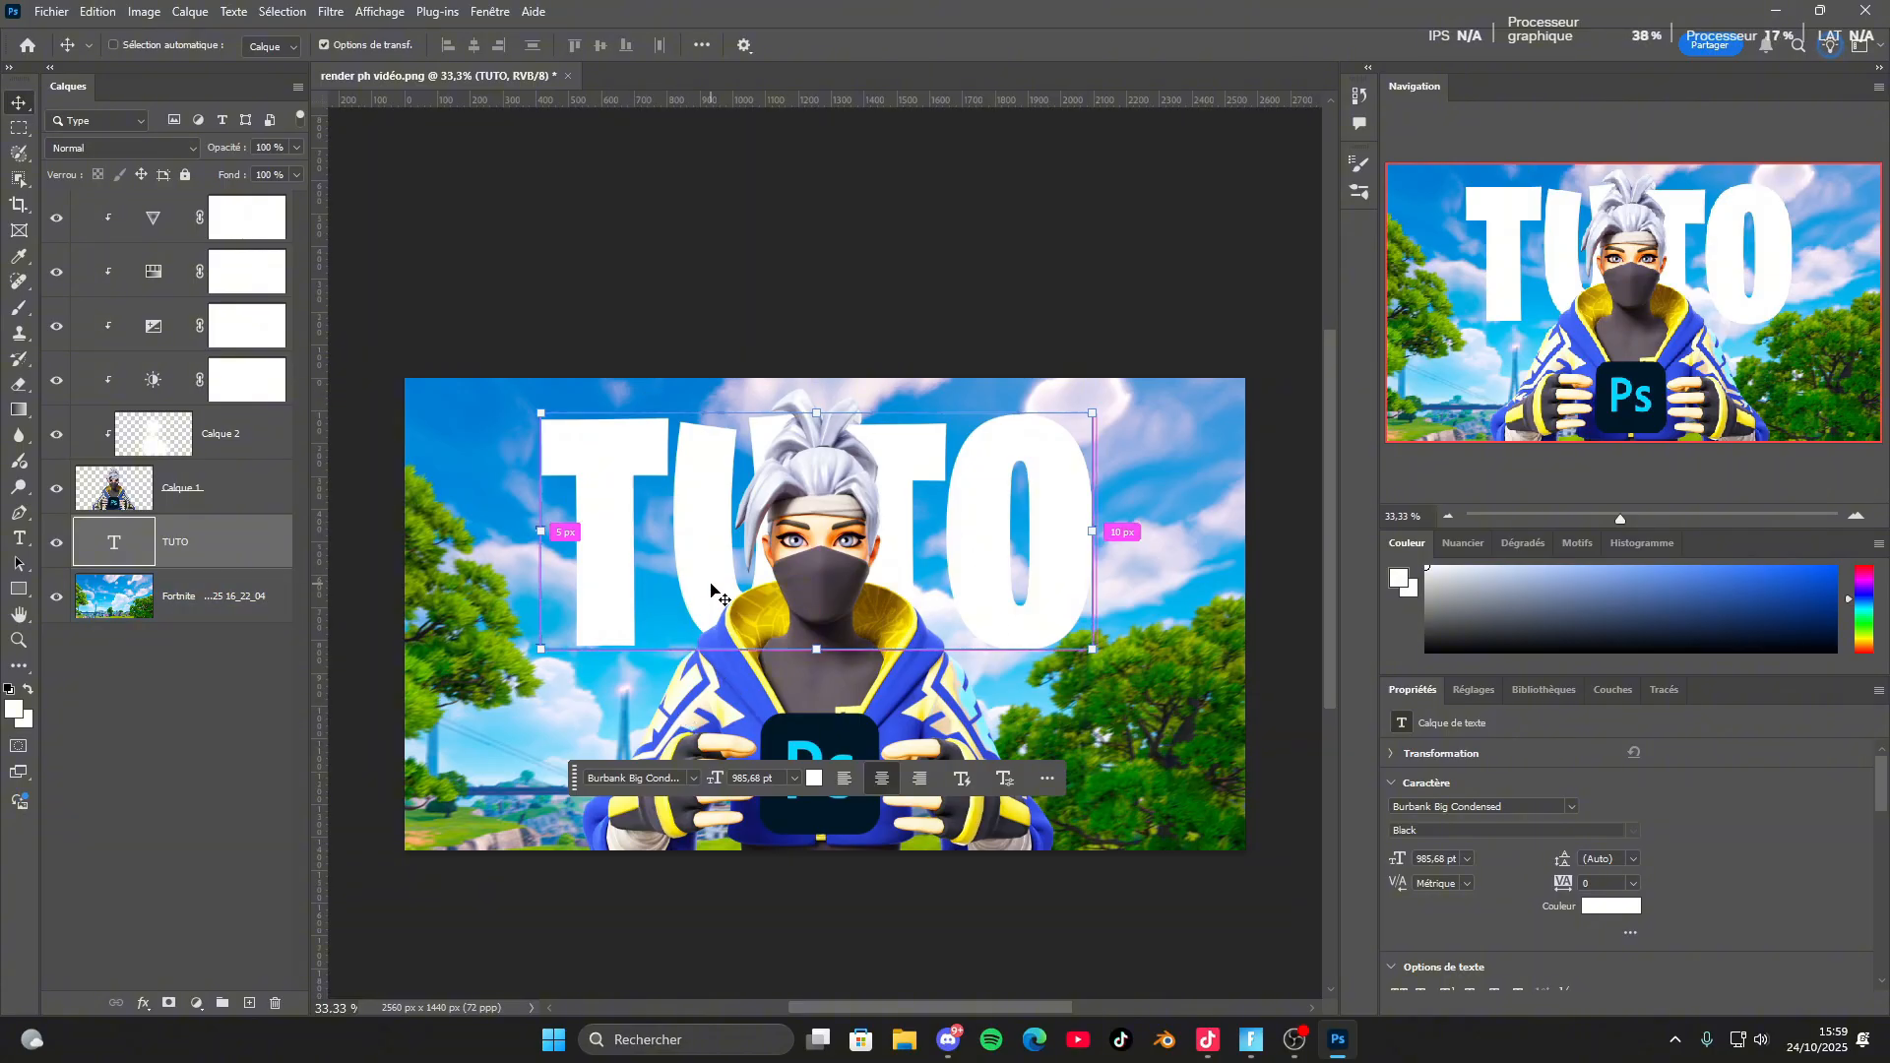
Rasterize the TUTO text layer.
ctrl+click(233, 542)
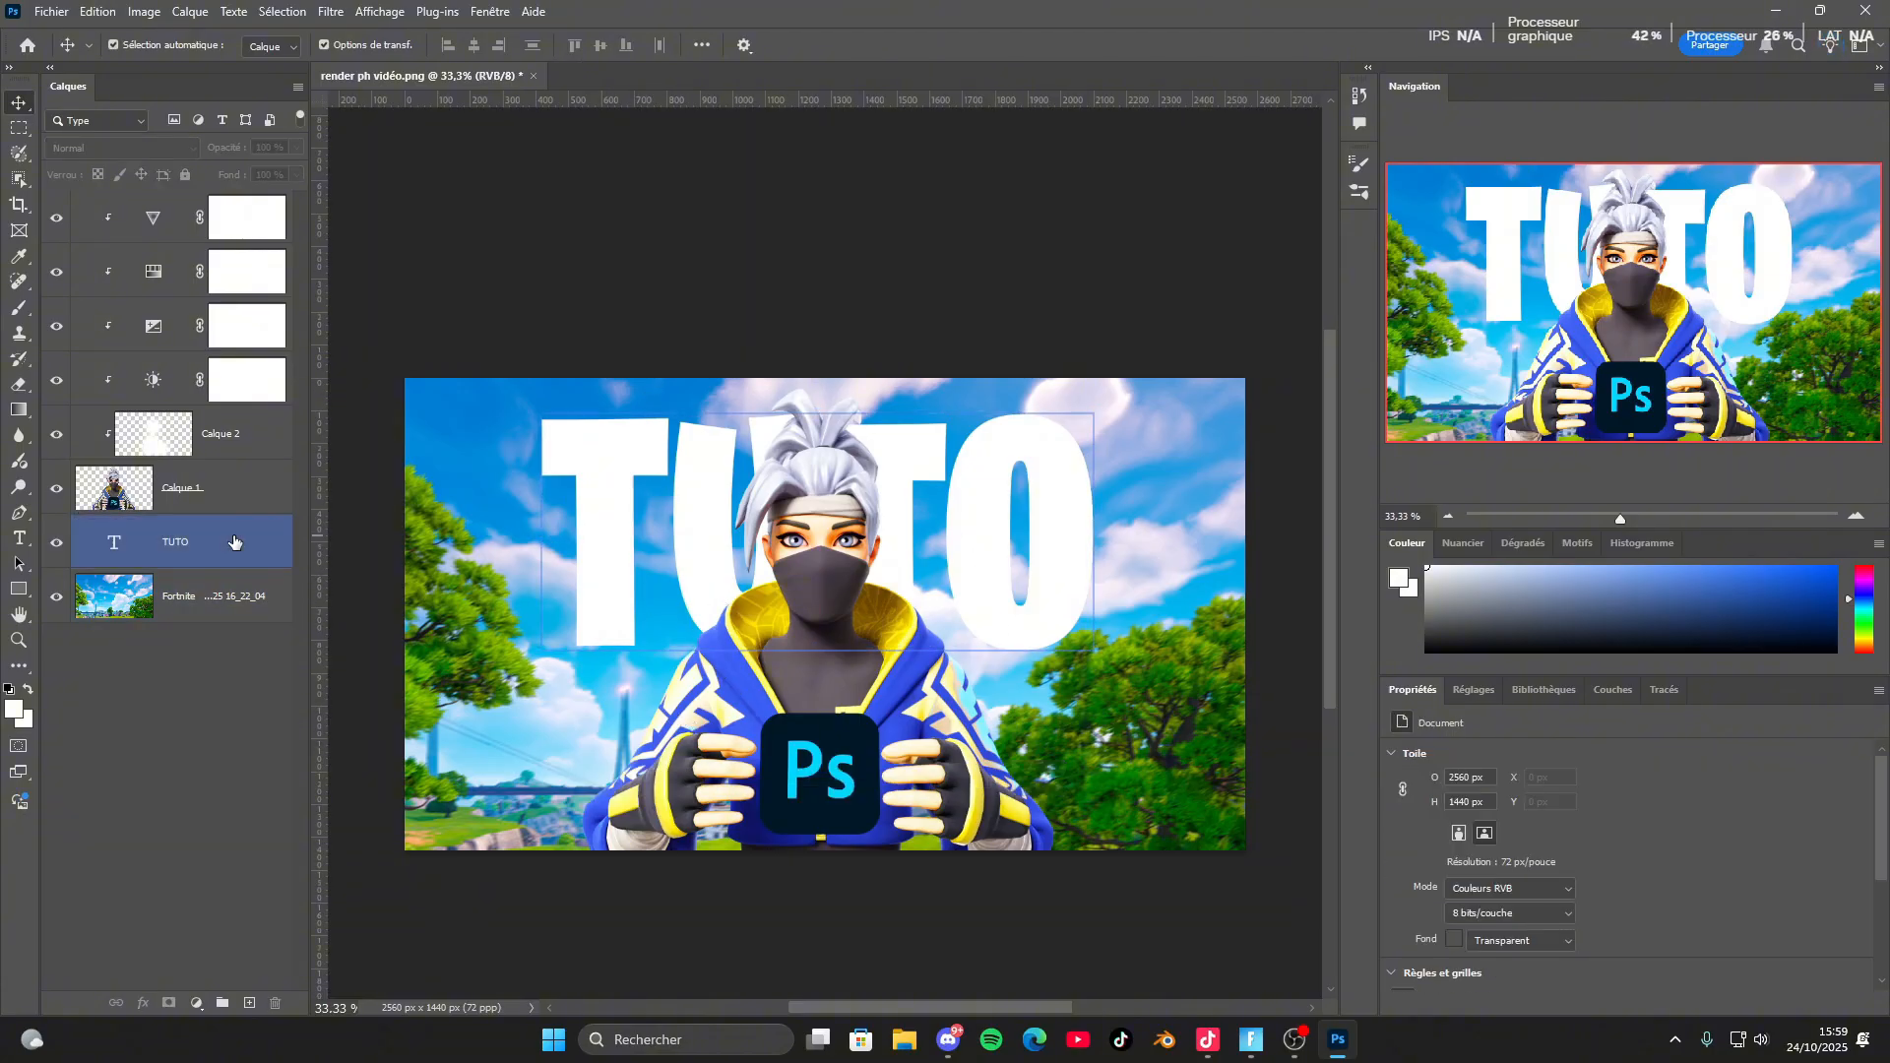
double_click(197, 537)
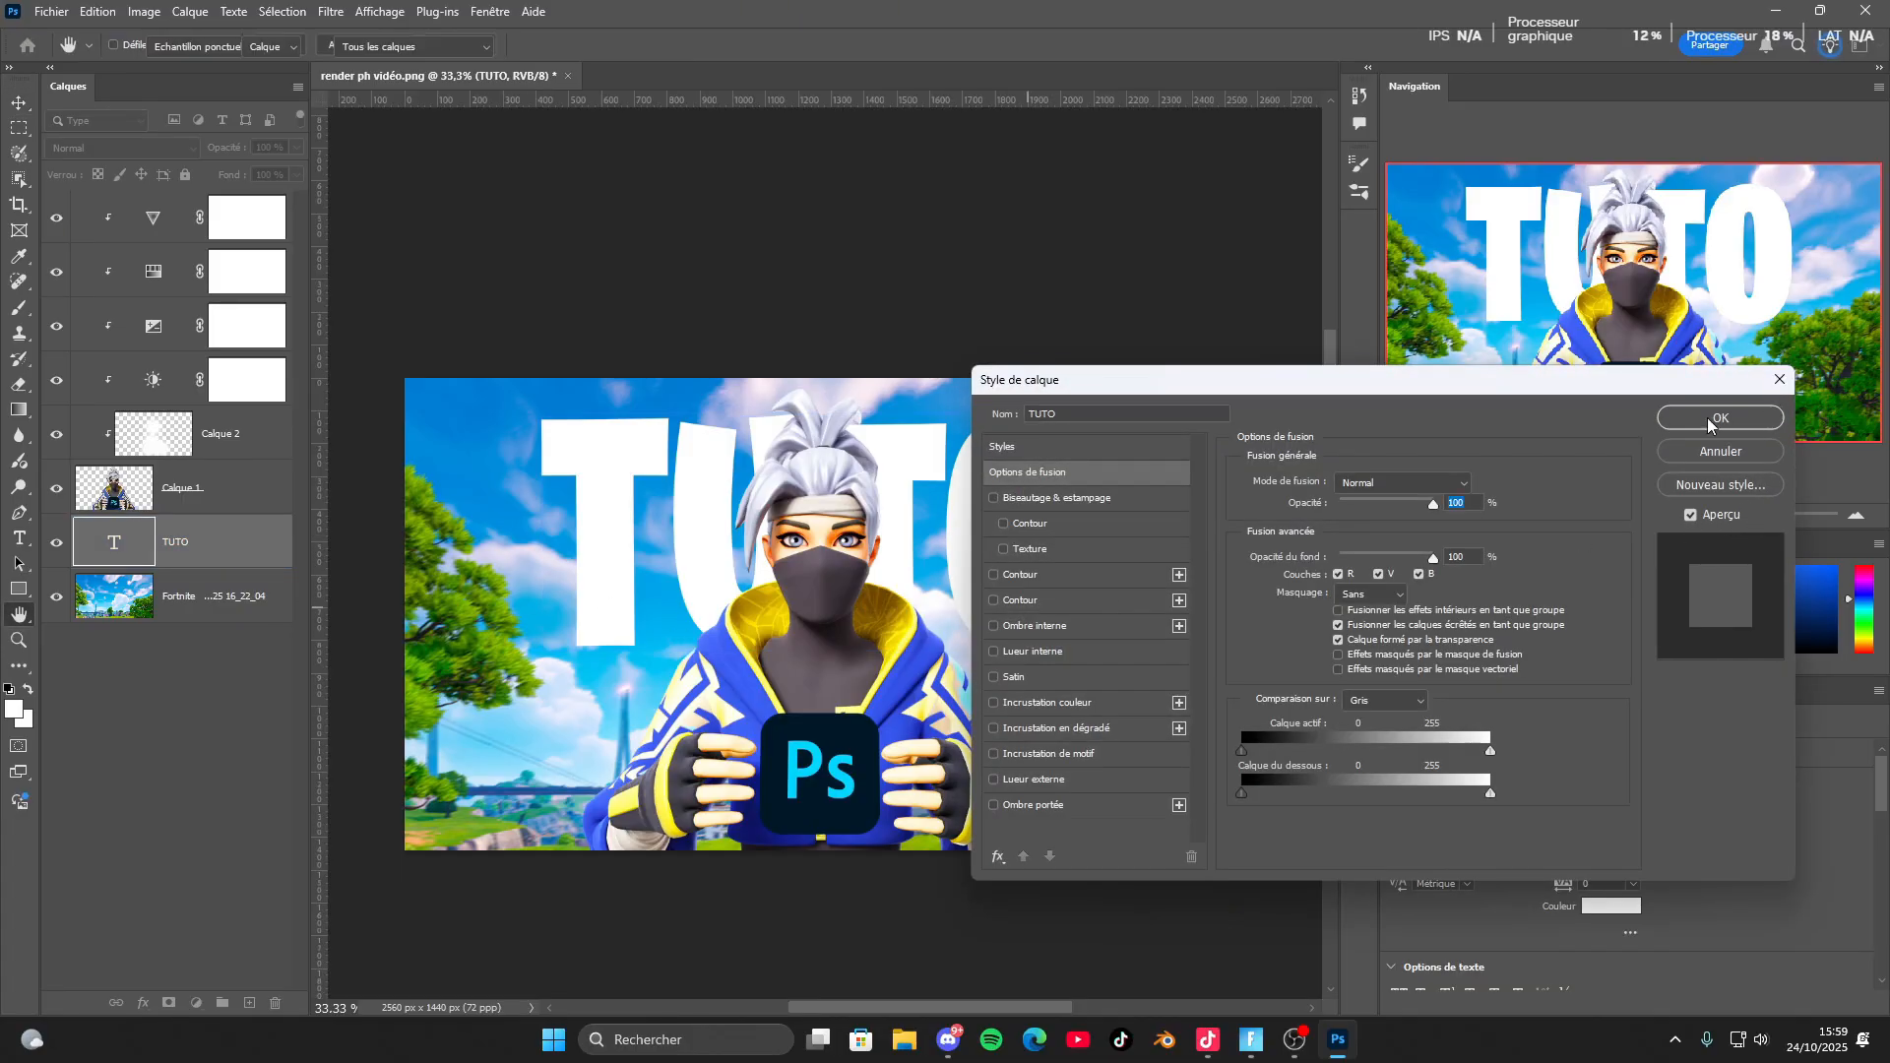
click(1780, 379)
right_click(227, 541)
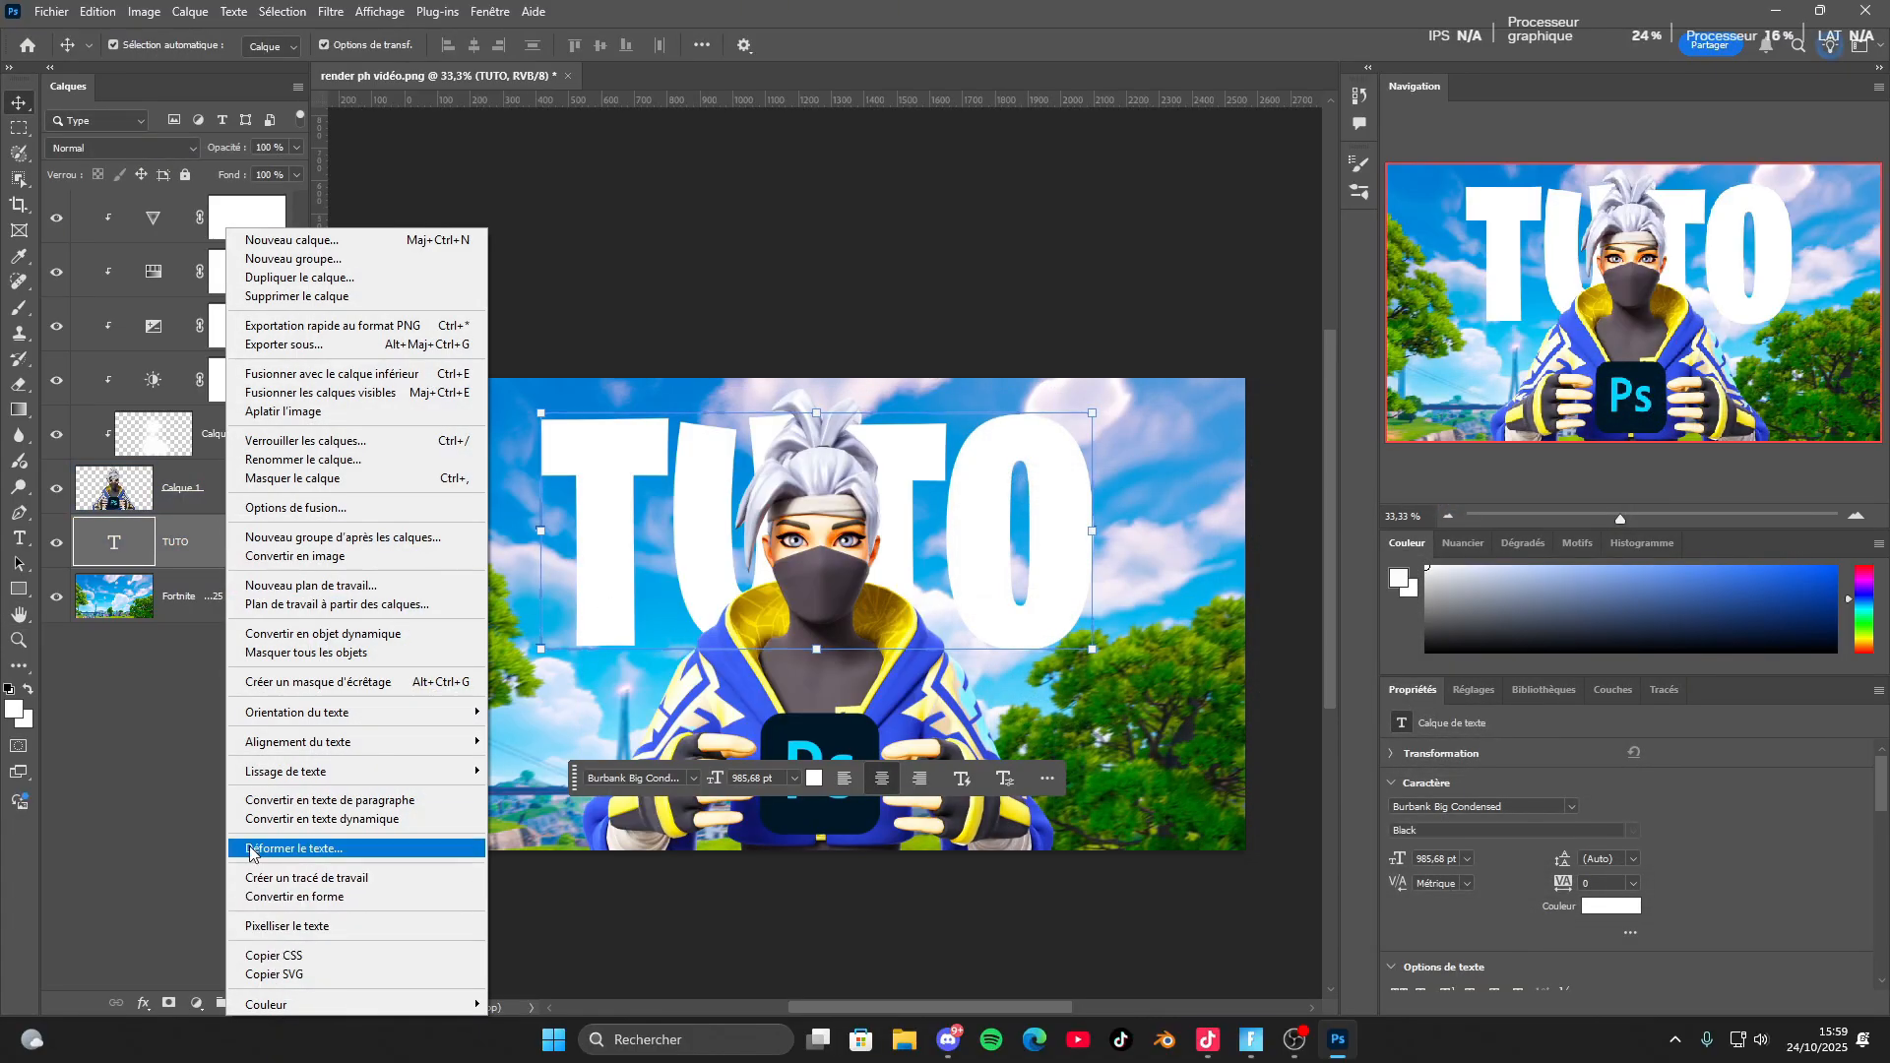
click(374, 930)
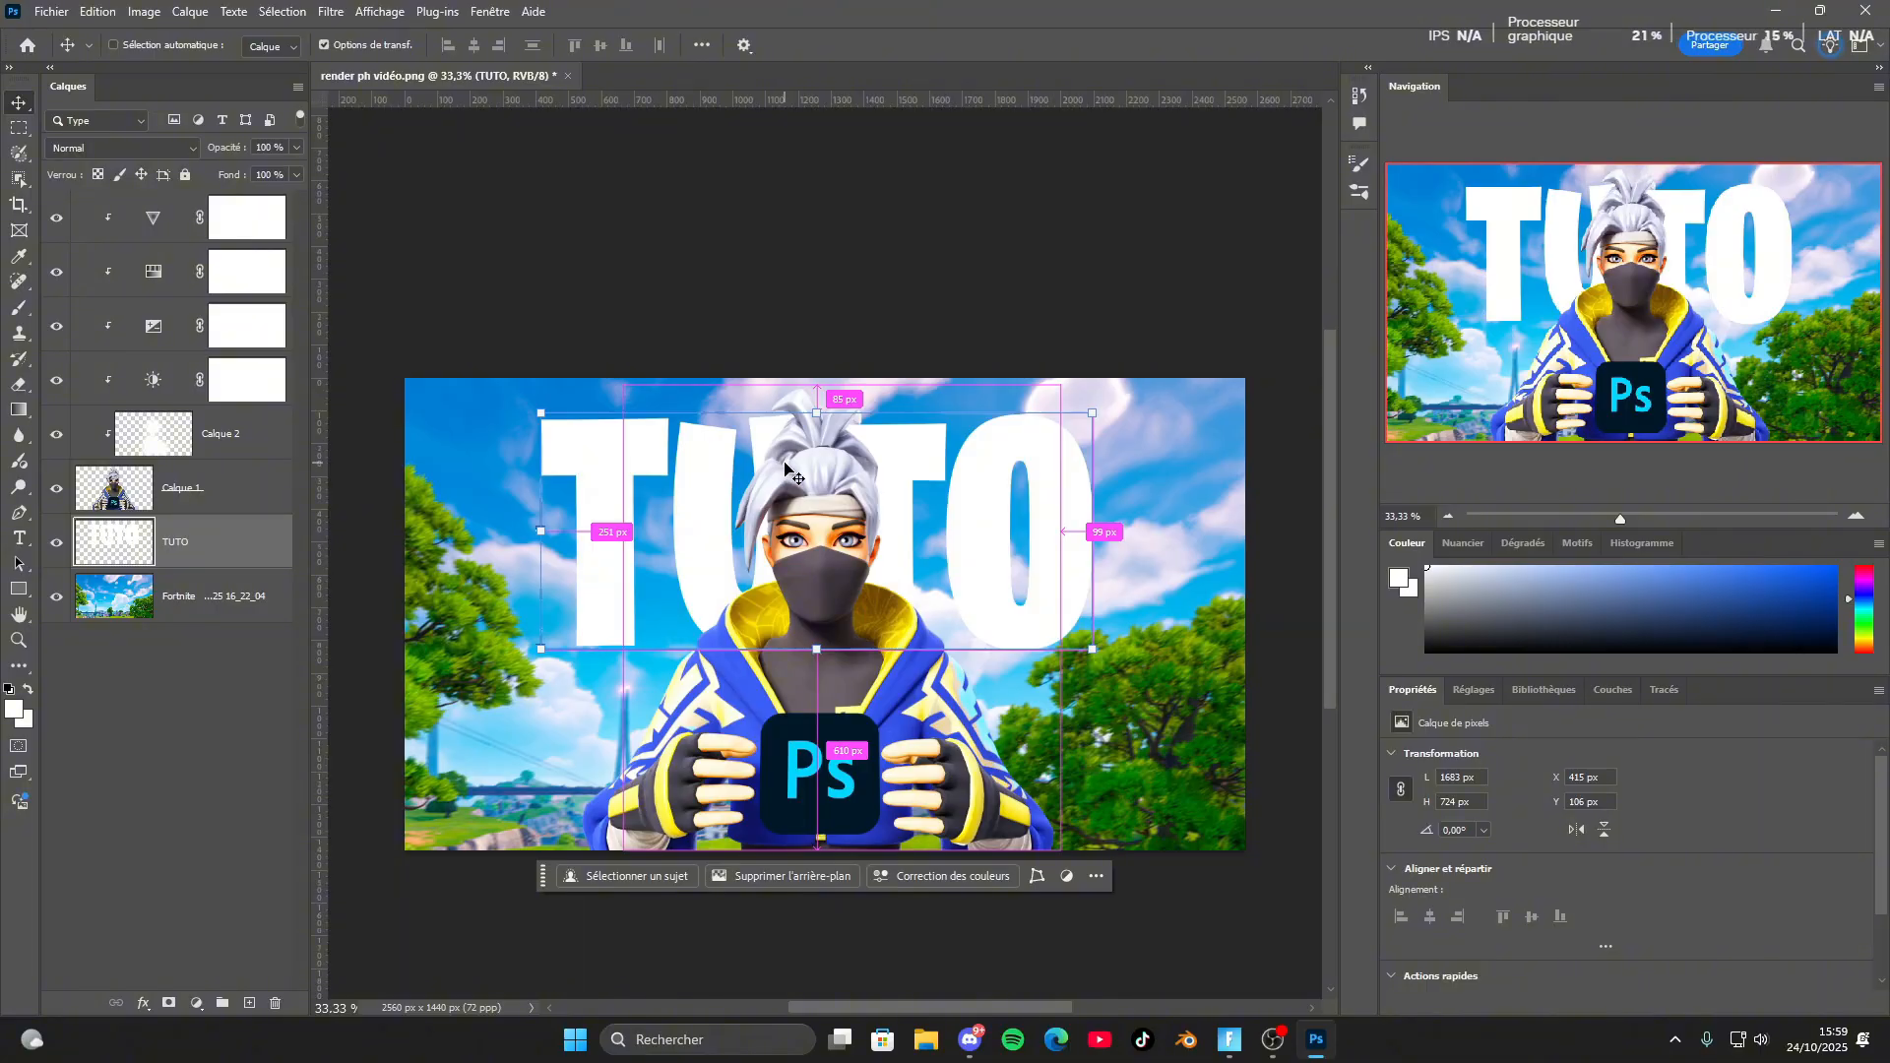
Apply a Perspective transform to the TUTO layer, narrowing its upper edge symmetrically with a tilt of about 10.3°.
key(ctrl+t)
right_click(736, 471)
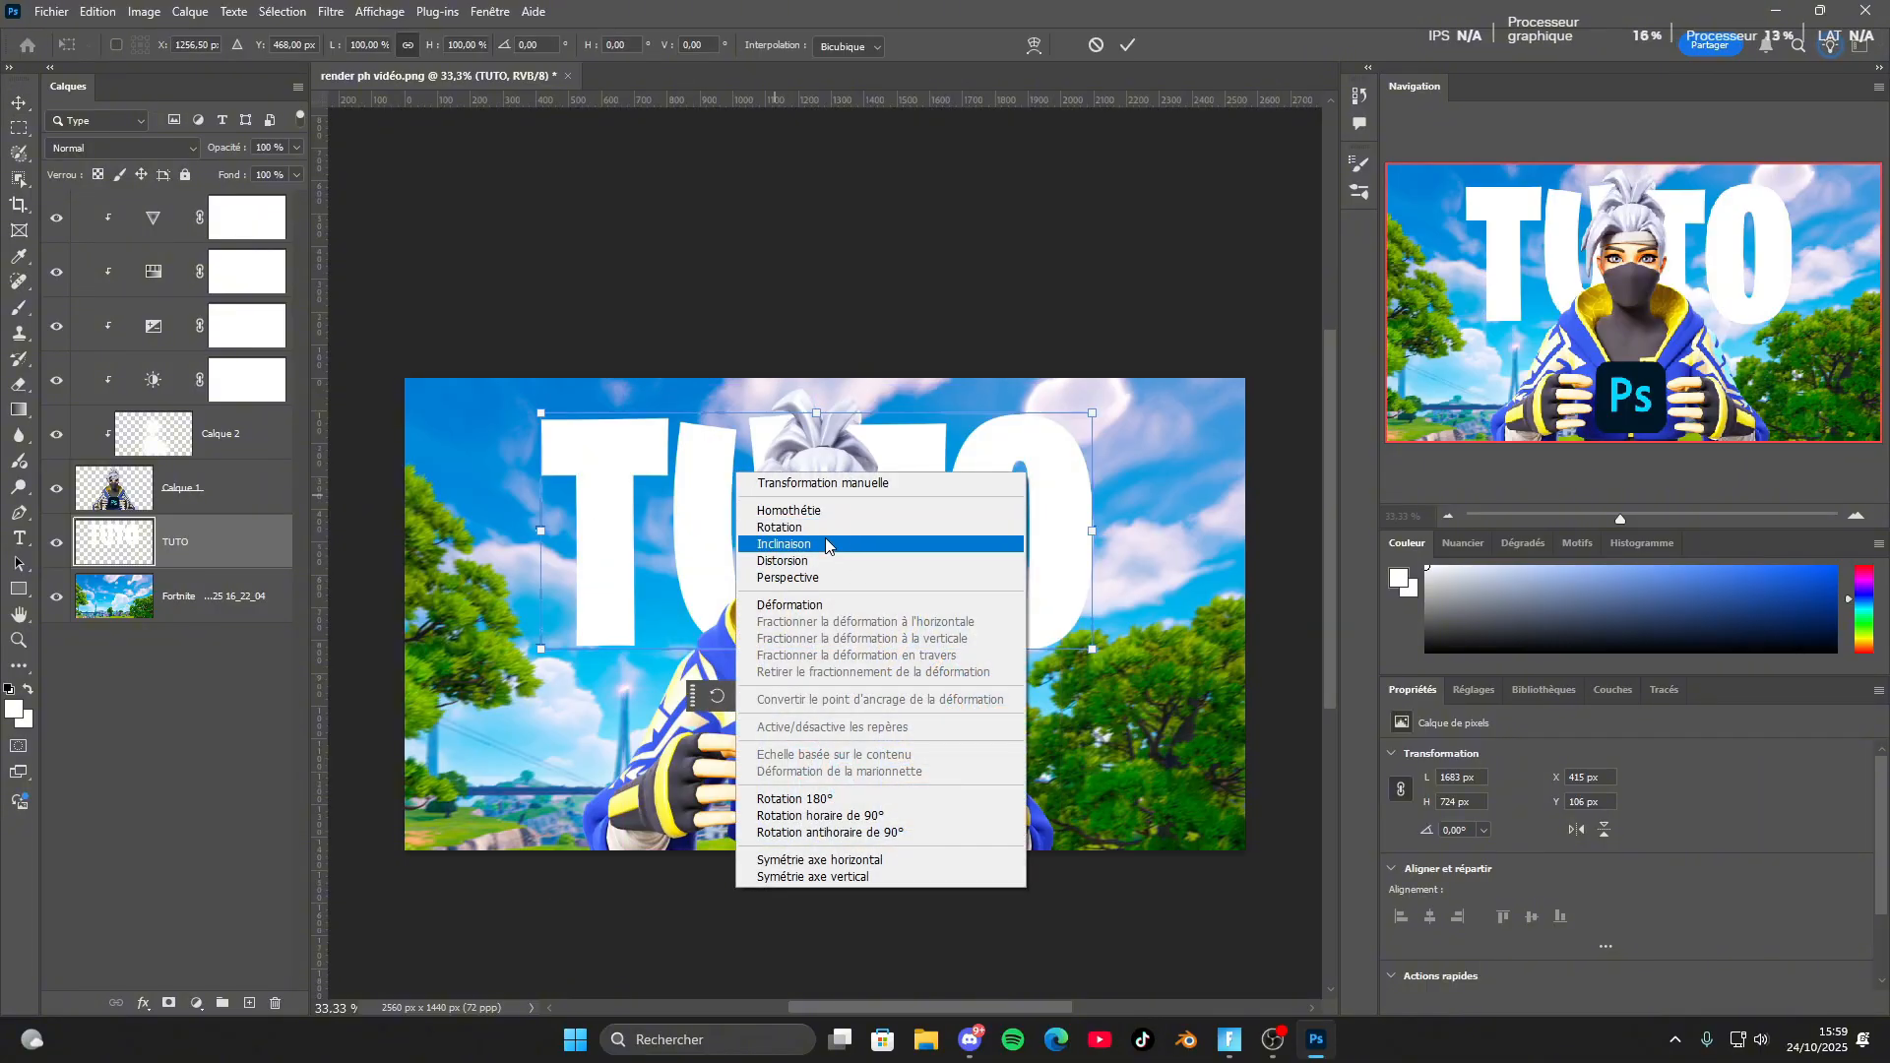
click(788, 577)
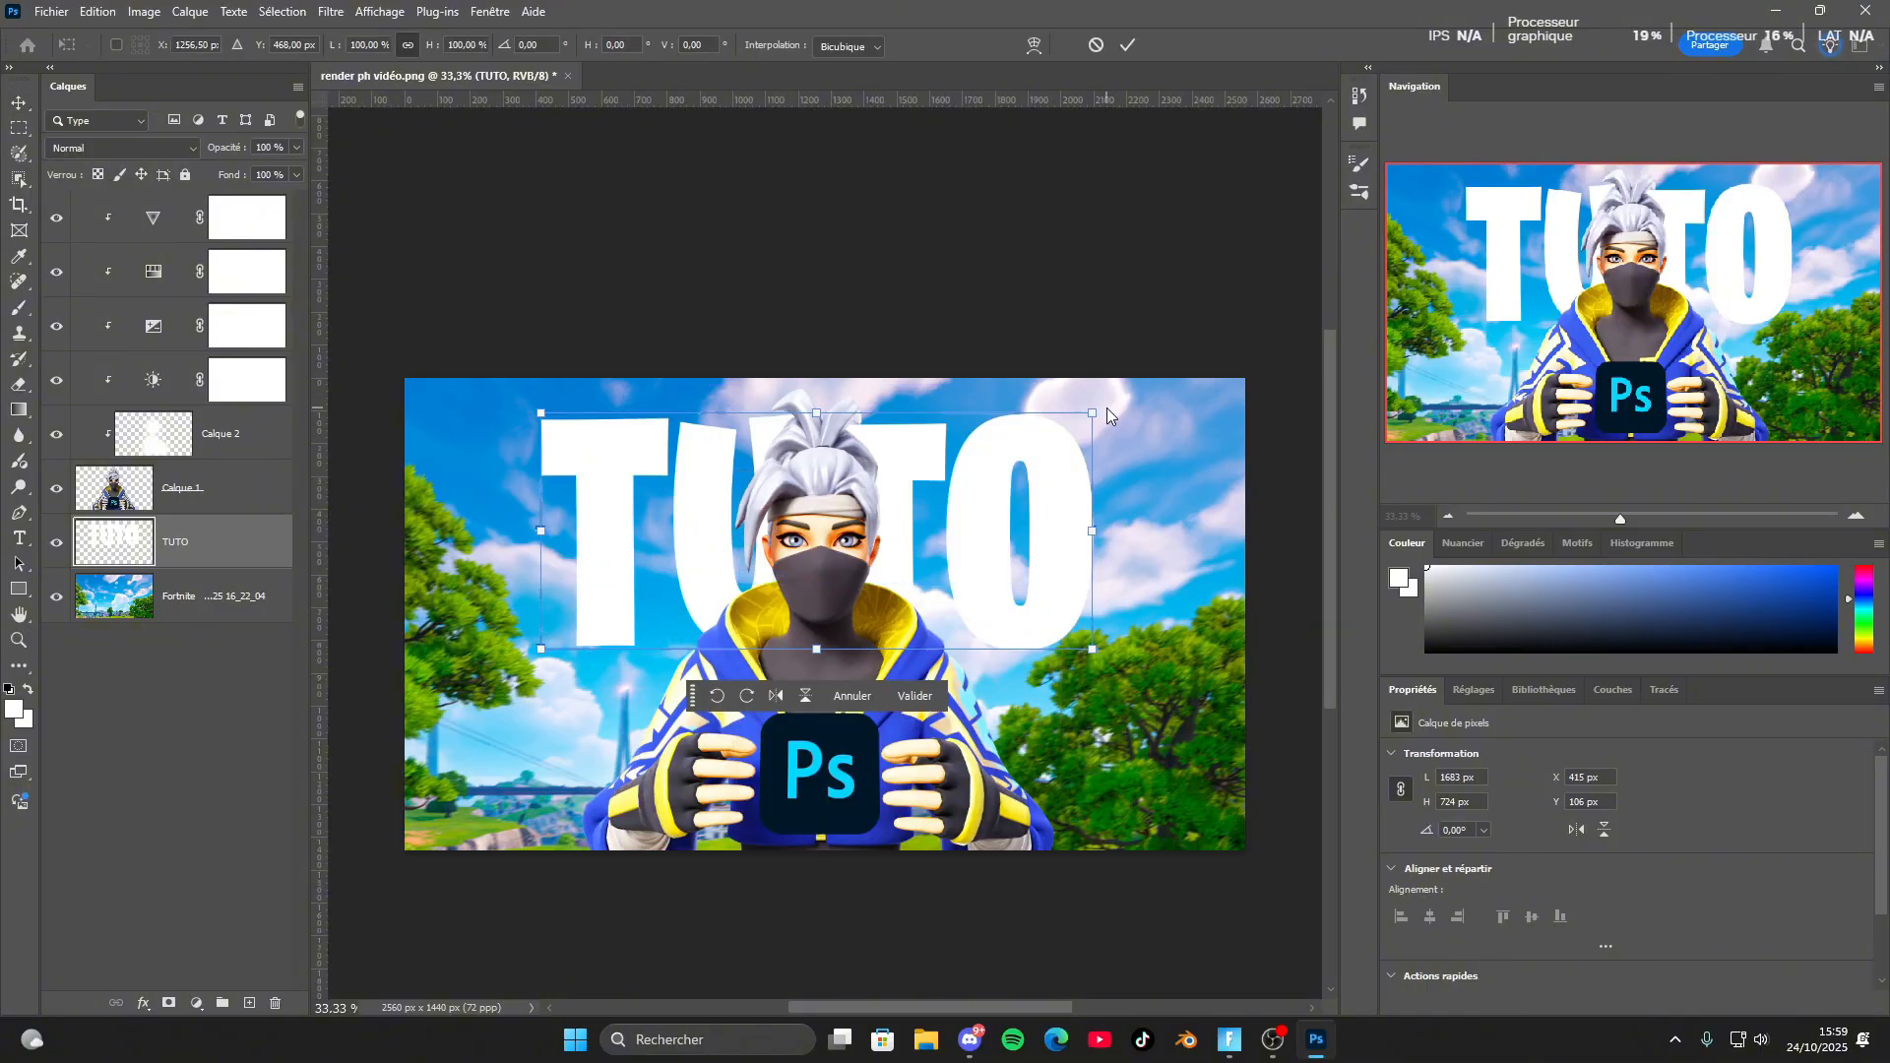
drag(1093, 420, 1050, 418)
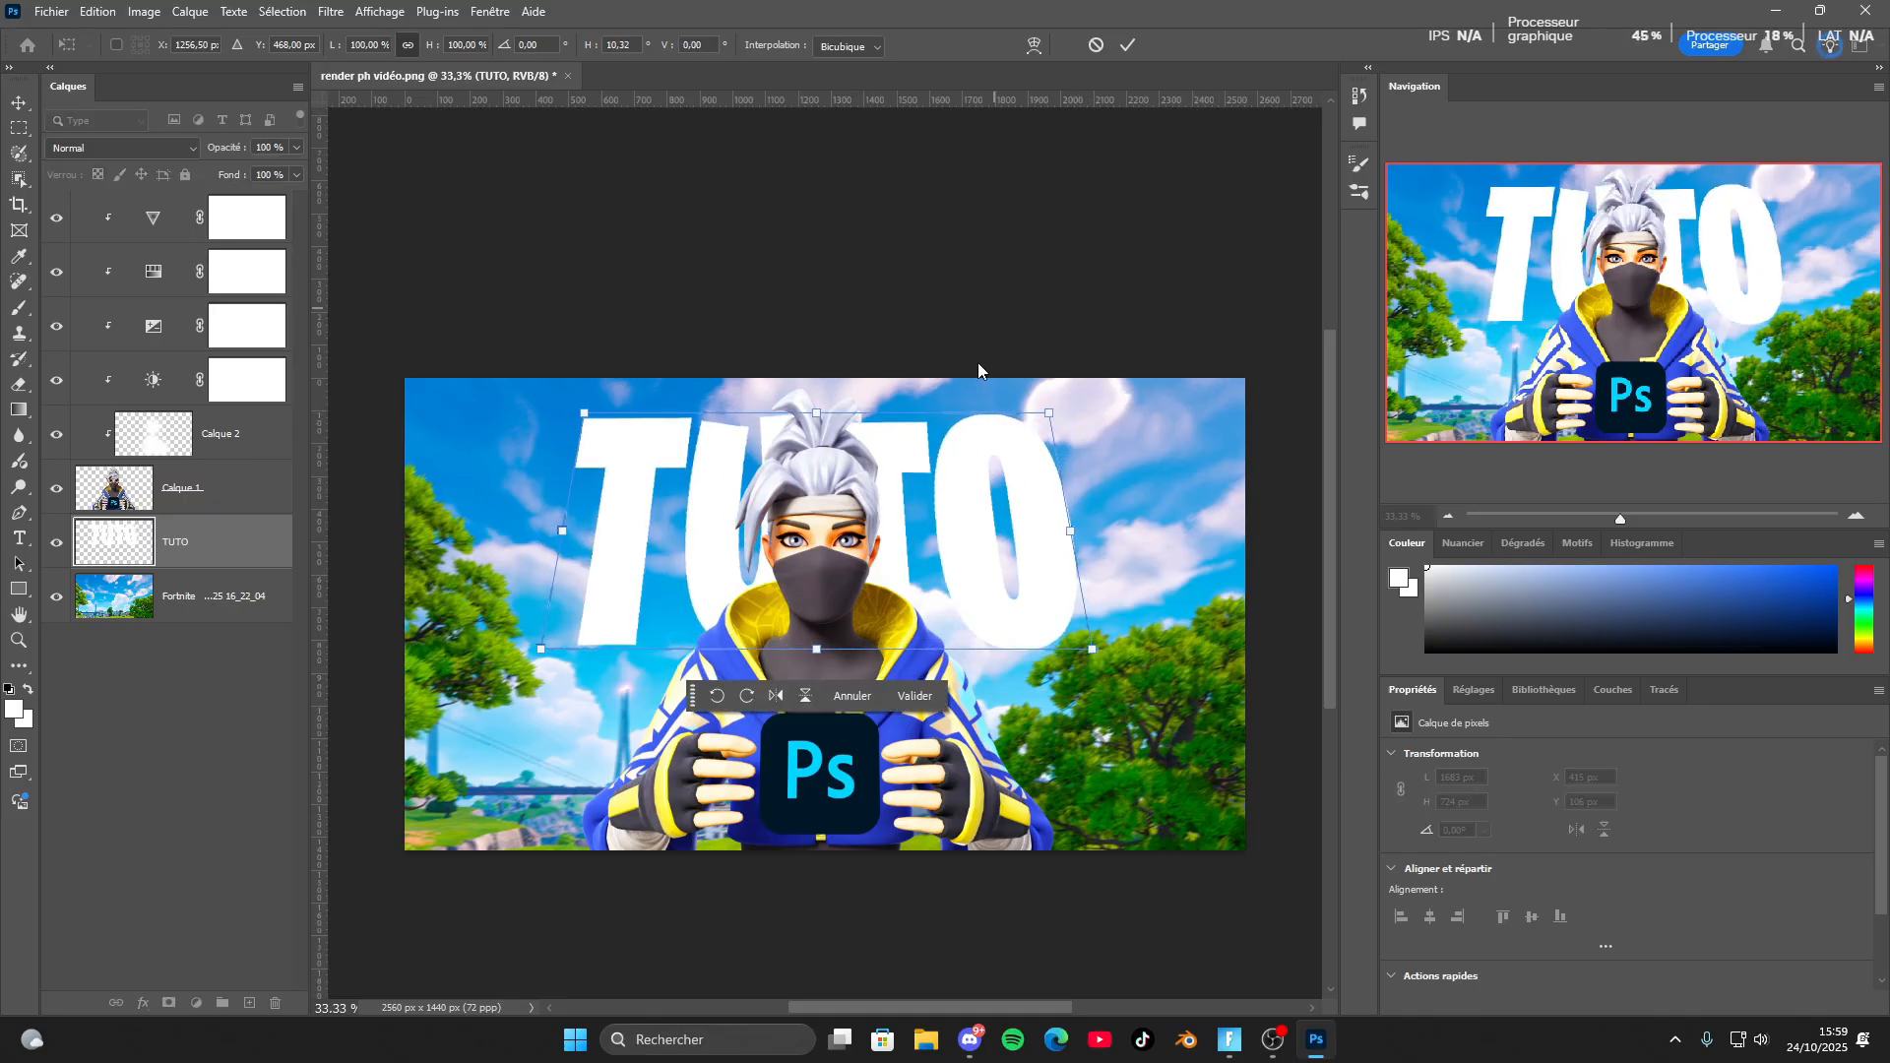
click(921, 695)
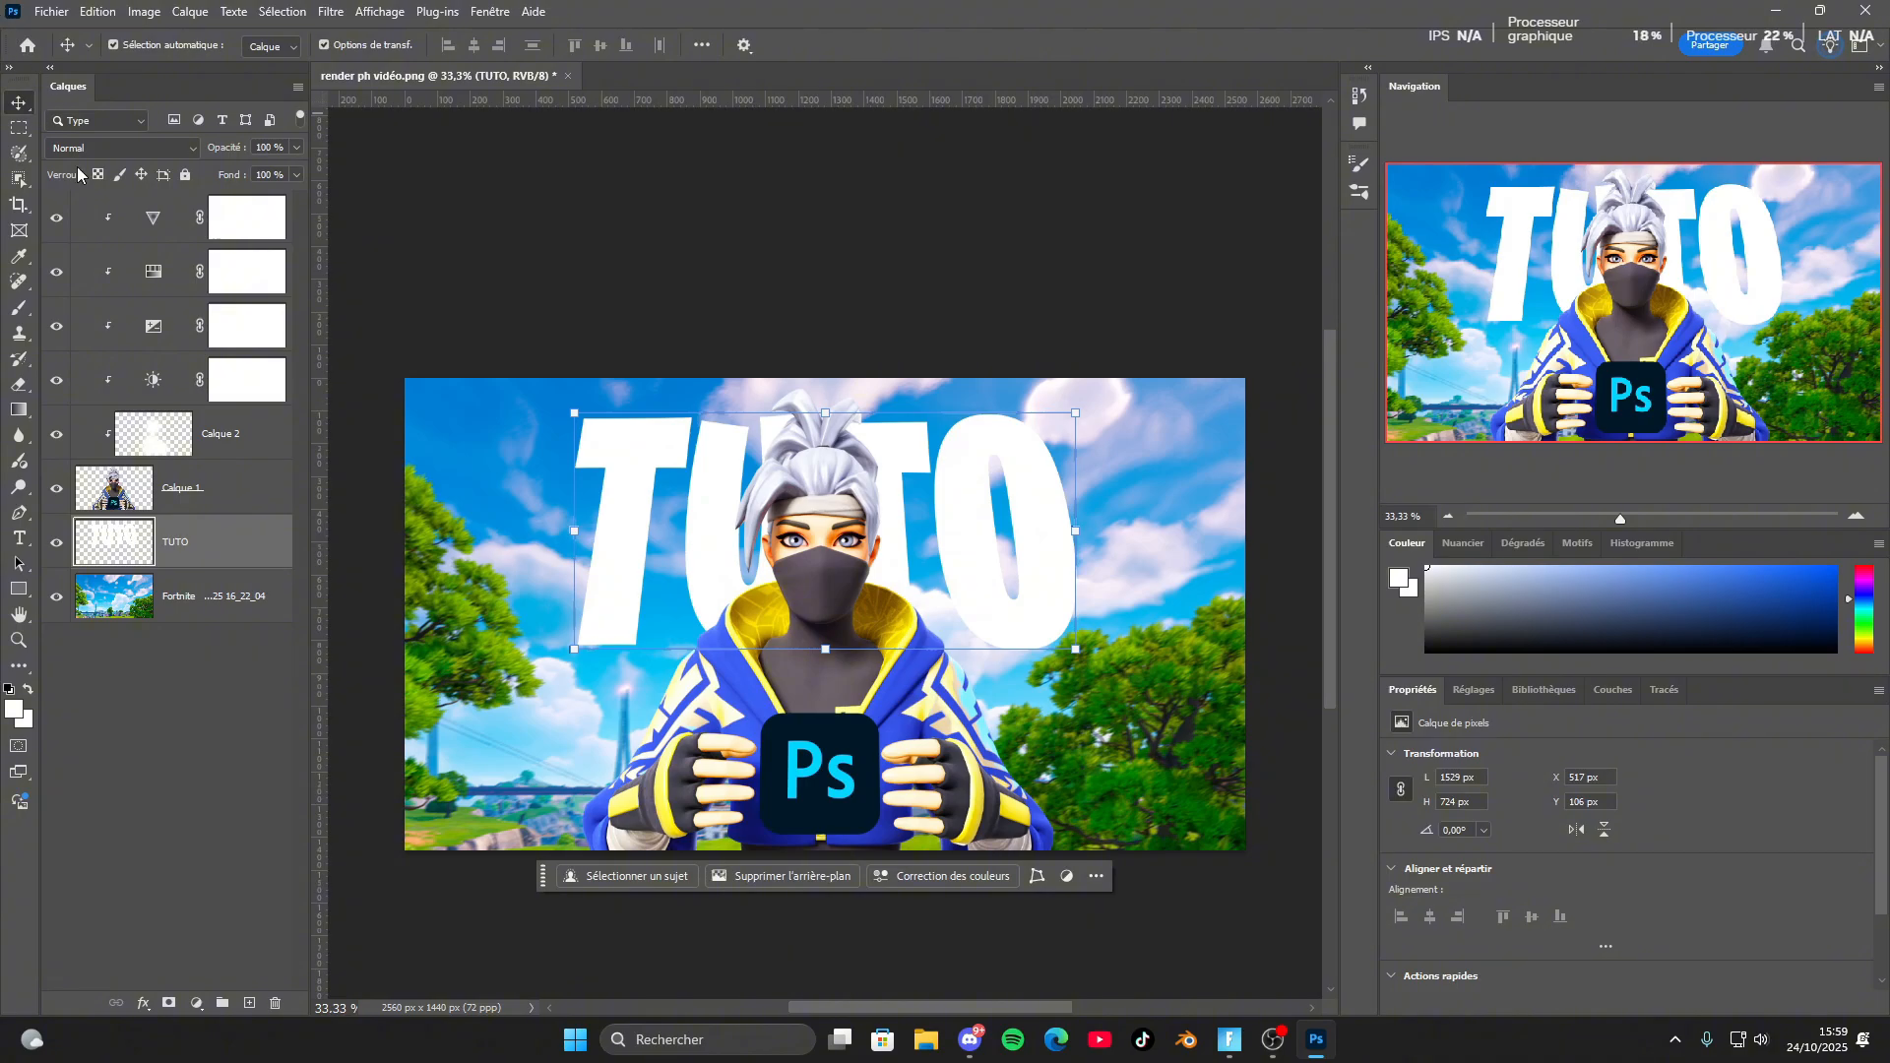
Enlarge the TUTO lettering to about 1670 × 790 px and reposition it centred behind the character.
key(ctrl+t)
drag(574, 412, 534, 388)
drag(987, 539, 1002, 557)
click(903, 711)
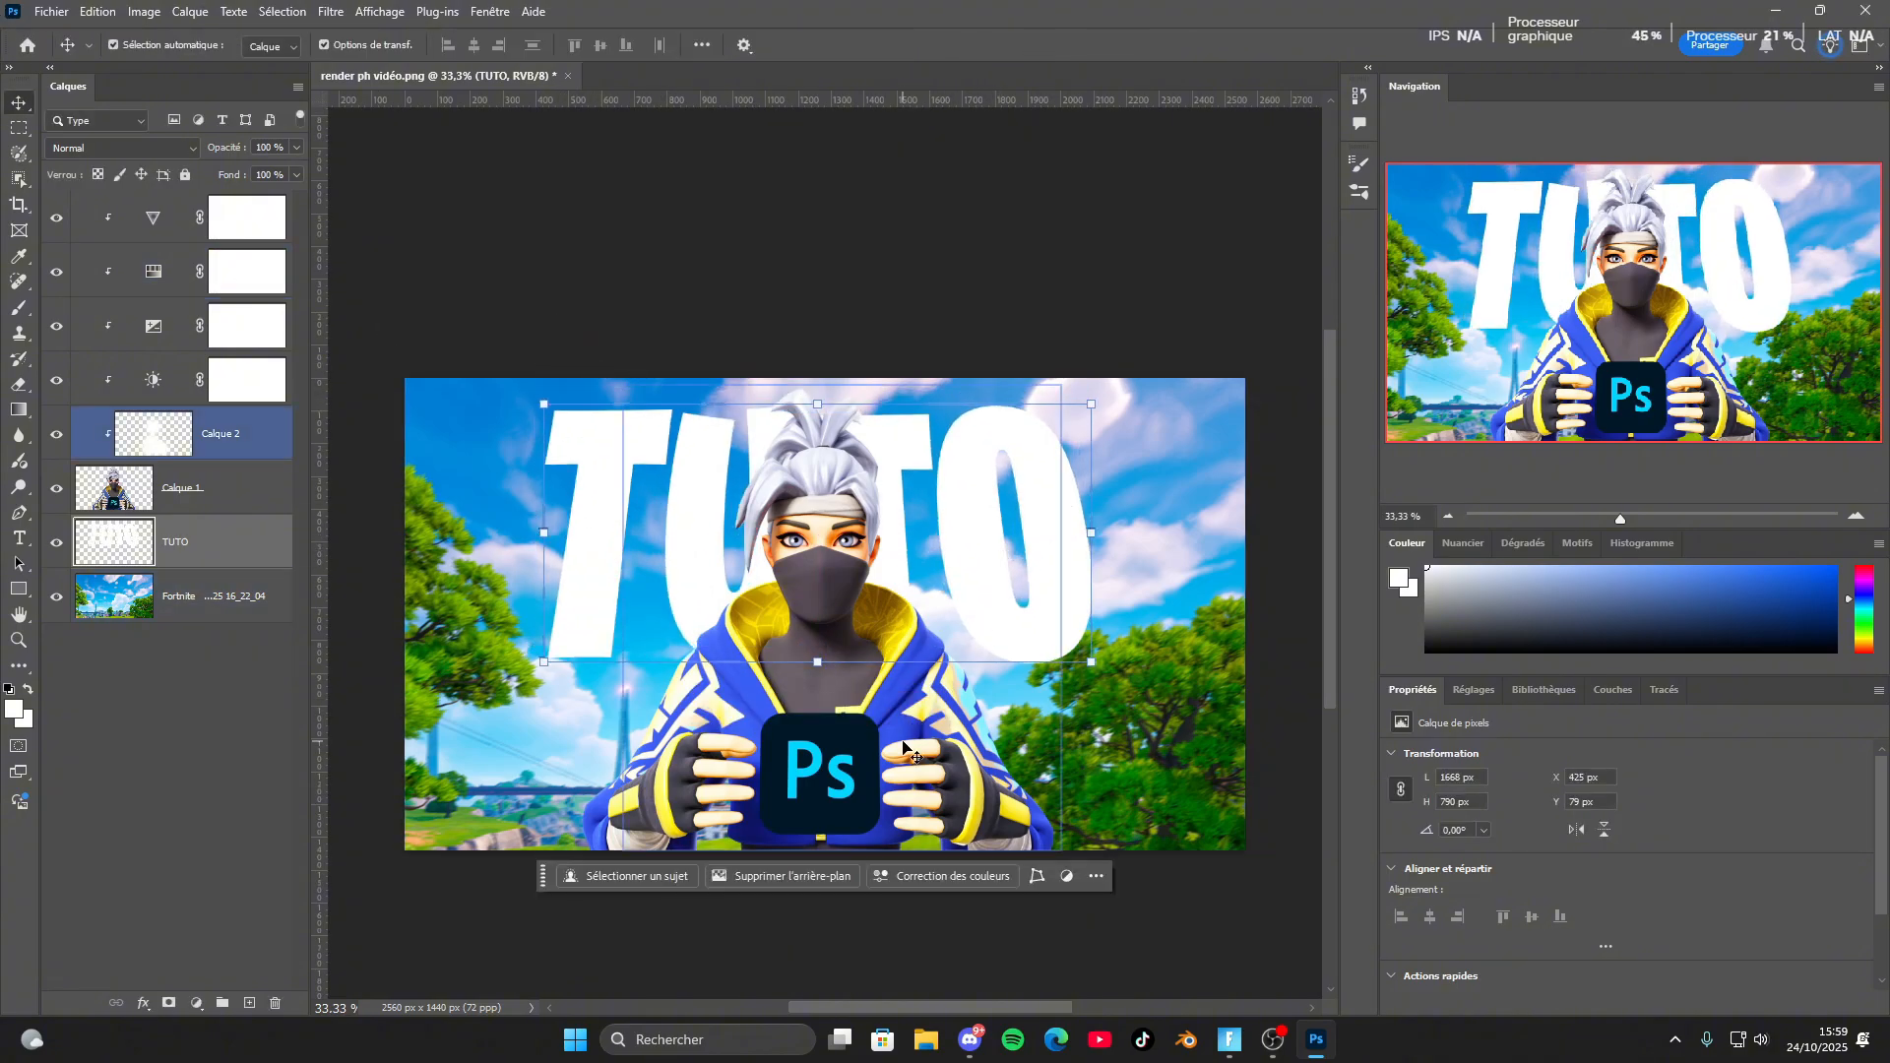
Add a linear blue gradient overlay (Incrustation en dégradé) at 90° to the TUTO layer's style.
double_click(249, 544)
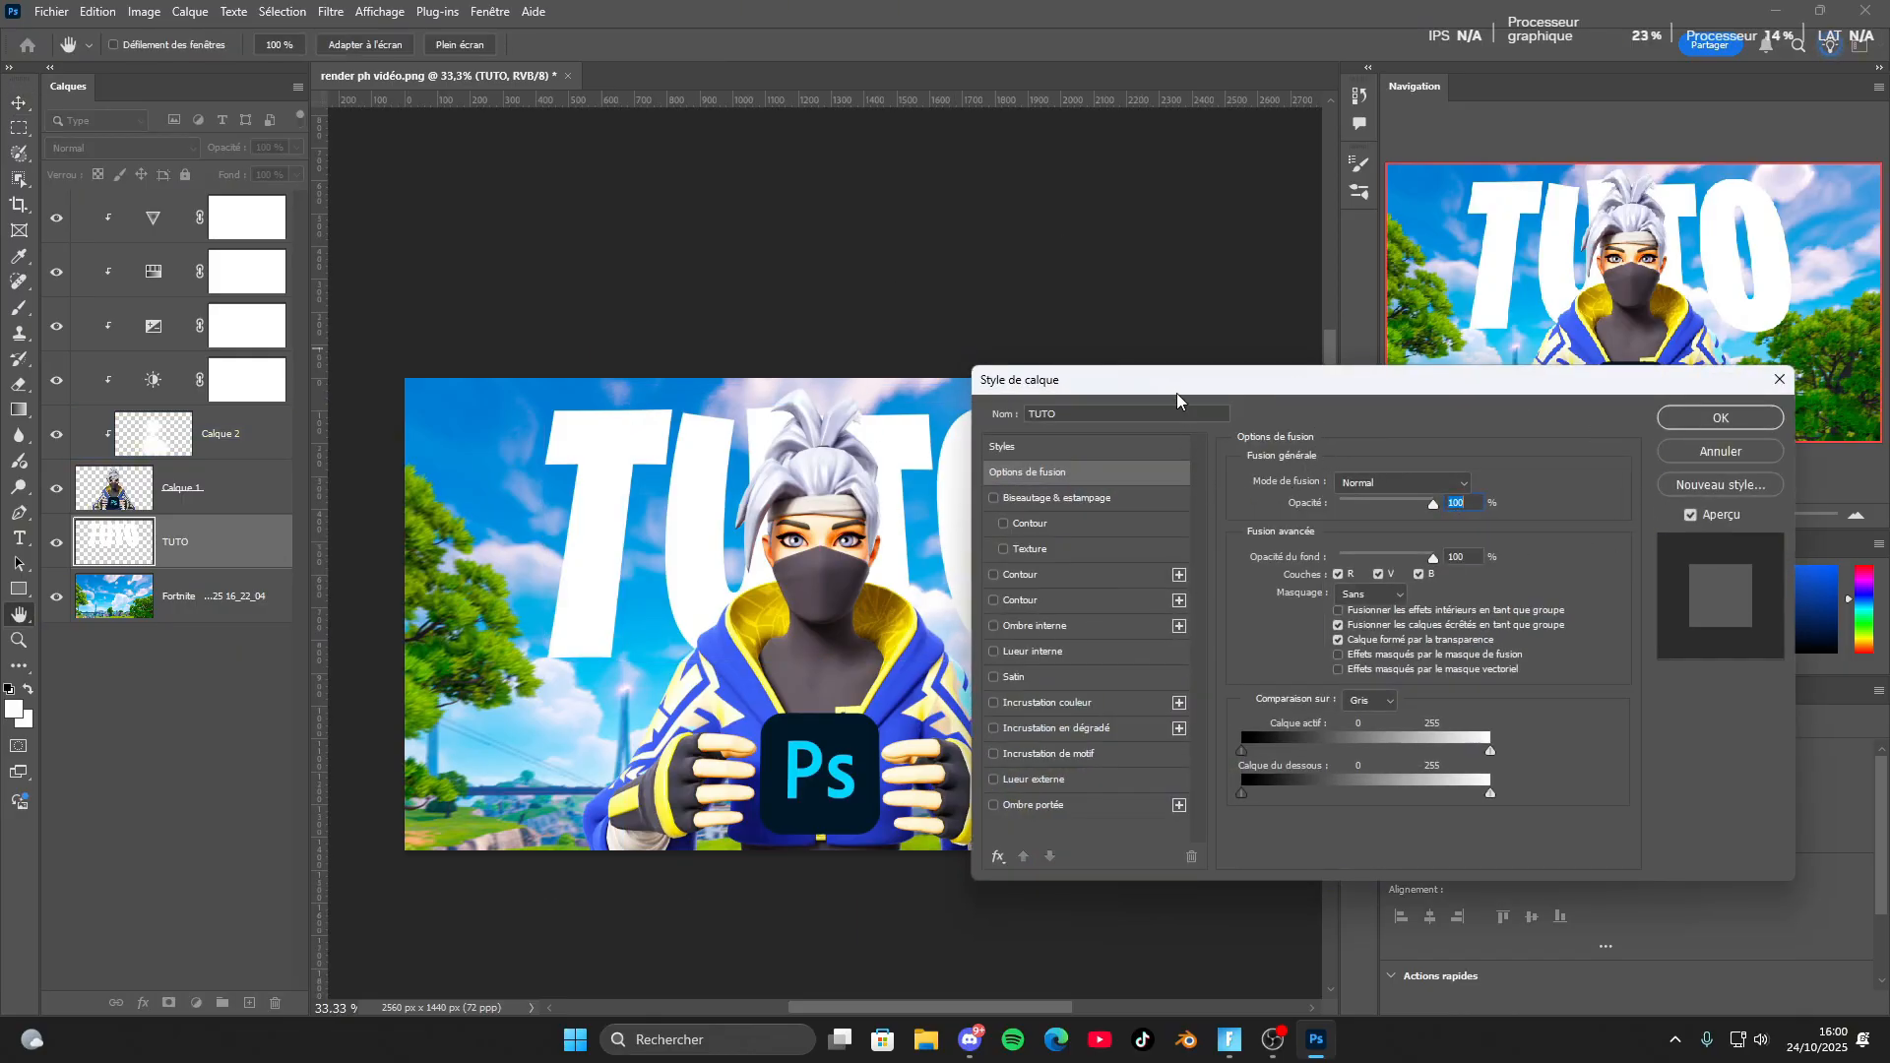
drag(1177, 393, 1147, 306)
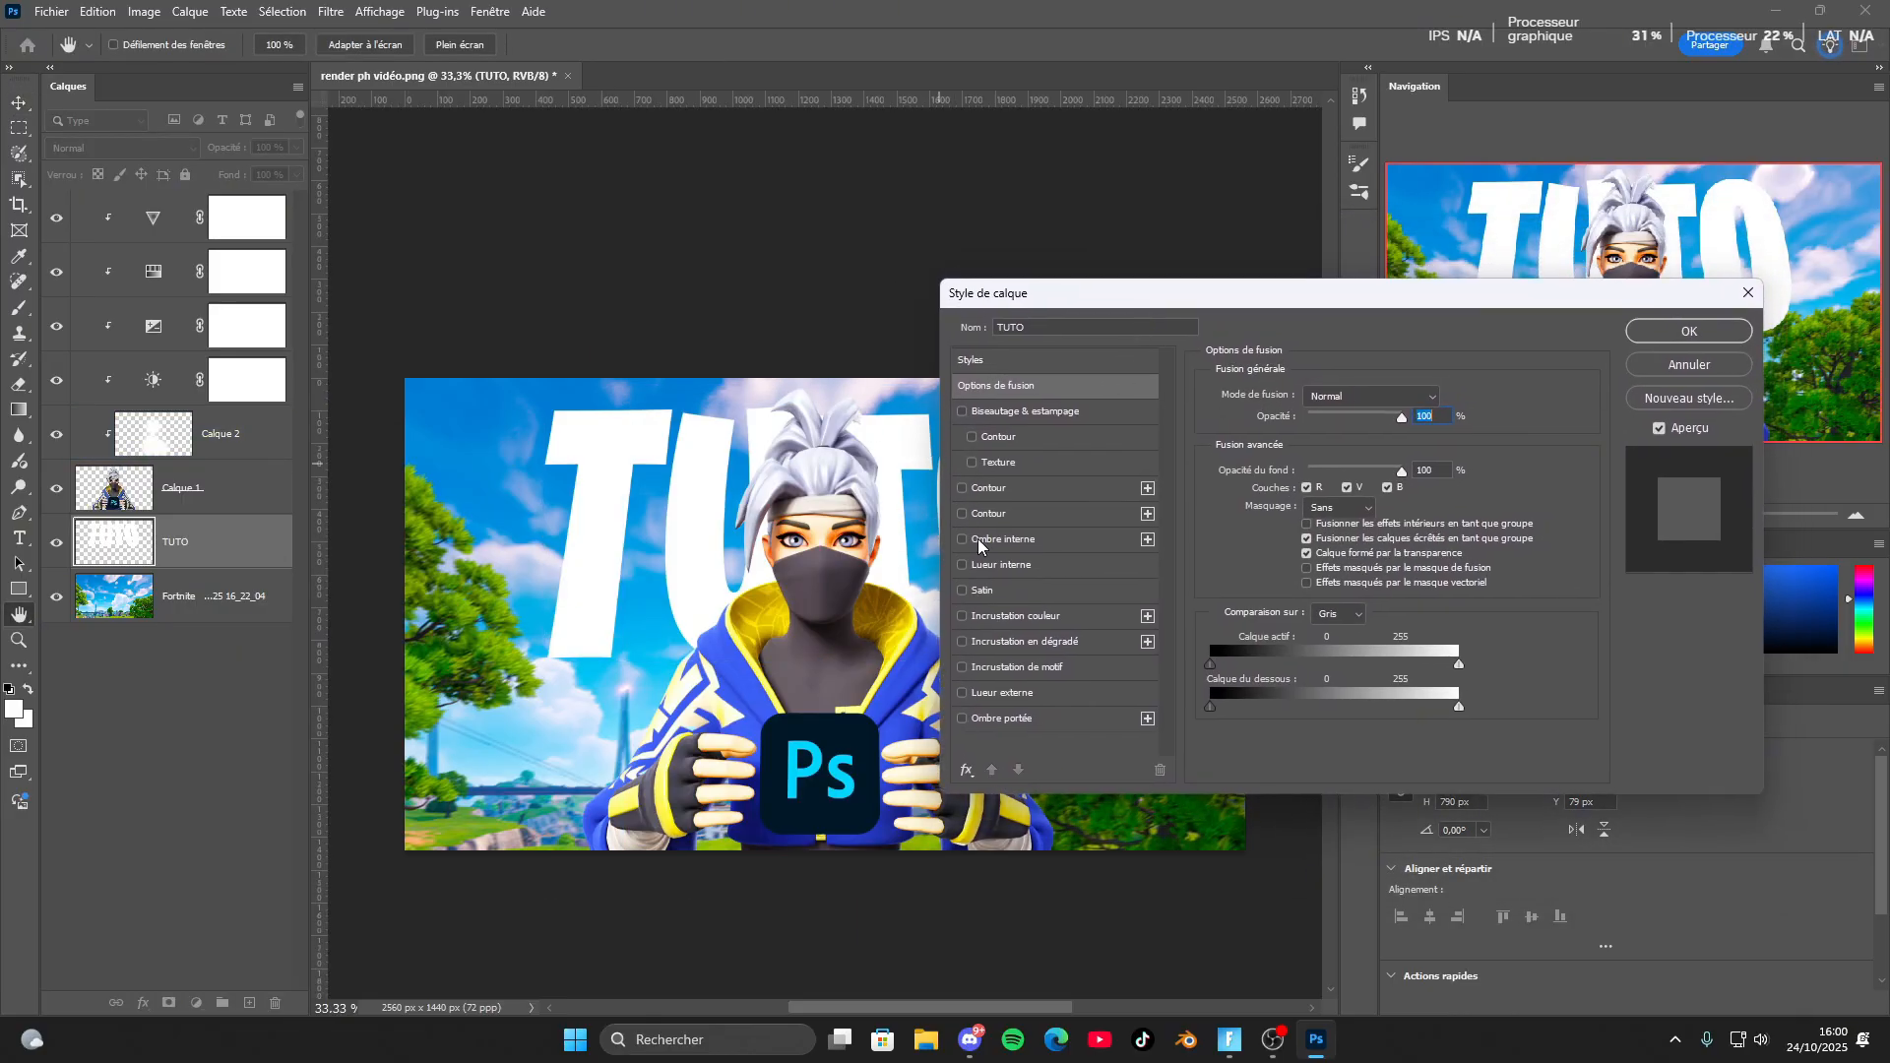
click(956, 643)
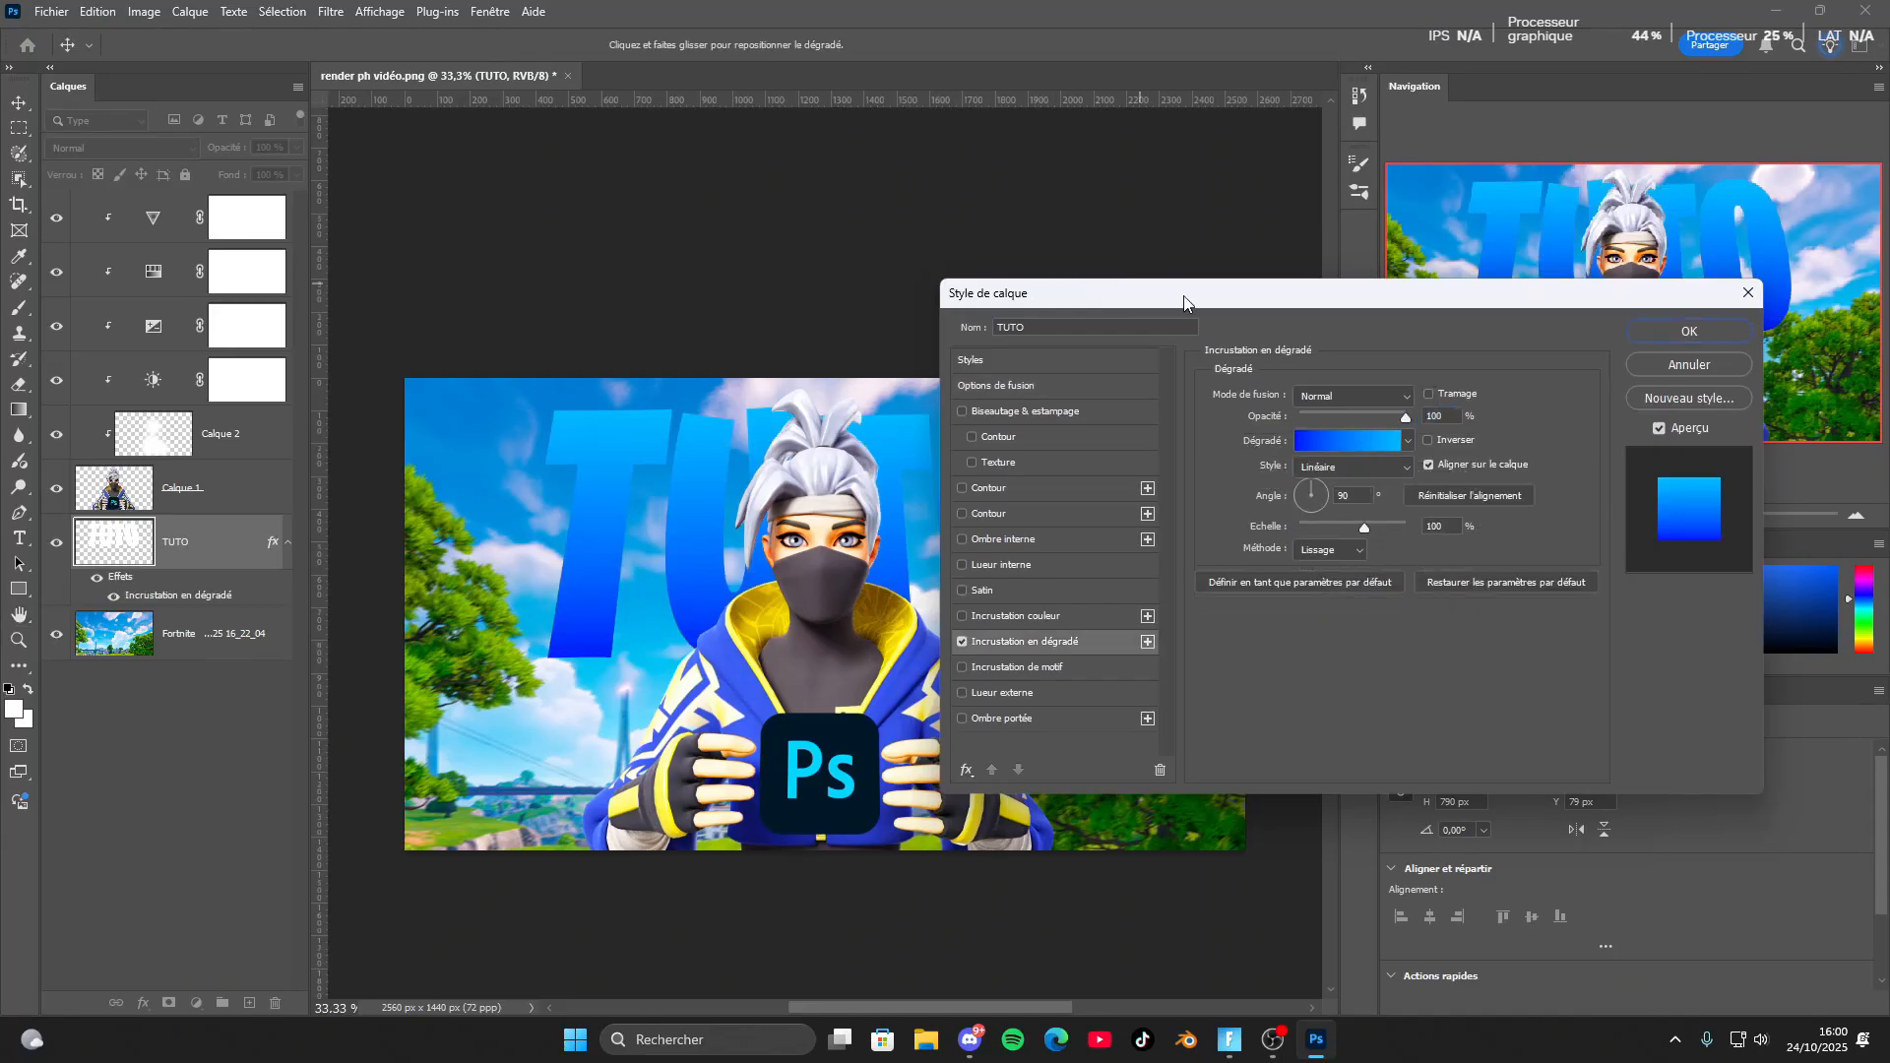
drag(1187, 300, 1486, 233)
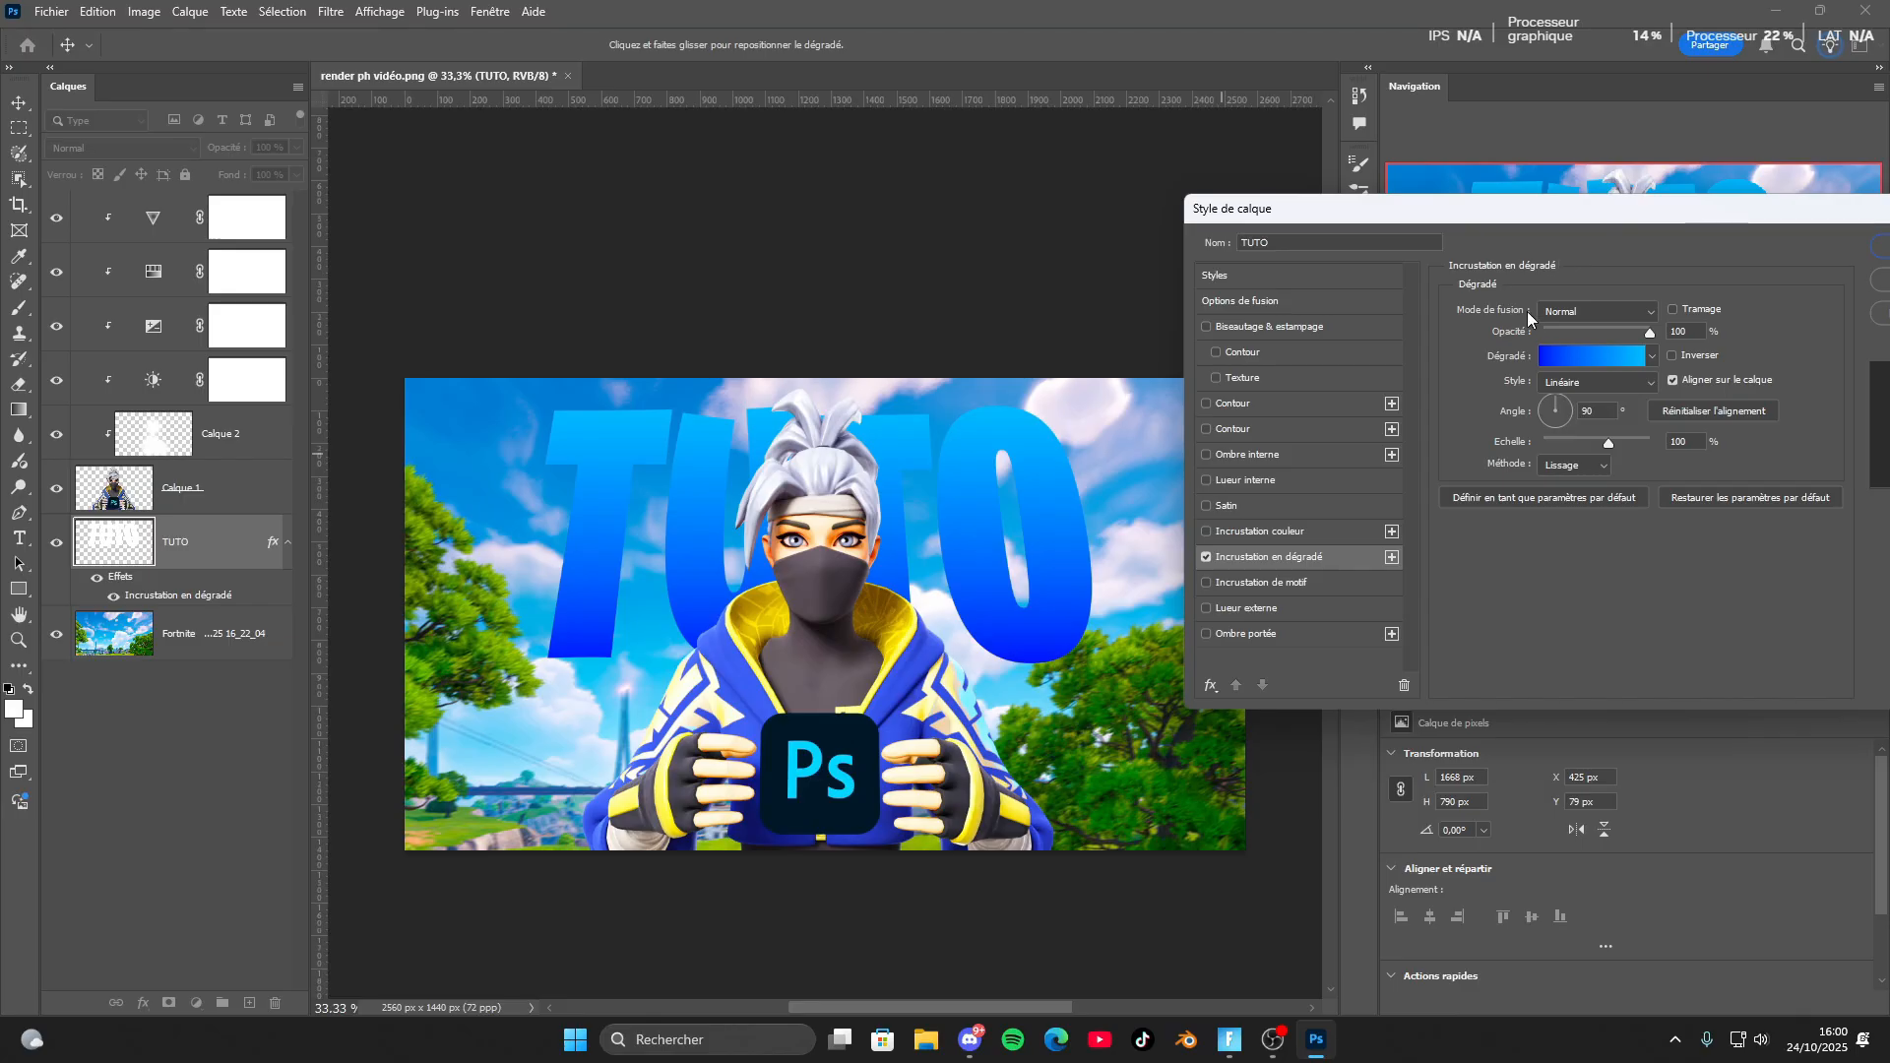
Add a black outside stroke (Contour, Extérieur) of 20 px to the TUTO lettering.
click(1205, 403)
drag(1205, 410, 1117, 591)
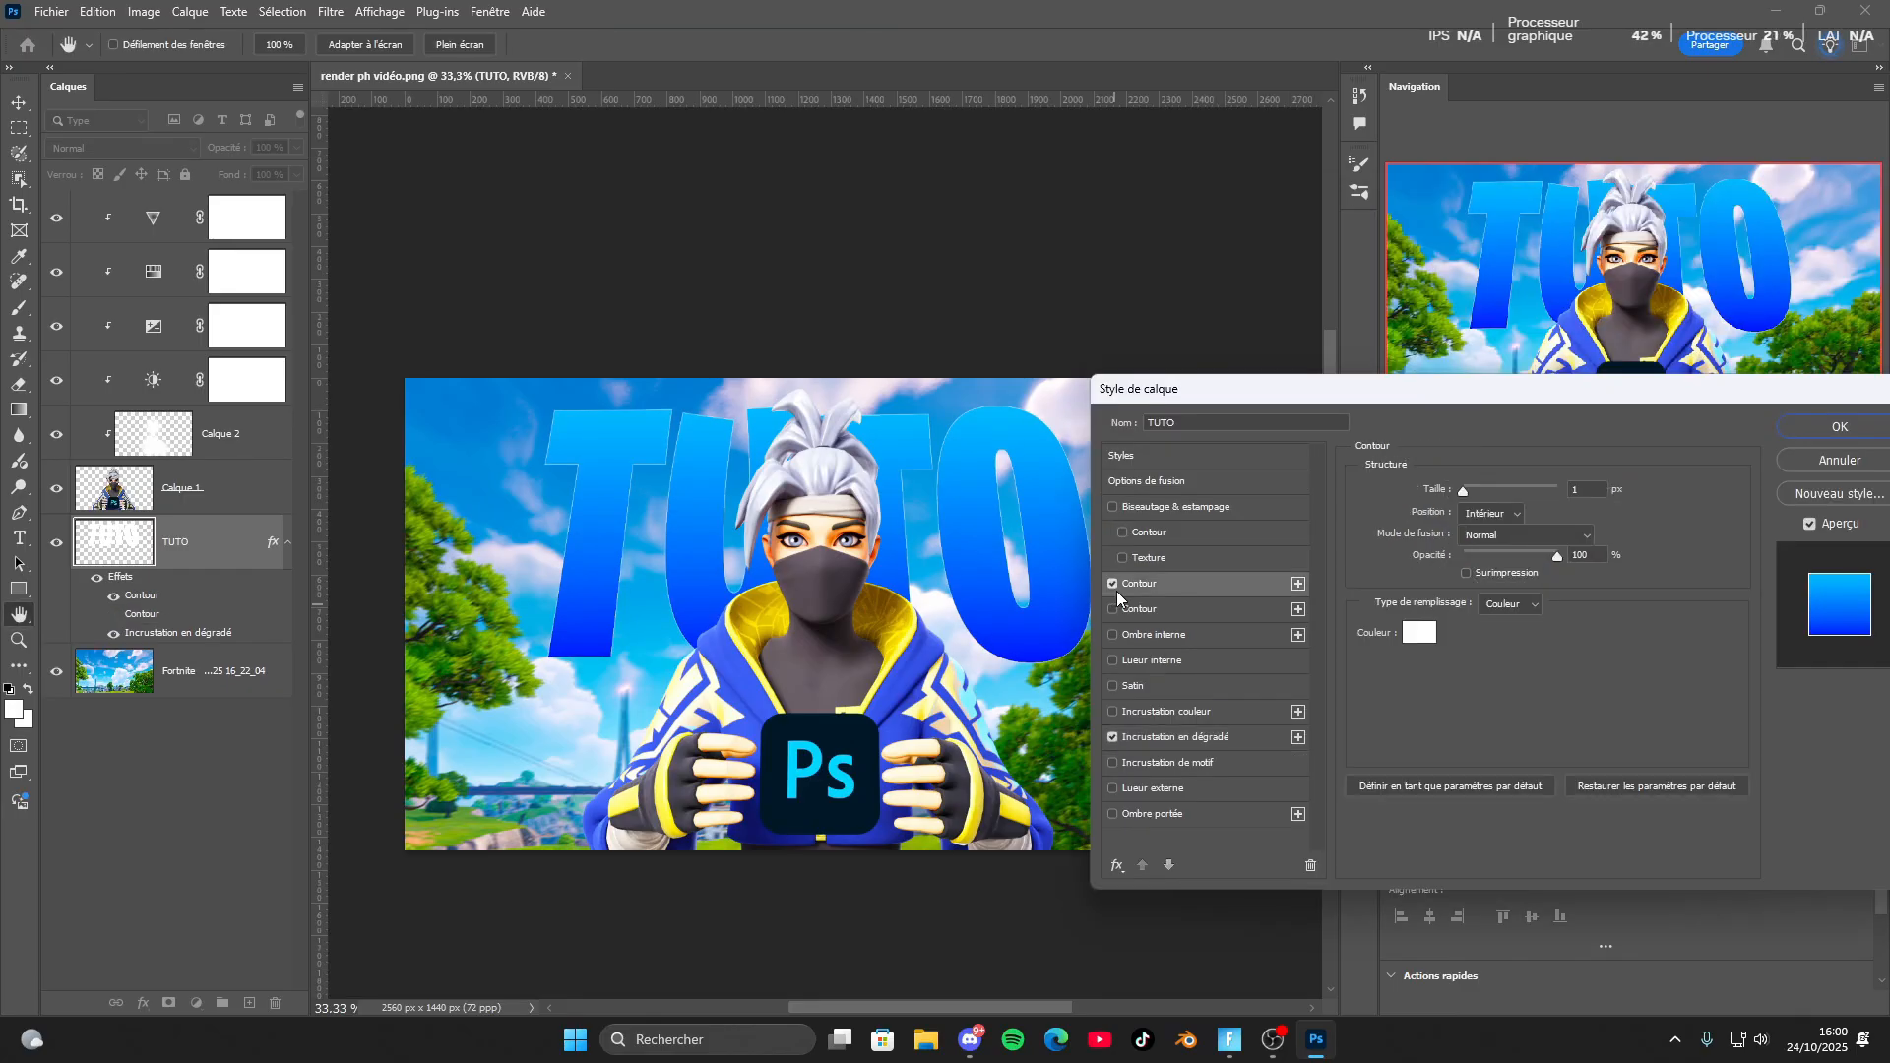
click(1496, 513)
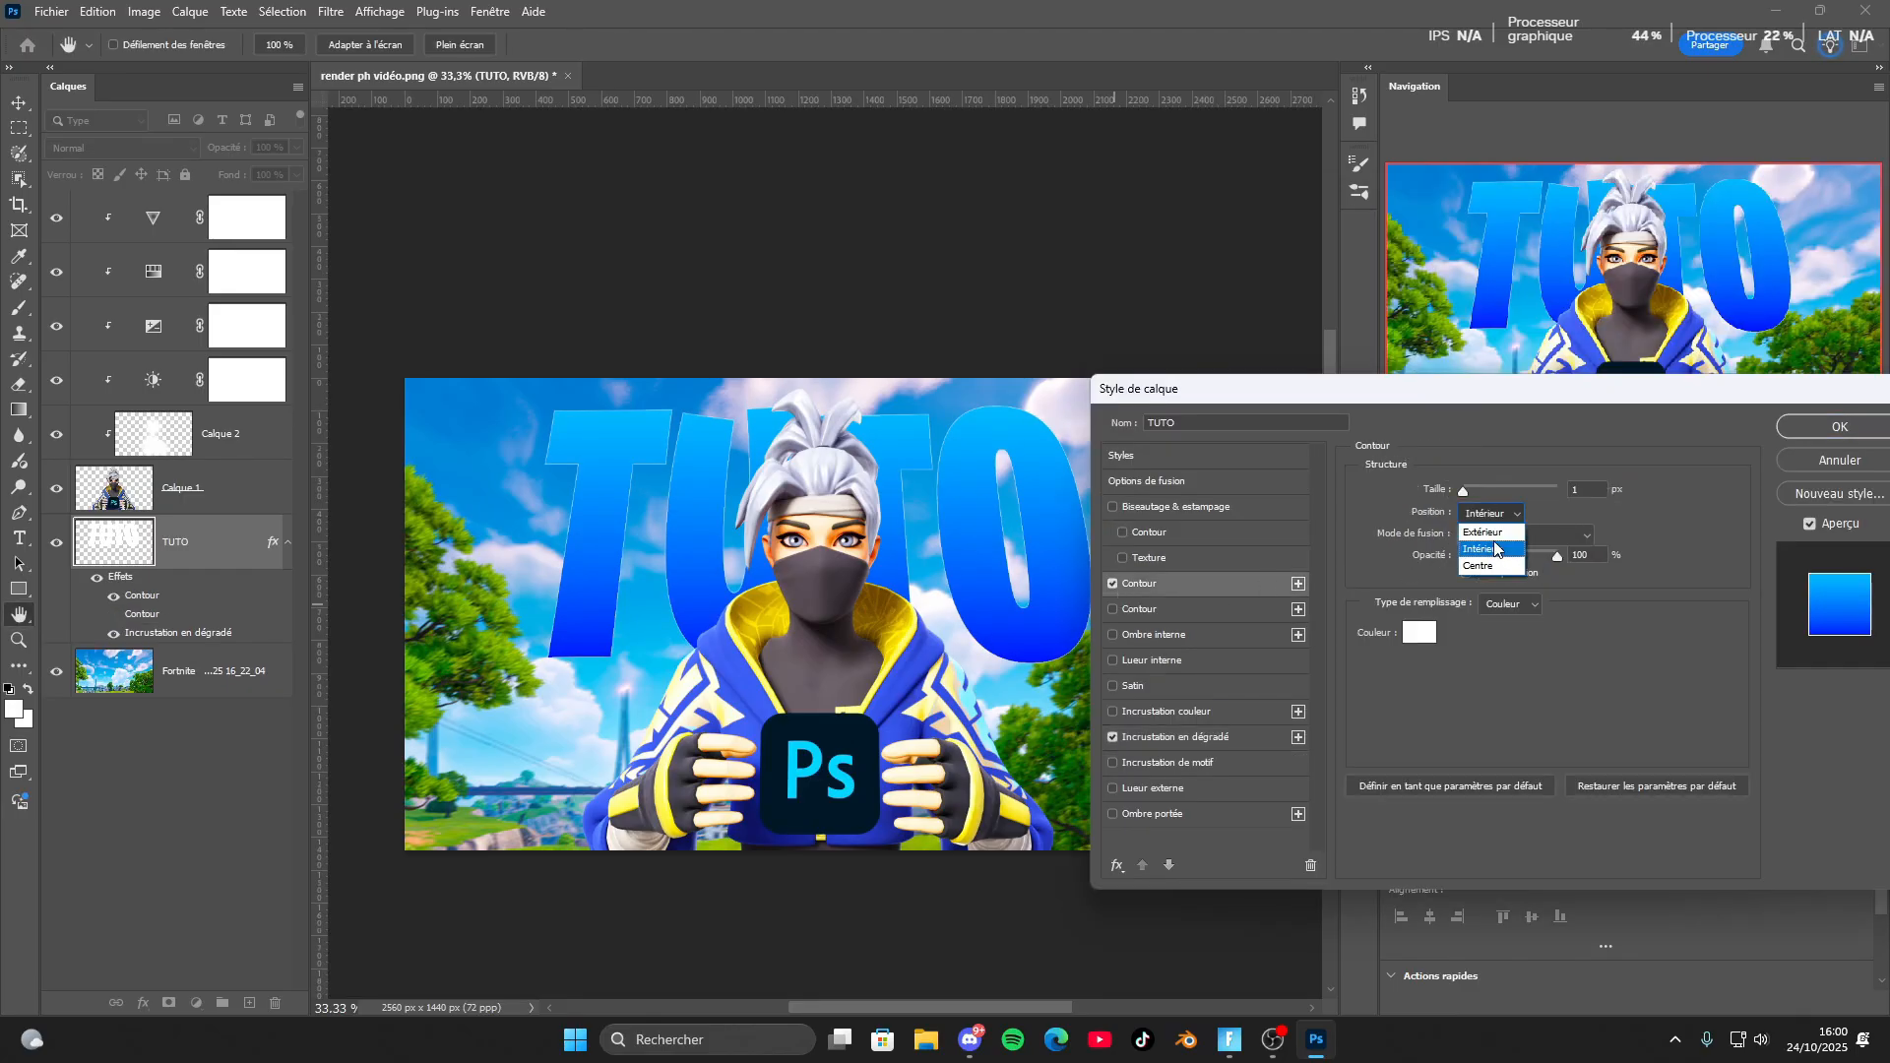
click(1489, 530)
mouse_move(1464, 491)
mouse_down()
mouse_move(1519, 501)
mouse_move(1461, 498)
mouse_move(1477, 495)
mouse_up()
click(1420, 632)
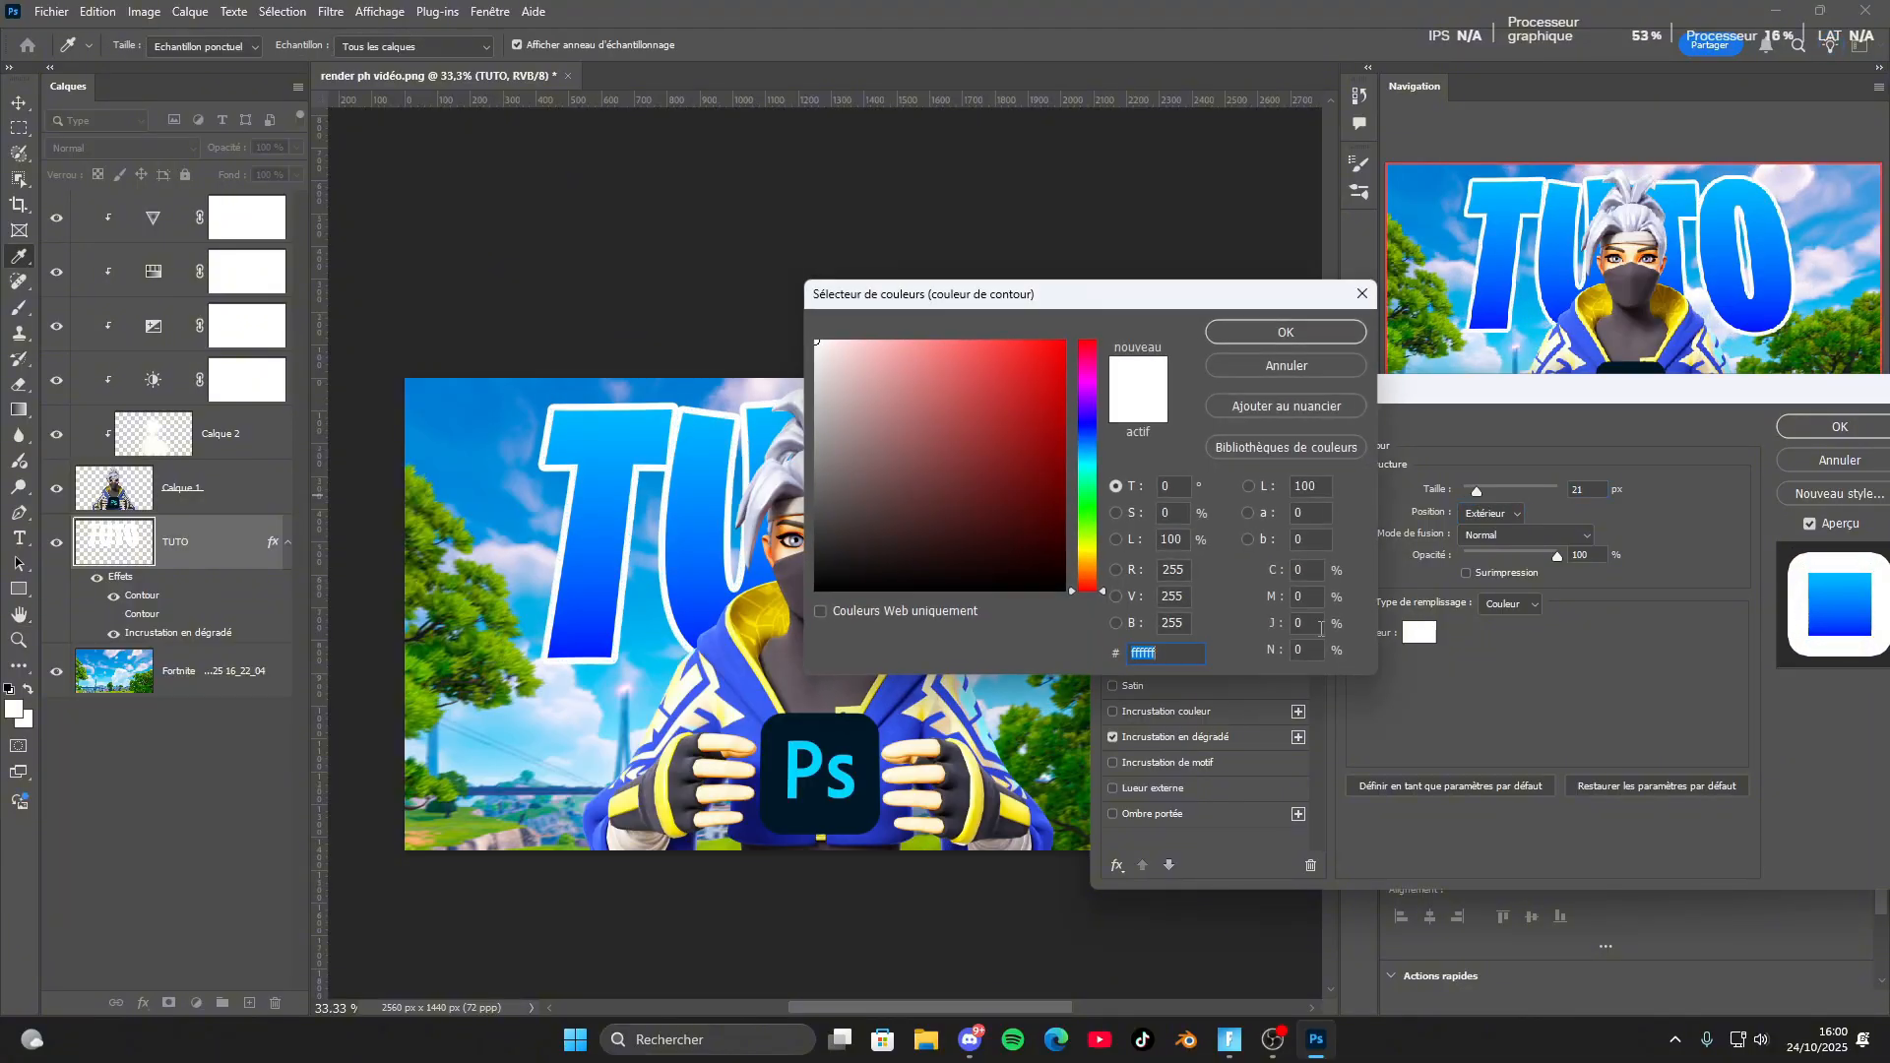
click(817, 589)
click(1317, 327)
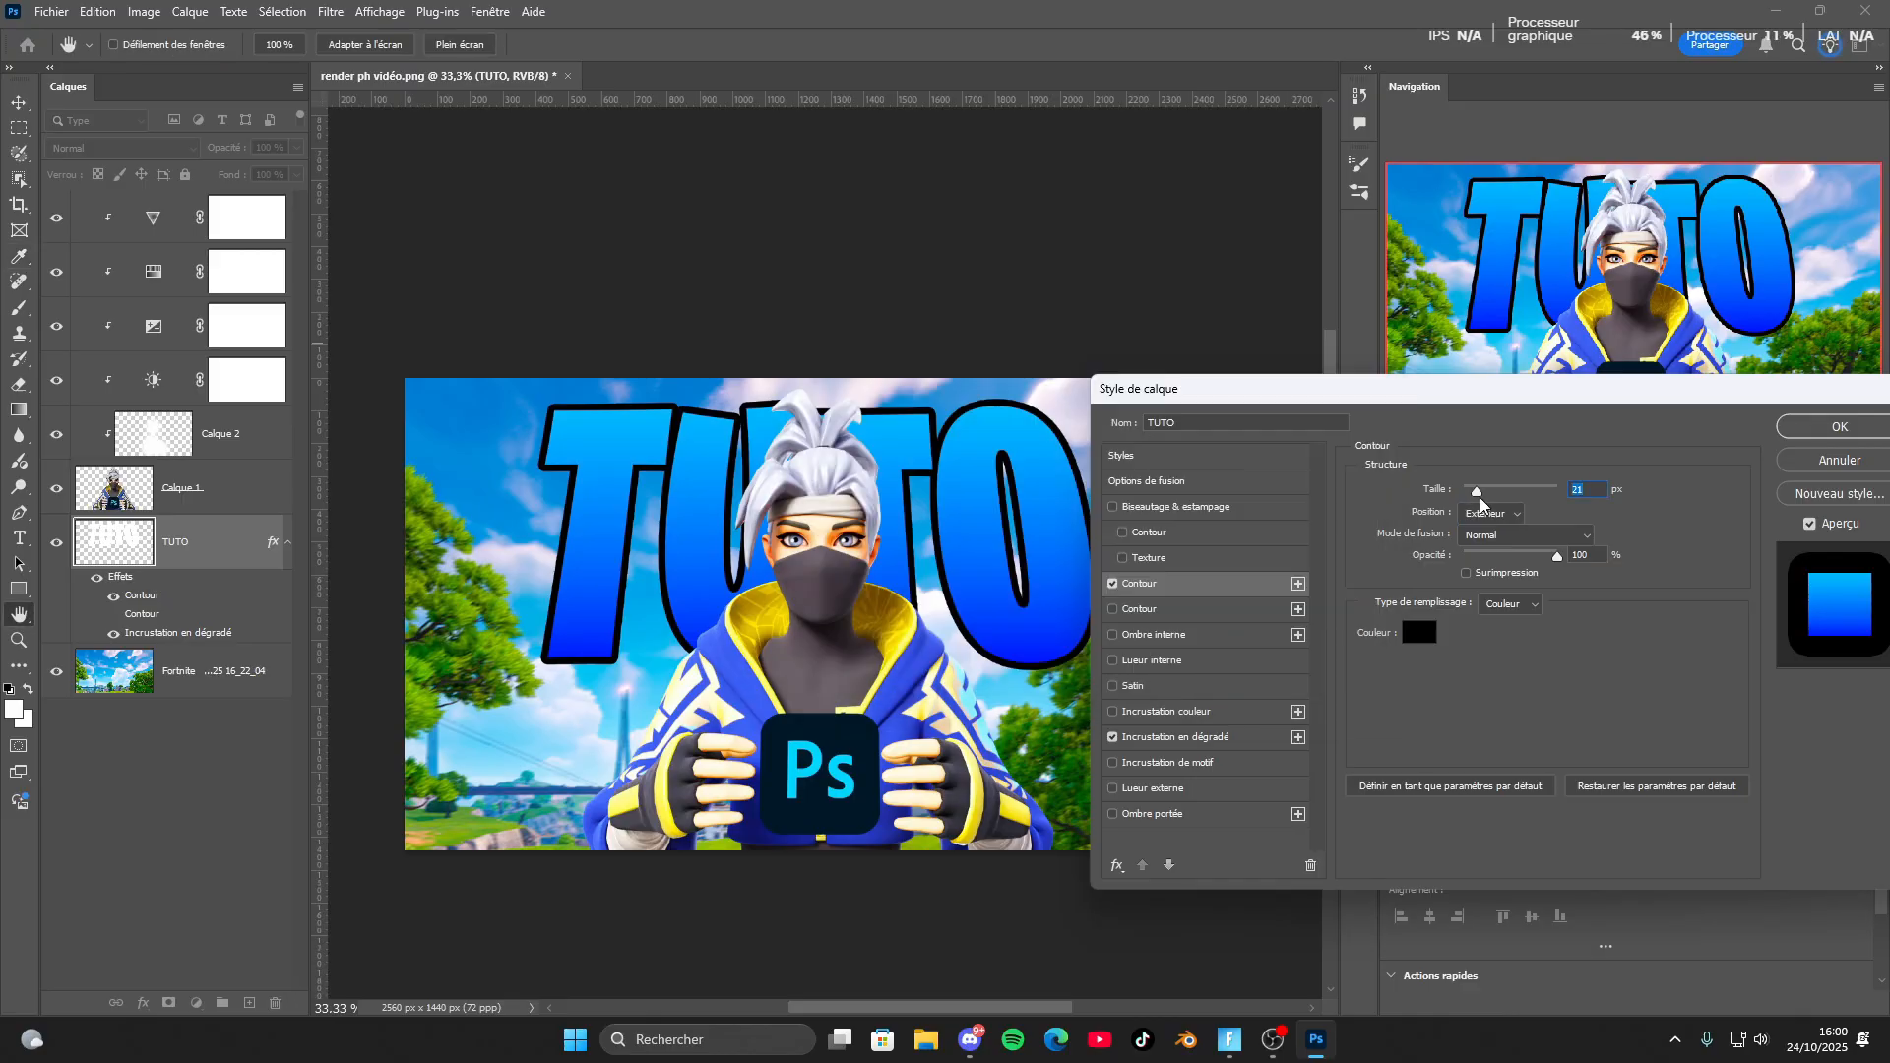
drag(1480, 498, 1479, 492)
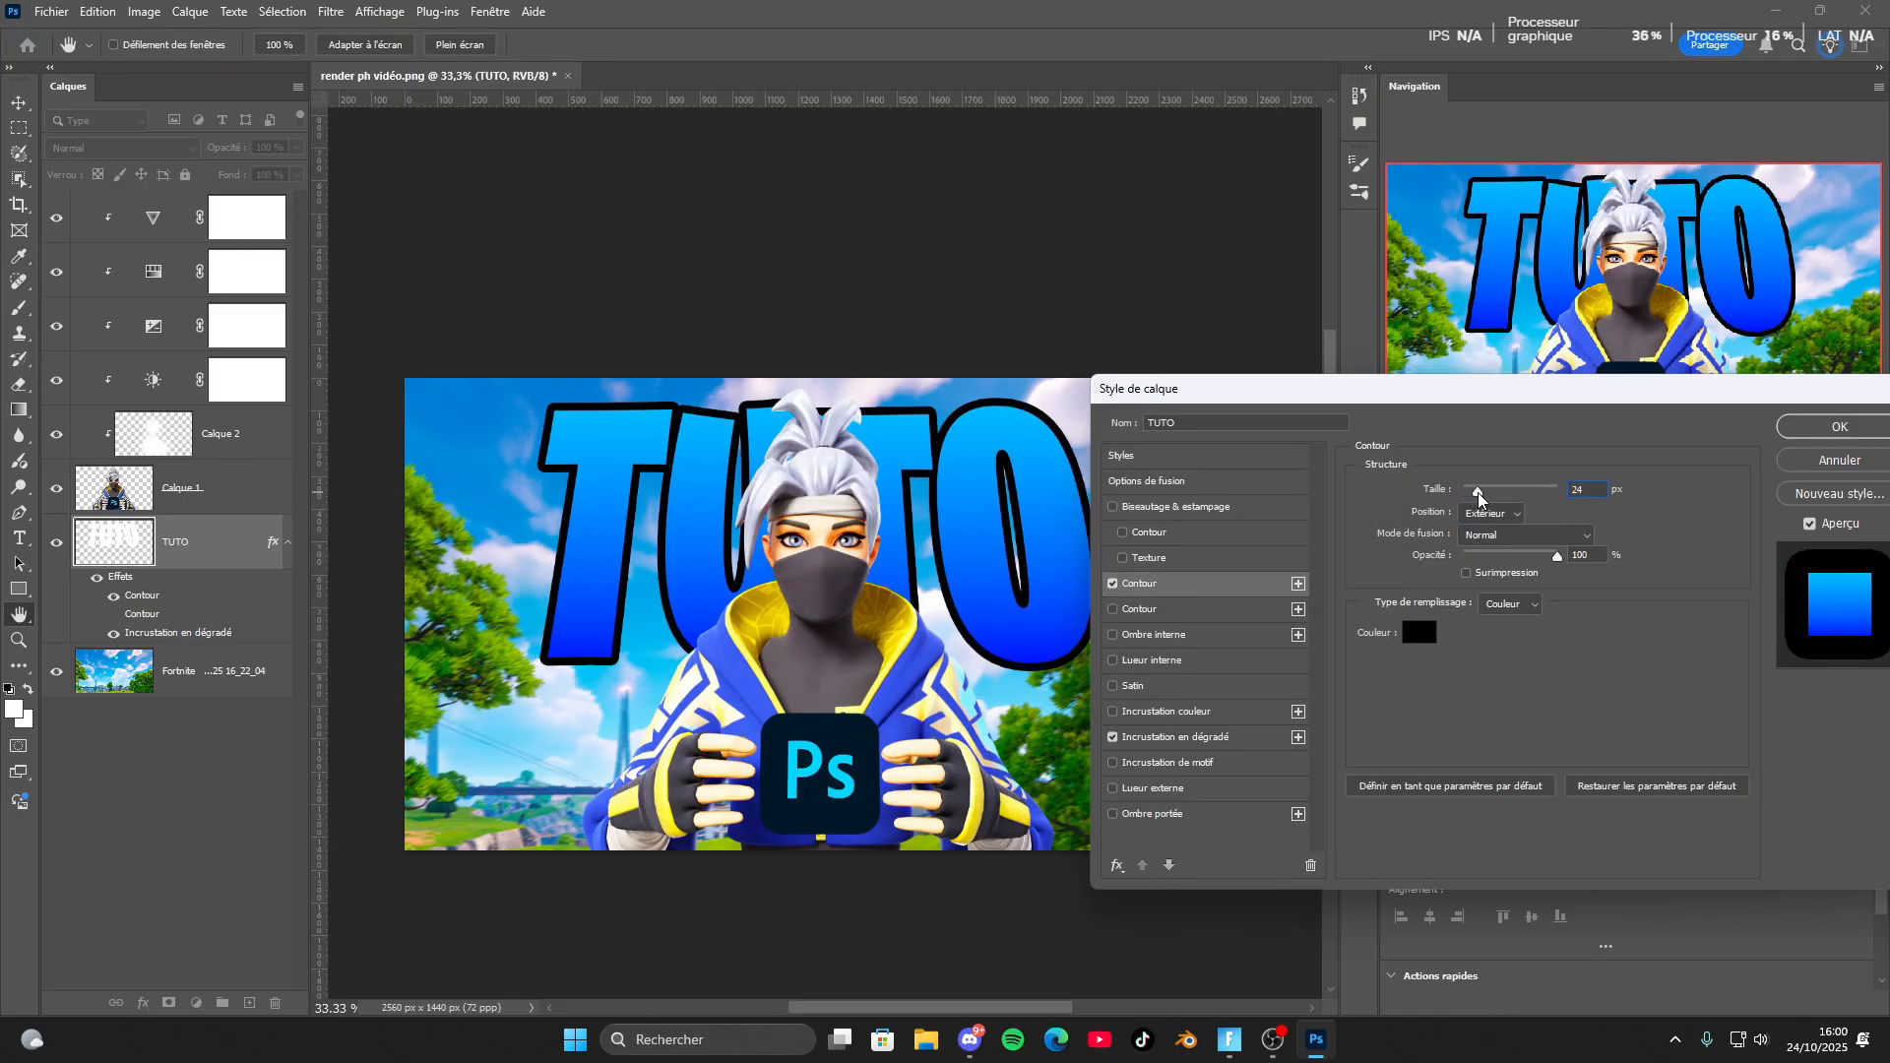
double_click(1592, 482)
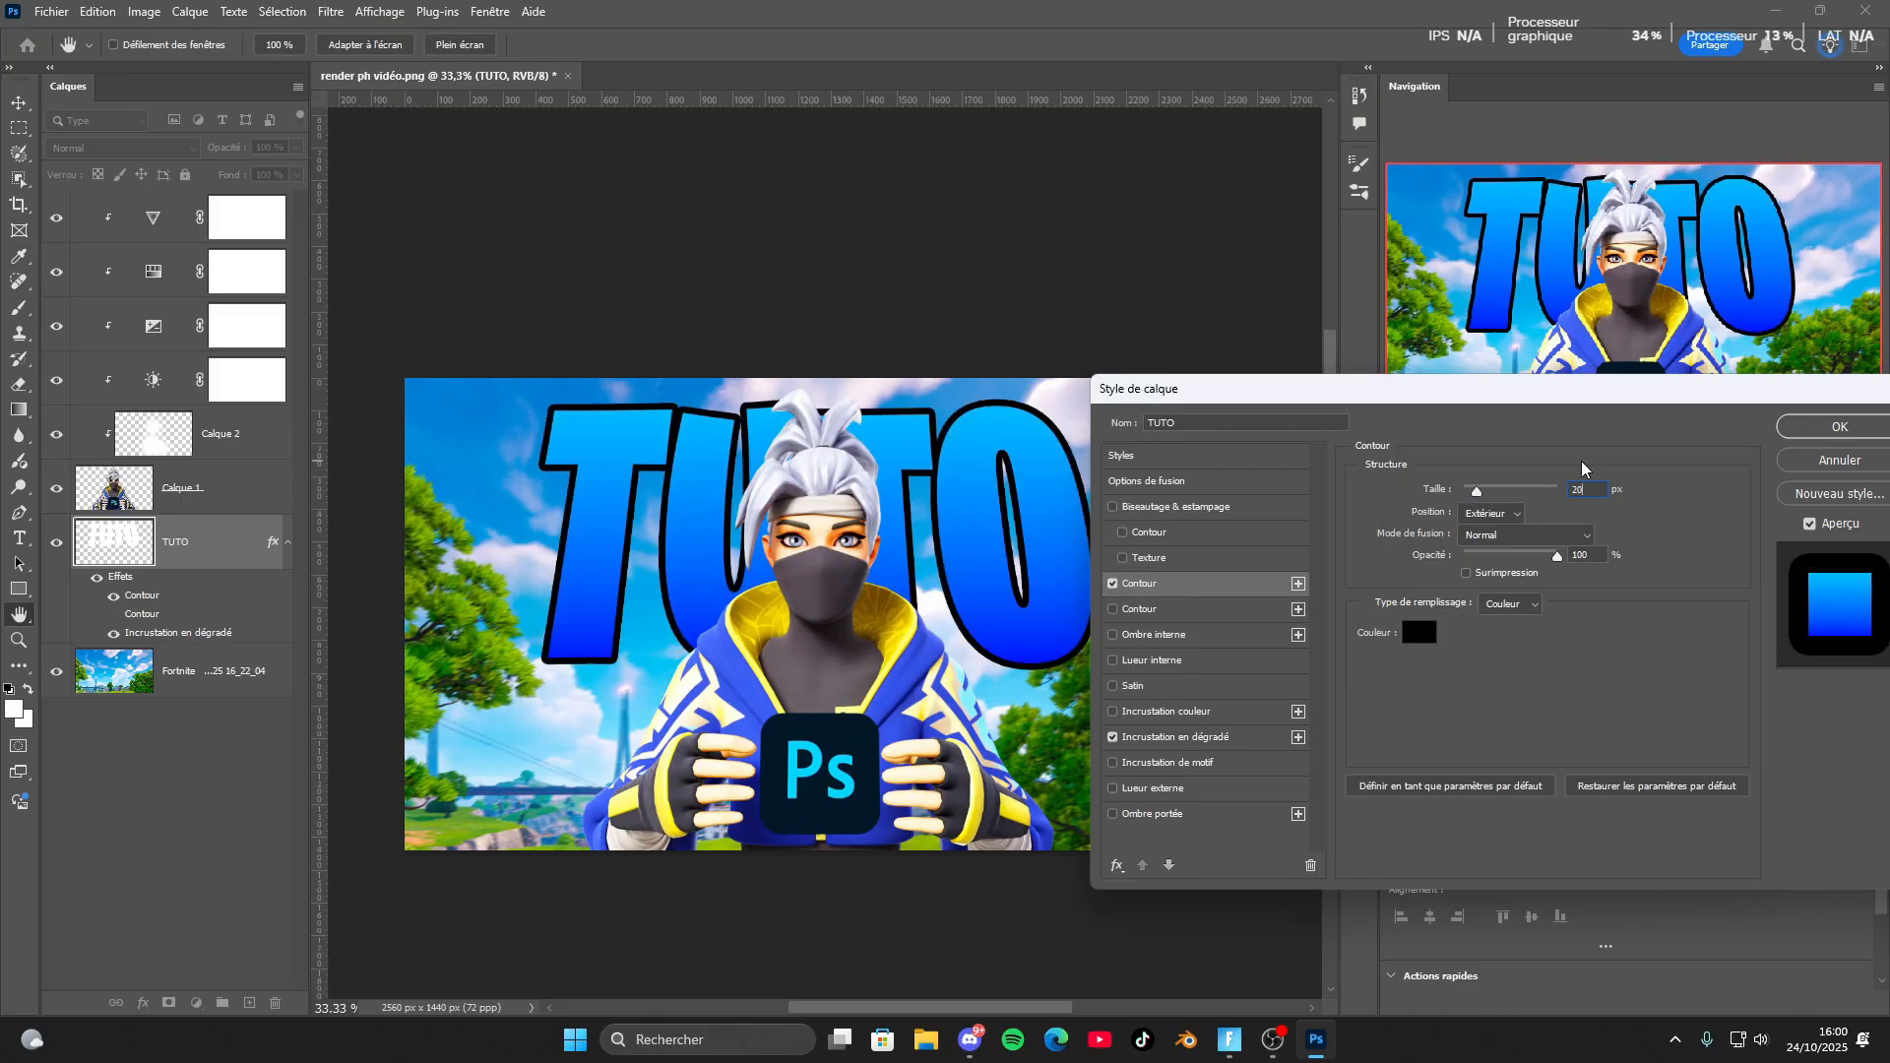
Enable a second stroke on the TUTO lettering, positioned outside and coloured white (ffffff).
click(1080, 612)
click(1149, 612)
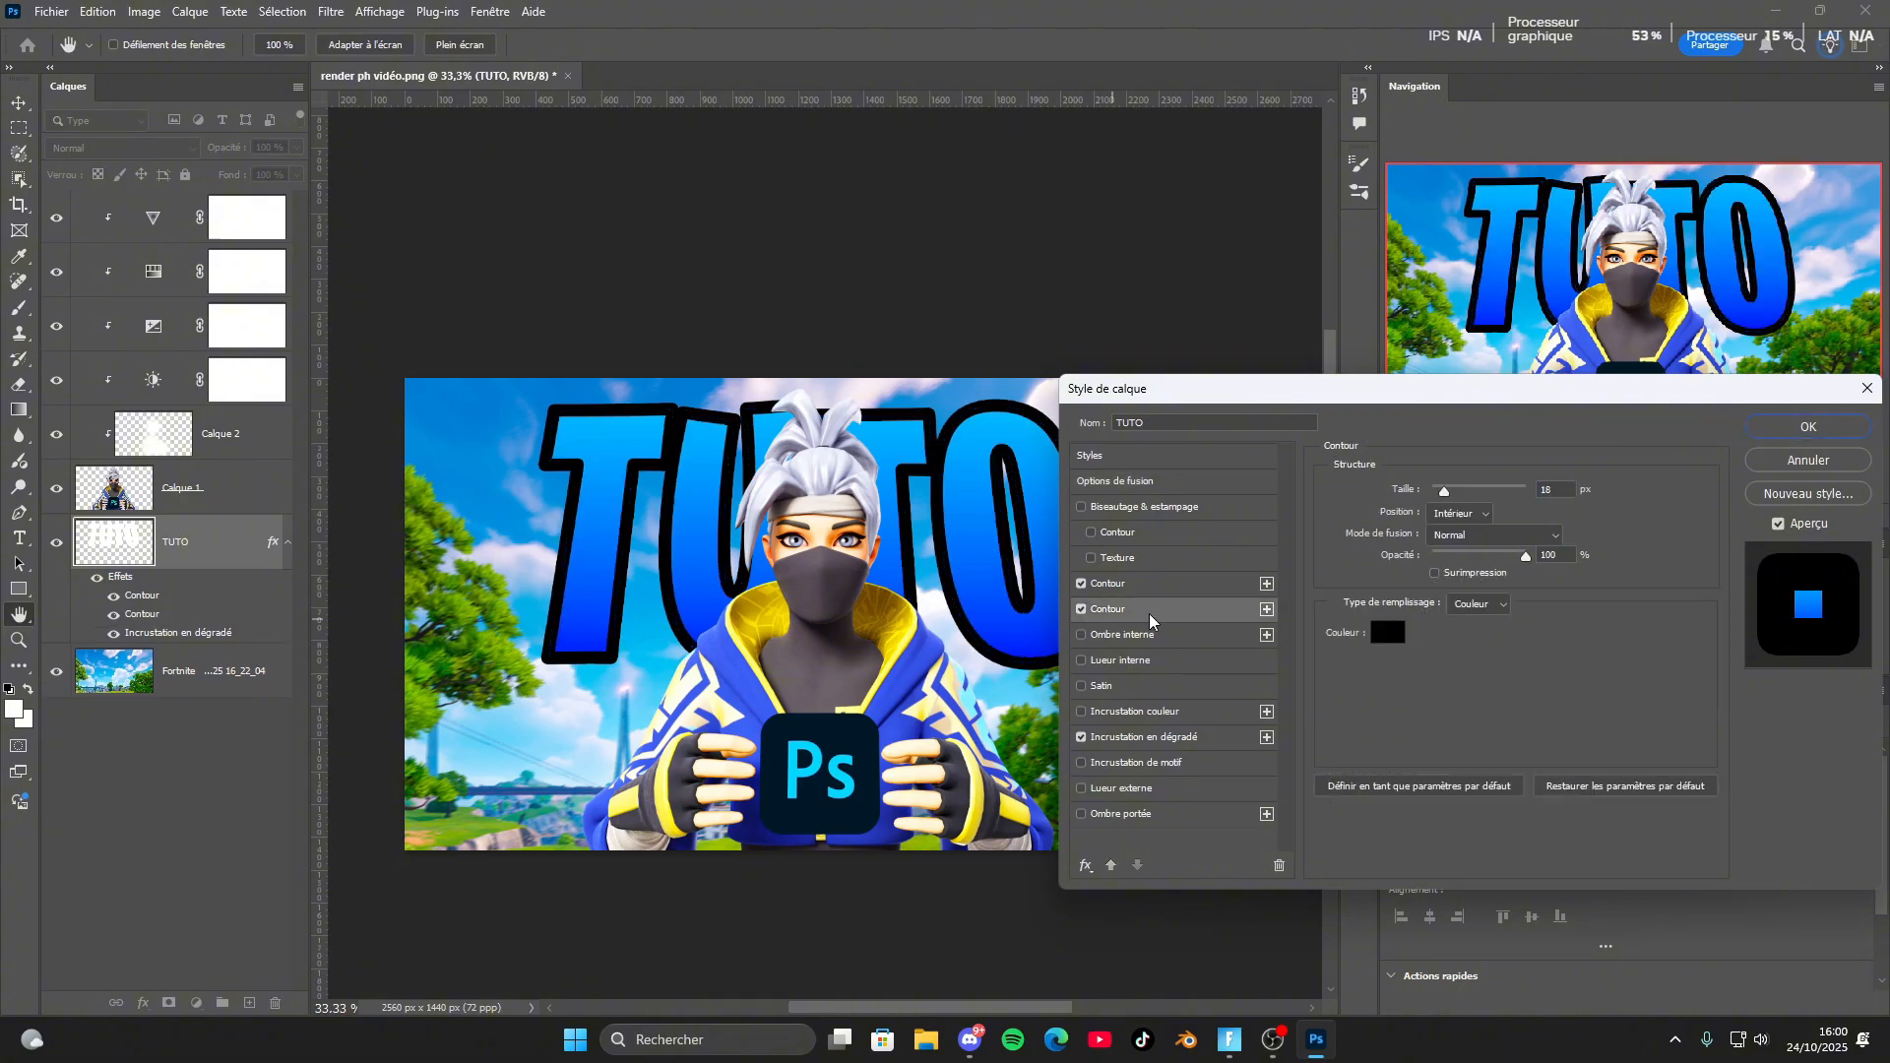
click(1467, 520)
click(1458, 515)
click(1389, 634)
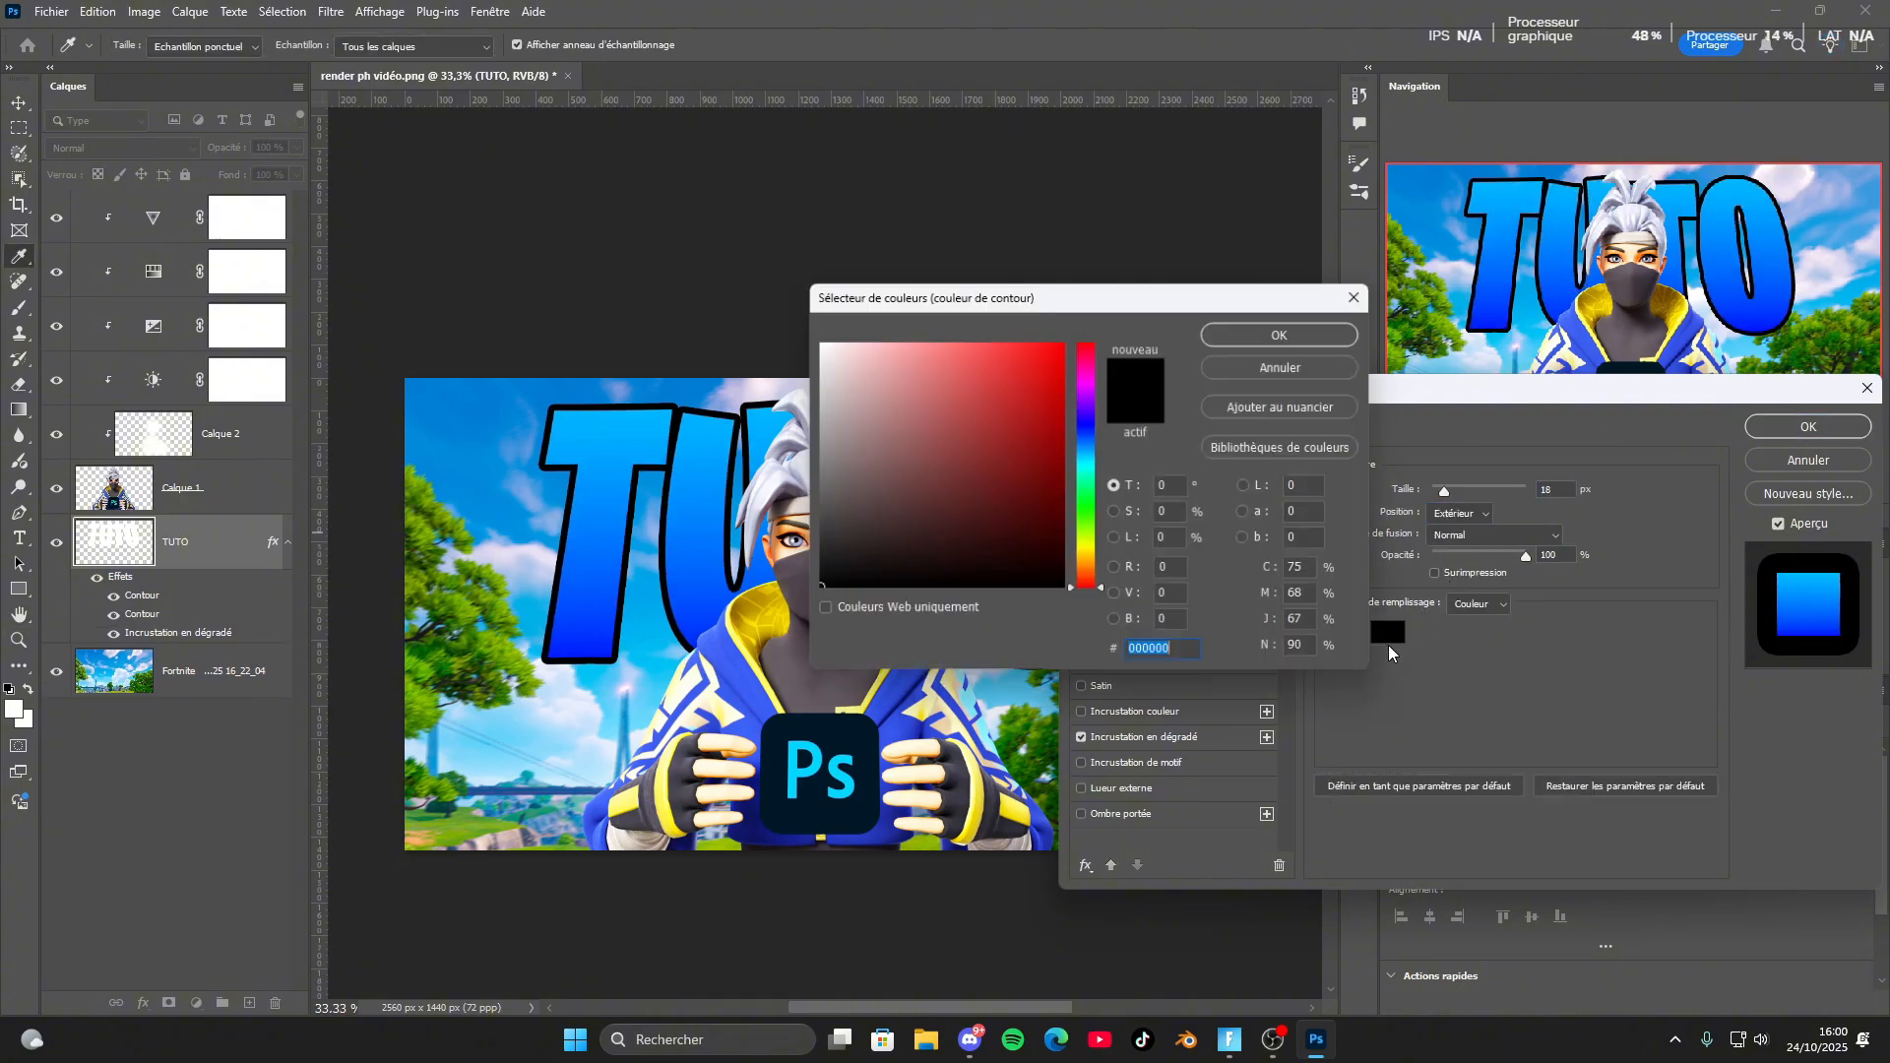
text(ffffff)
click(1325, 334)
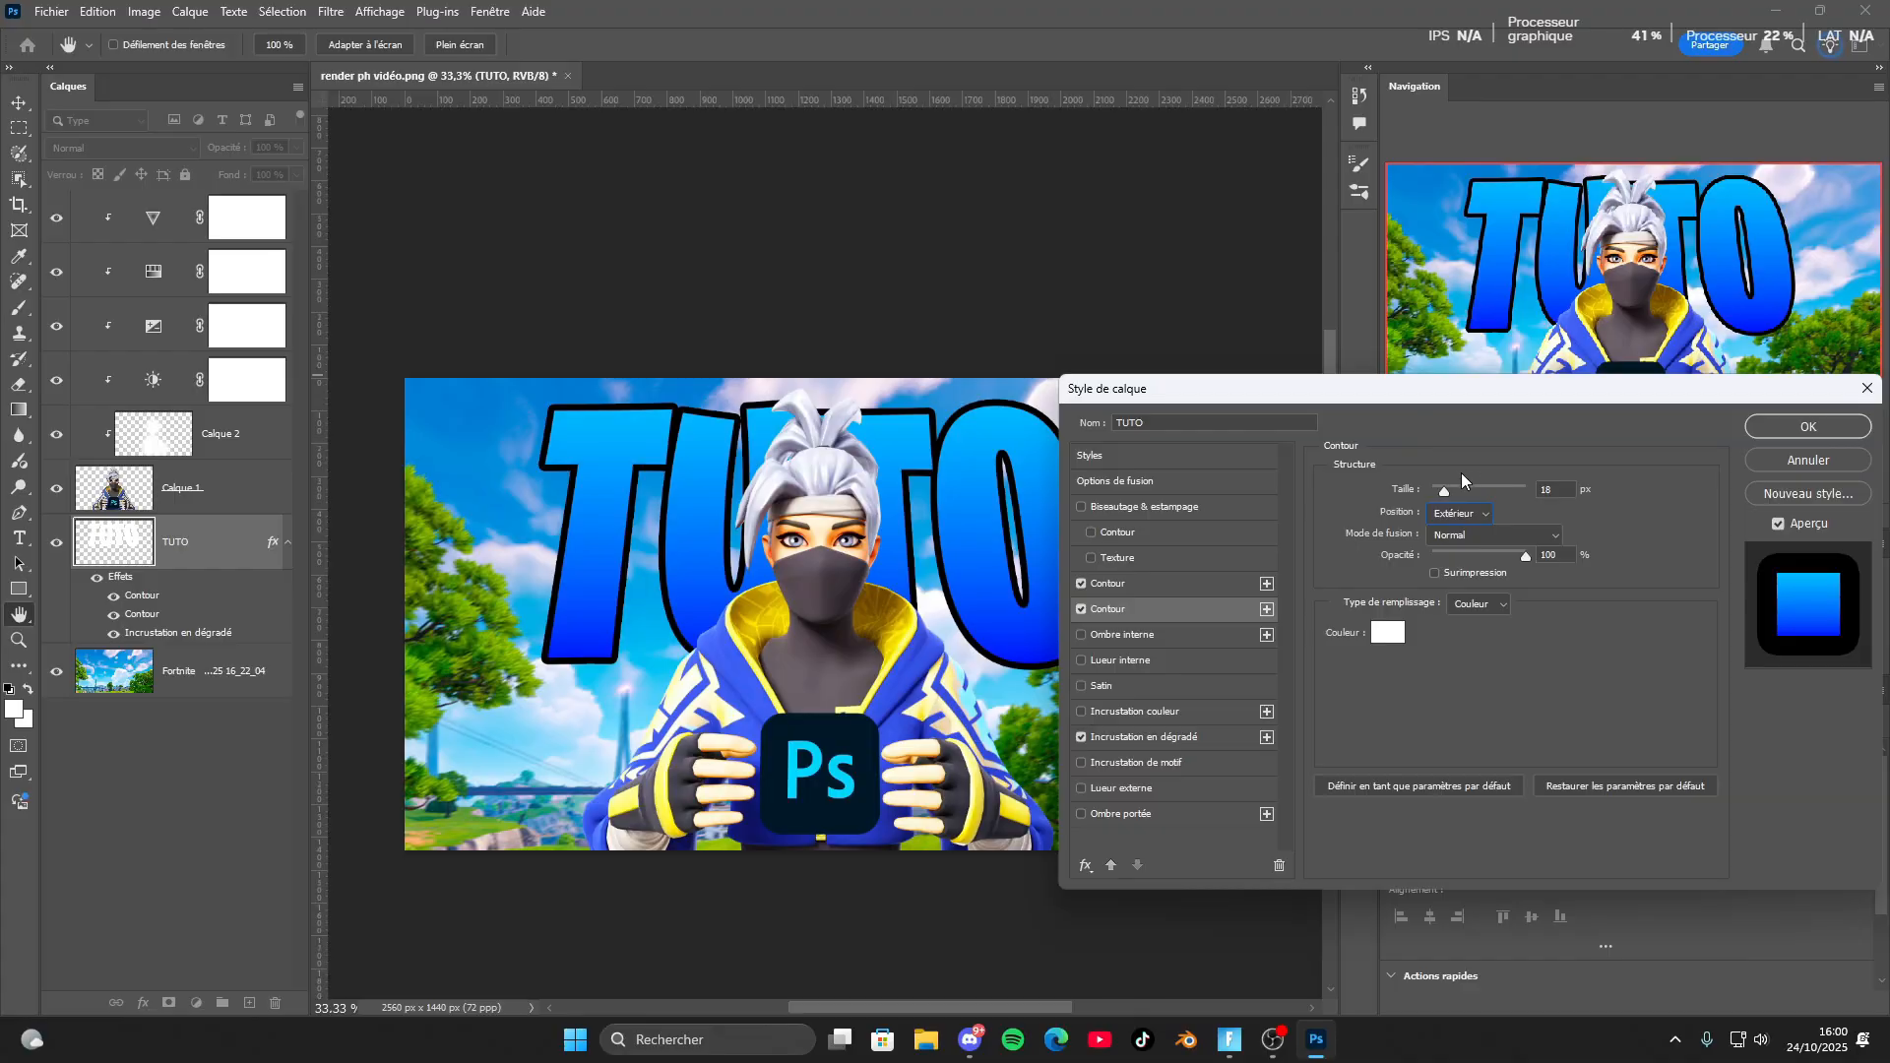
Set the white outer stroke's size to 29 px and apply the TUTO layer style.
mouse_move(1441, 492)
mouse_down()
mouse_move(1489, 502)
mouse_move(1443, 487)
mouse_up()
click(1148, 586)
mouse_move(1340, 397)
mouse_down()
mouse_move(713, 648)
mouse_move(1141, 558)
mouse_up()
click(922, 770)
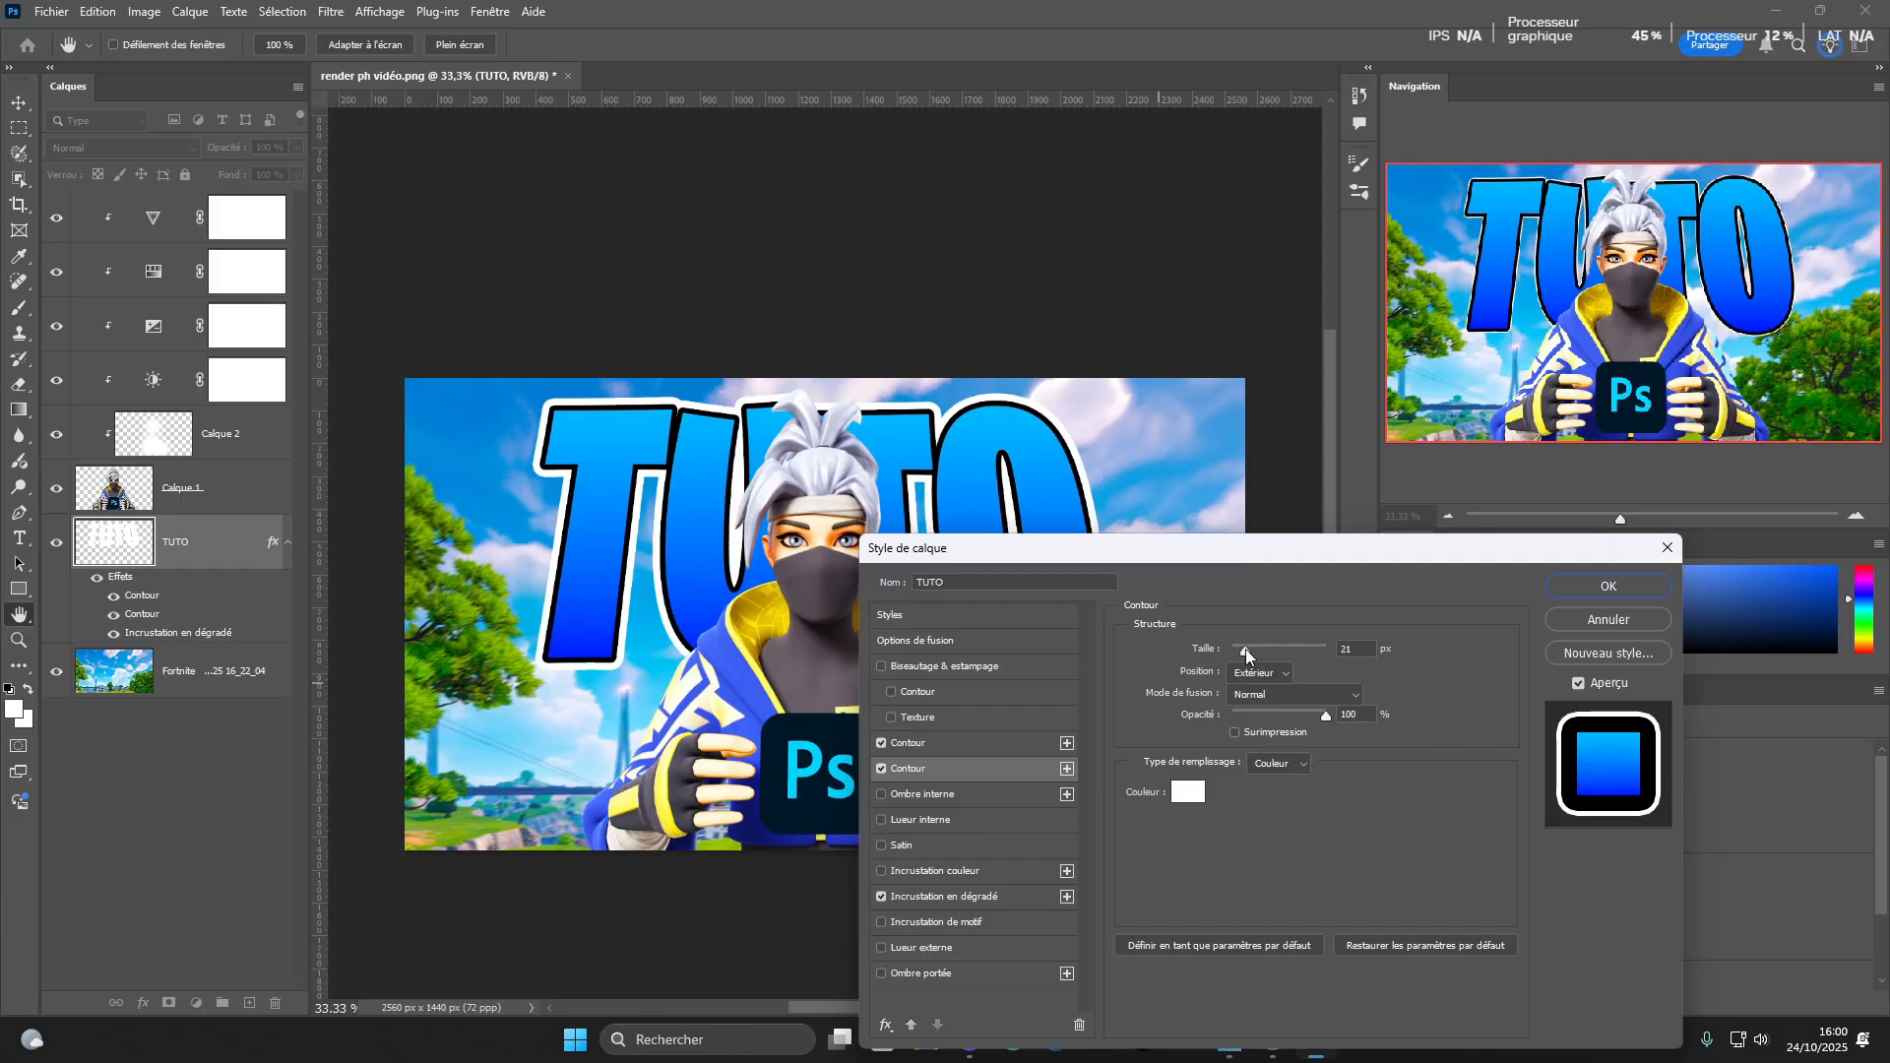
drag(1245, 647, 1249, 644)
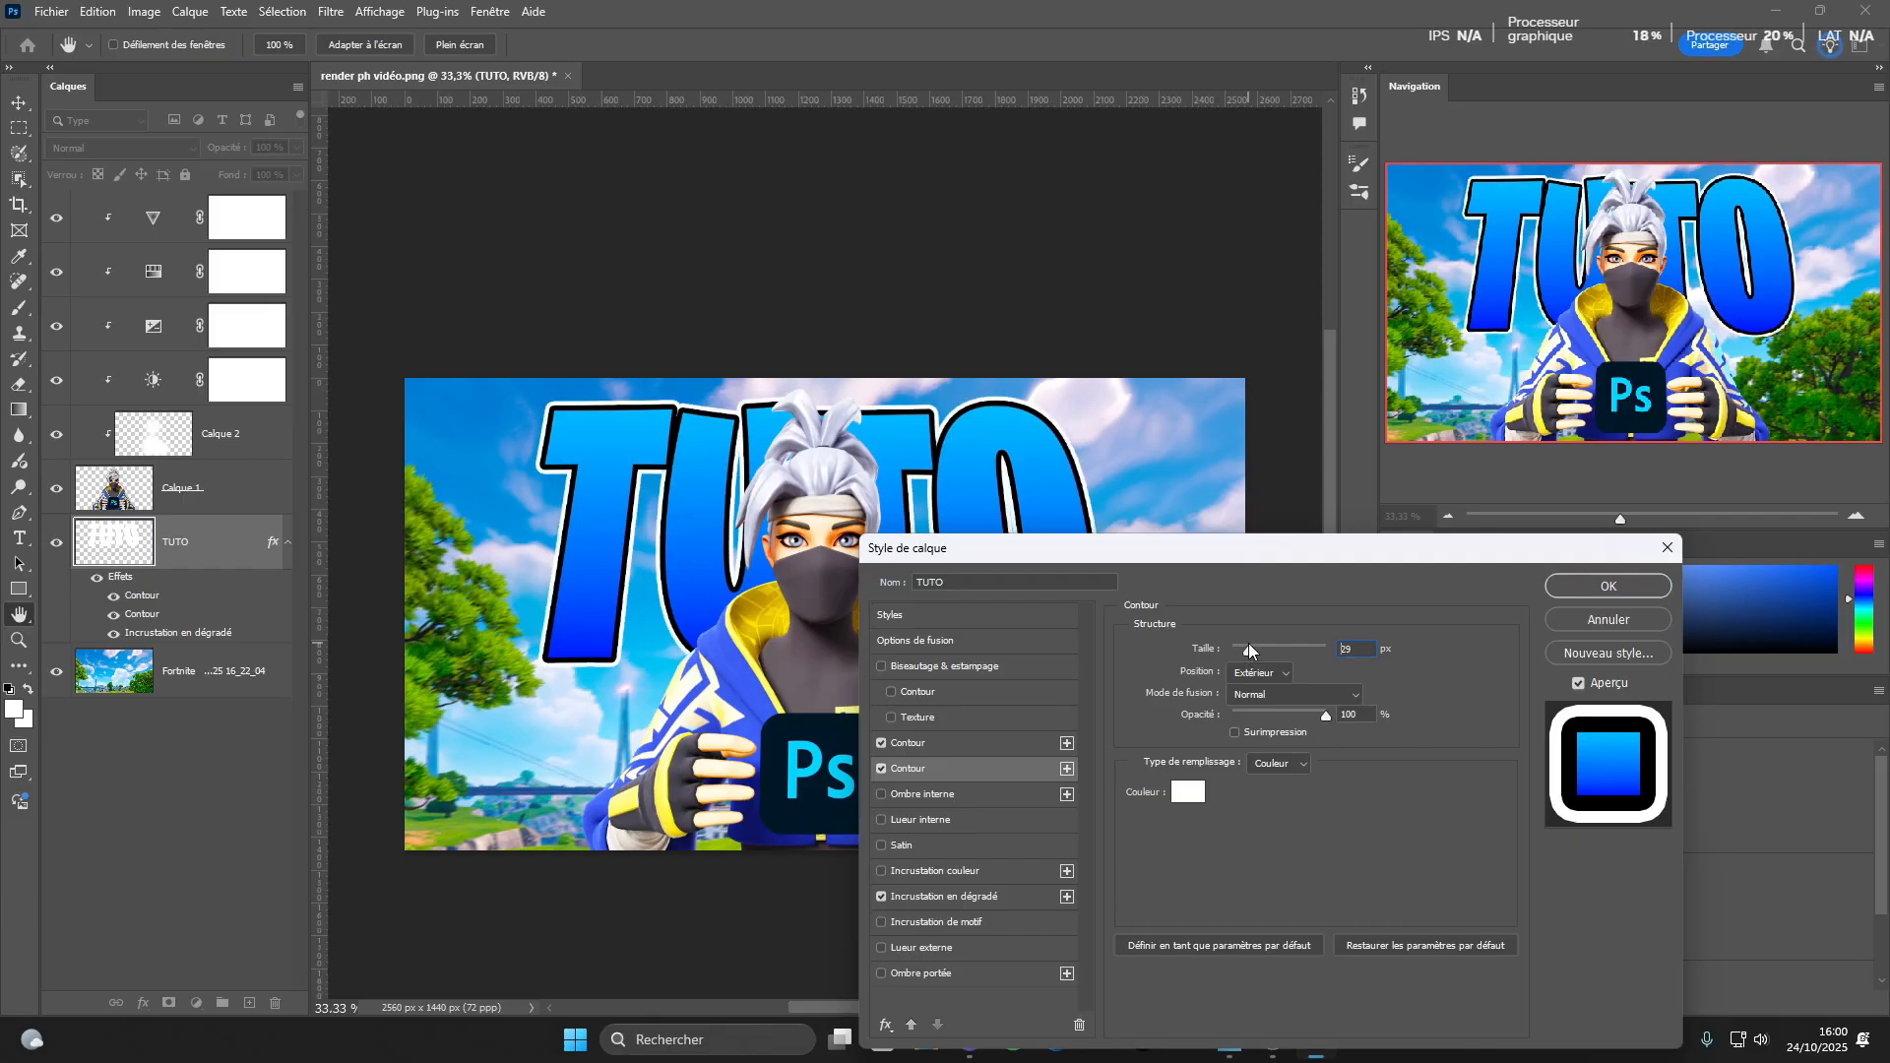
click(1608, 587)
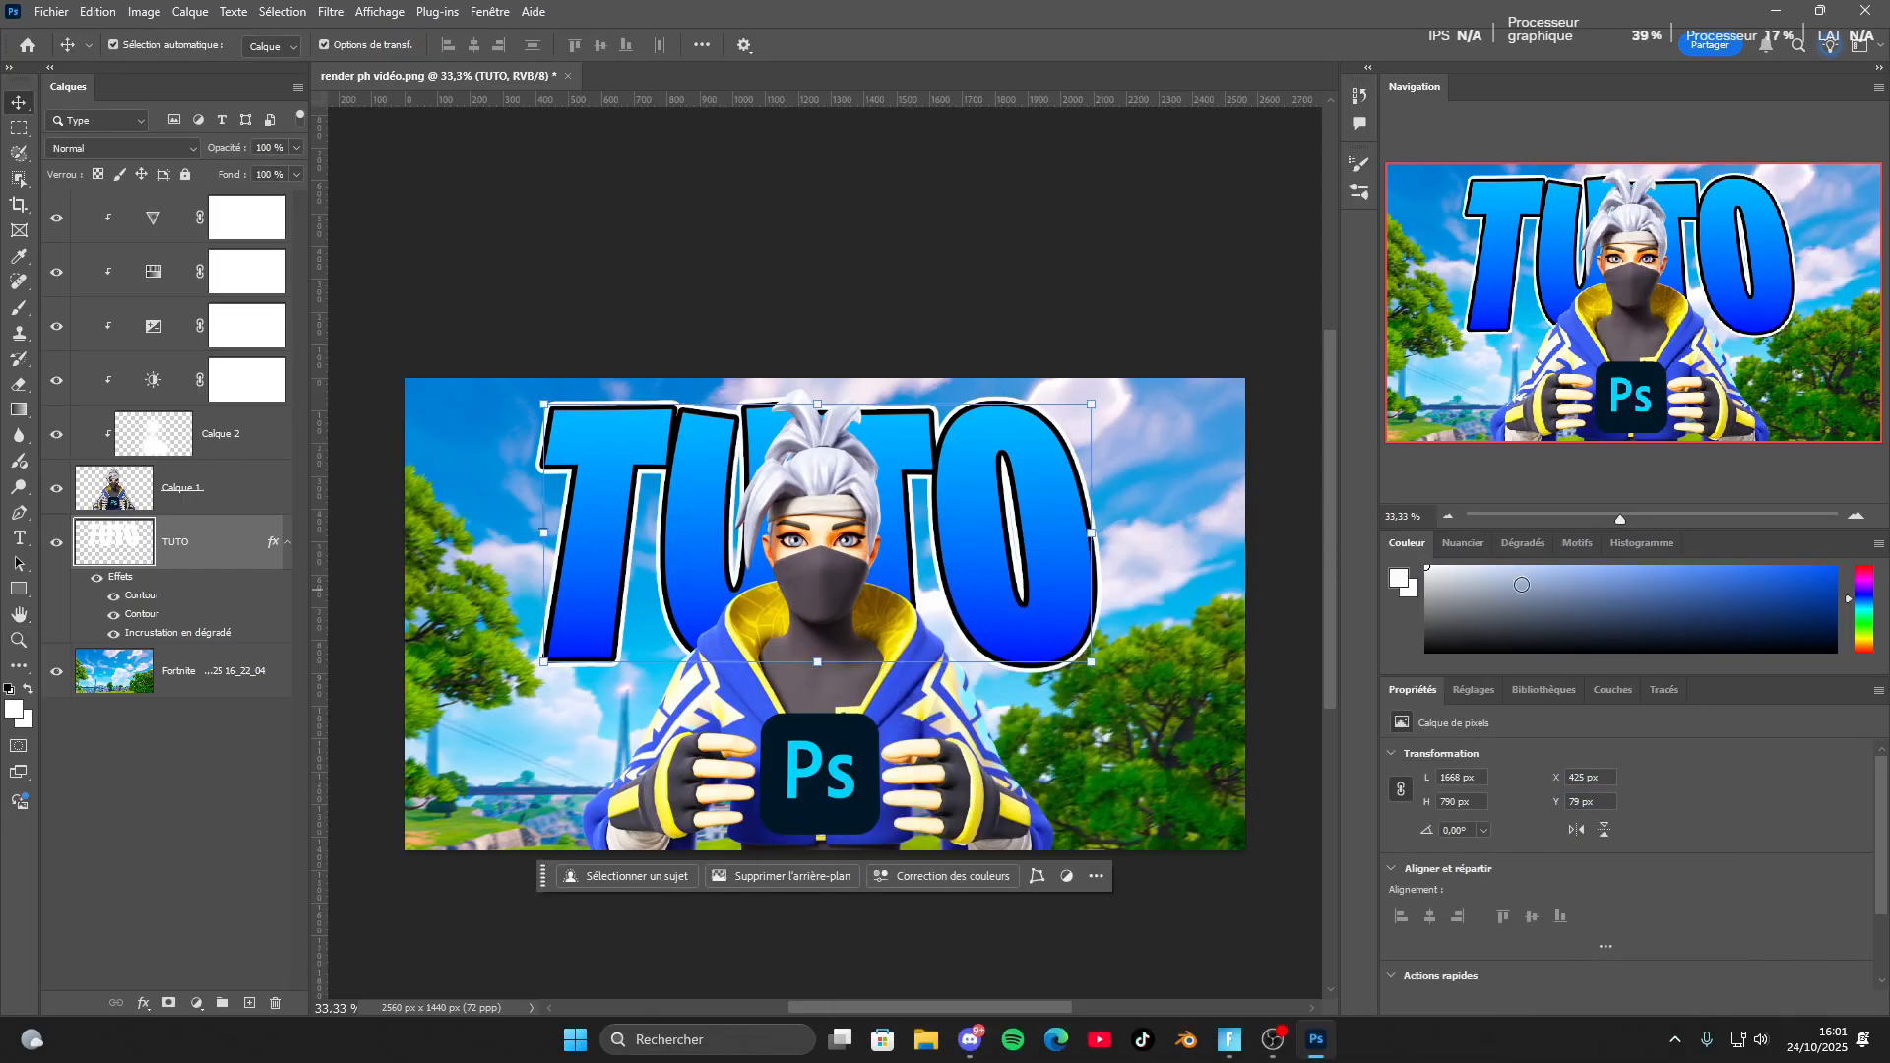
Reopen the TUTO layer's style and set its general blending opacity to 98 %.
click(812, 548)
click(566, 471)
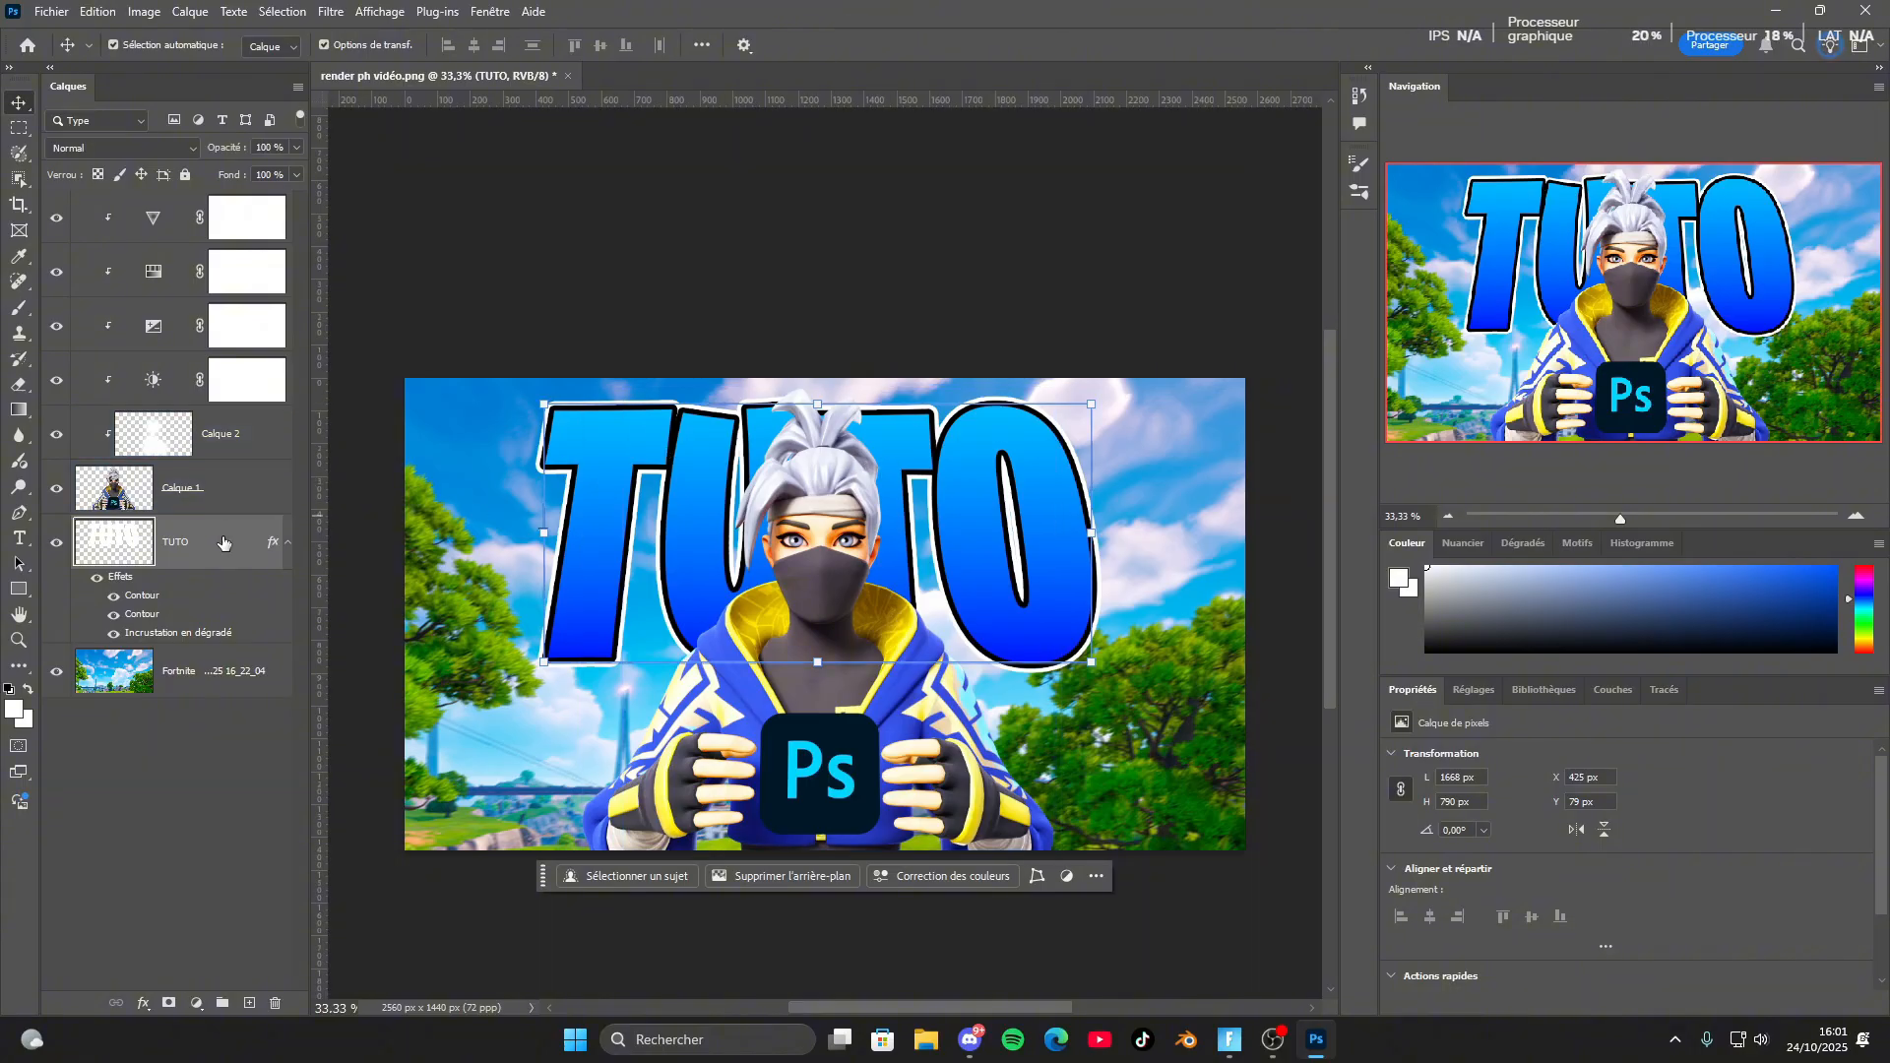
double_click(226, 551)
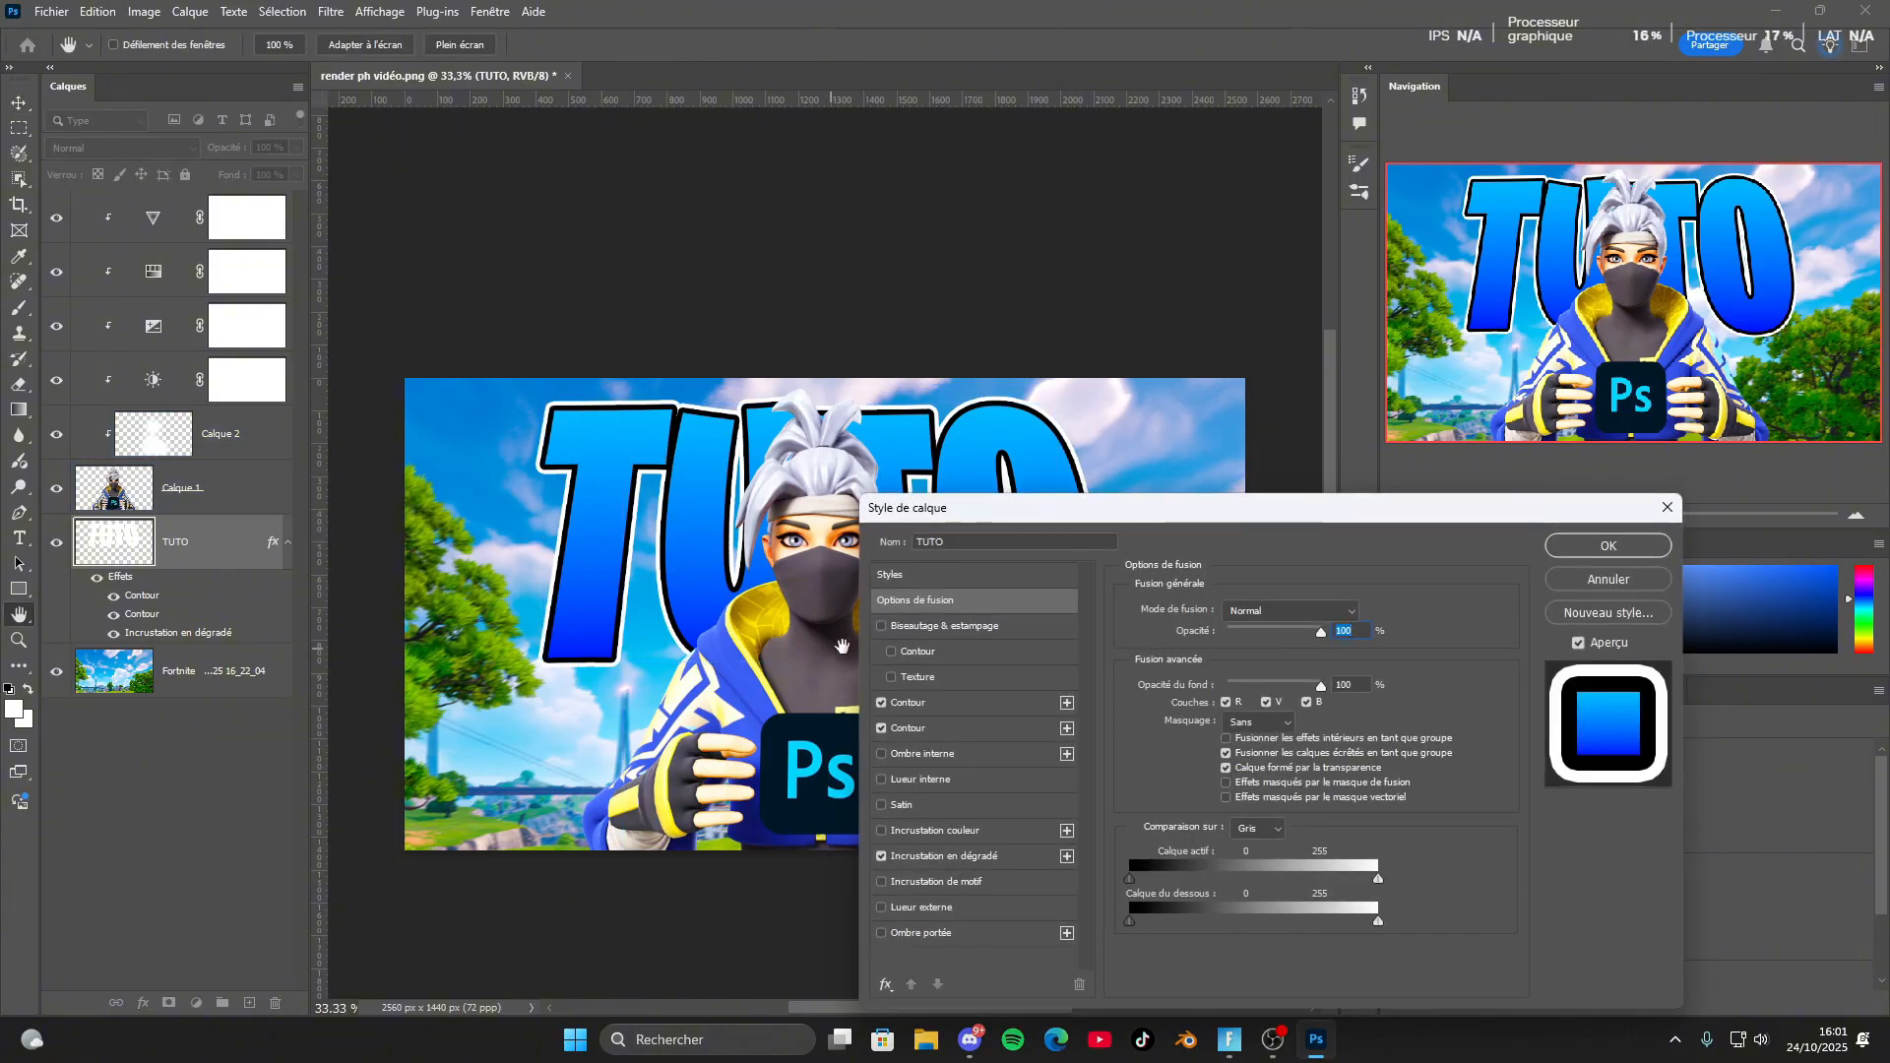
key(Down)
key(Down)
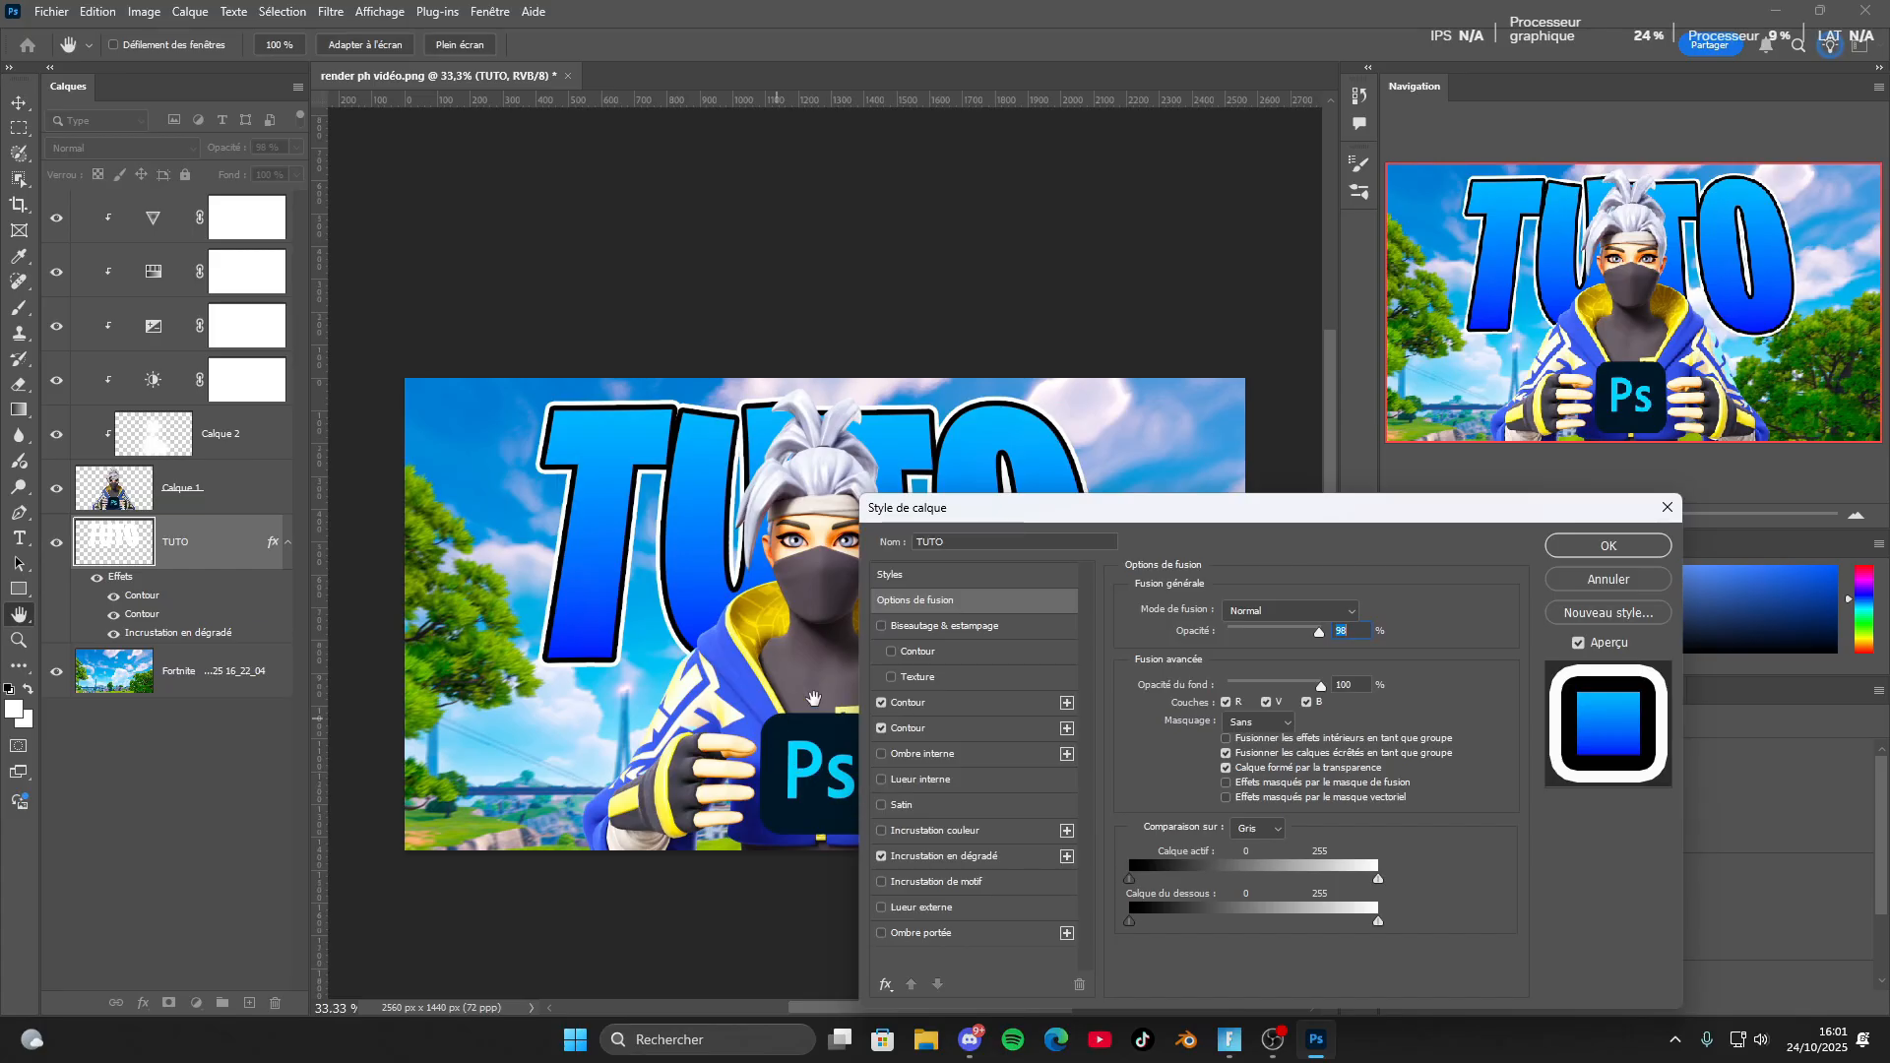
Add a drop shadow (Ombre portée) to the TUTO lettering with 29 % opacity and a 77 px distance.
click(882, 934)
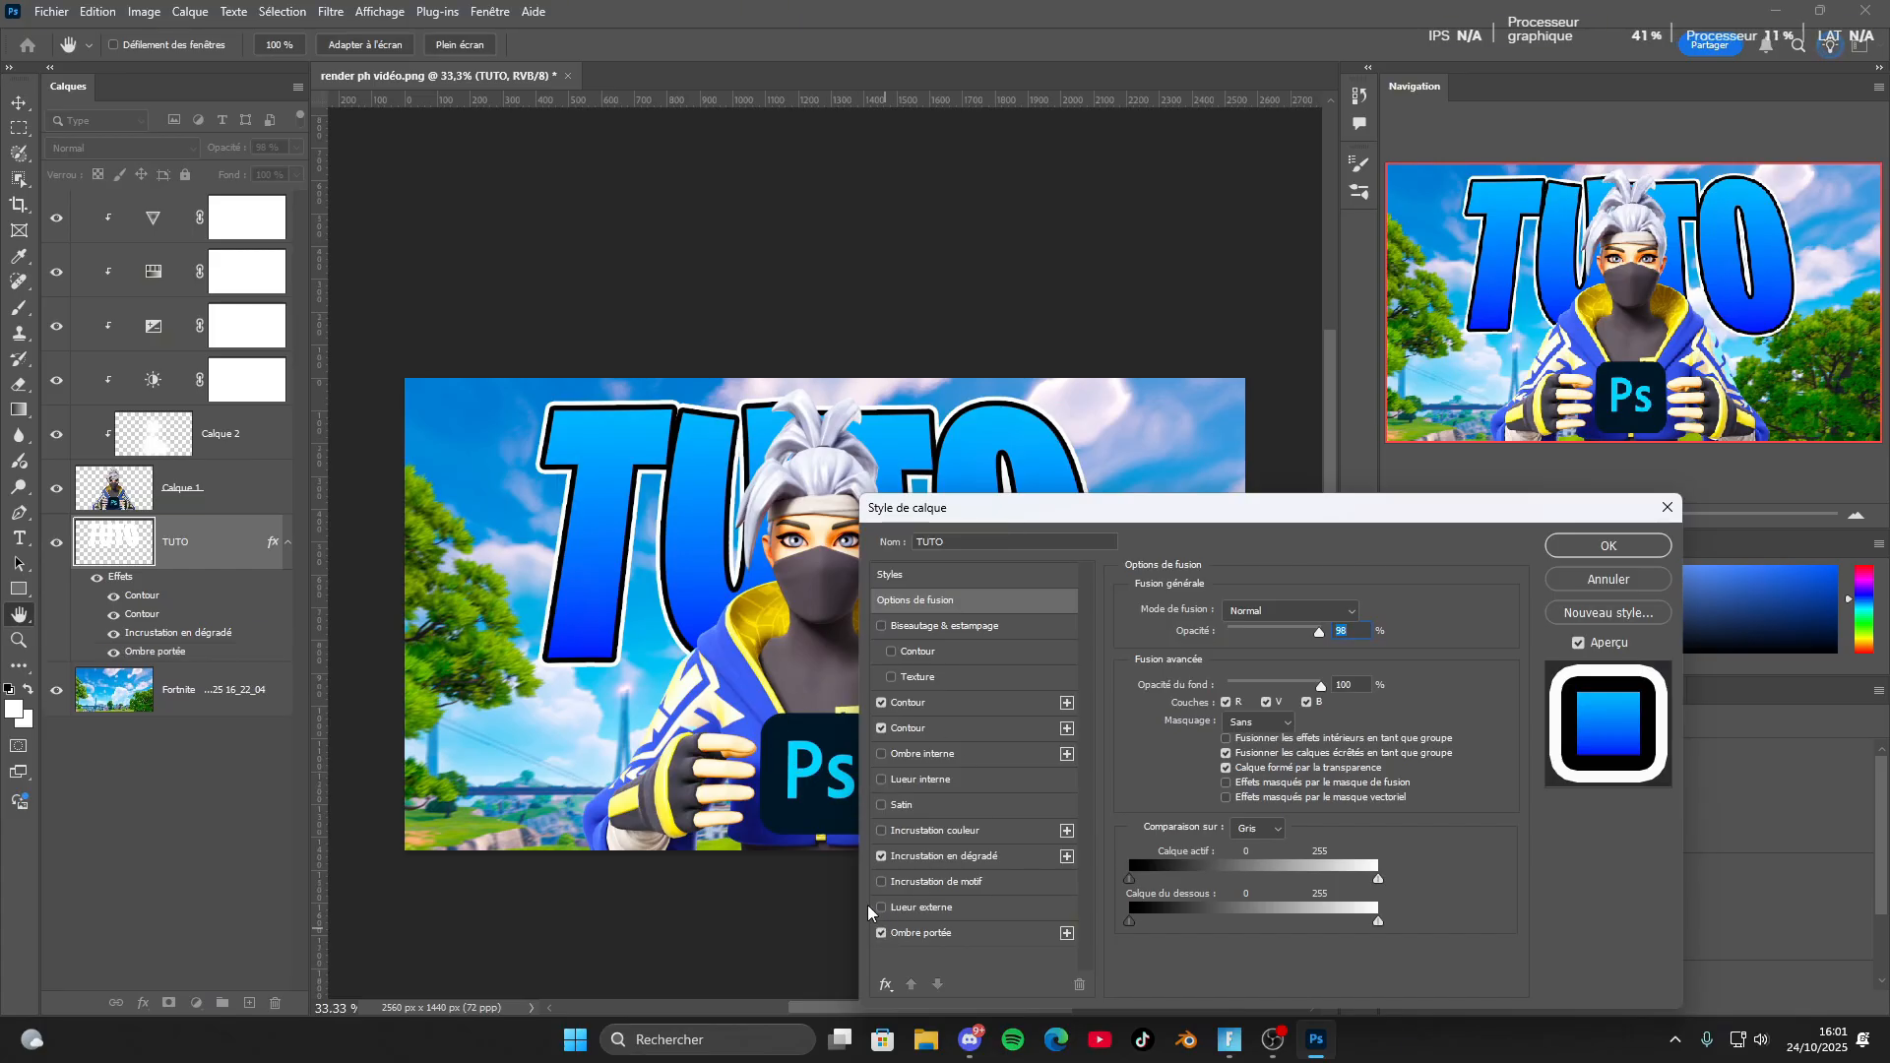
click(990, 934)
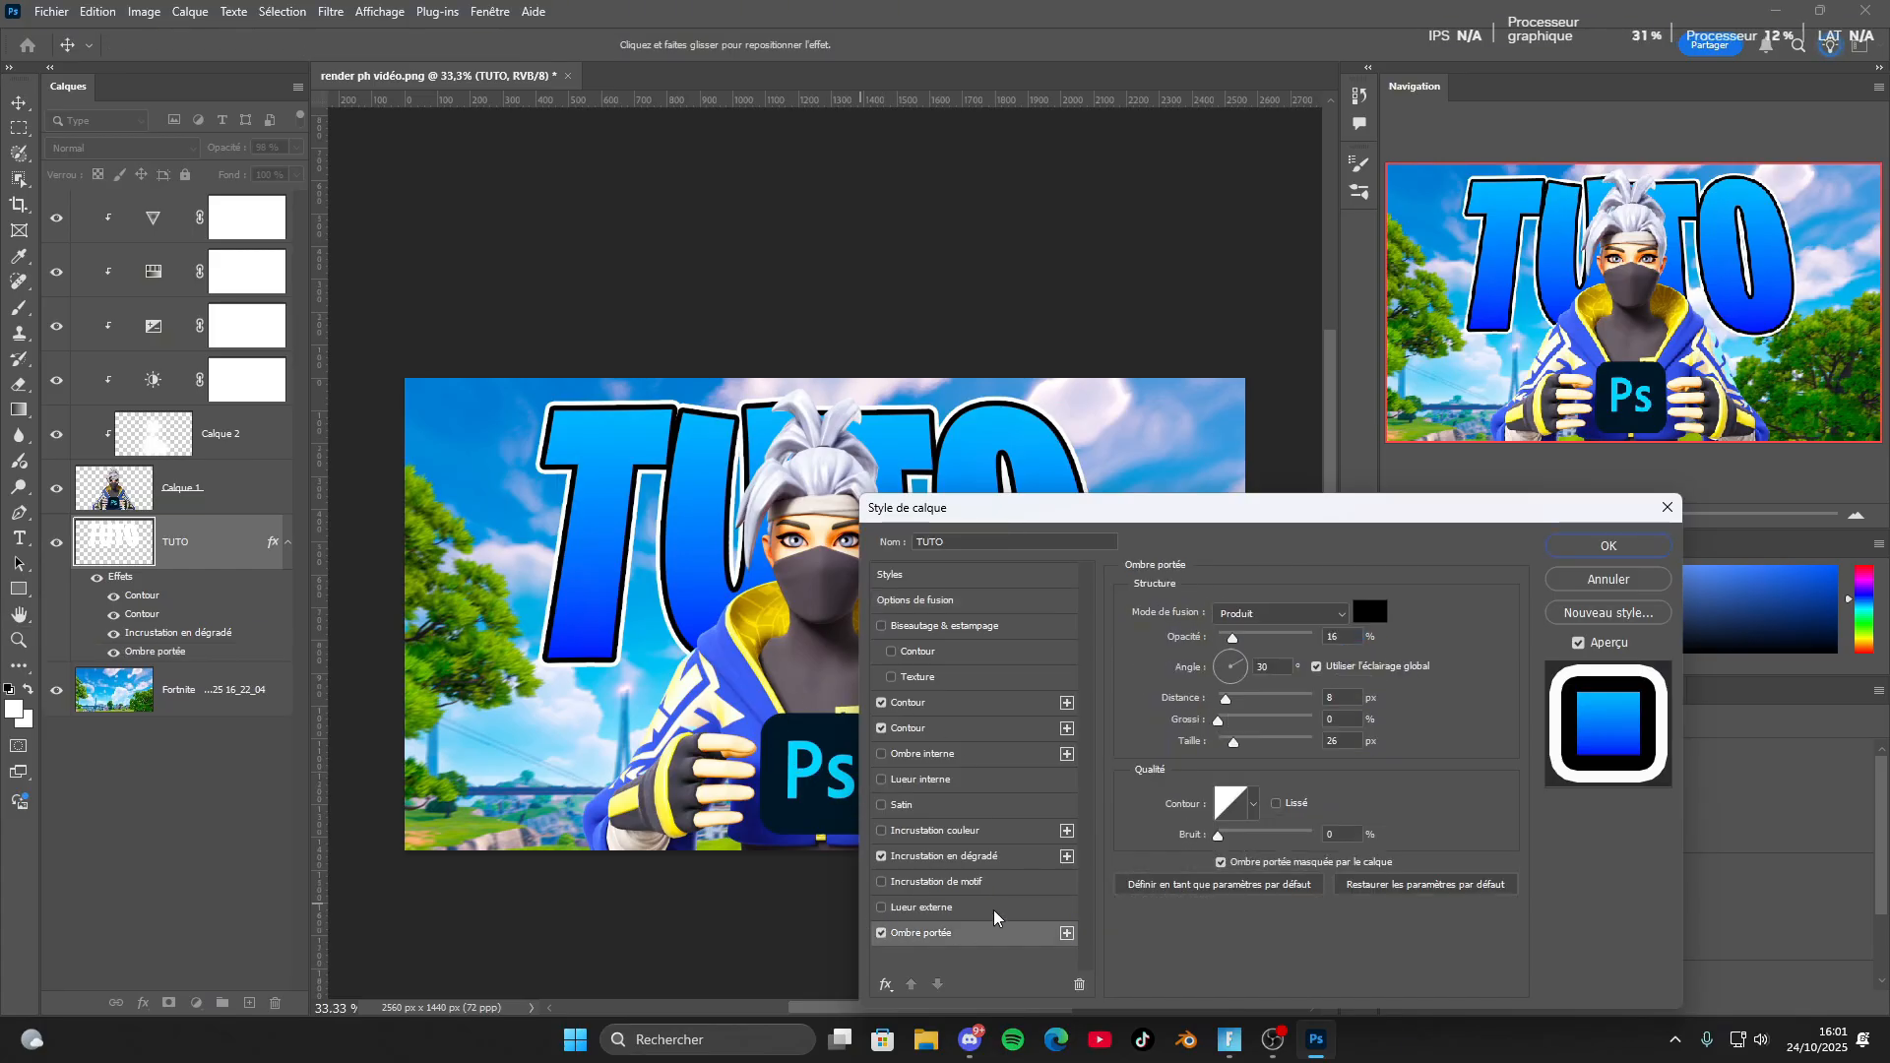
click(884, 935)
click(883, 934)
drag(1233, 638, 1228, 640)
click(1260, 641)
drag(1229, 702, 1249, 655)
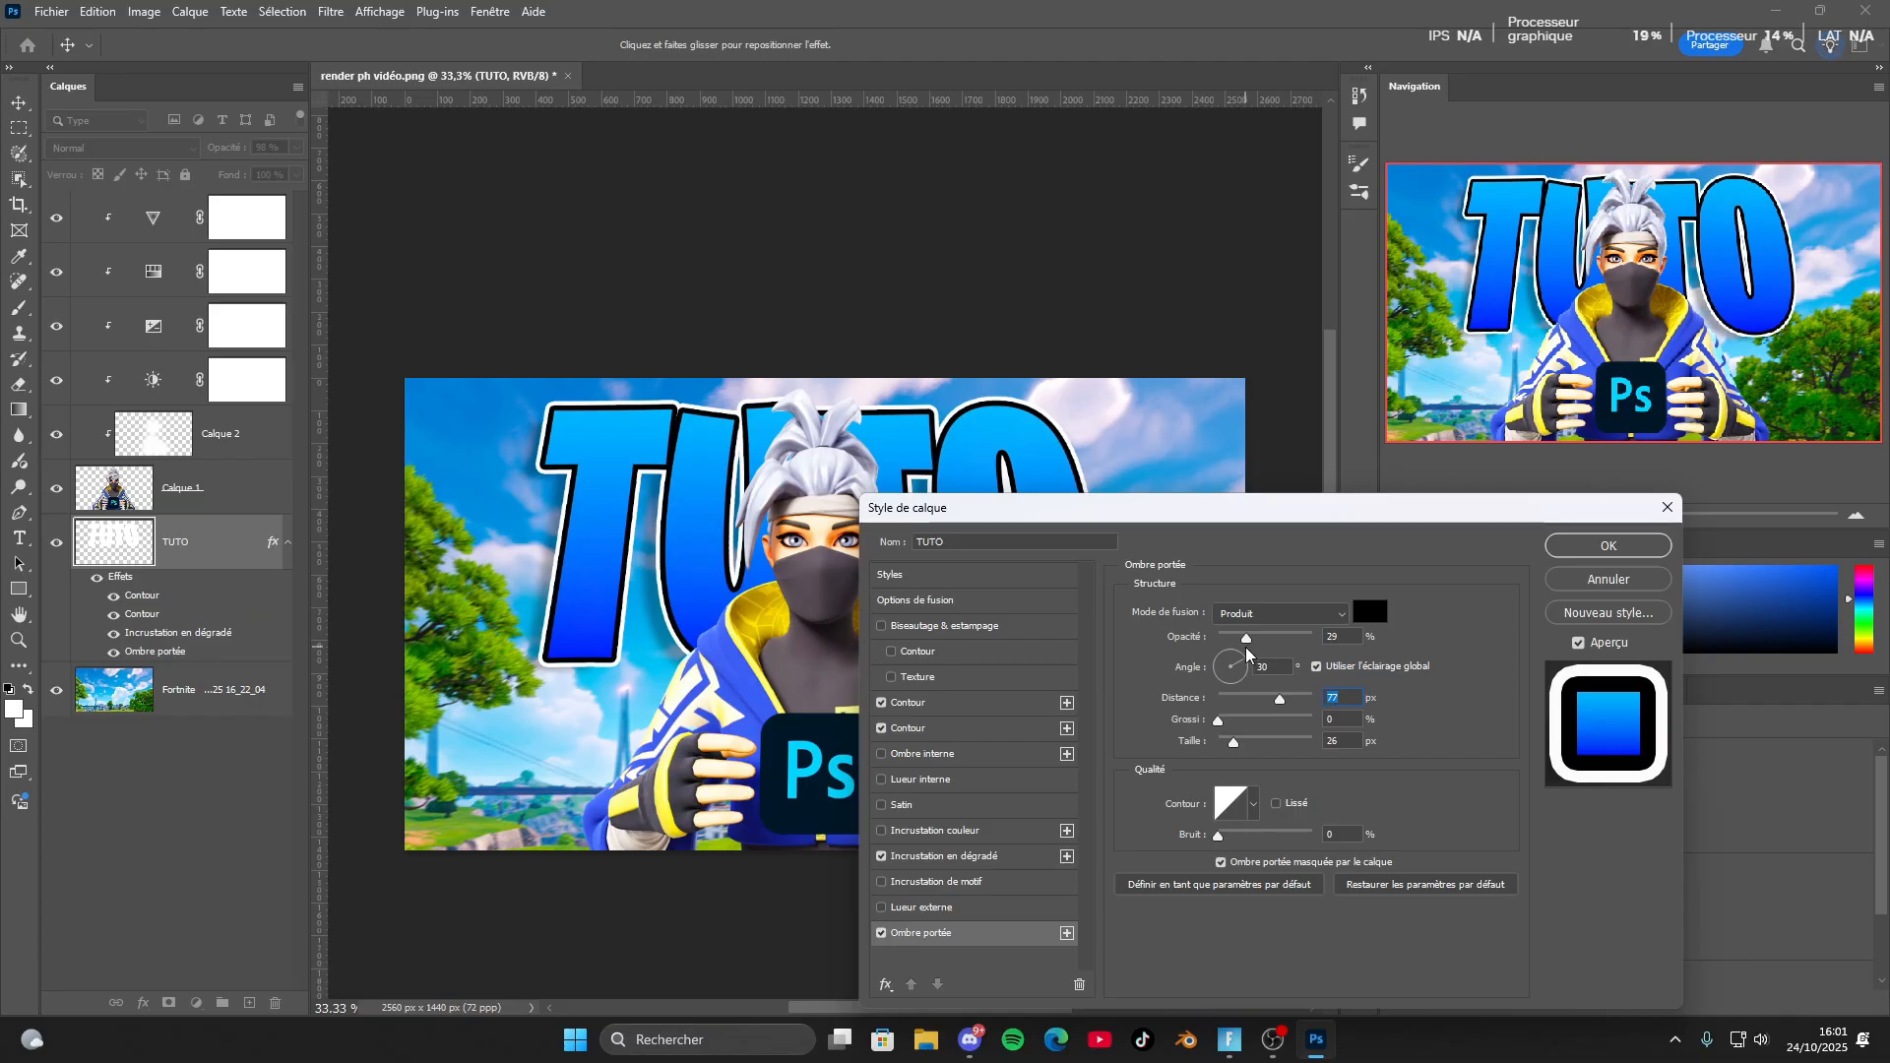
Set the TUTO drop shadow's size to 98 px, with 0 % spread and 0 % noise.
drag(1234, 743, 1240, 748)
mouse_move(1241, 744)
mouse_down()
mouse_move(1199, 756)
mouse_move(1314, 746)
mouse_move(1261, 754)
mouse_up()
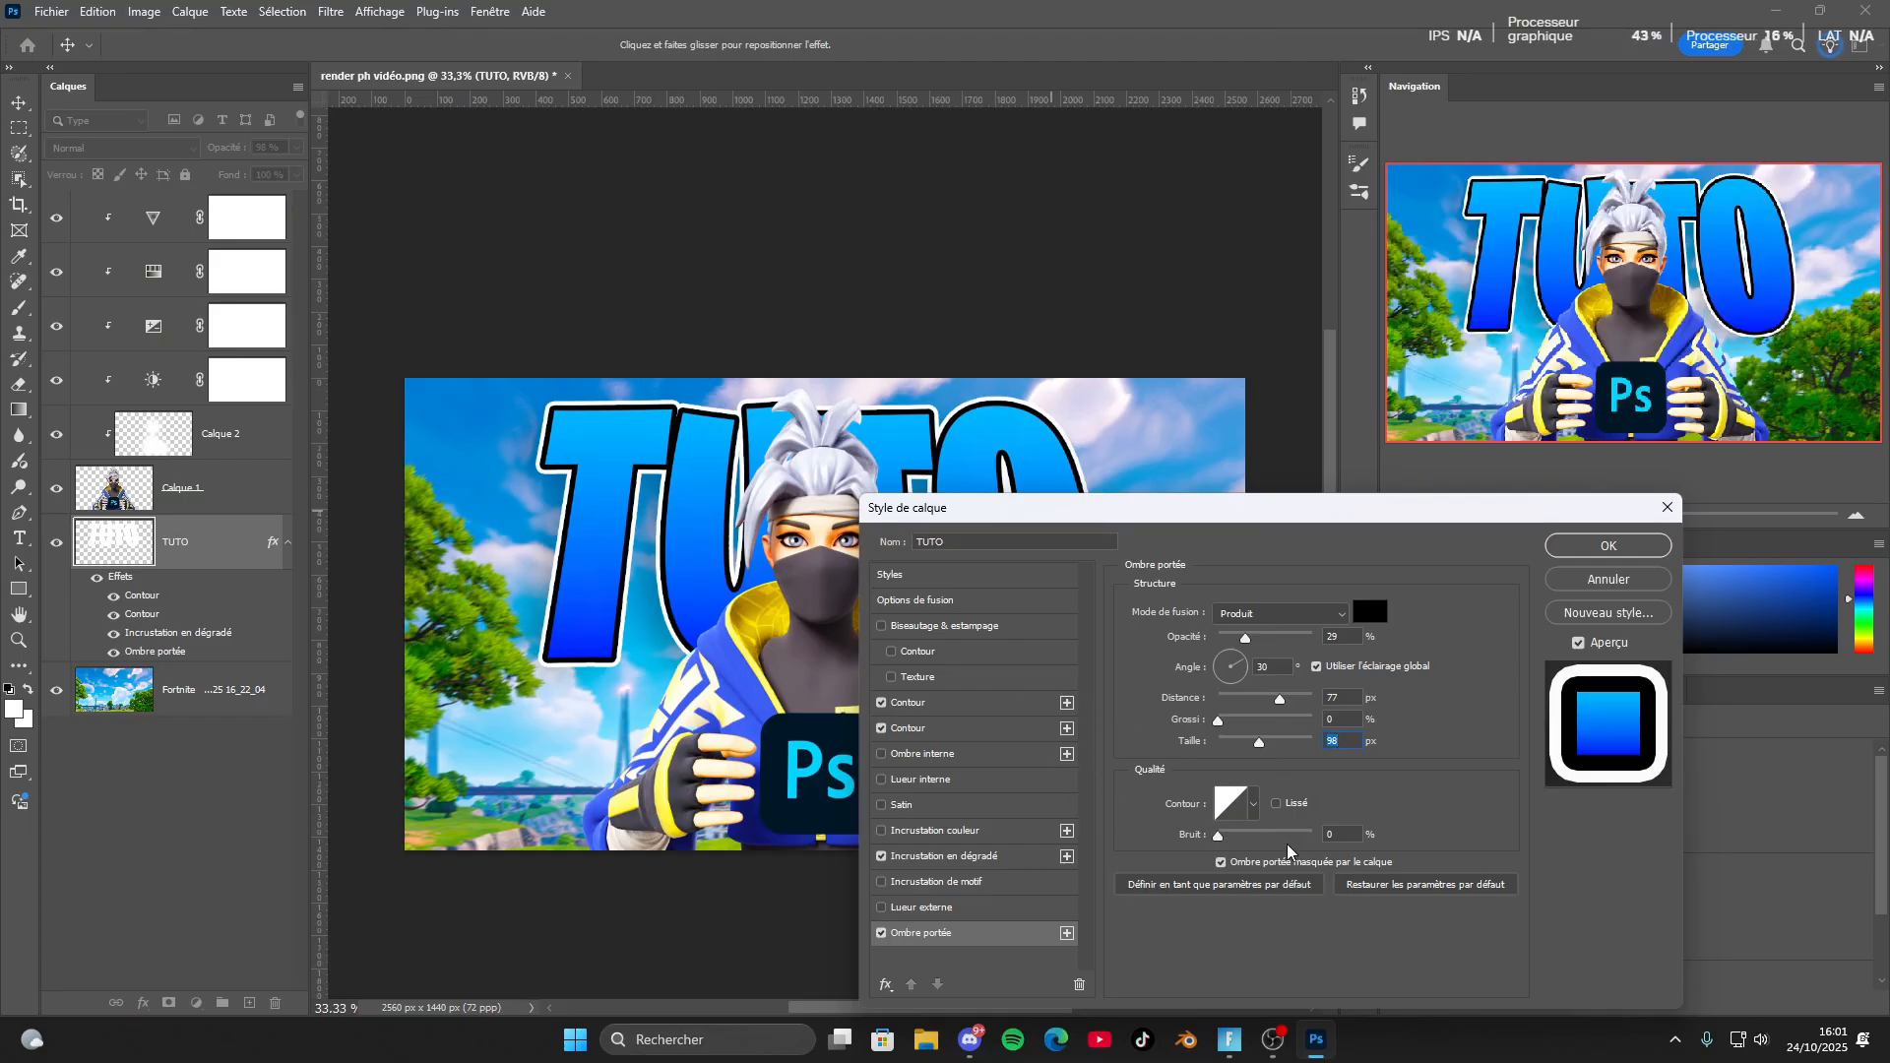
click(1221, 722)
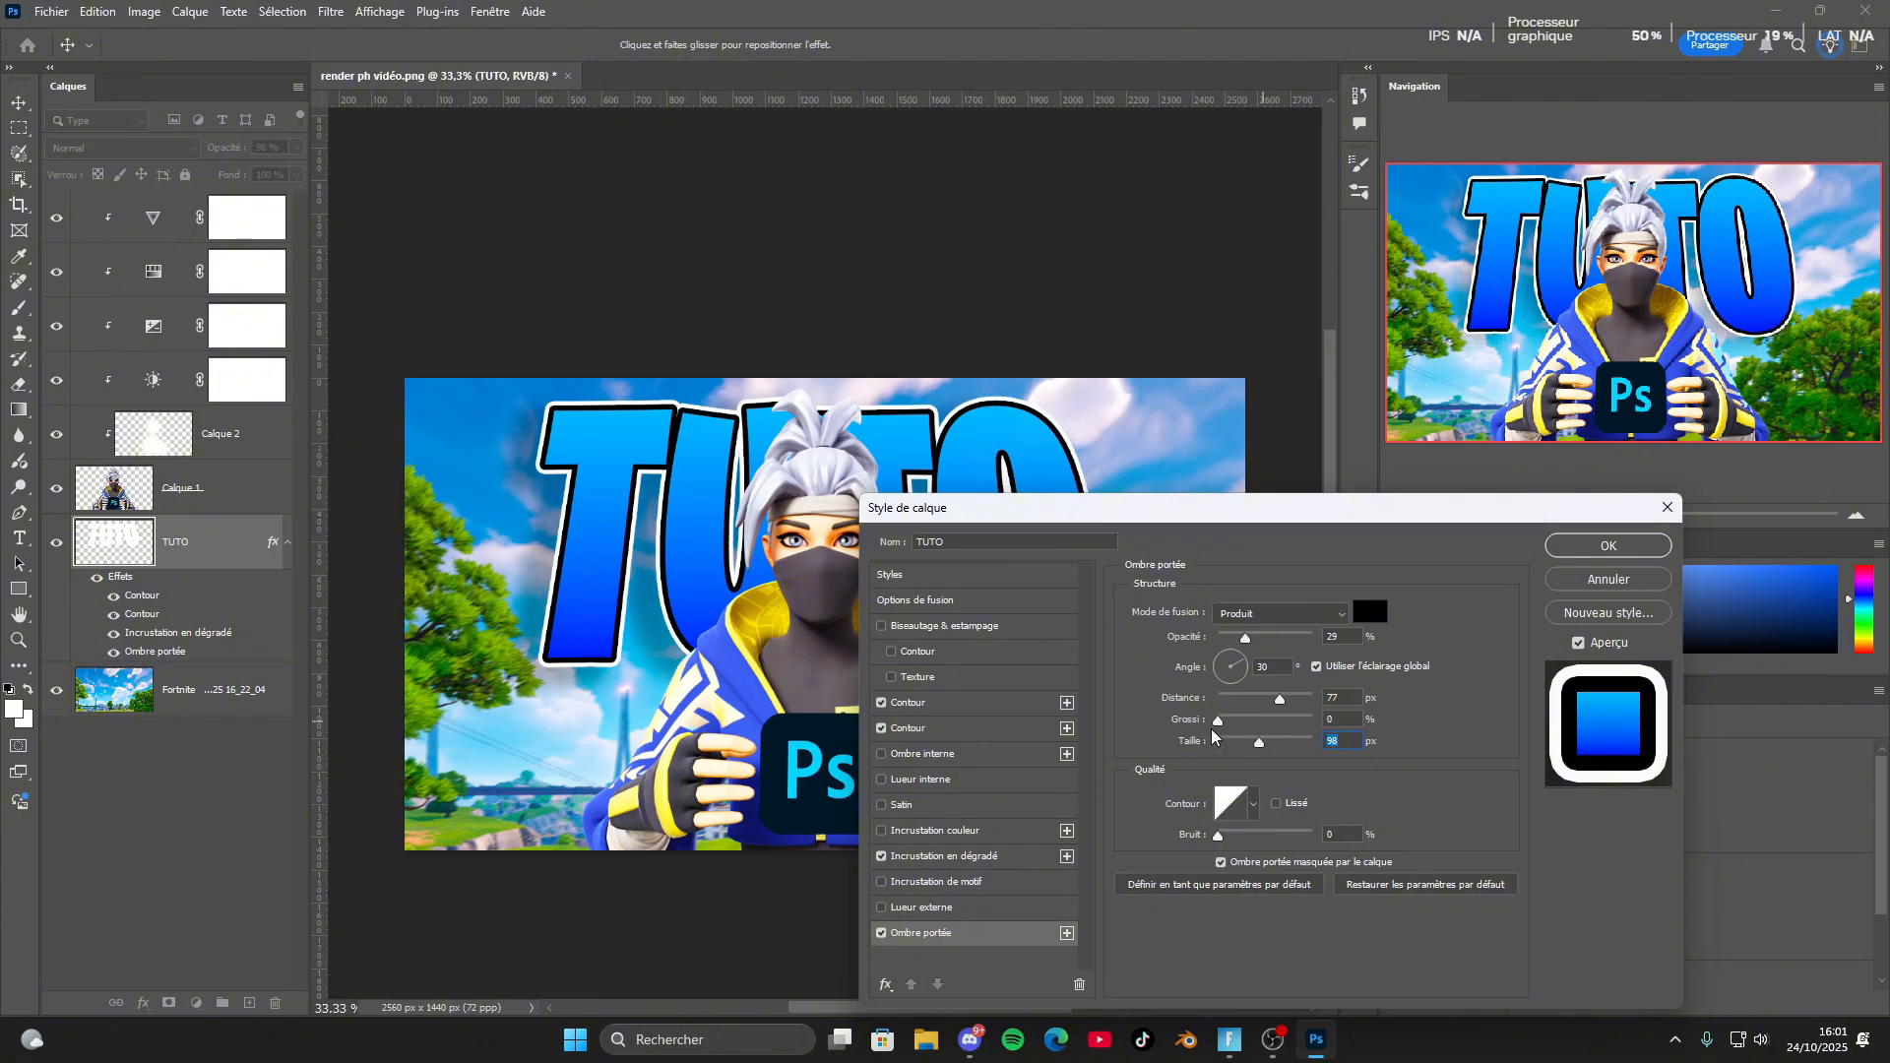
mouse_move(1220, 836)
mouse_down()
mouse_move(1287, 839)
mouse_move(1219, 836)
mouse_up()
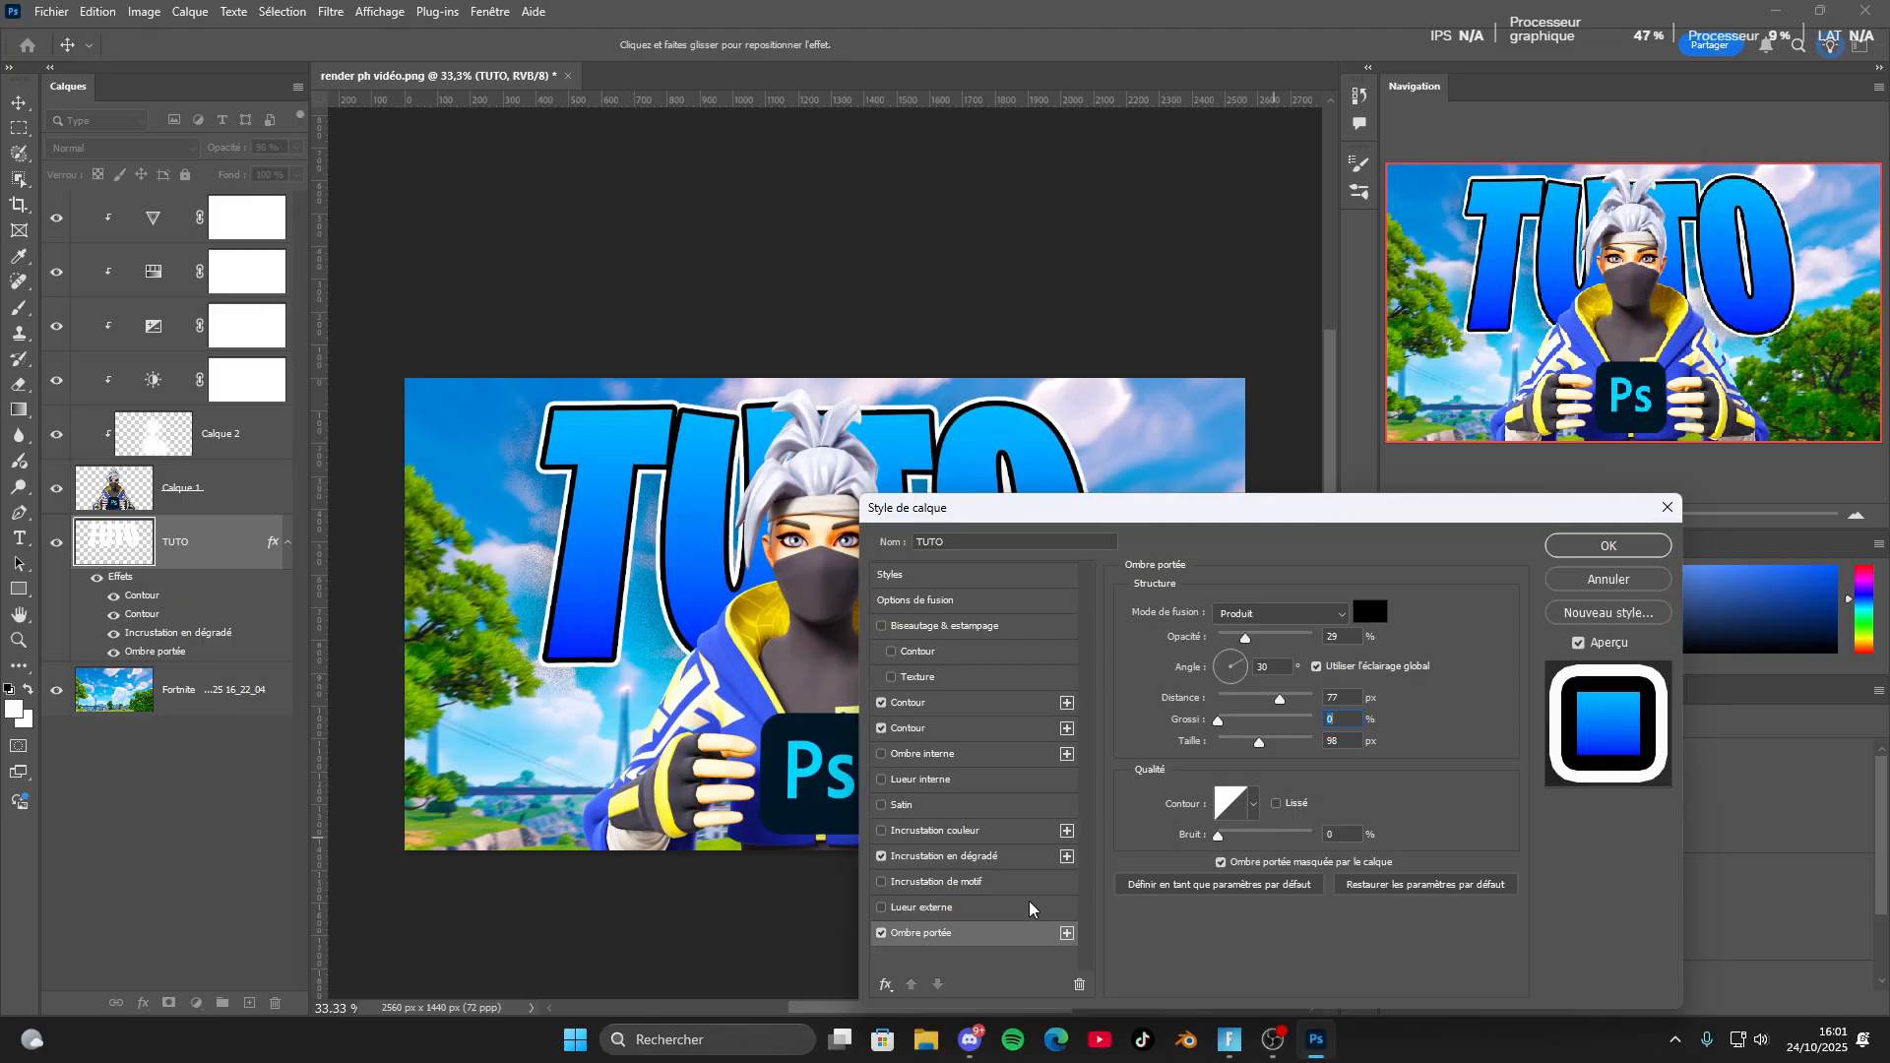
Add a smooth inner bevel (Biseau interne) to the TUTO lettering with 220 % depth, 10 px size and 10 px softness.
click(882, 627)
click(929, 625)
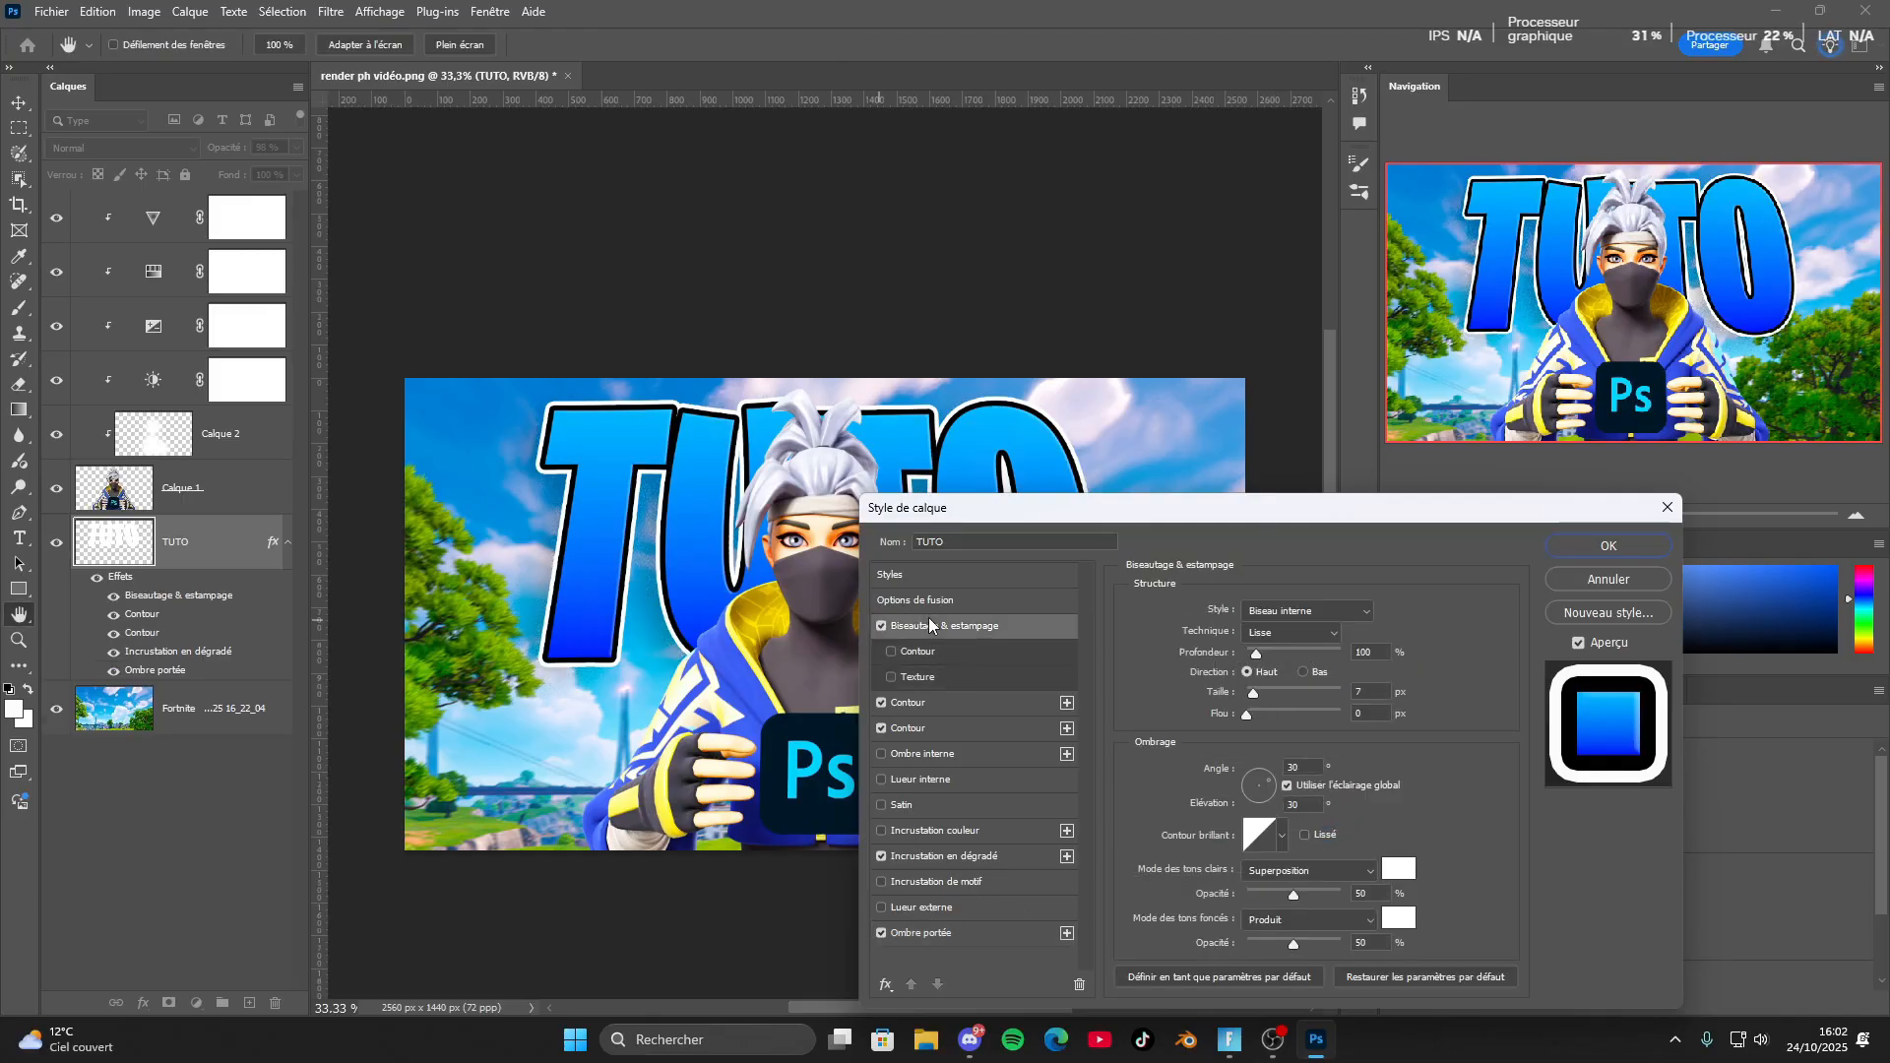
click(1298, 612)
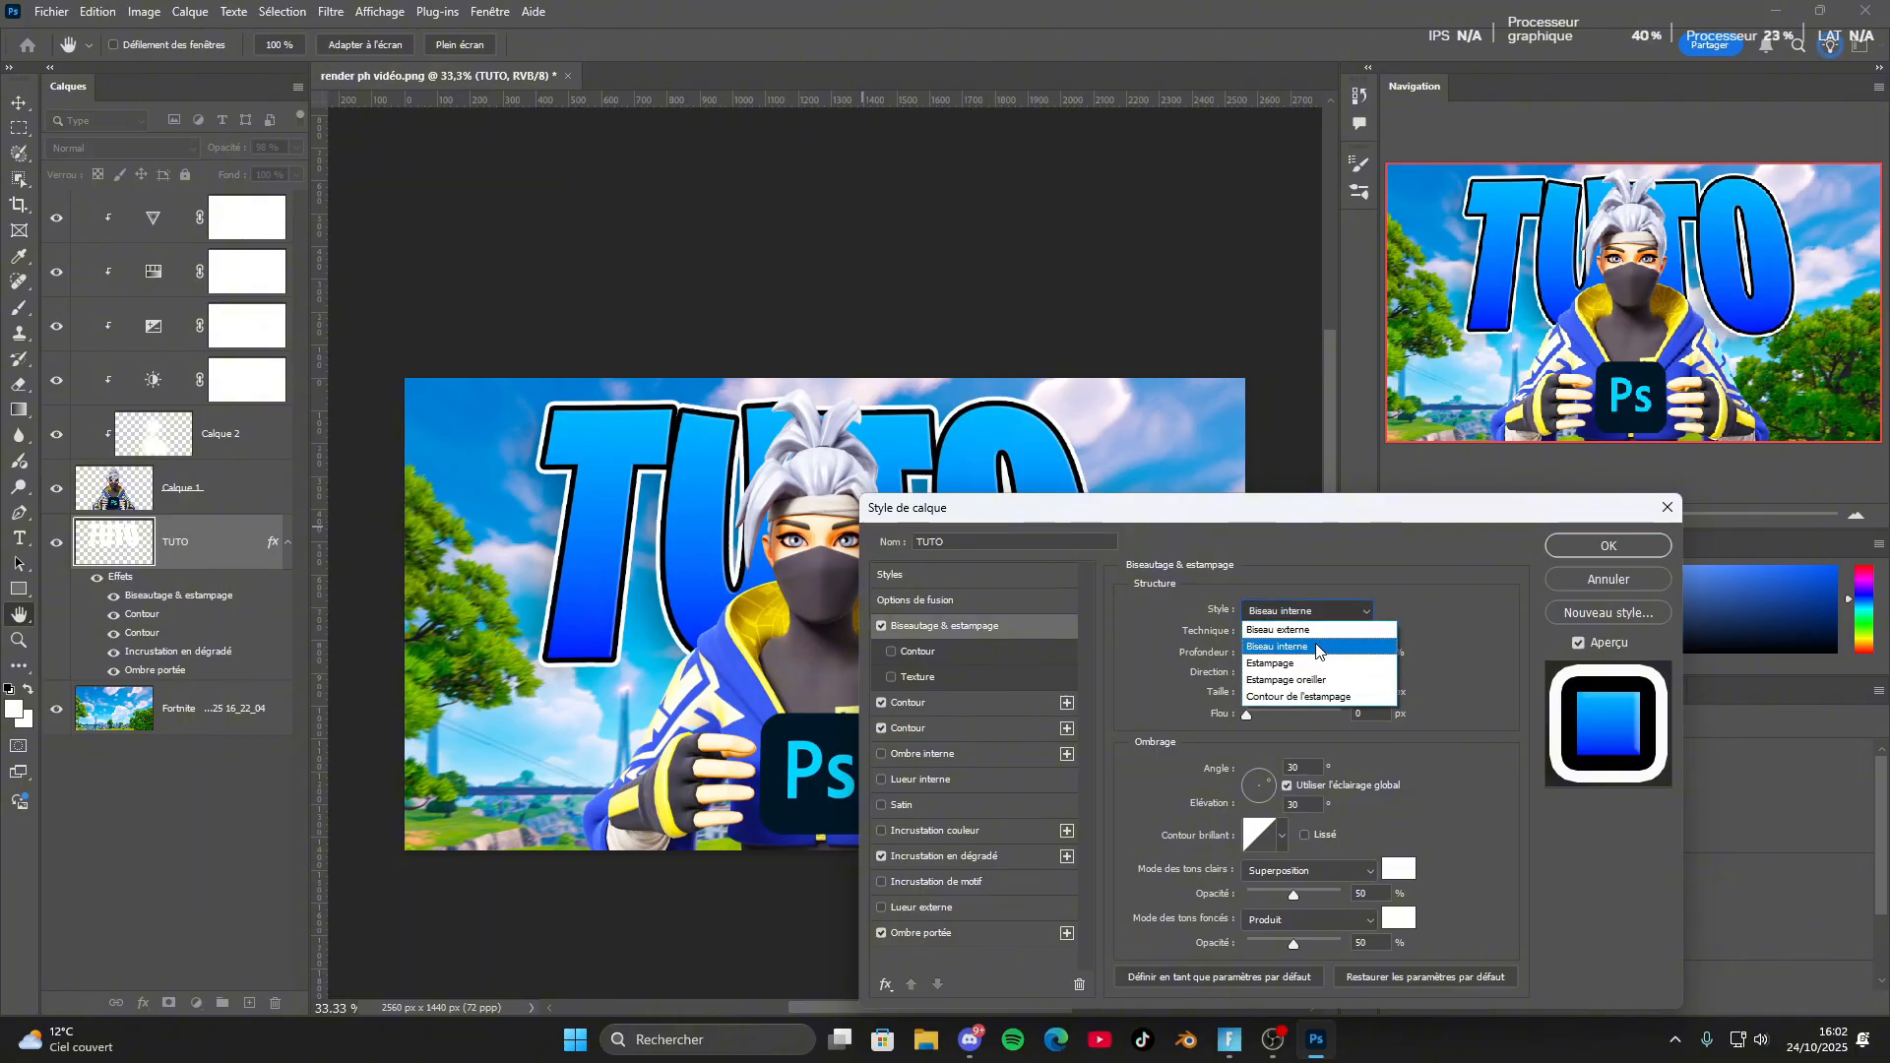
click(1257, 601)
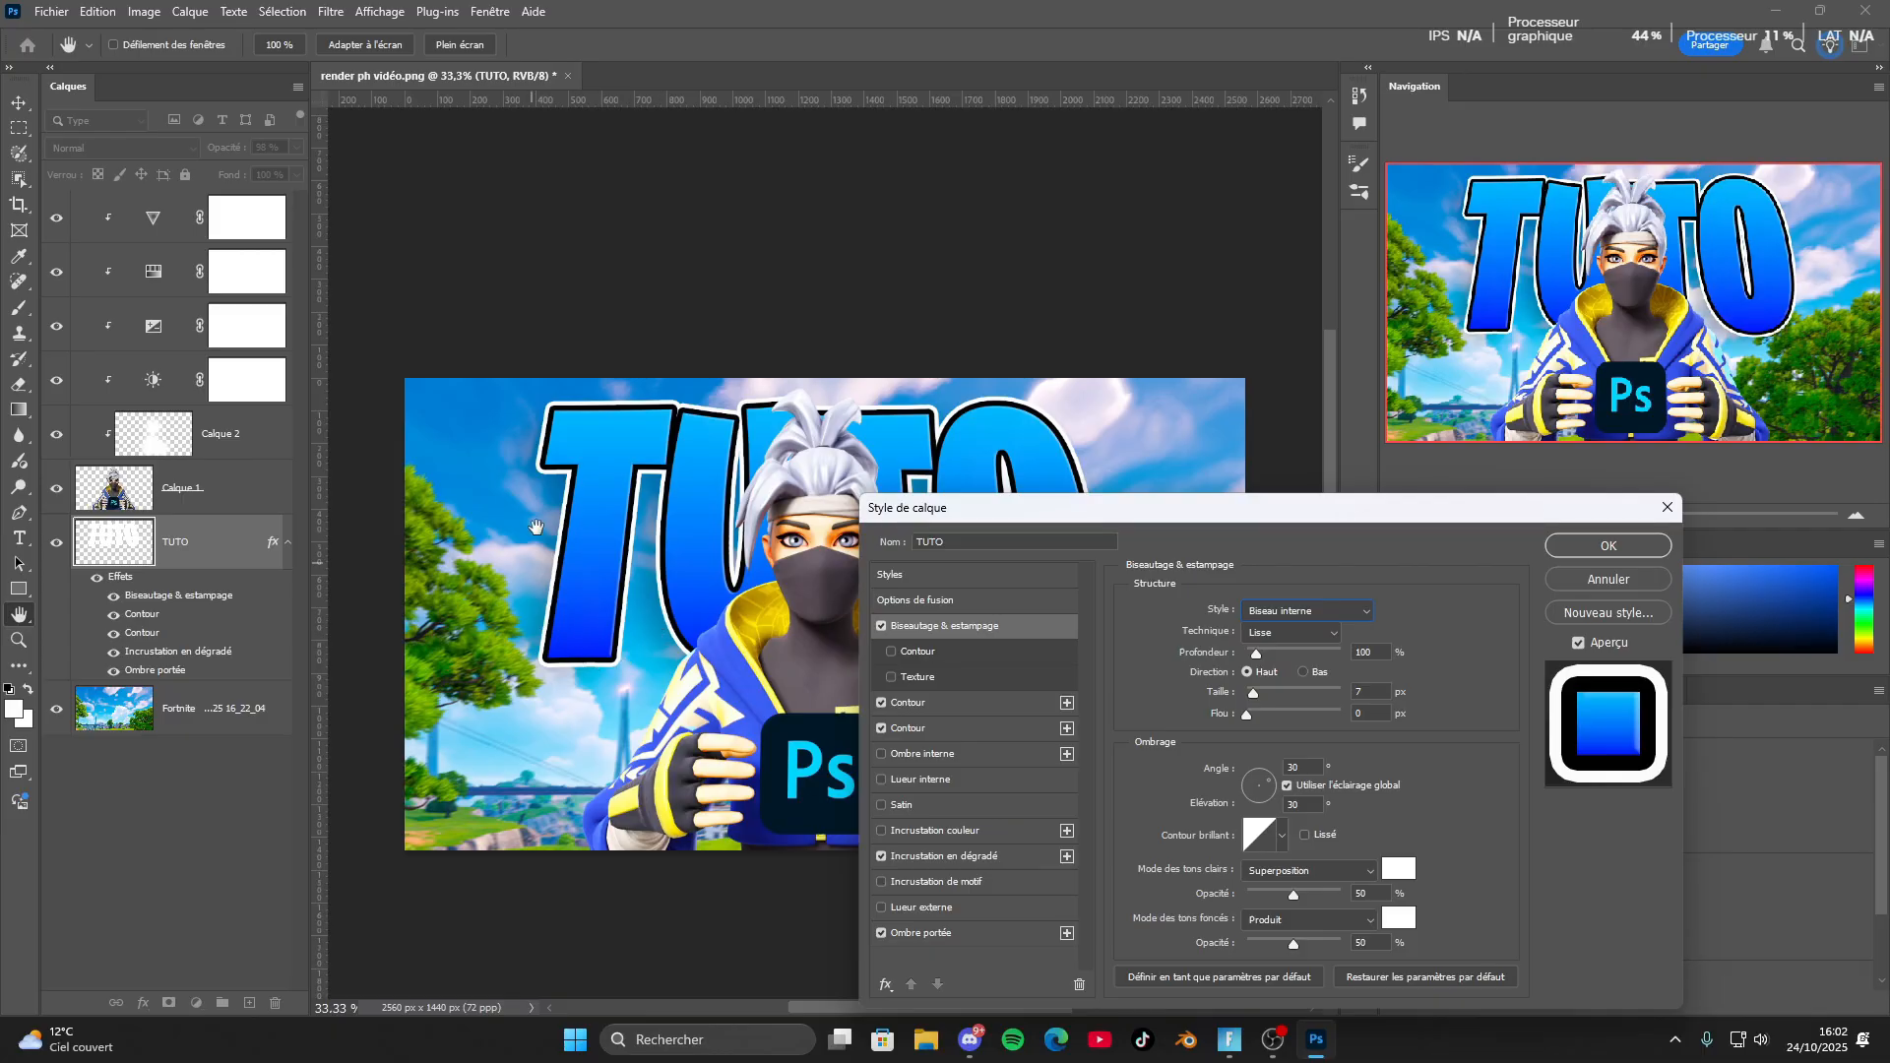
mouse_move(1260, 647)
mouse_down()
mouse_move(1292, 652)
mouse_move(1260, 652)
mouse_move(1278, 664)
mouse_up()
mouse_move(1255, 691)
mouse_down()
mouse_move(1298, 694)
mouse_move(1255, 701)
mouse_up()
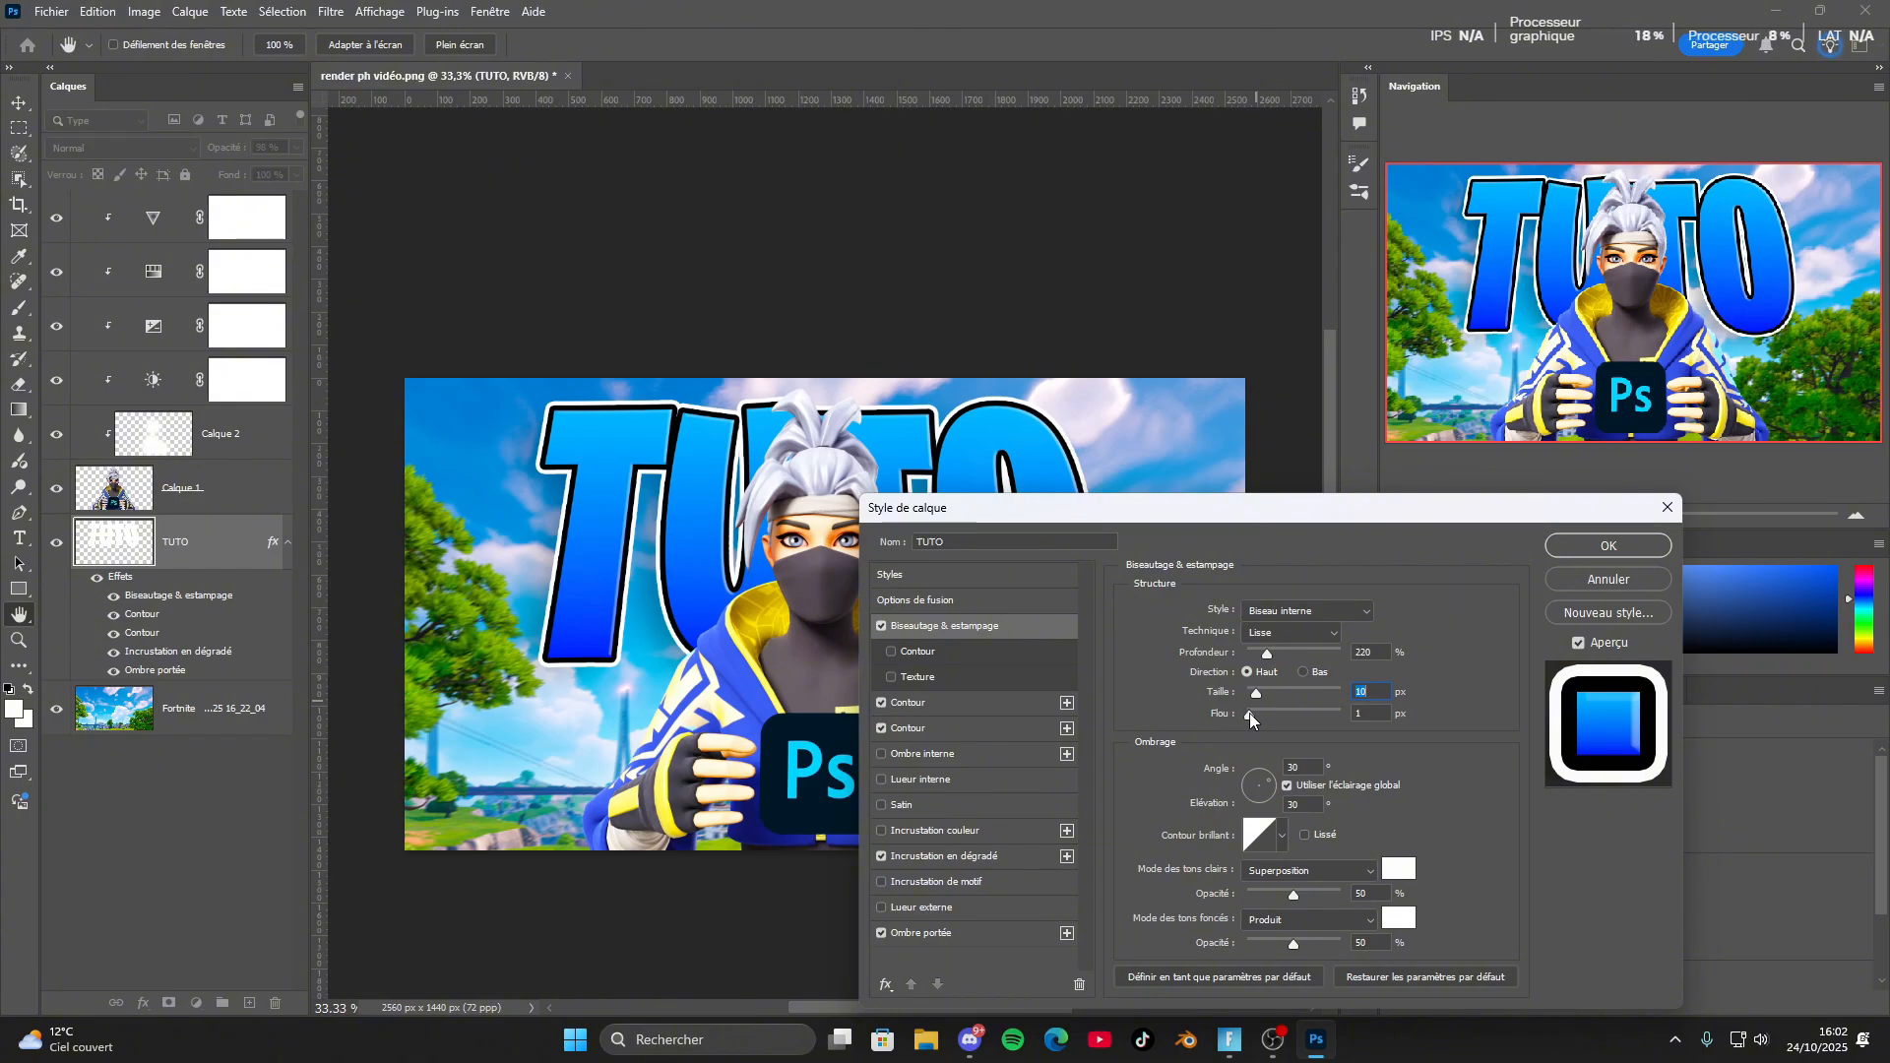
drag(1249, 712, 1300, 718)
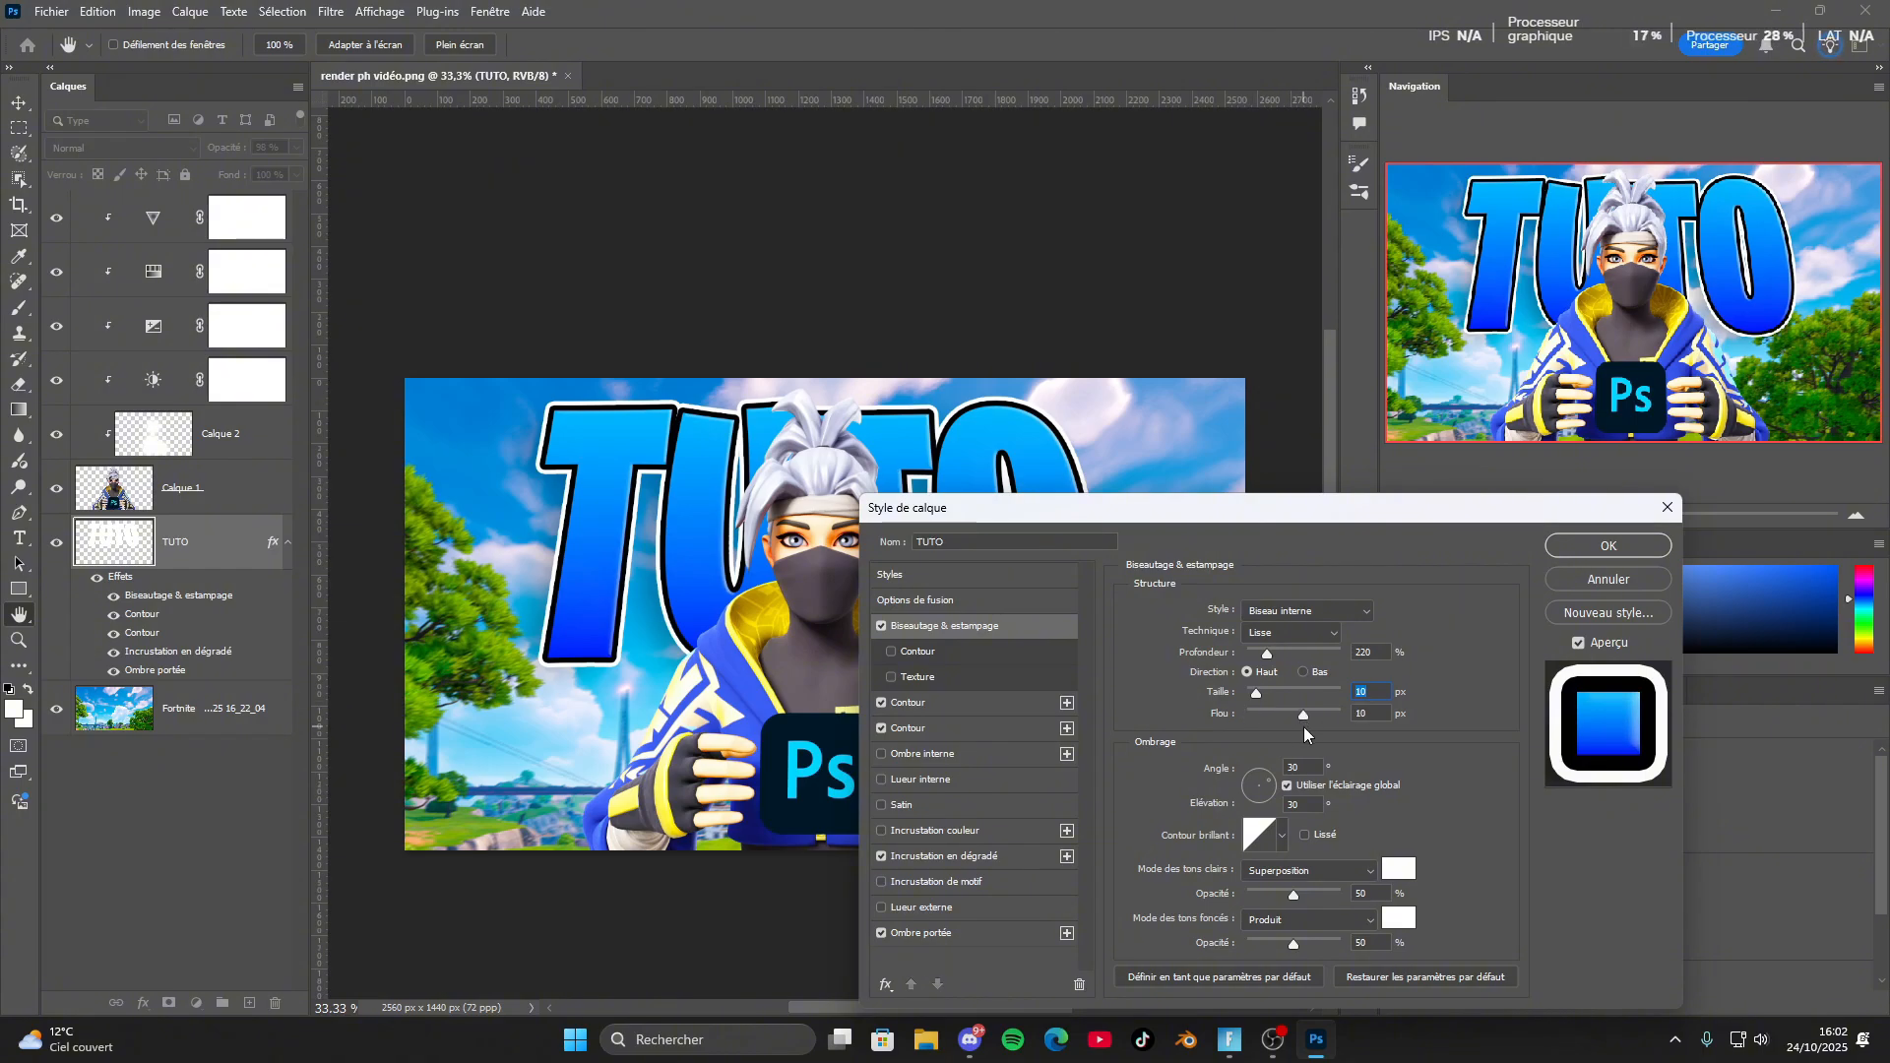
Fine-tune the inner bevel's size to about 11 px.
key(Tab)
drag(1259, 695, 1261, 695)
click(1256, 689)
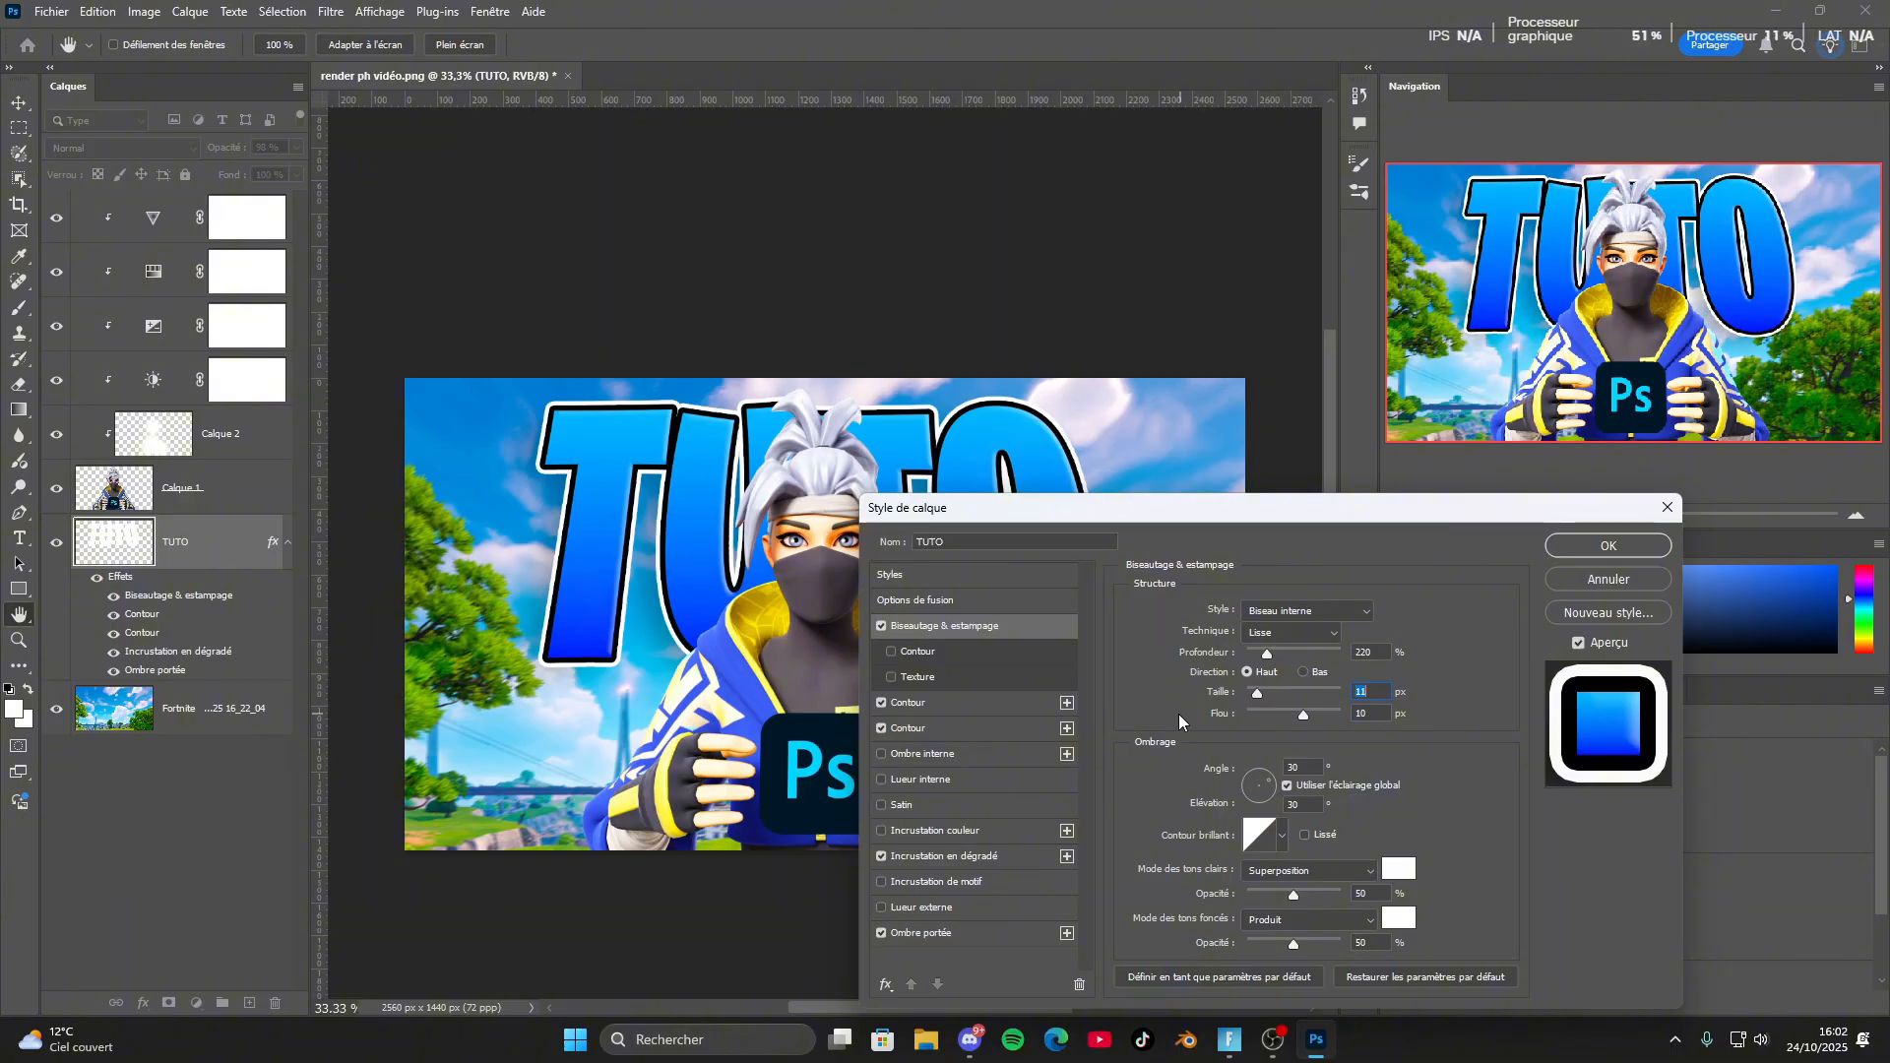
key(Down)
key(Down)
Add a white inner glow (Lueur interne) in Superposition mode at 28 % opacity and apply the TUTO layer style.
click(881, 779)
click(1012, 781)
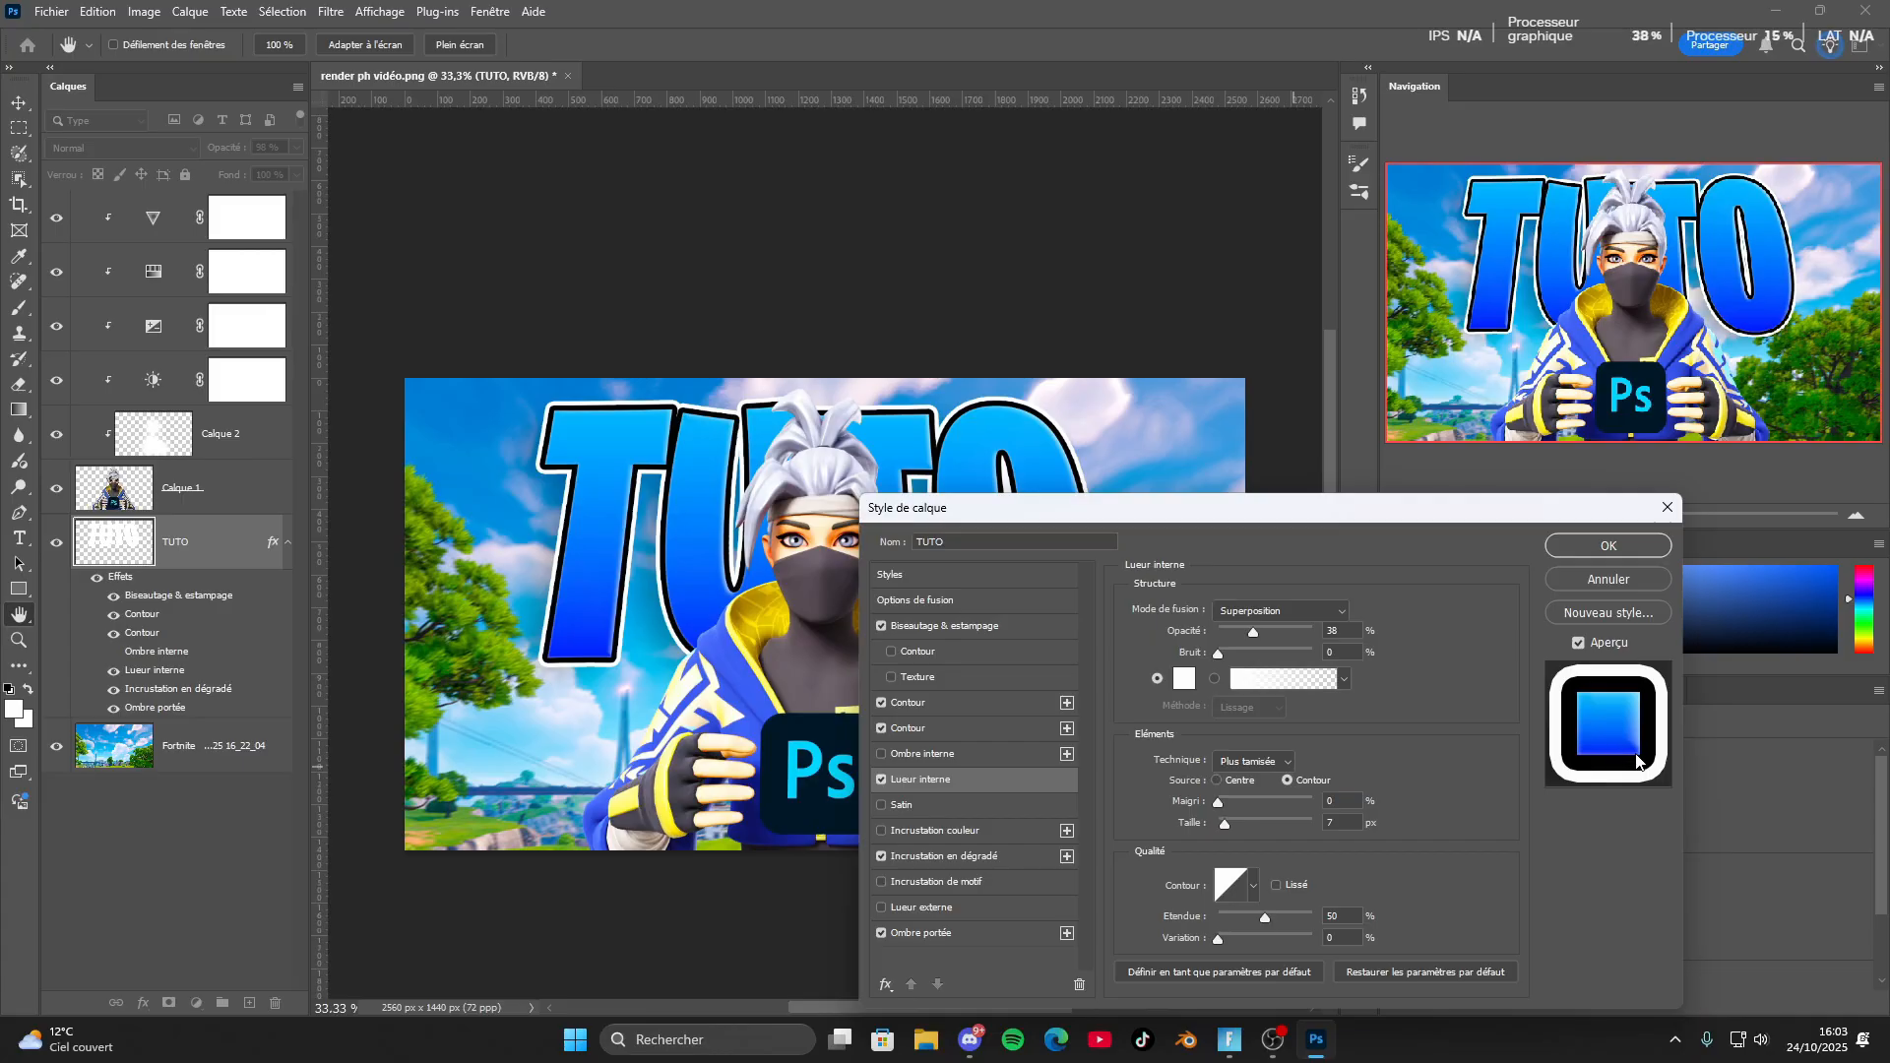
click(1268, 627)
drag(1257, 645, 1247, 641)
key(Down)
key(Down)
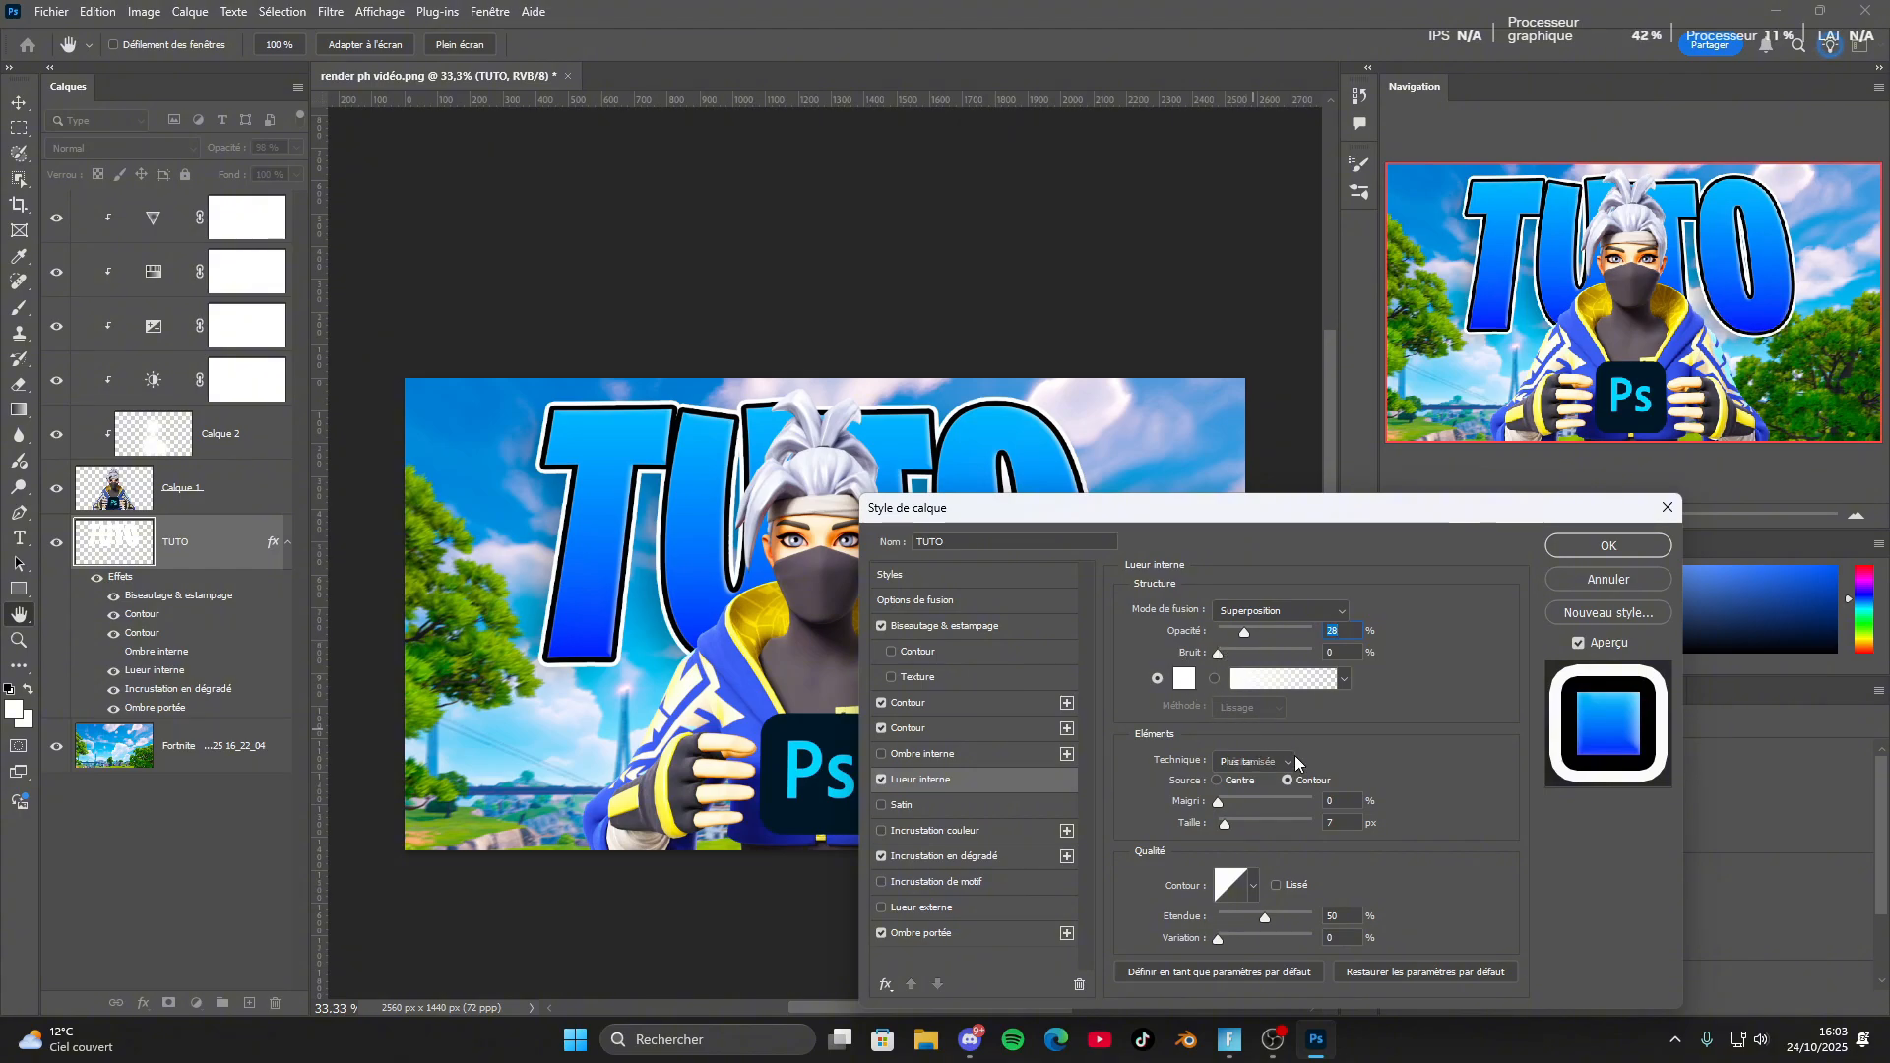
click(1609, 545)
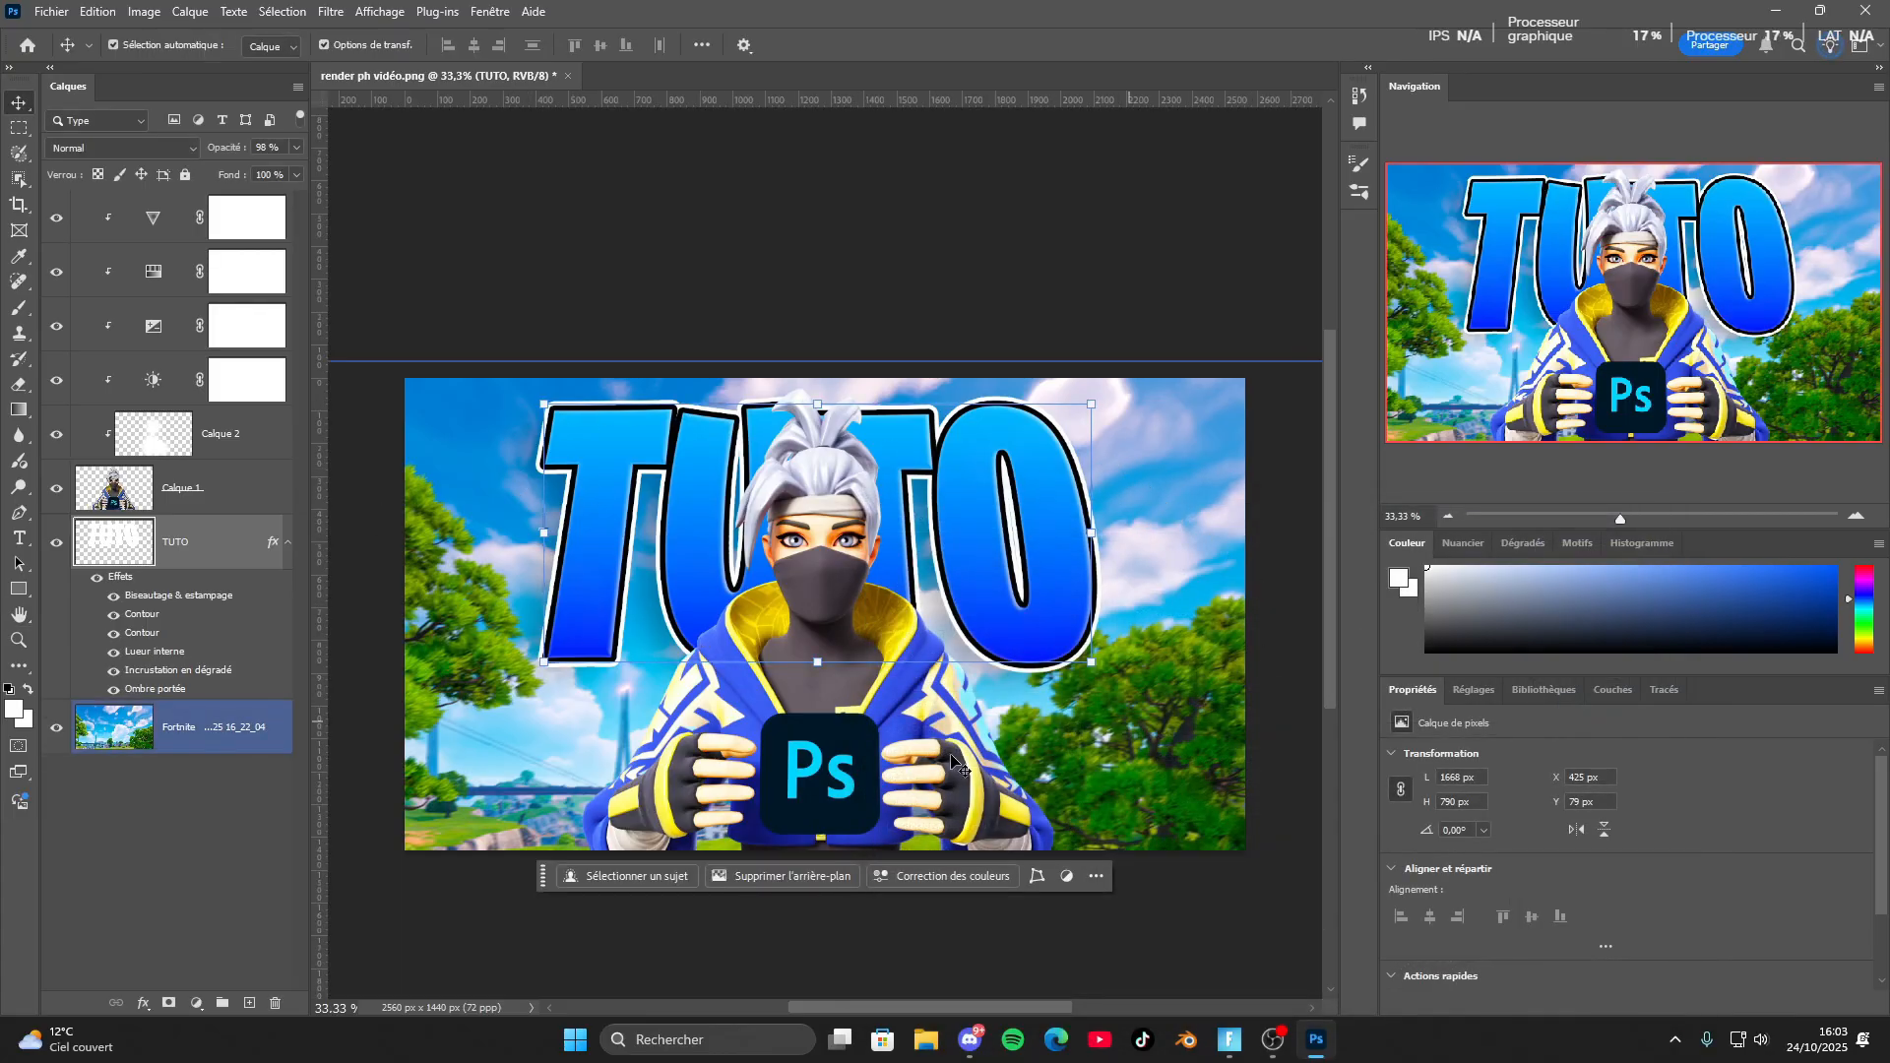
Try to add a Vibrance adjustment layer above the character layer Calque 1.
click(744, 744)
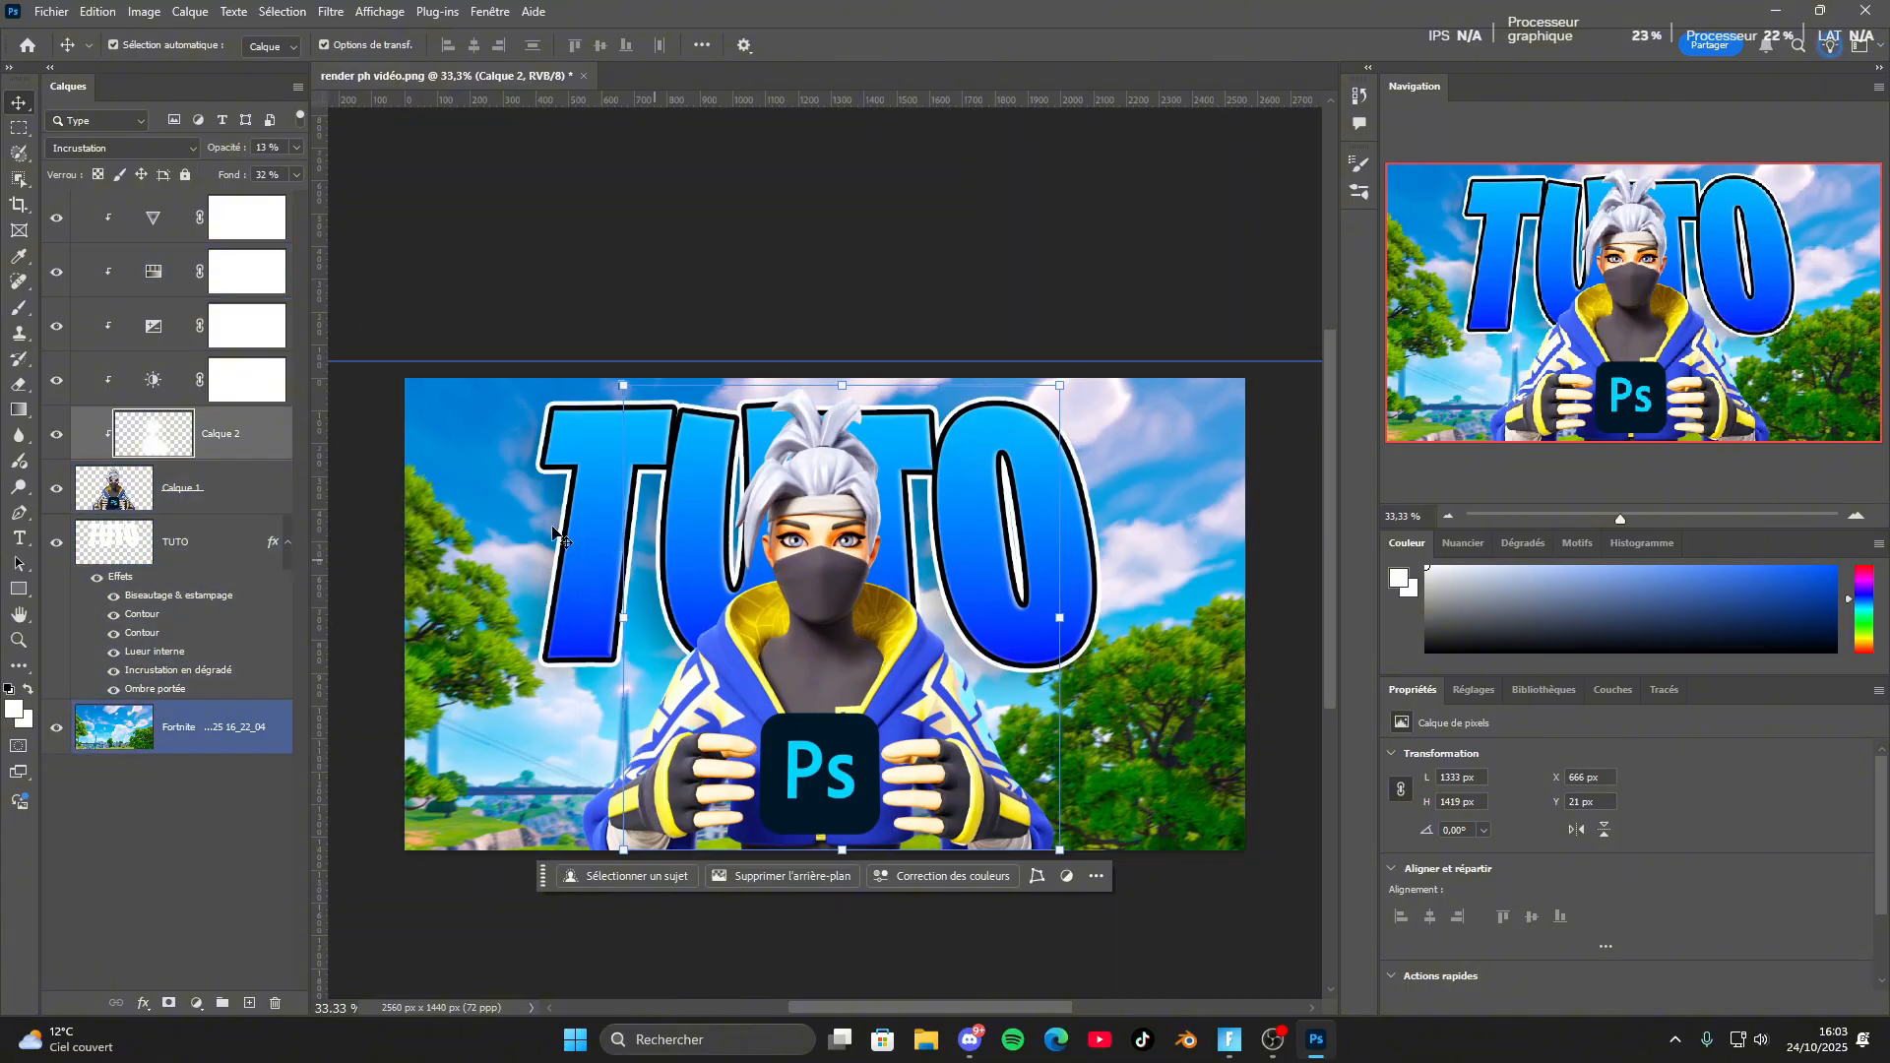
click(209, 488)
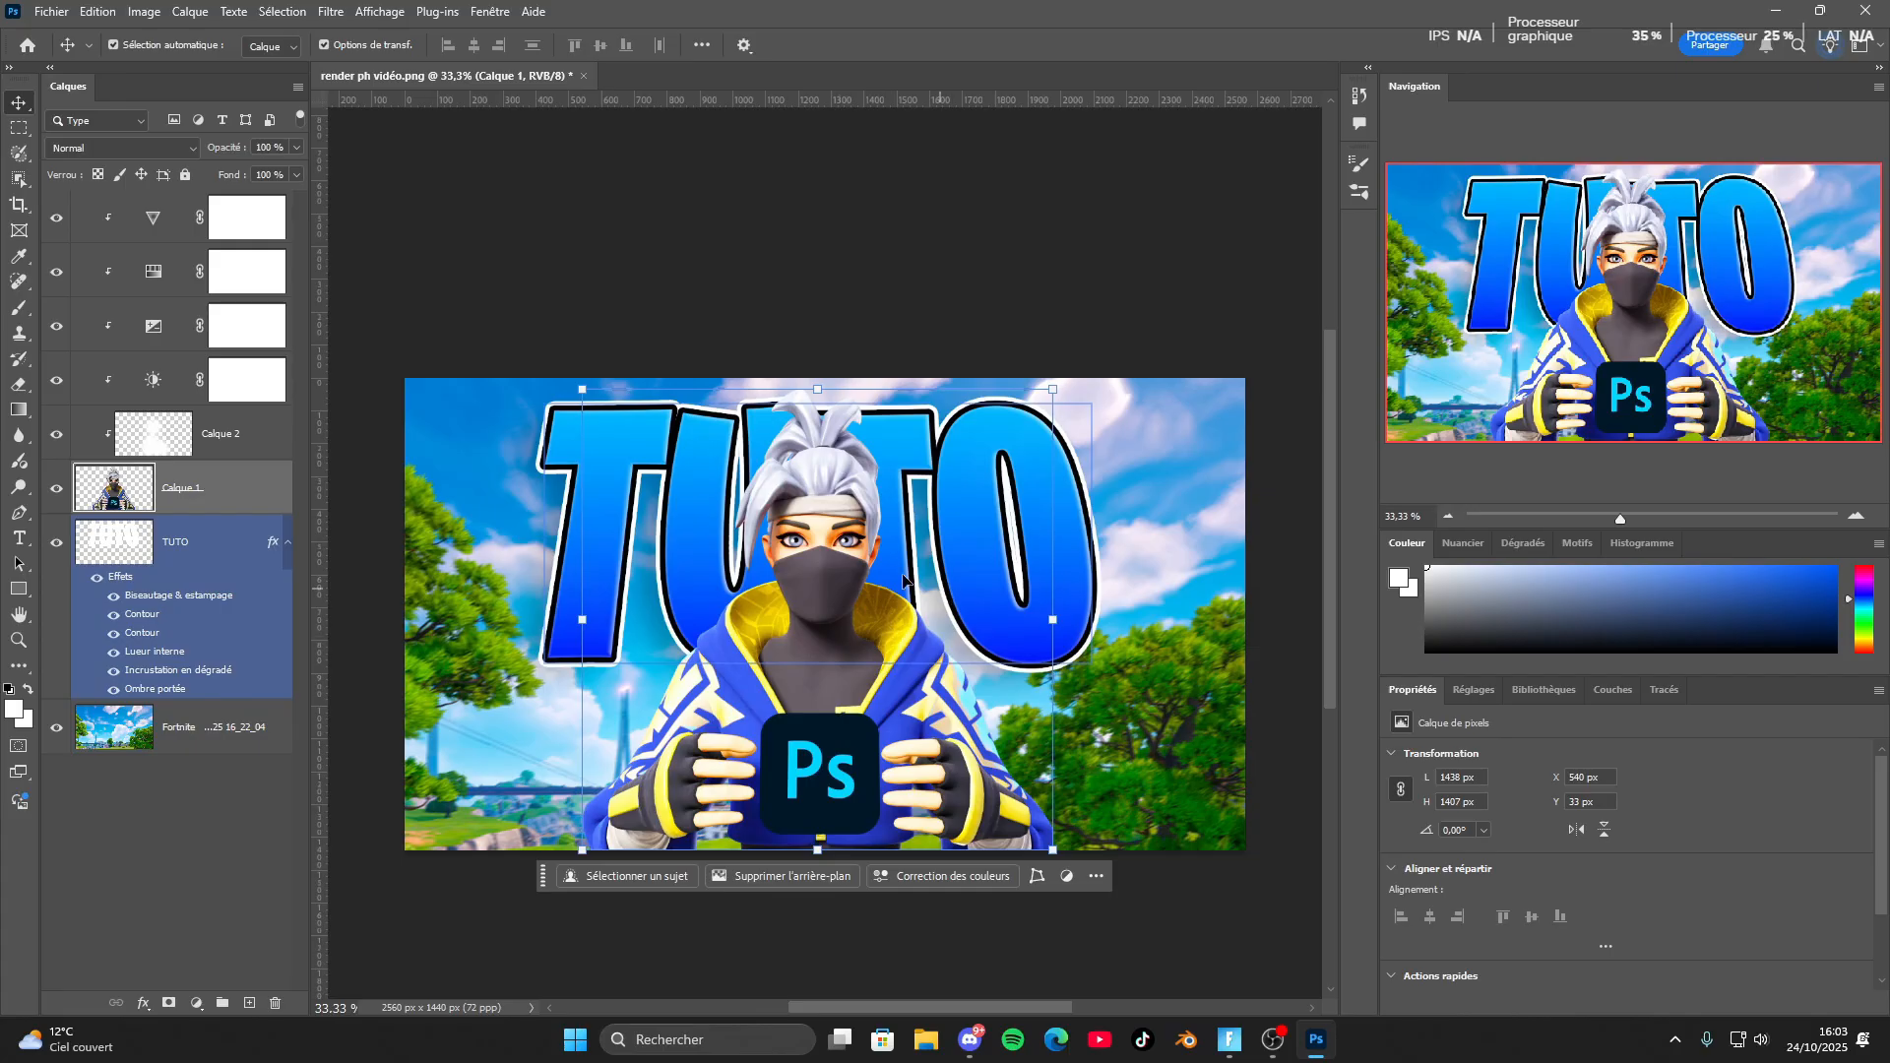
click(195, 1004)
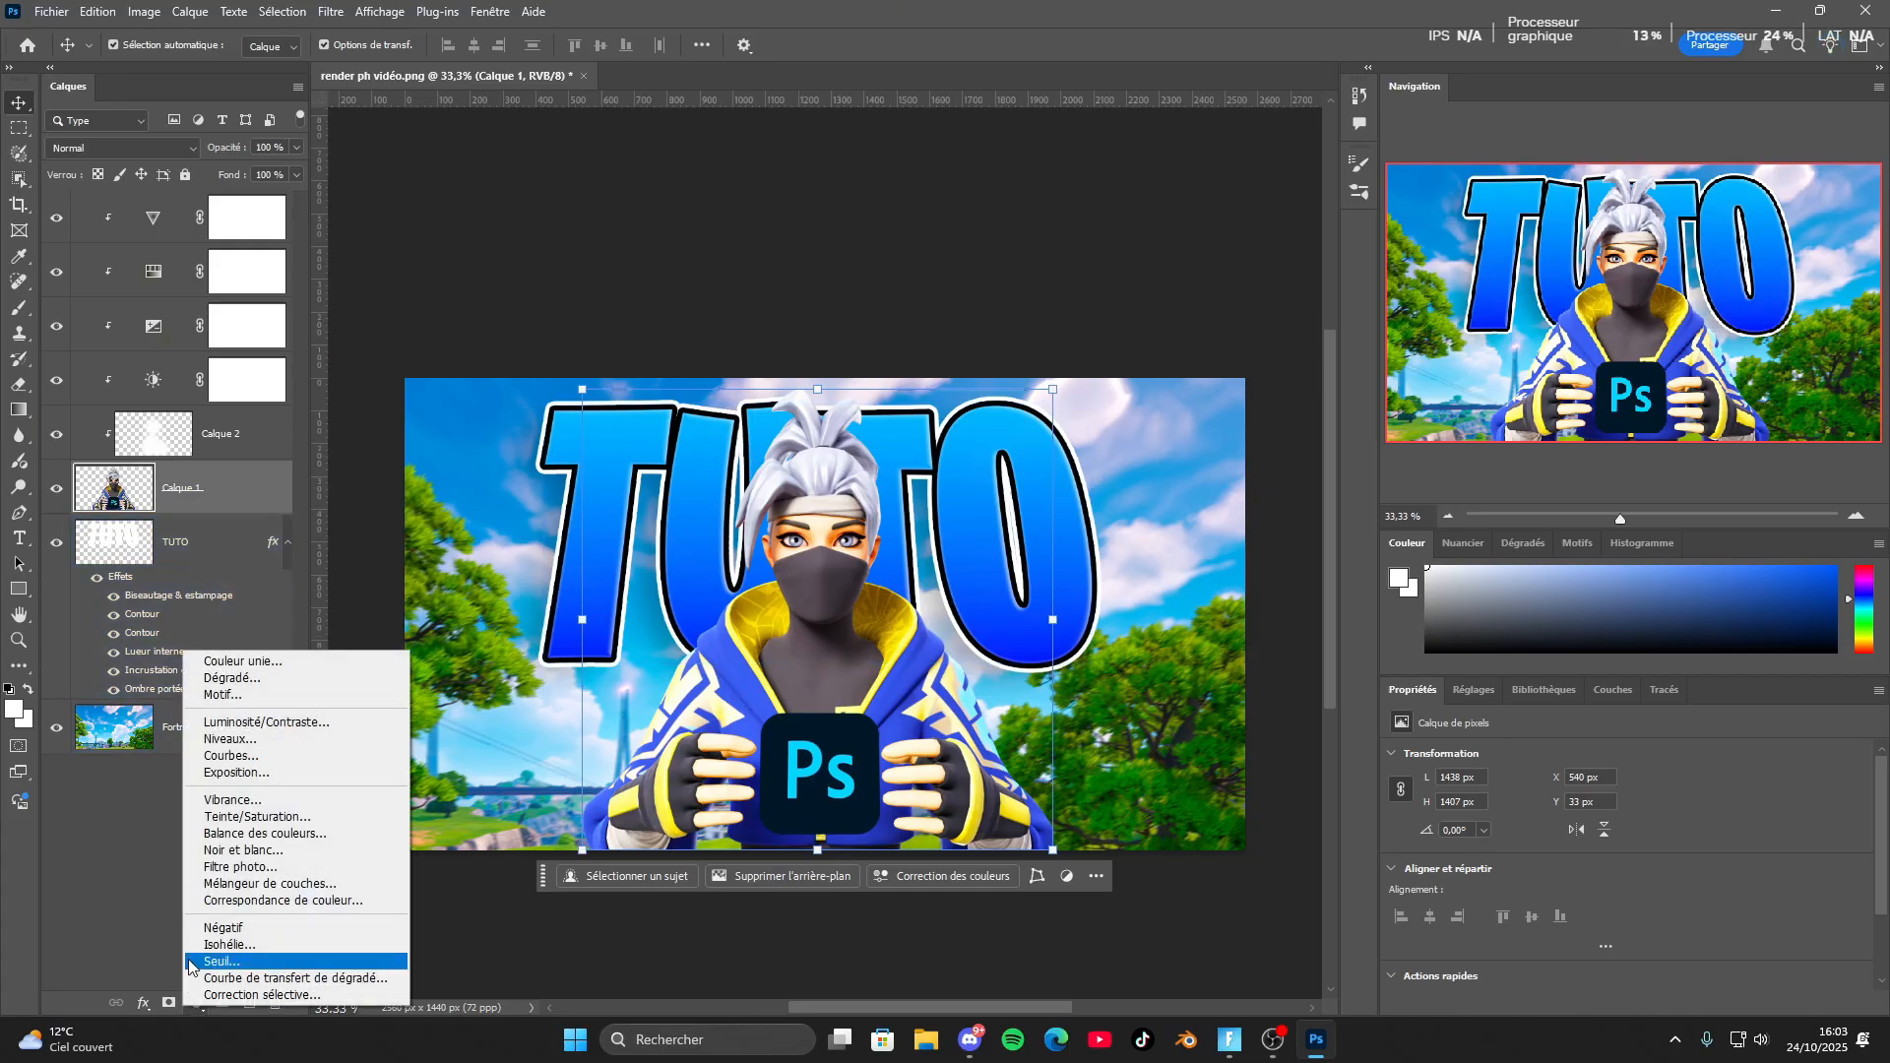
click(232, 800)
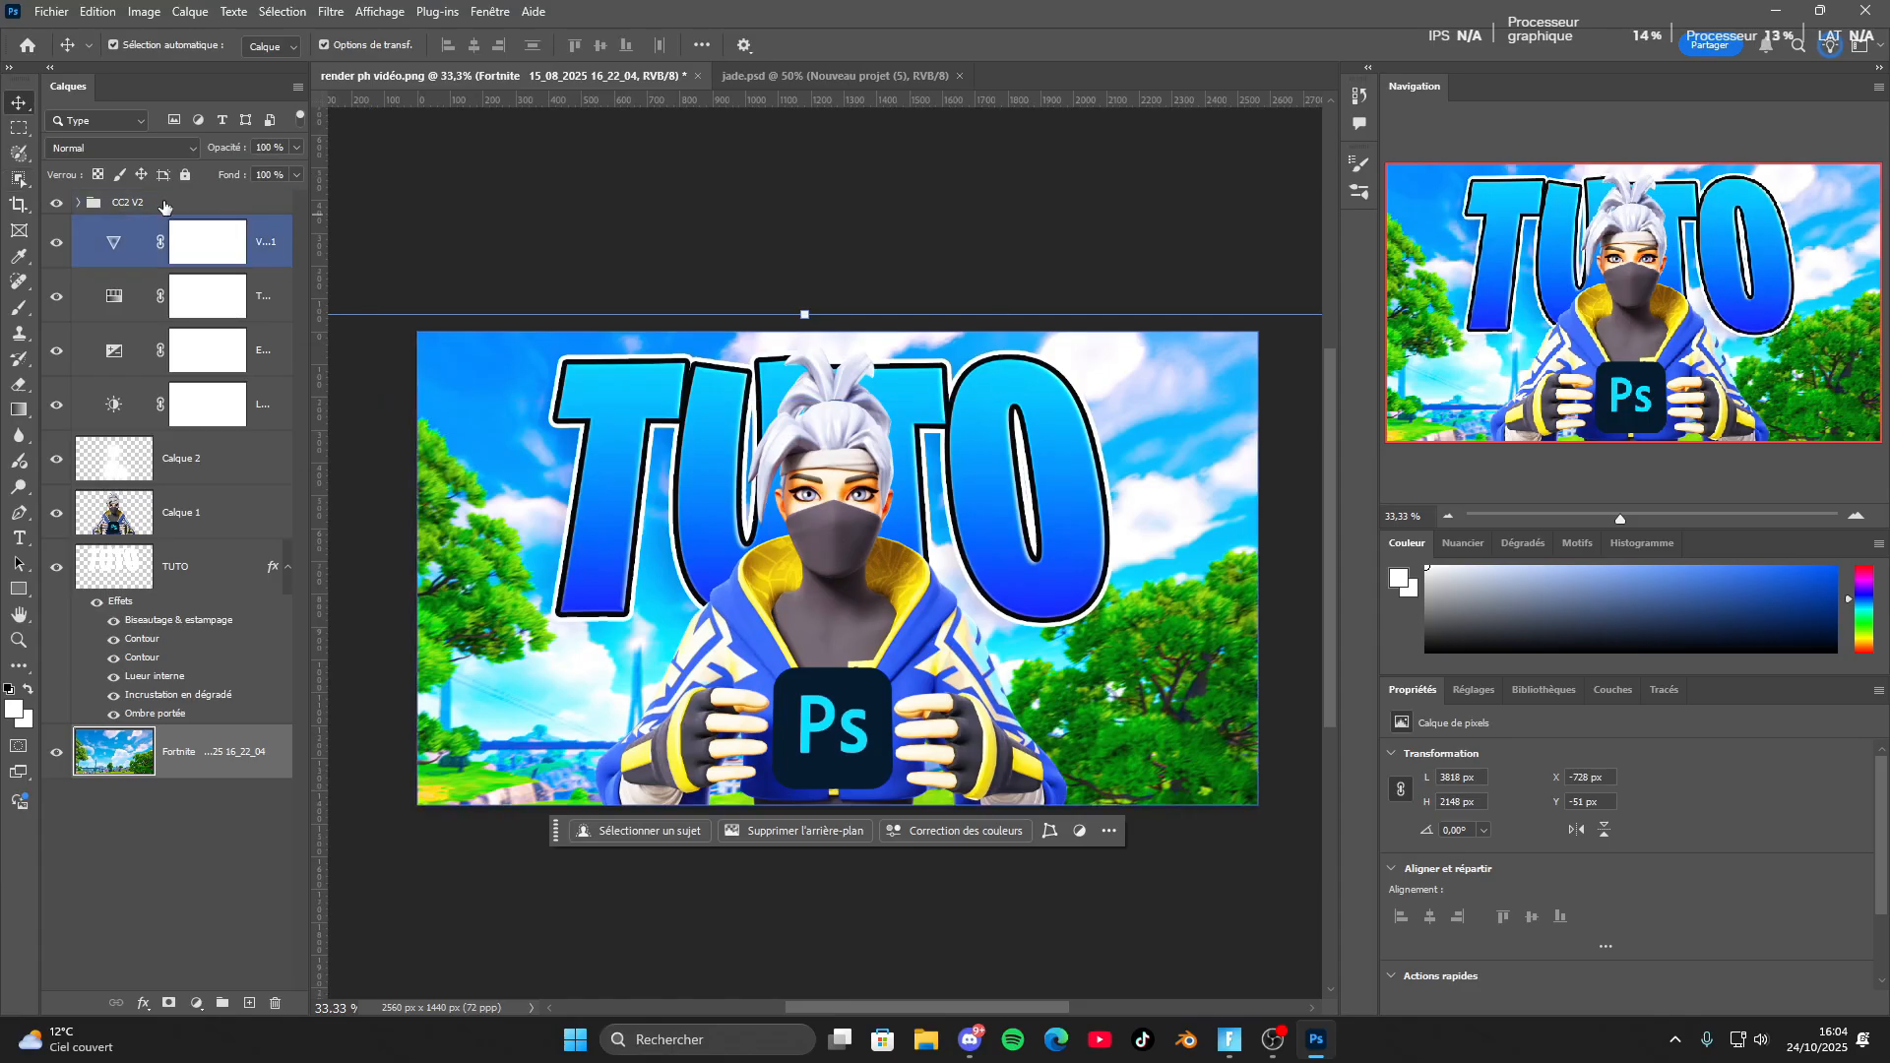
click(135, 719)
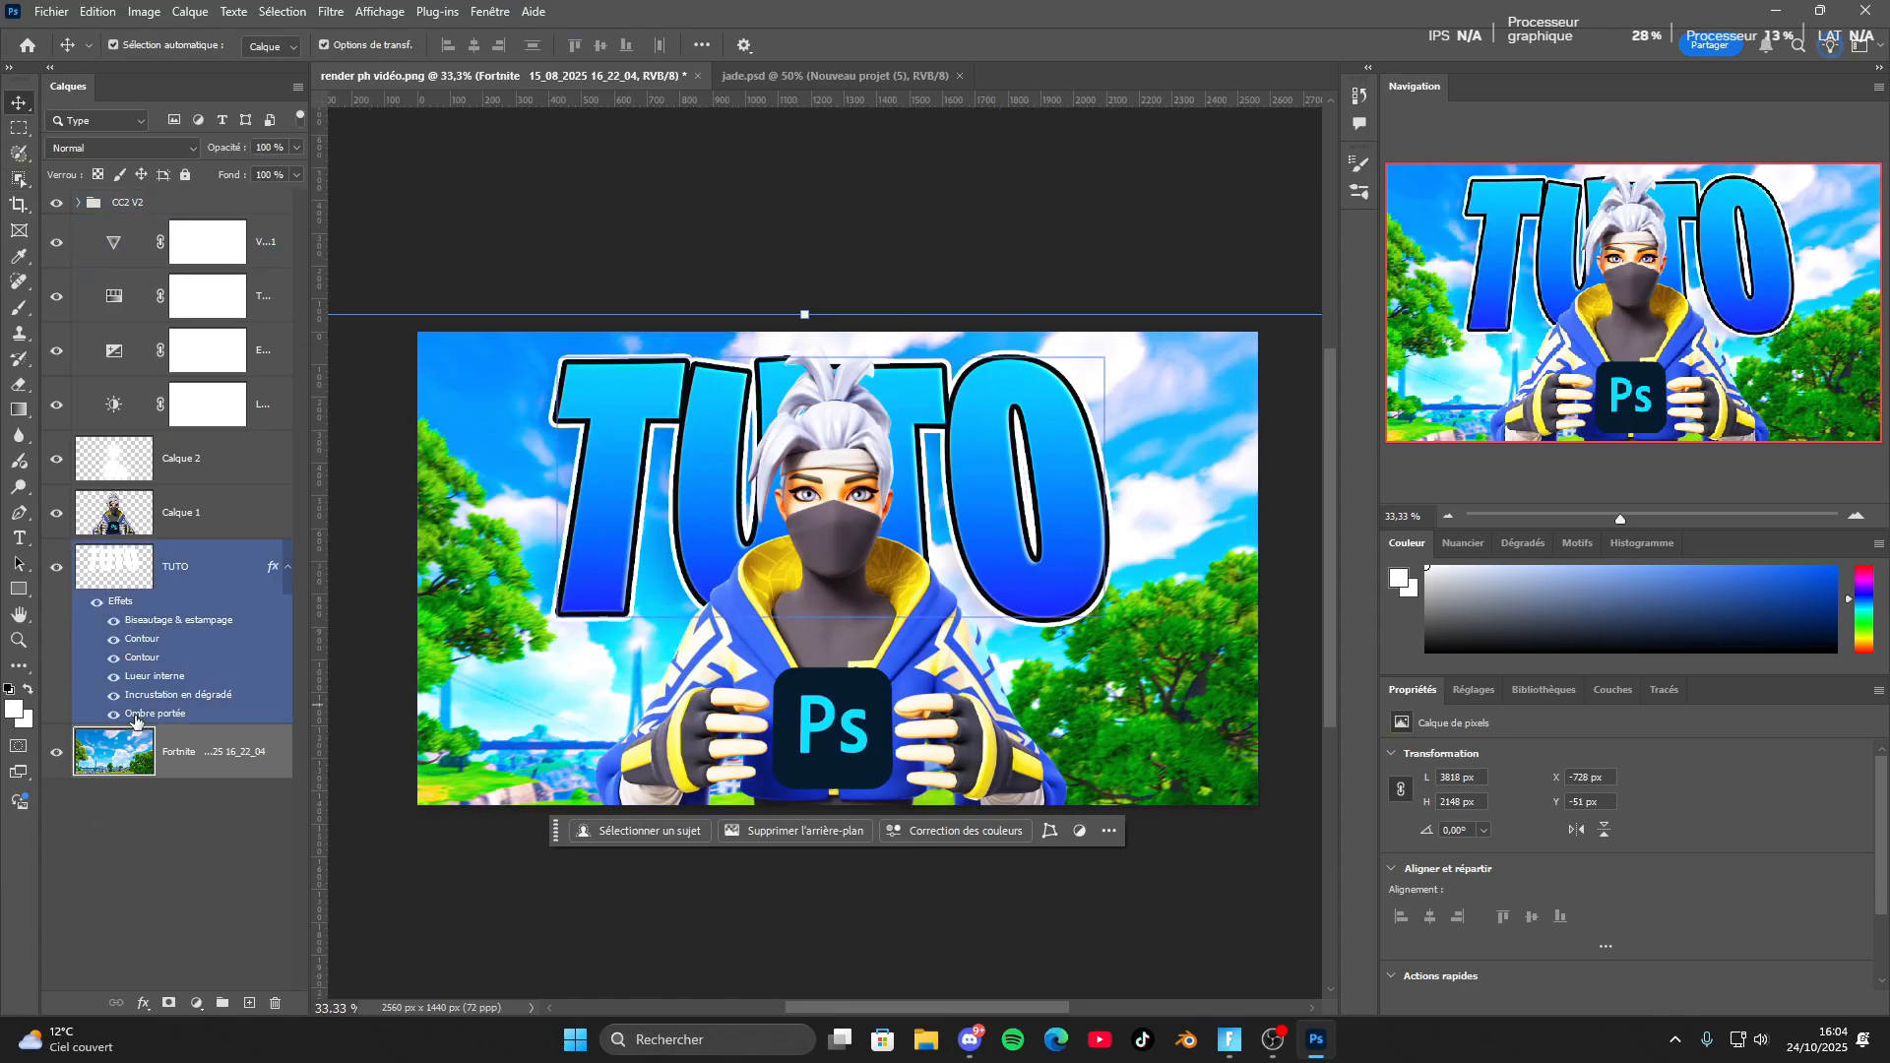
click(218, 797)
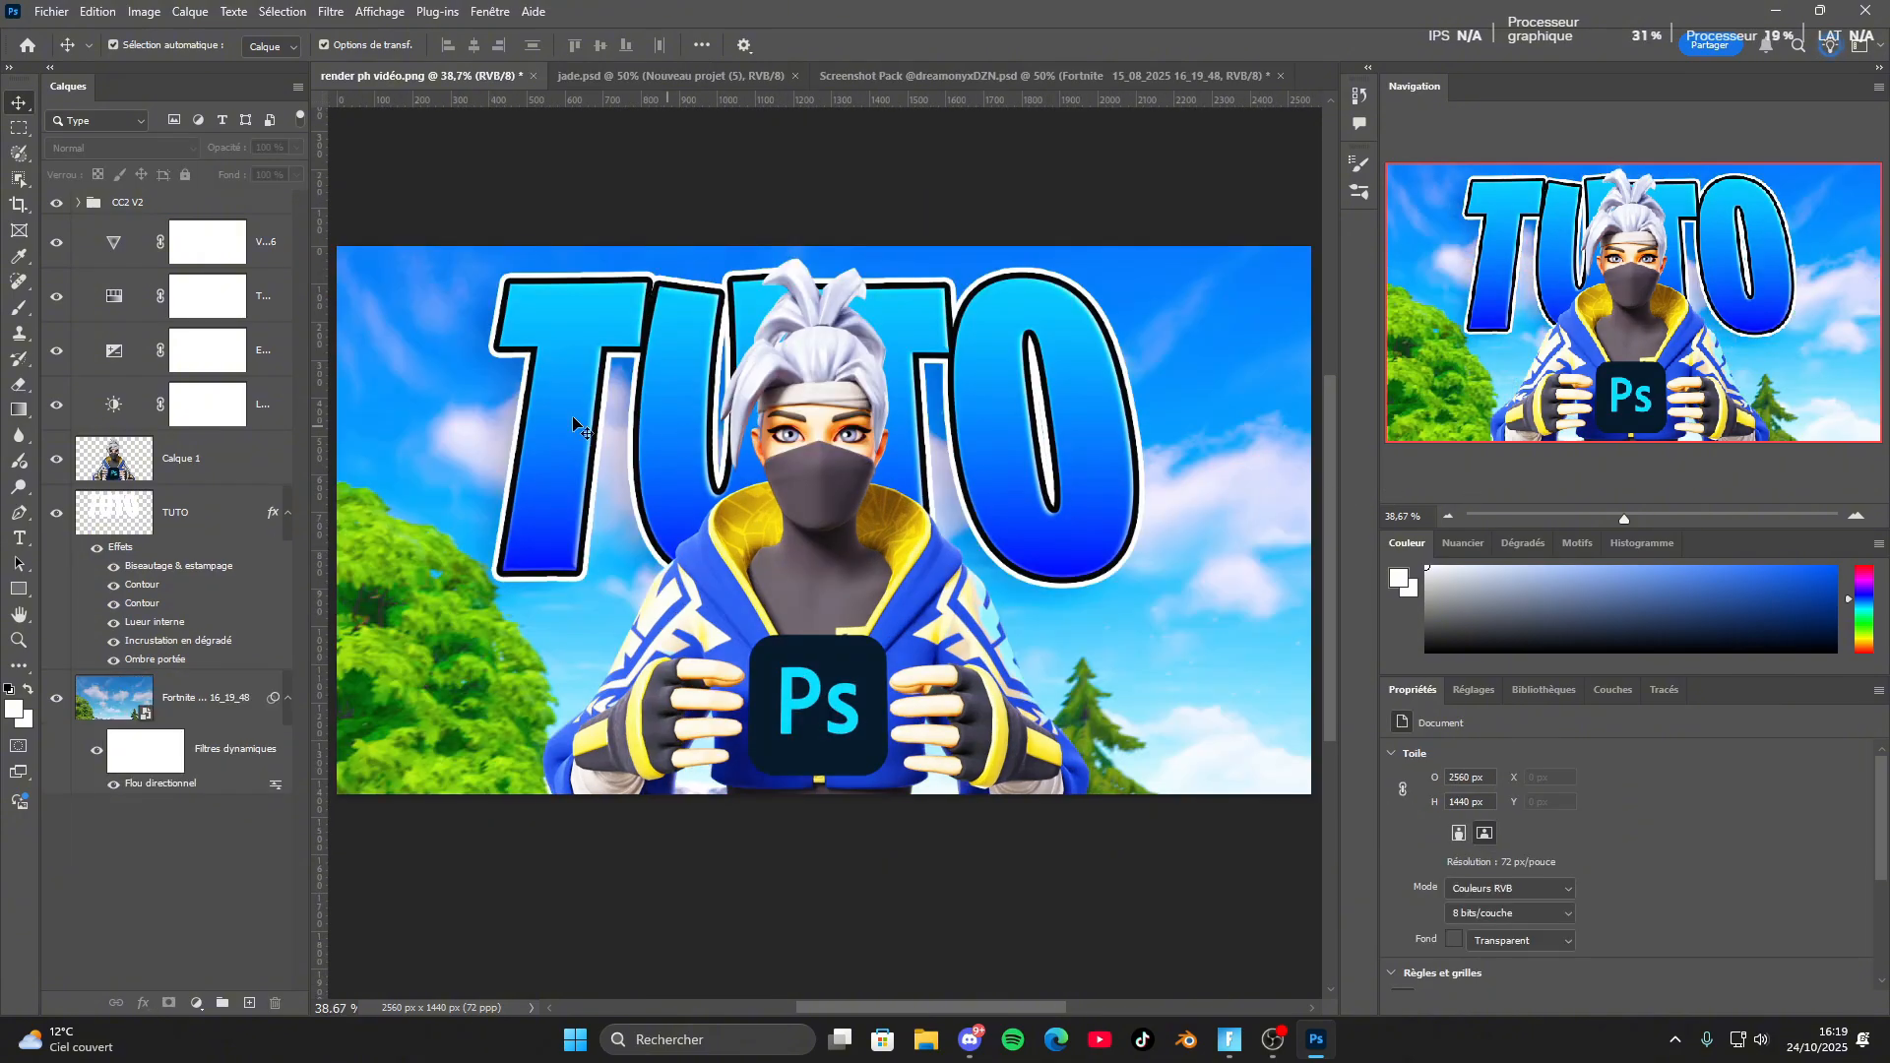
click(548, 416)
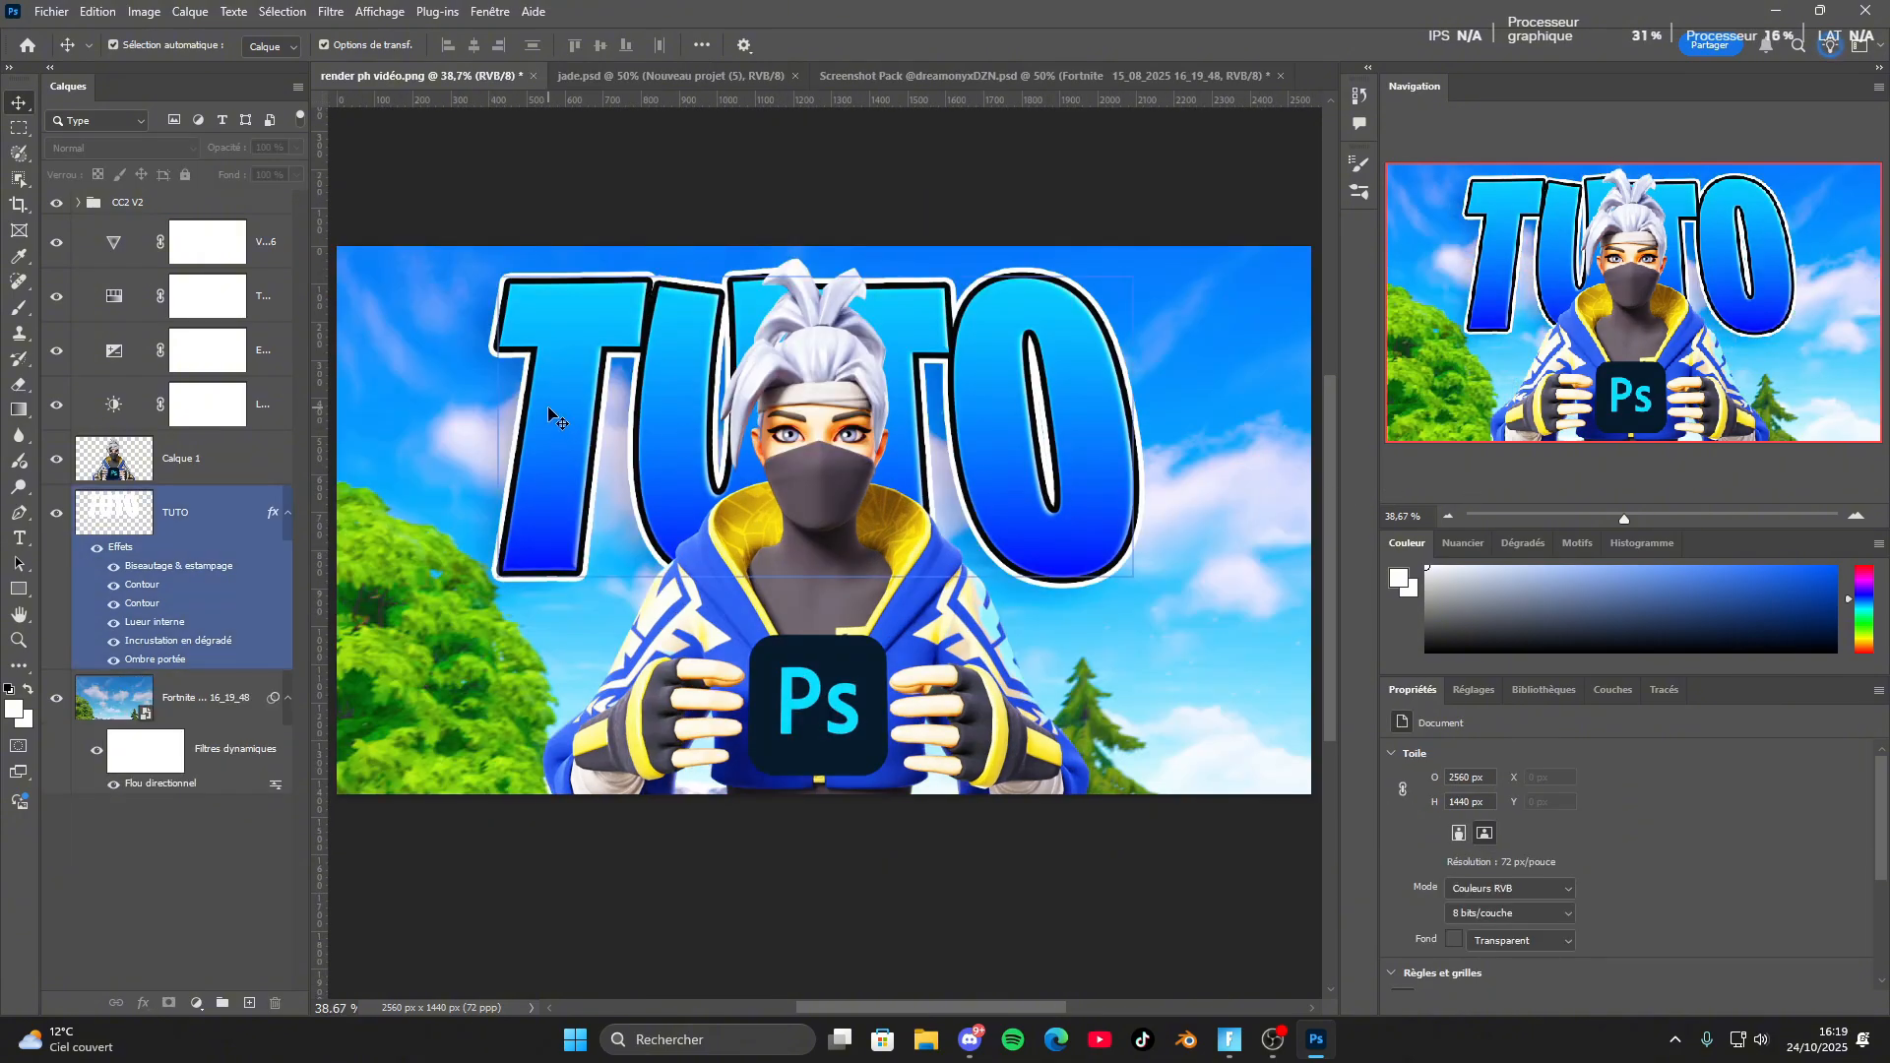
click(463, 615)
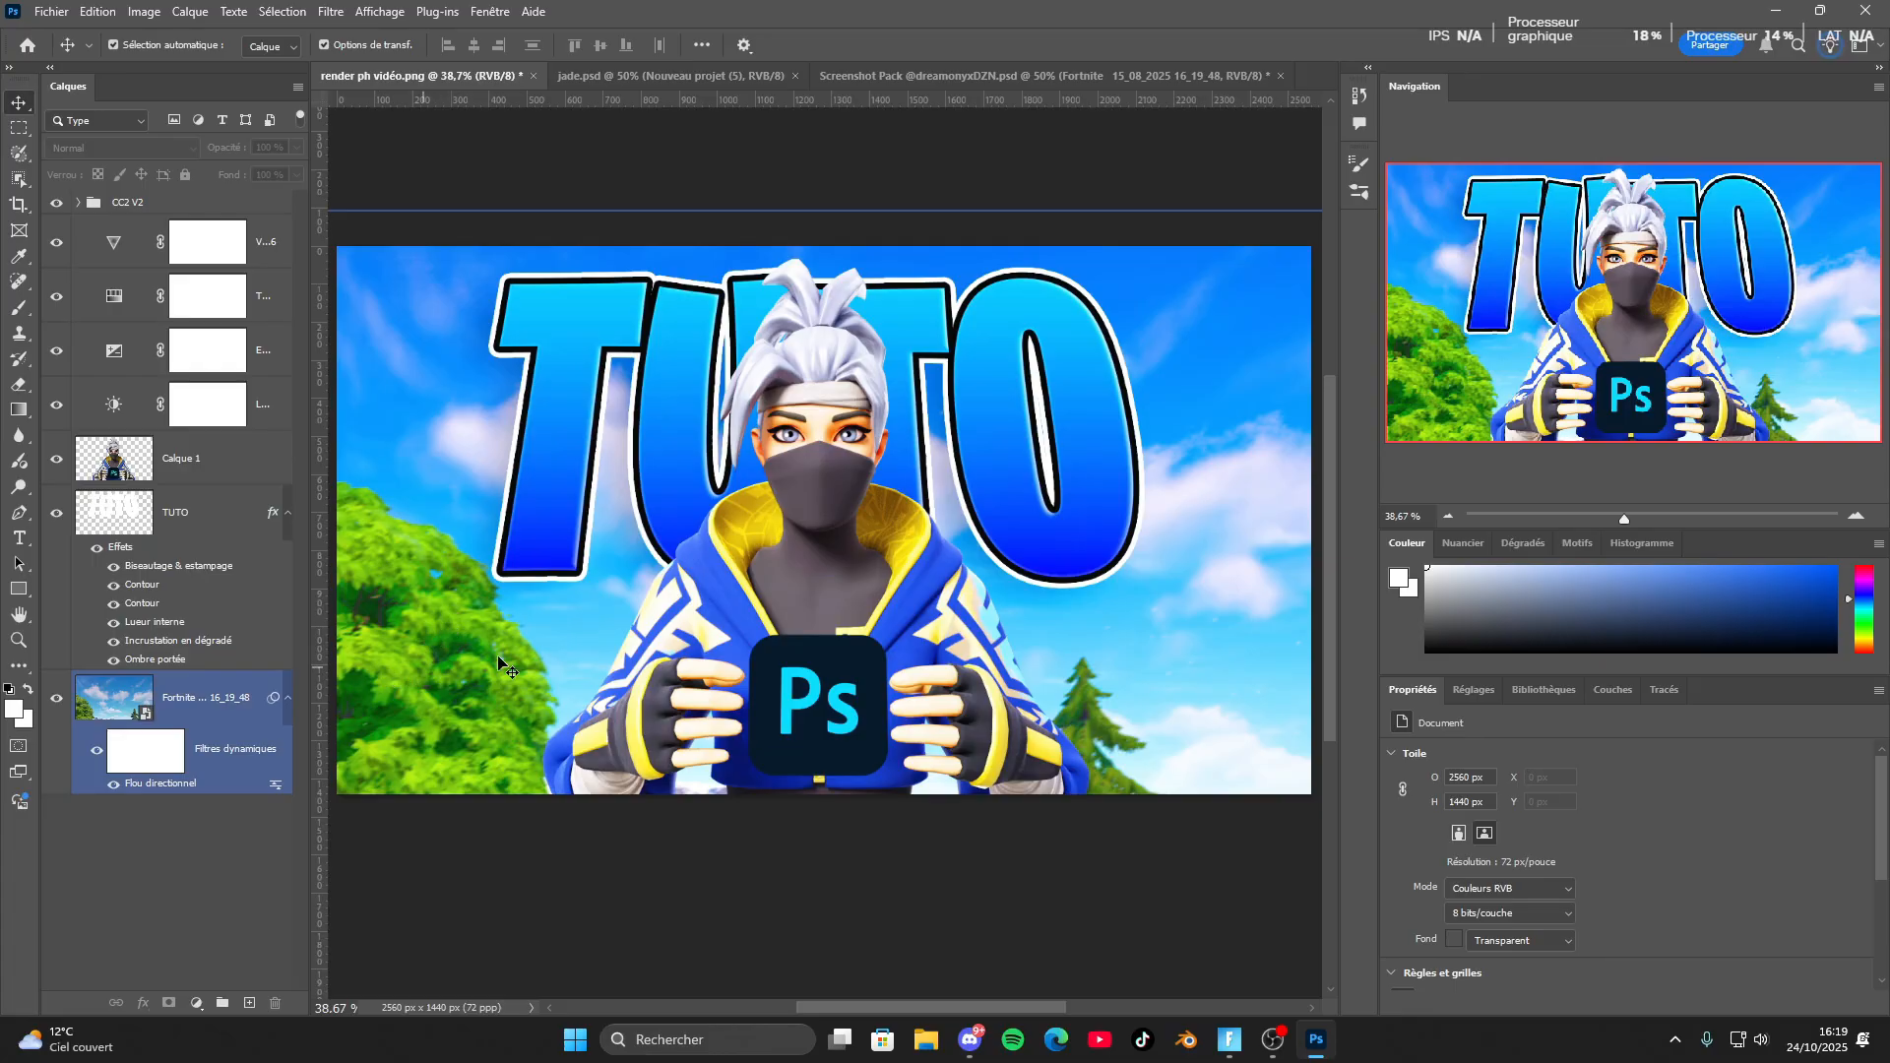
click(820, 659)
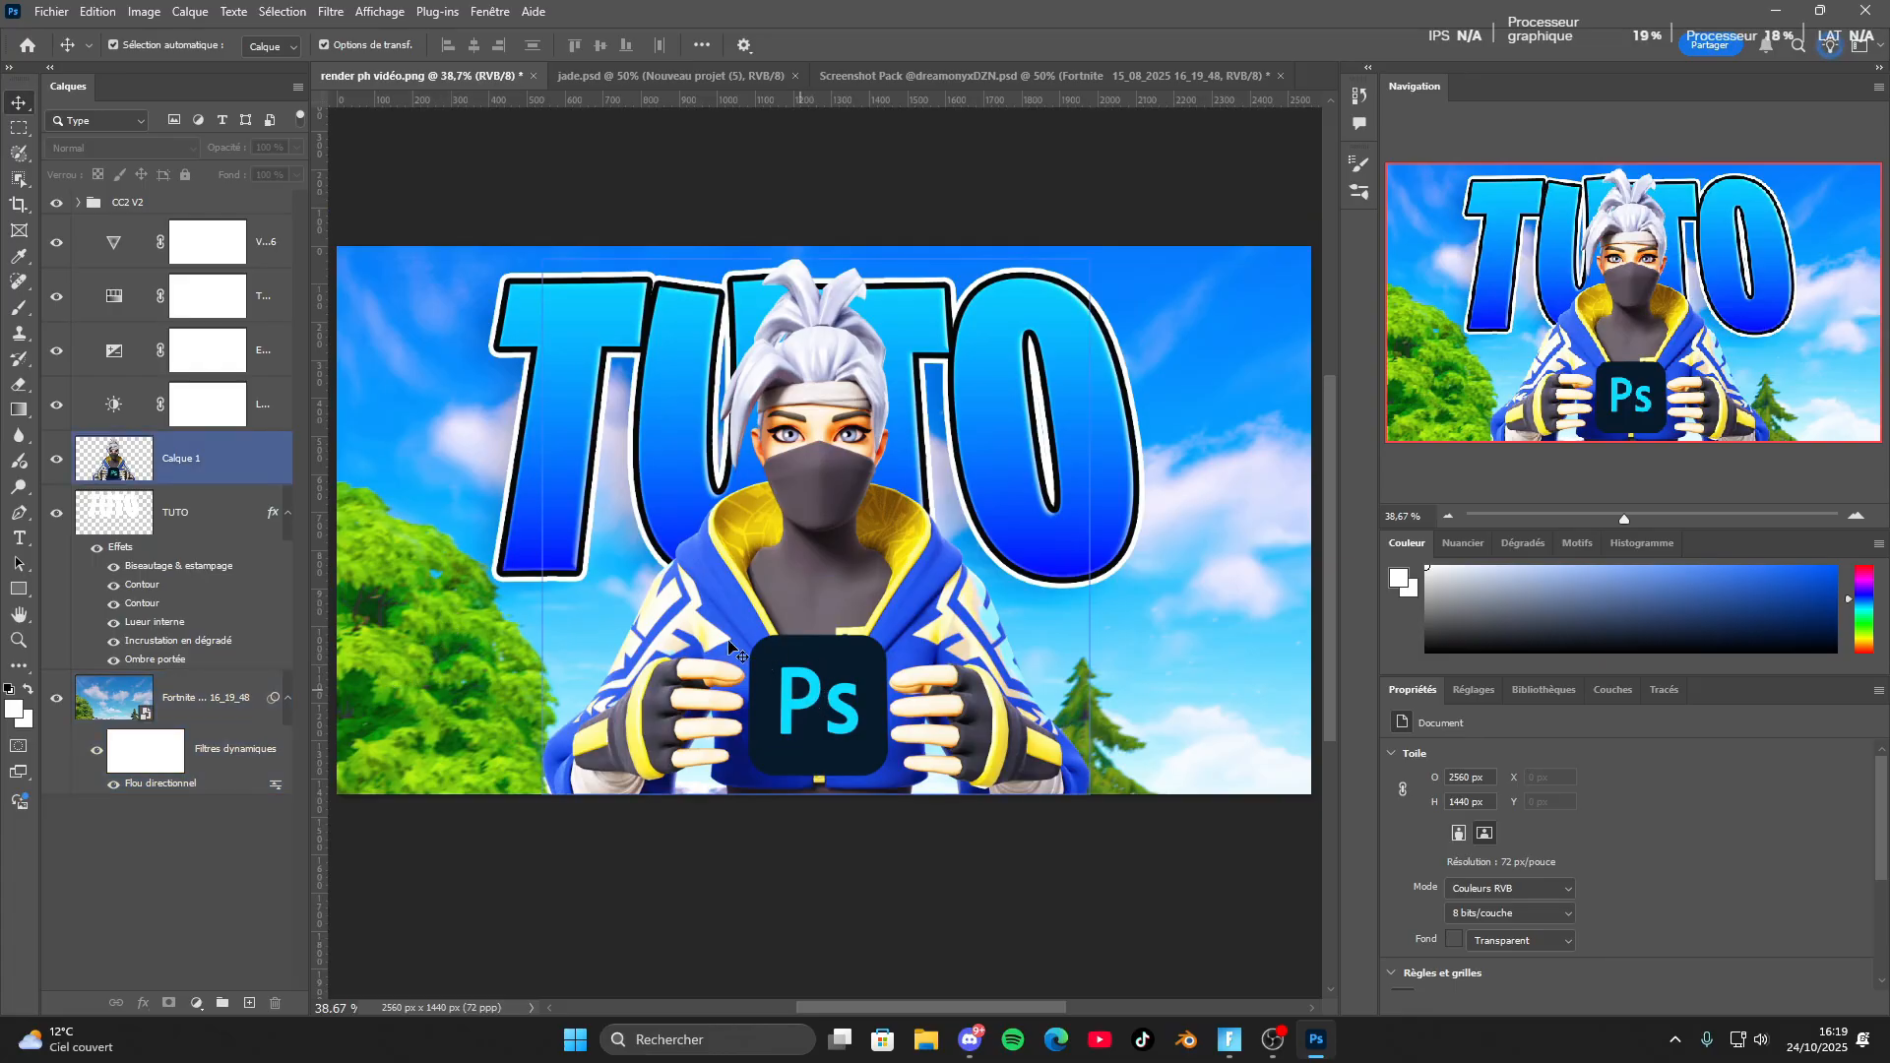
click(651, 576)
click(701, 520)
click(889, 392)
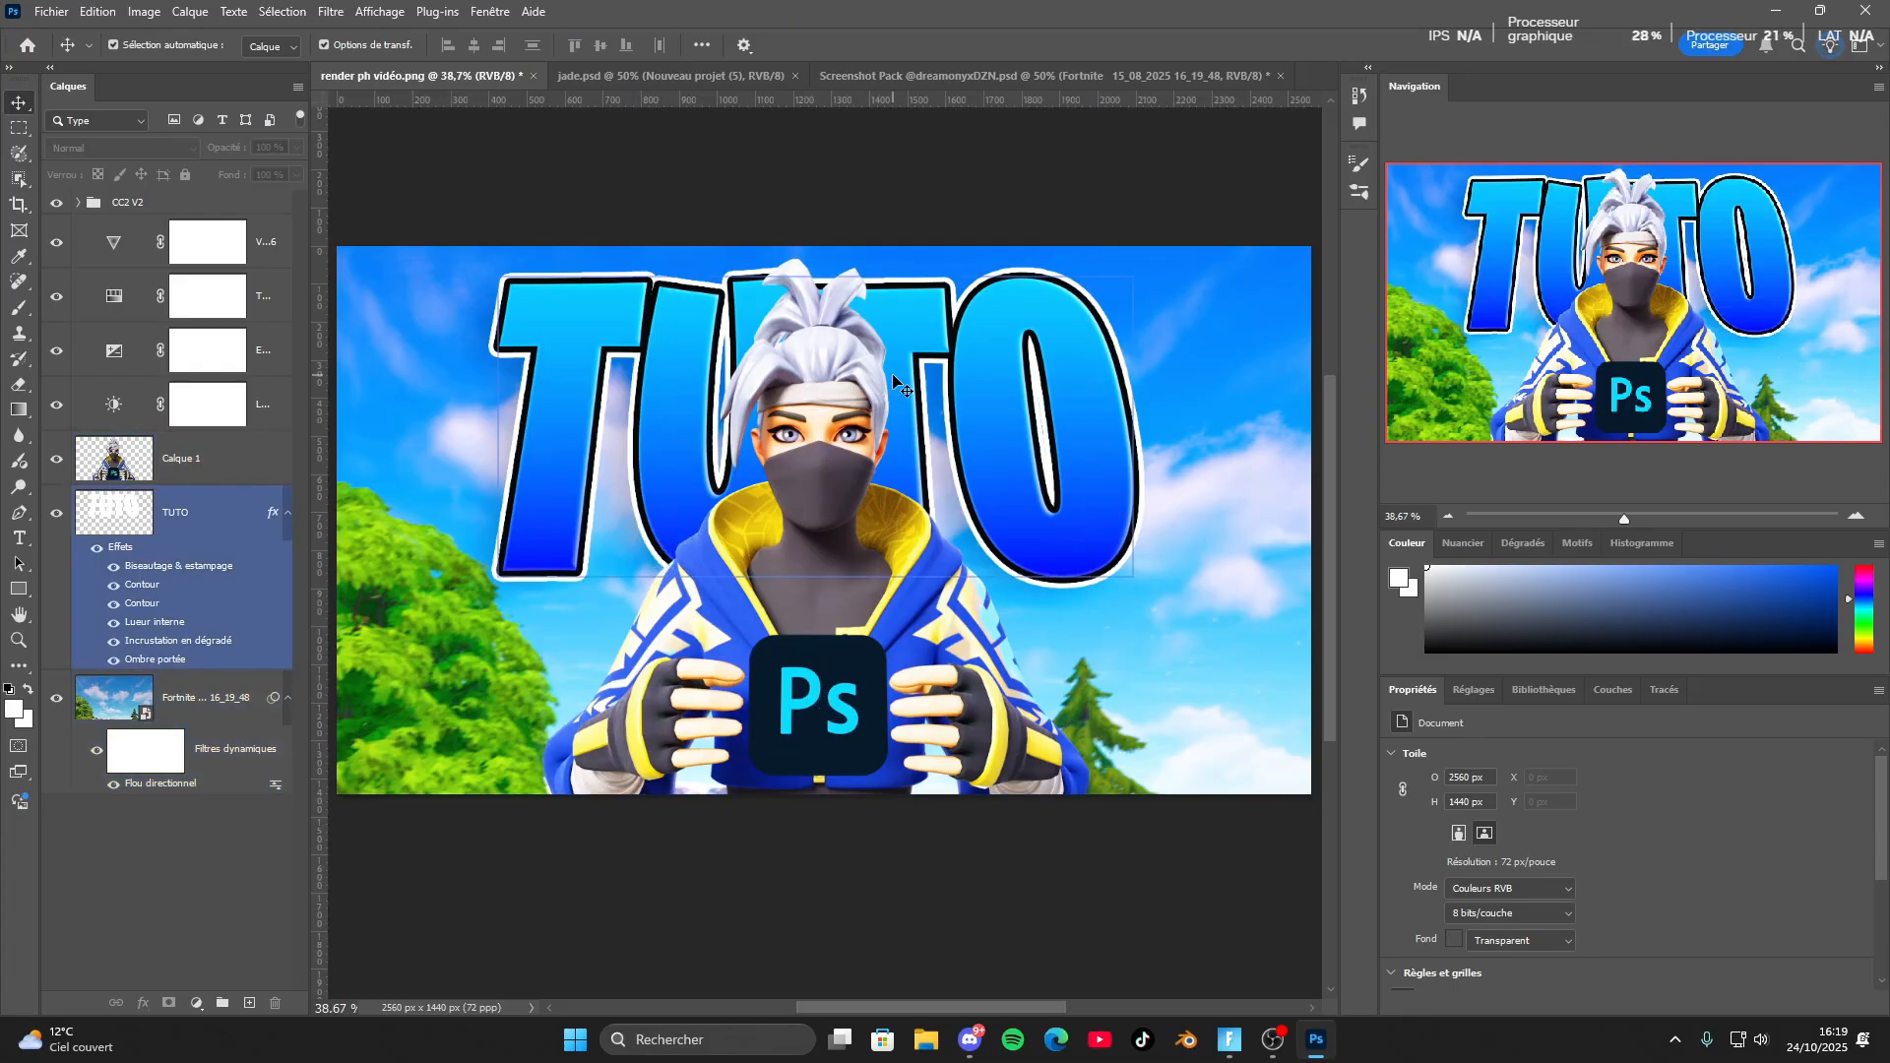
click(879, 413)
click(653, 384)
click(648, 392)
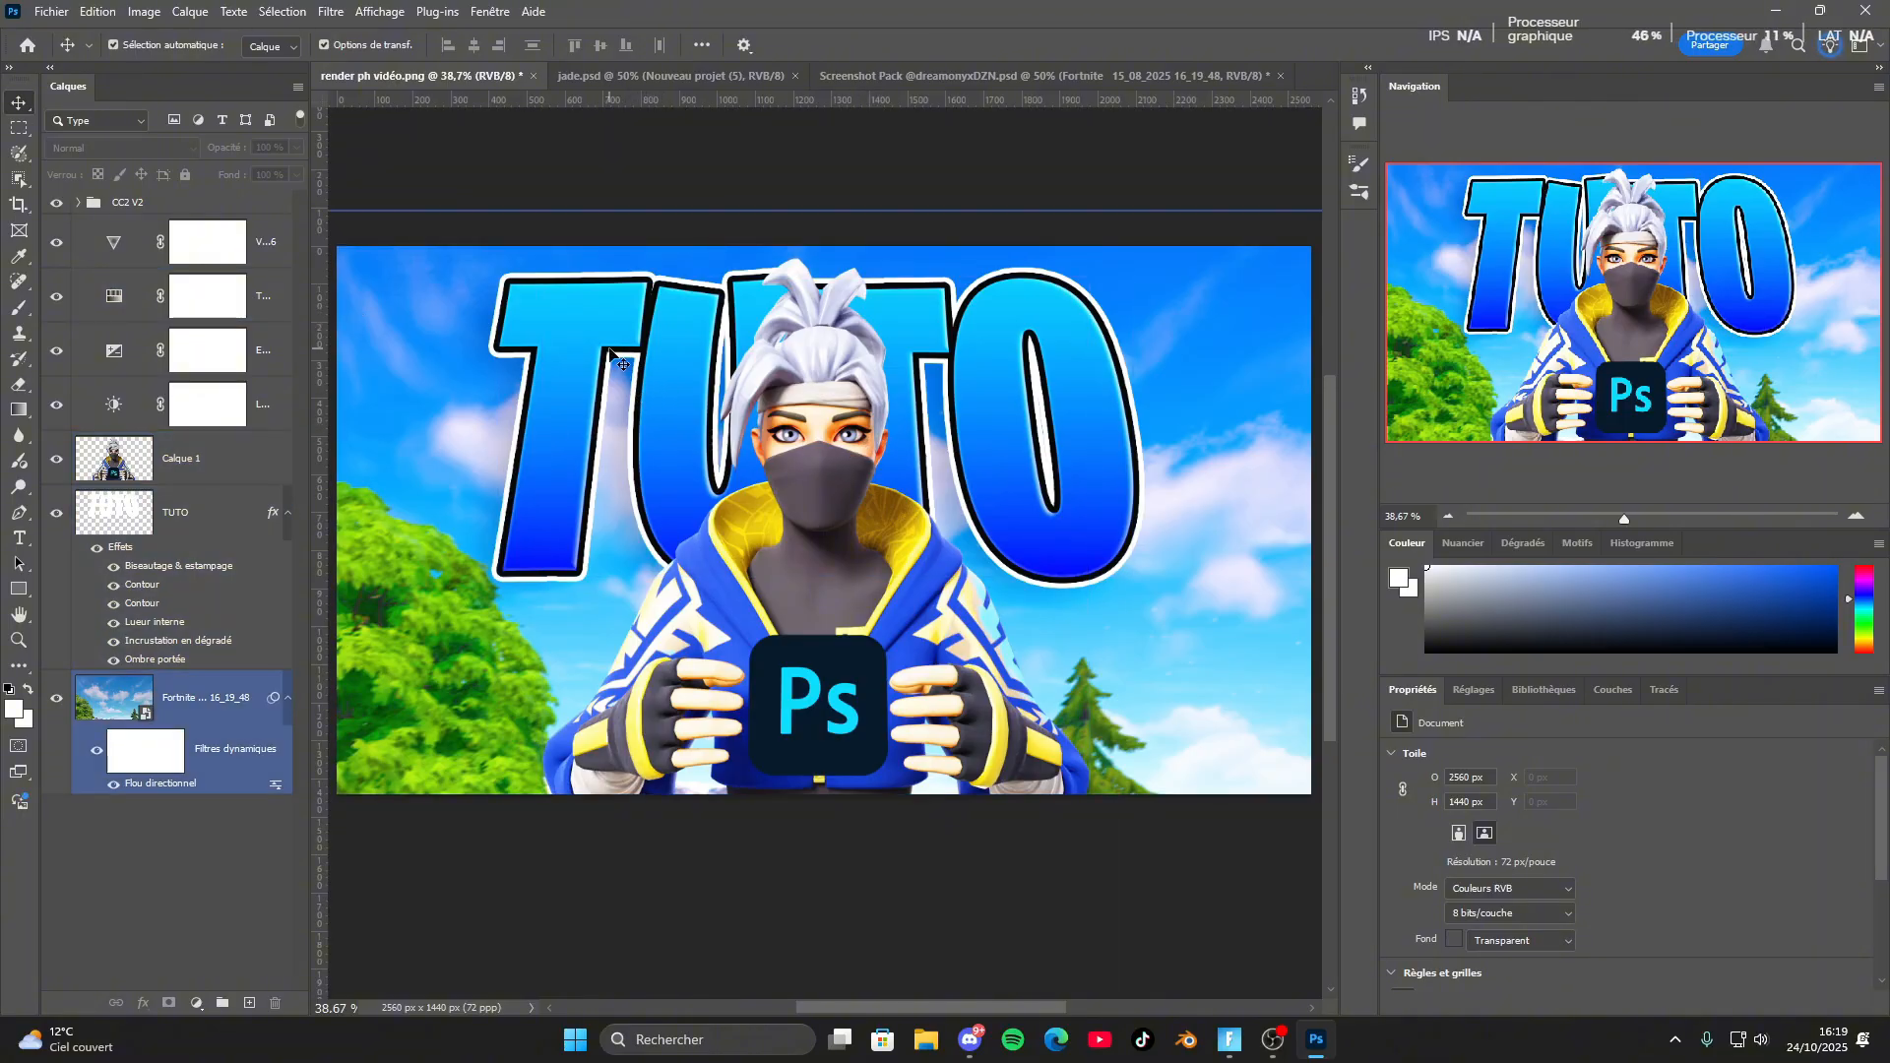
scroll(623, 365, down, 1)
Stamp all visible layers into a merged layer on top, add two empty layers above it, and reselect the merged layer.
click(114, 44)
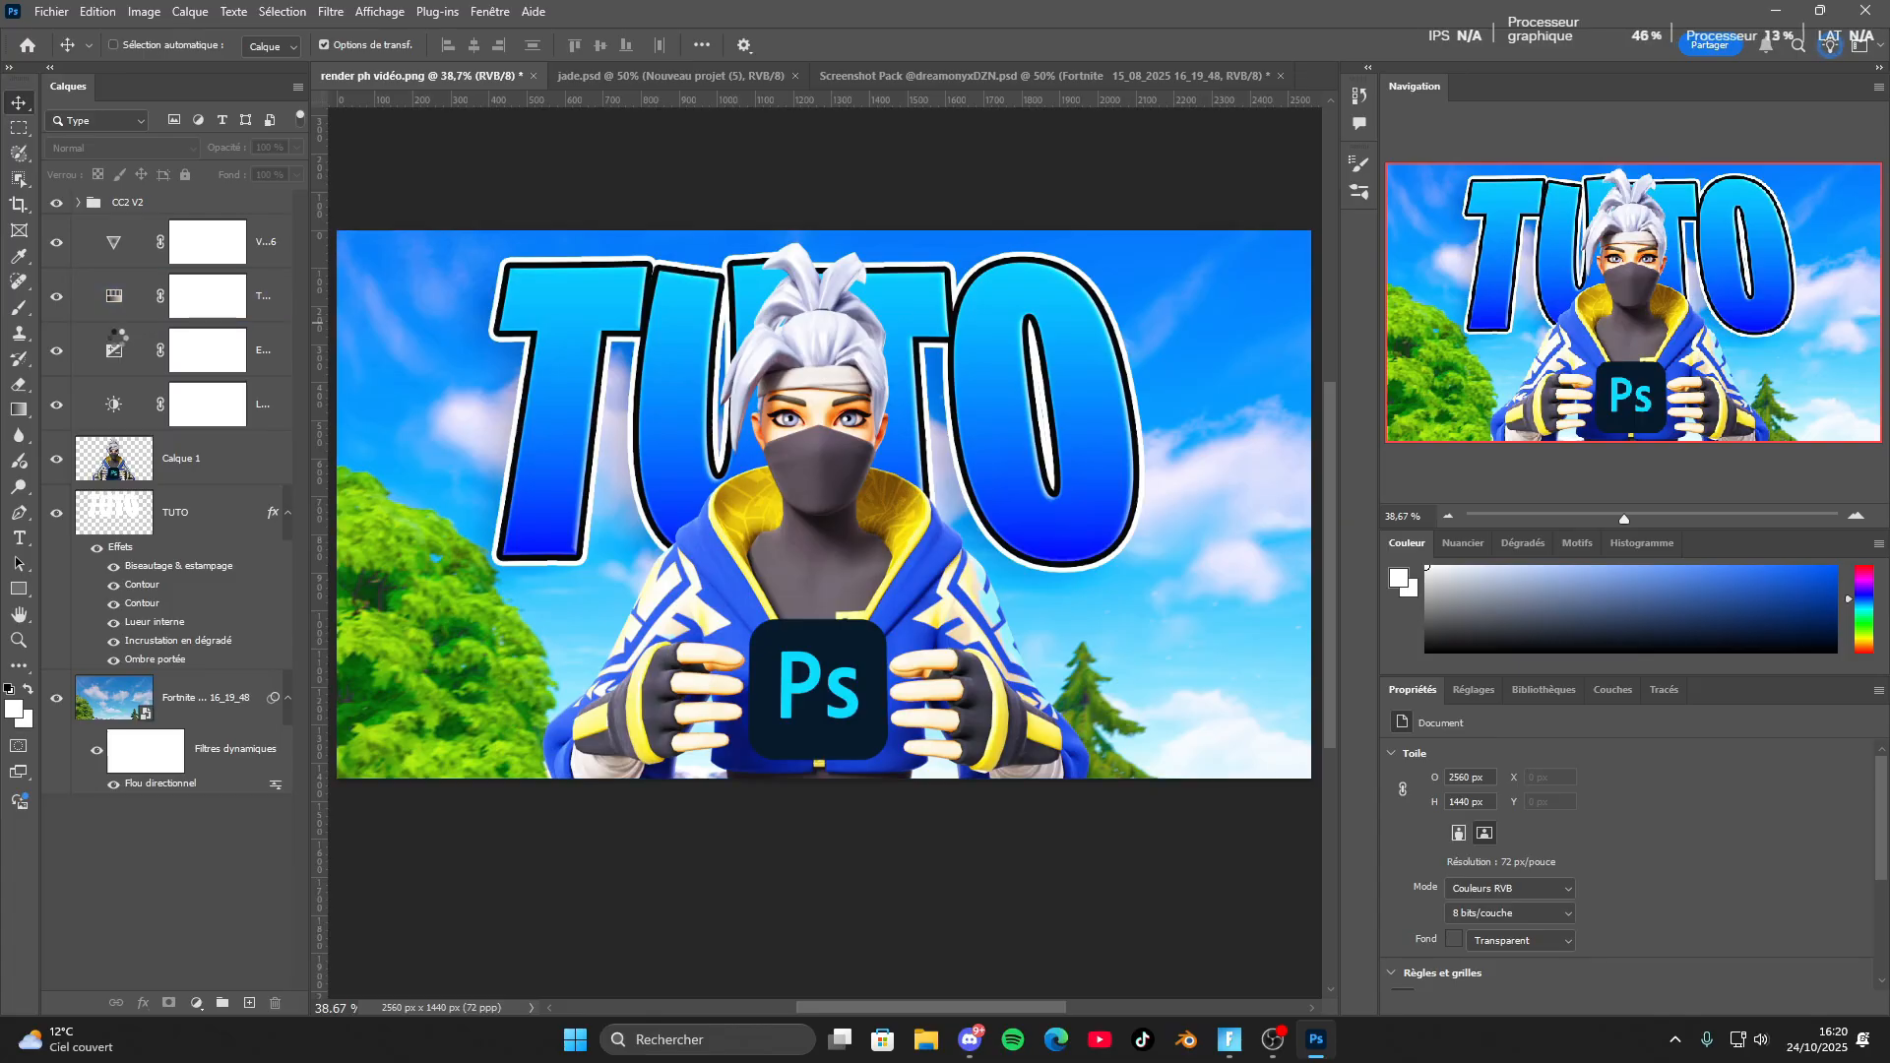
key(ctrl+shift+alt+e)
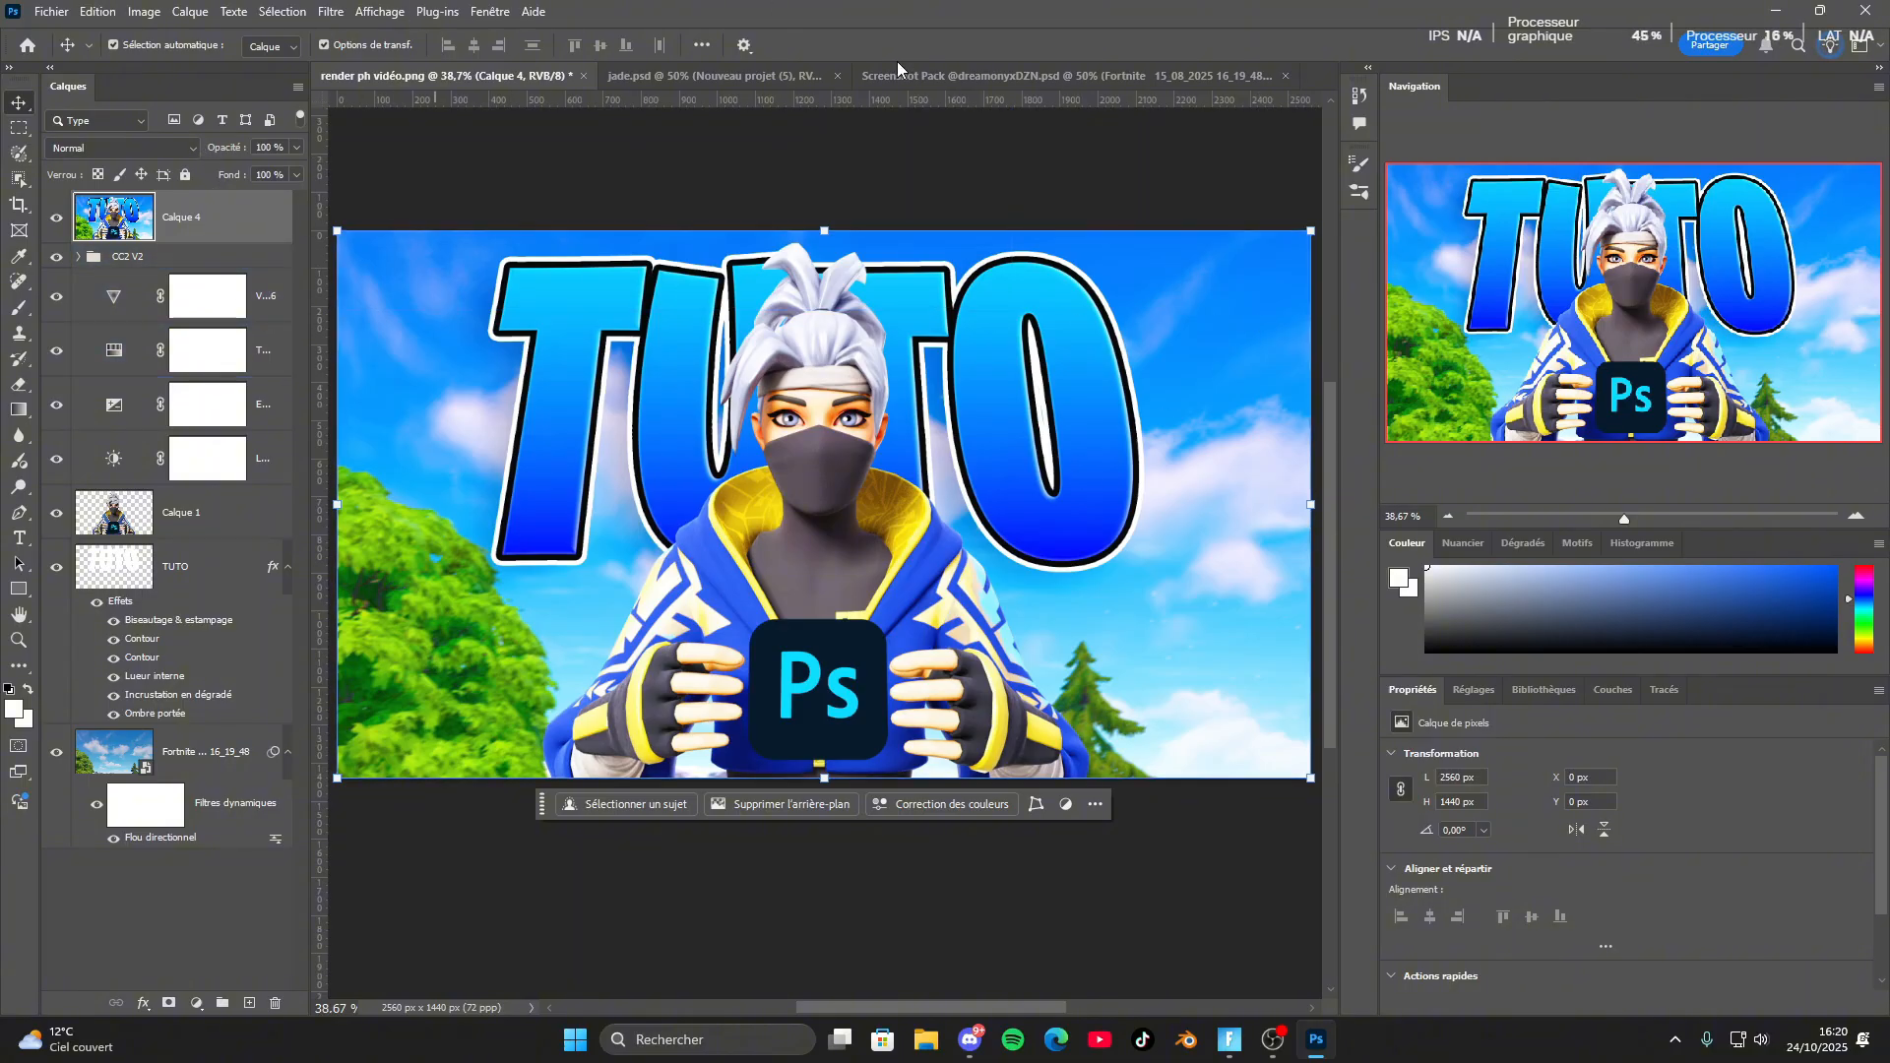
click(248, 1003)
click(248, 1004)
click(178, 330)
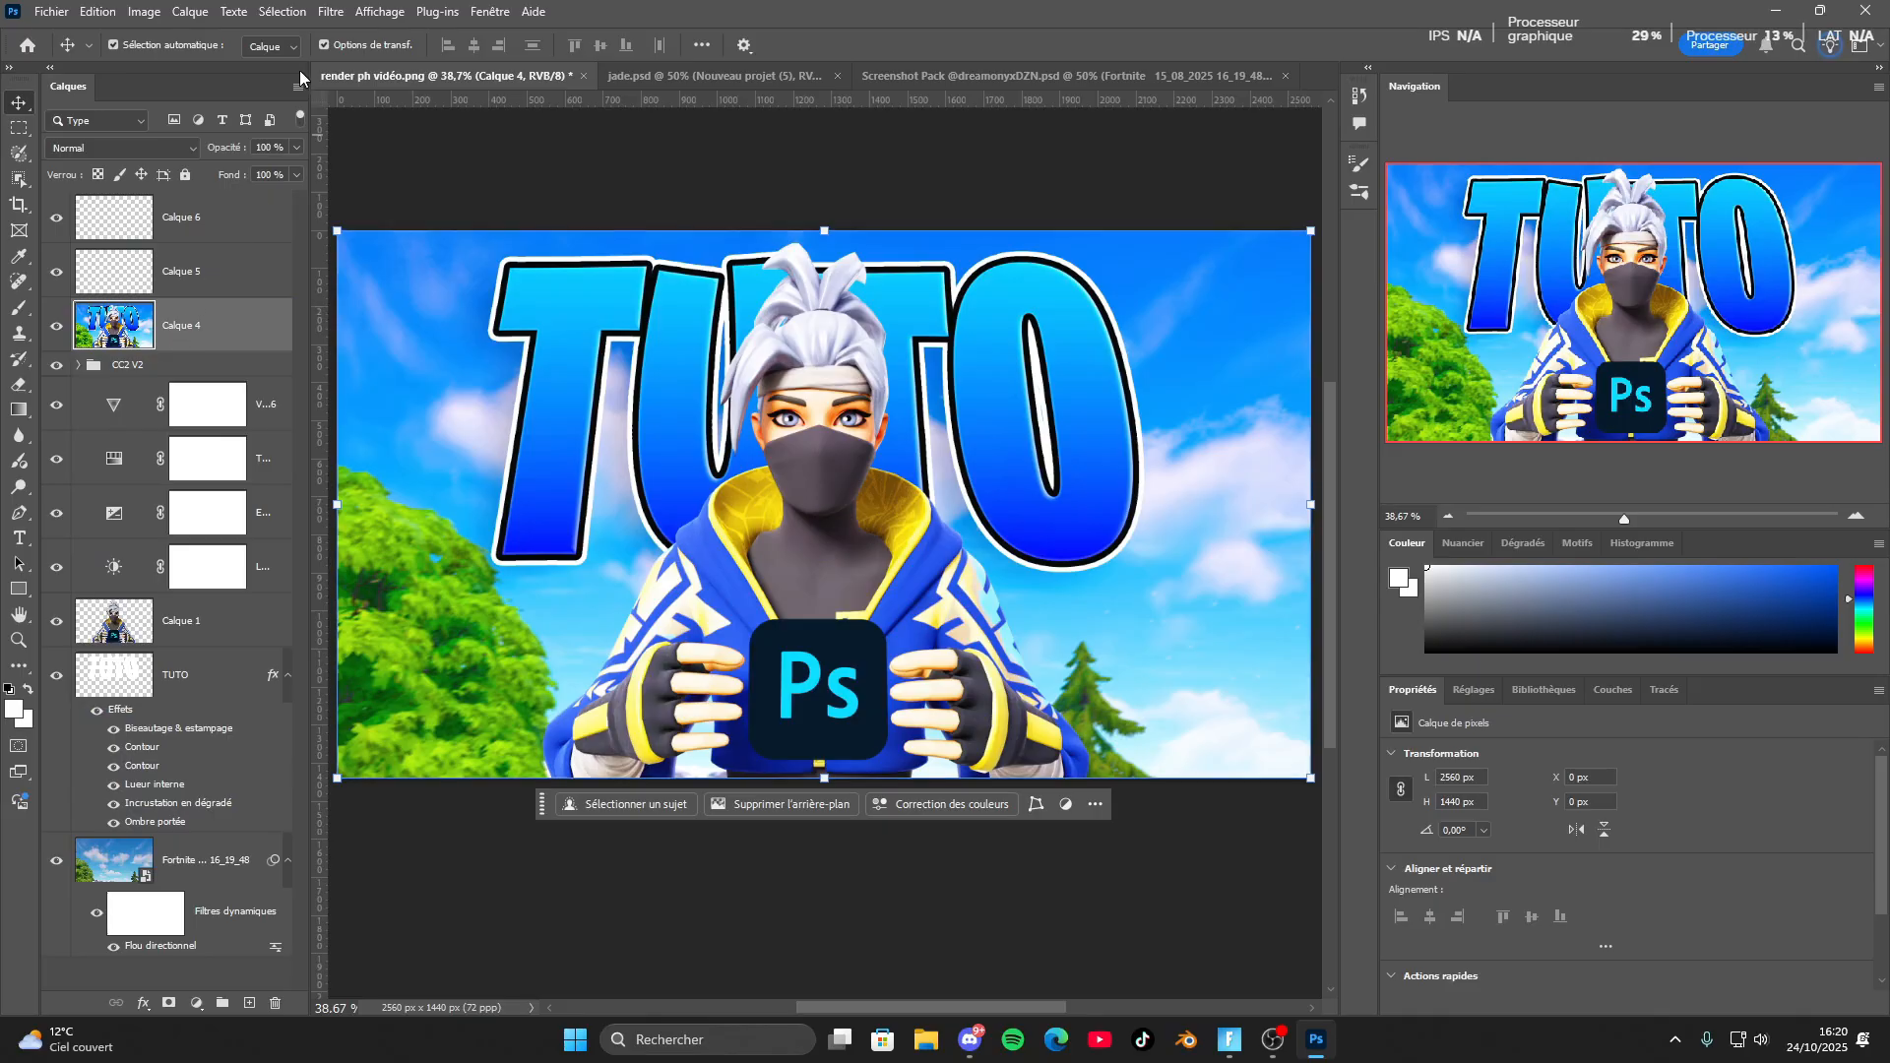
Open the Camera Raw filter on the merged layer Calque 4 and look through its adjustment sections.
click(330, 11)
click(382, 179)
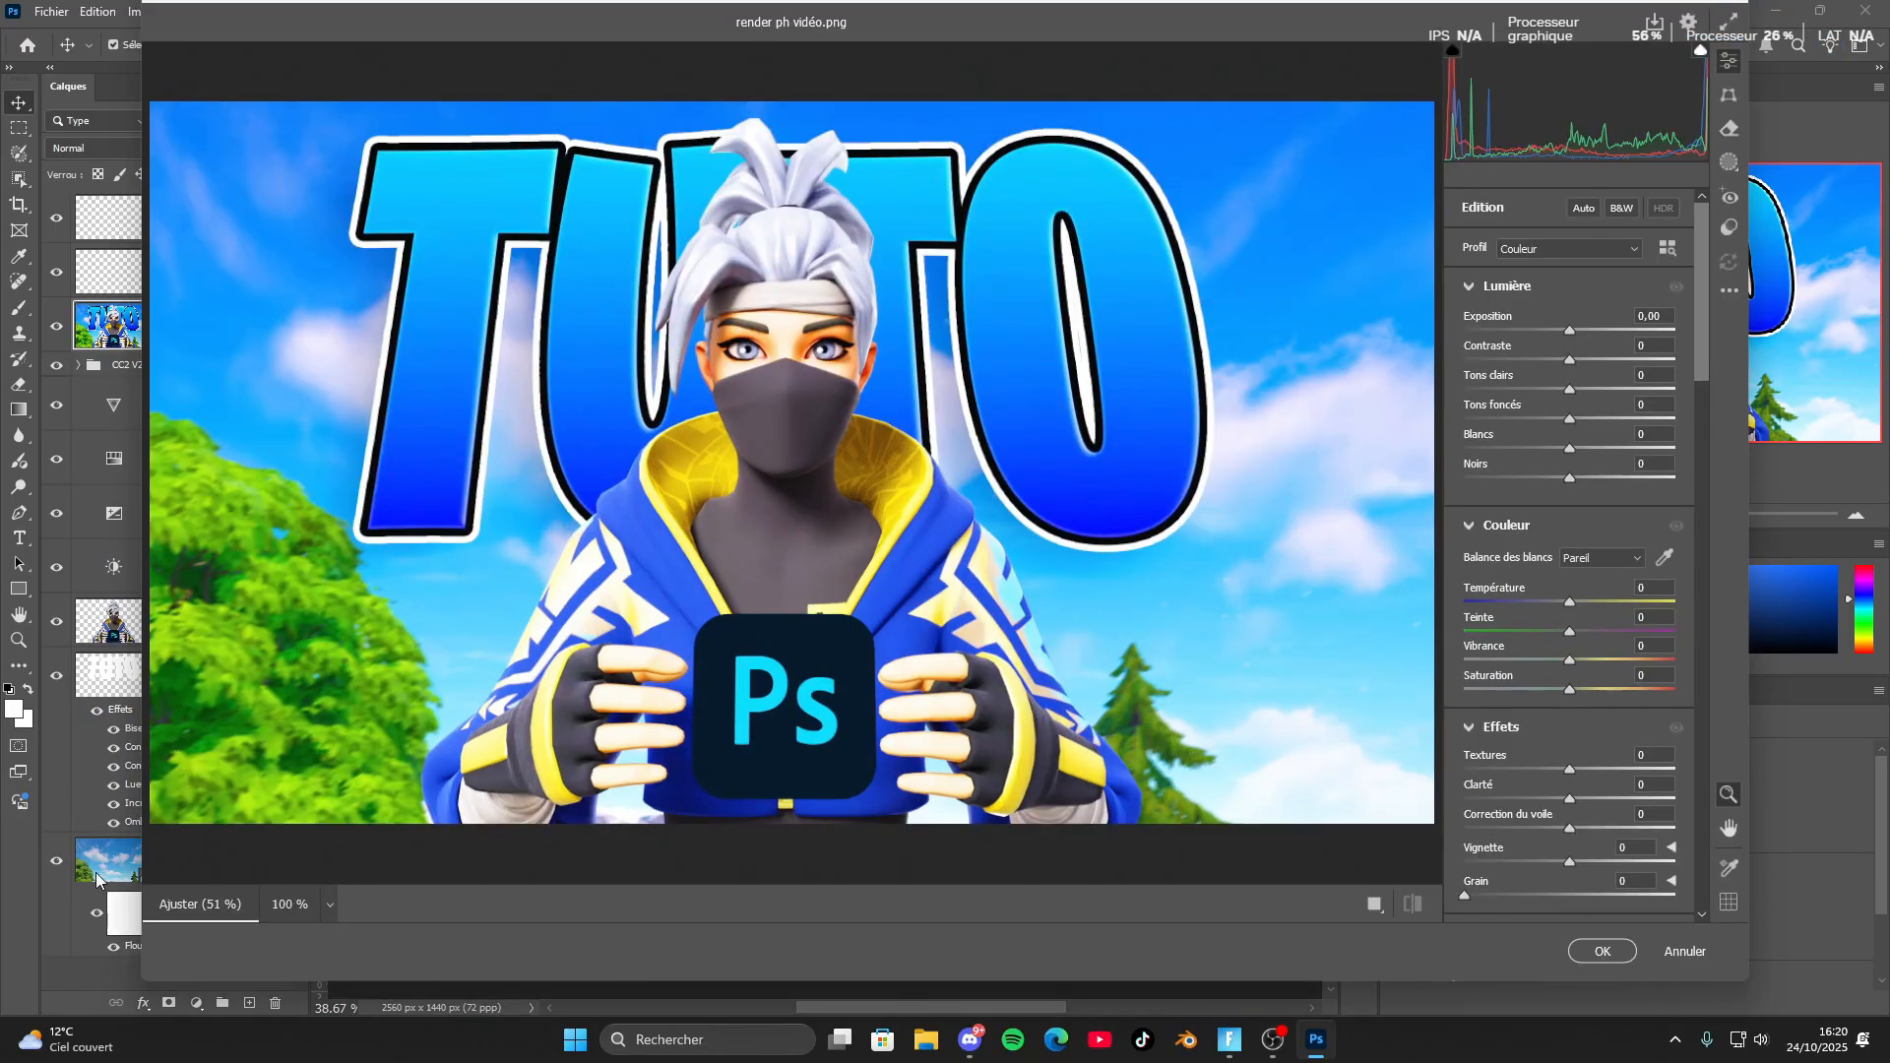
scroll(1630, 534, down, 3)
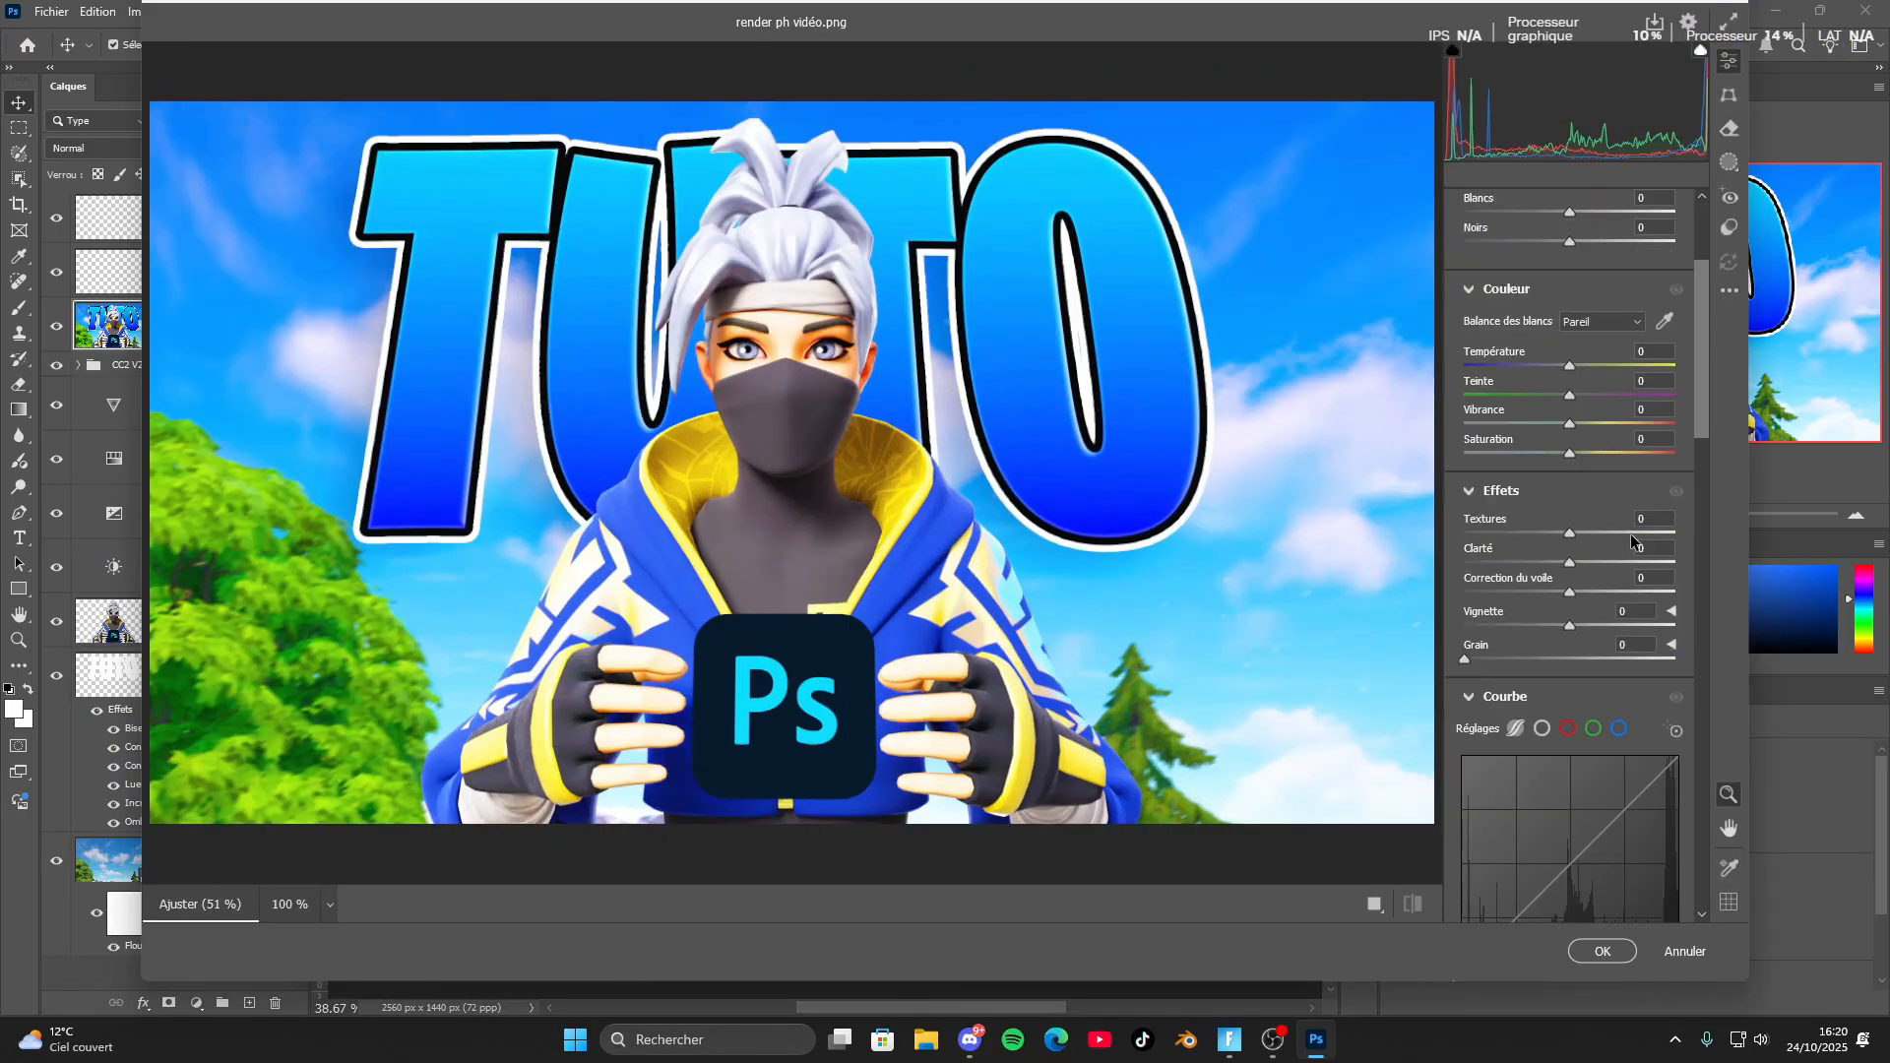
scroll(1575, 443, up, 3)
scroll(1545, 532, down, 3)
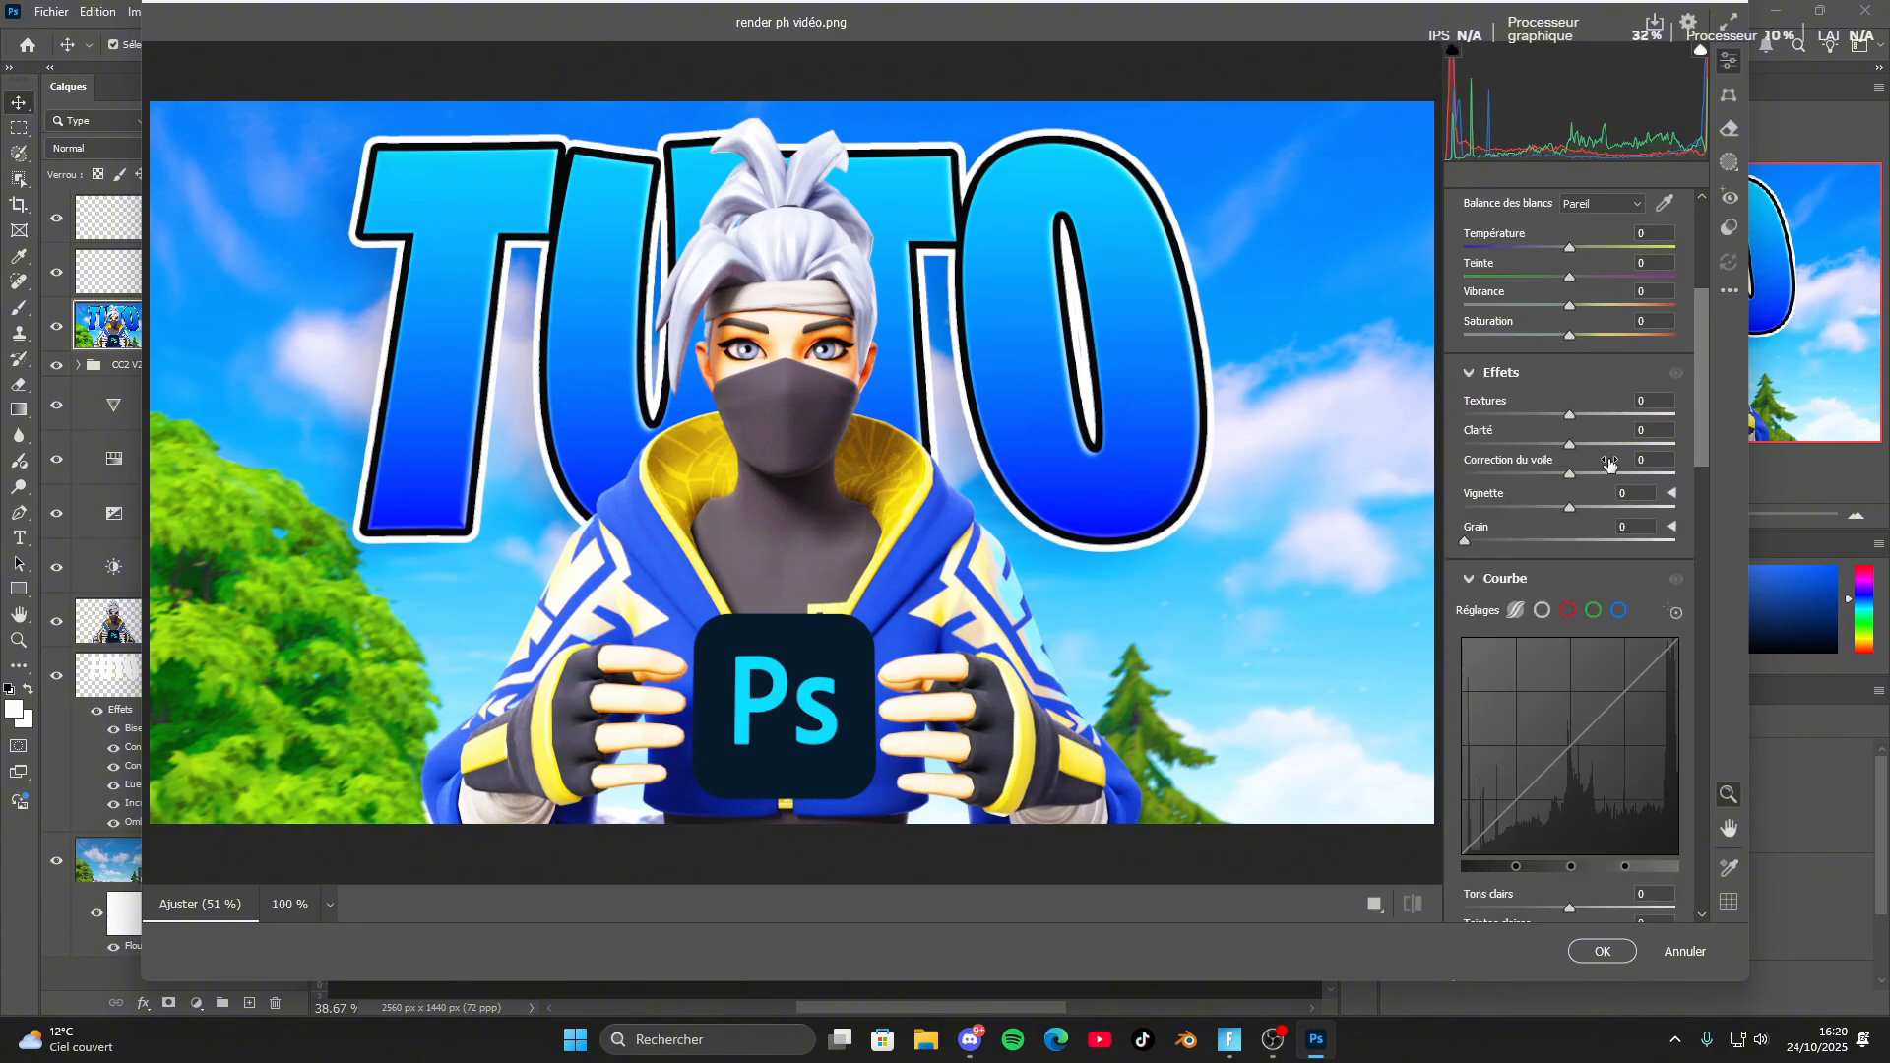
scroll(1593, 441, down, 5)
scroll(1545, 448, down, 5)
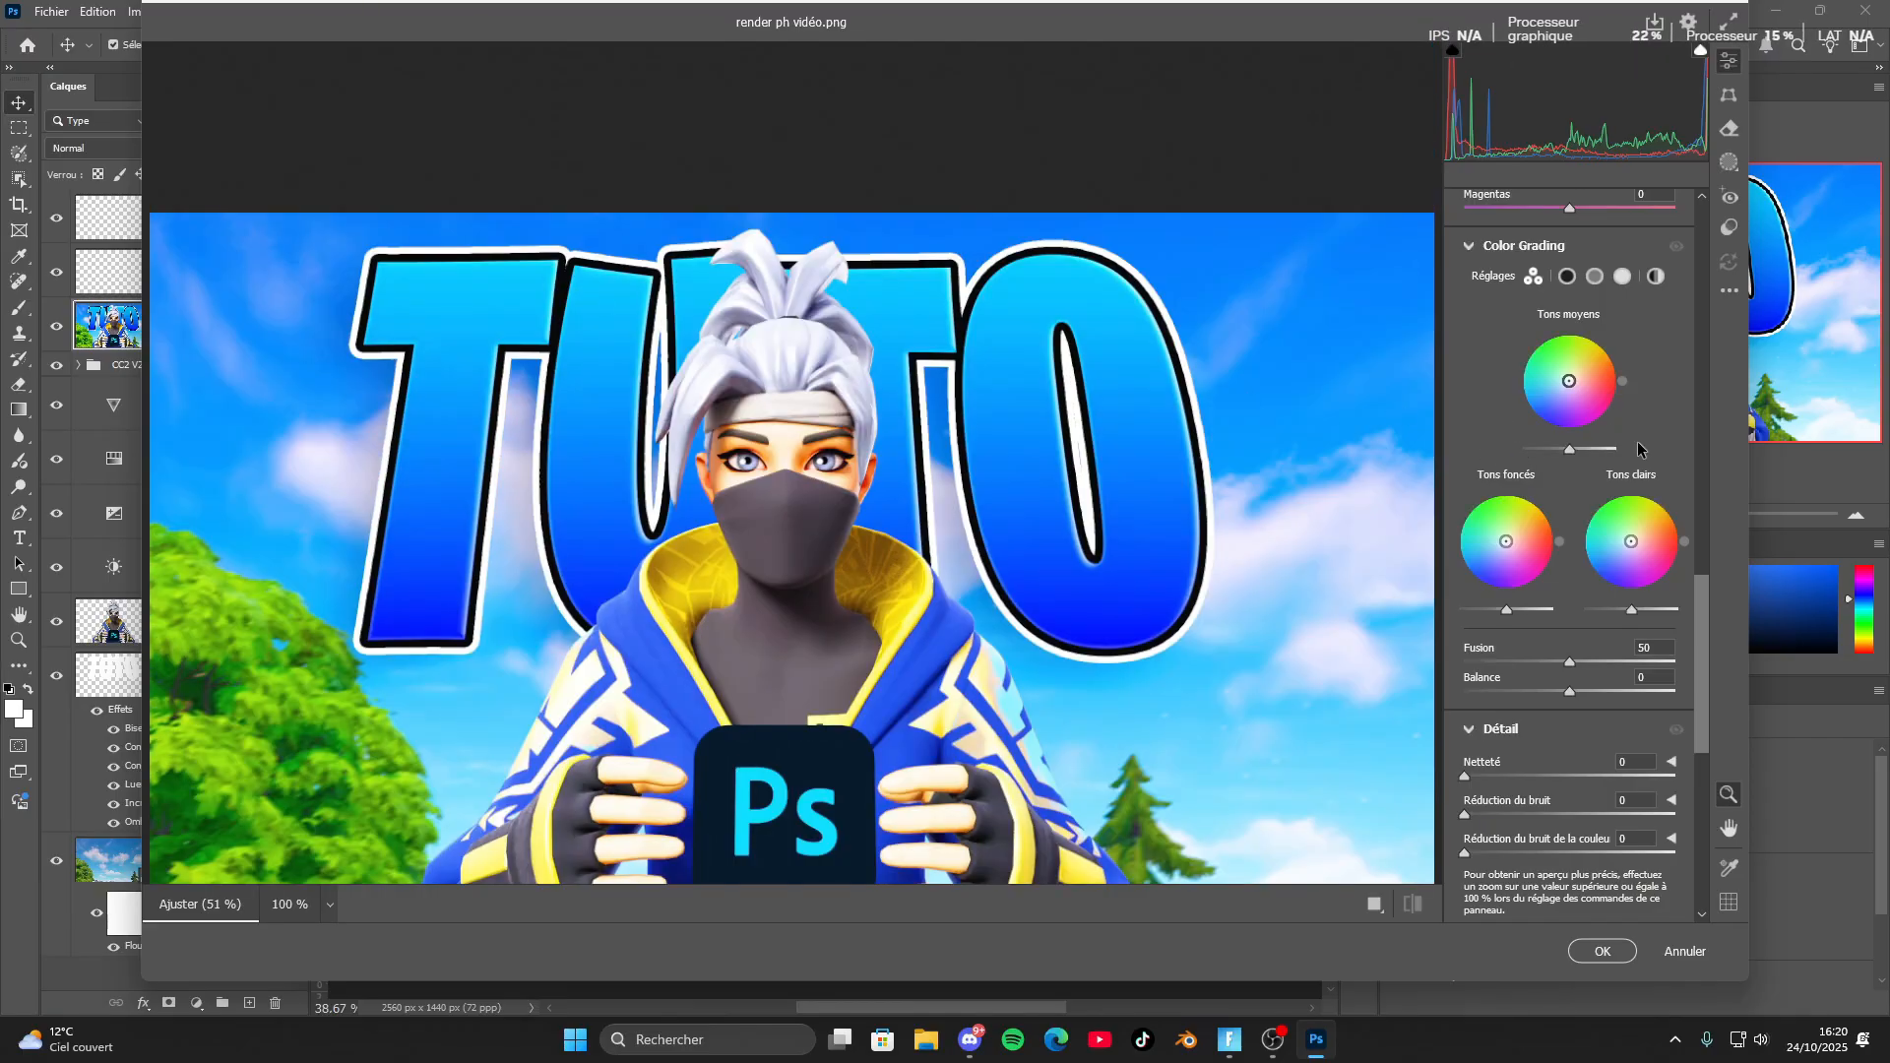
scroll(1595, 466, down, 3)
scroll(1595, 466, down, 2)
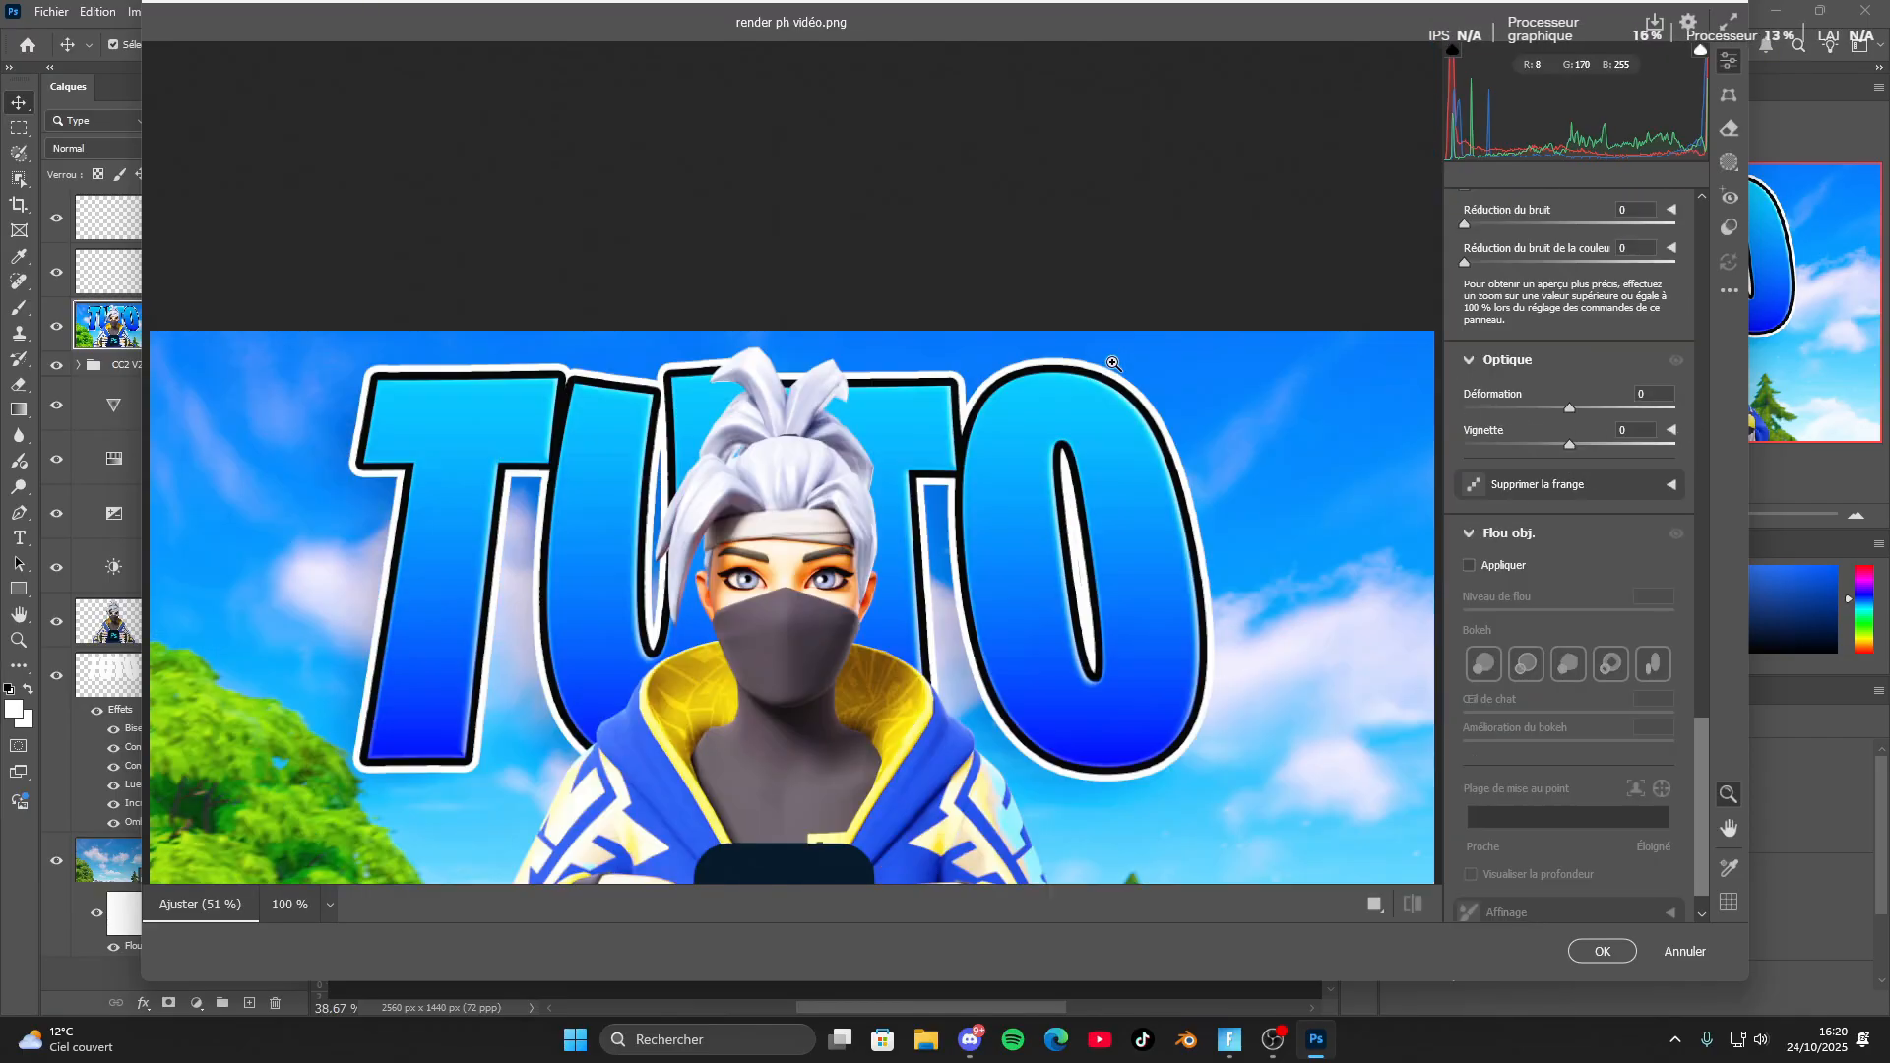
scroll(1599, 359, up, 10)
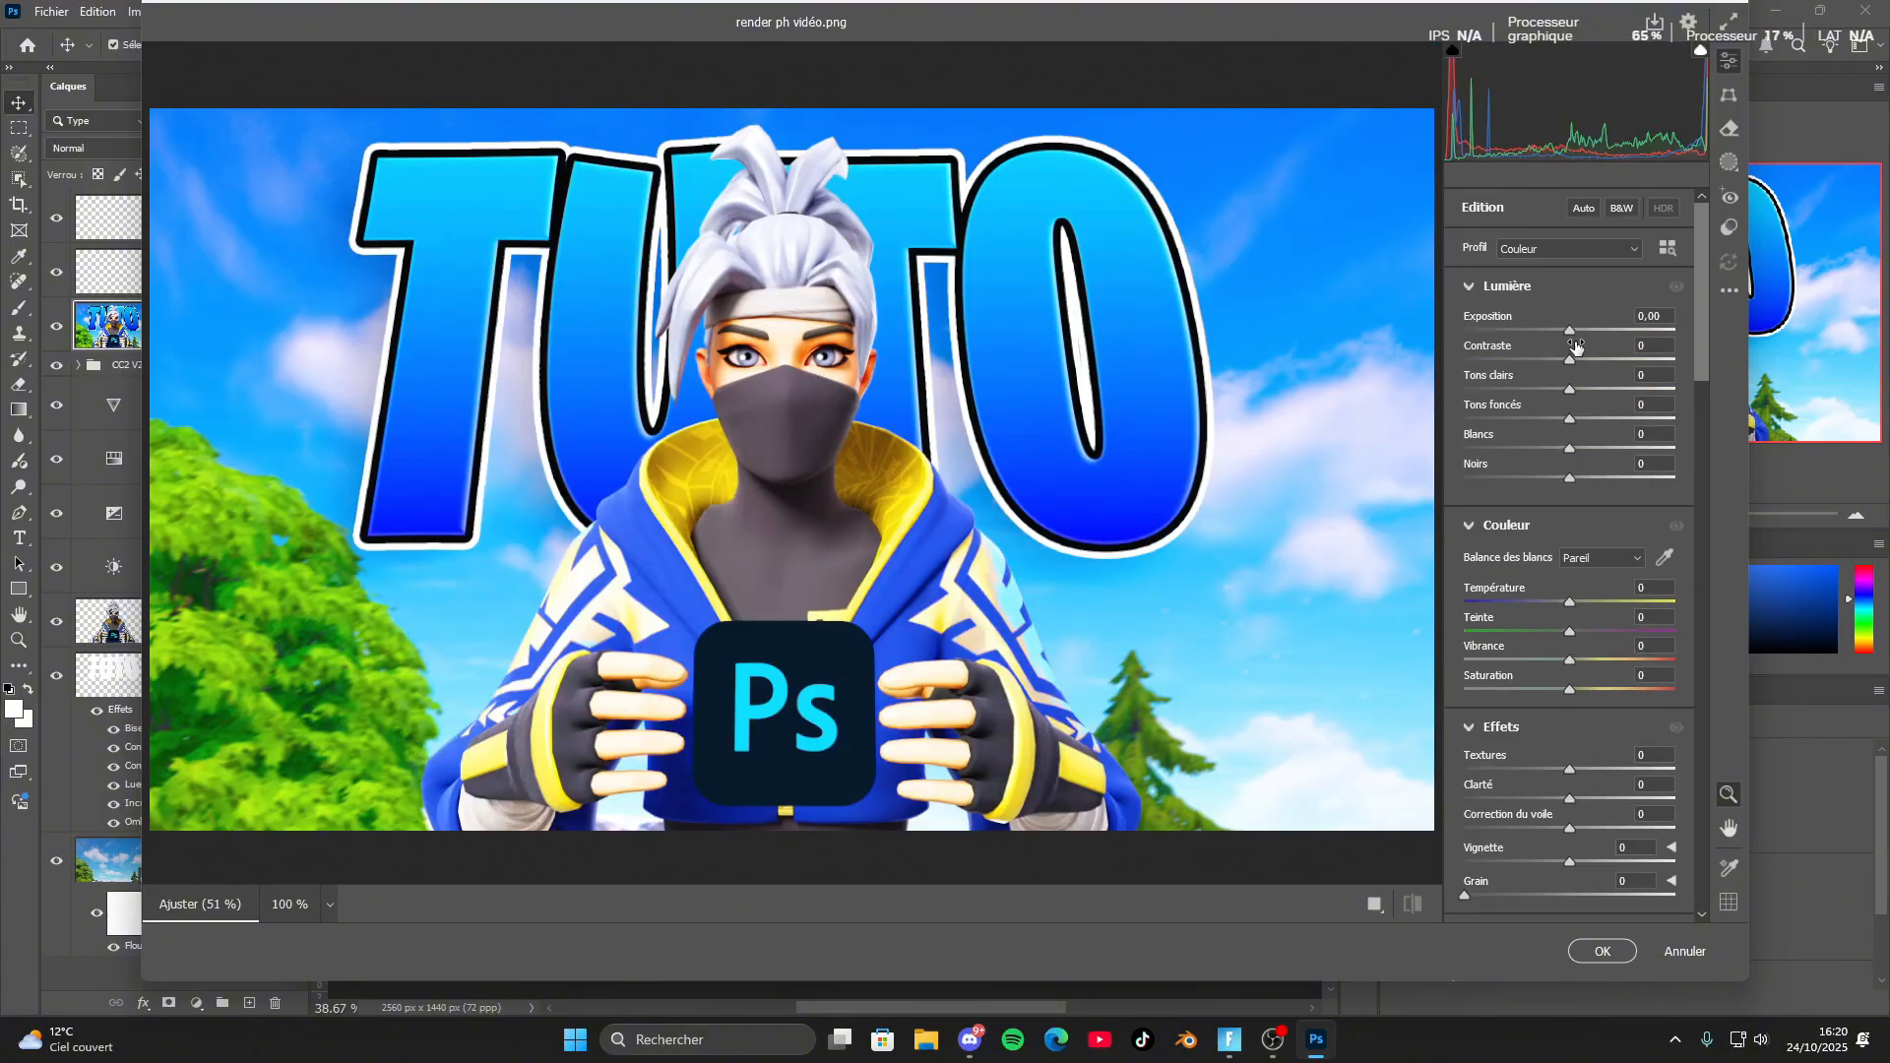
Set the light adjustments to Exposition +0,10, Contraste +18, Tons clairs -8, Tons foncés +4, Blancs +30 and Noirs -21.
drag(1573, 327, 1587, 361)
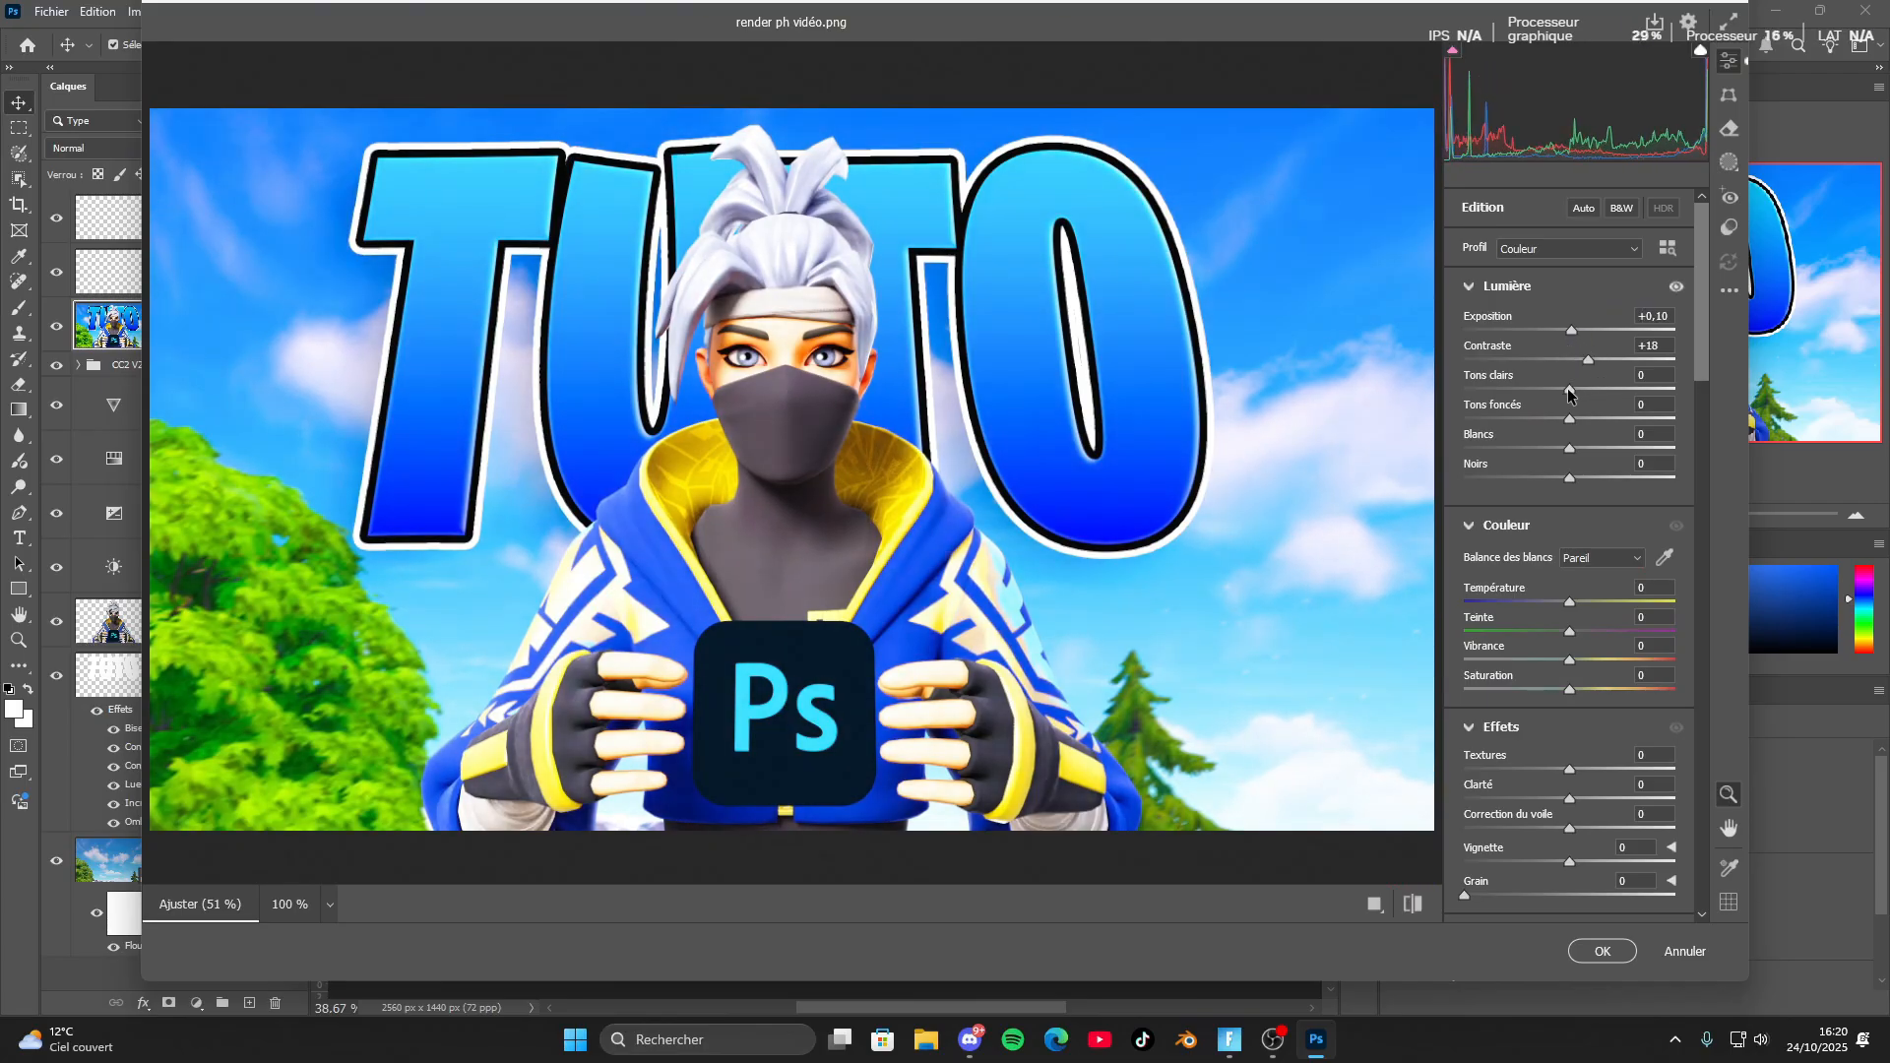
drag(1569, 391, 1560, 391)
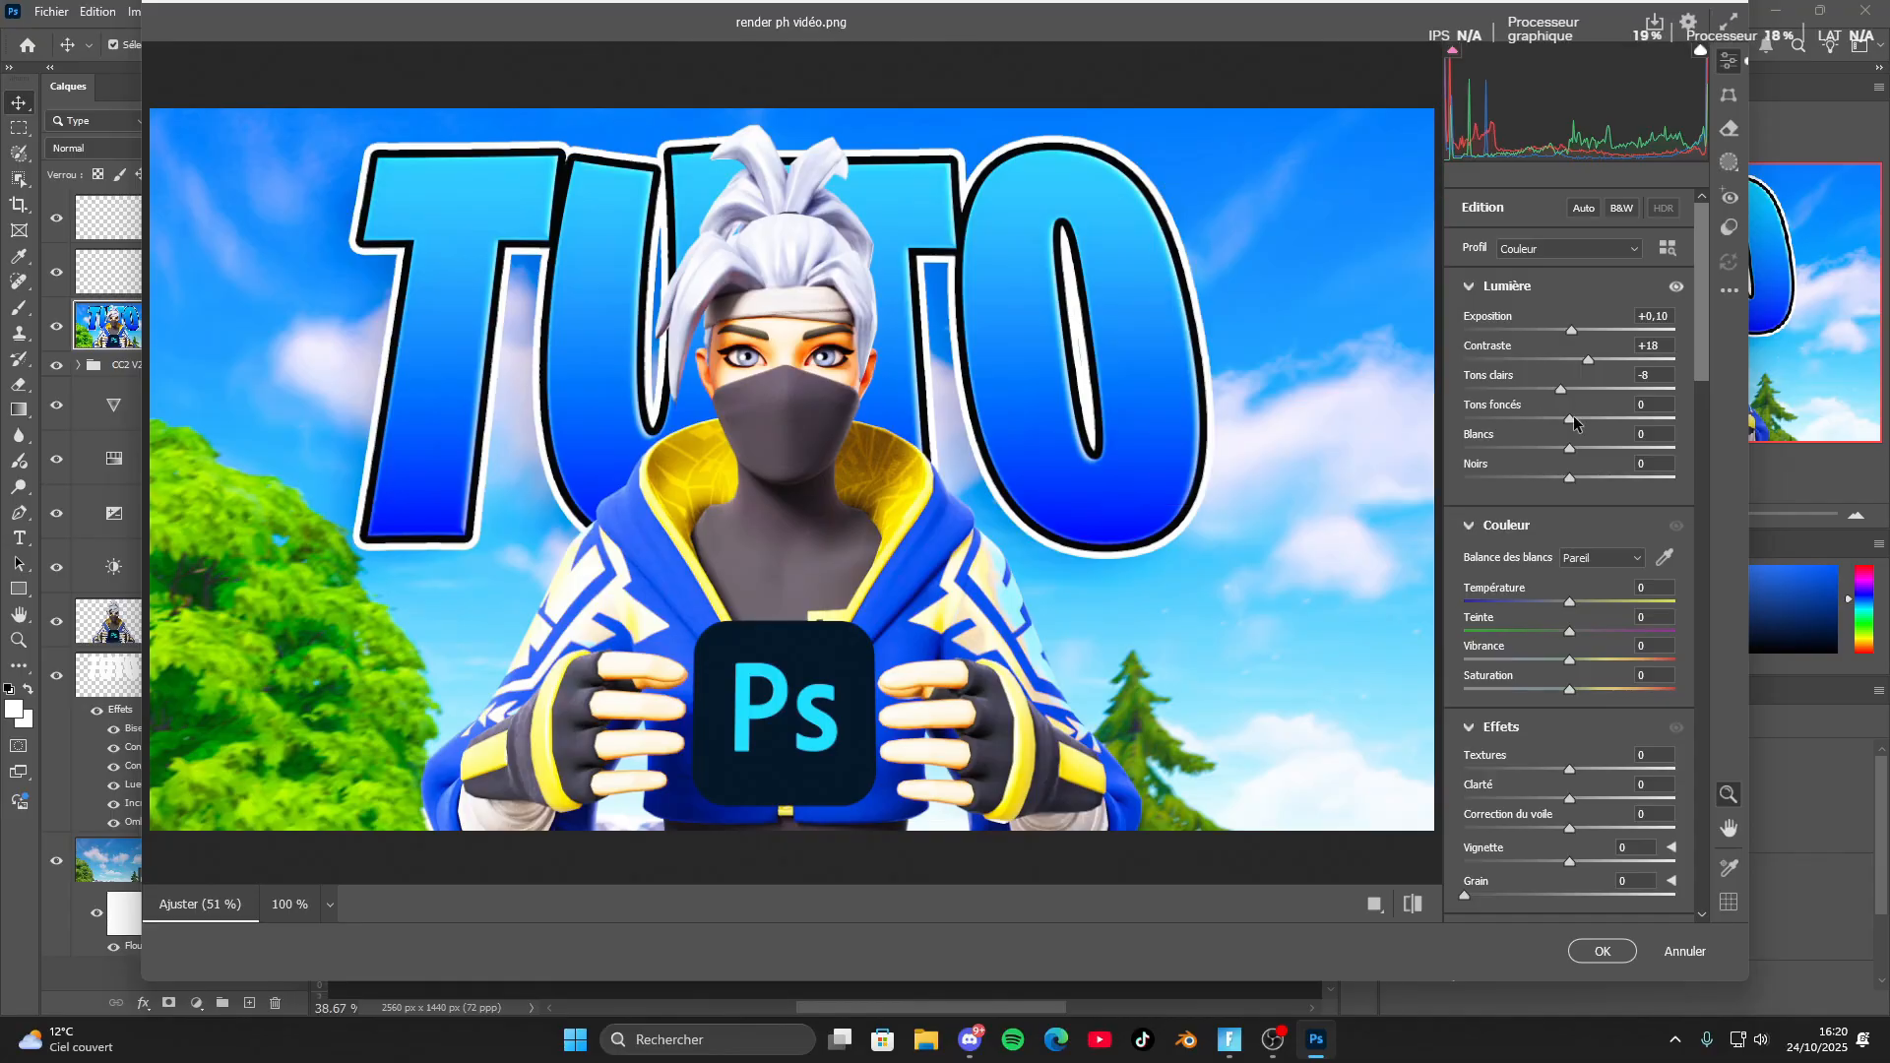
drag(1573, 416, 1551, 487)
Adjust the image's colour intensity to Vibrance +13 and Saturation -3.
scroll(1551, 486, down, 2)
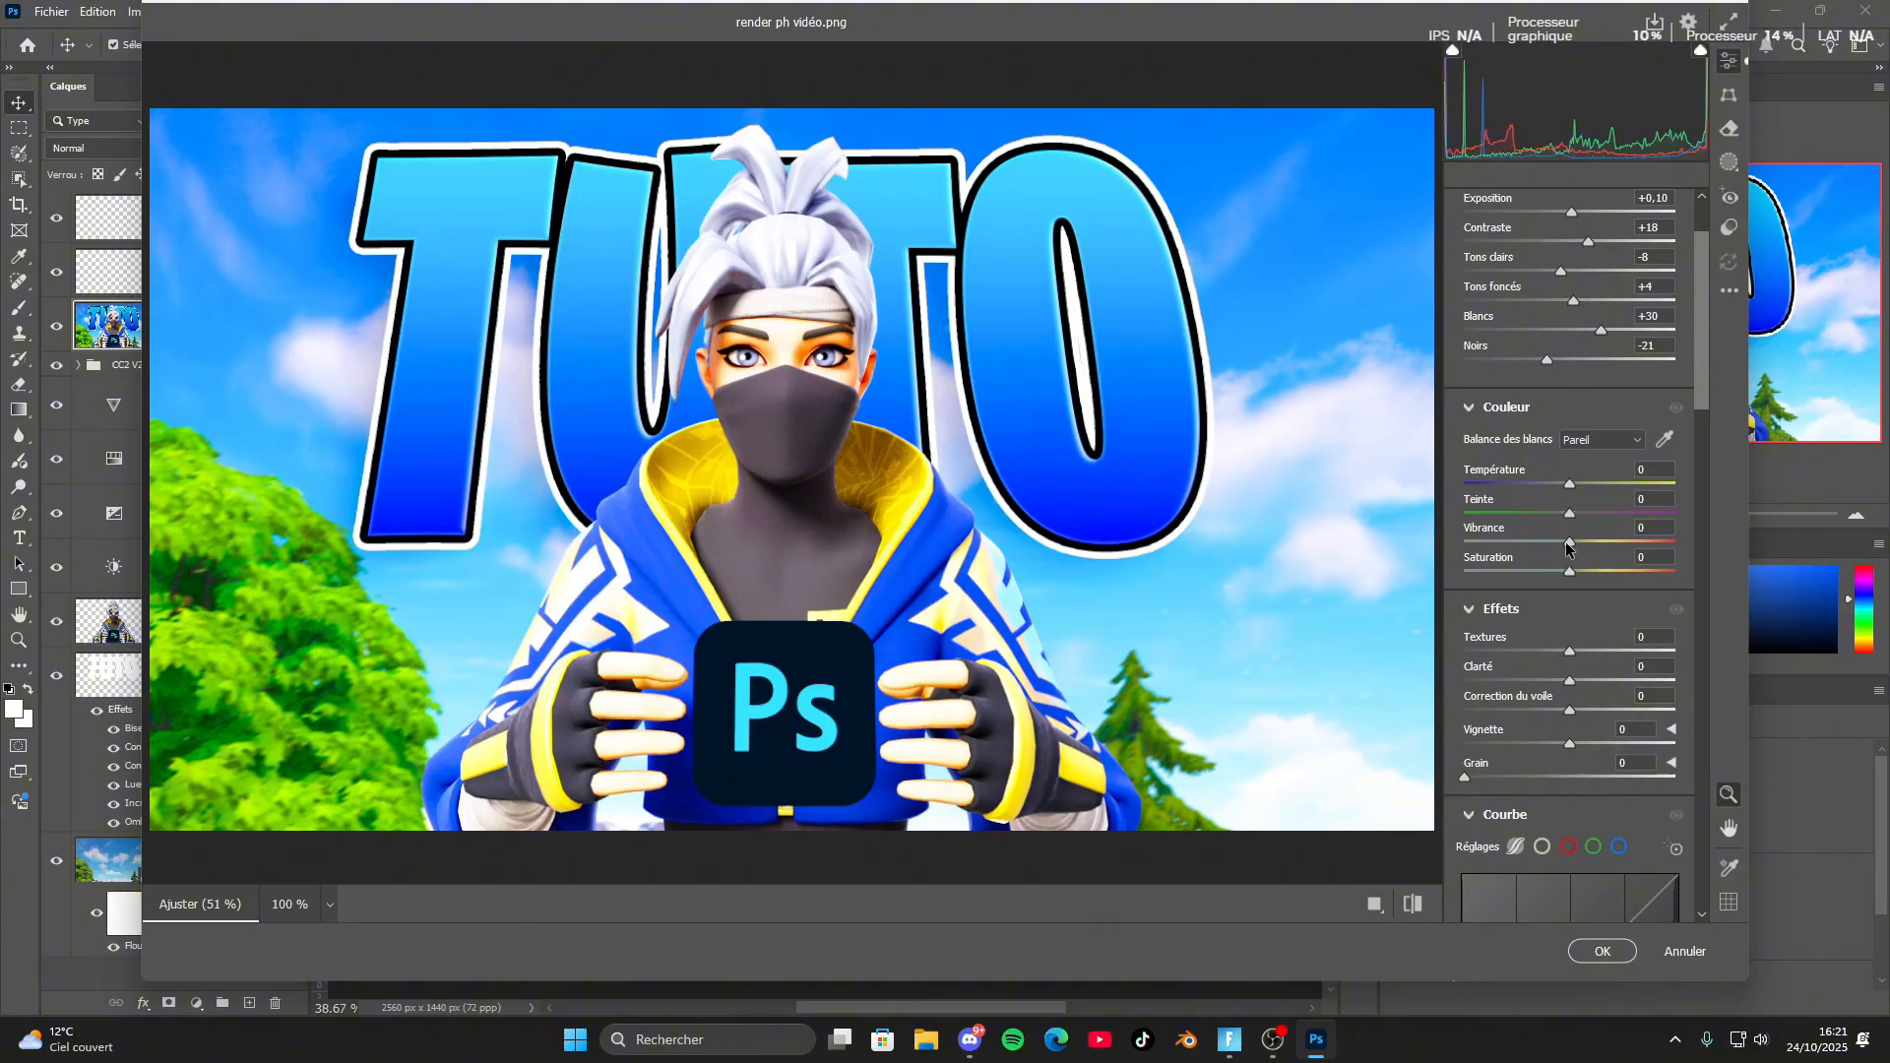
mouse_move(1571, 541)
mouse_down()
mouse_move(1608, 544)
mouse_move(1588, 544)
mouse_up()
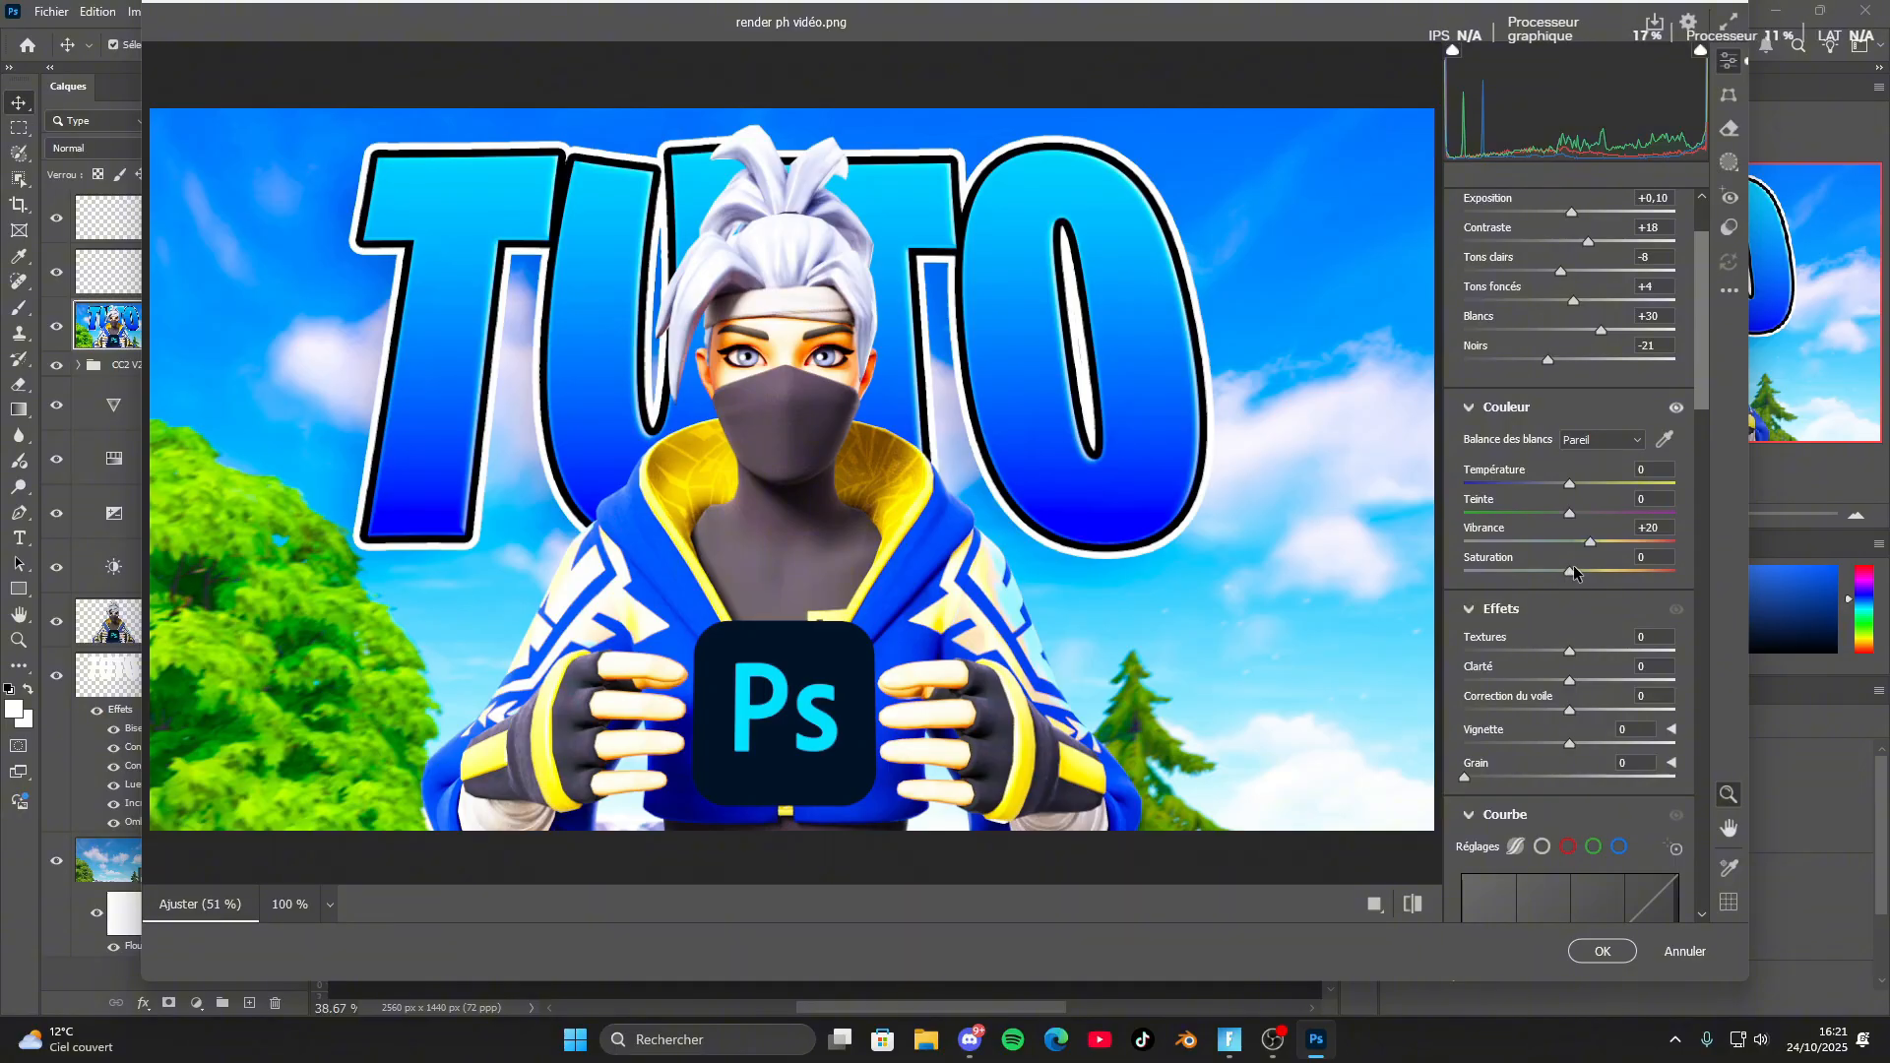
click(1581, 541)
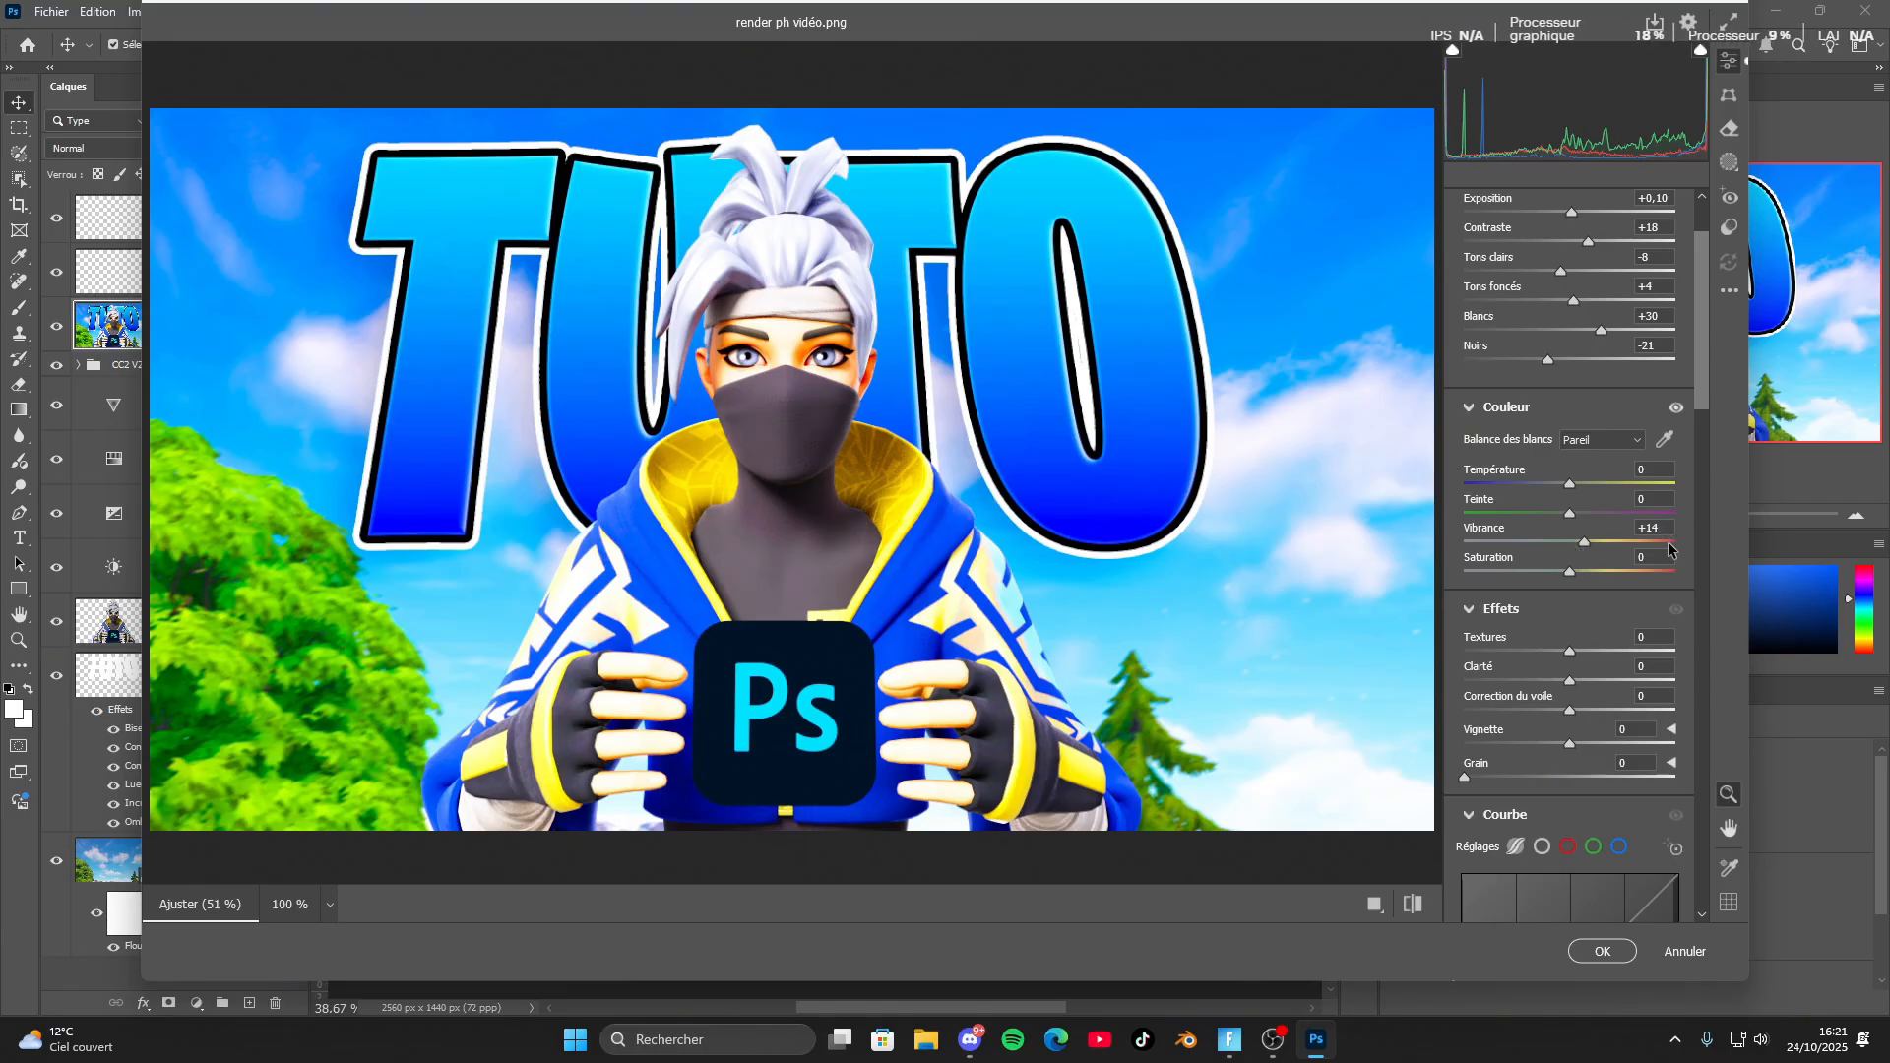
drag(1584, 542, 1591, 542)
click(1572, 571)
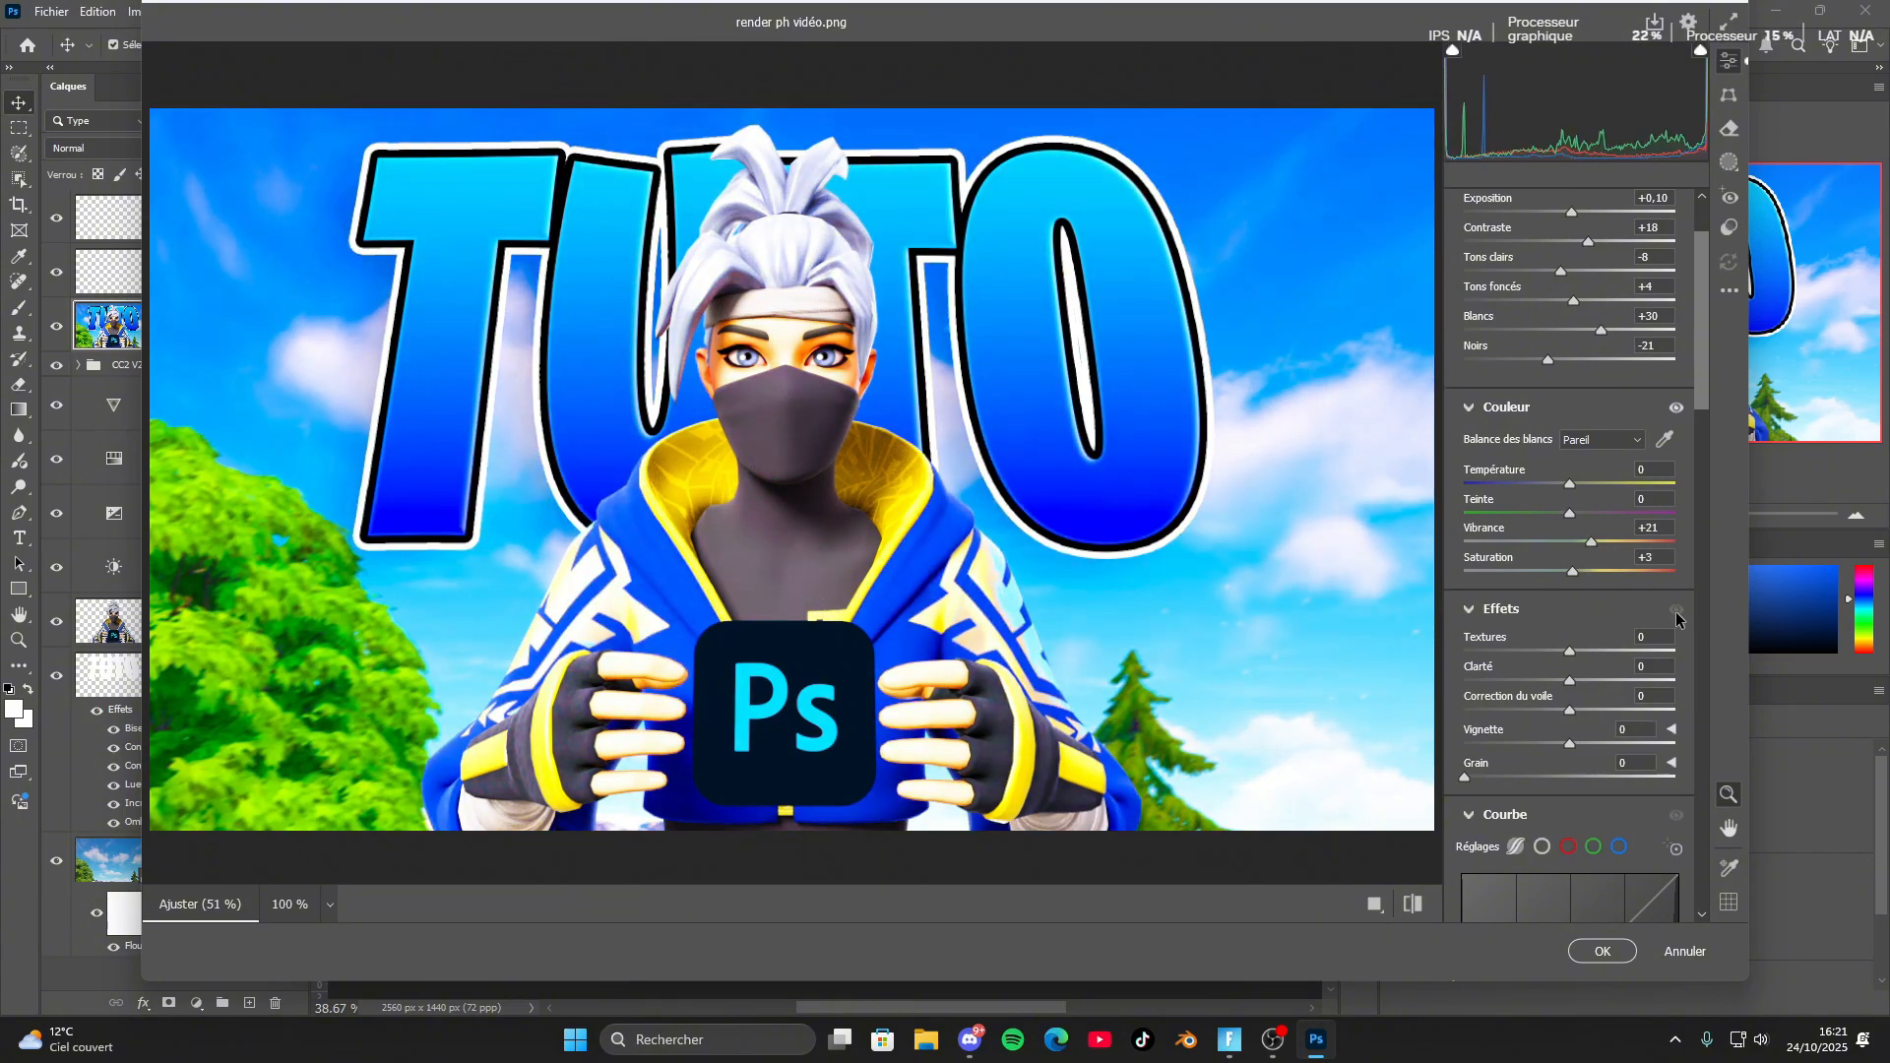
drag(1595, 540, 1573, 571)
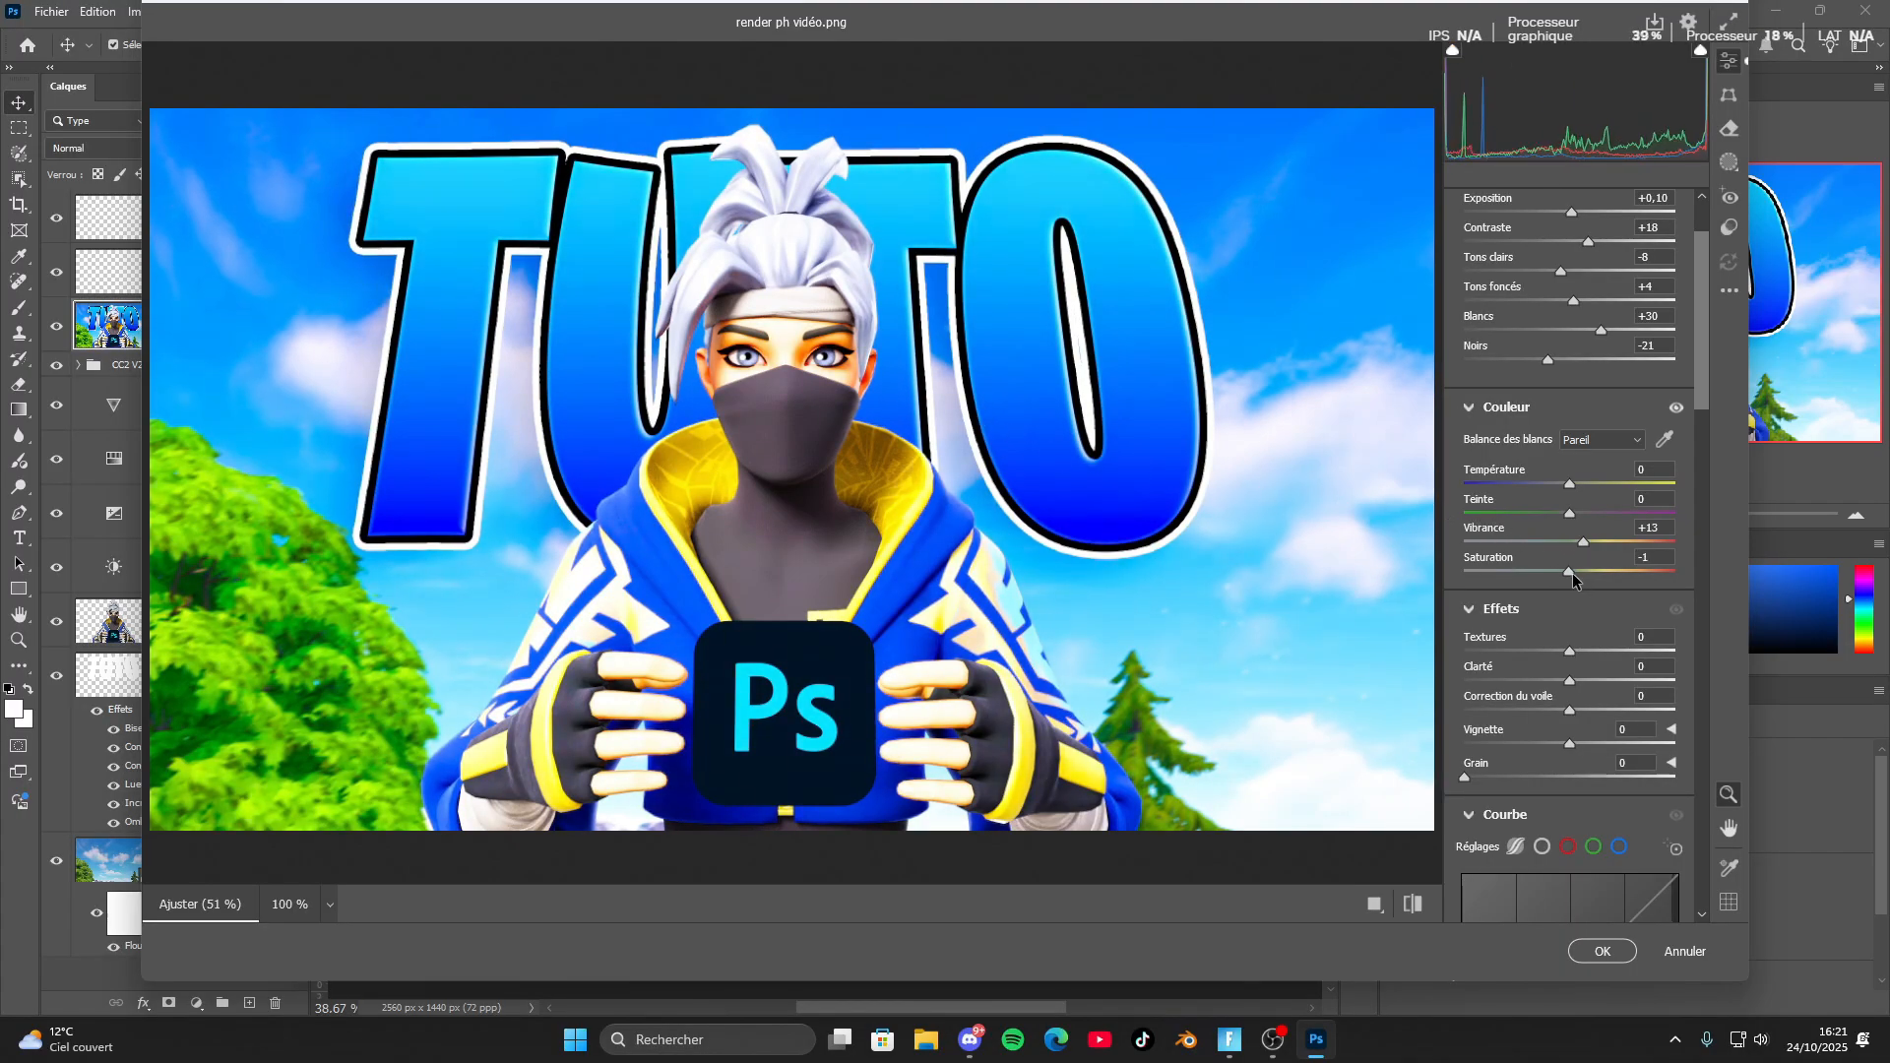
Set the effects to Textures +26, Clarté +12 and Vignette +21.
scroll(1597, 605, down, 6)
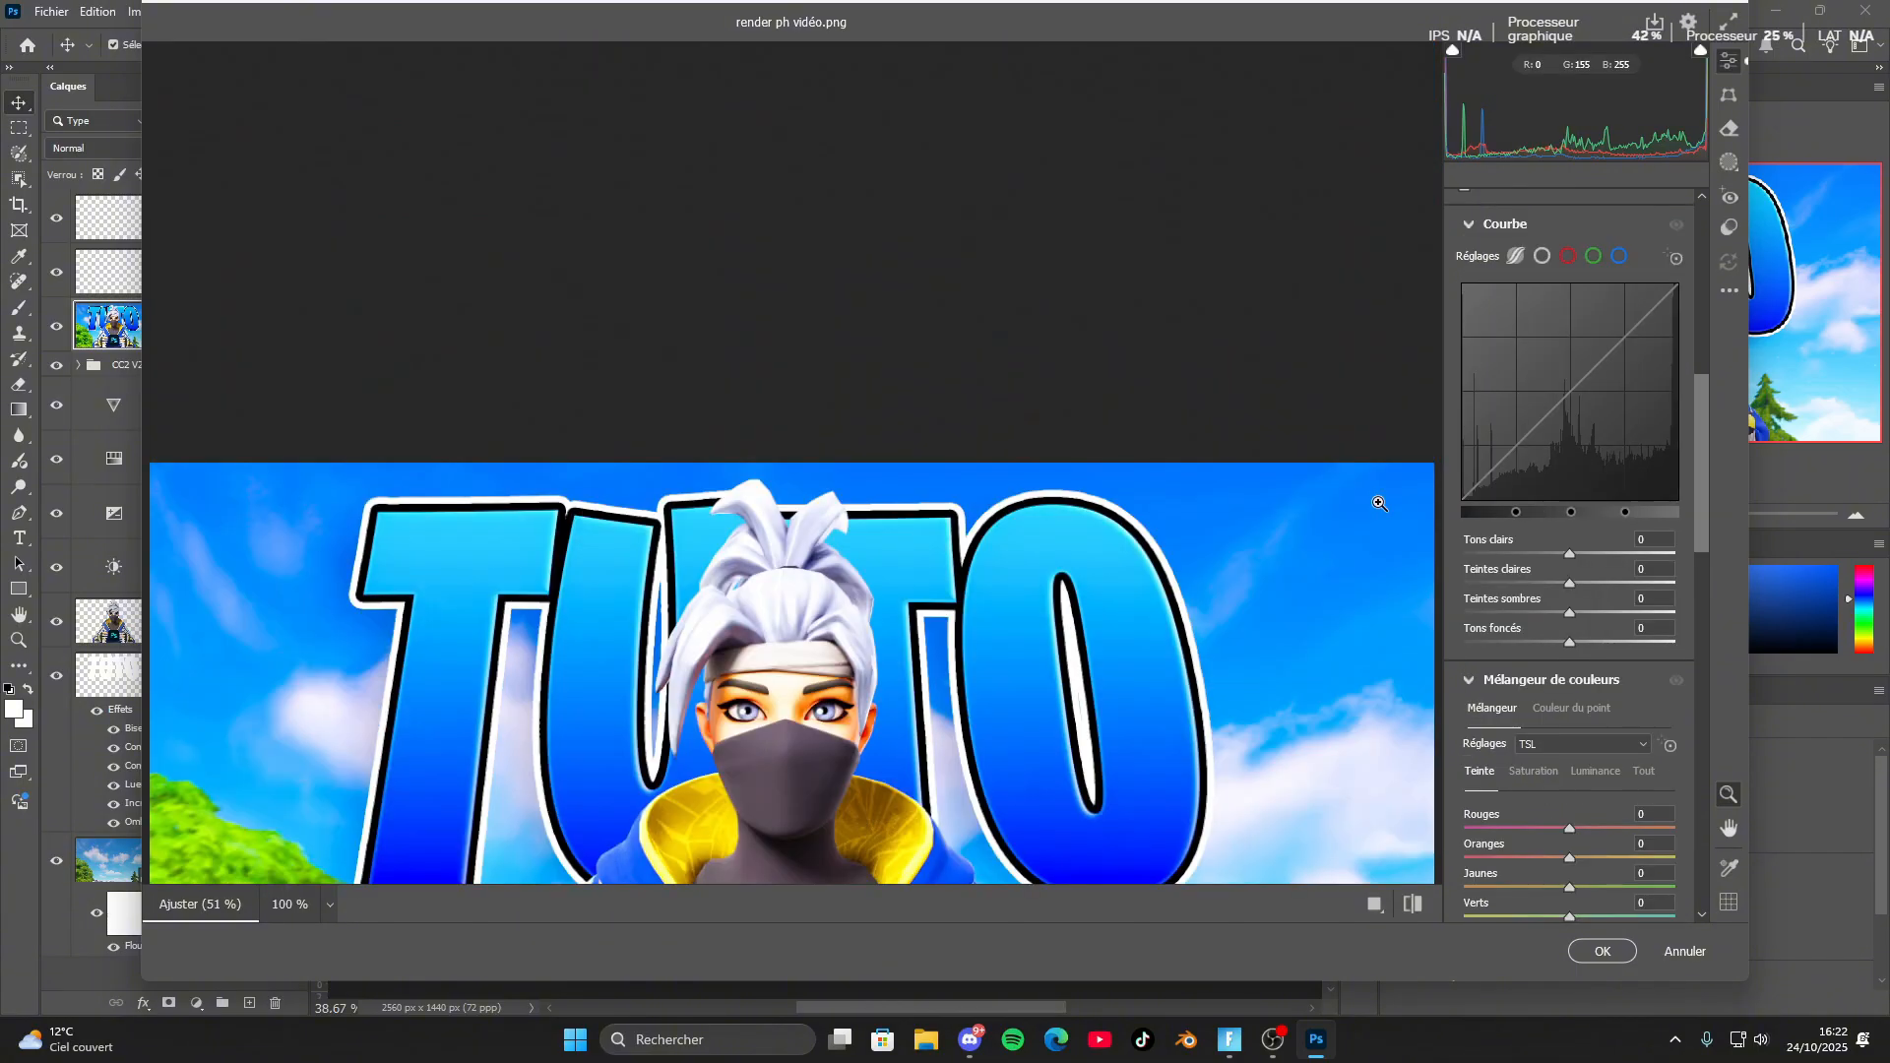
scroll(1570, 451, up, 5)
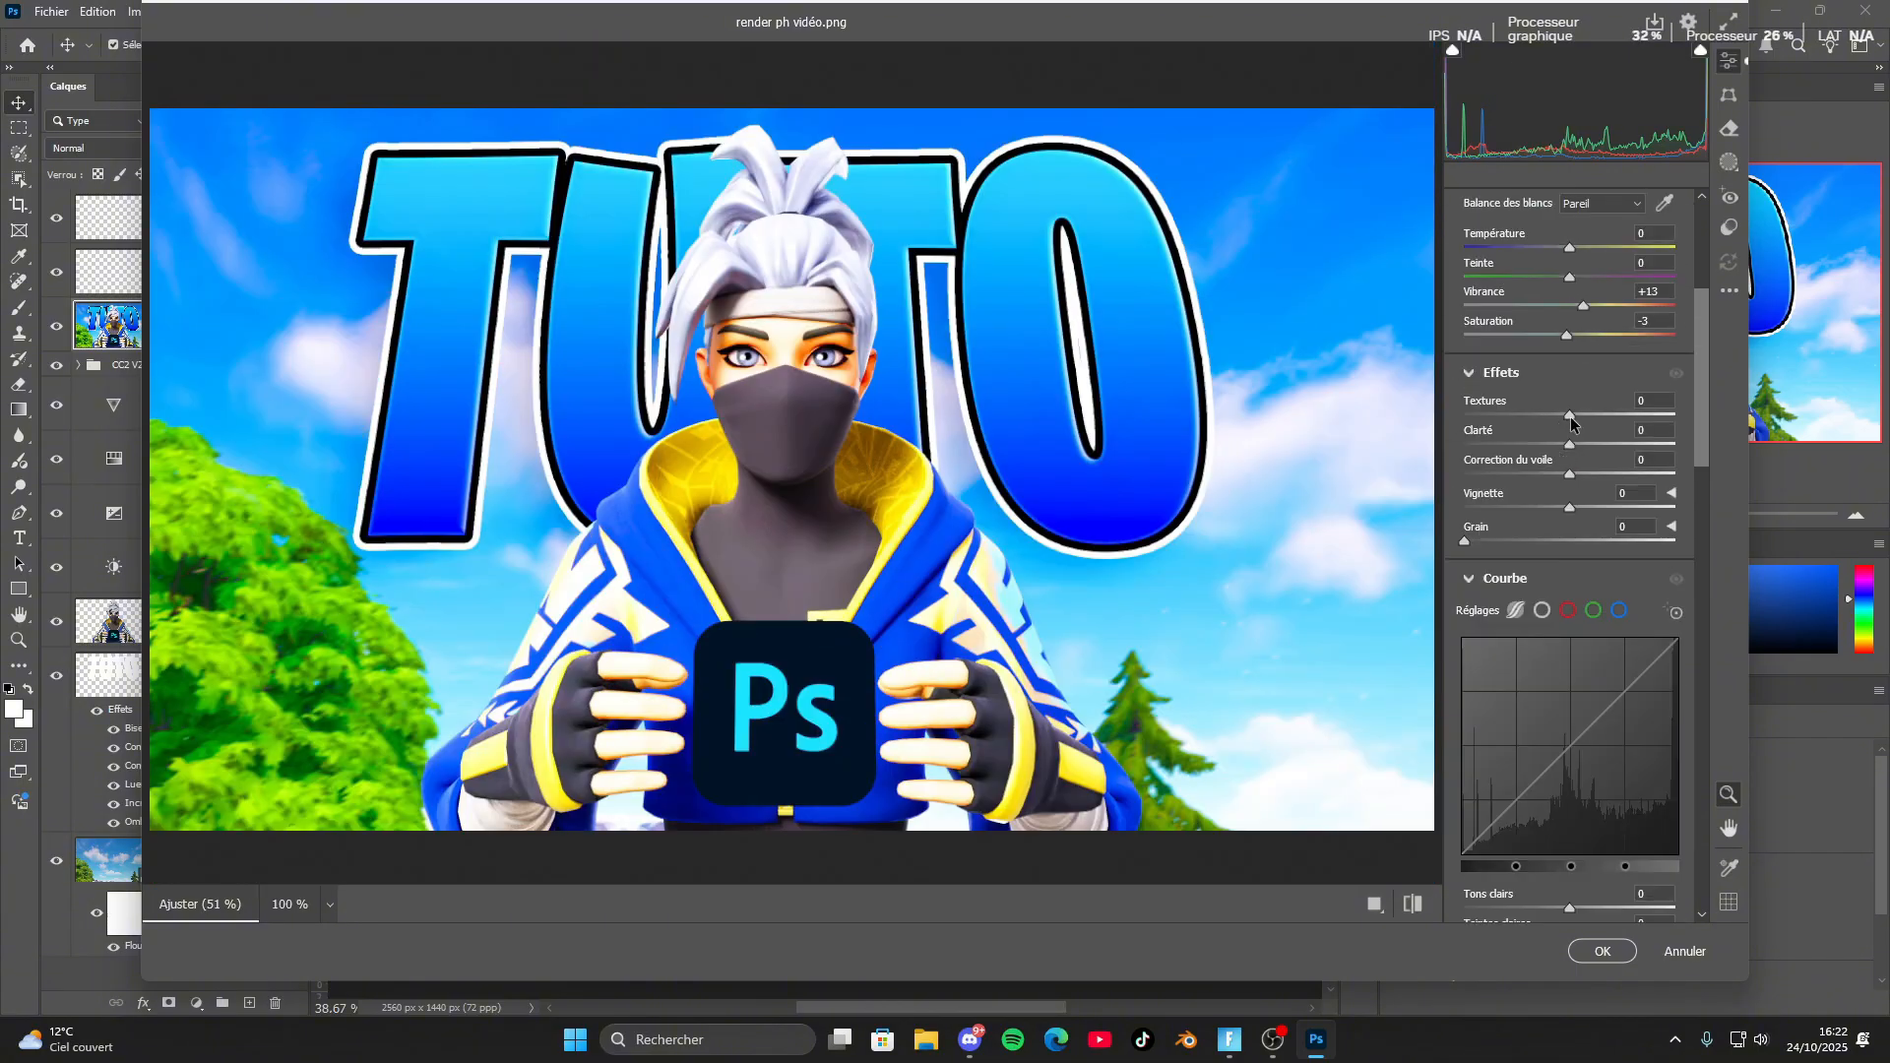
drag(1571, 444, 1584, 445)
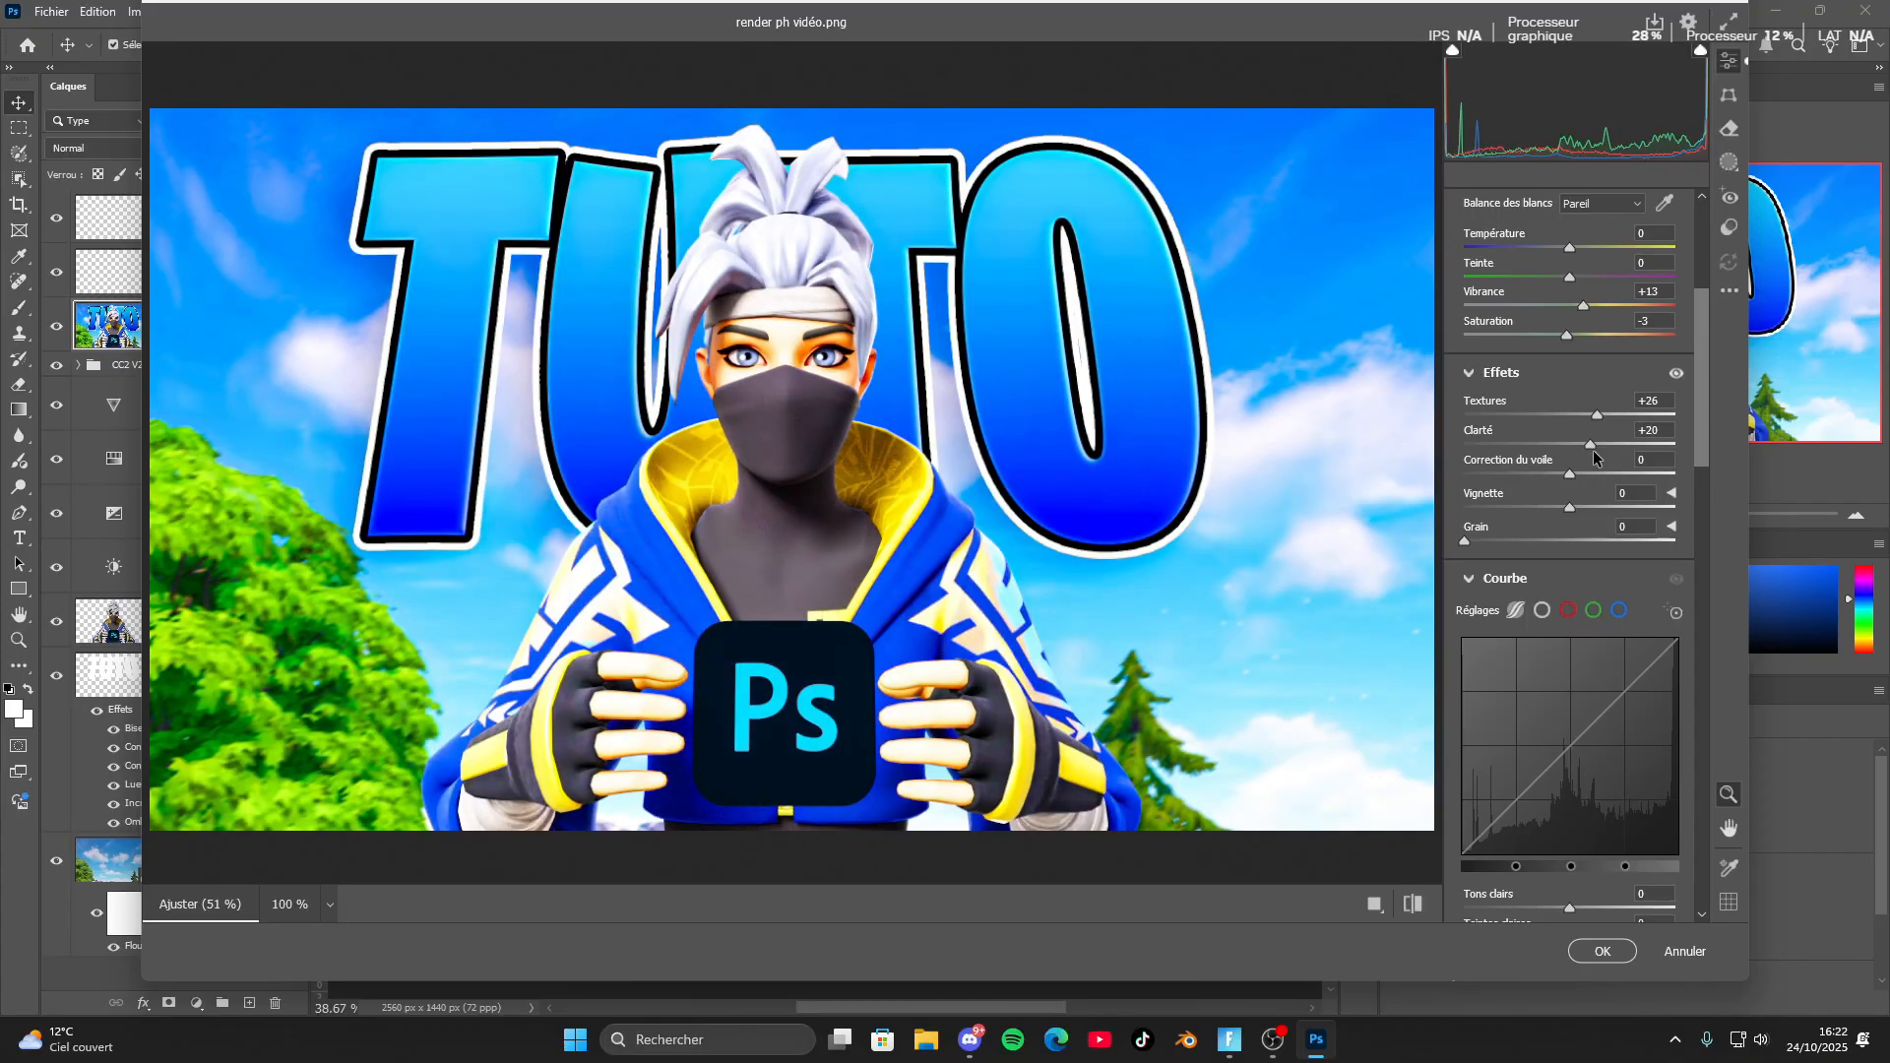
scroll(1580, 407, down, 2)
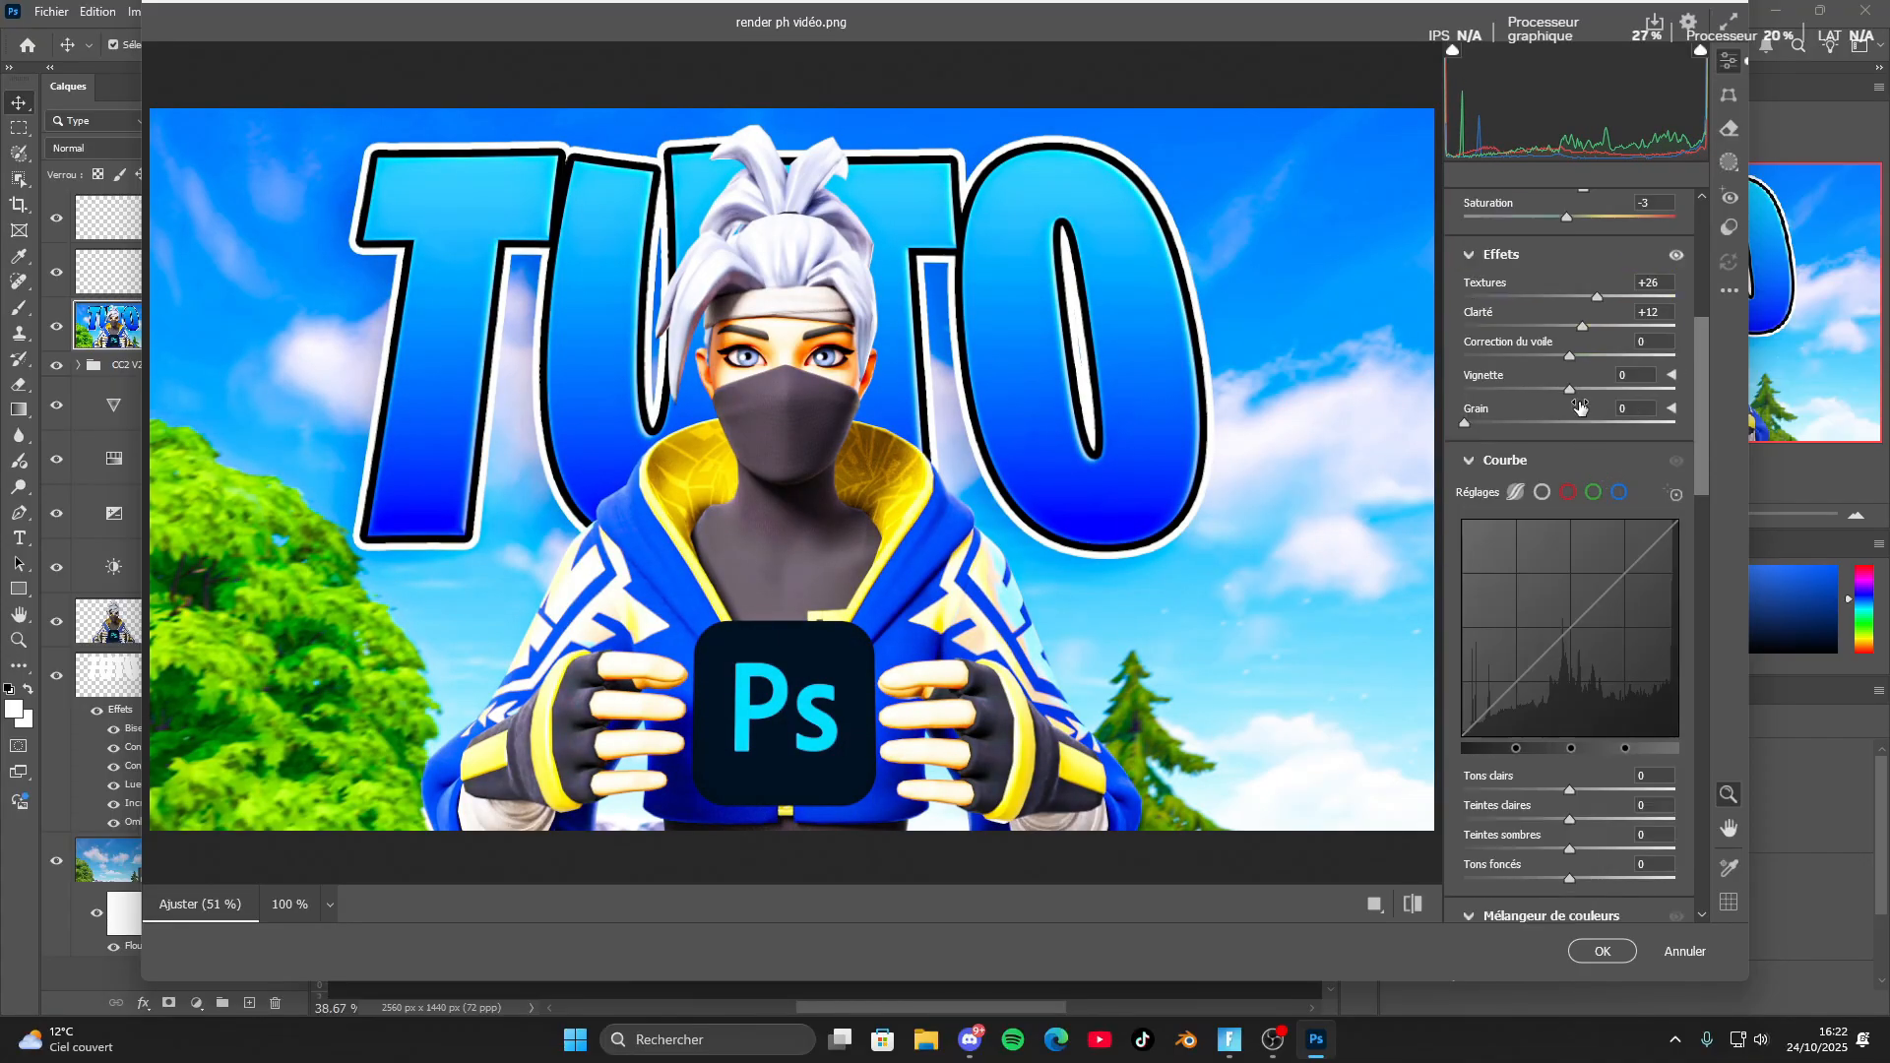
drag(1570, 389, 1593, 389)
Set the optical distortion (Déformation) in the Optique settings to -15.
scroll(1588, 443, down, 10)
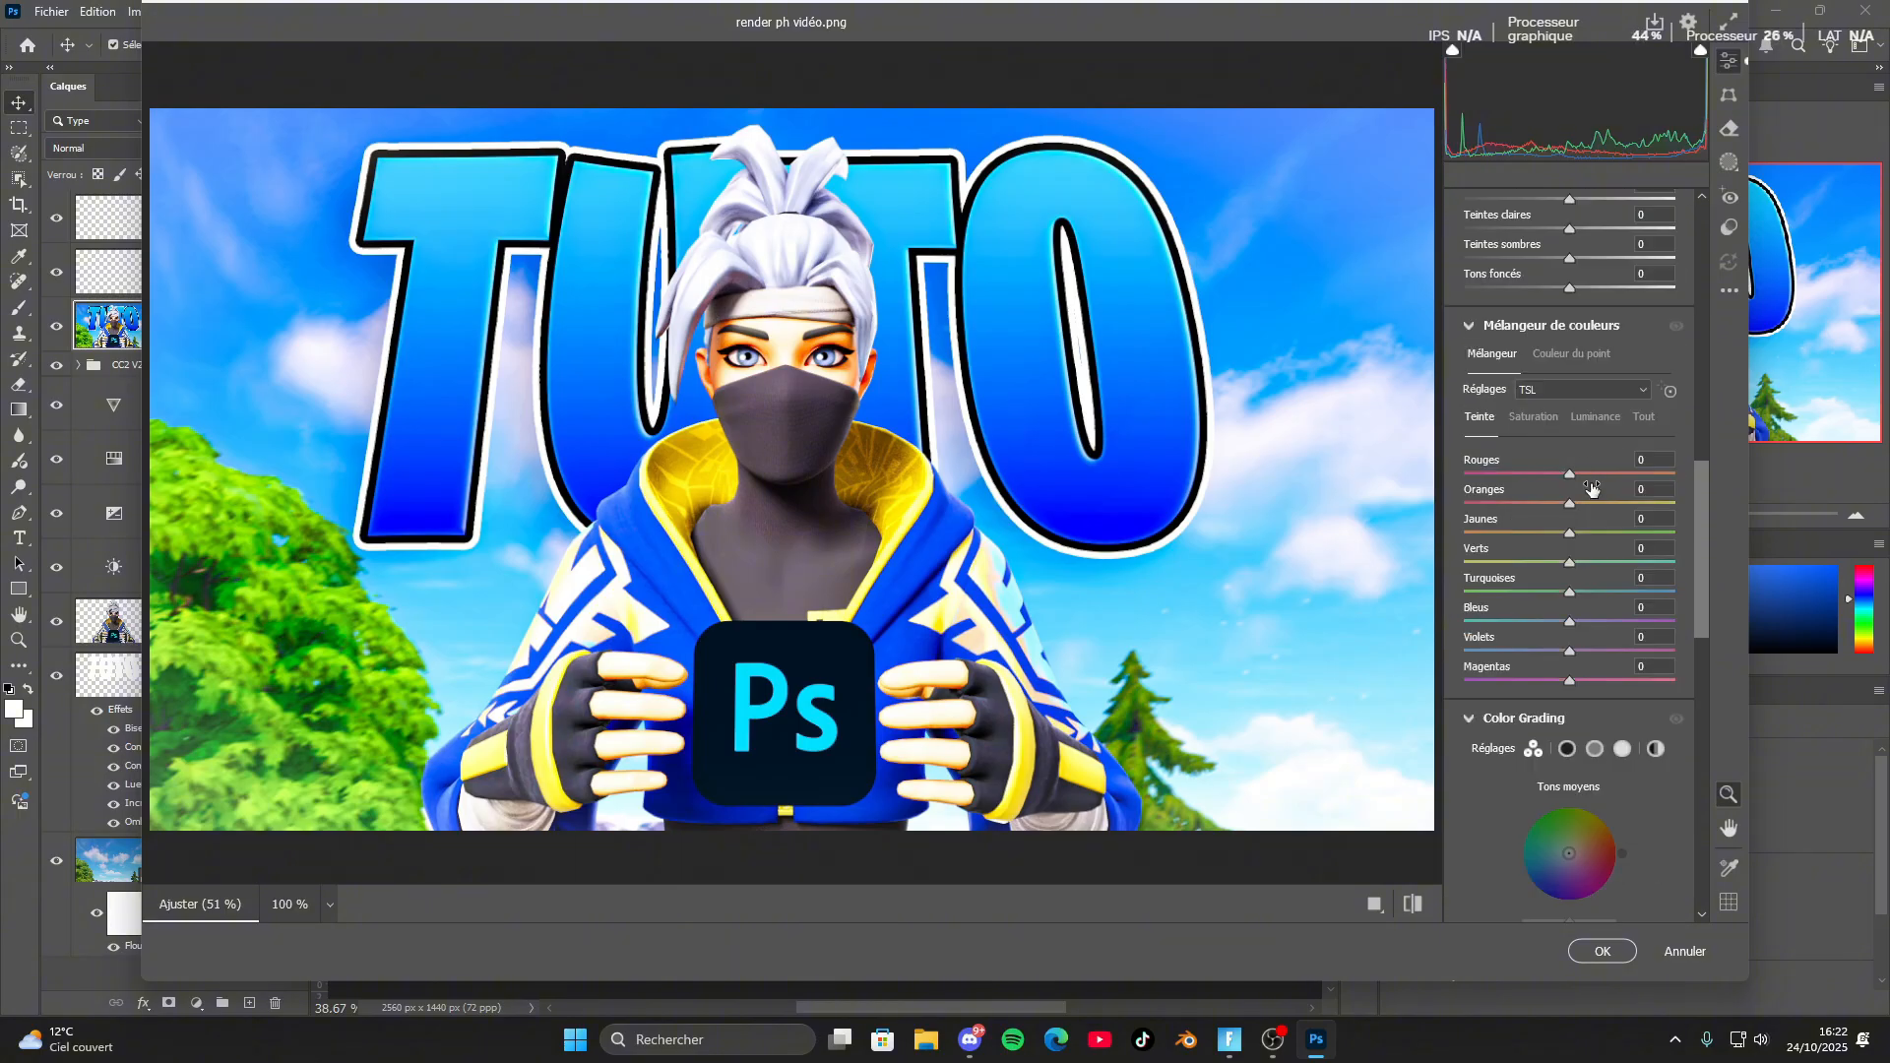
scroll(1589, 490, down, 15)
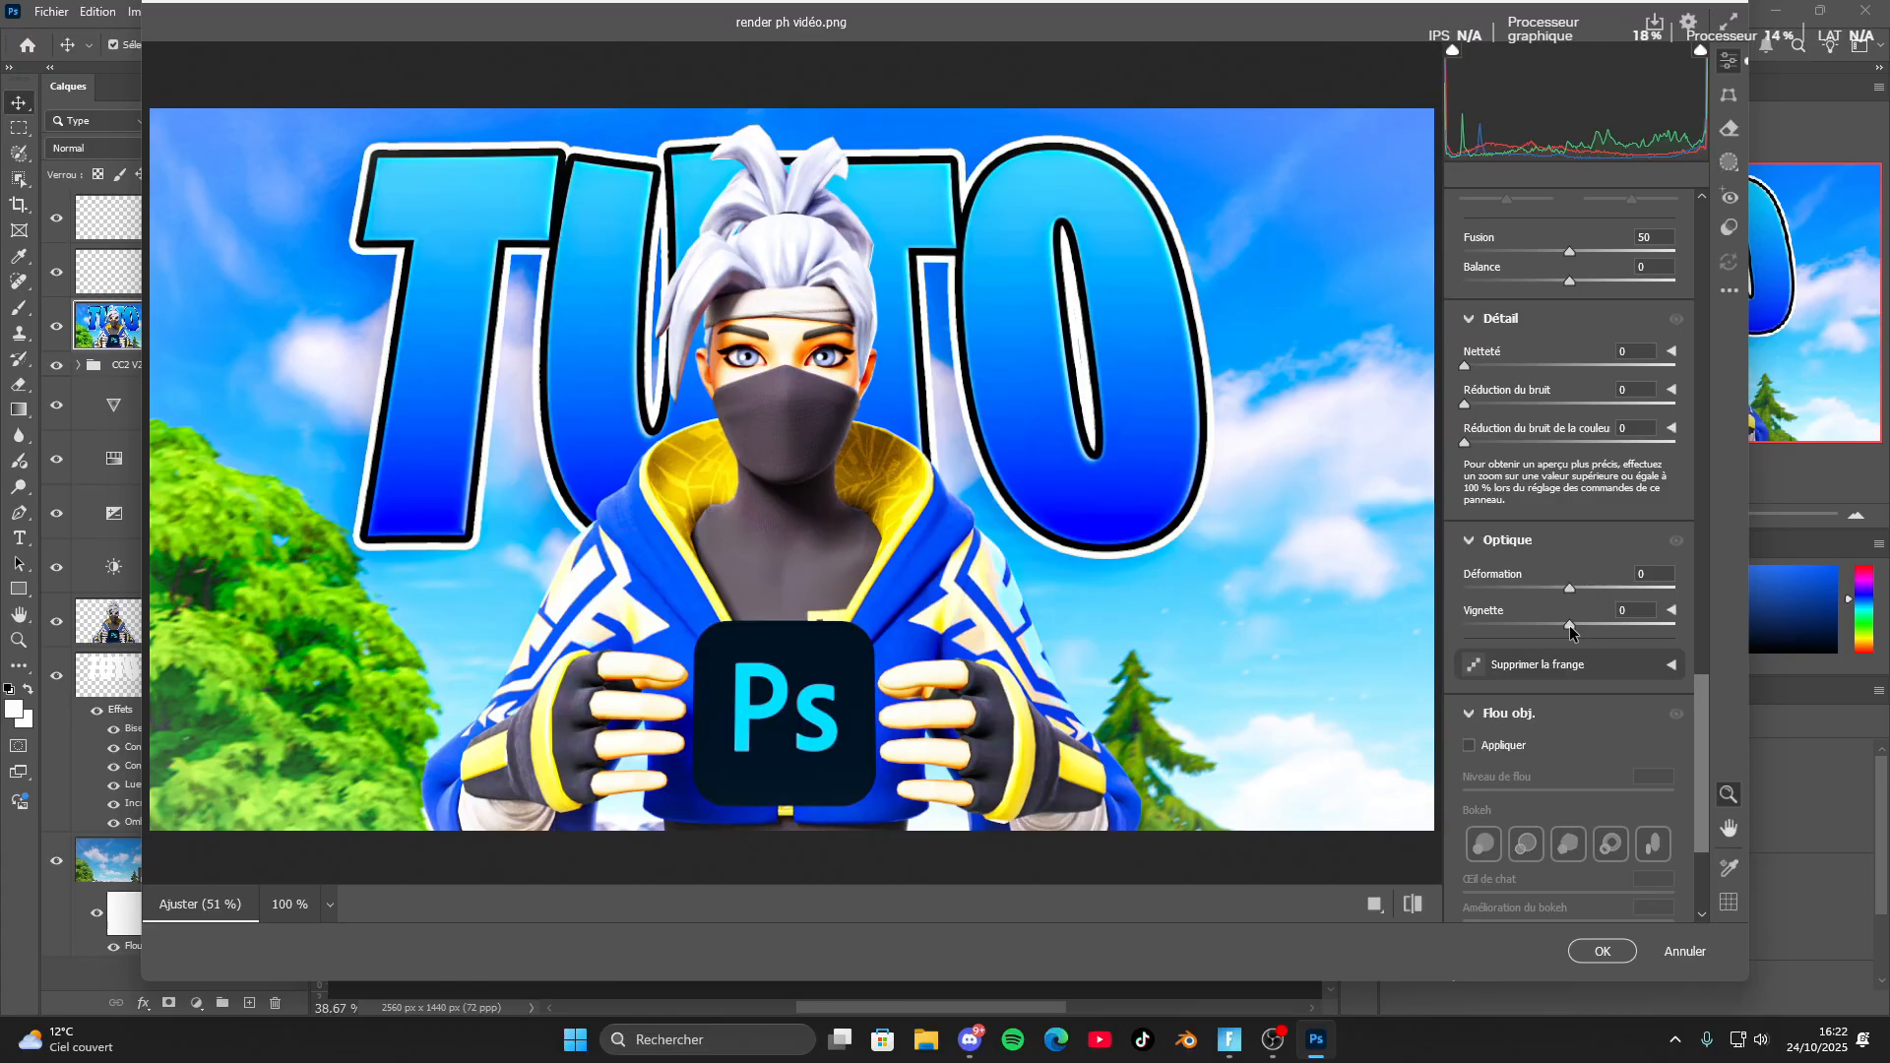
drag(1569, 624, 1556, 585)
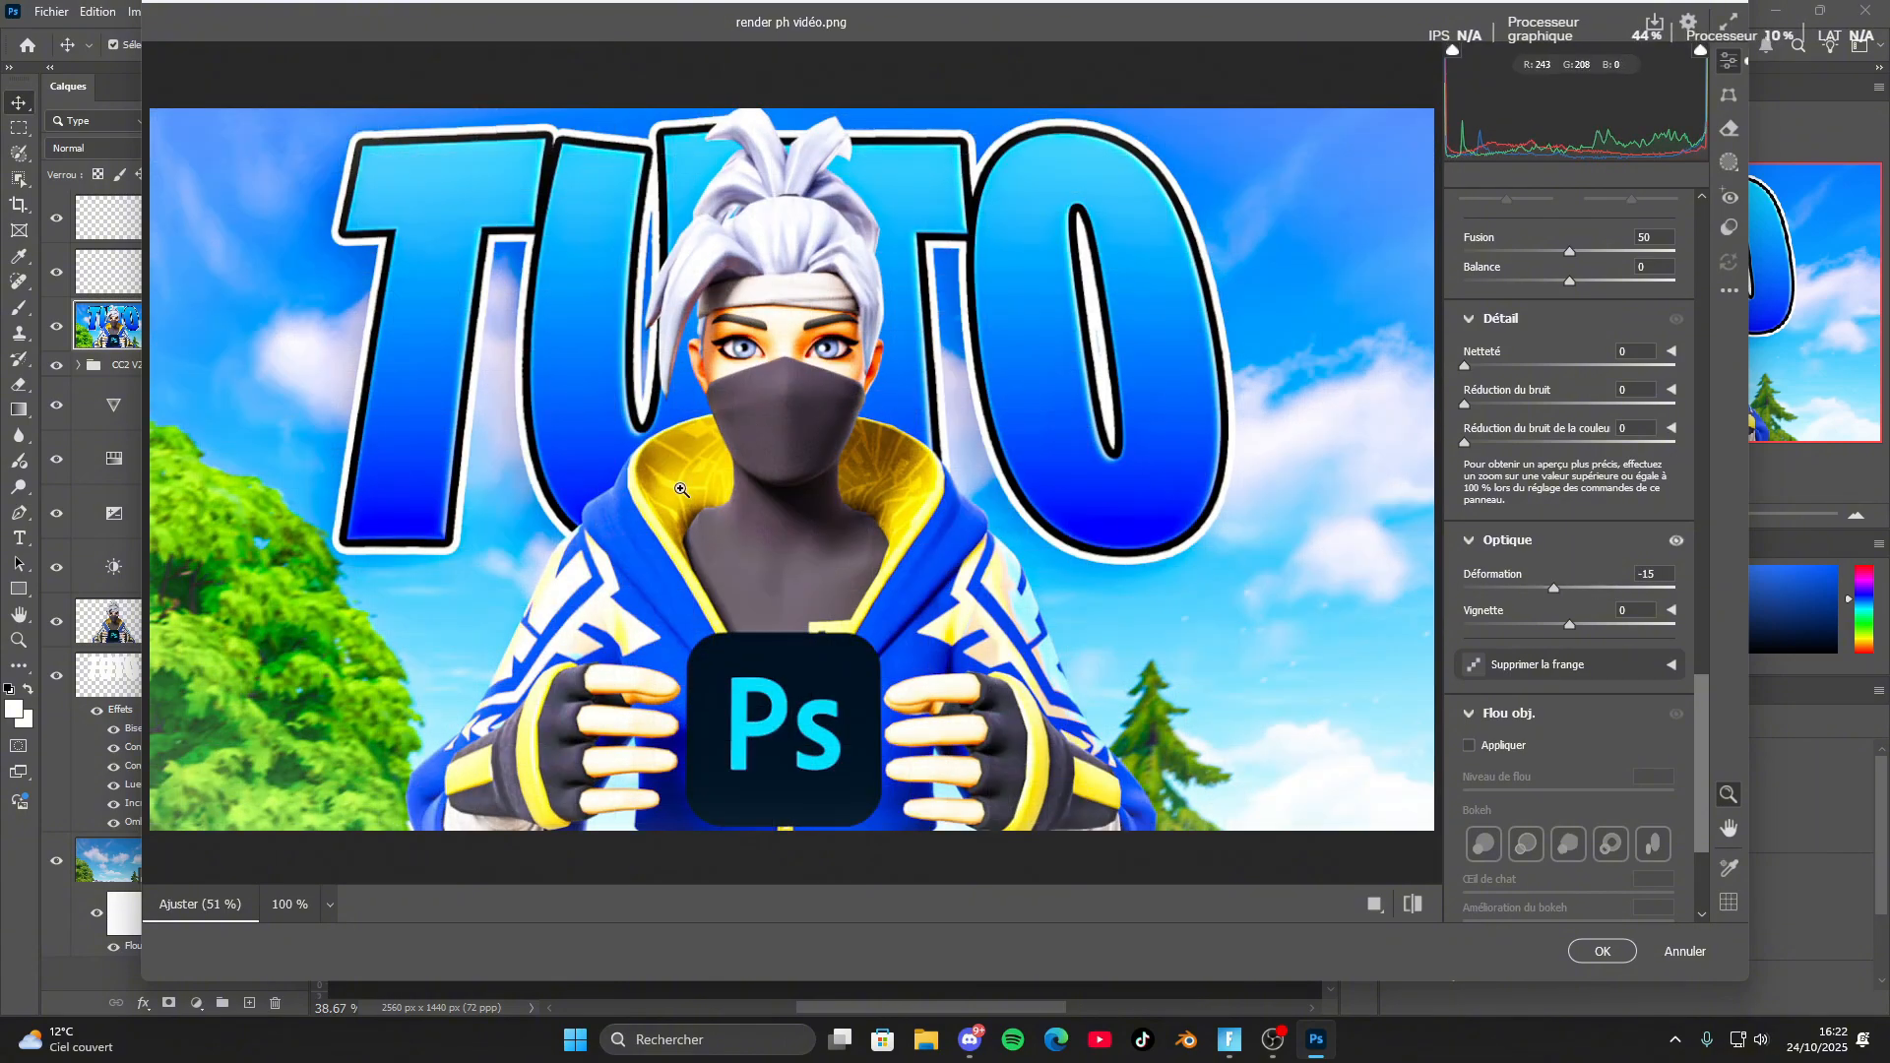
Raise the overall Saturation to +3.
scroll(1597, 568, up, 10)
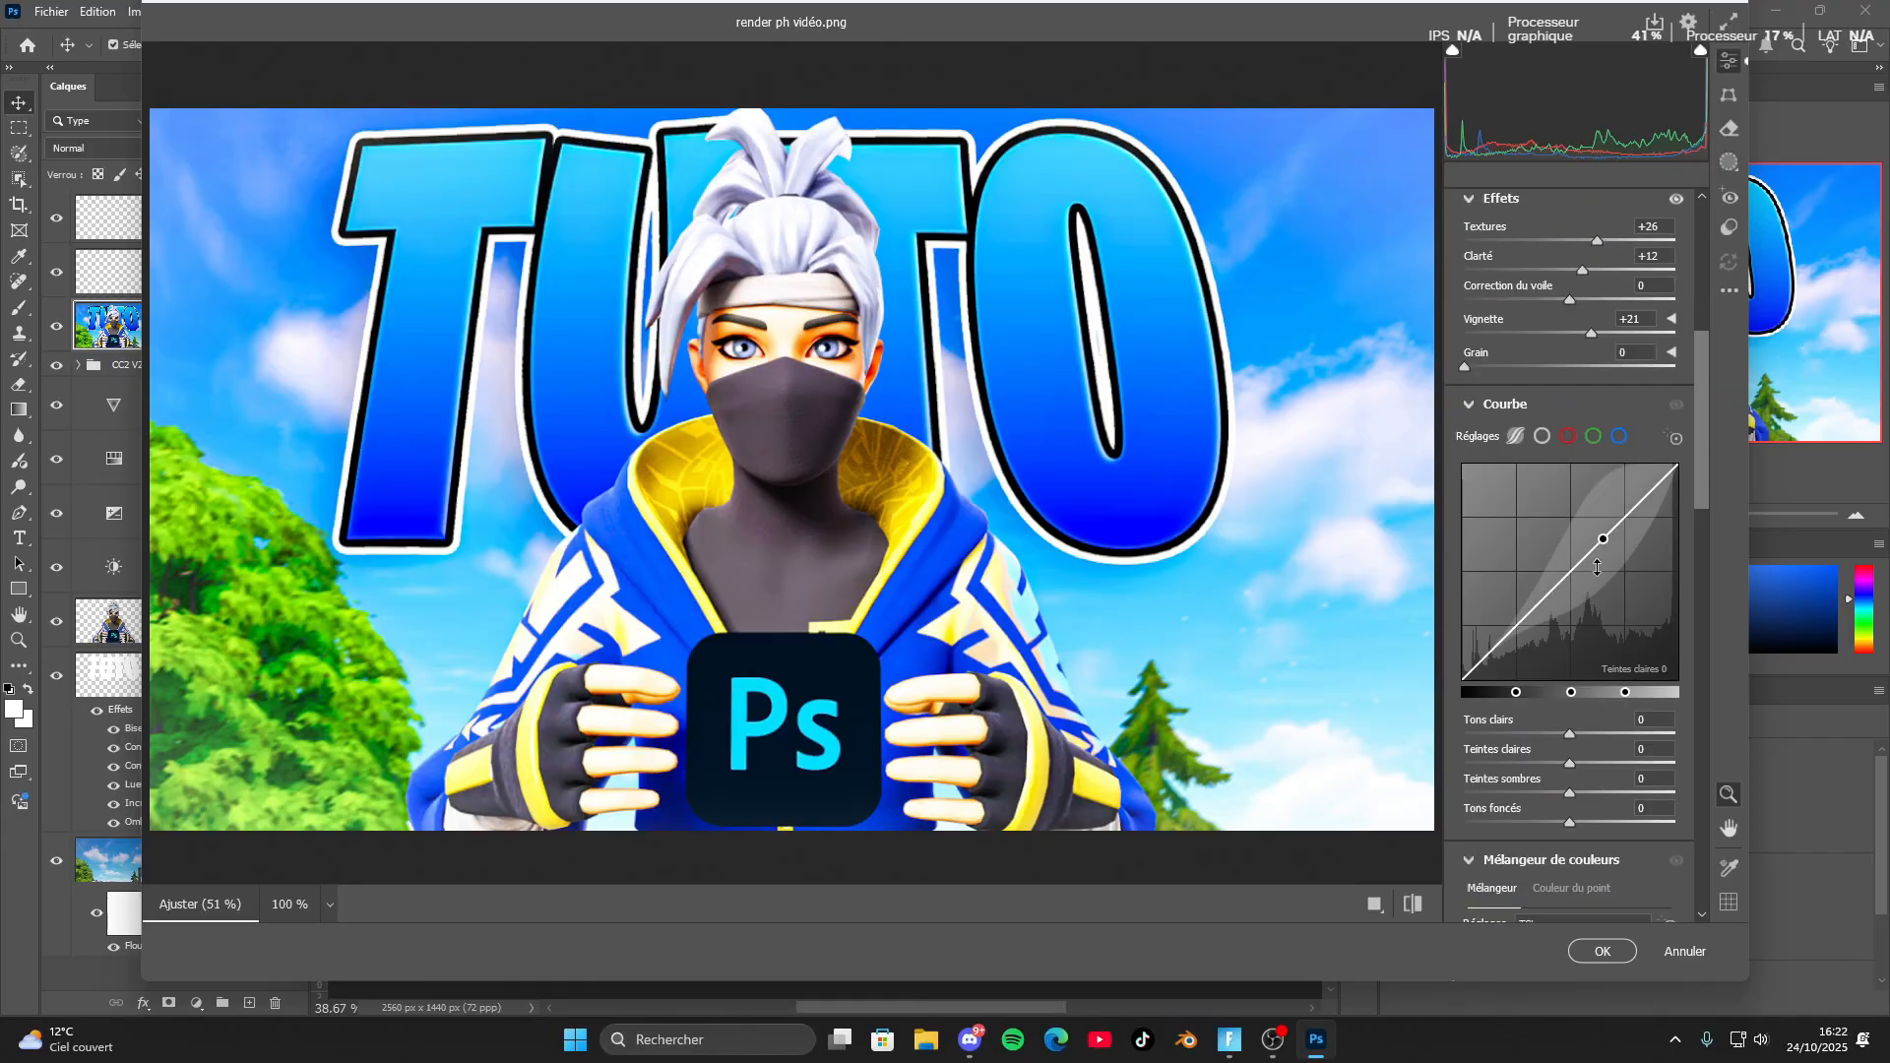
scroll(1597, 568, up, 4)
drag(1565, 516, 1576, 510)
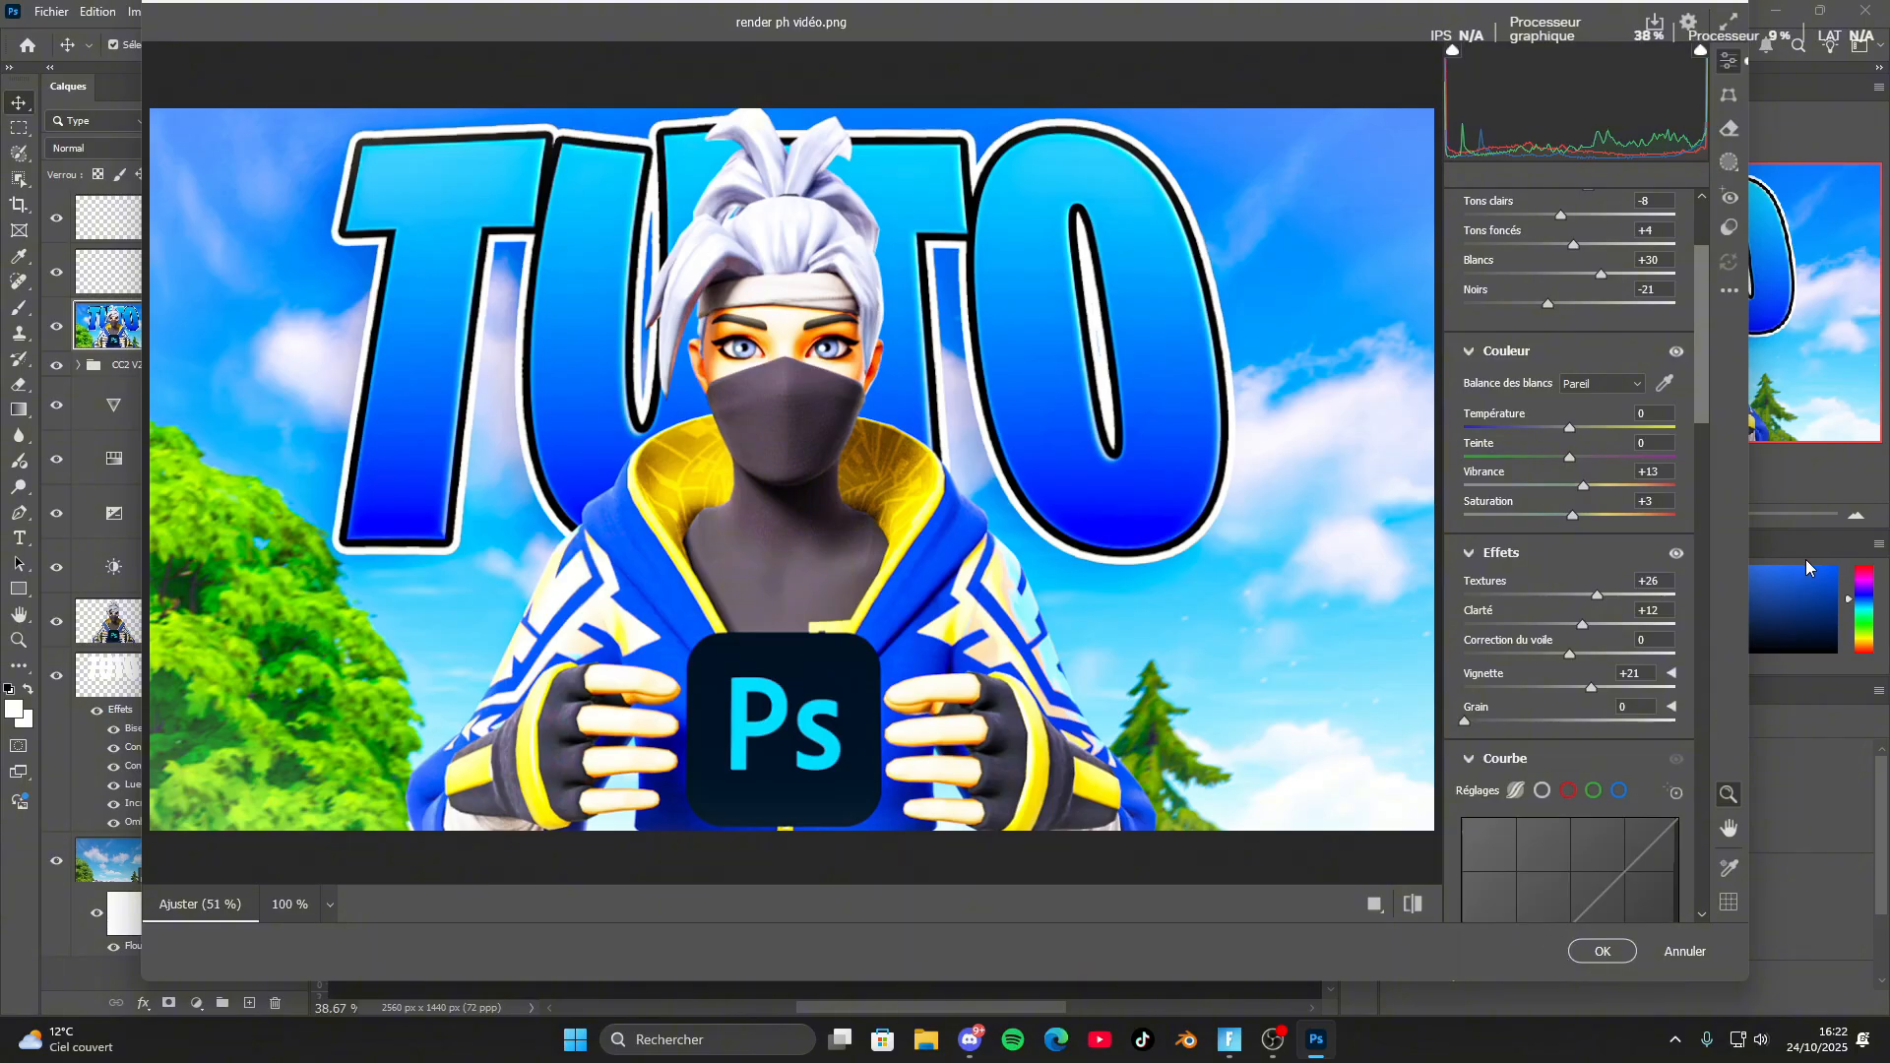
Review the Camera Raw sections from the curve and colour mixer down to the lens blur for further adjustments.
scroll(1577, 393, down, 8)
scroll(1574, 389, down, 10)
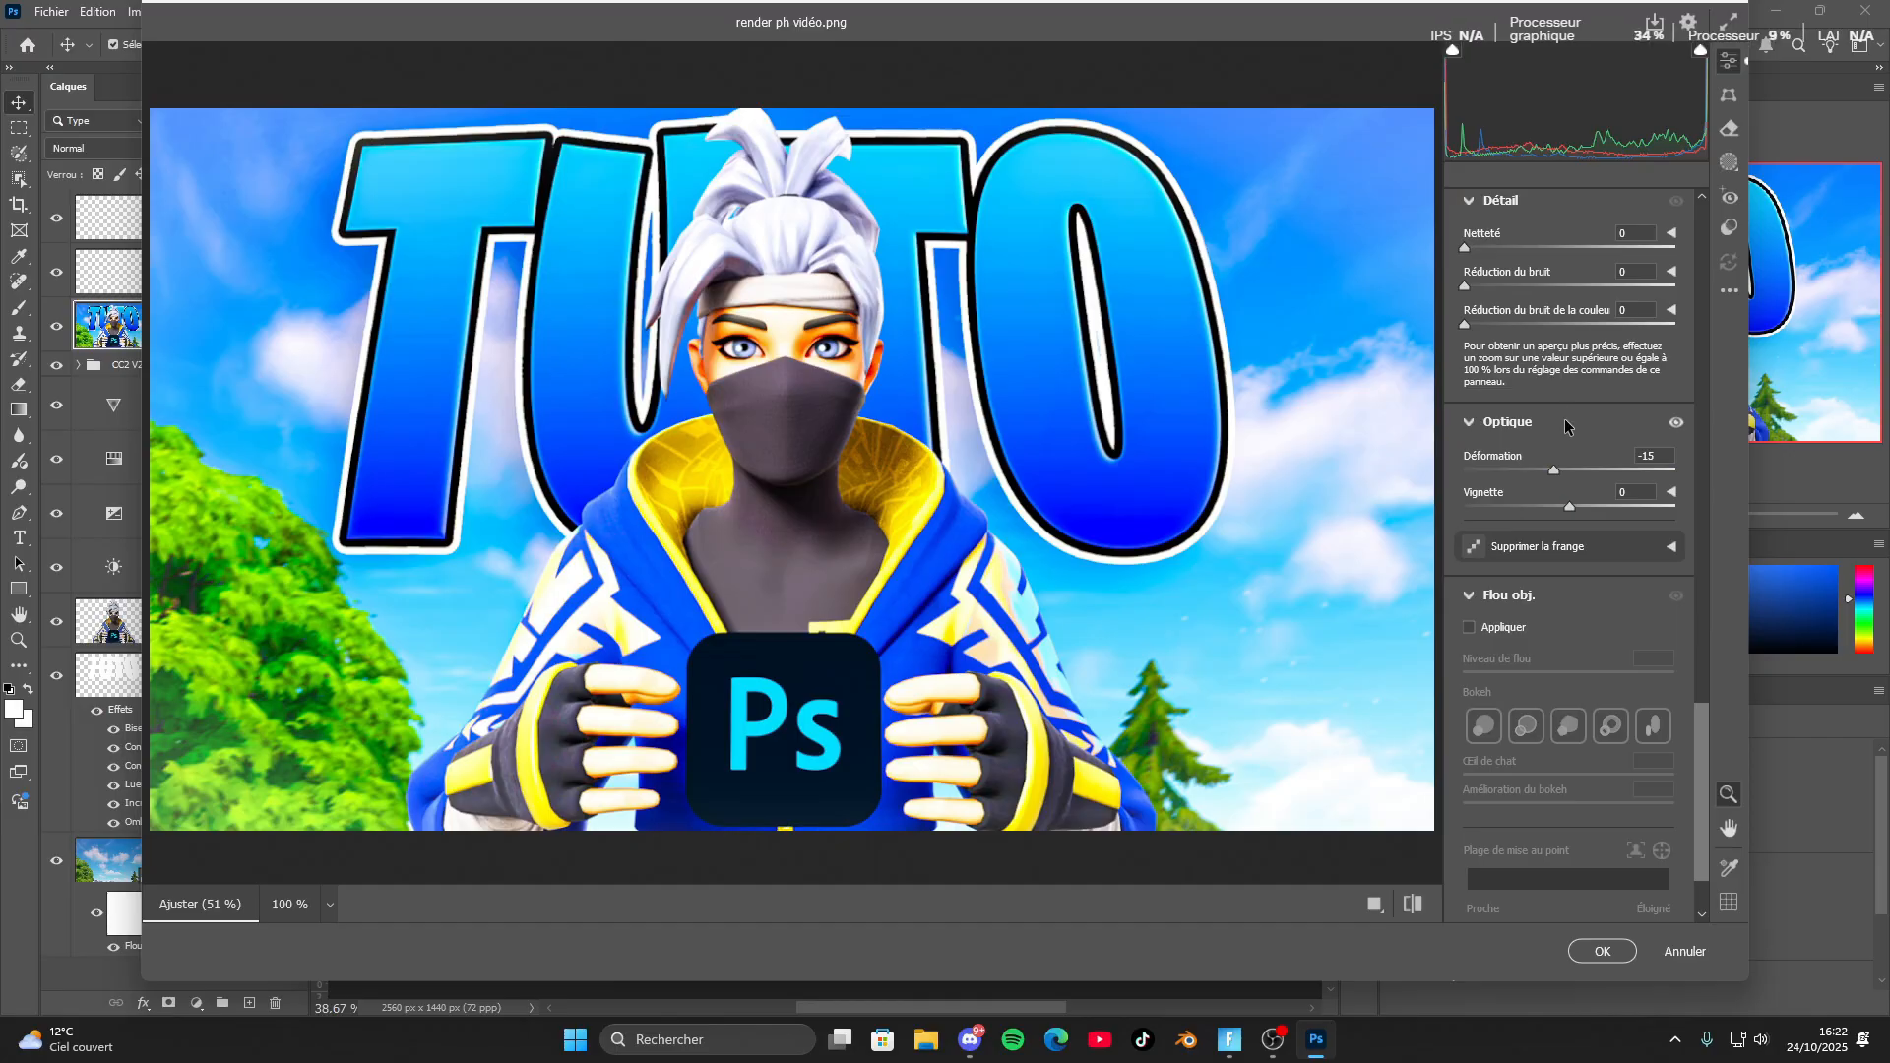
scroll(1567, 414, up, 6)
scroll(1563, 423, up, 5)
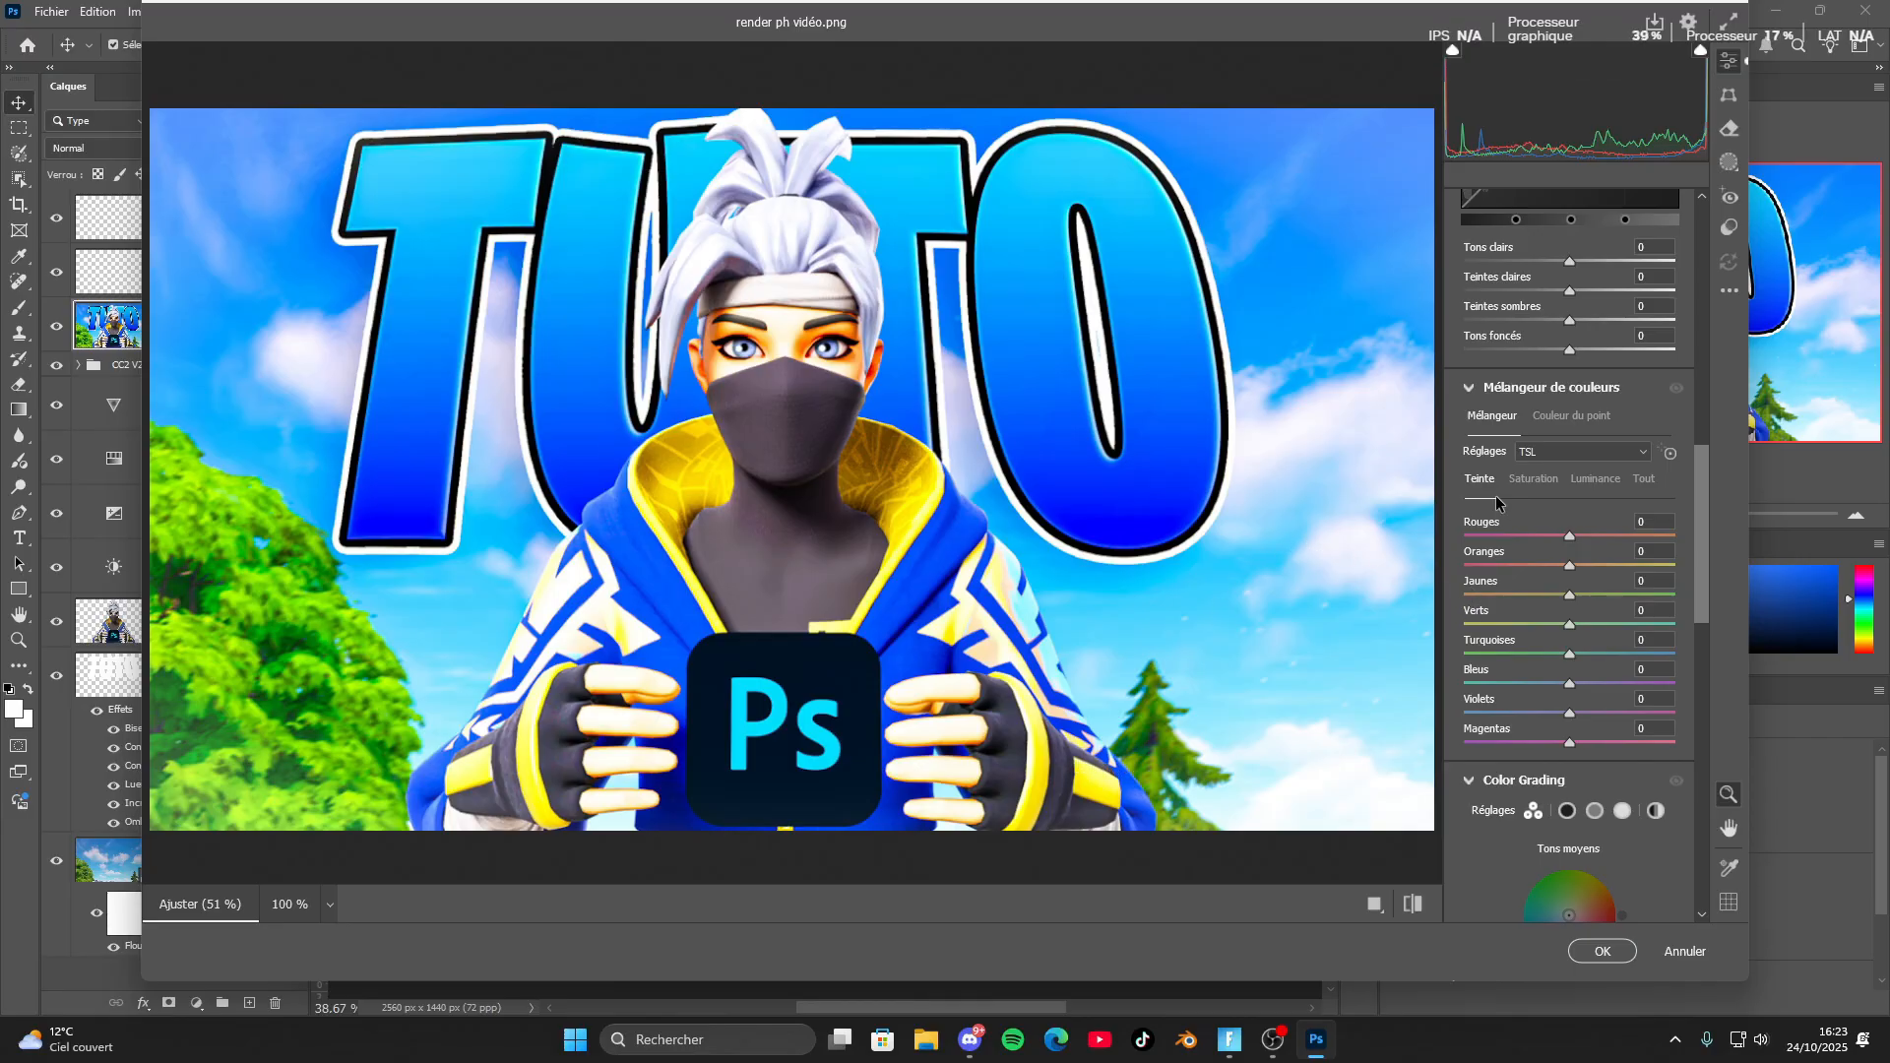
scroll(1519, 507, down, 10)
scroll(1519, 509, down, 3)
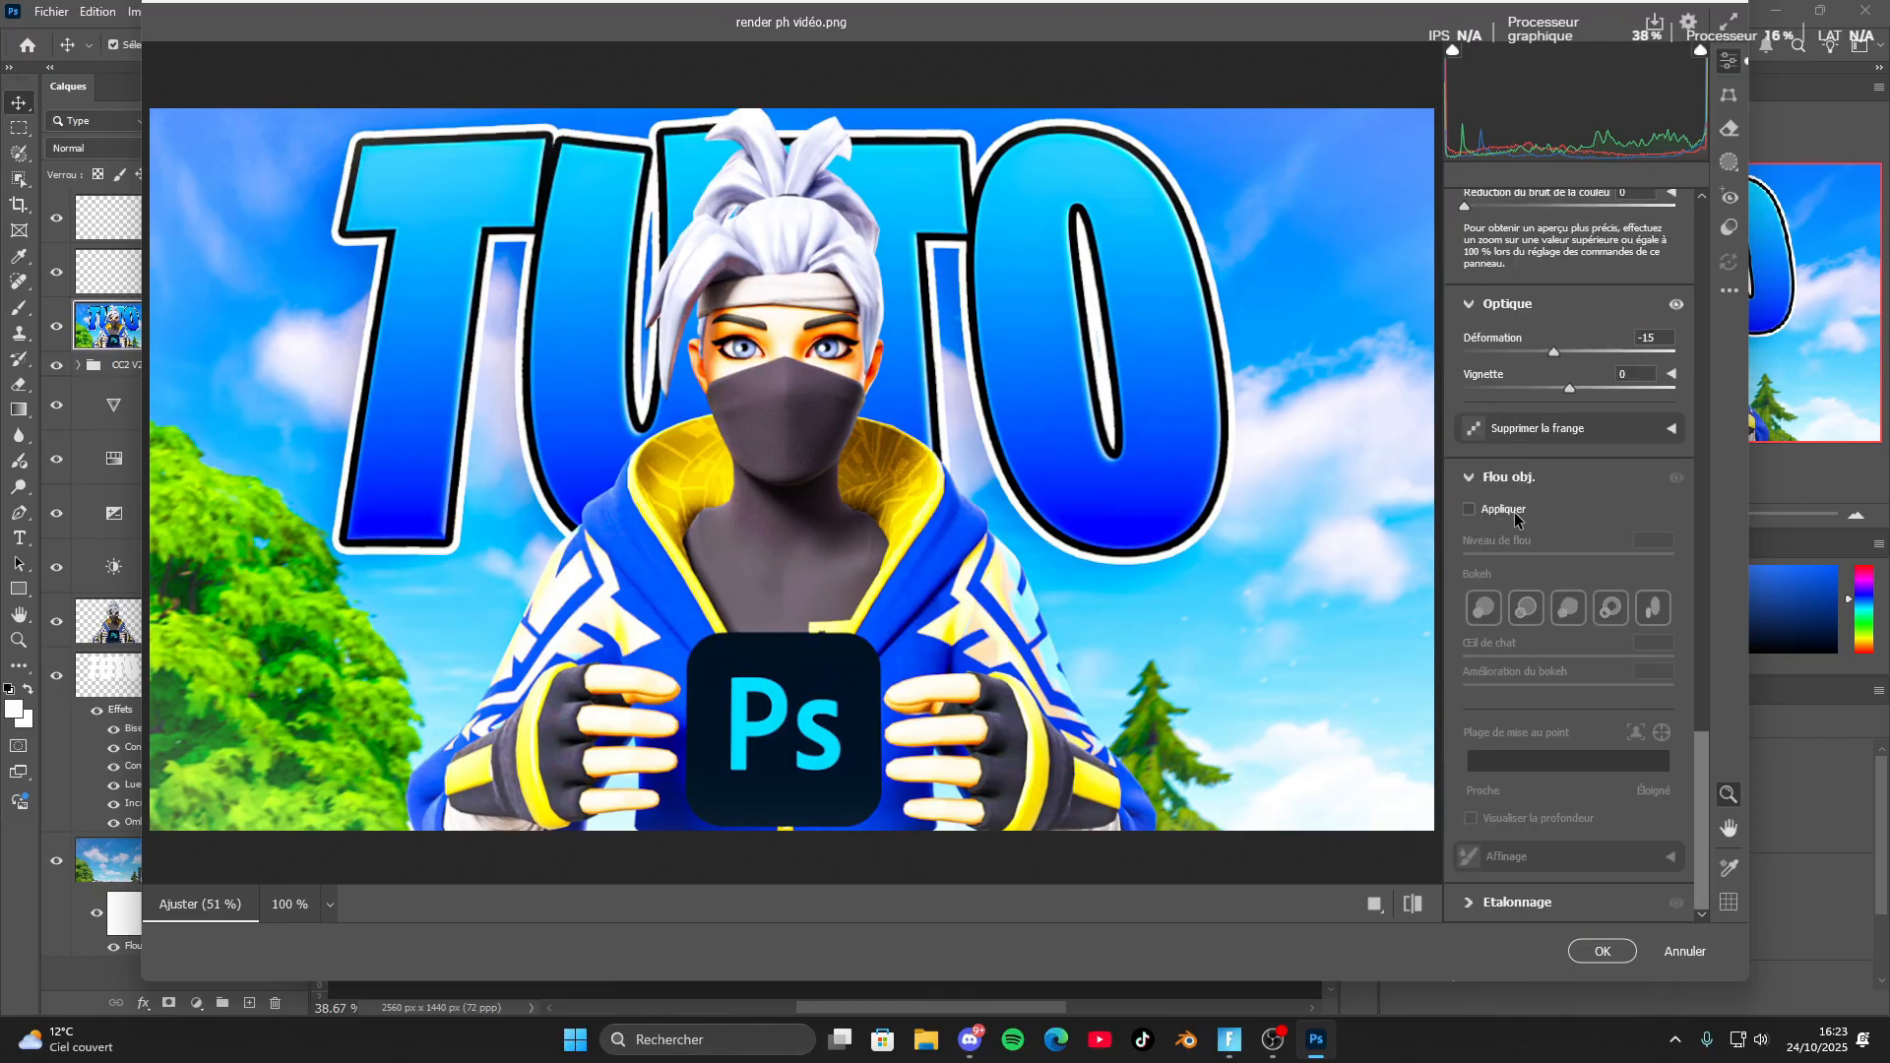
scroll(1560, 345, up, 15)
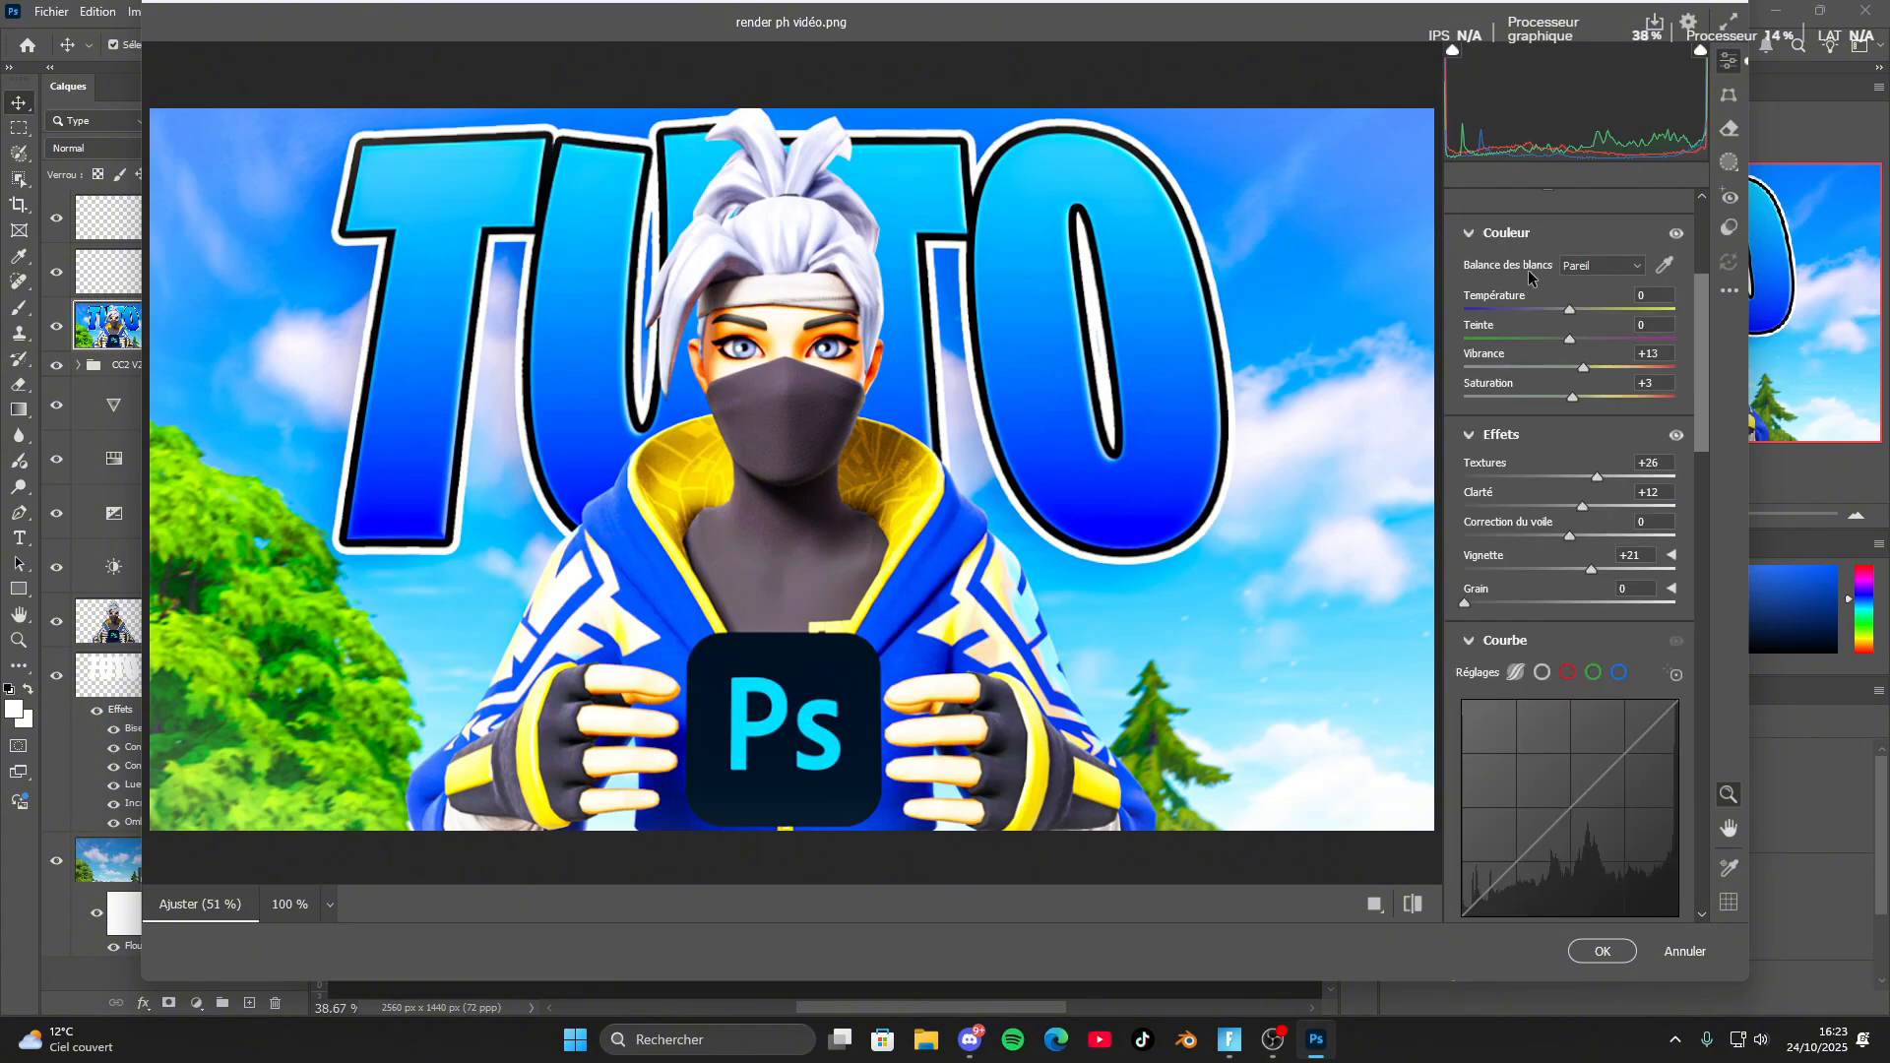
Check the Camera Raw settings once more and apply the filter to the merged layer.
scroll(1542, 296, up, 3)
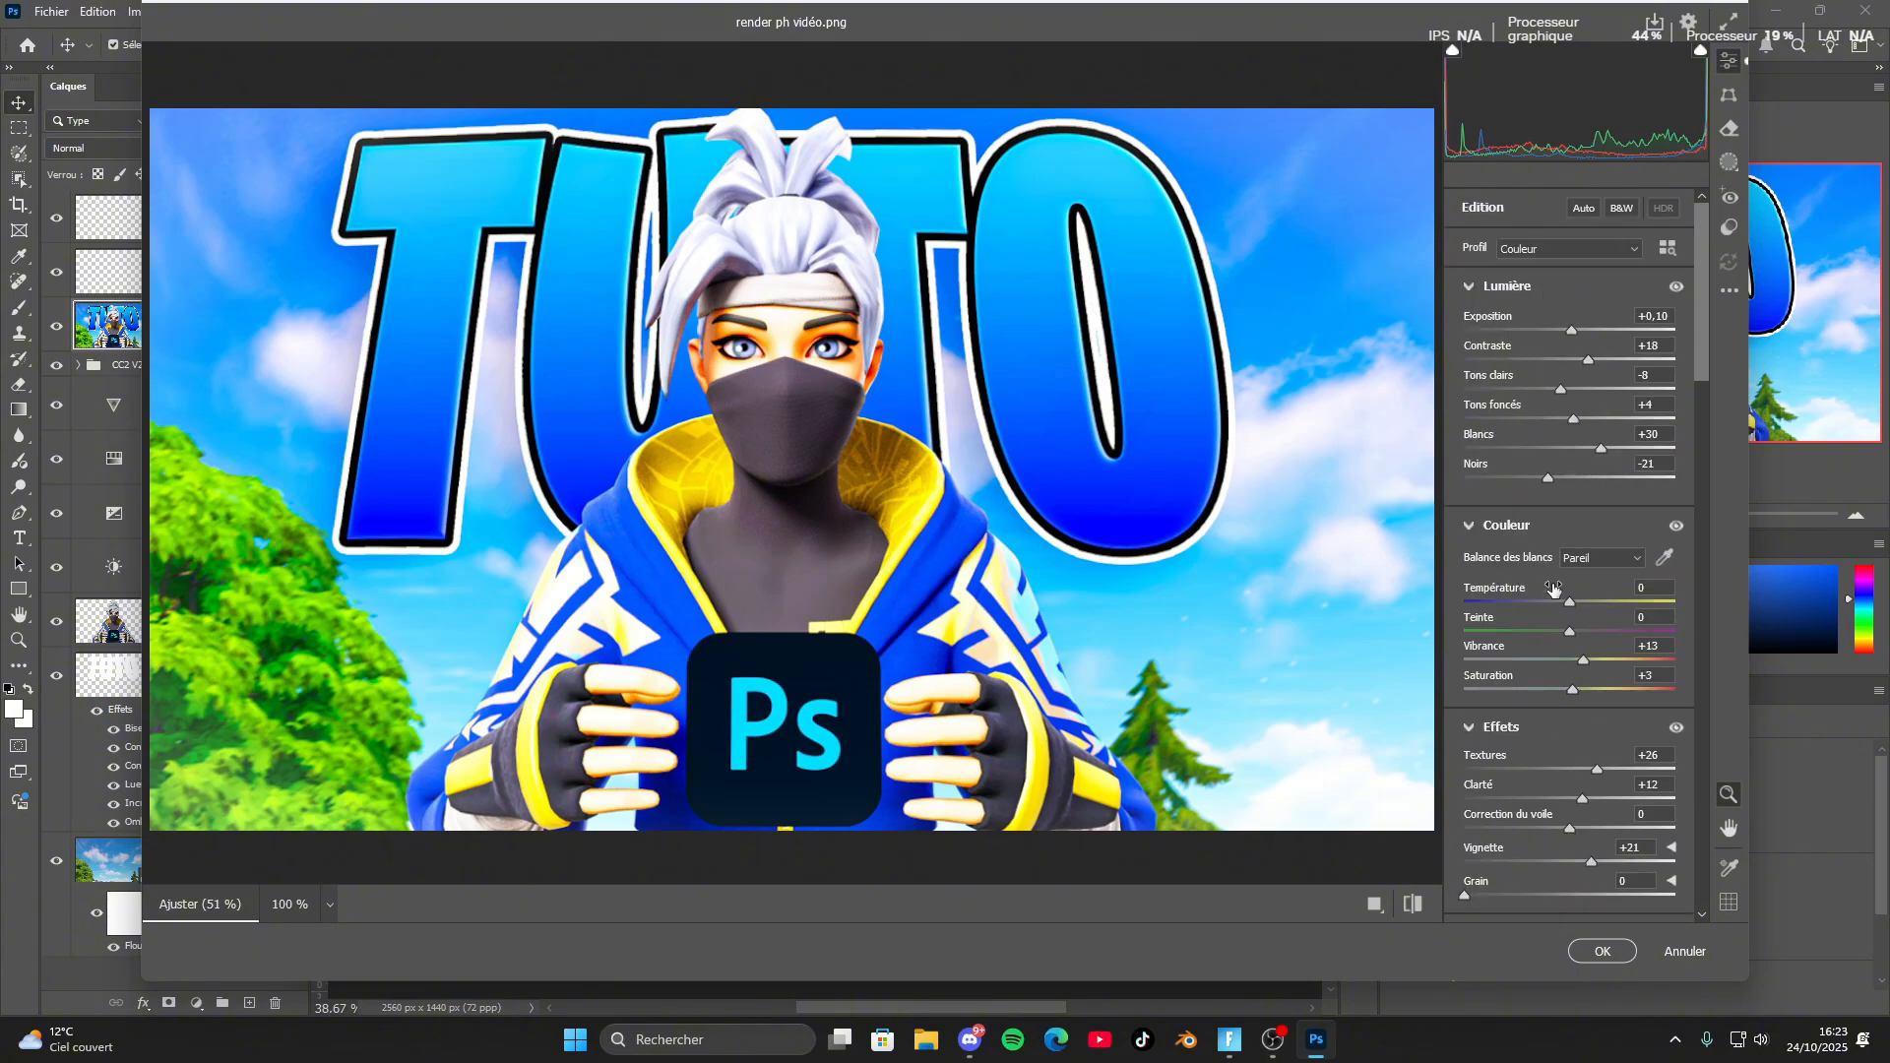
scroll(1554, 588, down, 10)
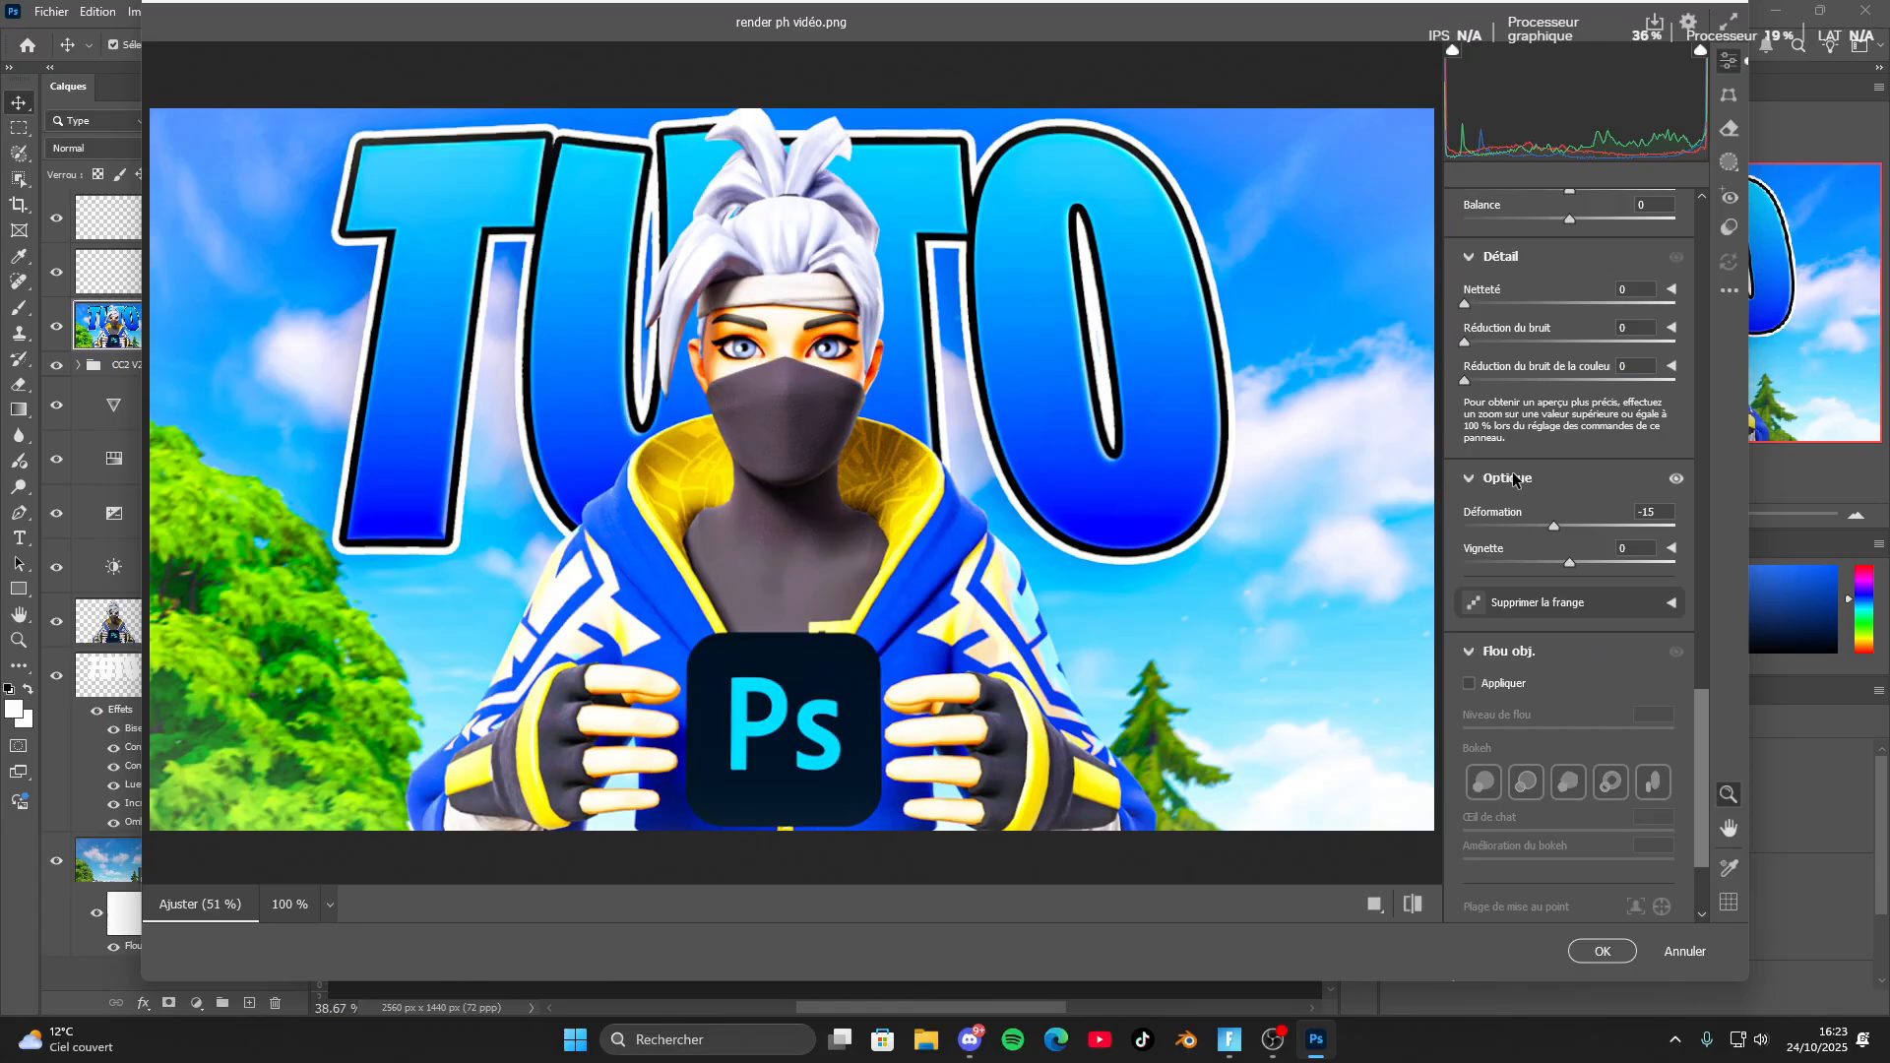
scroll(1527, 617, up, 9)
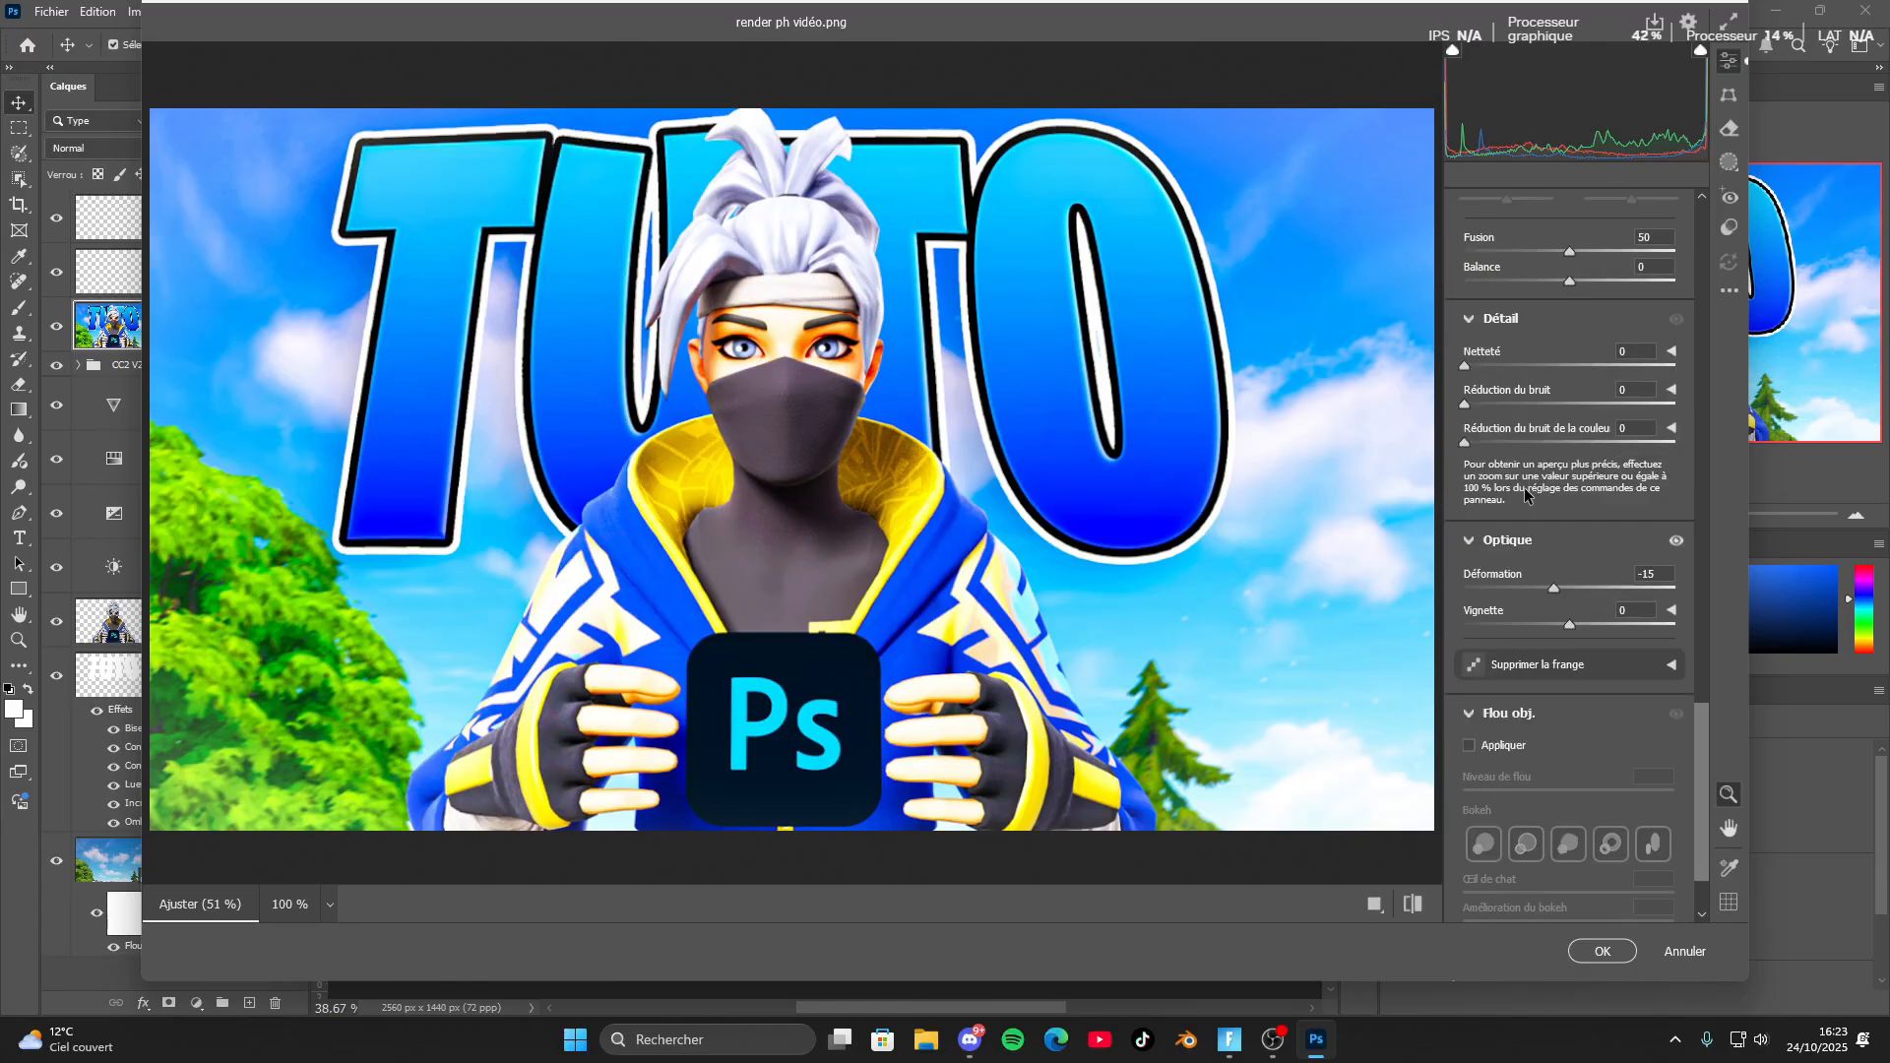
scroll(1532, 345, up, 10)
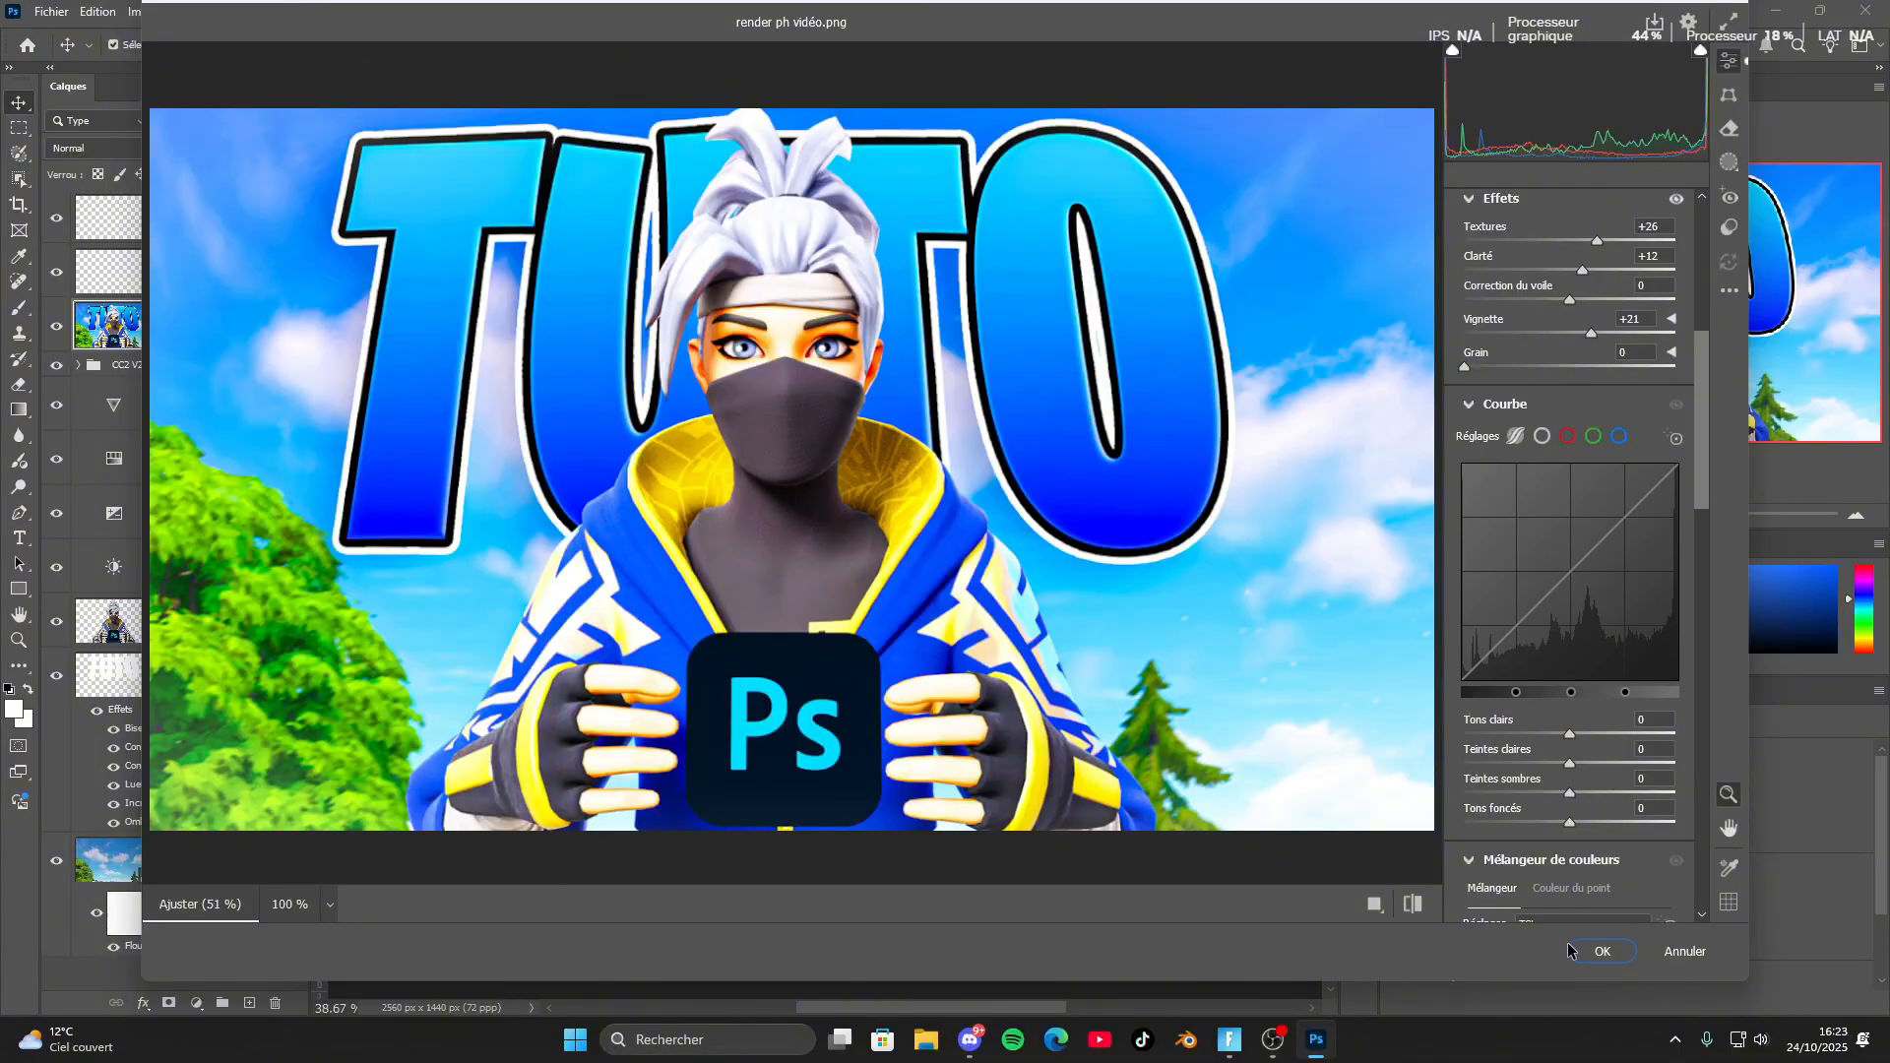
click(1601, 951)
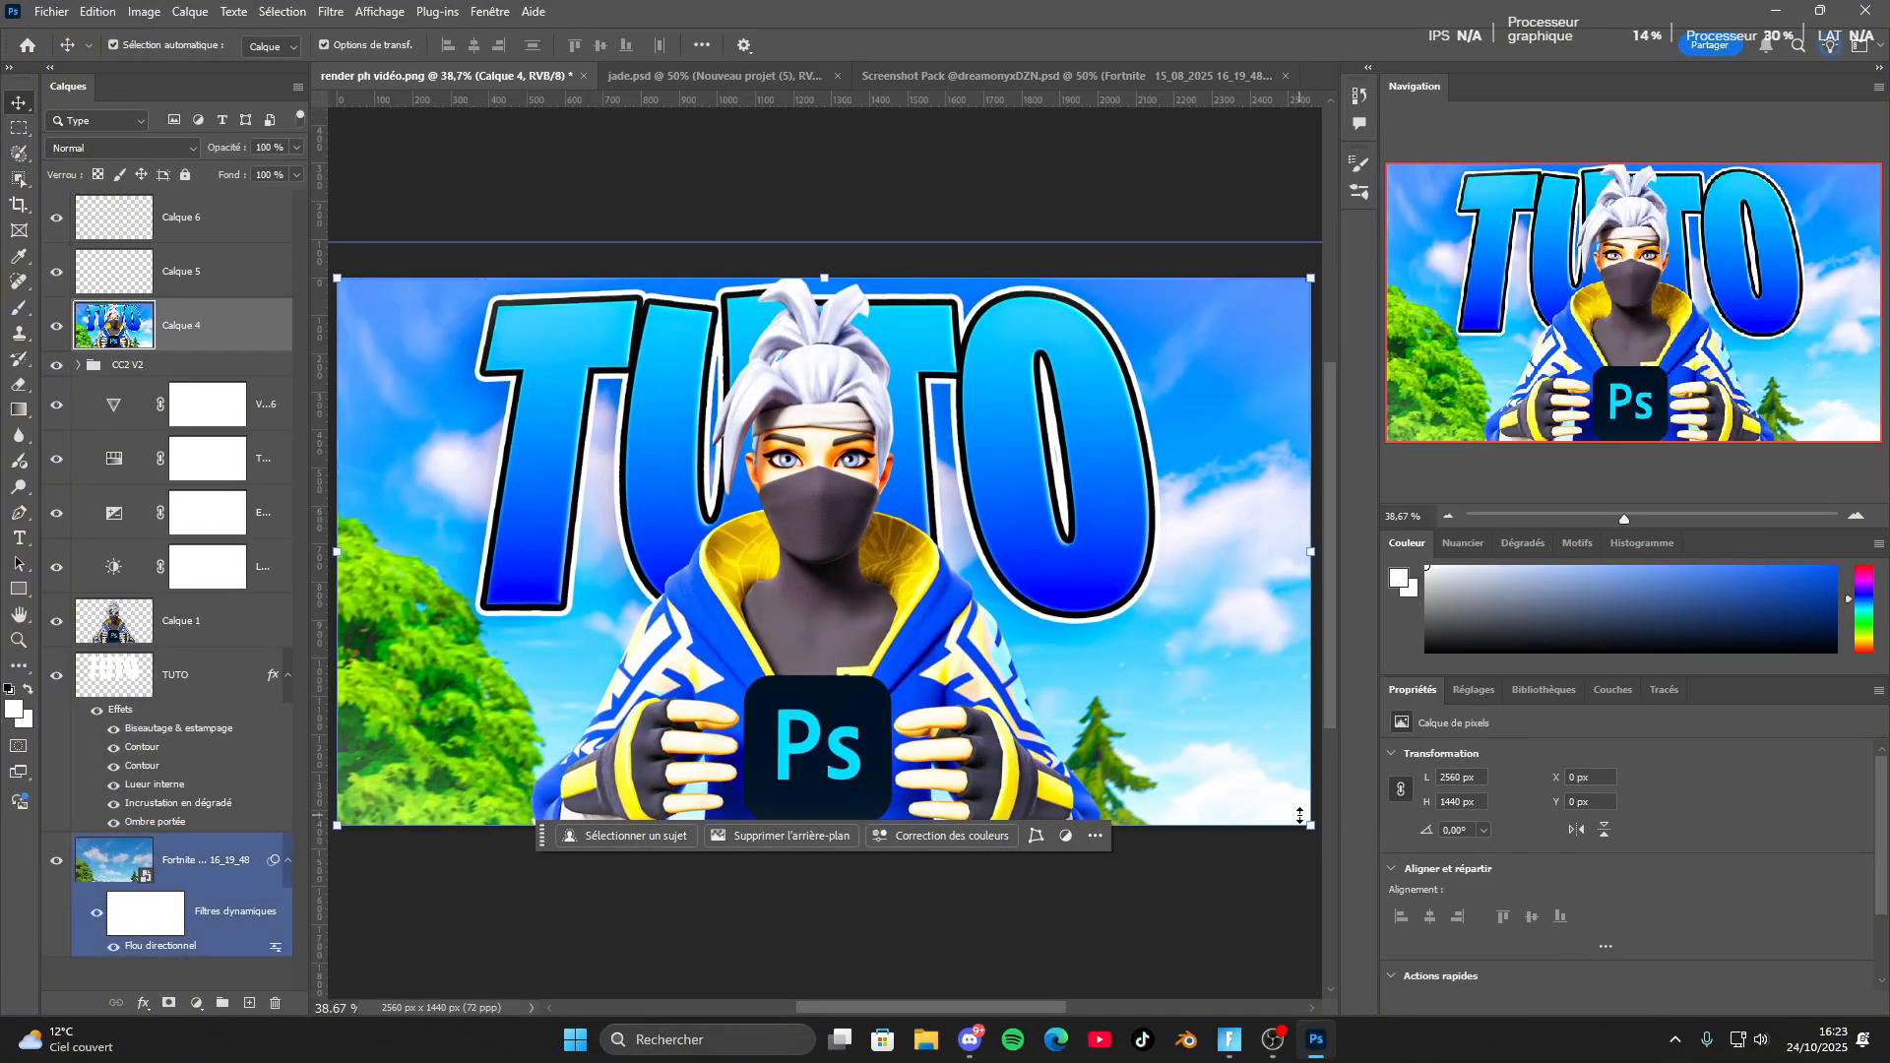
Hide and reshow the merged layer Calque 4 to compare the image before and after the Camera Raw correction.
click(56, 332)
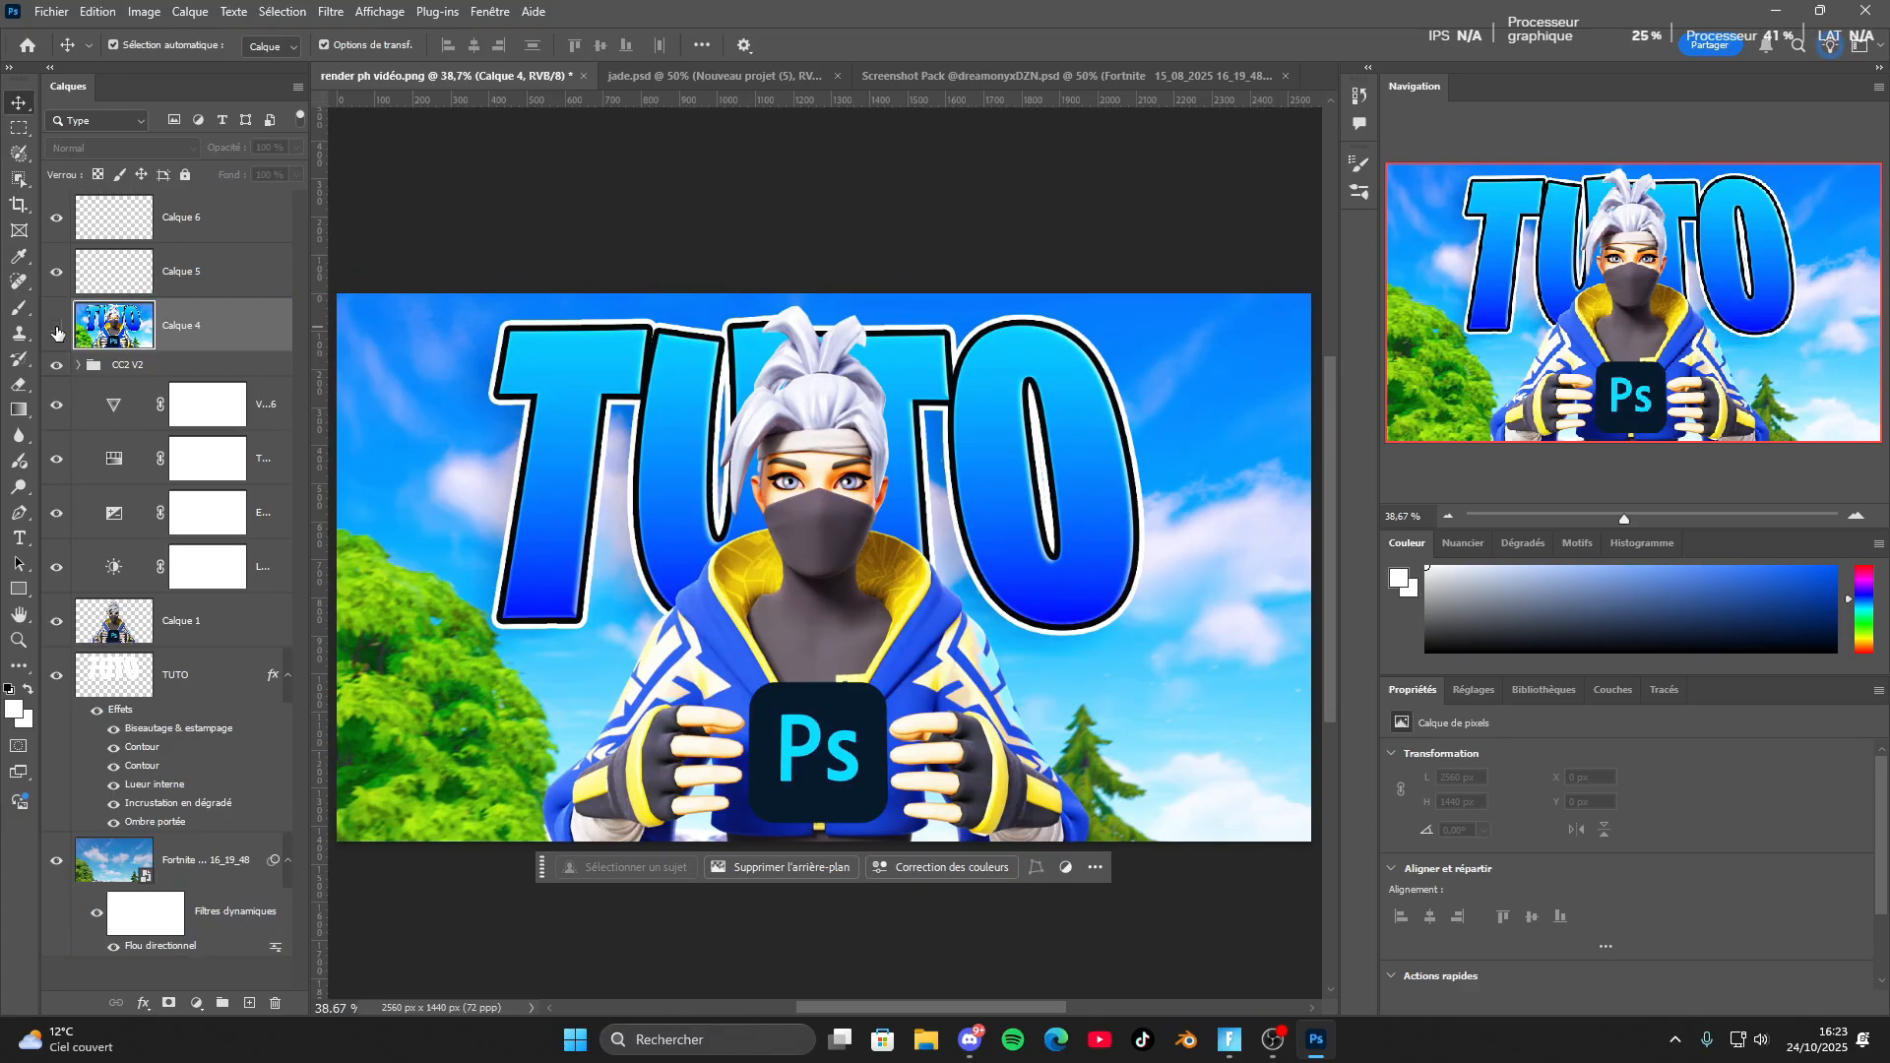
key(alt+bracketleft)
key(alt+bracketleft)
key(alt+bracketleft)
key(alt+bracketleft)
key(alt+bracketleft)
key(alt+bracketleft)
key(alt+bracketleft)
key(alt+bracketleft)
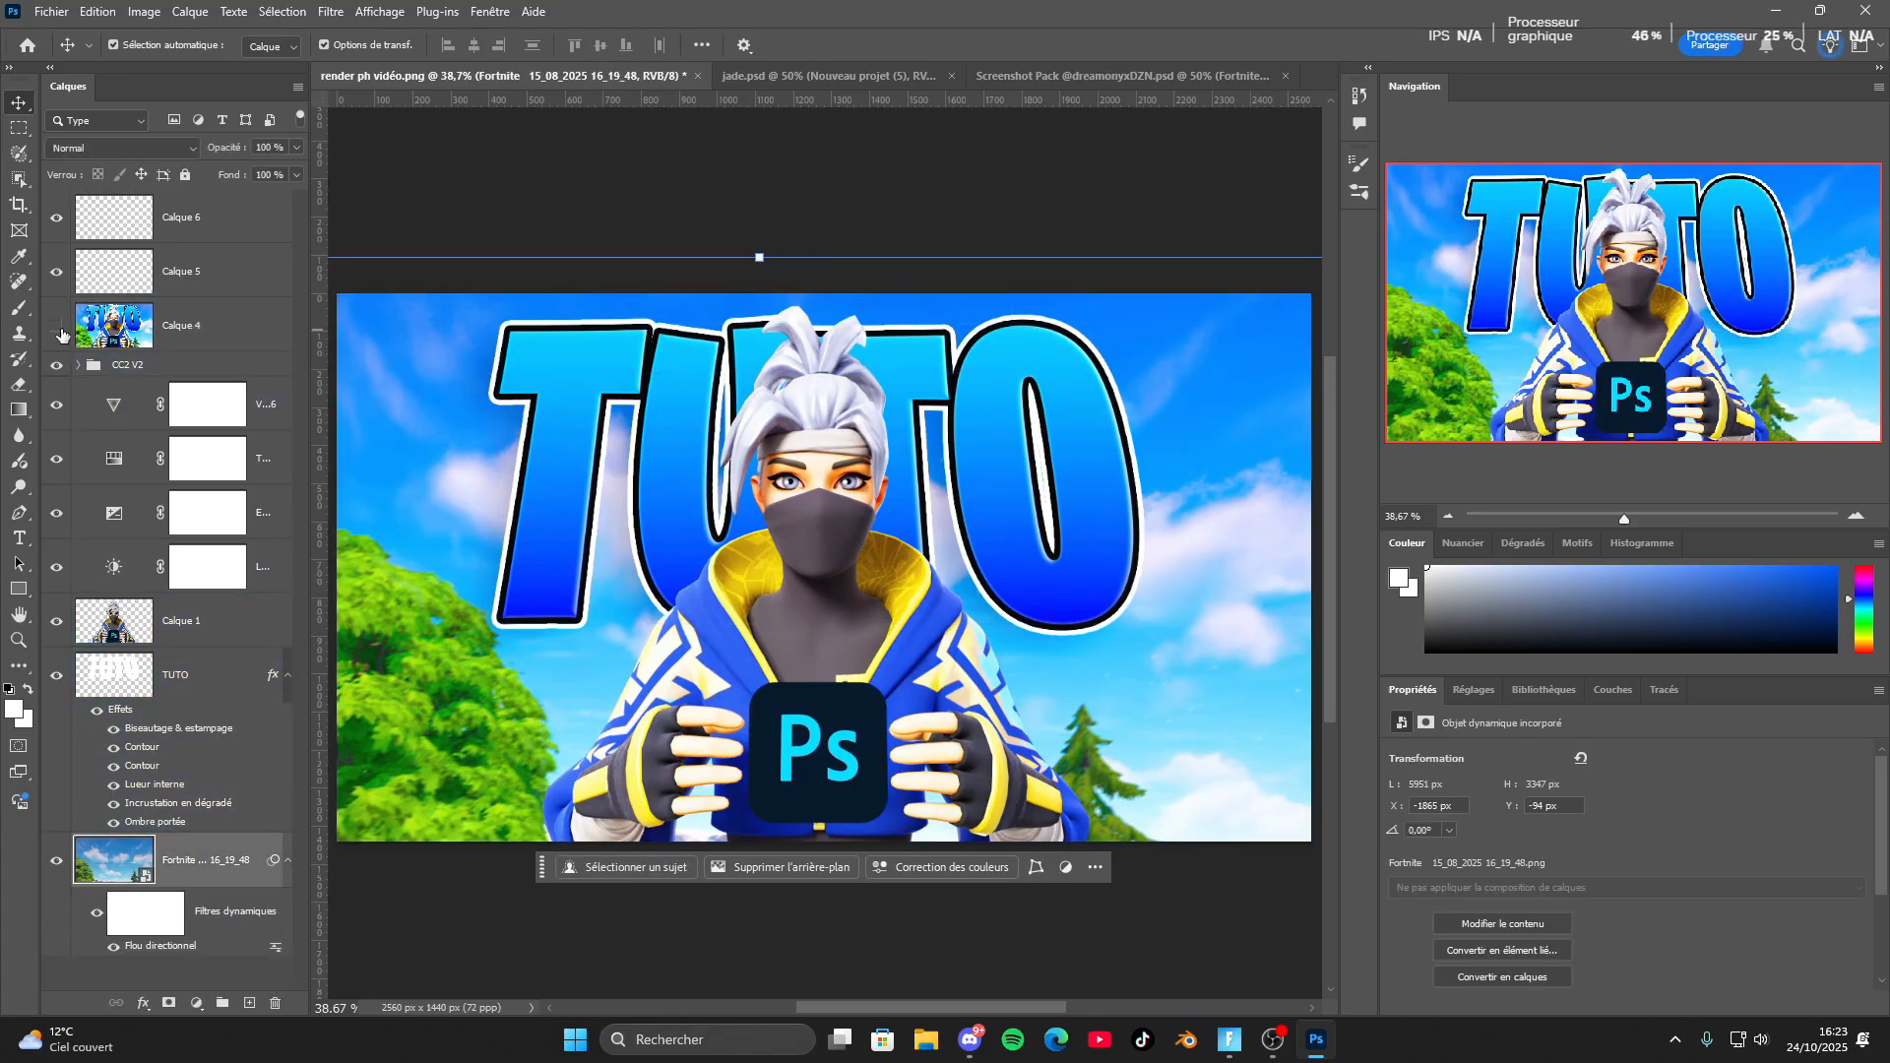
click(57, 328)
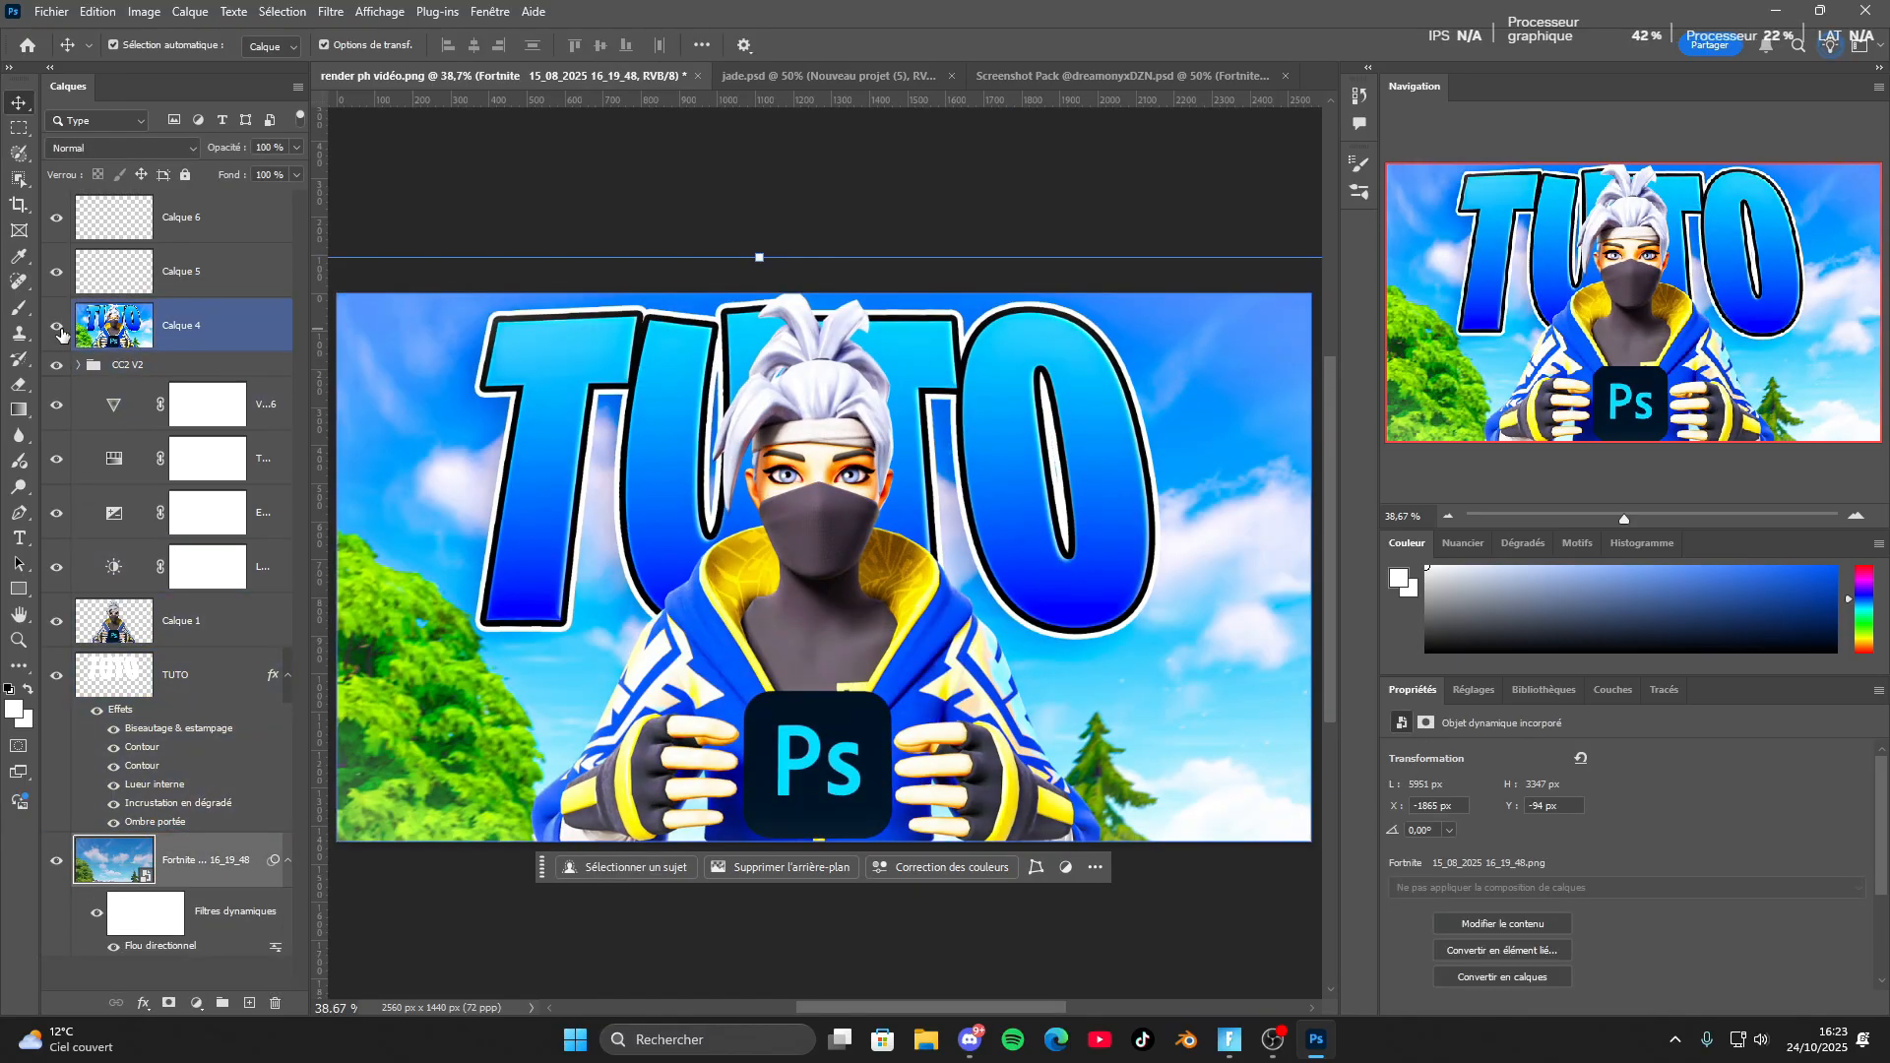
Paint a straight black band along the image's bottom edge on Calque 5 with a soft brush of about 607 px.
click(148, 272)
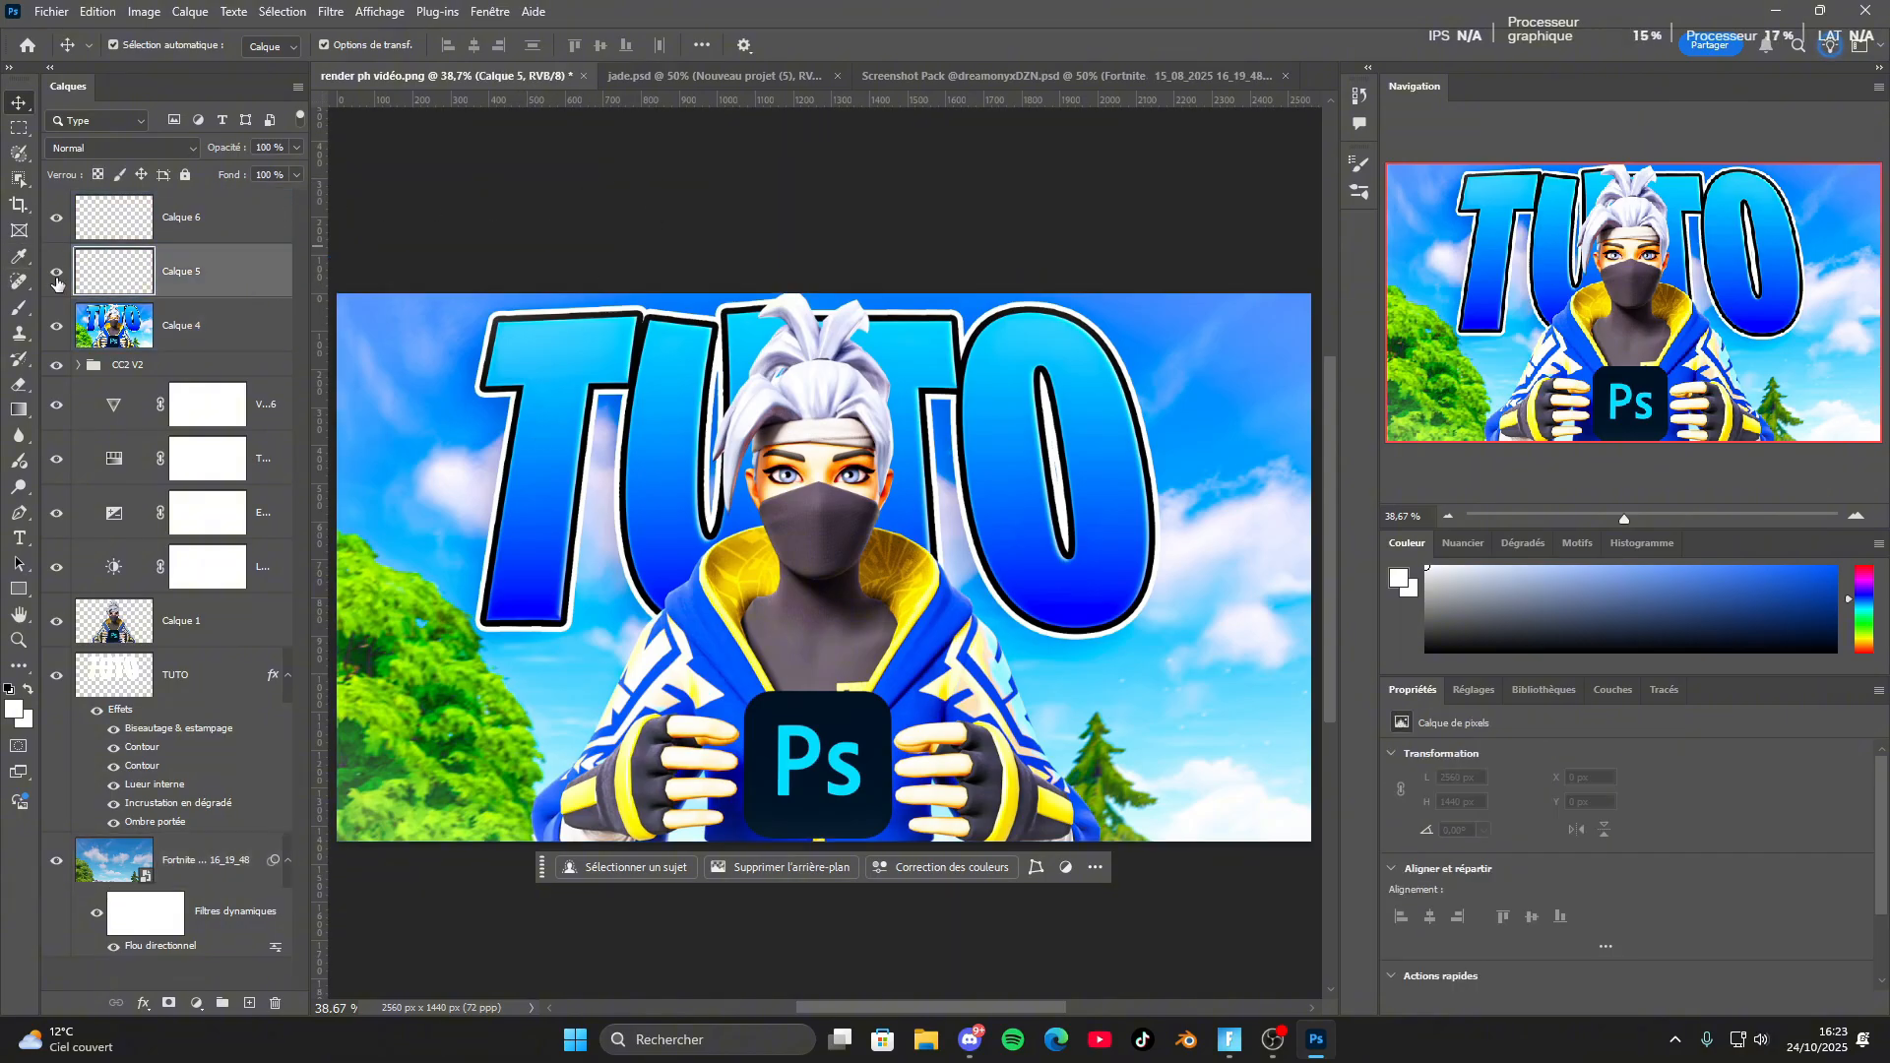
click(19, 306)
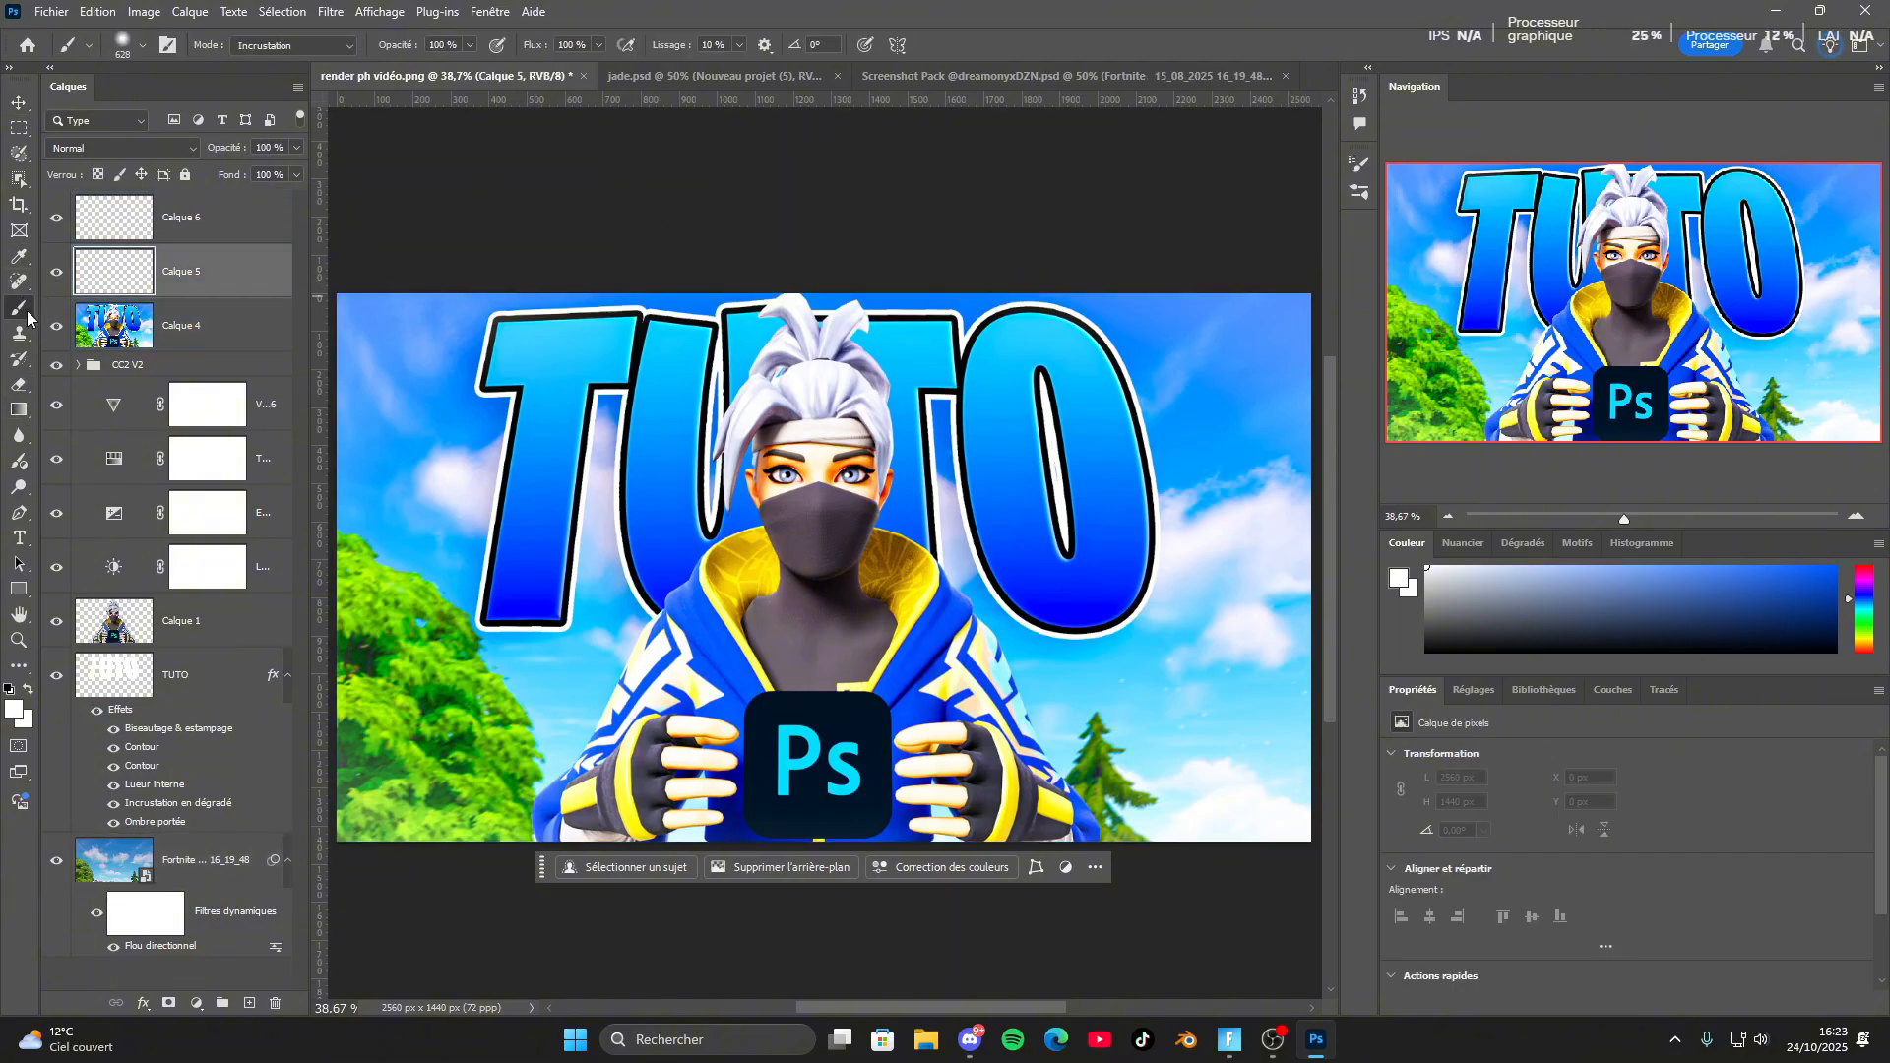
click(1441, 625)
click(1428, 650)
mouse_move(527, 469)
mouse_down()
mouse_move(571, 470)
mouse_move(557, 478)
mouse_up()
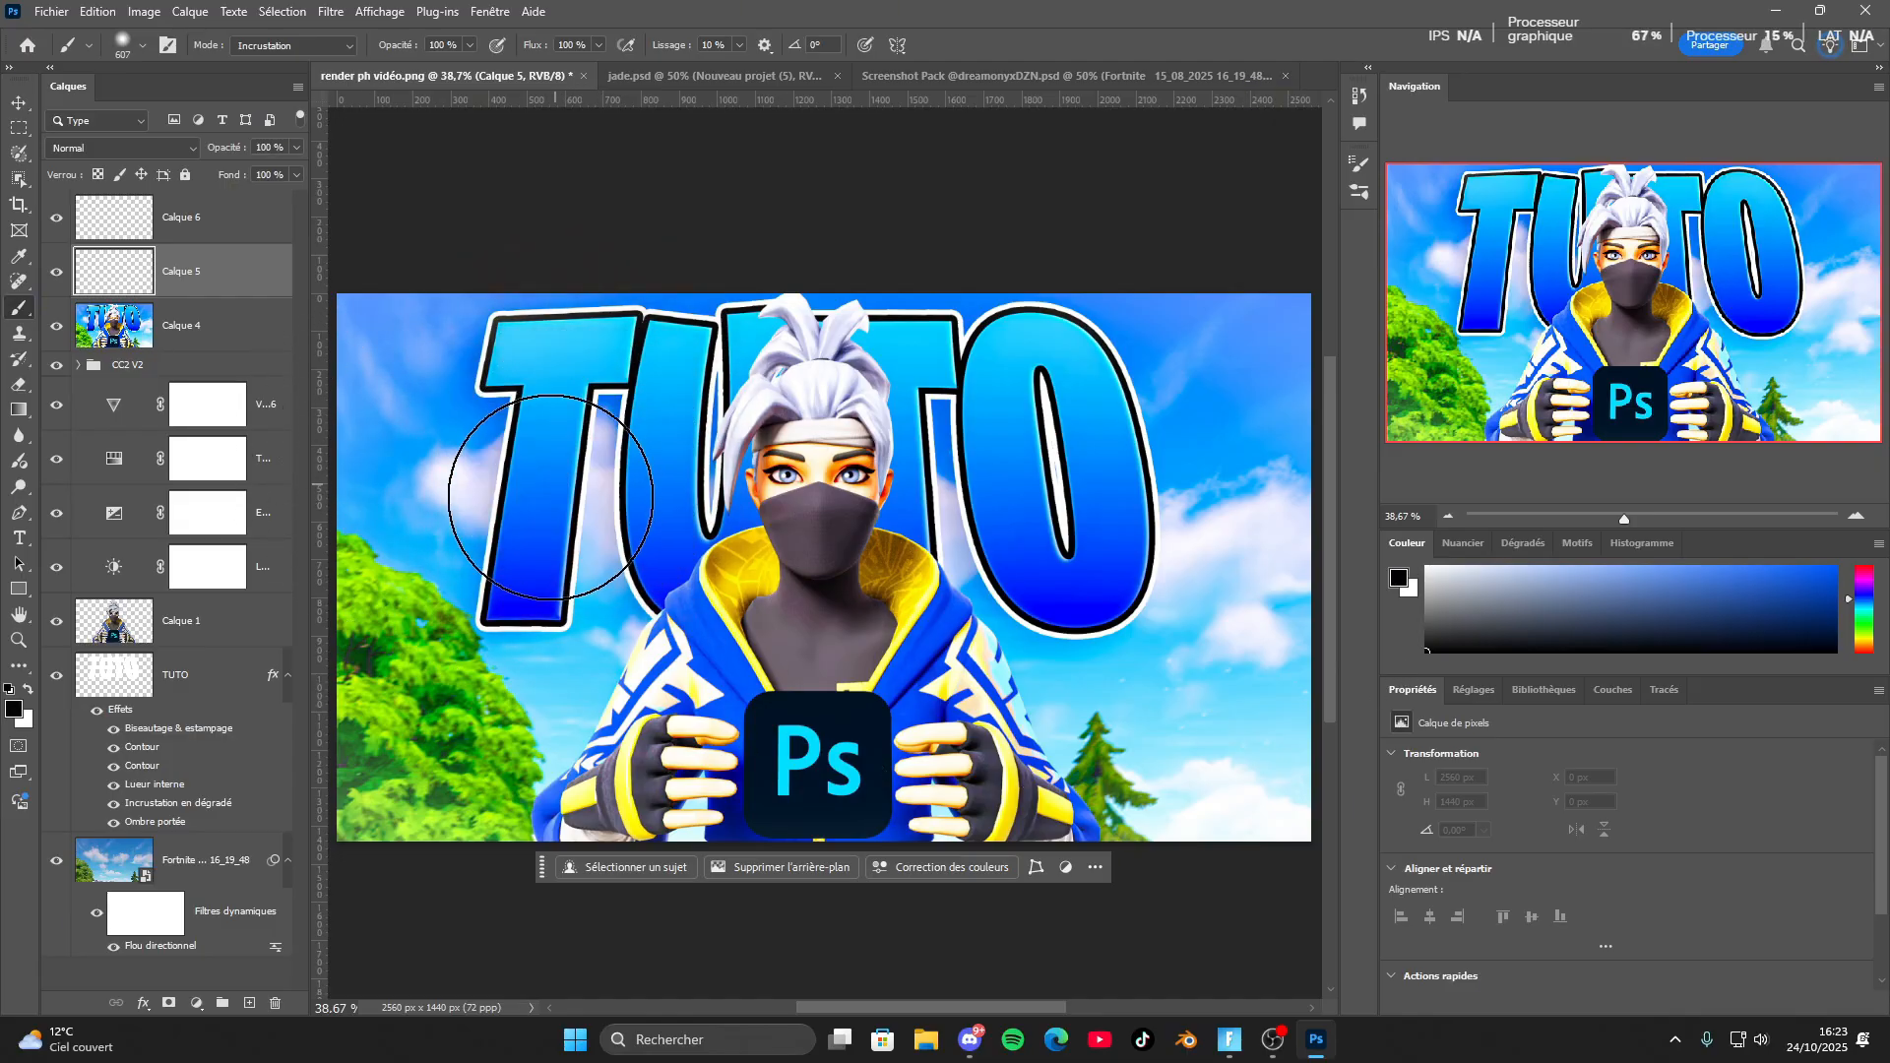
click(377, 766)
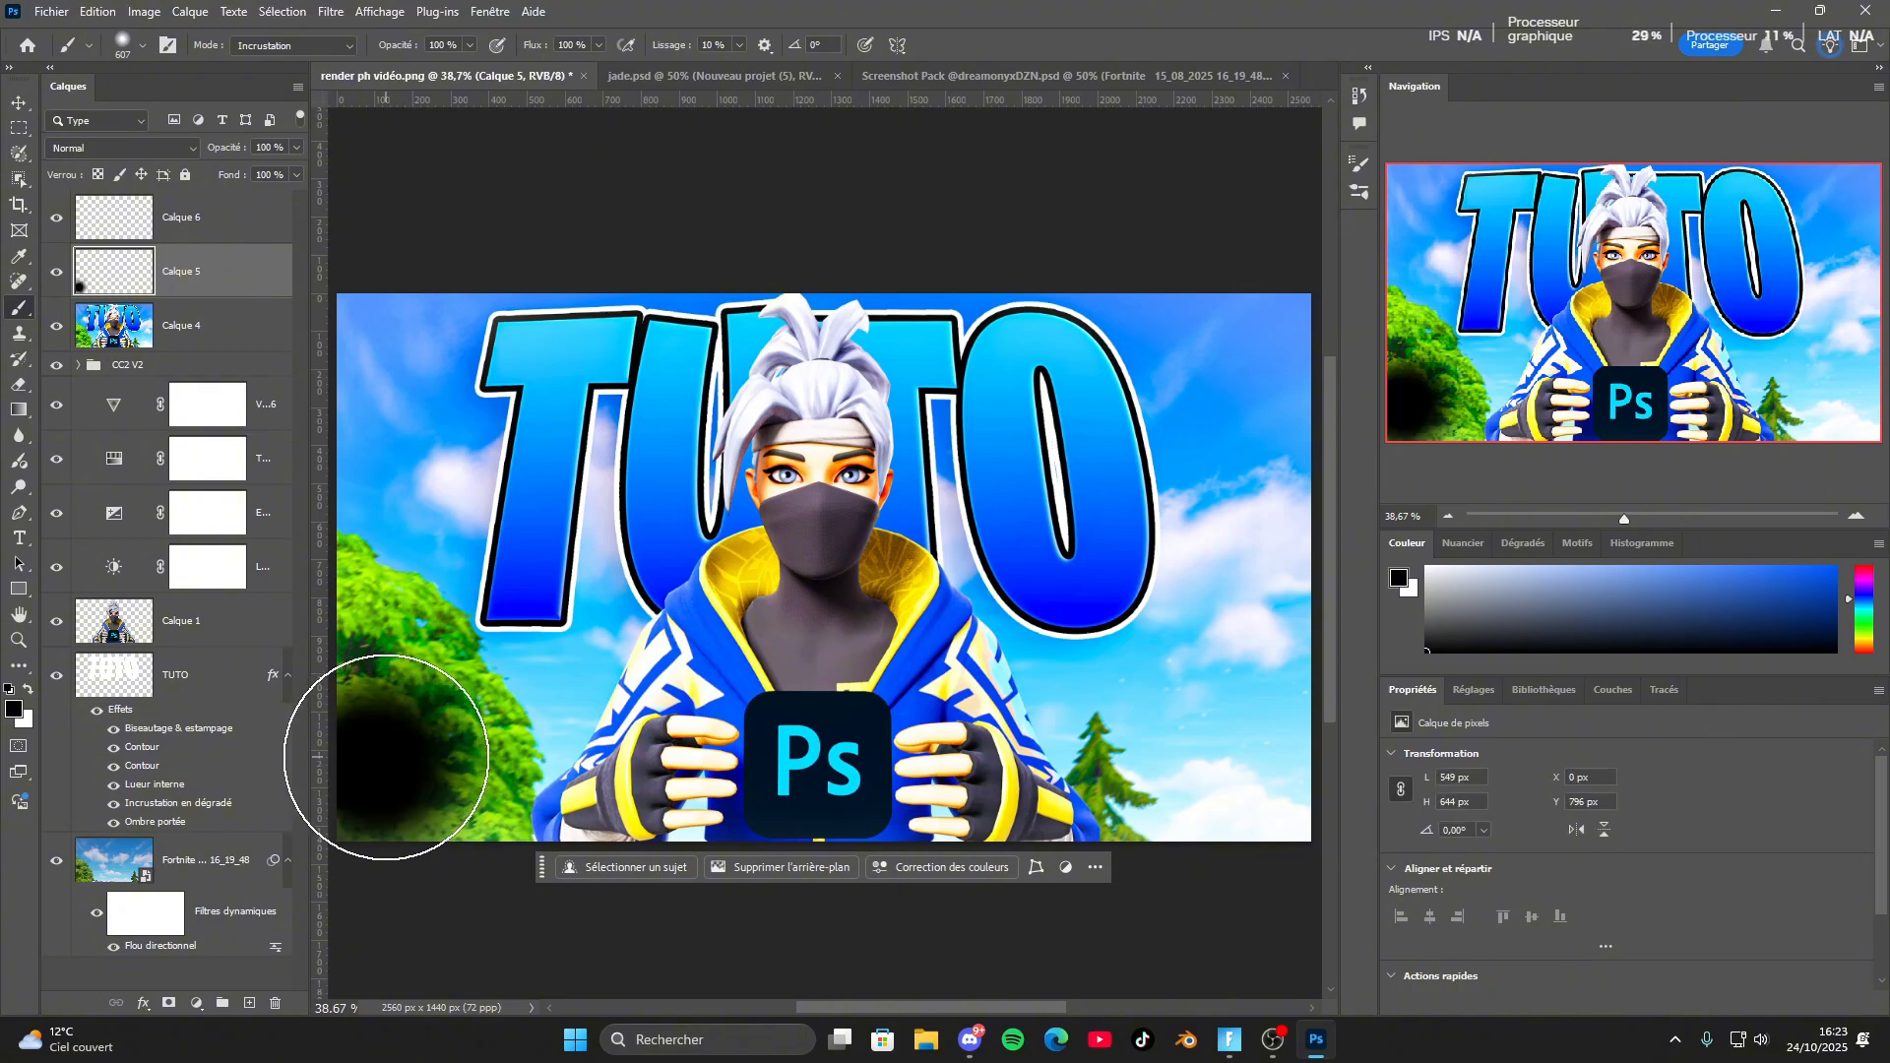
shift+click(1280, 788)
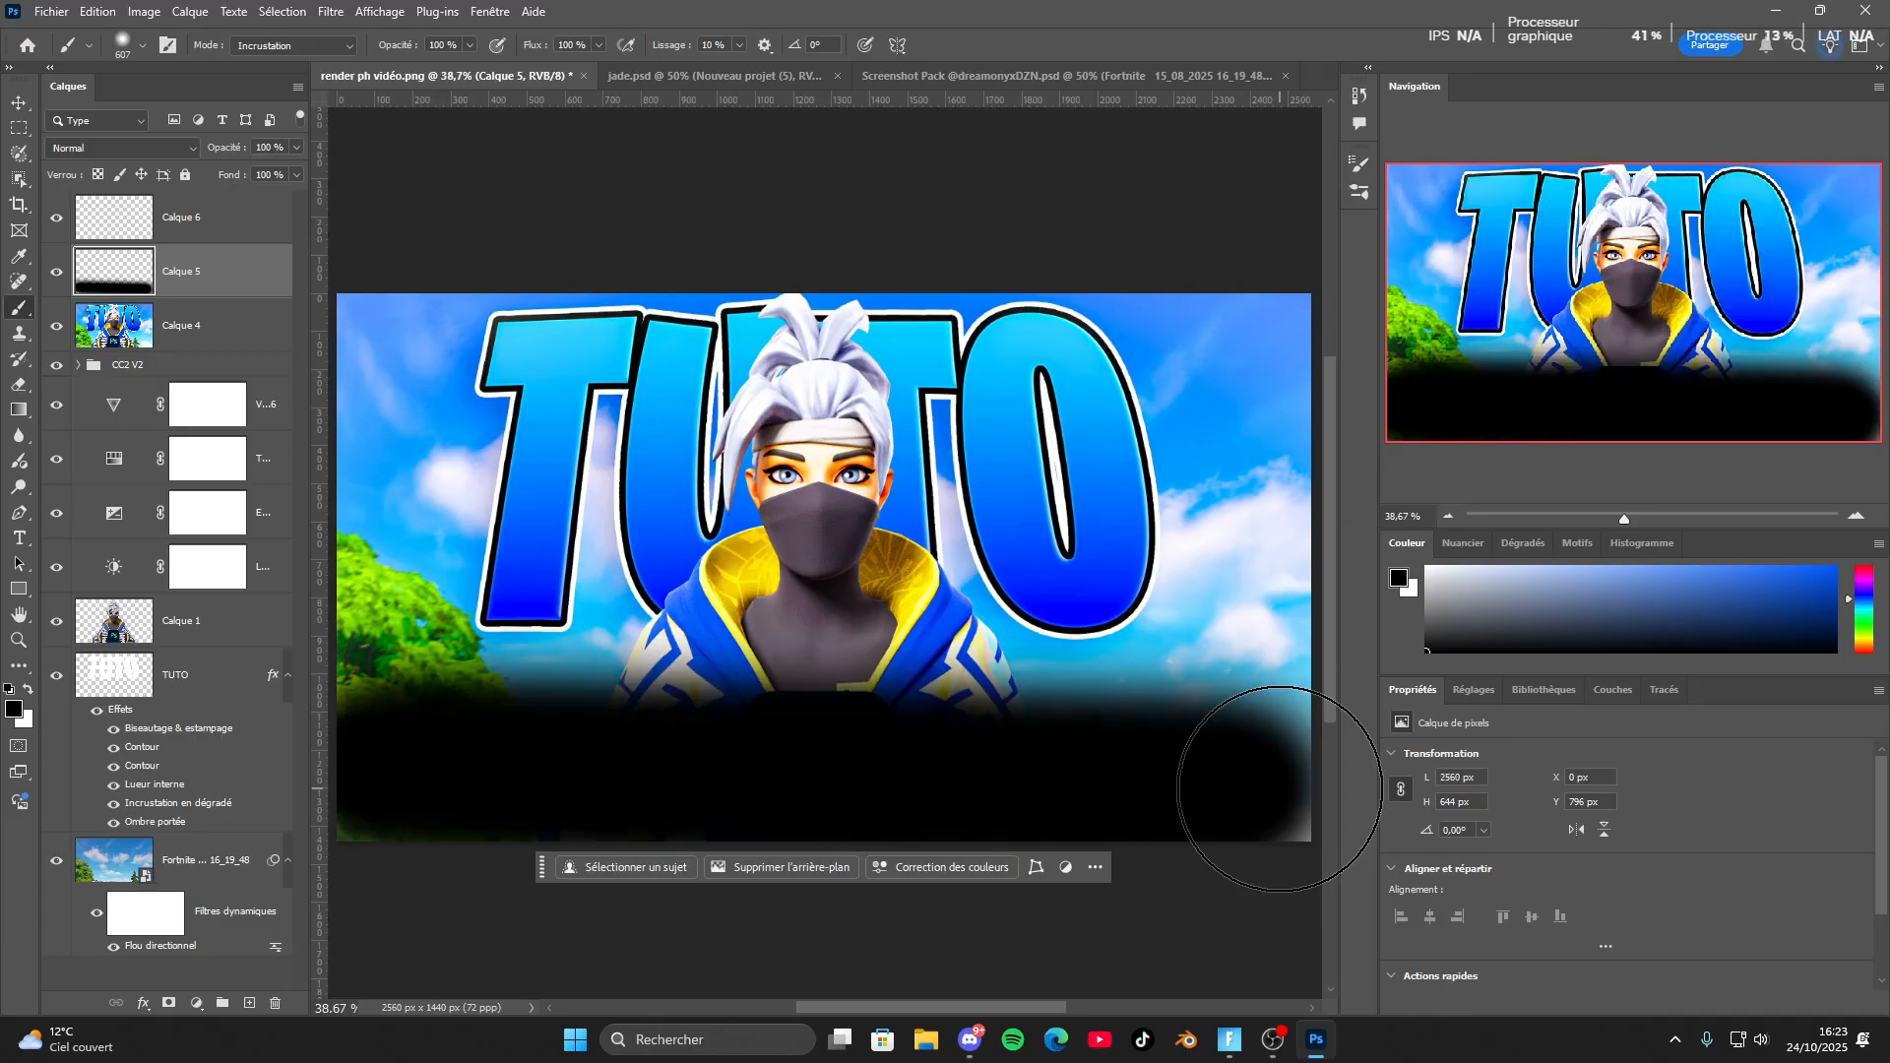
Set Calque 5's blend mode to Incrustation with 51% fill and 55% opacity, and check the layer's effect.
click(126, 150)
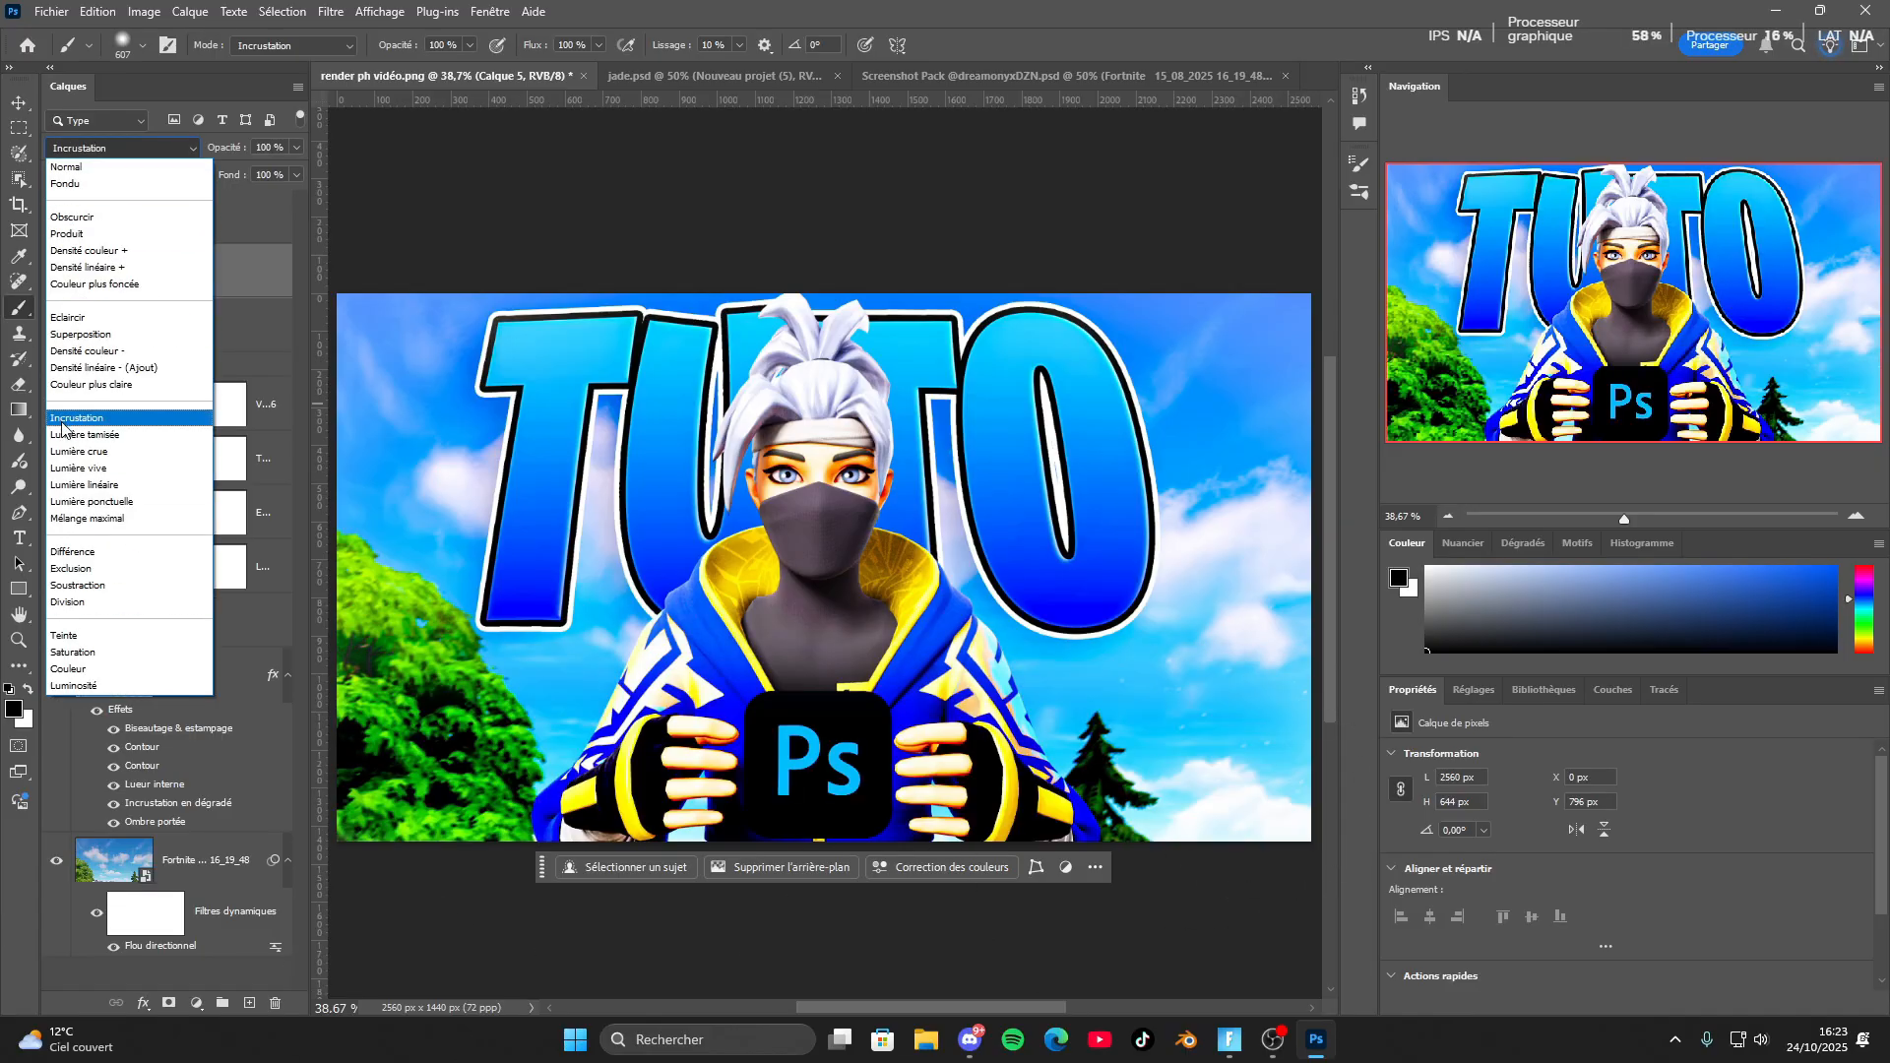
click(61, 424)
drag(297, 175, 277, 192)
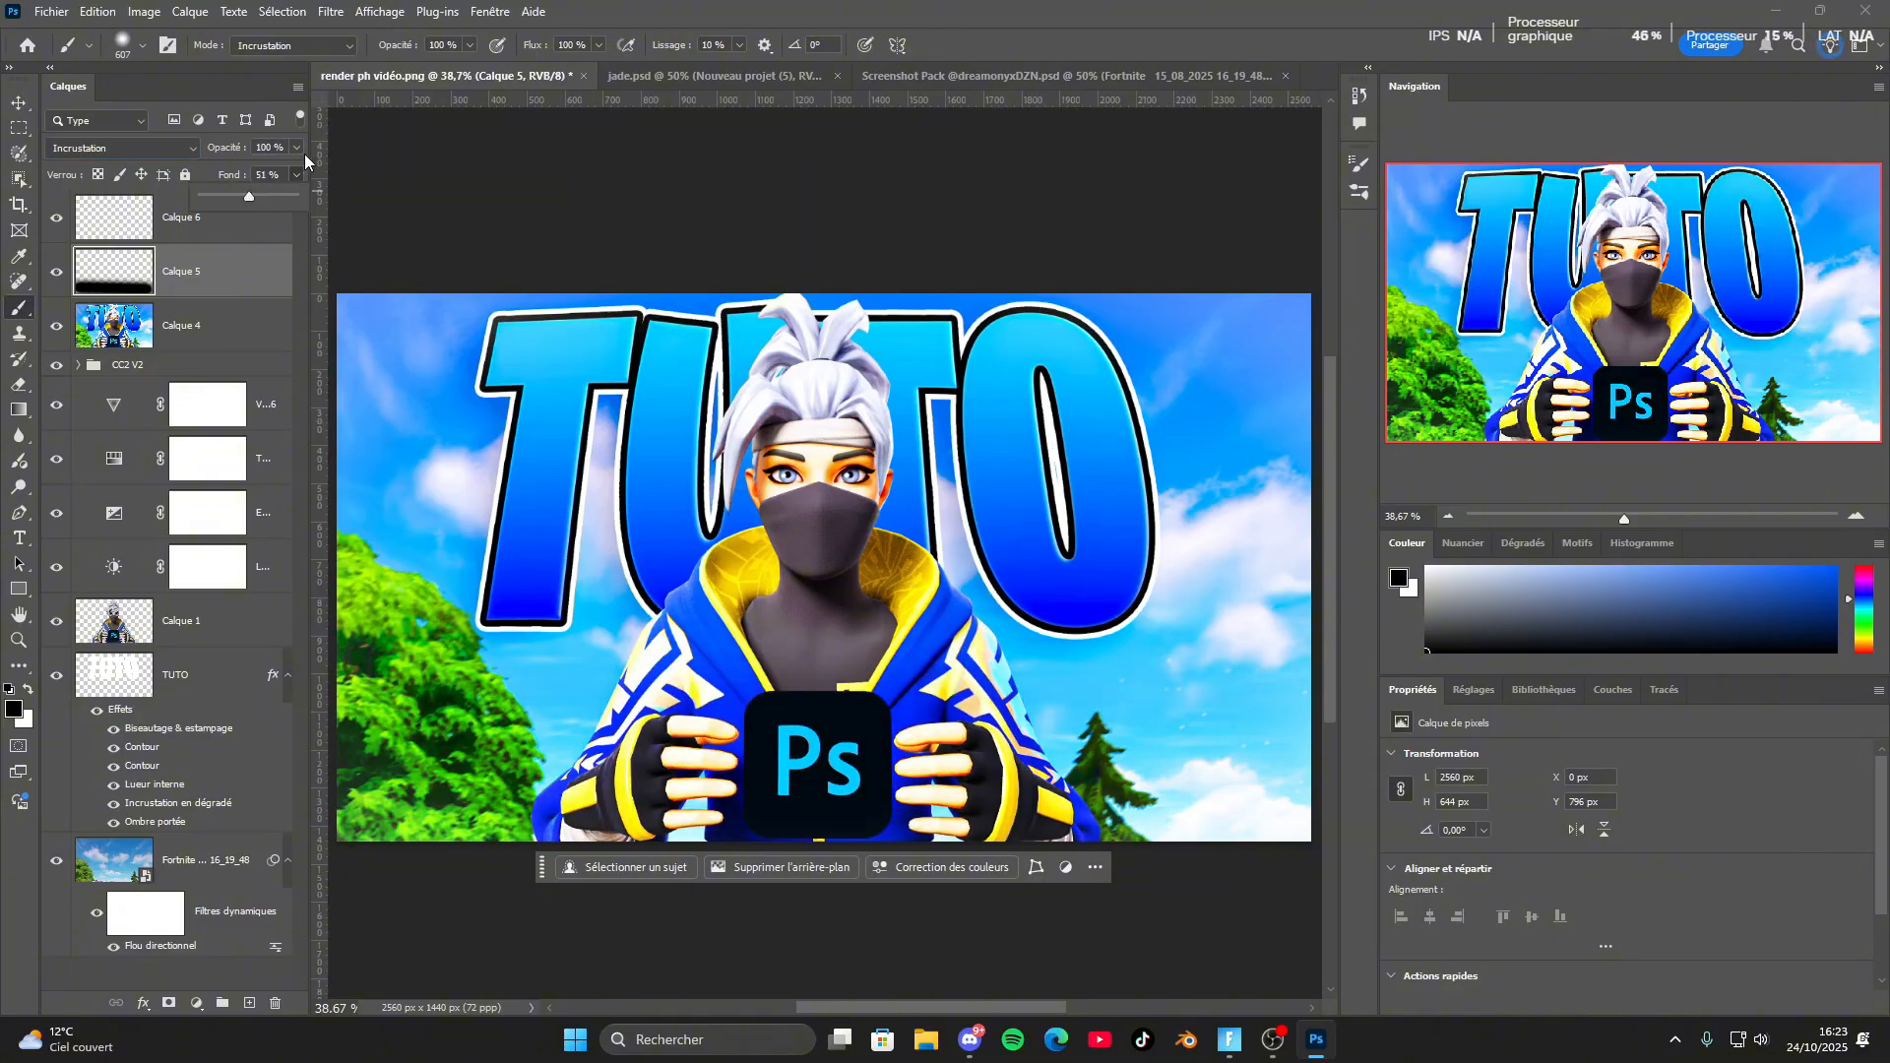
click(299, 148)
drag(254, 184, 274, 173)
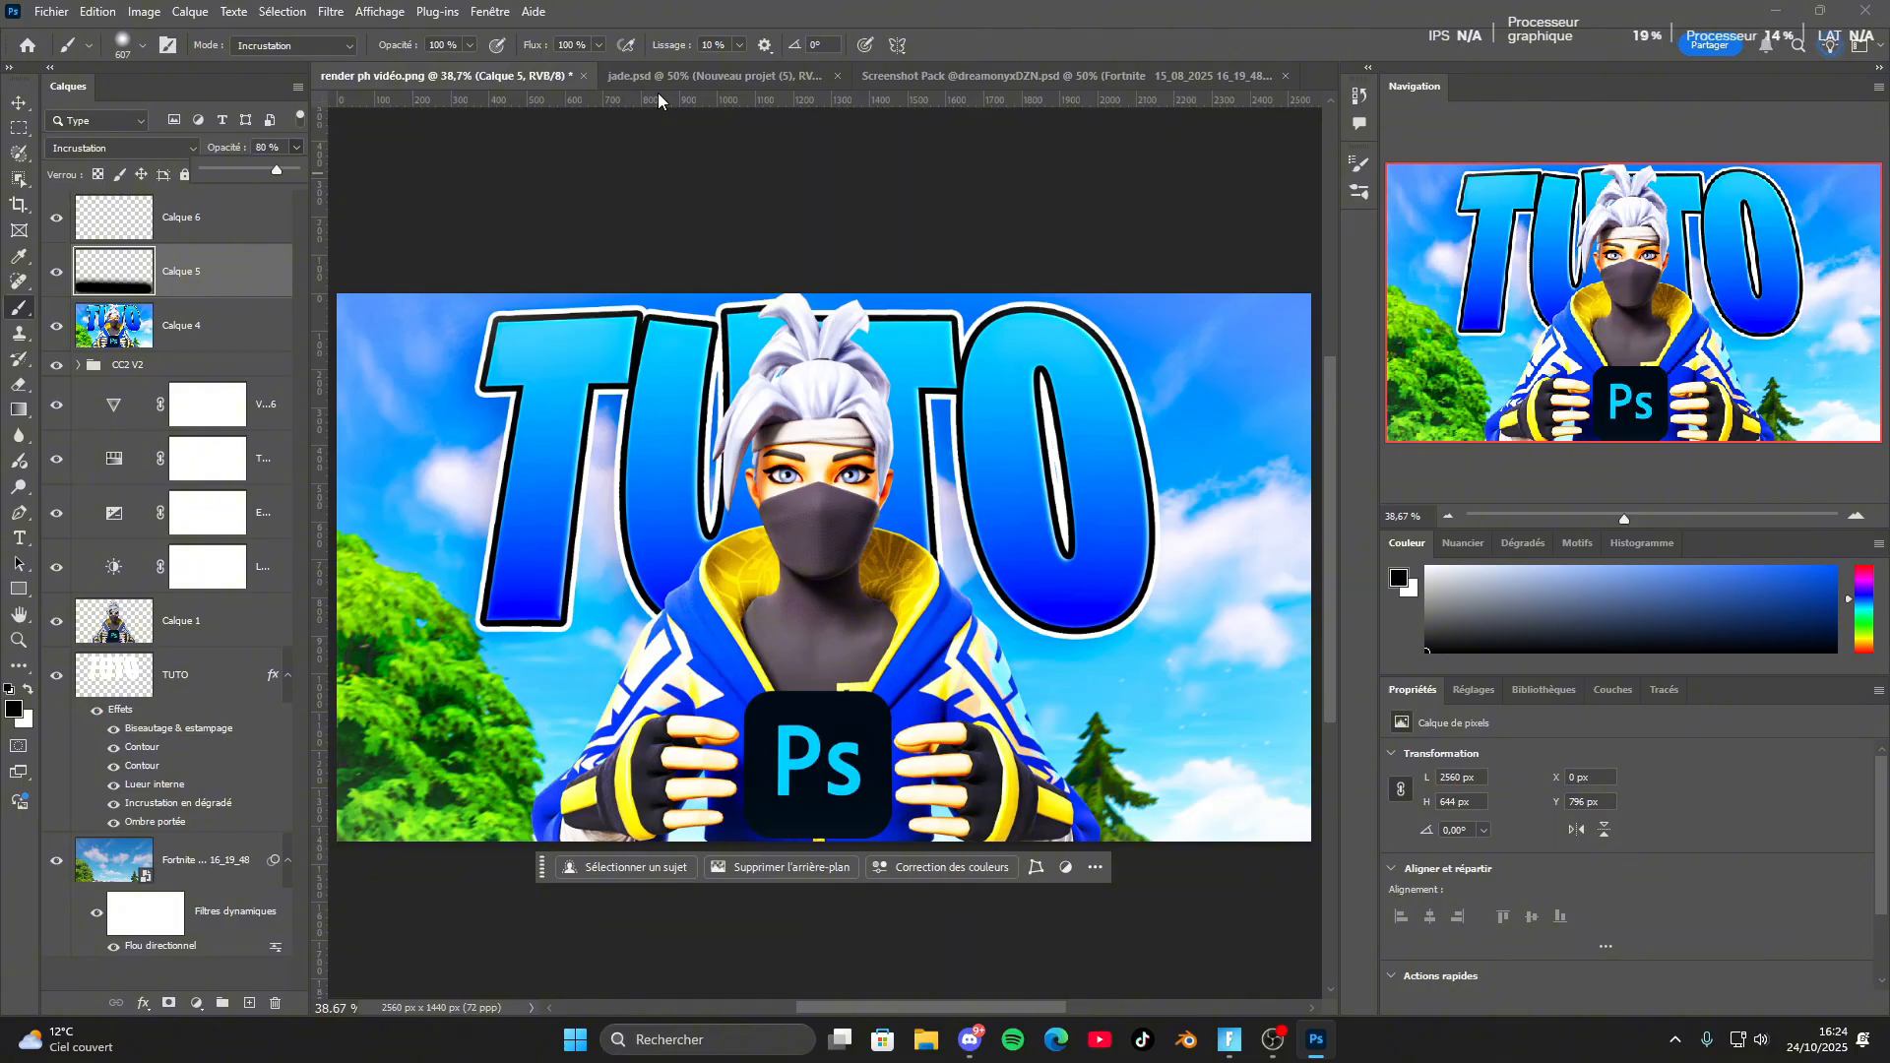
drag(276, 173, 269, 179)
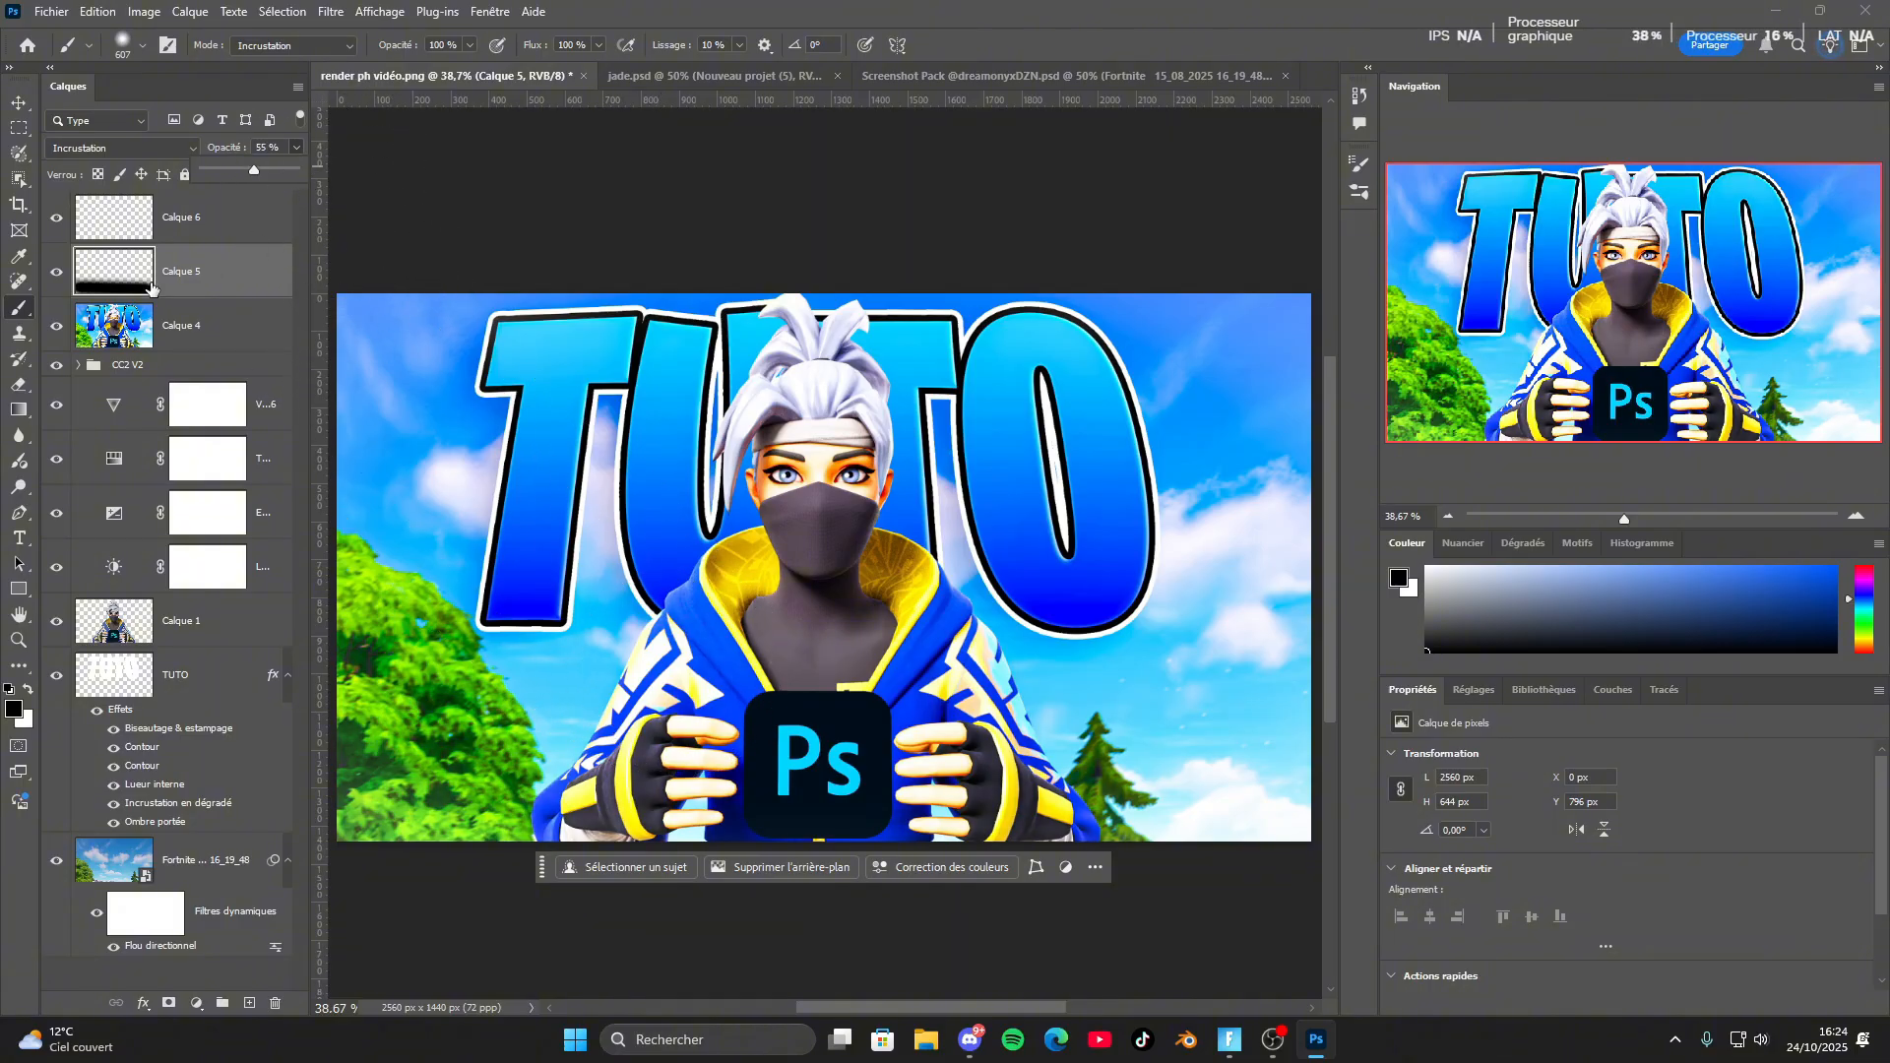
click(62, 273)
click(56, 272)
Paint a soft black spot in each of the image's four corners on Calque 6 with a brush of about 530 px.
click(197, 217)
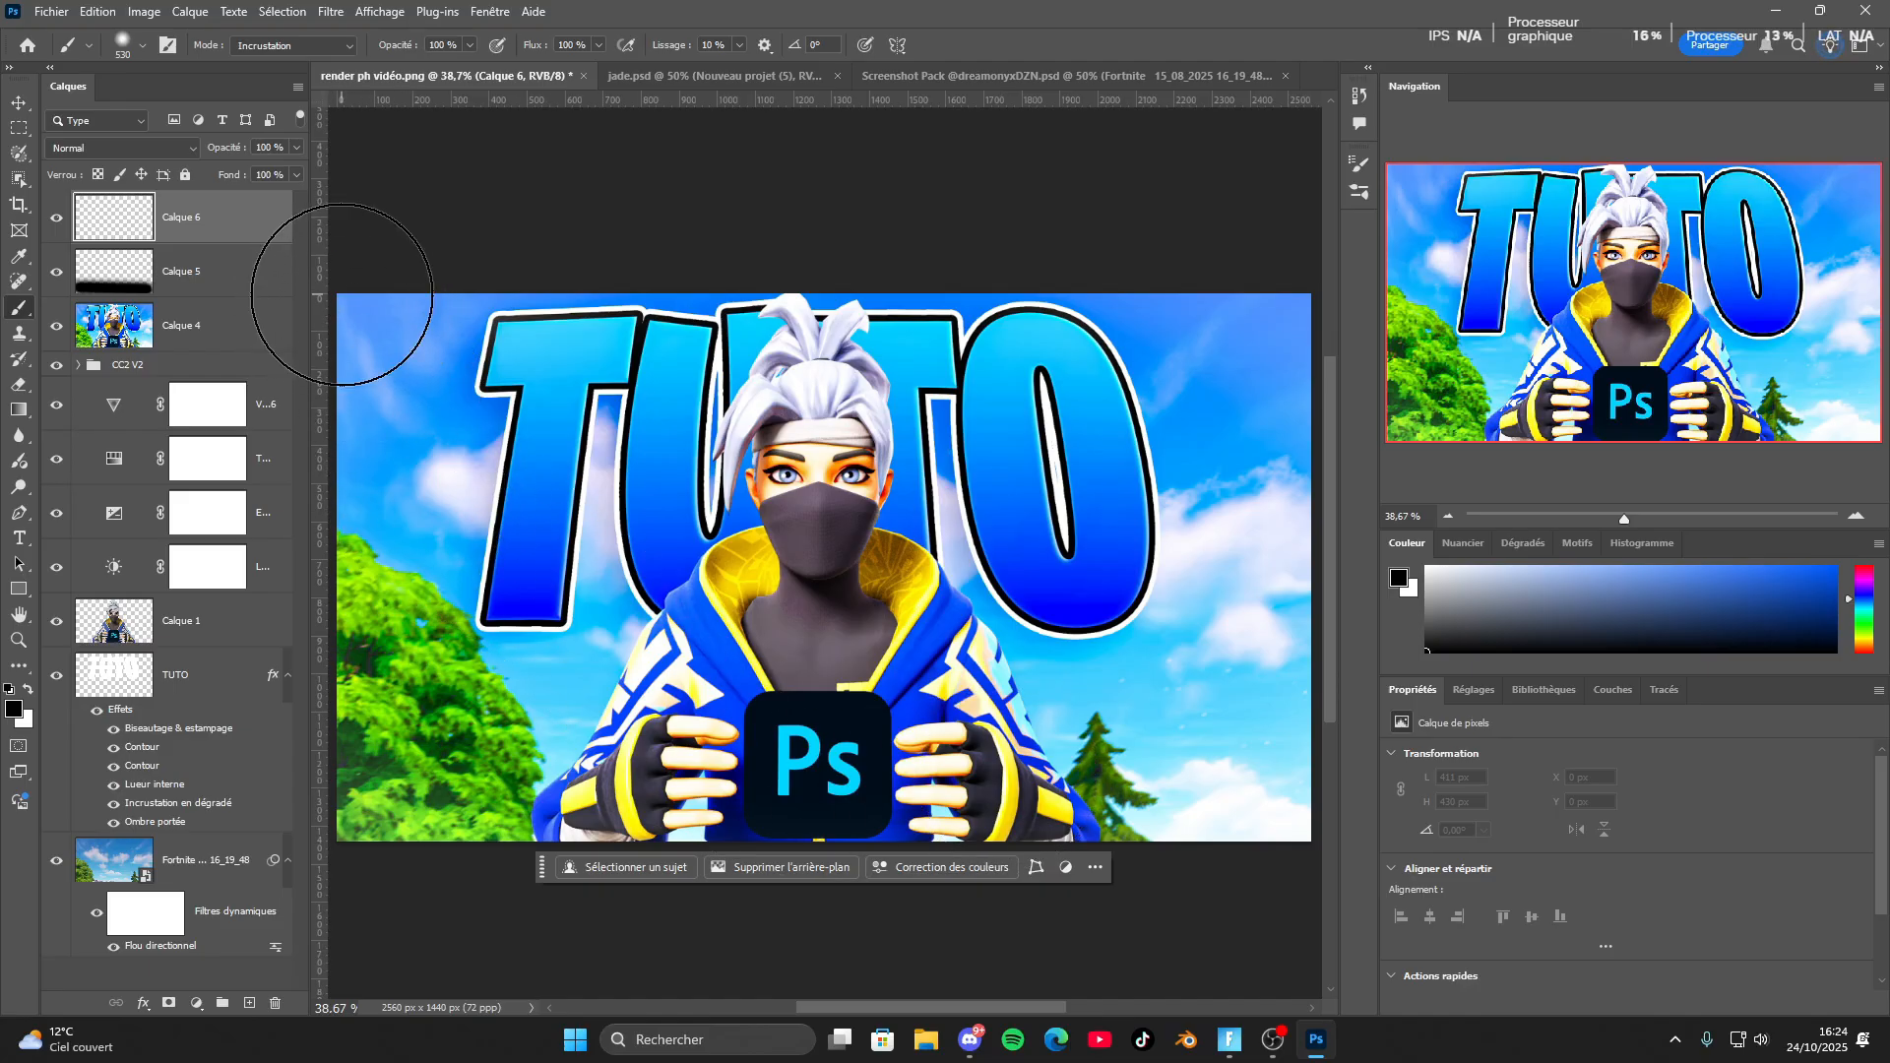
click(374, 325)
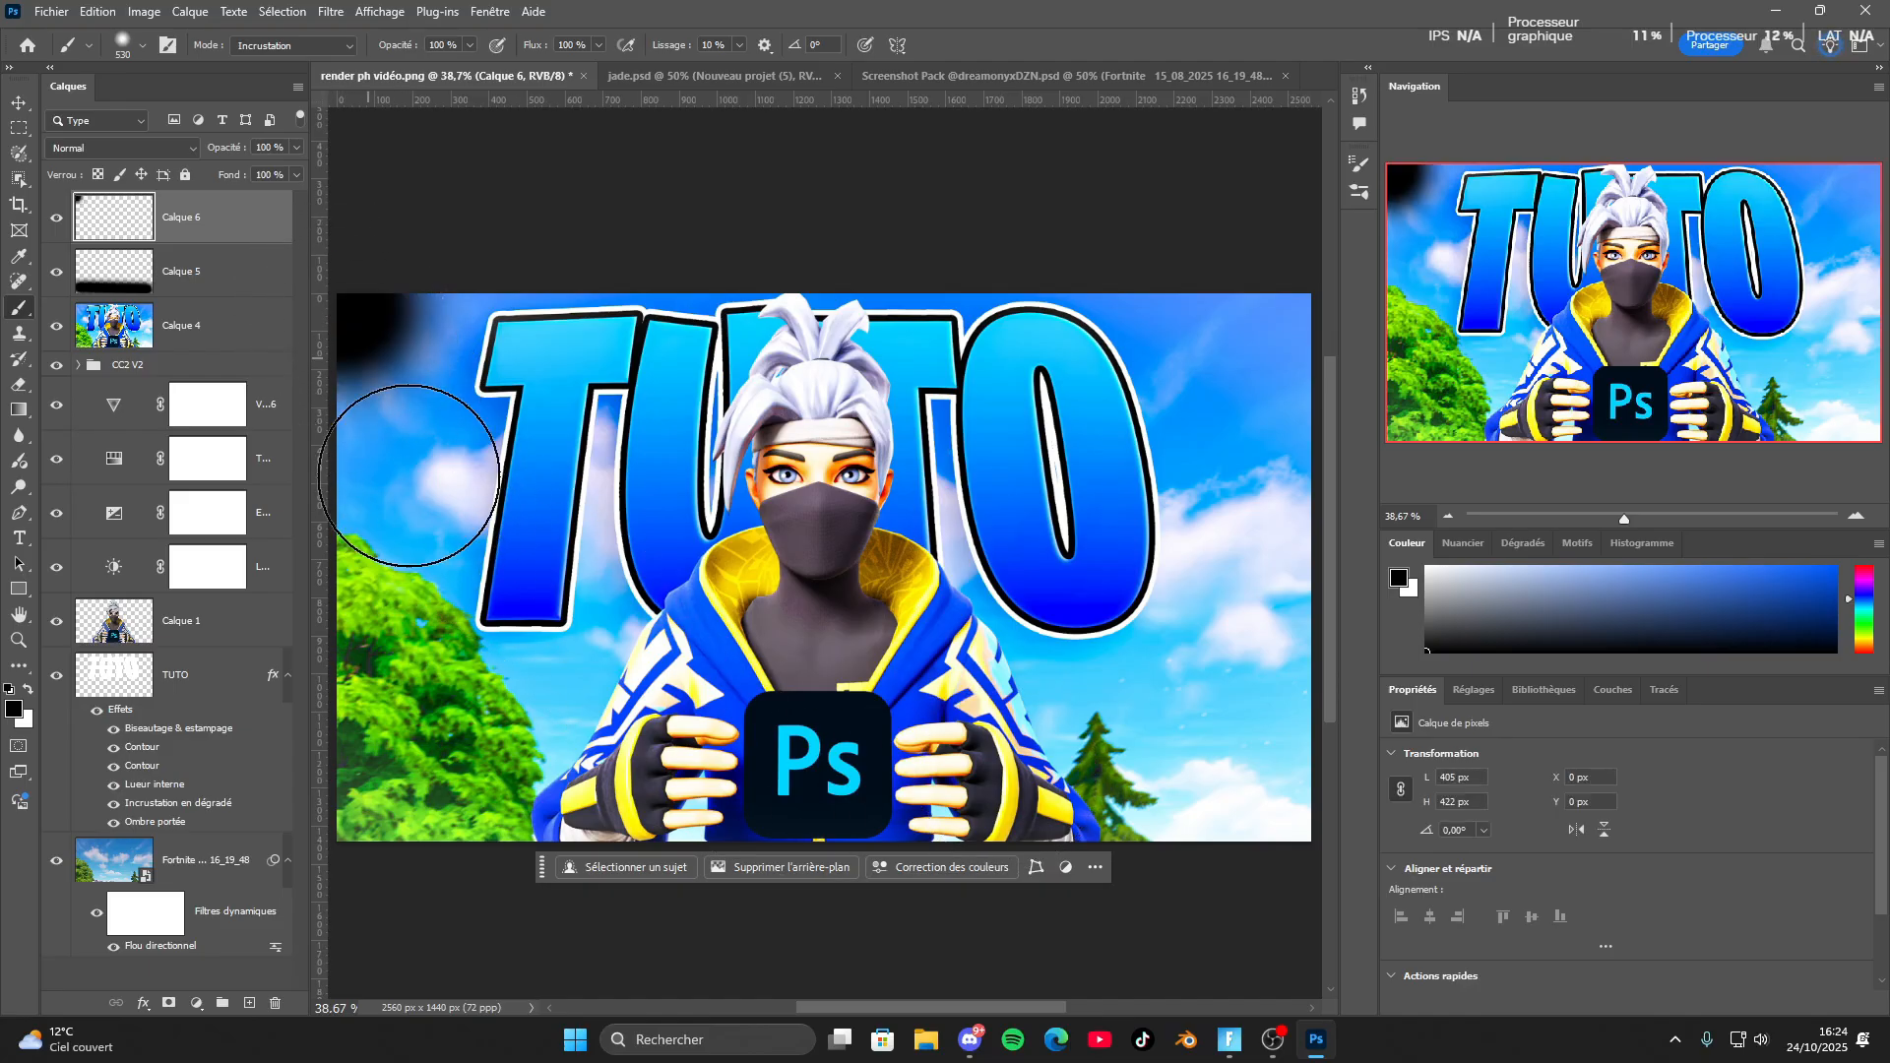
click(335, 842)
scroll(1083, 788, down, 3)
click(1287, 697)
scroll(1309, 591, up, 3)
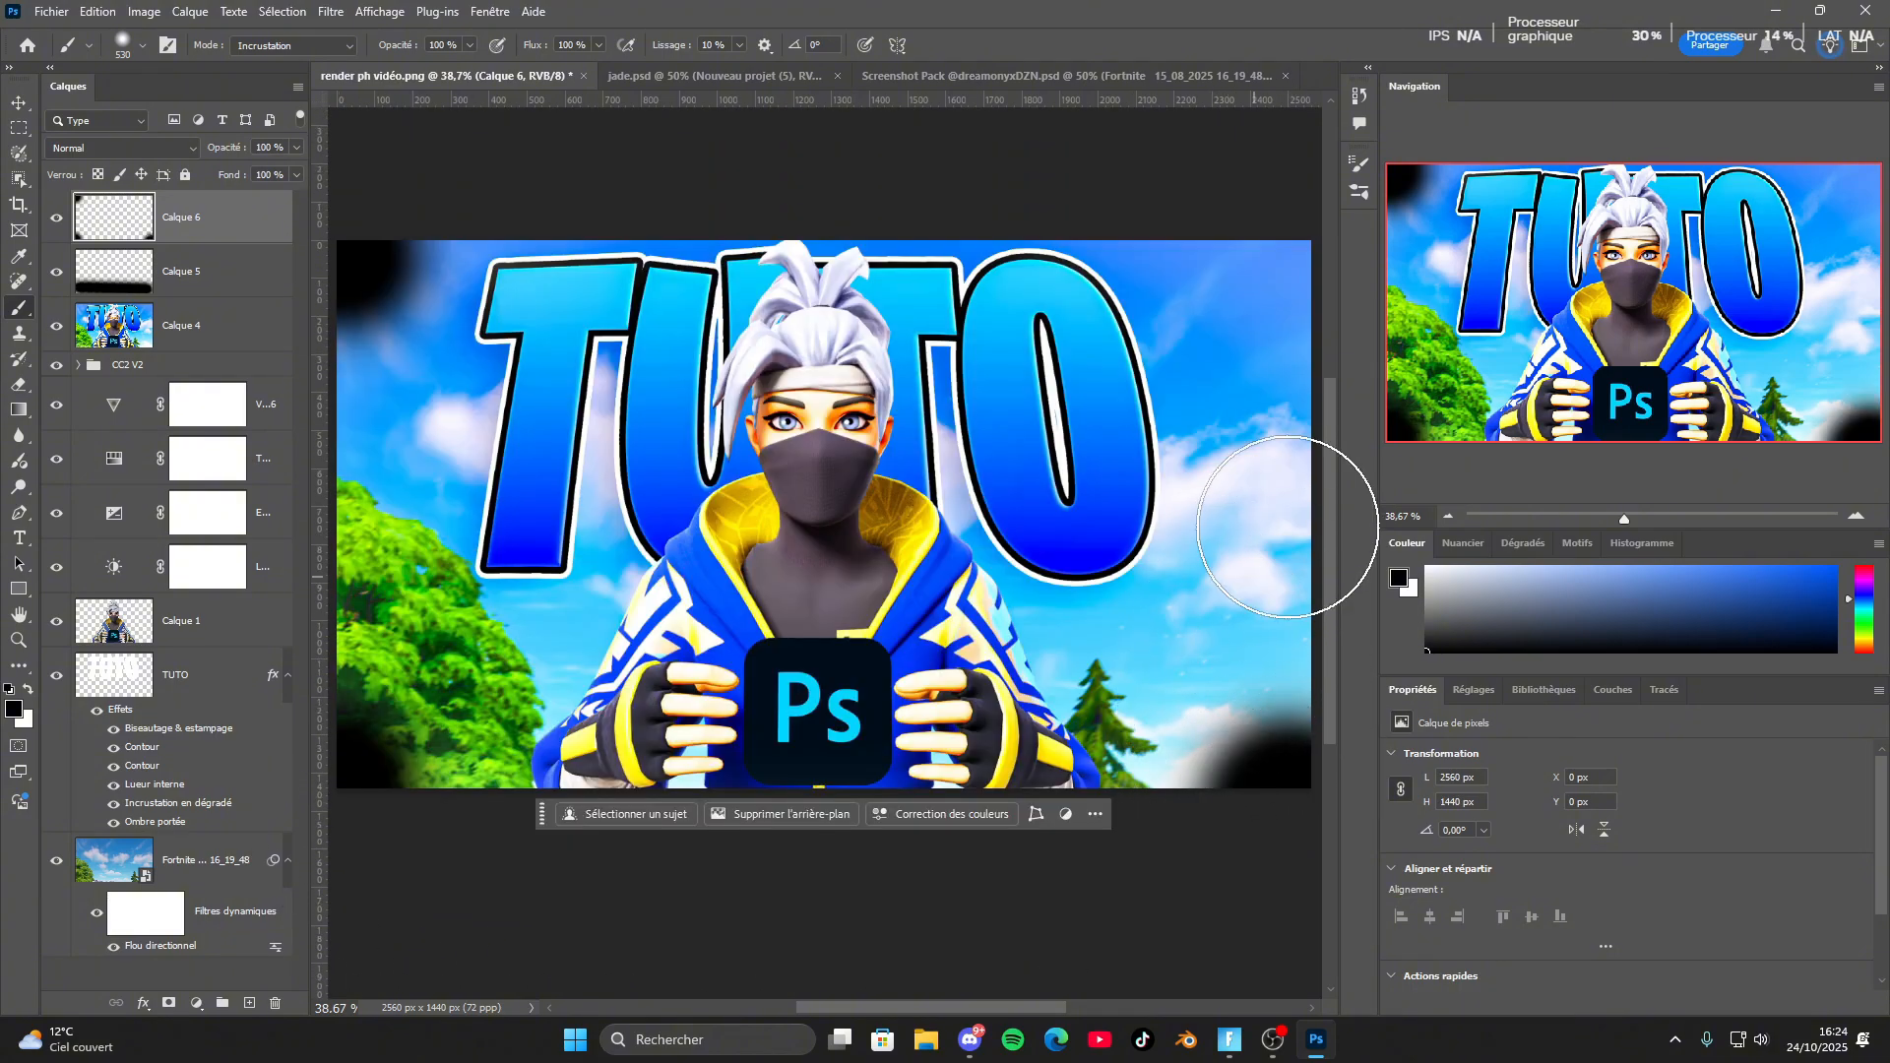
click(1282, 343)
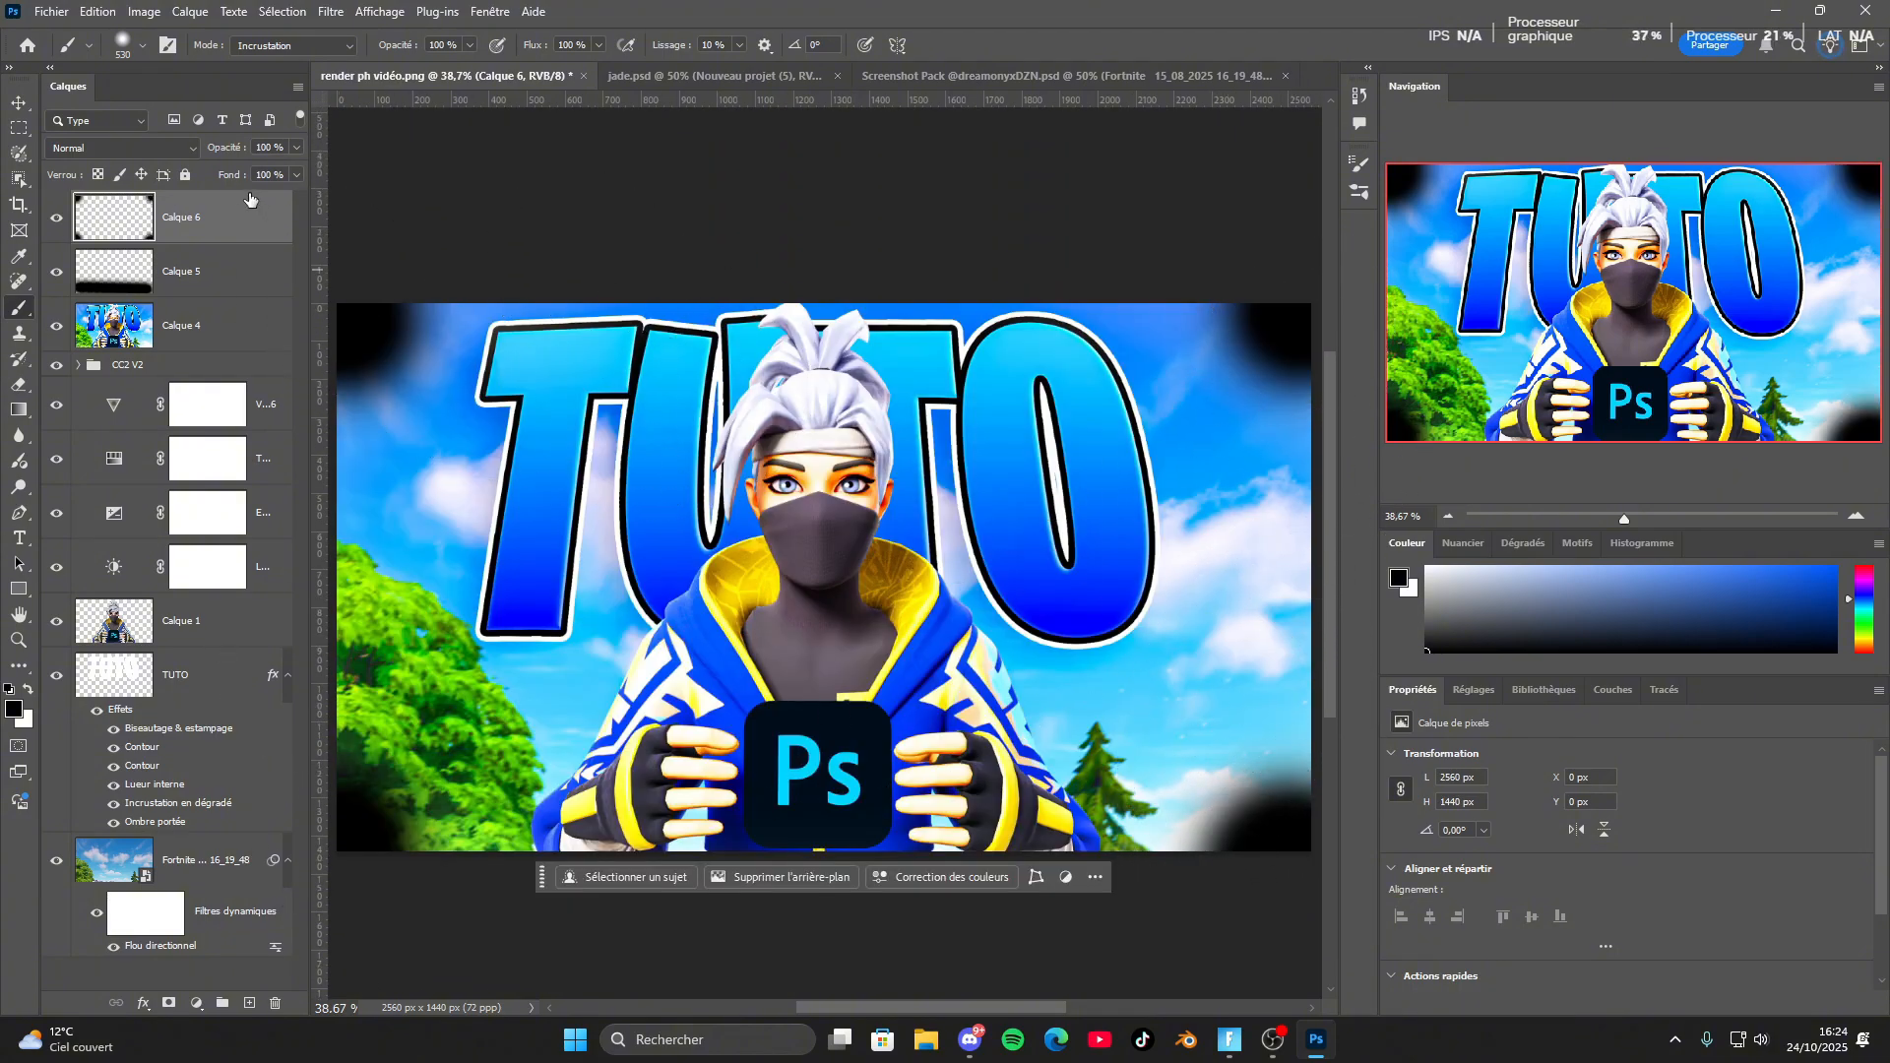
Set Calque 6's blend mode to Incrustation with 59% fill and 78% opacity.
click(112, 147)
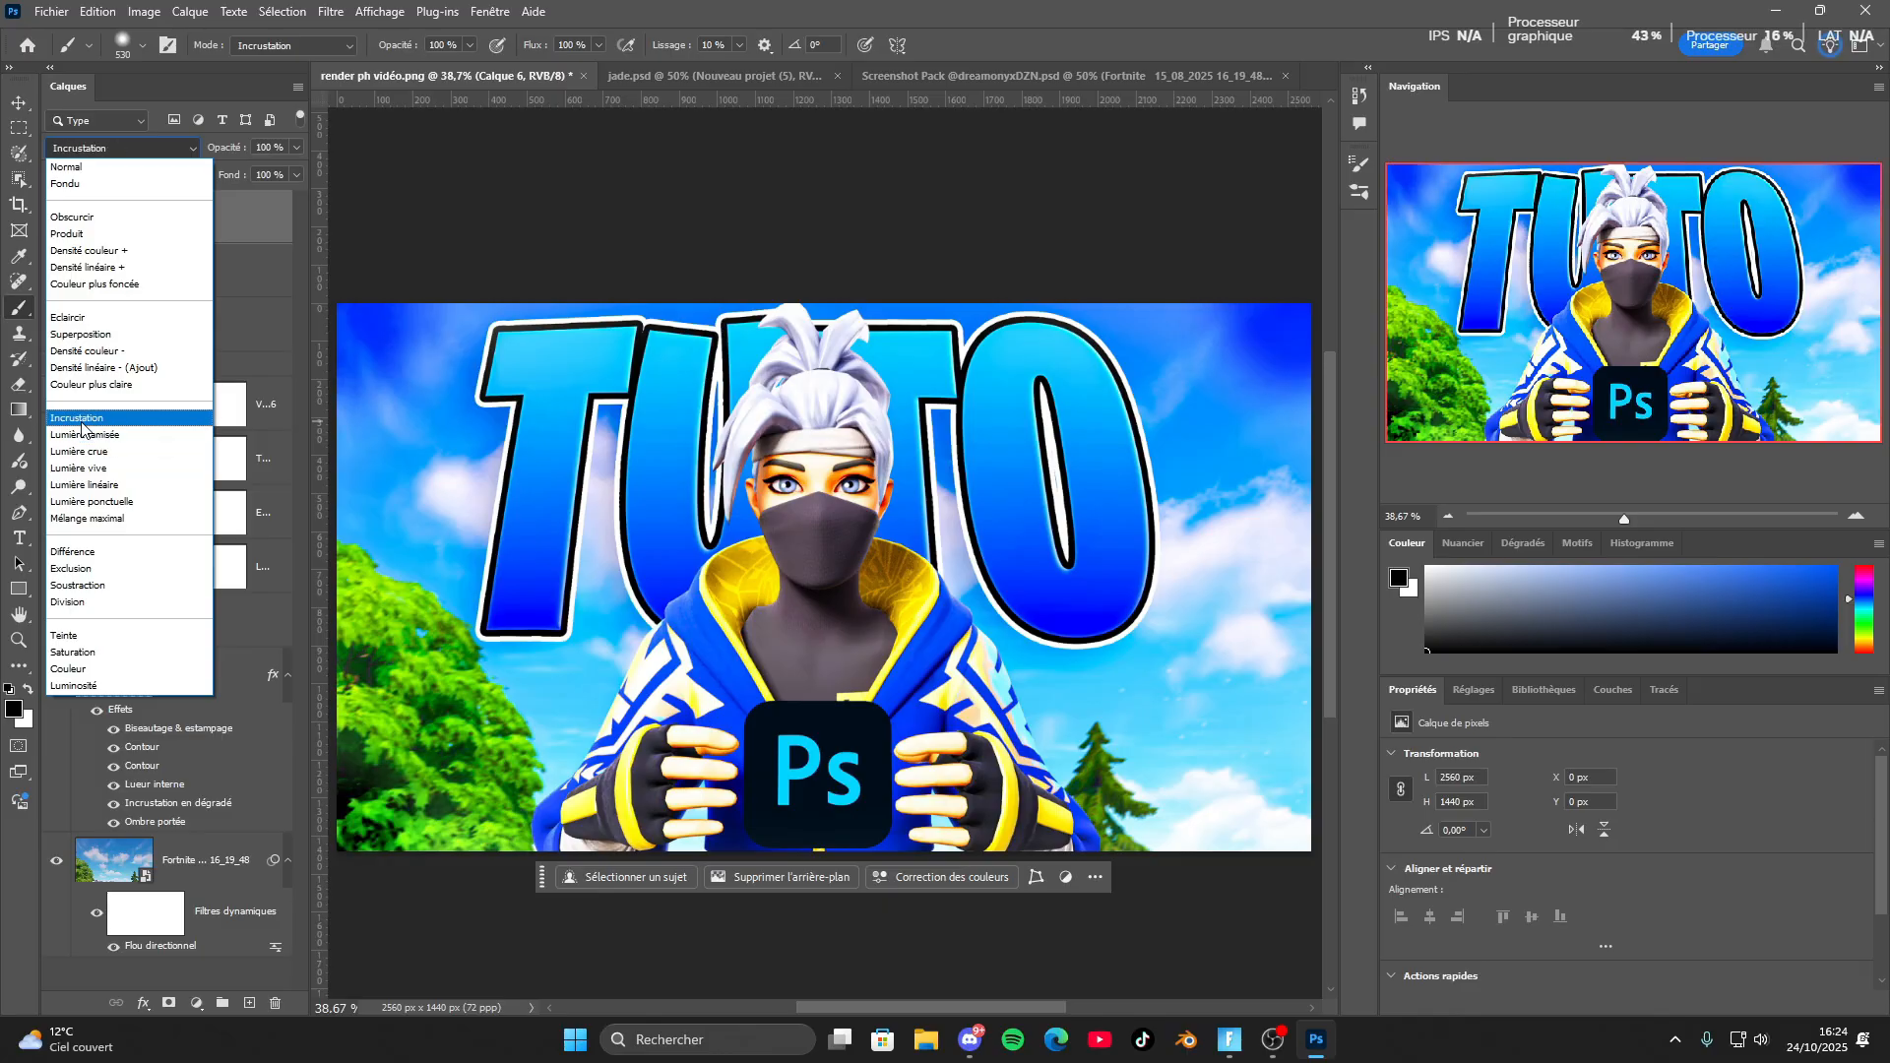
click(88, 379)
click(293, 175)
mouse_move(297, 195)
mouse_down()
mouse_move(262, 195)
mouse_move(280, 195)
mouse_up()
click(257, 195)
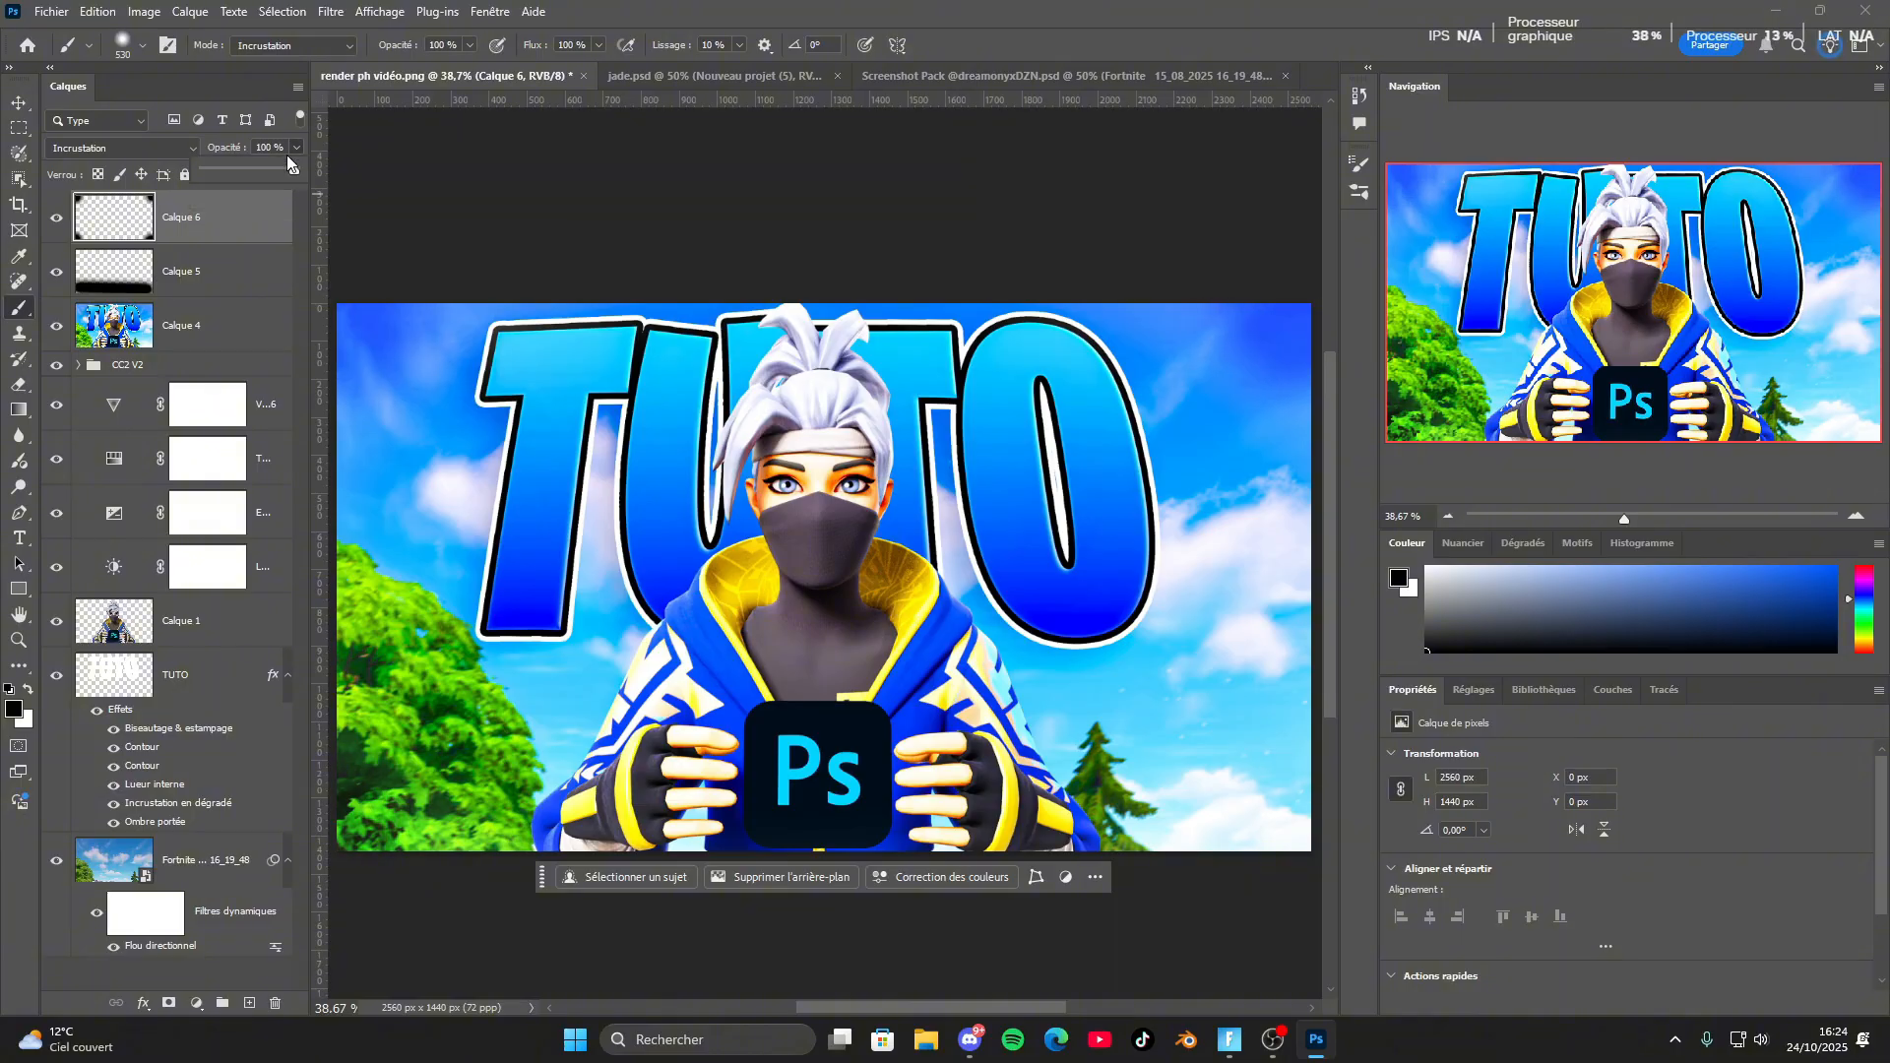
click(295, 148)
click(274, 171)
Hide all layers and reveal them again from the base composite up to Calque 6 to review each stage.
drag(56, 217, 47, 660)
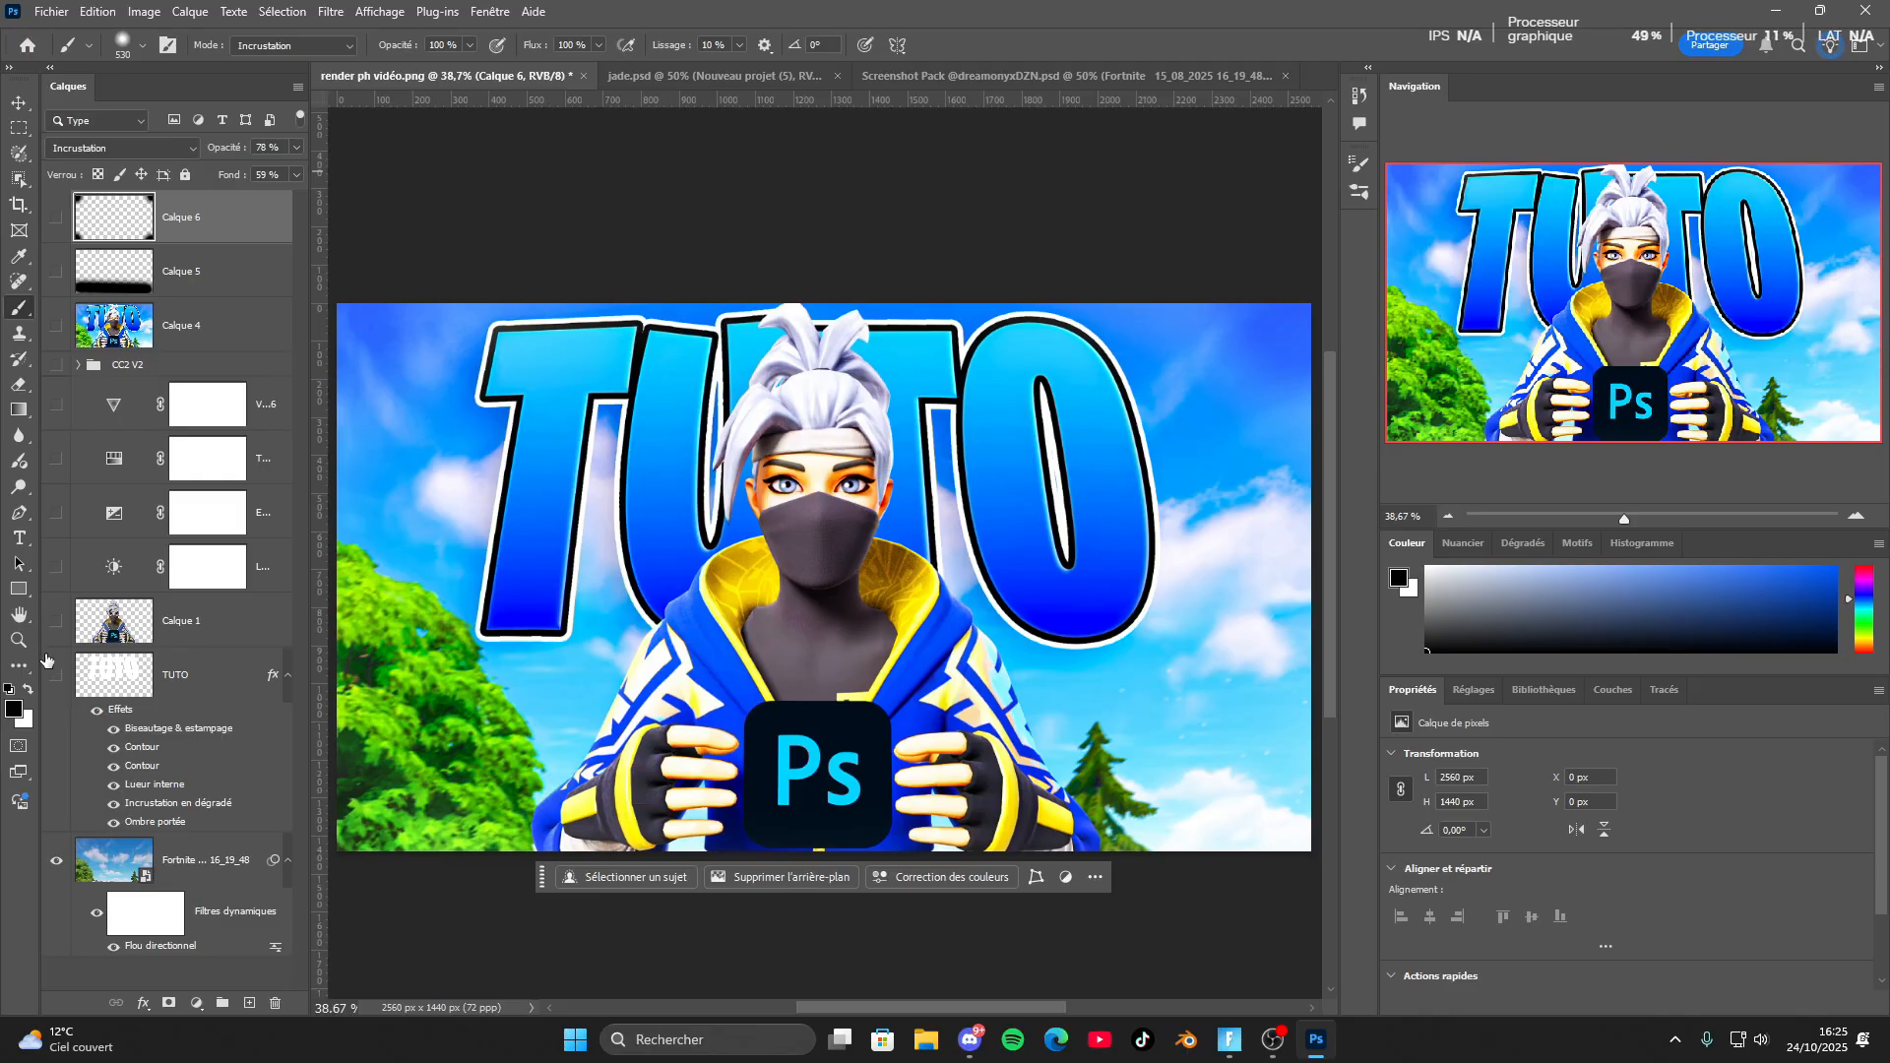
drag(54, 815, 59, 928)
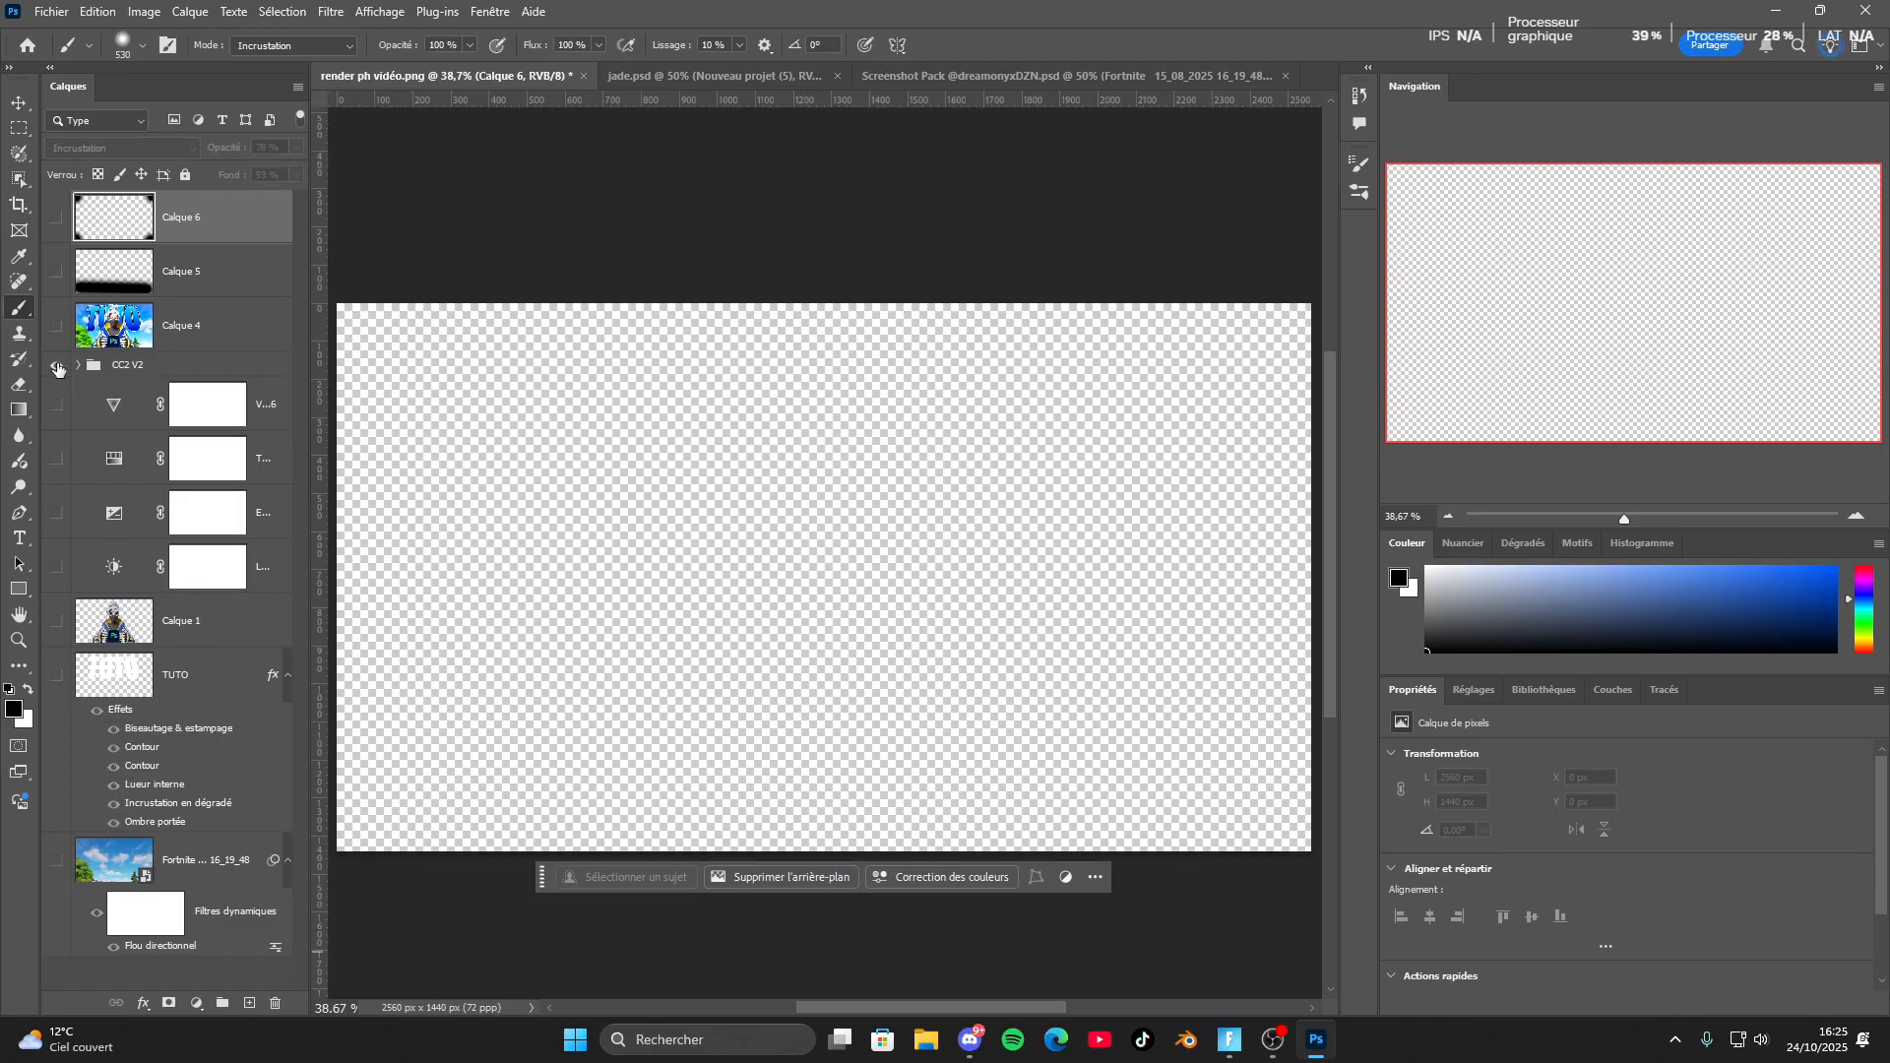
drag(57, 369, 56, 869)
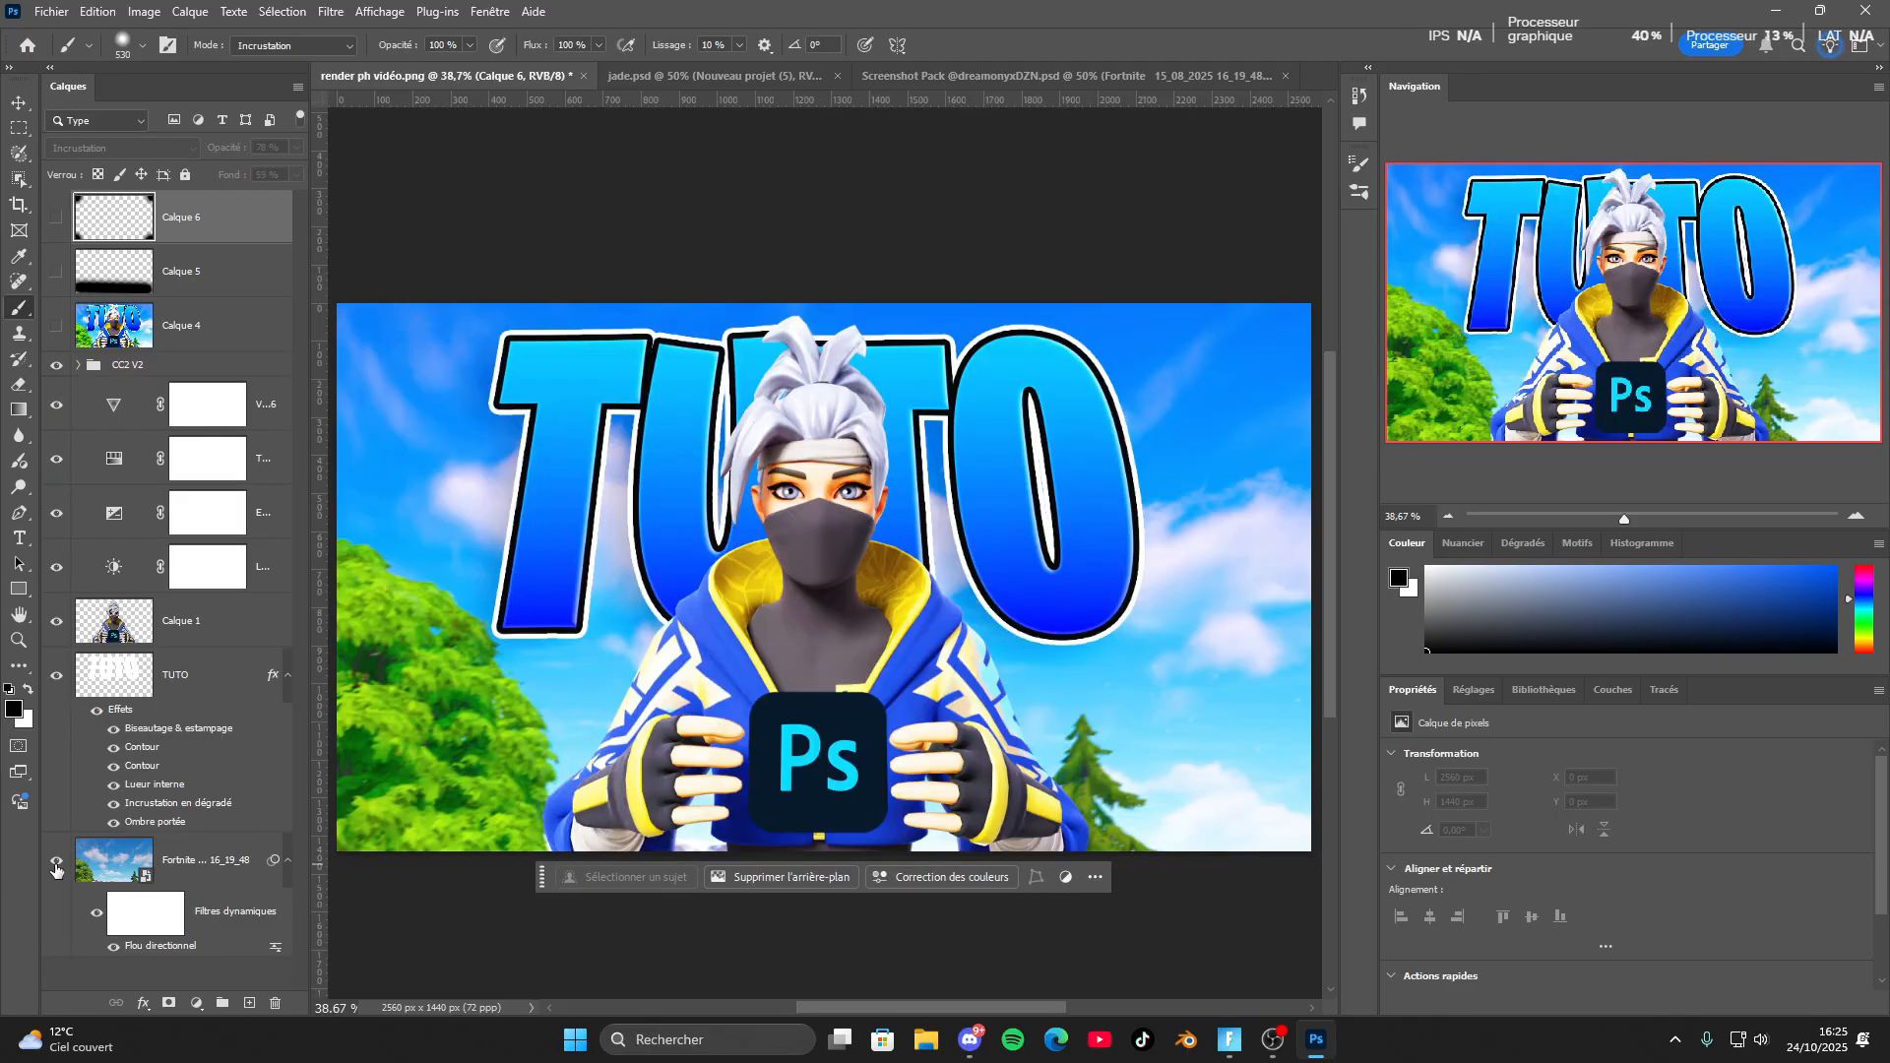
click(58, 326)
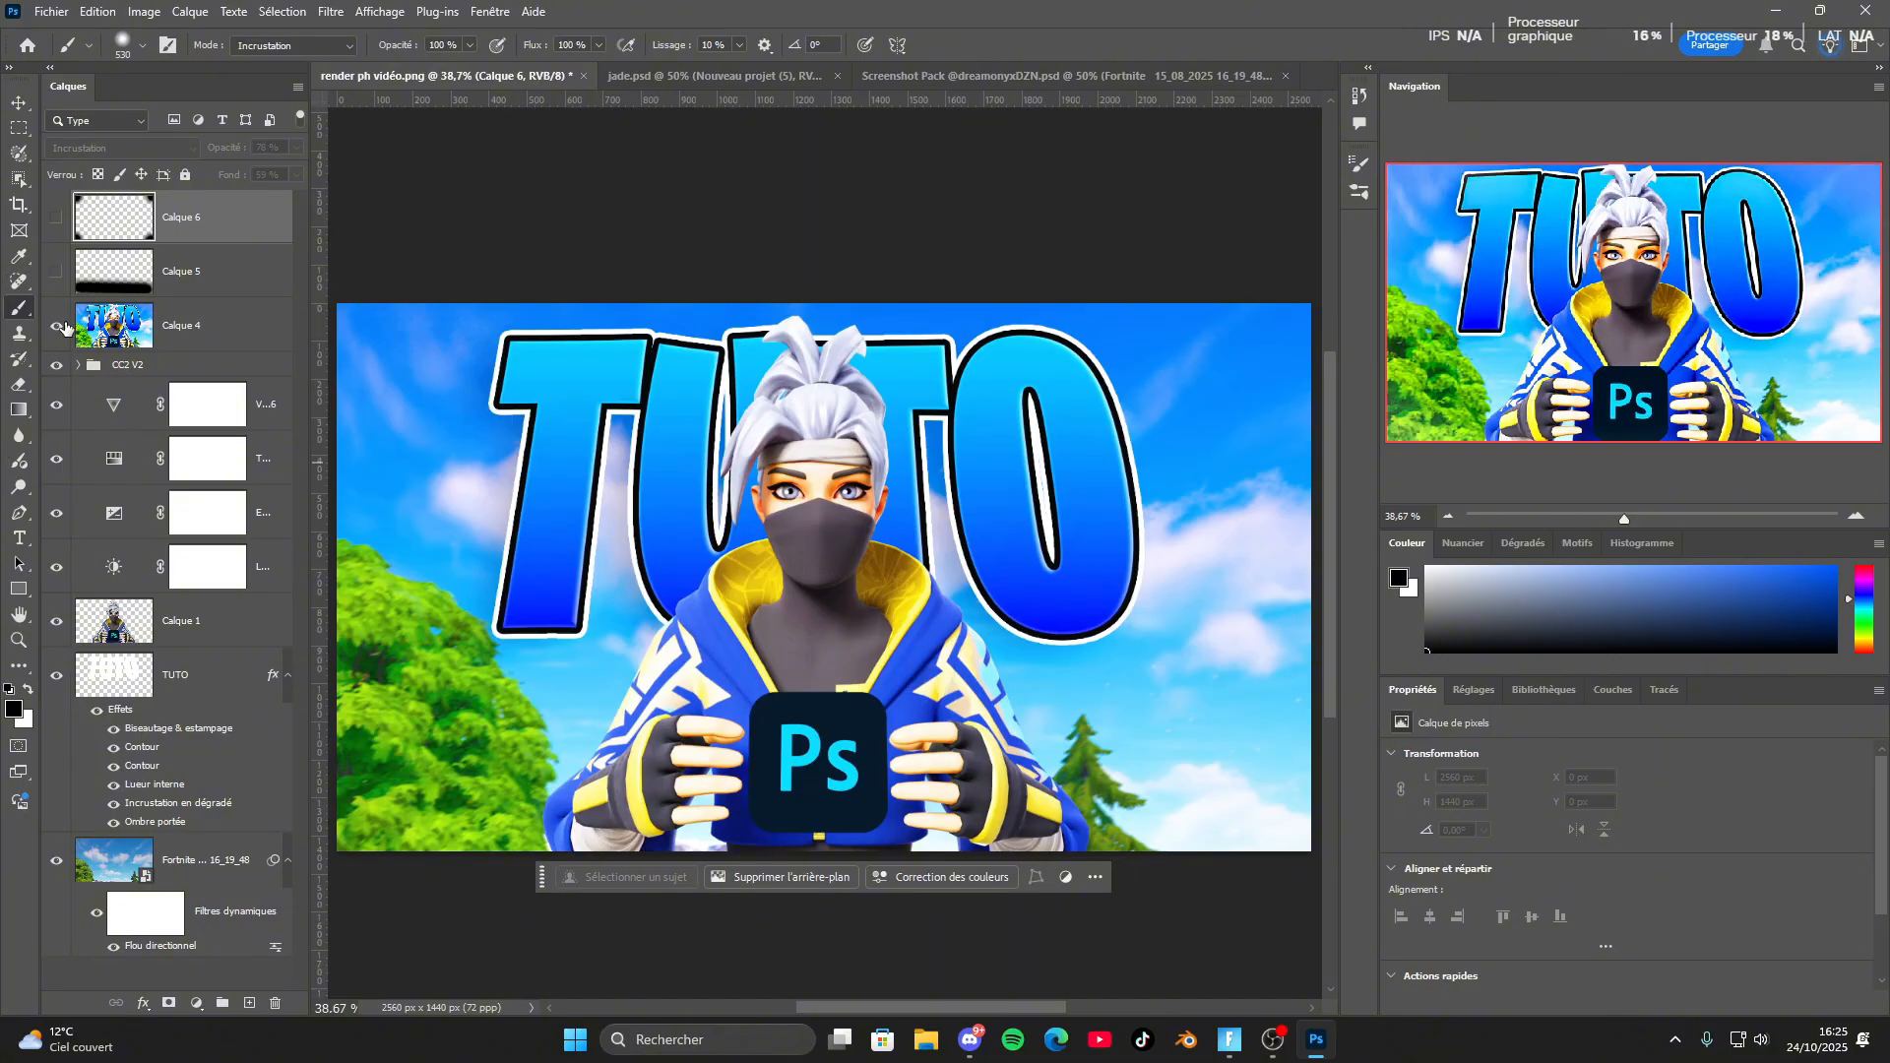
click(64, 273)
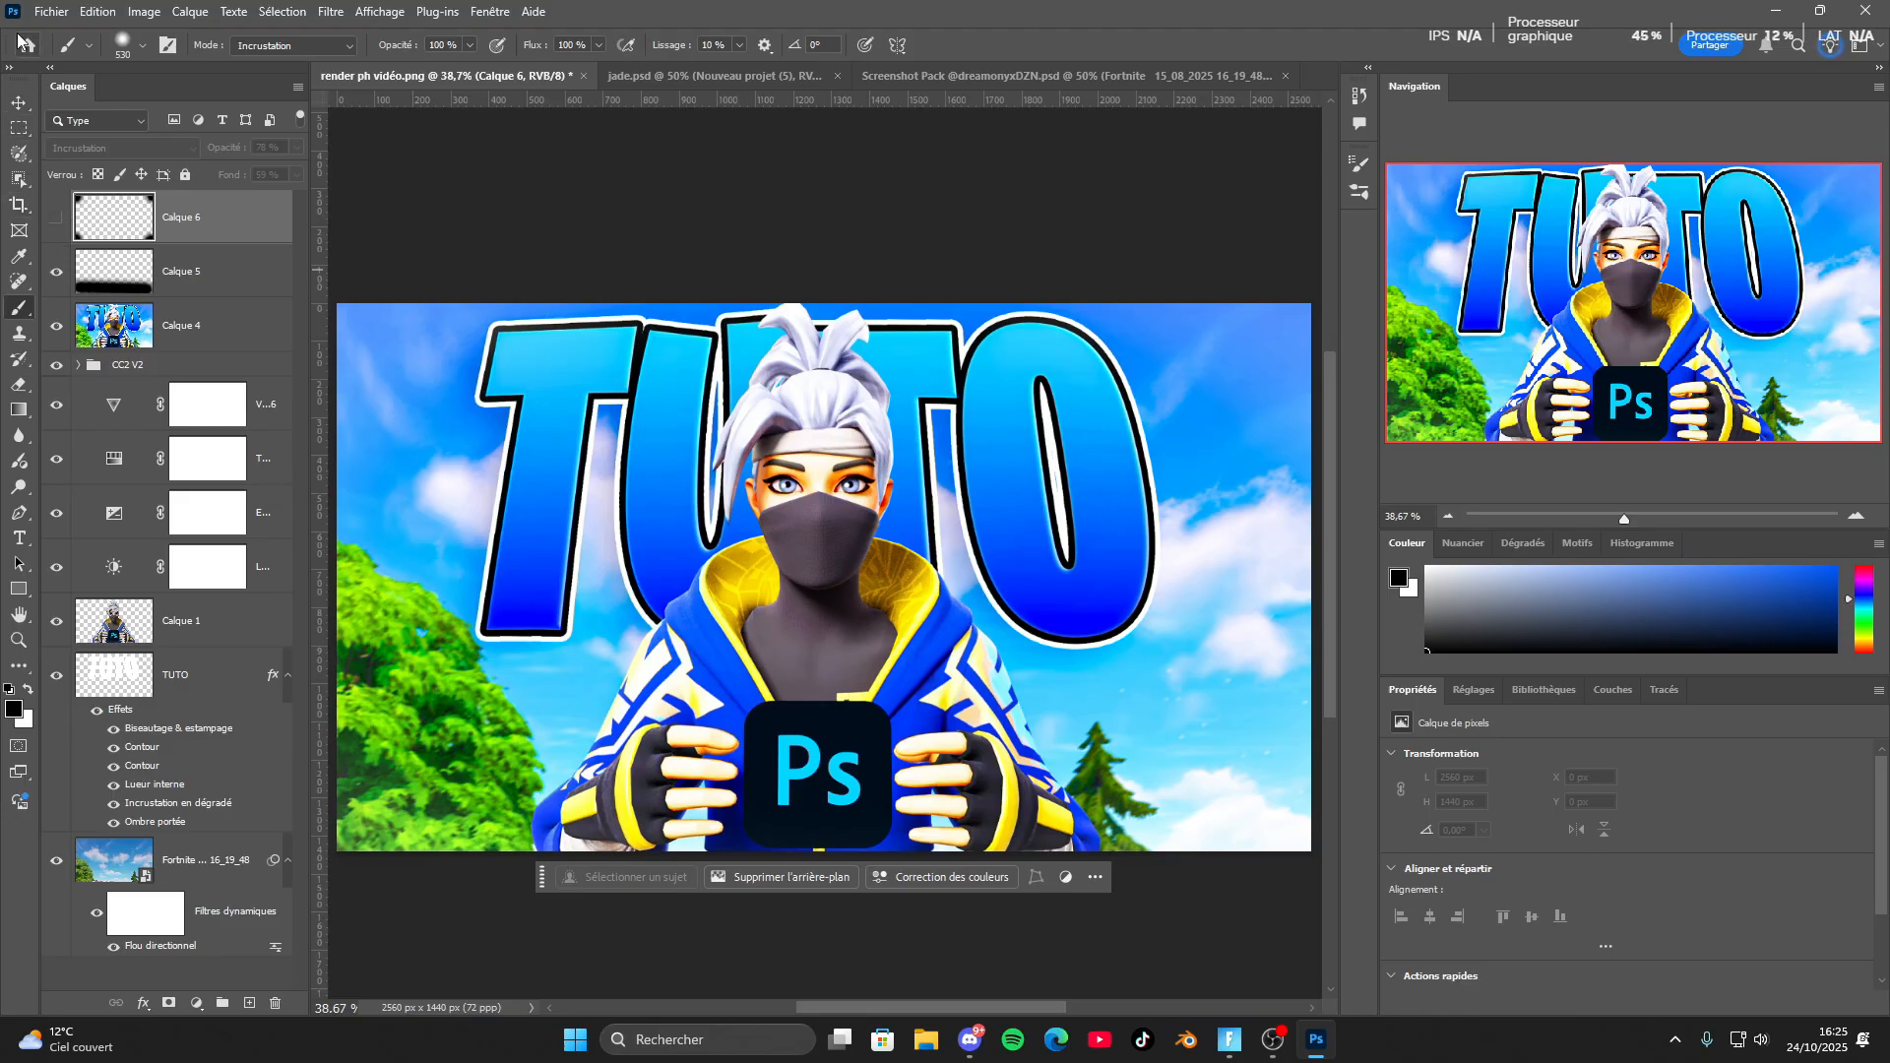
click(52, 222)
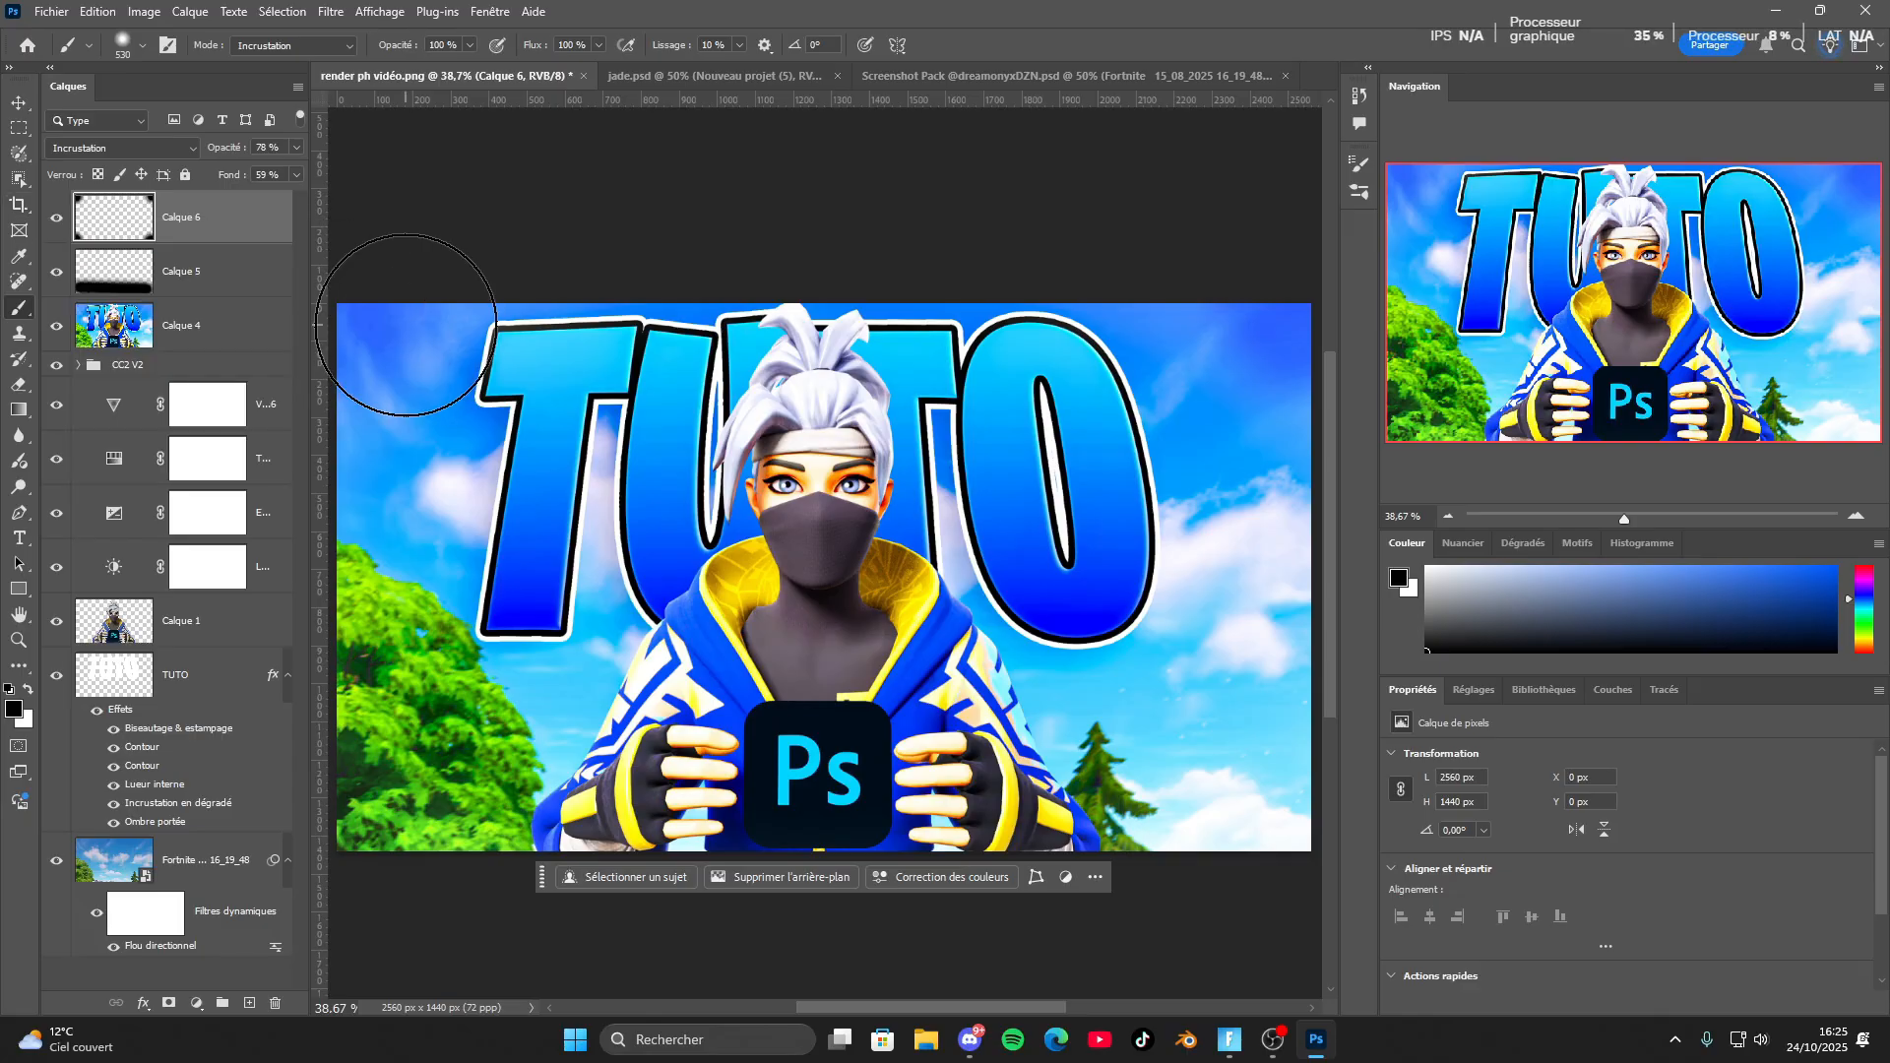
key(alt+bracketleft)
key(alt+bracketleft)
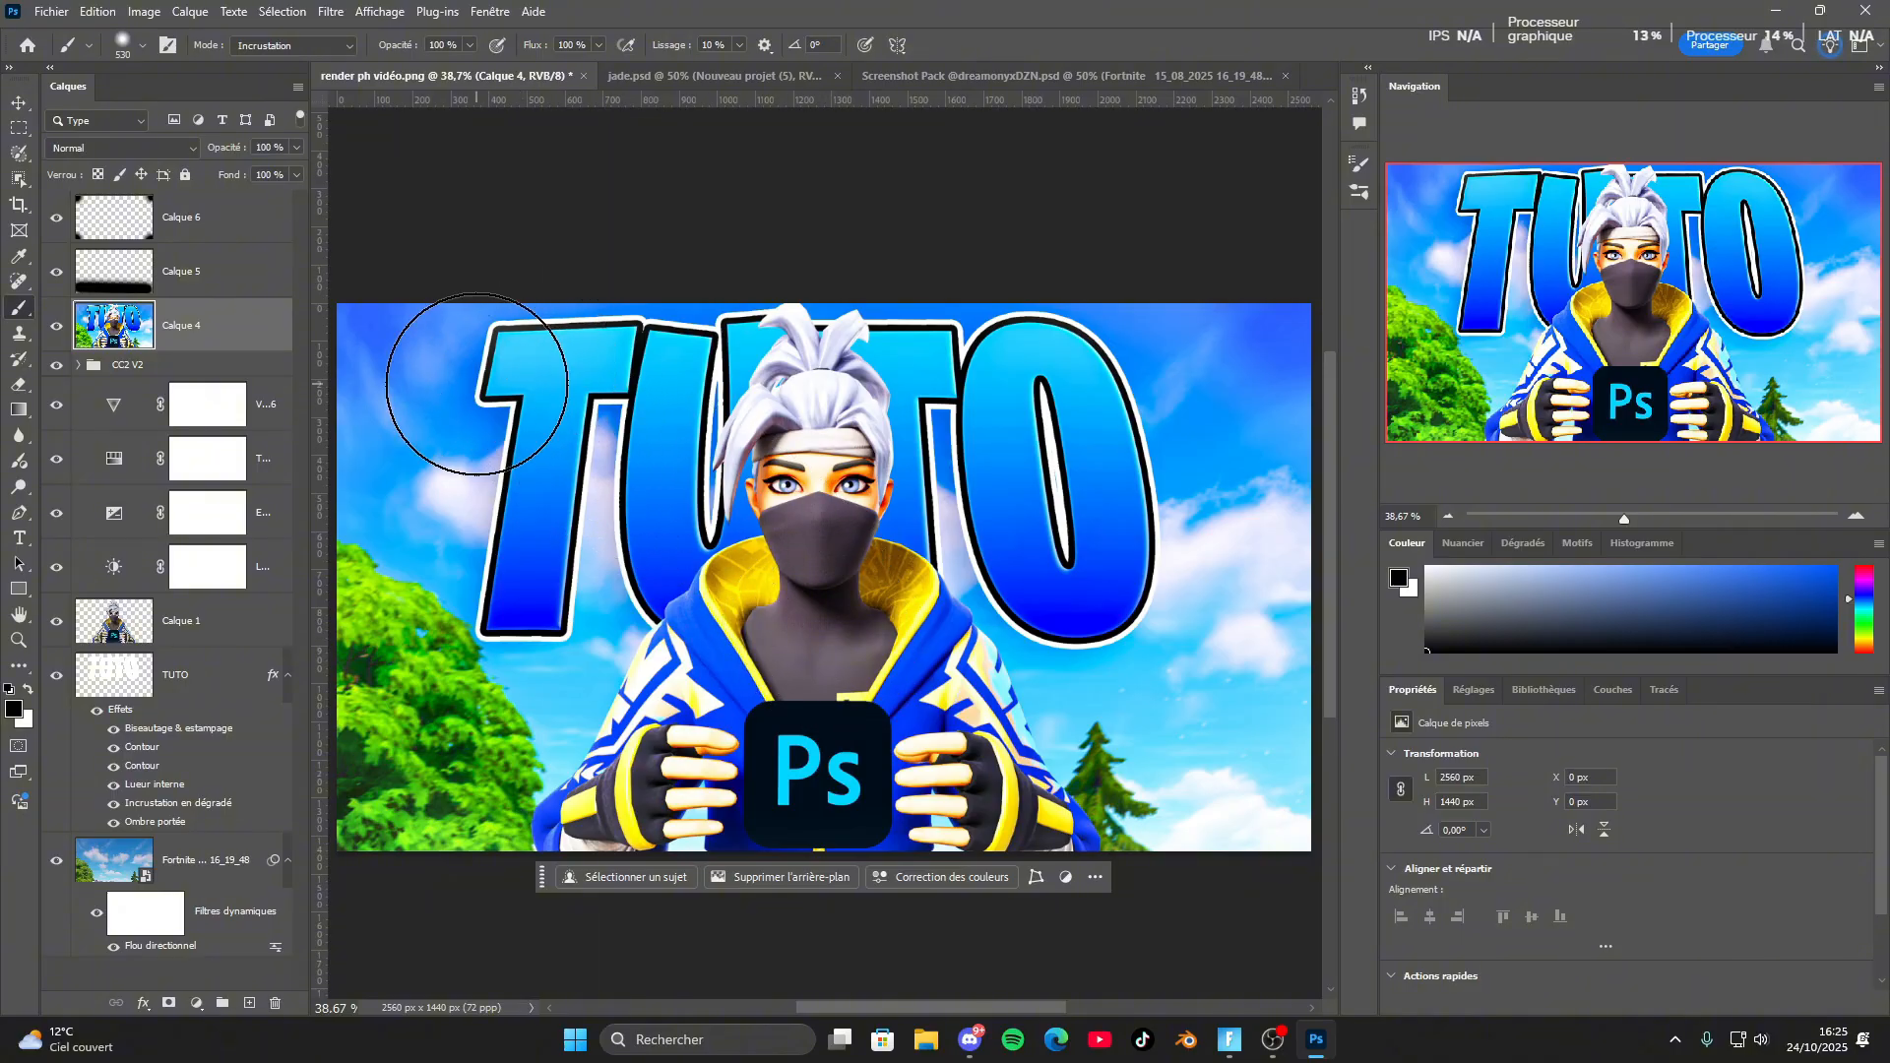
scroll(476, 385, down, 3)
scroll(474, 389, up, 5)
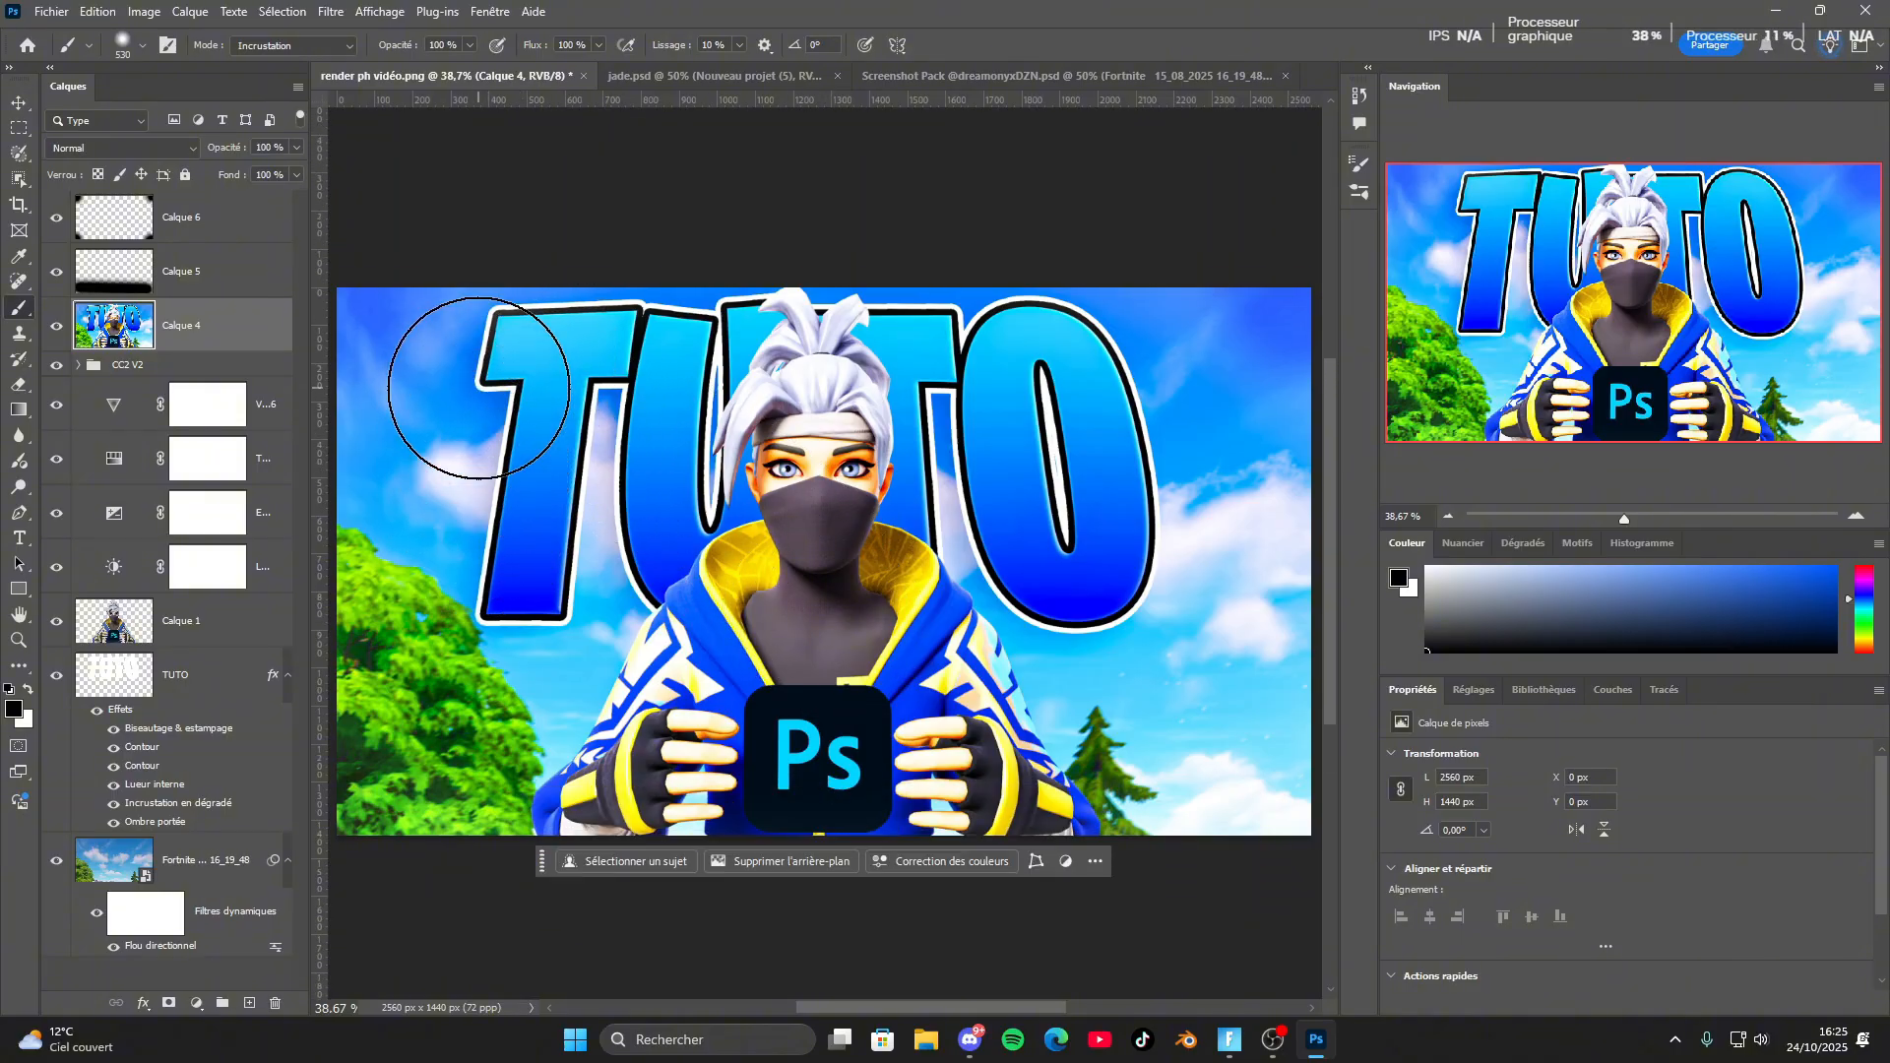
scroll(474, 393, down, 3)
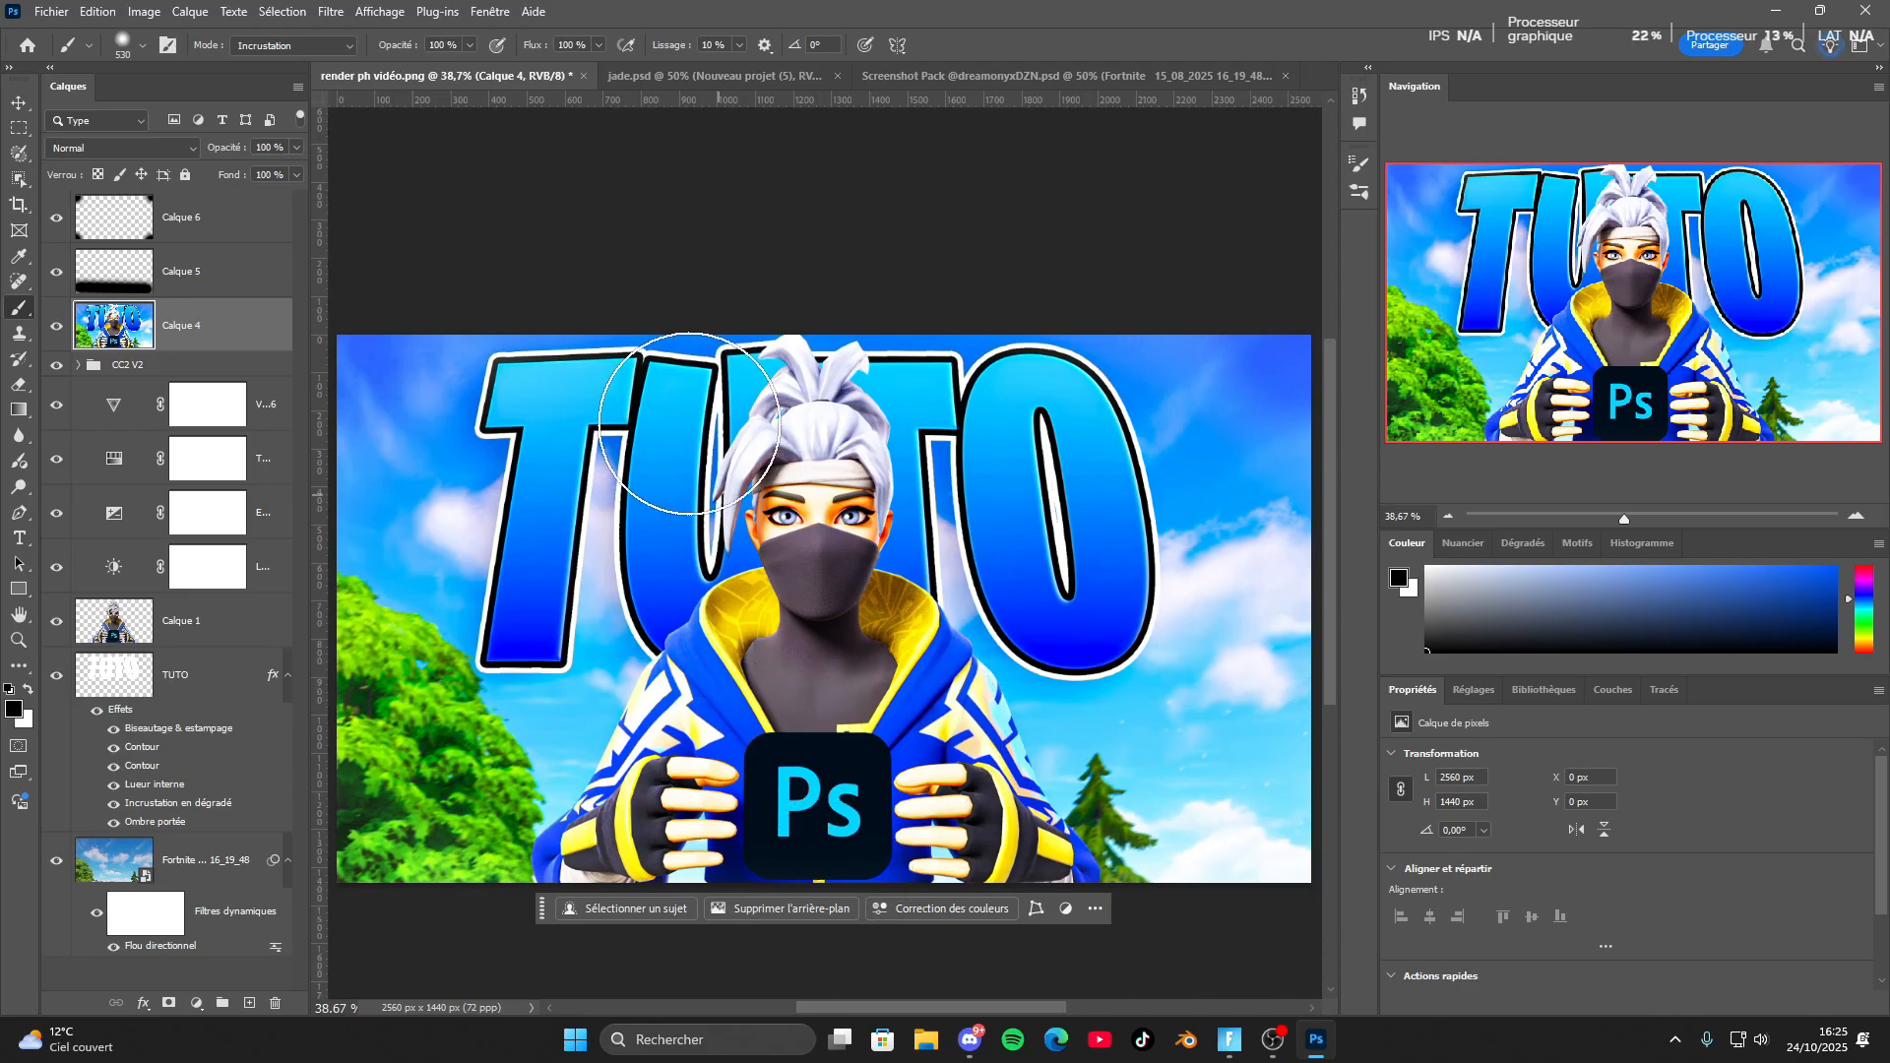
Hide Calque 4, 5, 6 and the landscape layer and show them again to compare the original and finished composites.
drag(56, 326, 56, 217)
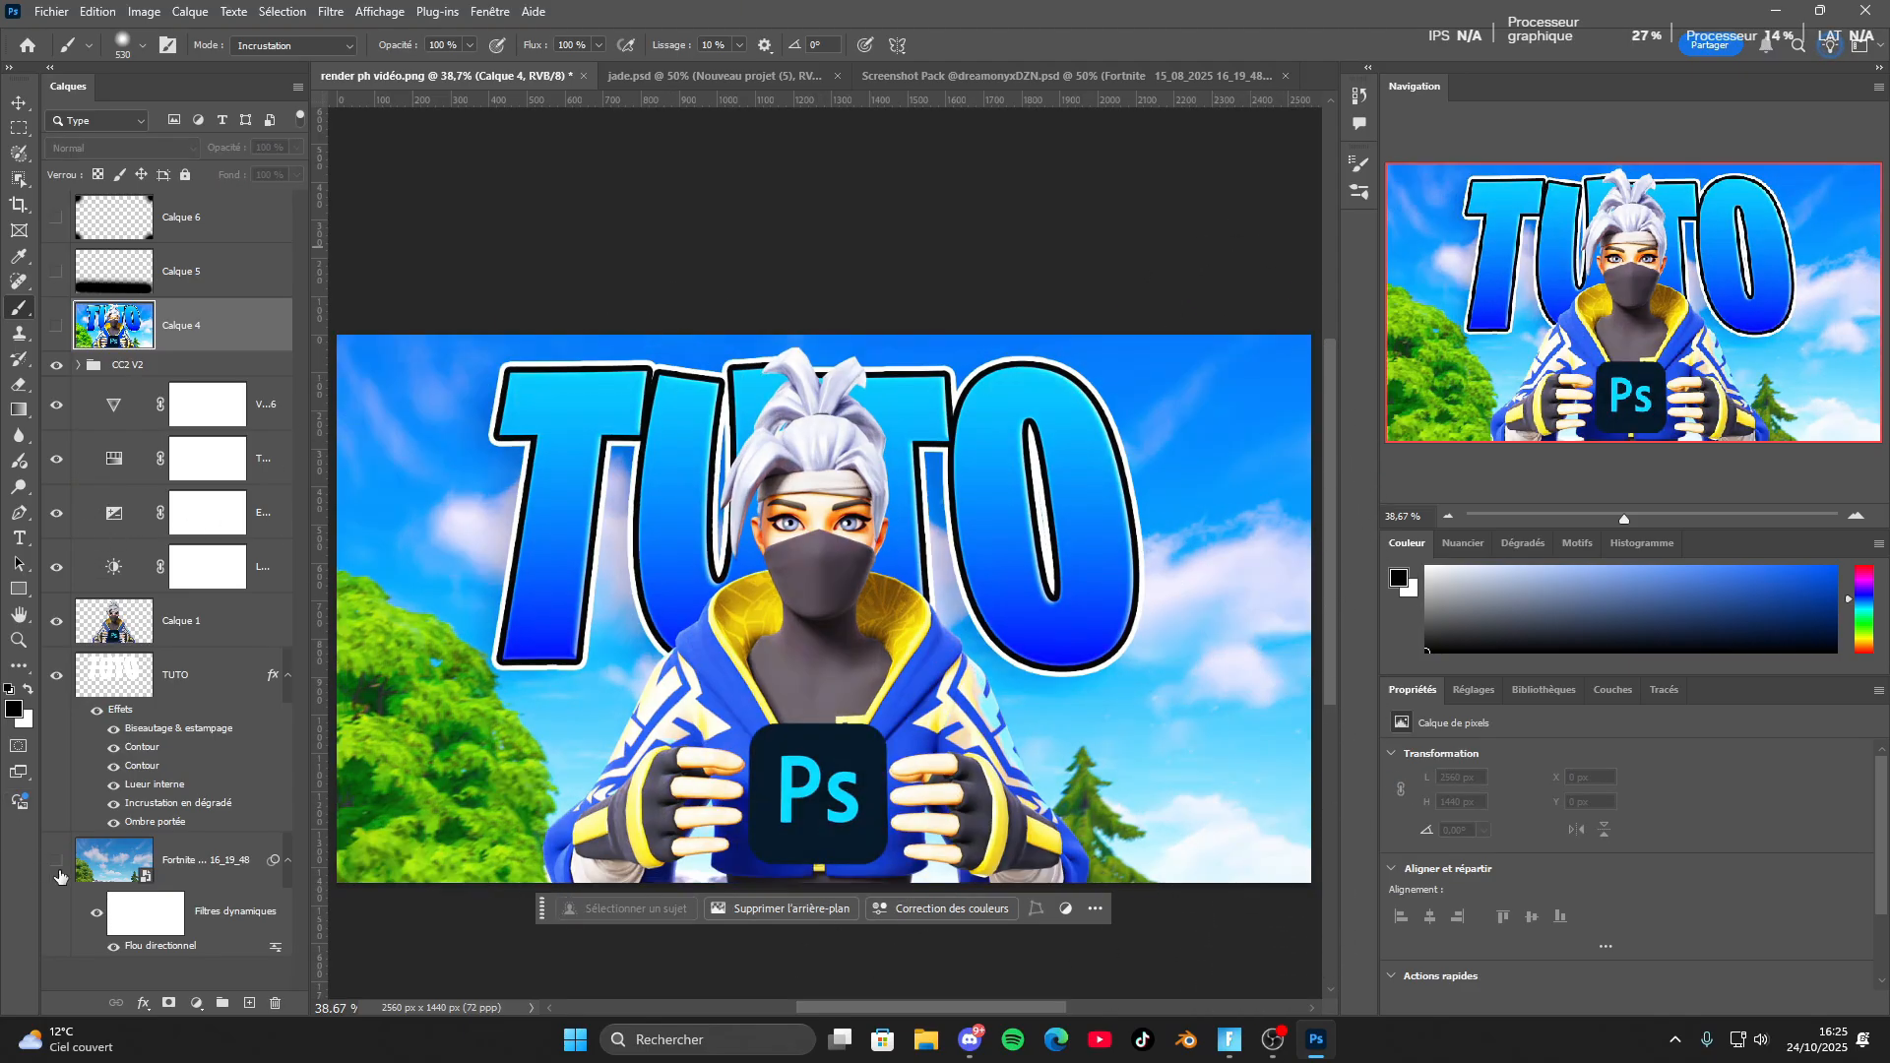
click(57, 870)
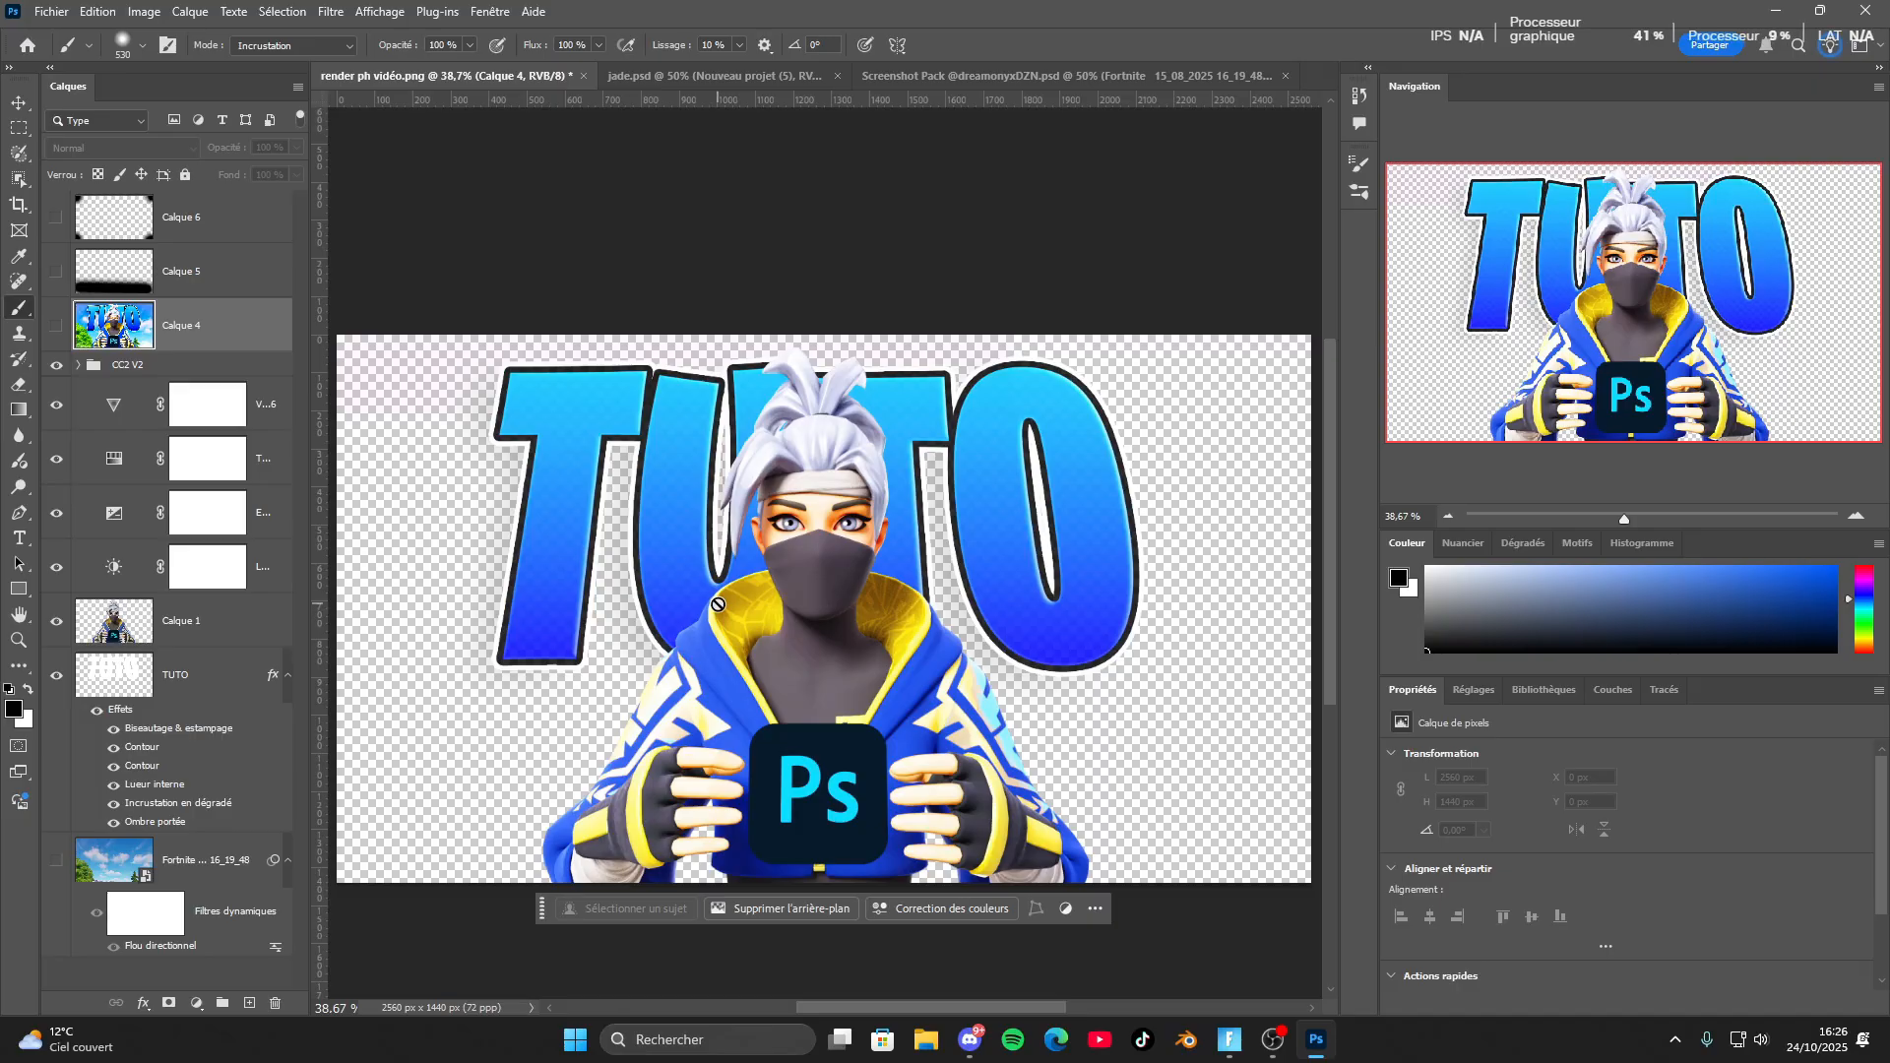
click(54, 862)
click(56, 325)
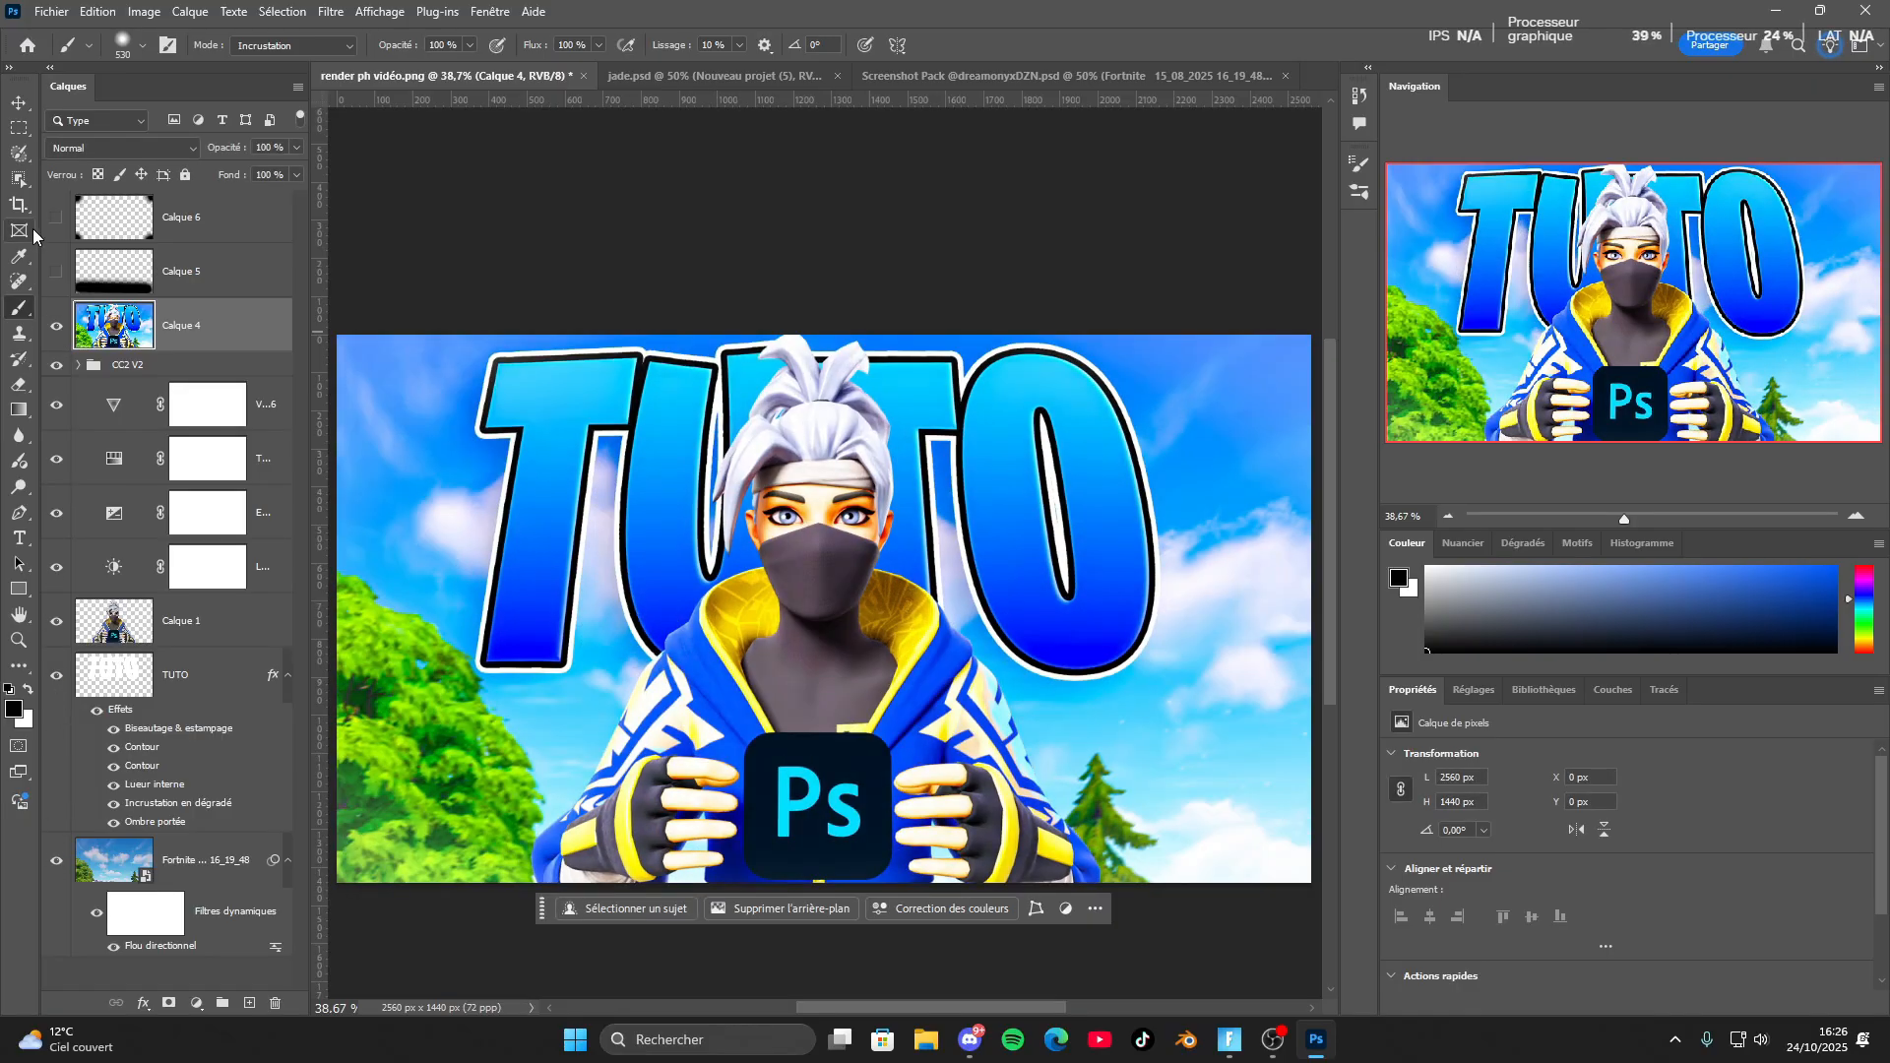
drag(56, 218, 56, 272)
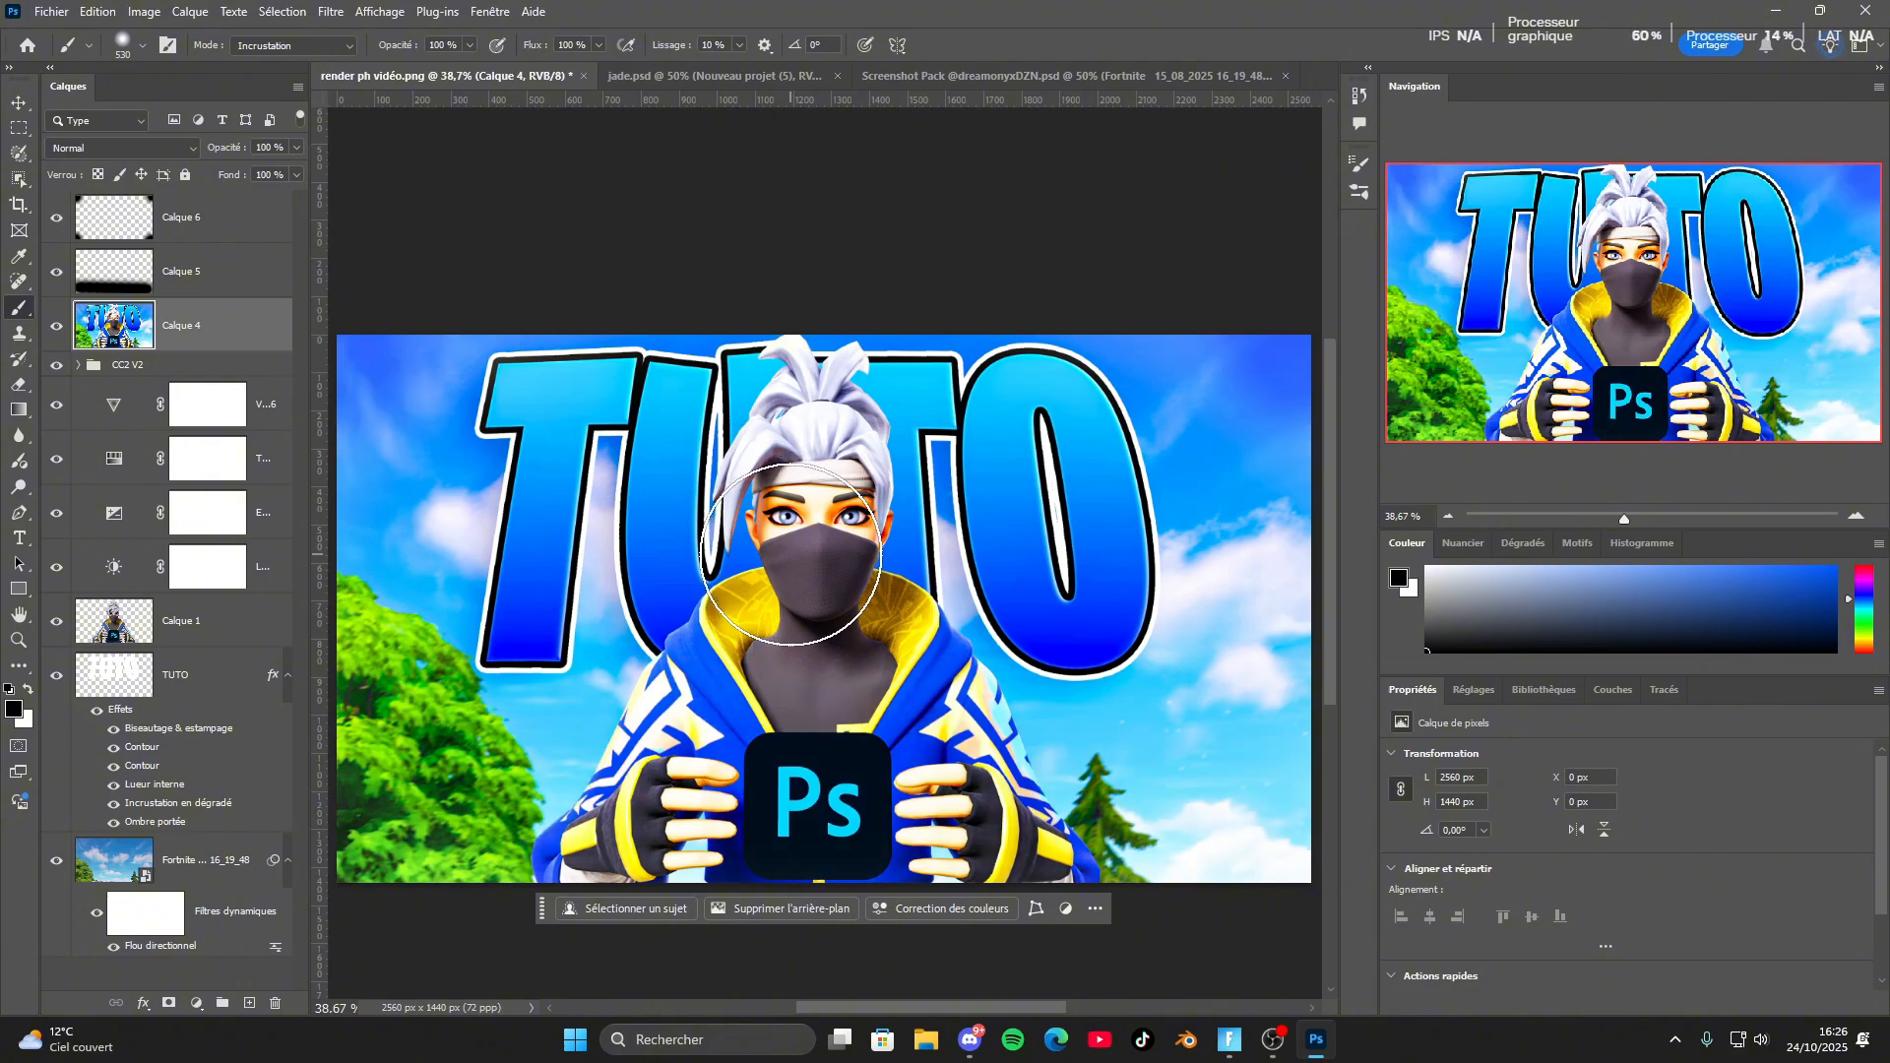